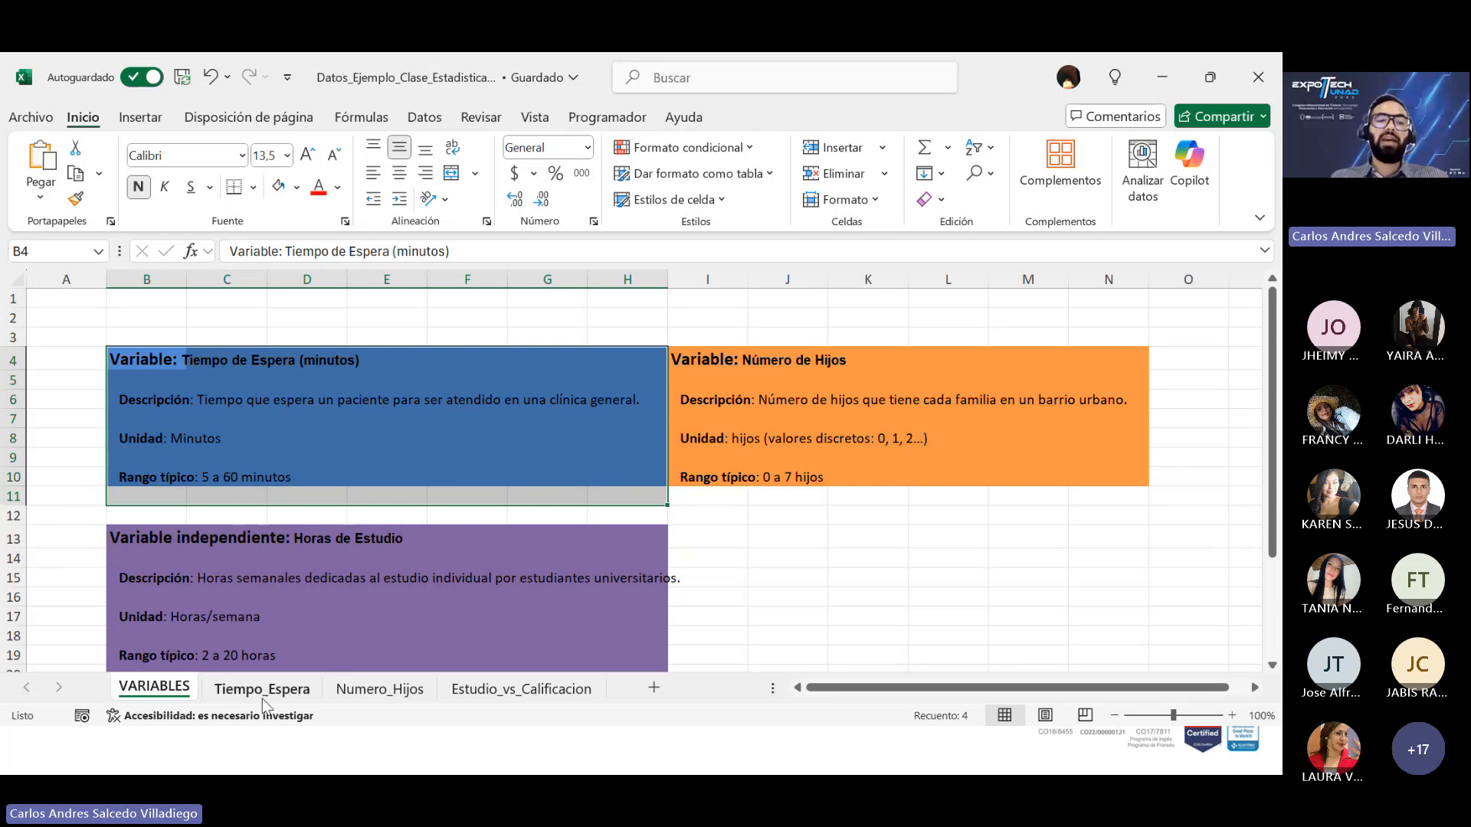
# Step: Open the Tiempo_Espera worksheet at its summary table, select the N value cell and recheck the variable descriptions on the VARIABLES worksheet
pyautogui.click(276, 692)
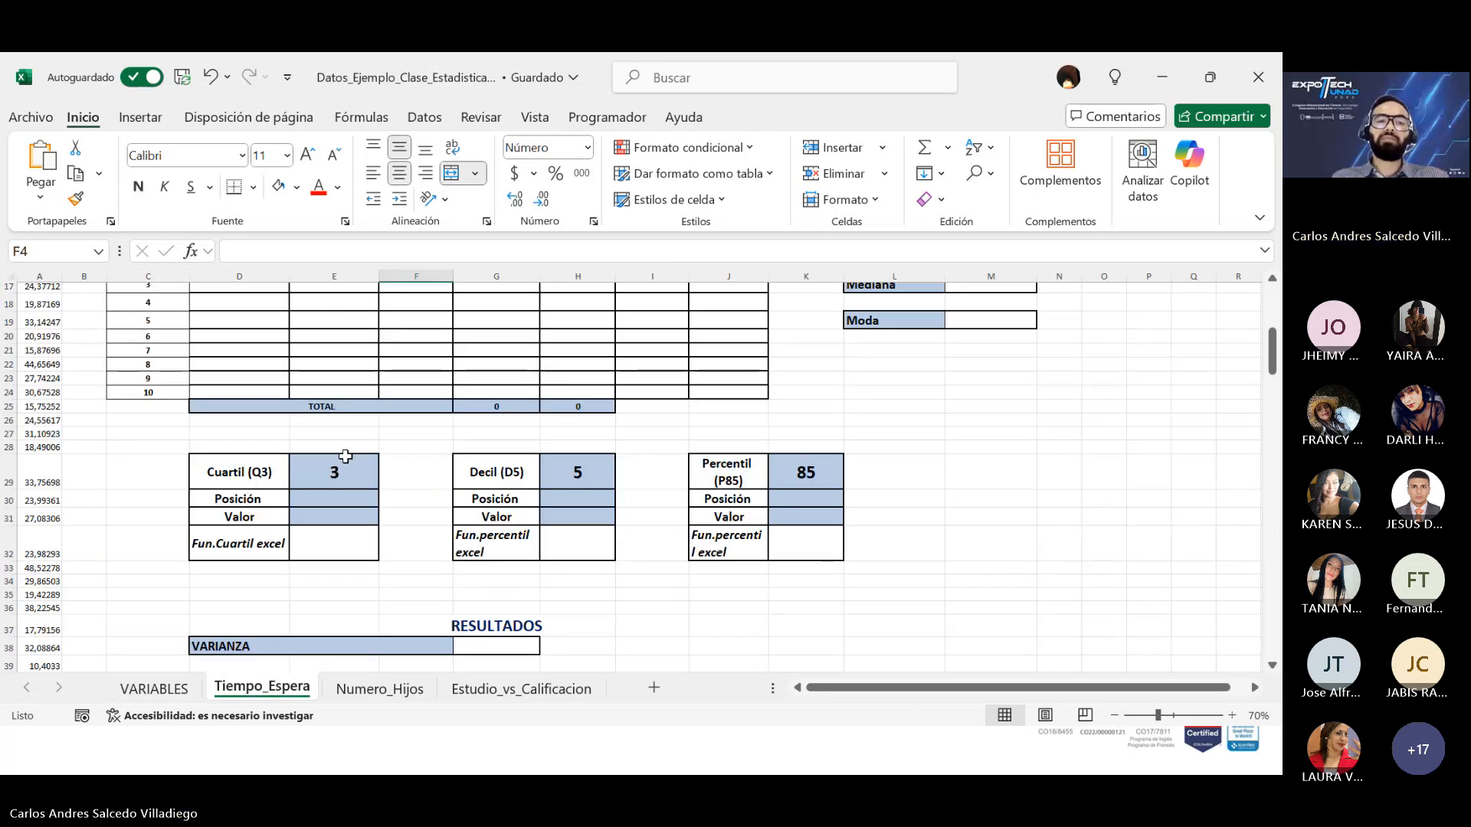
pyautogui.scroll(15, 248, 320)
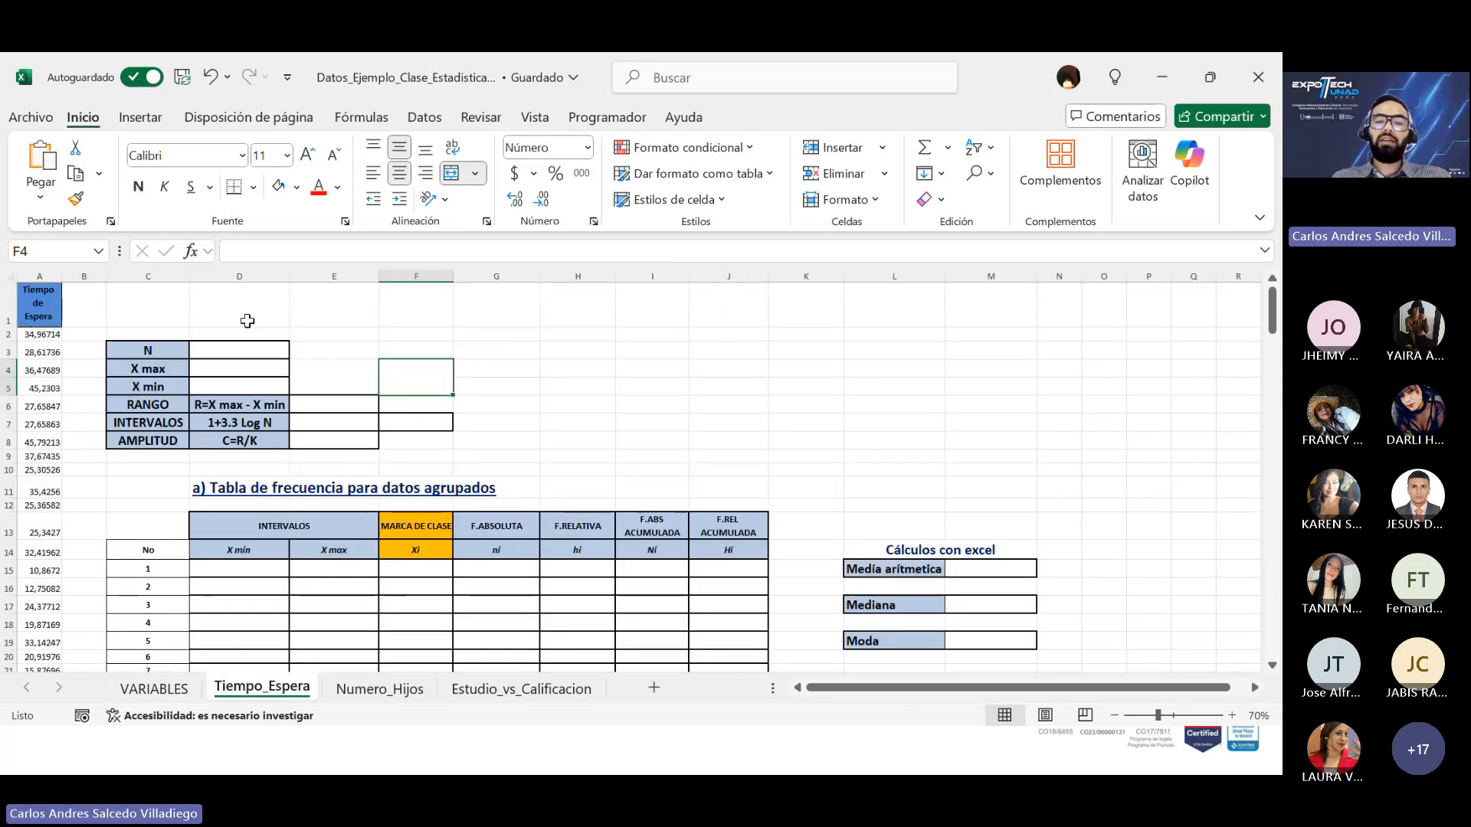
pyautogui.click(252, 350)
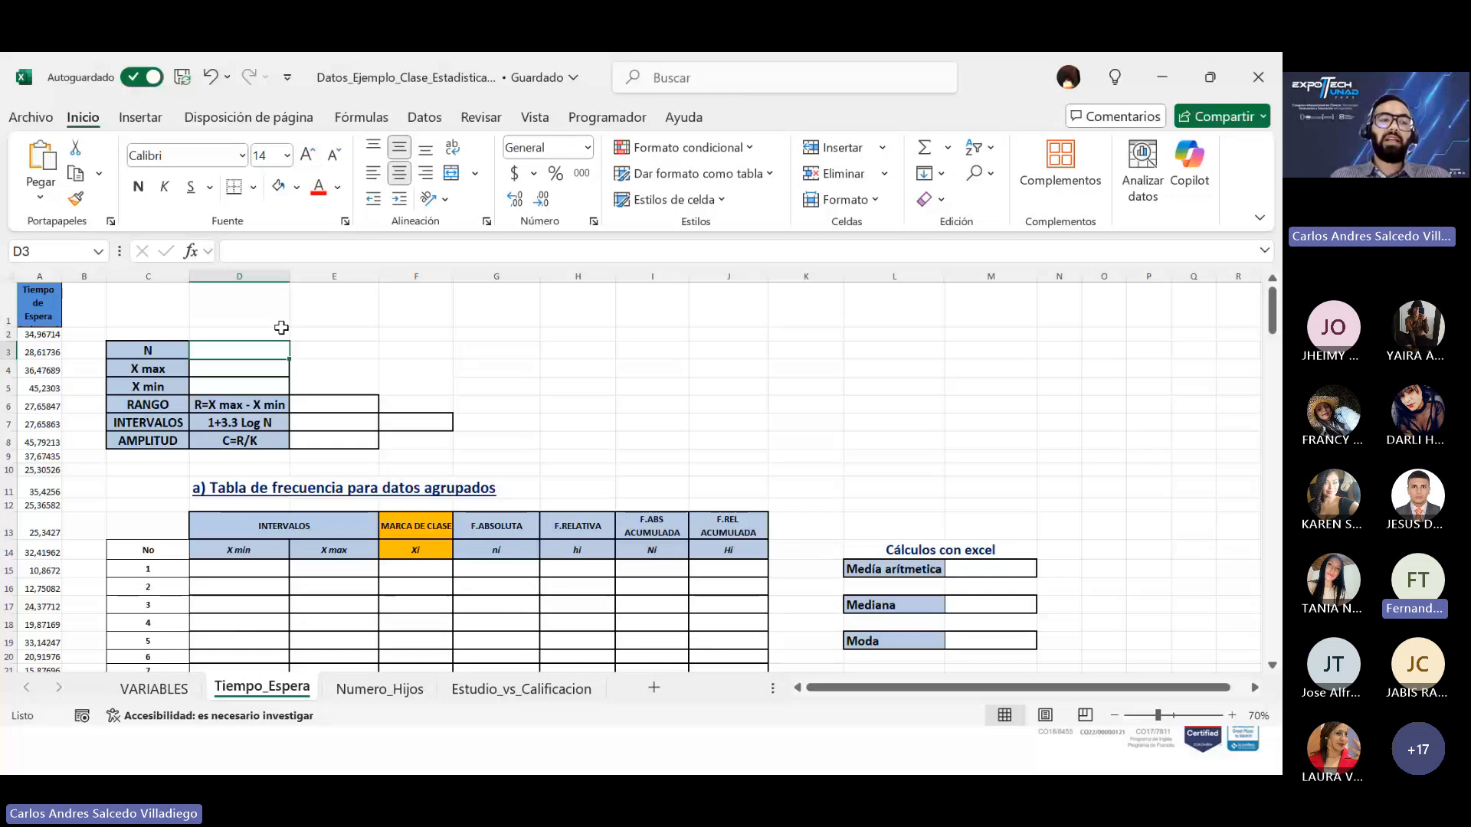
pyautogui.click(174, 698)
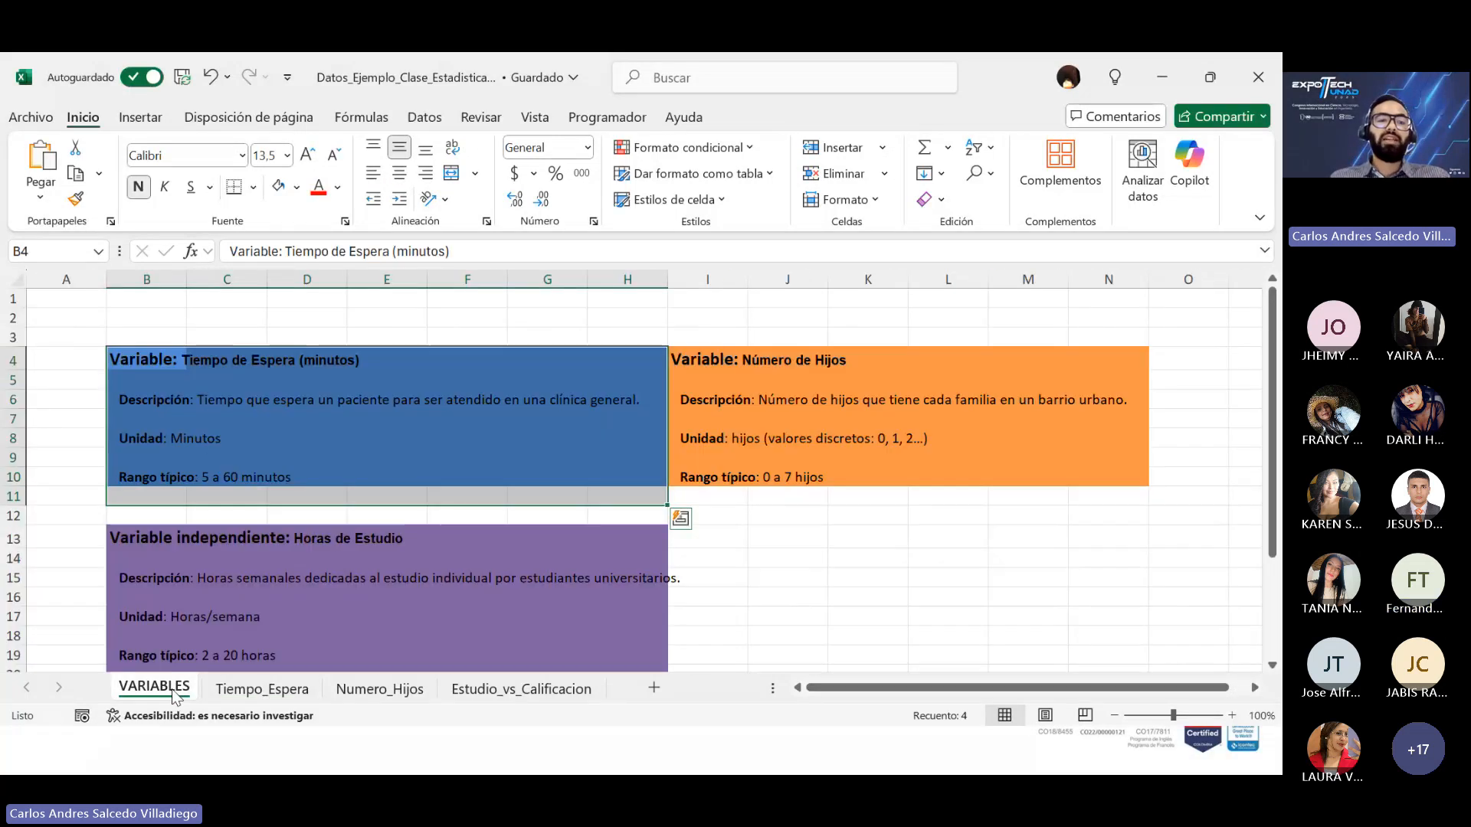
pyautogui.click(250, 696)
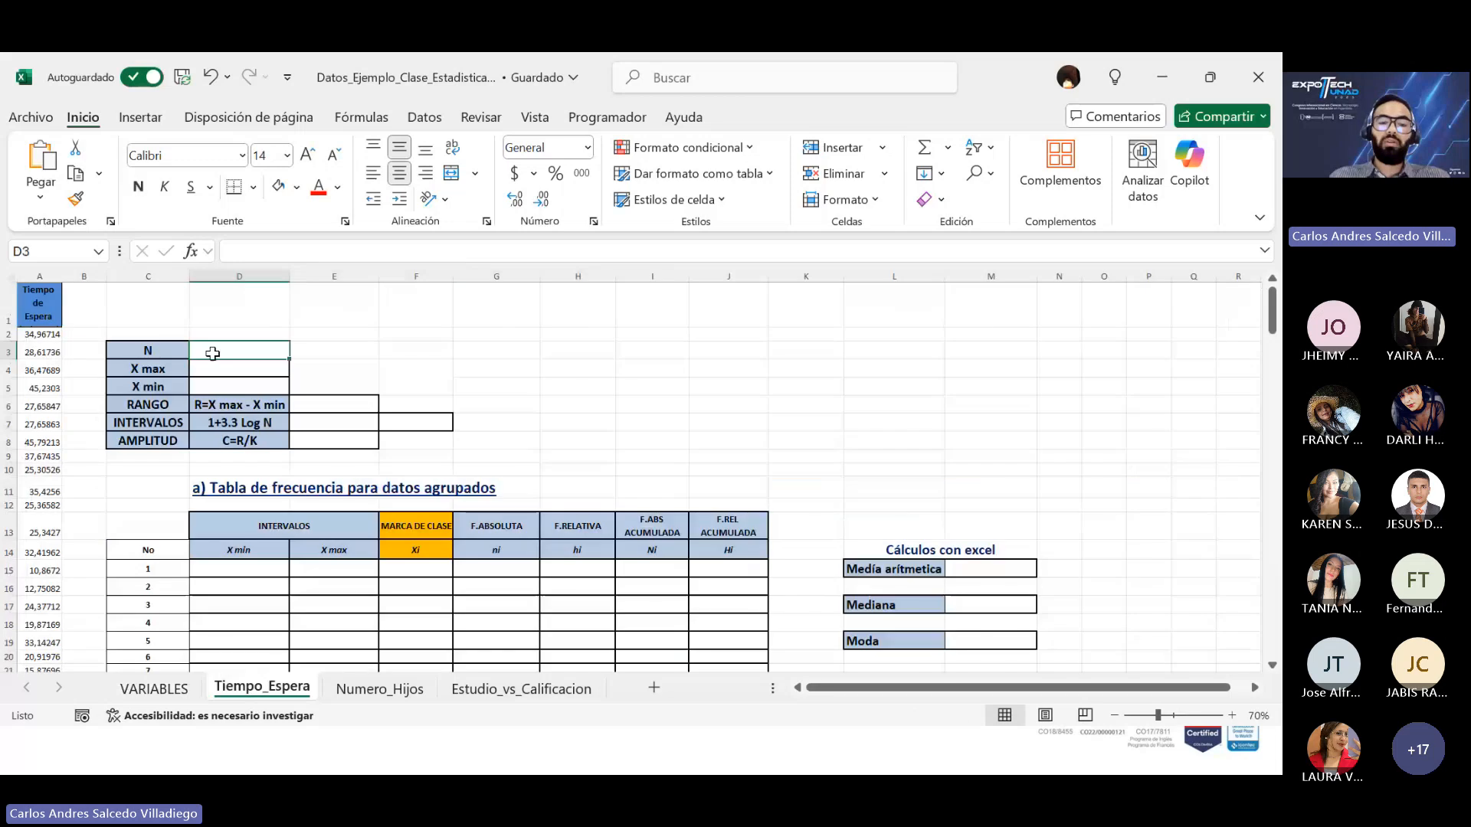
# Step: Abandon the empty formula in the N cell and set the worksheet zoom to 100%
pyautogui.write('=')
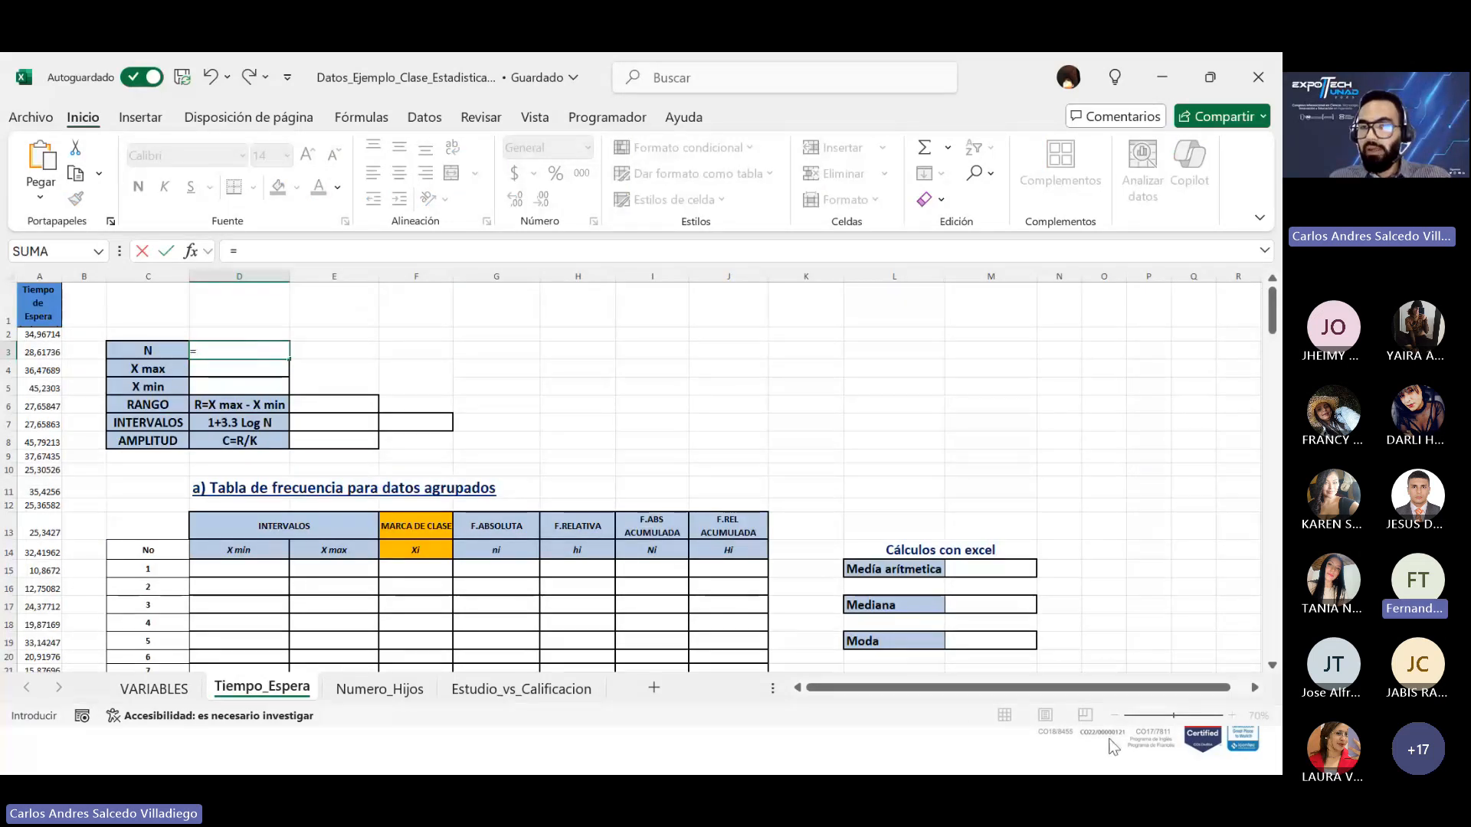
pyautogui.press('Escape')
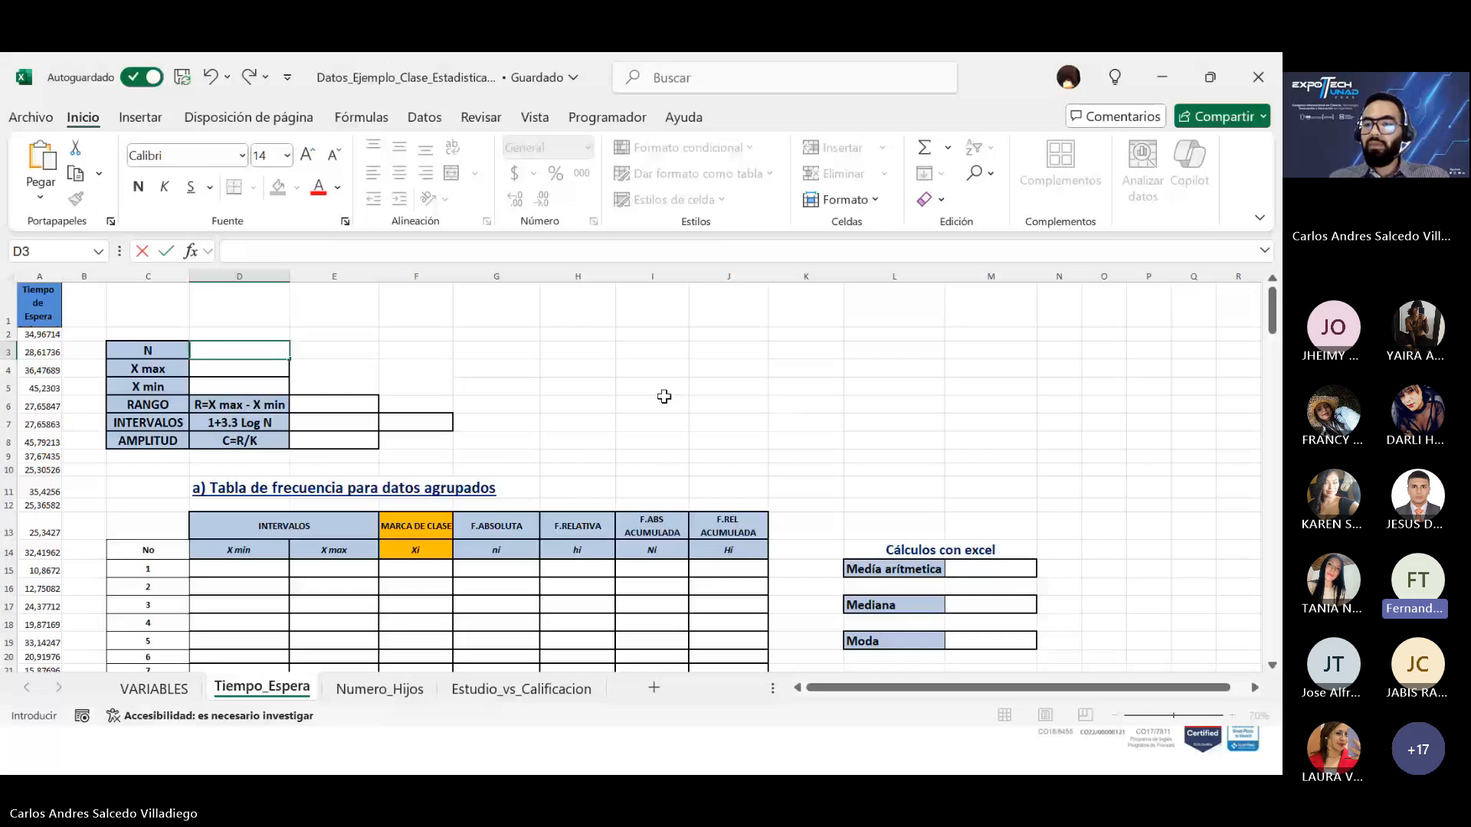
pyautogui.click(664, 398)
pyautogui.click(1232, 716)
pyautogui.click(1231, 715)
pyautogui.click(1232, 715)
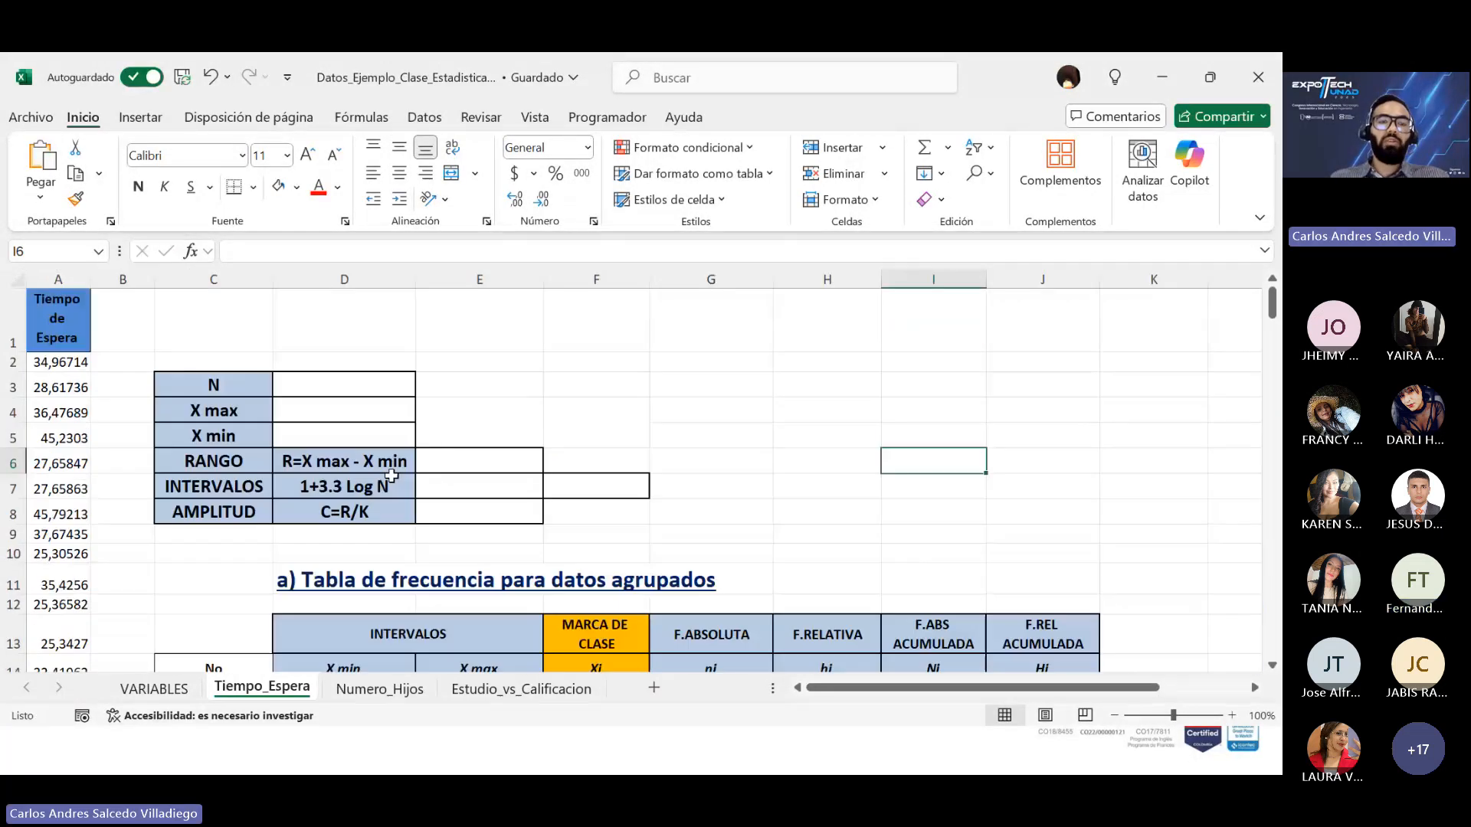
# Step: Calculate N in cell D3 by counting the waiting times in A2:A201 with the CONTAR function
pyautogui.click(382, 383)
pyautogui.write('=cona')
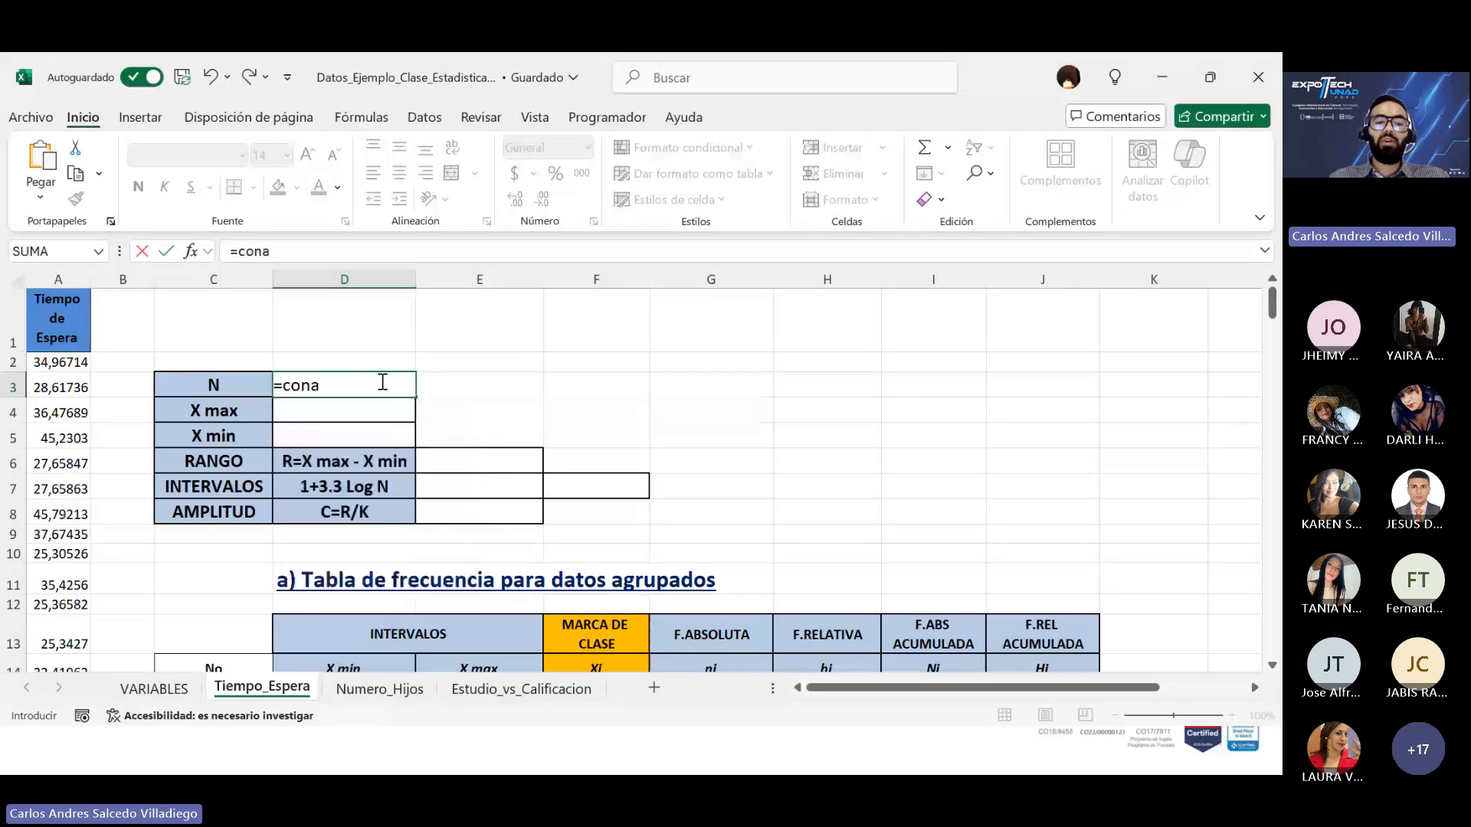
pyautogui.press('BackSpace')
pyautogui.write('t')
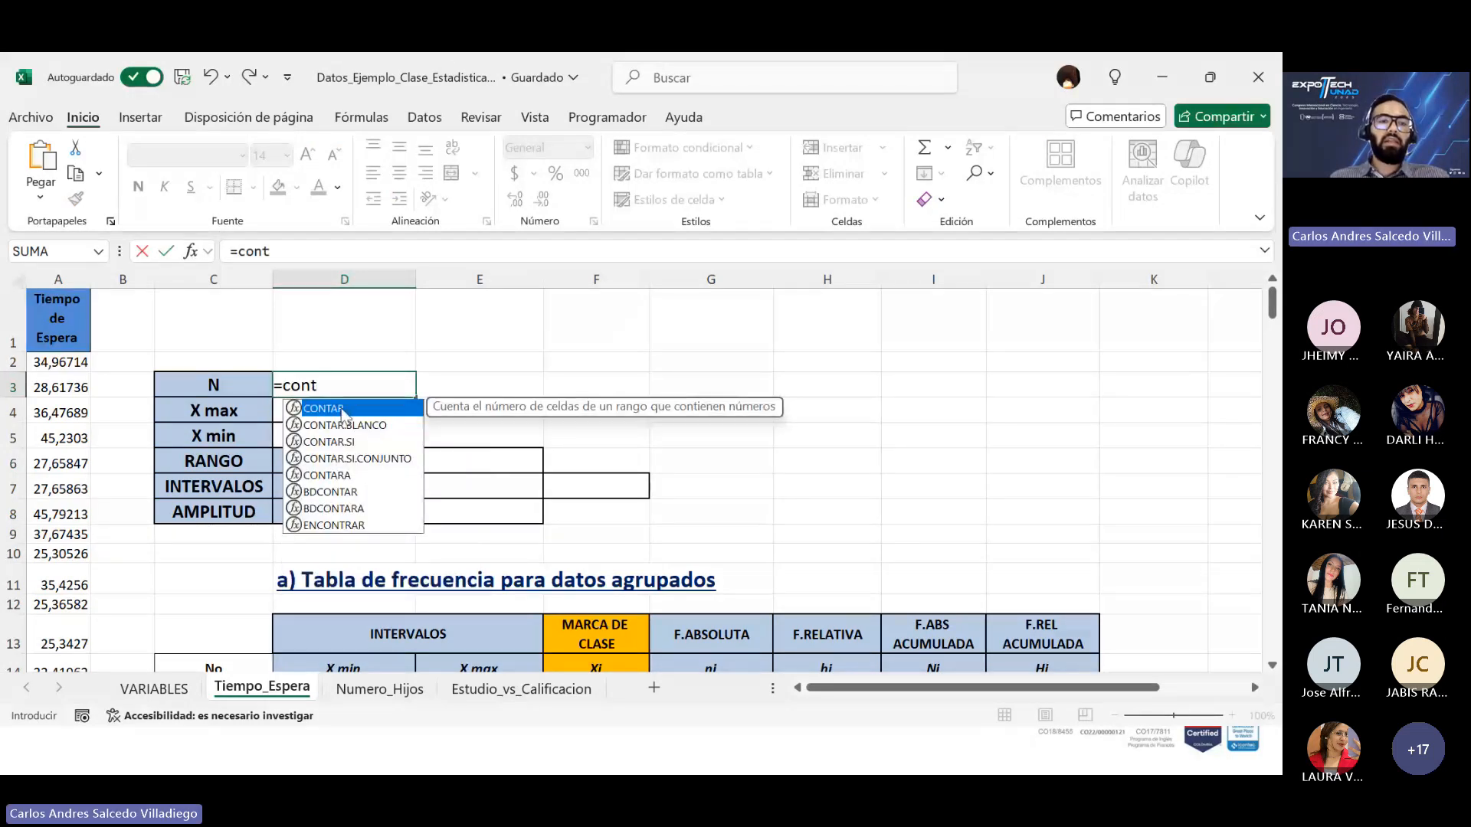
pyautogui.press('Tab')
pyautogui.click(64, 360)
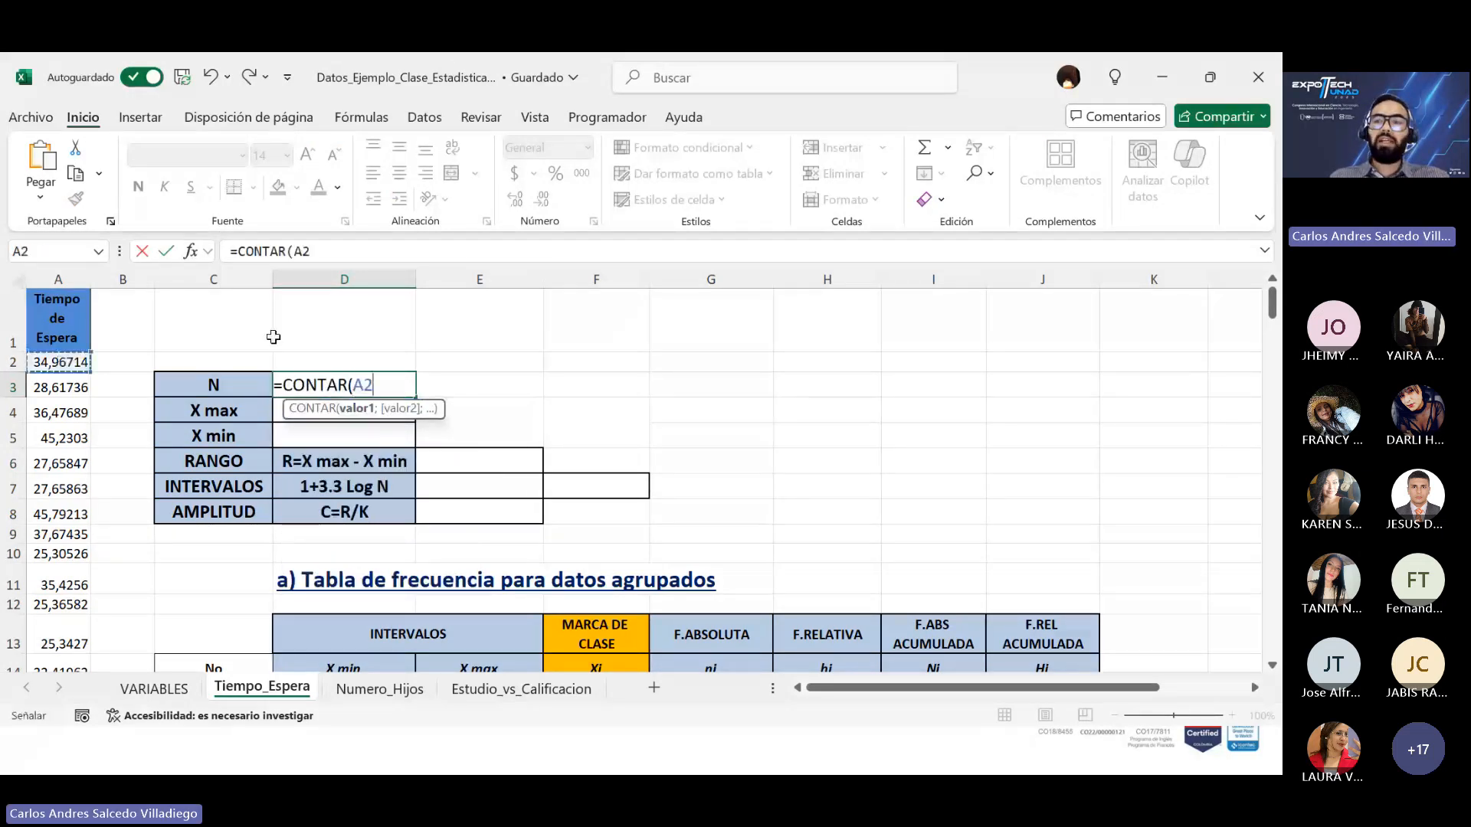
pyautogui.moveTo(1272, 307); pyautogui.dragTo(1256, 640)
pyautogui.keyDown('shift'); pyautogui.click(71, 645); pyautogui.keyUp('shift')
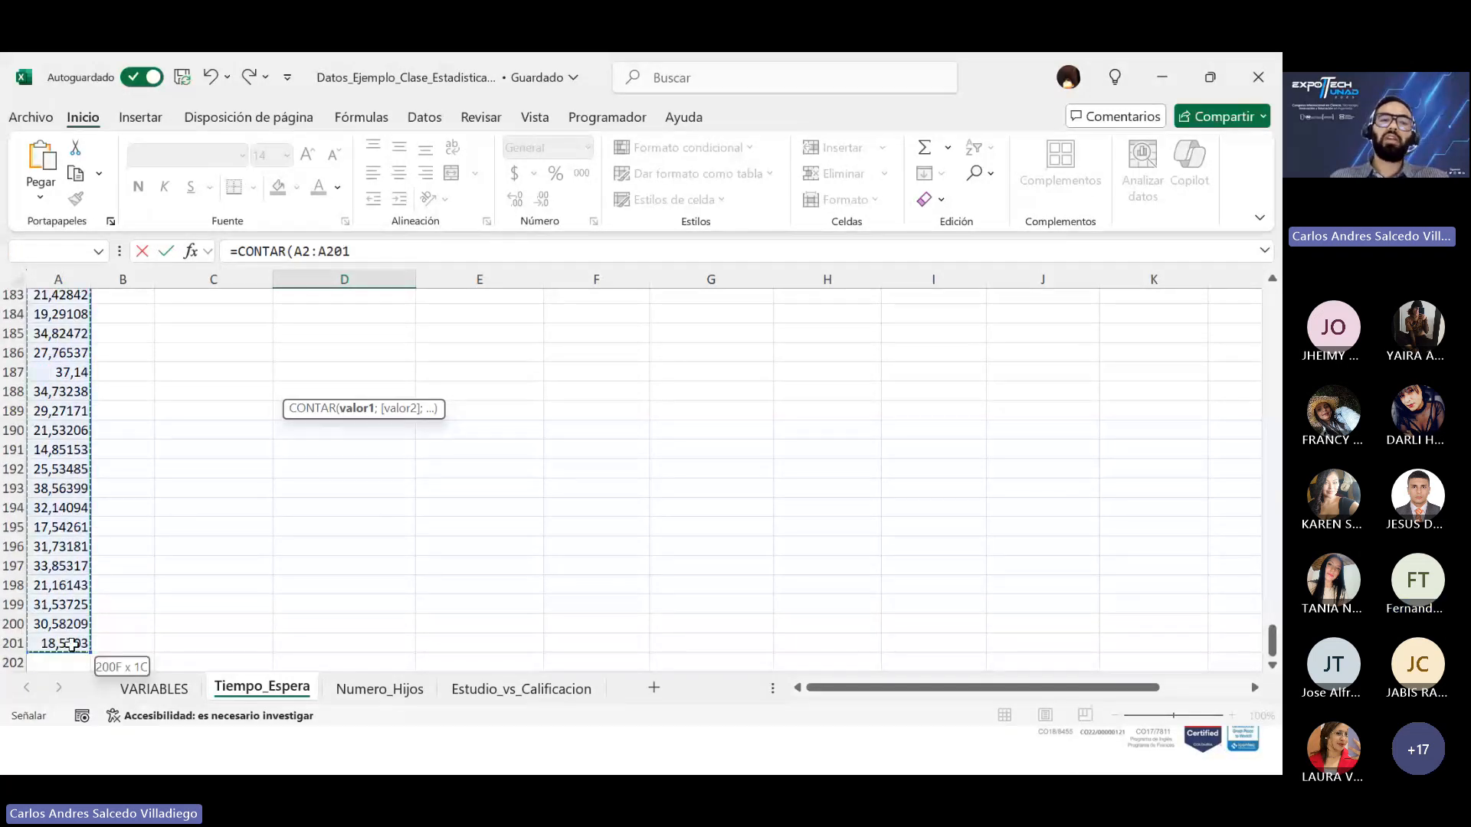
pyautogui.press('Return')
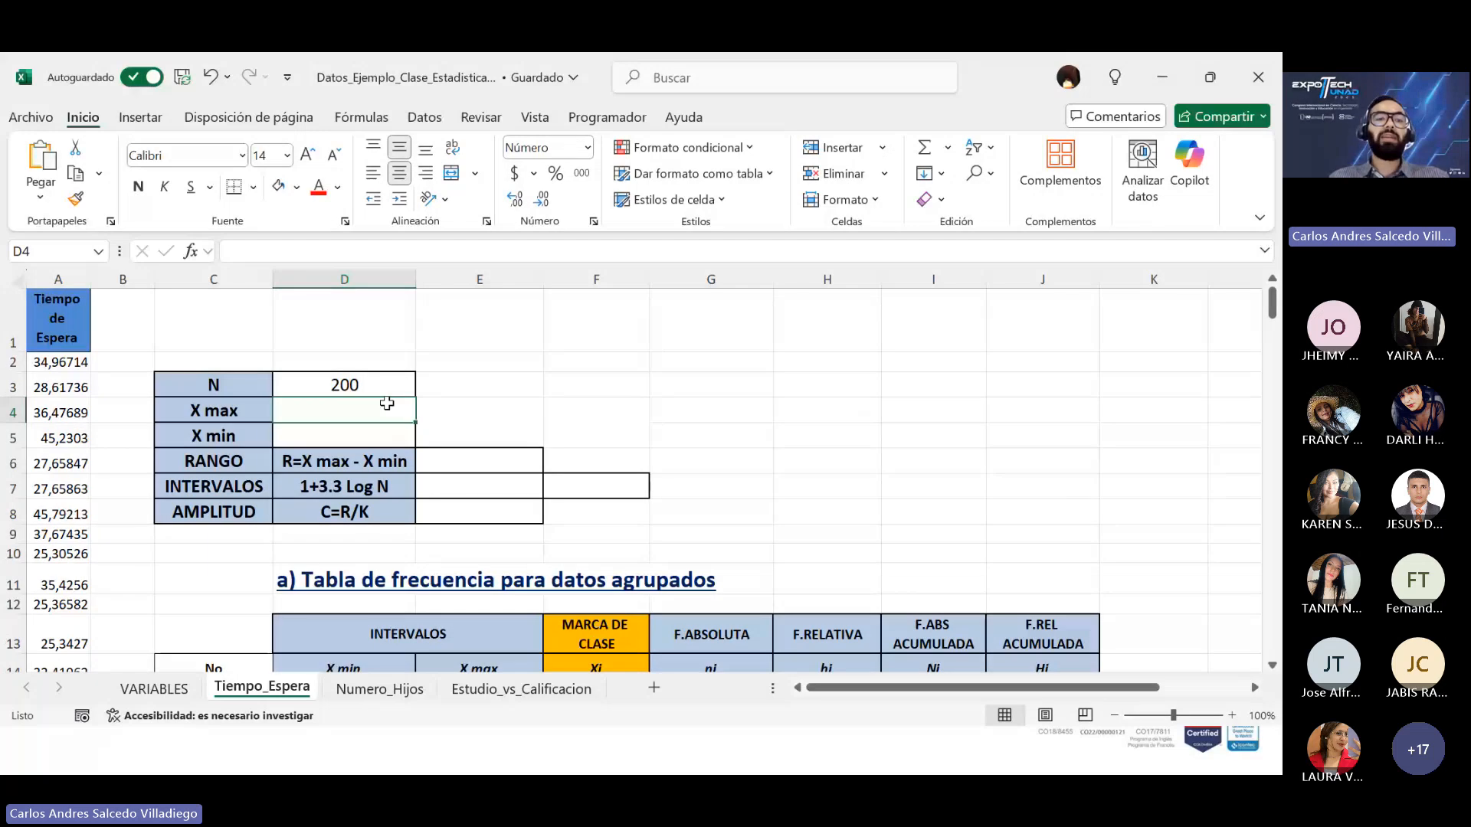
# Step: Calculate X max in cell D4 with the MAX function over the waiting times in A2:A201
pyautogui.write('=')
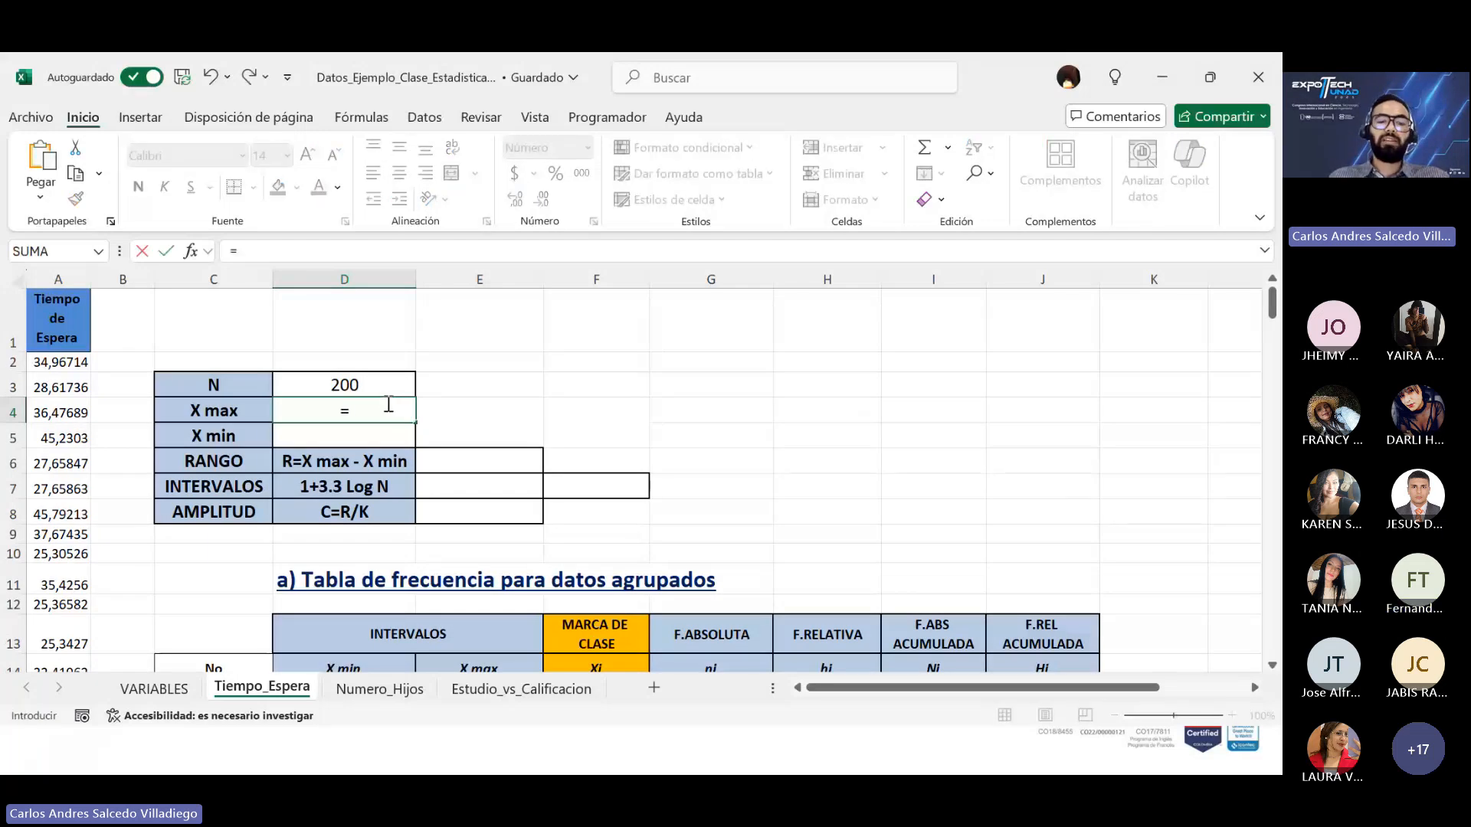
pyautogui.write('max')
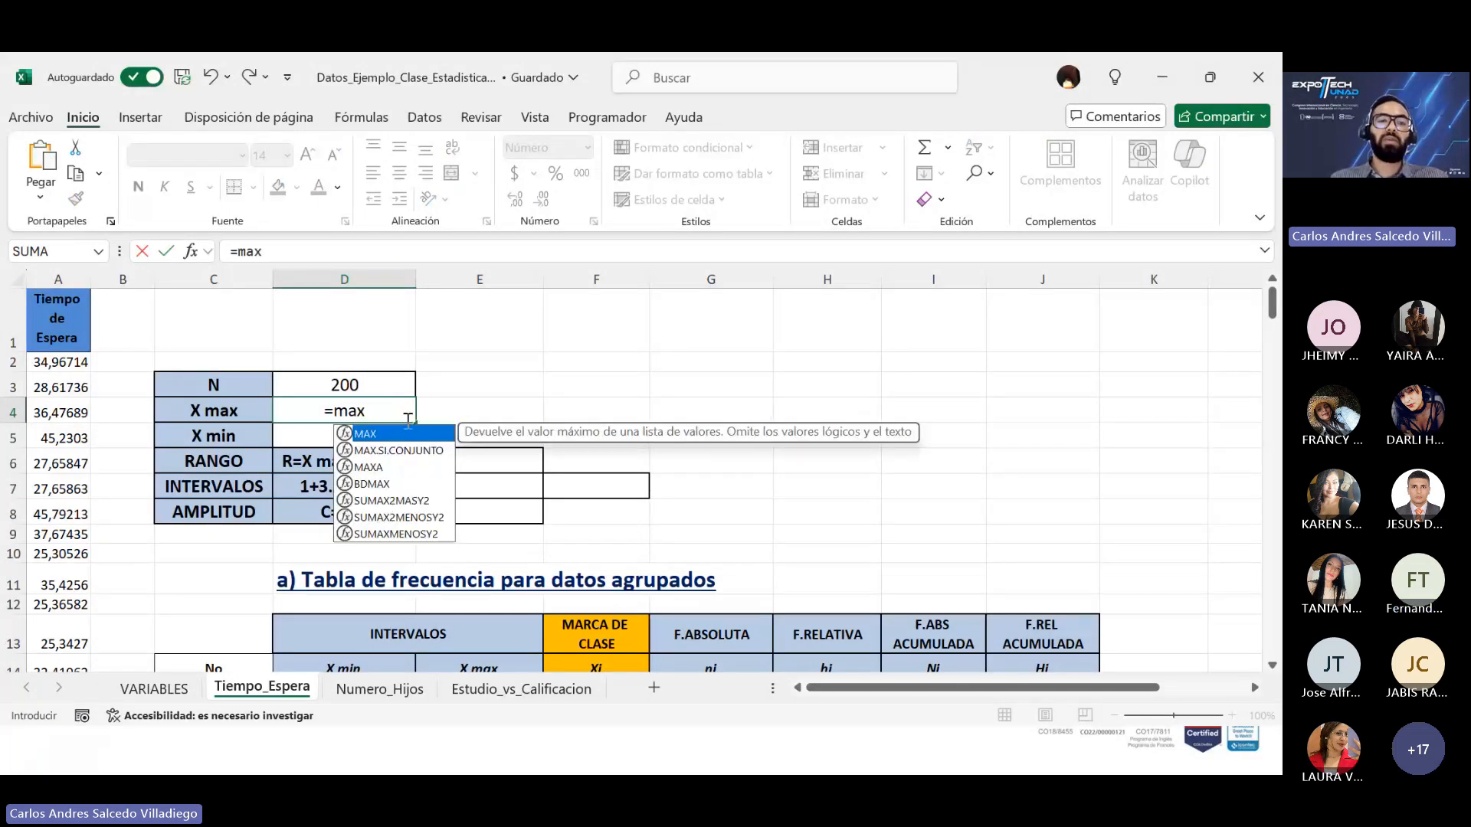
pyautogui.press('Tab')
pyautogui.moveTo(57, 362); pyautogui.dragTo(58, 630)
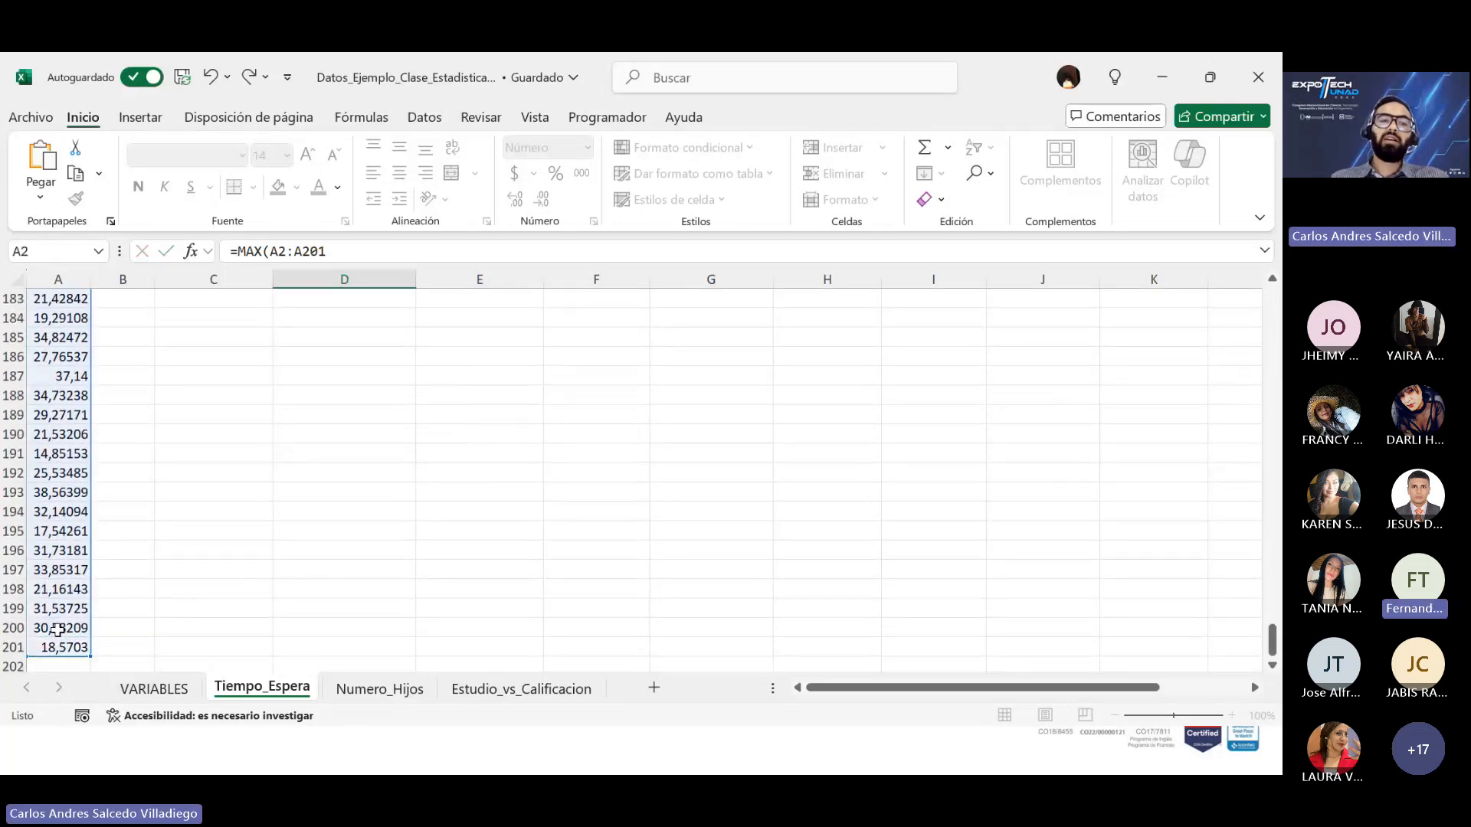
pyautogui.press('Return')
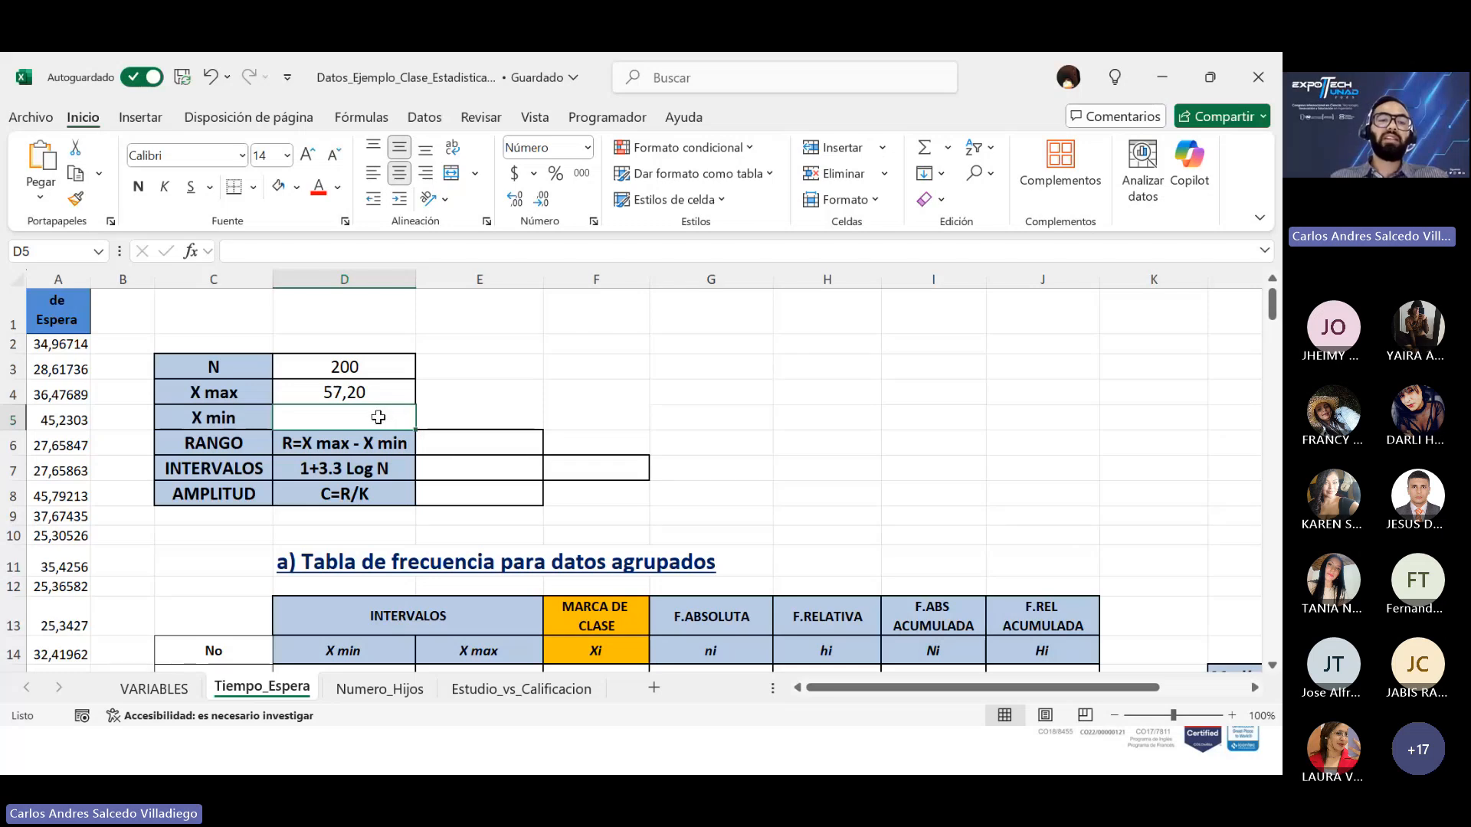
# Step: Calculate X min in cell D5 with the MIN function over A2:A201, after consulting the VARIABLES worksheet
pyautogui.scroll(1, 378, 441)
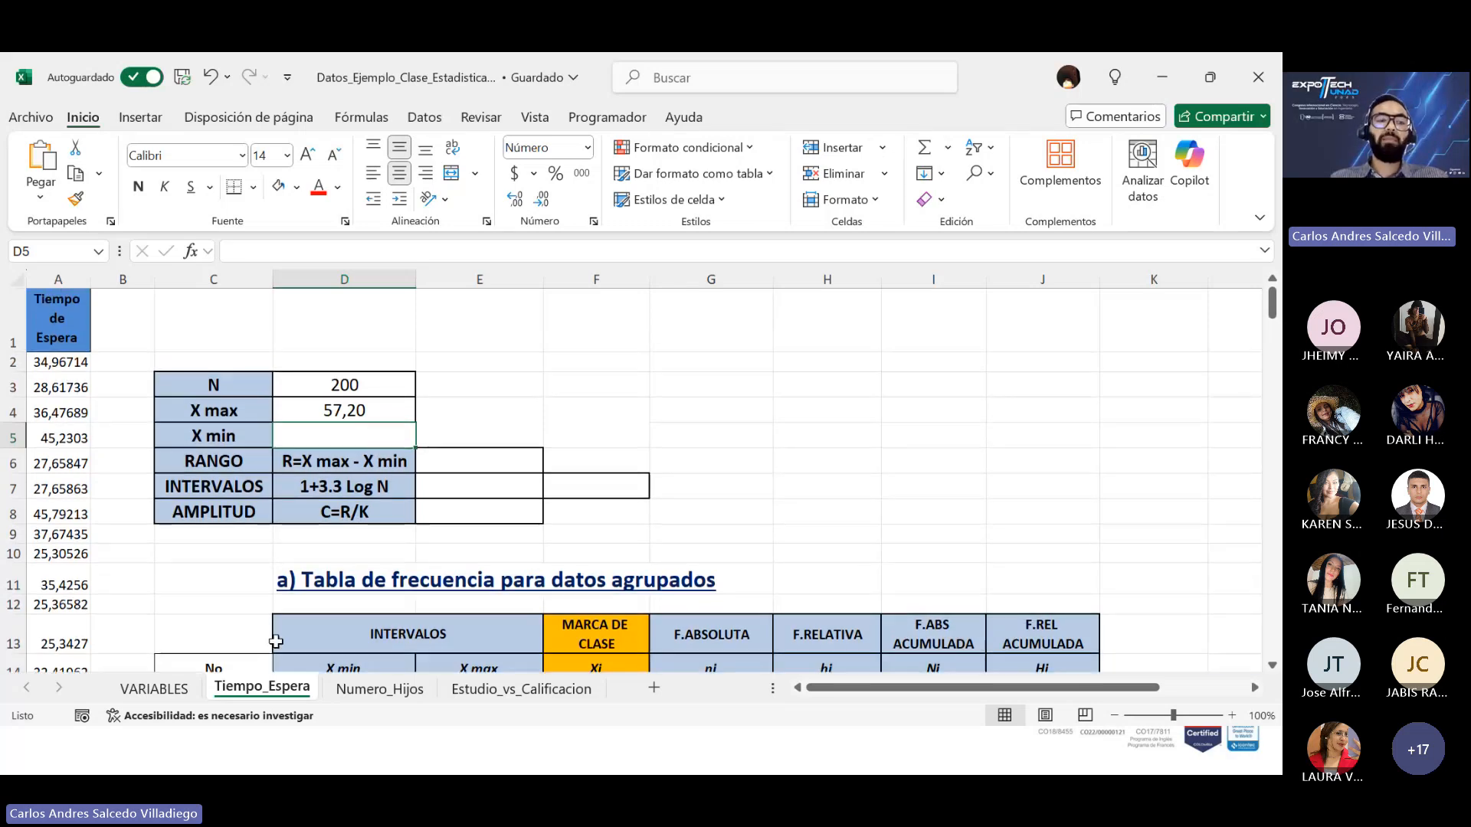
pyautogui.click(162, 689)
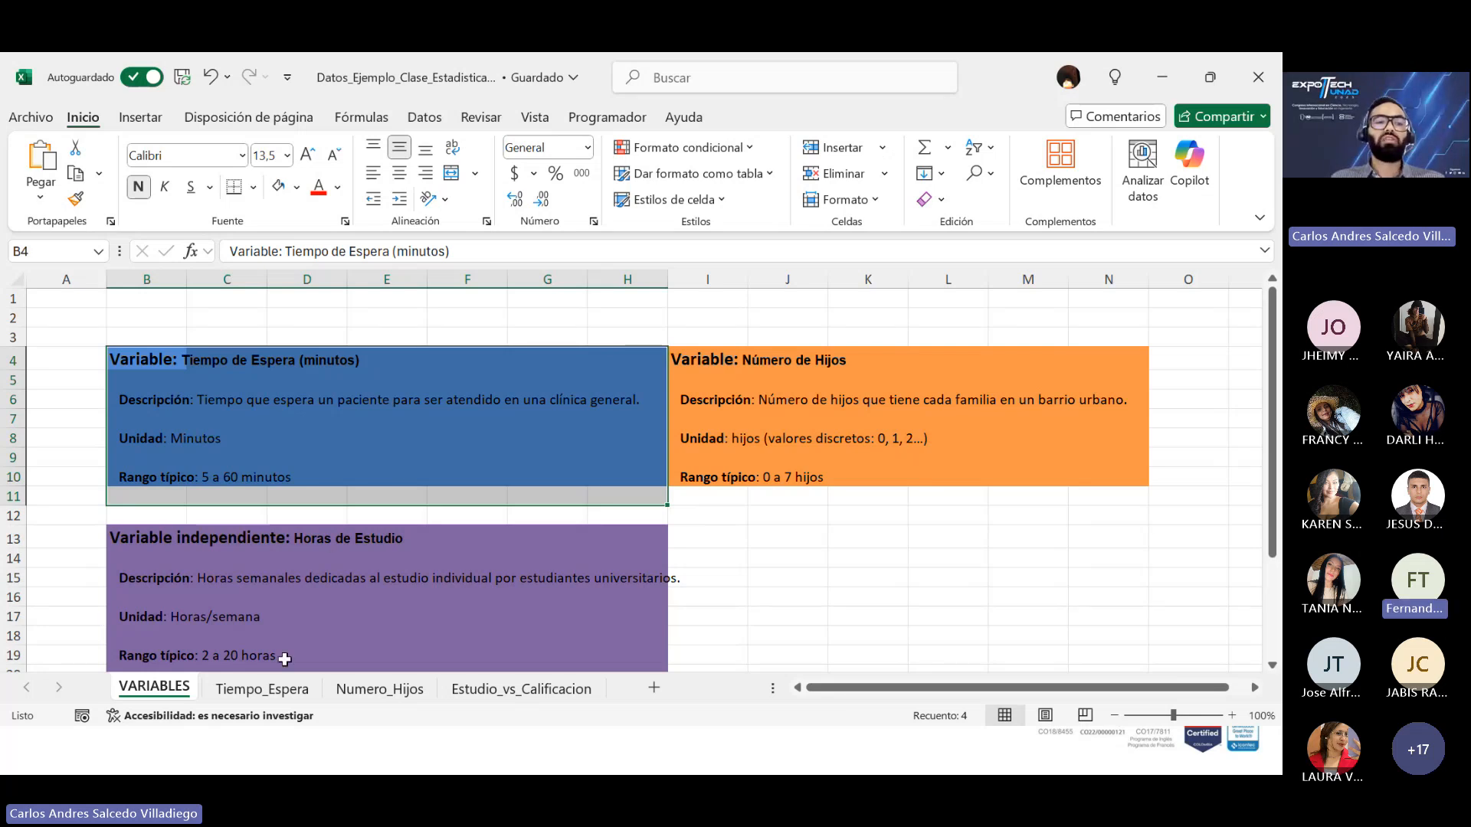
pyautogui.click(262, 689)
pyautogui.write('=')
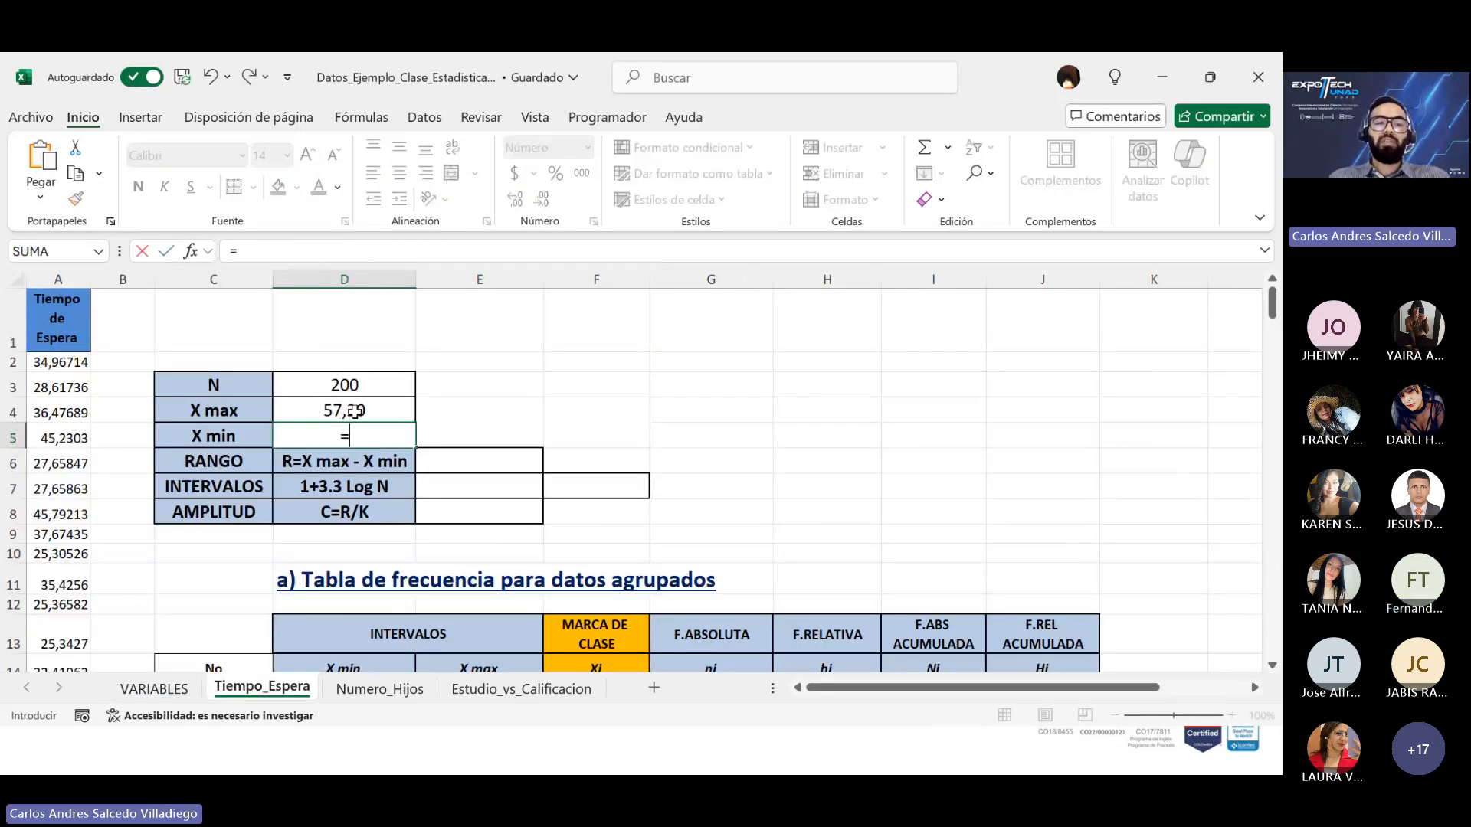
pyautogui.write('MIN(')
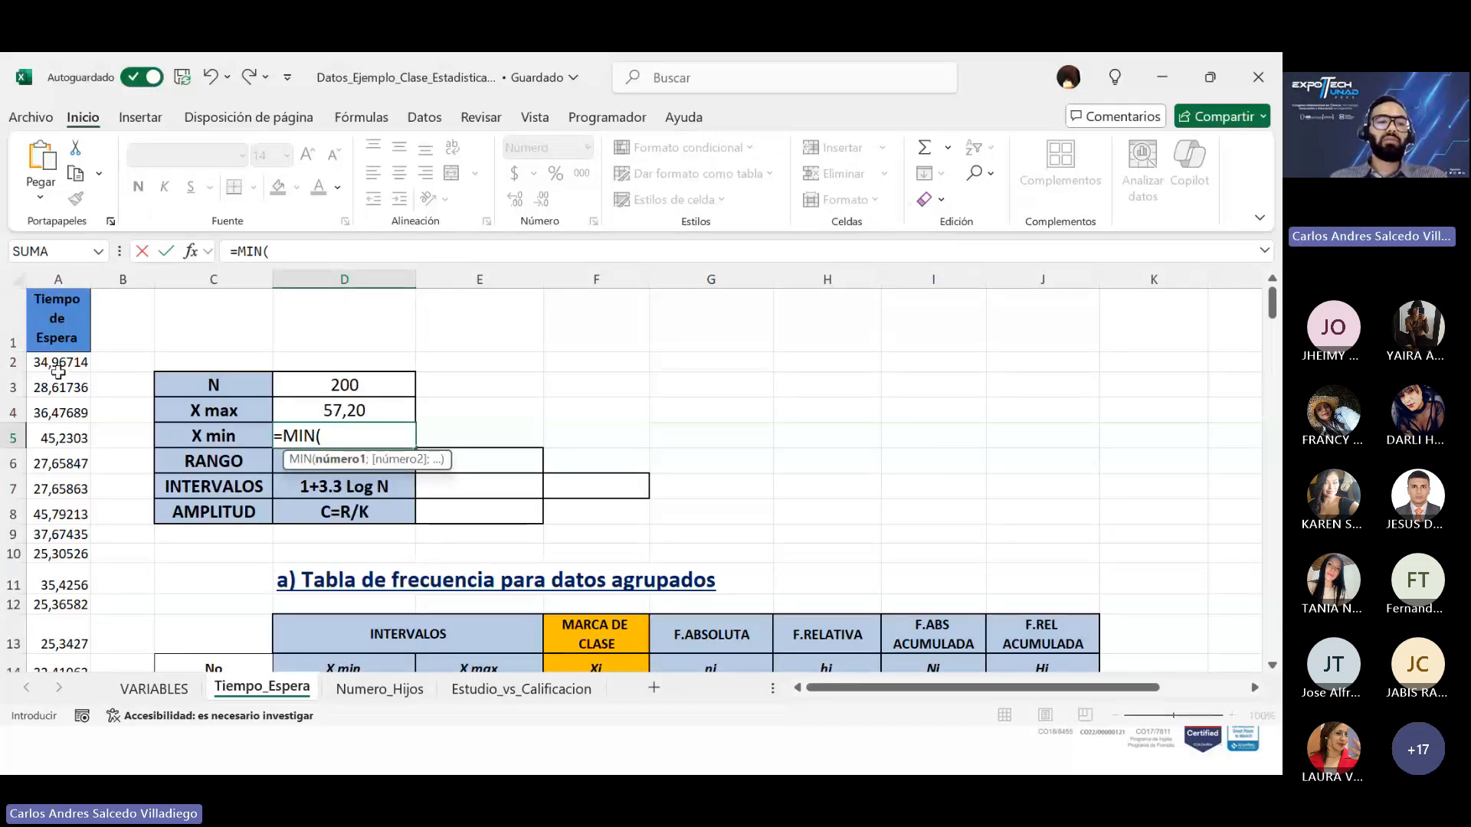
pyautogui.moveTo(58, 372); pyautogui.dragTo(75, 672)
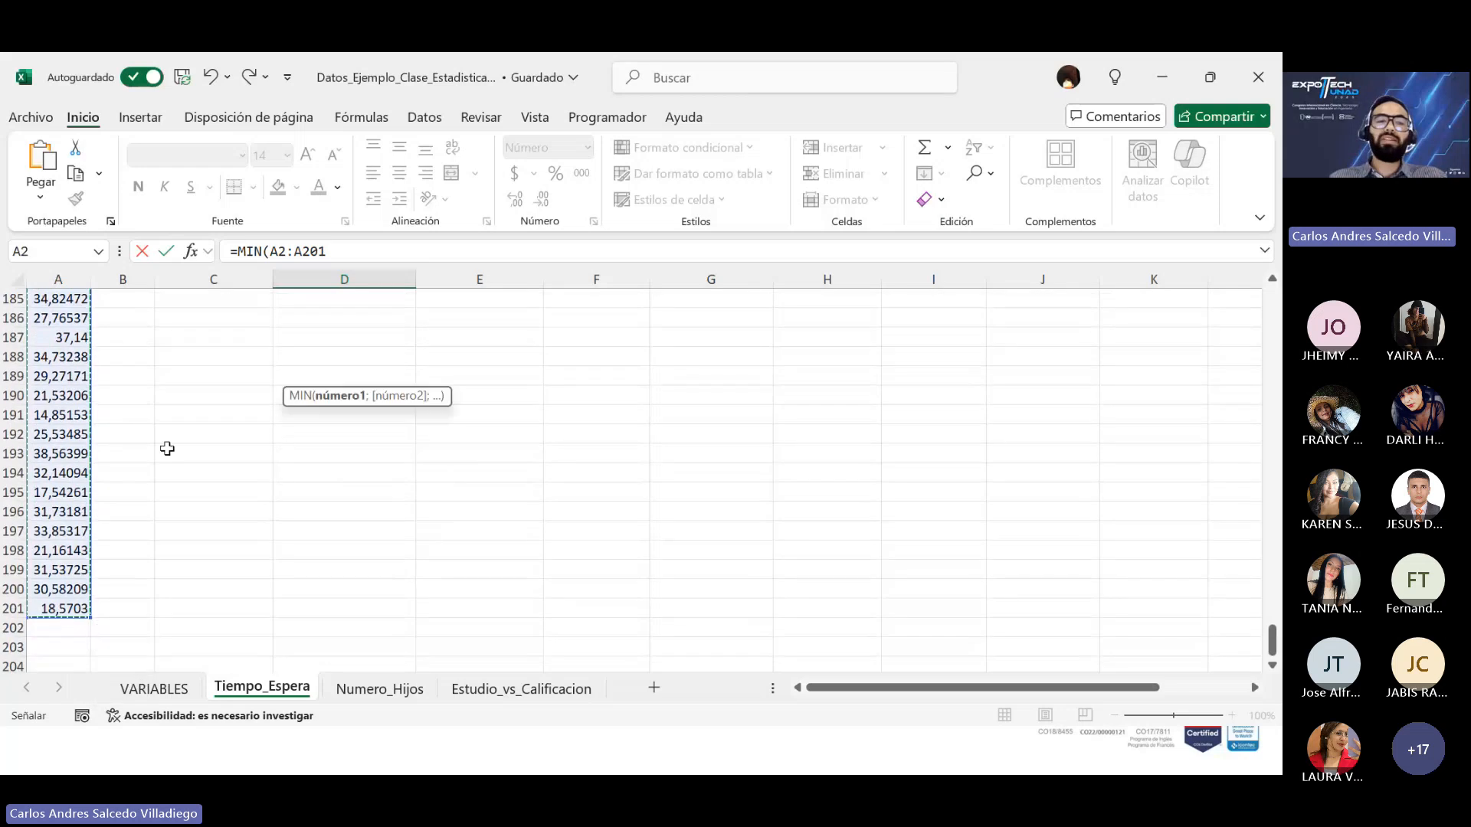
pyautogui.press('Return')
# Step: Calculate the RANGO in cell E6 as X max minus X min with the formula =D4-D5
pyautogui.scroll(2, 226, 426)
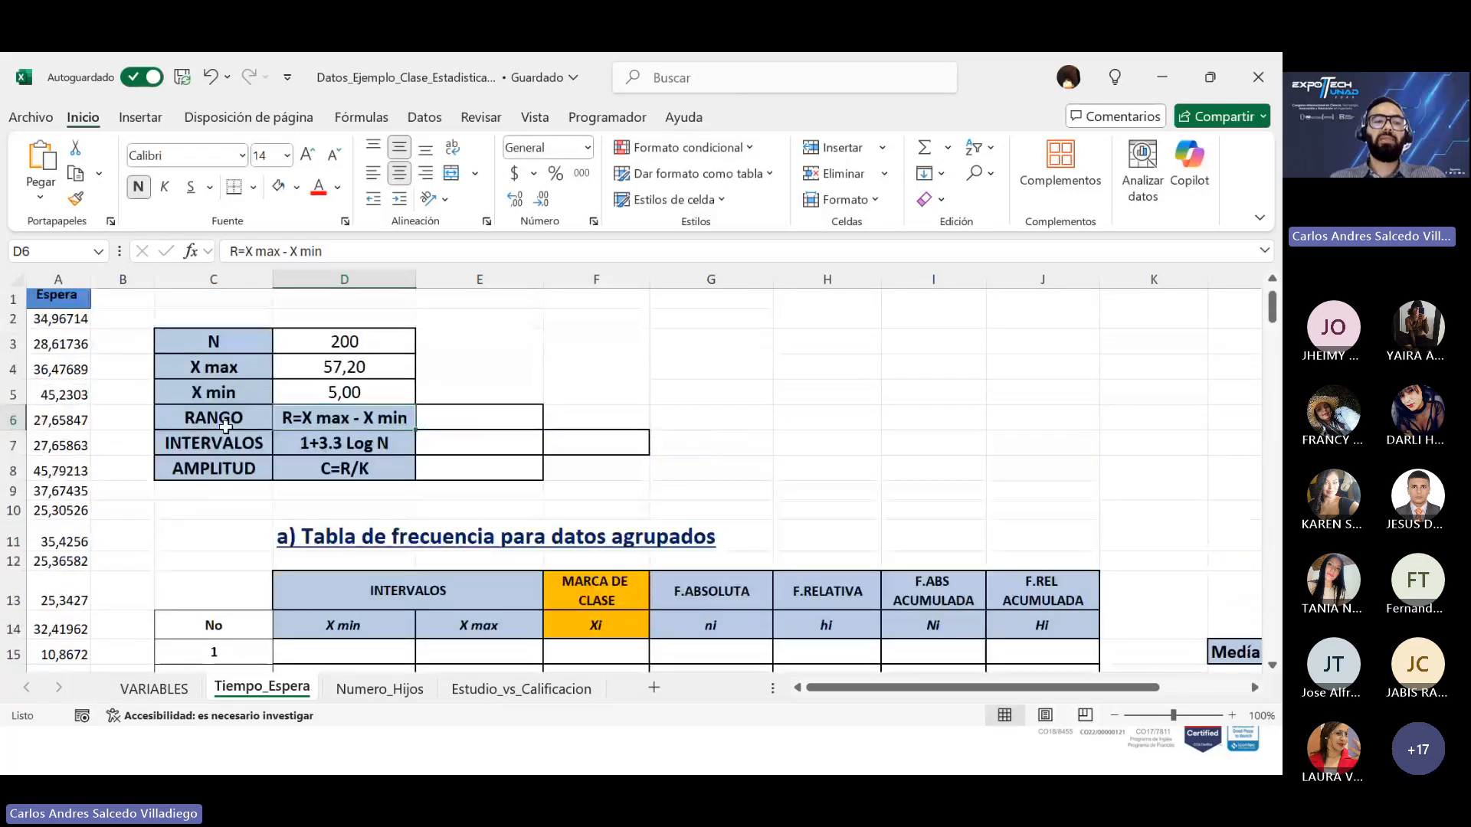
pyautogui.click(454, 414)
pyautogui.write('=')
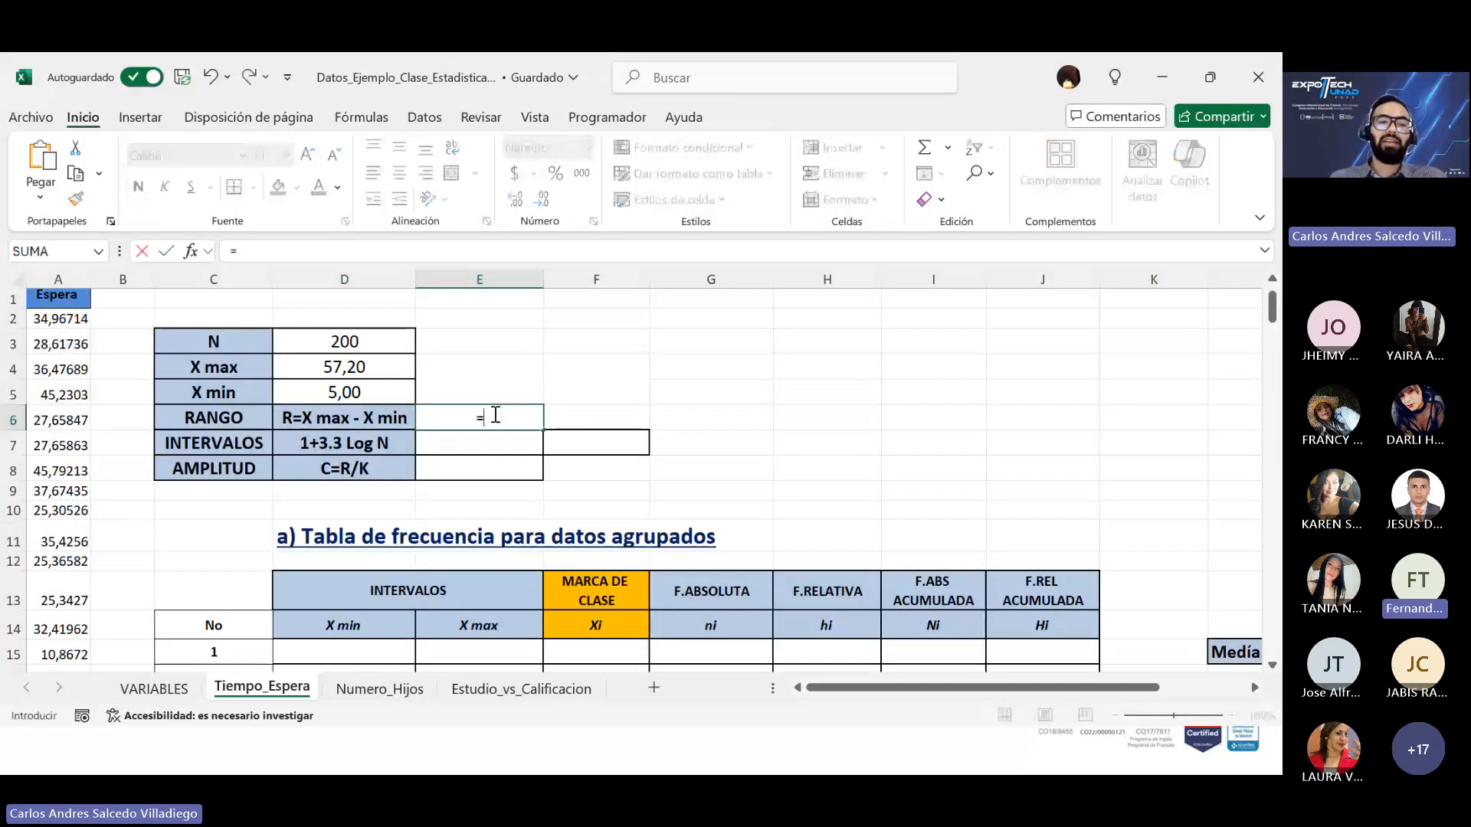
pyautogui.click(373, 368)
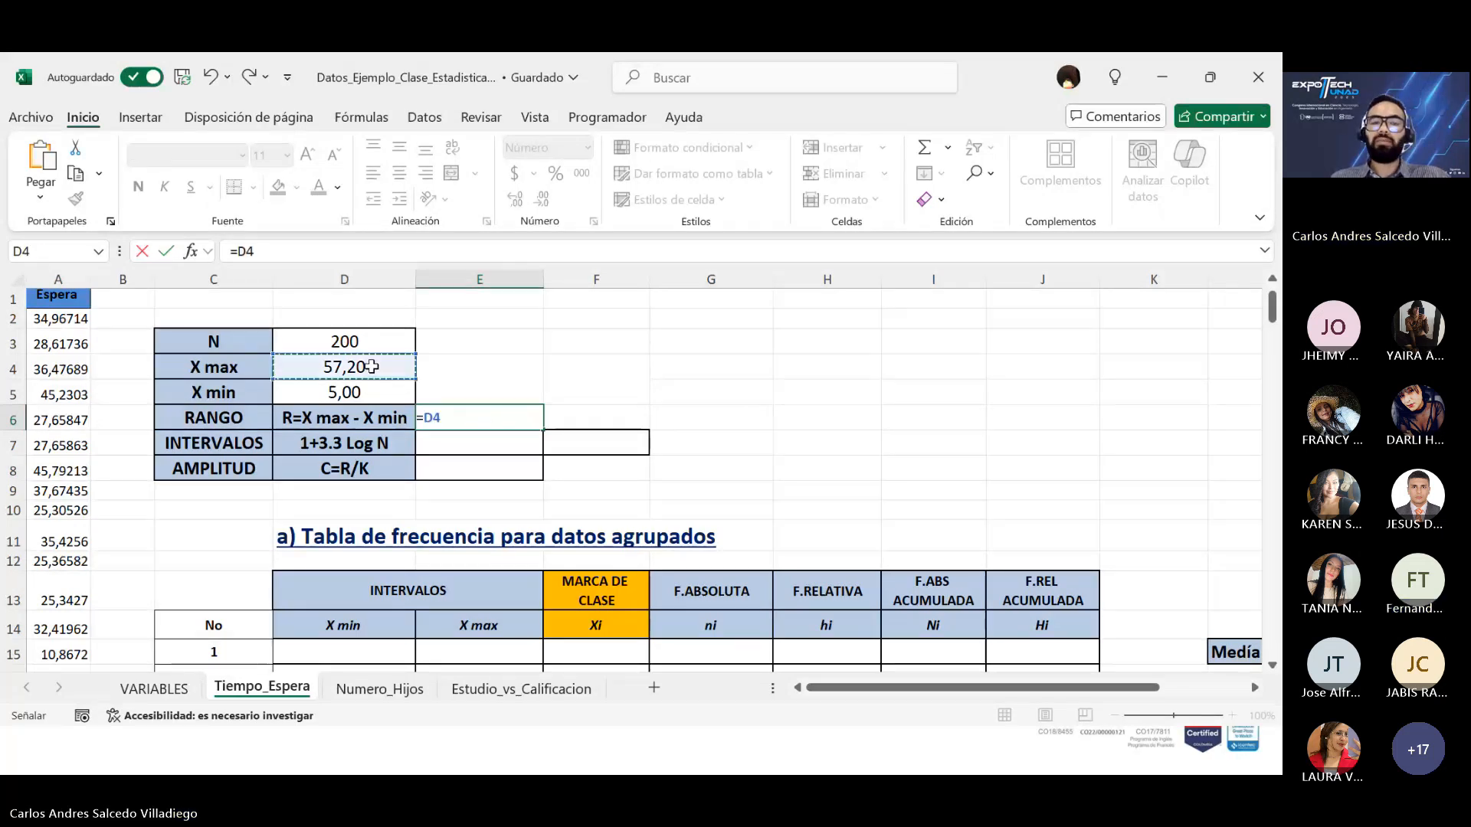
pyautogui.write('-')
pyautogui.click(375, 387)
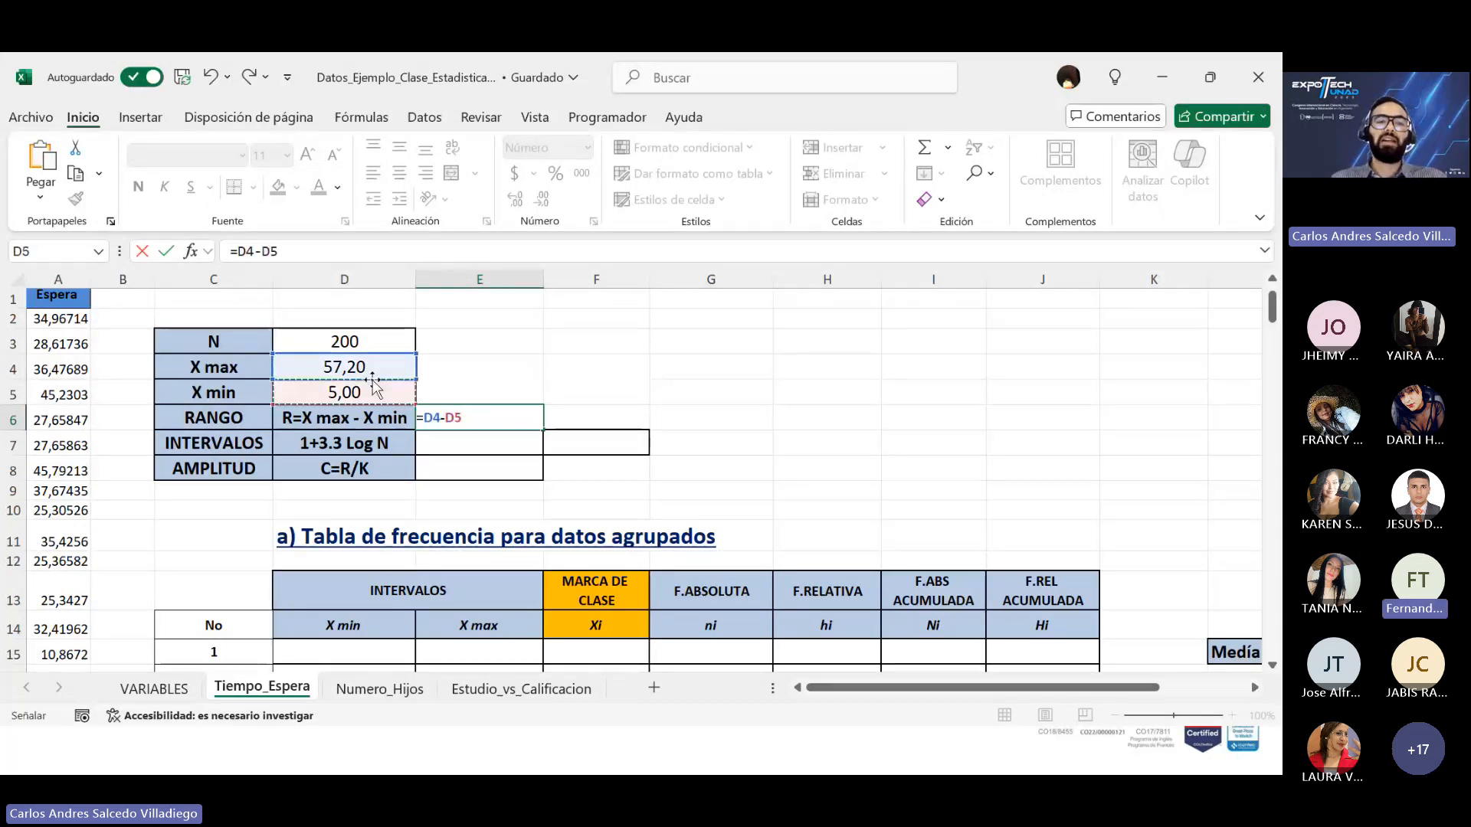
pyautogui.press('Return')
pyautogui.moveTo(509, 372); pyautogui.dragTo(537, 392)
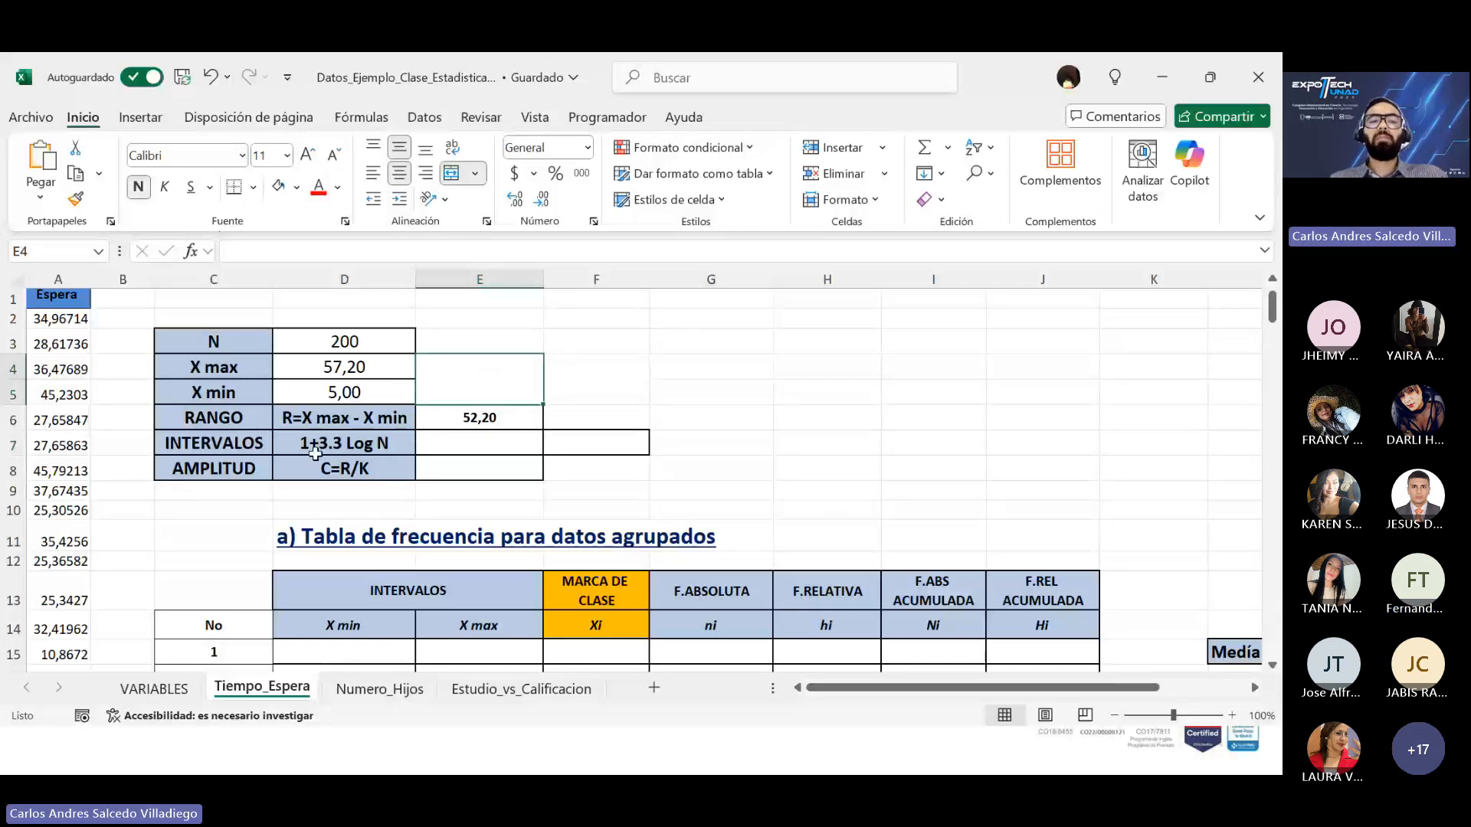
# Step: Switch to the slide presentation to examine the interval and amplitude formulas, and return to the Excel workbook
pyautogui.hotkey('alt', 'Tab')
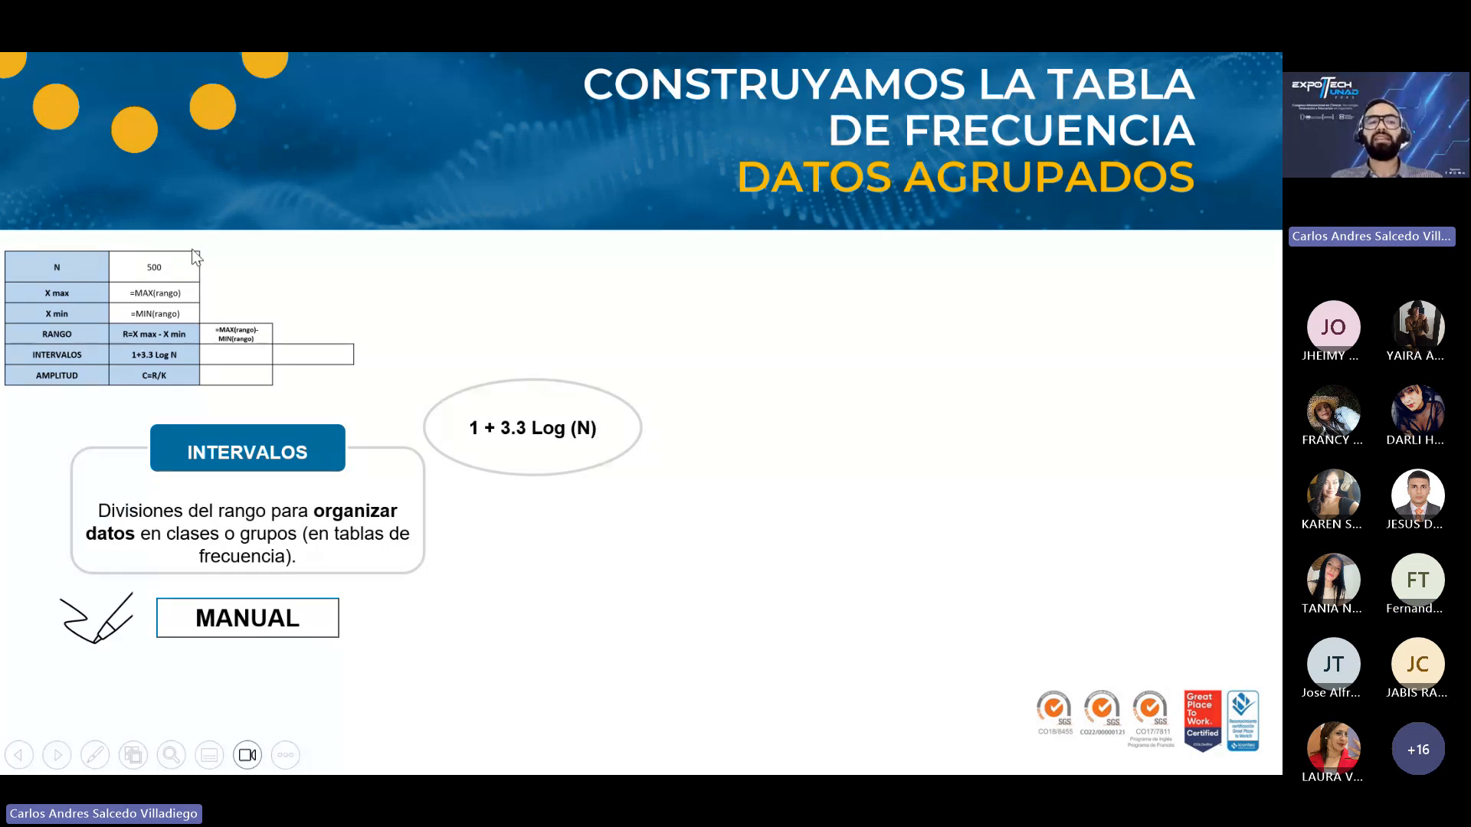
pyautogui.click(250, 259)
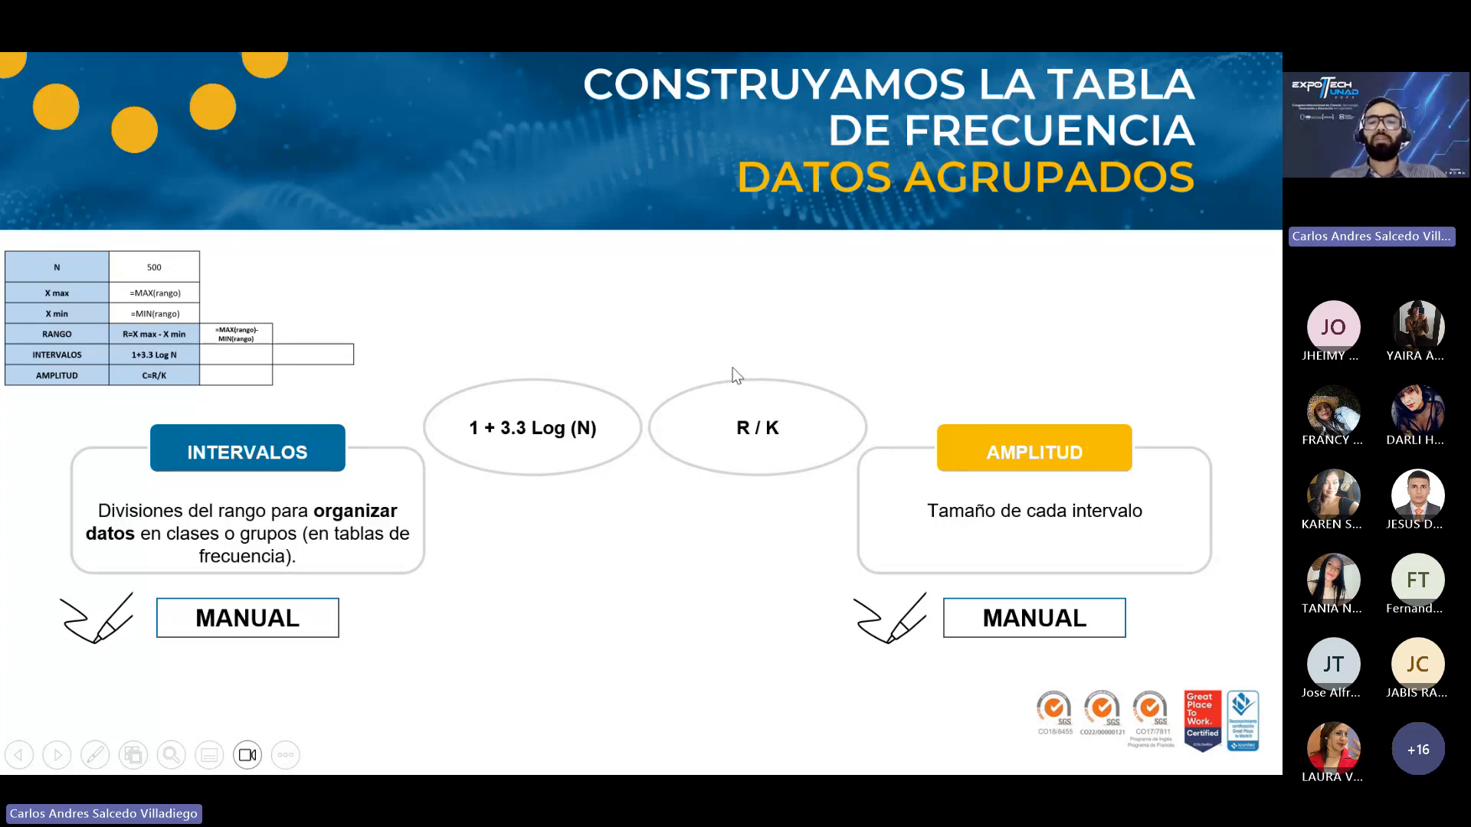
pyautogui.hotkey('alt', 'Tab')
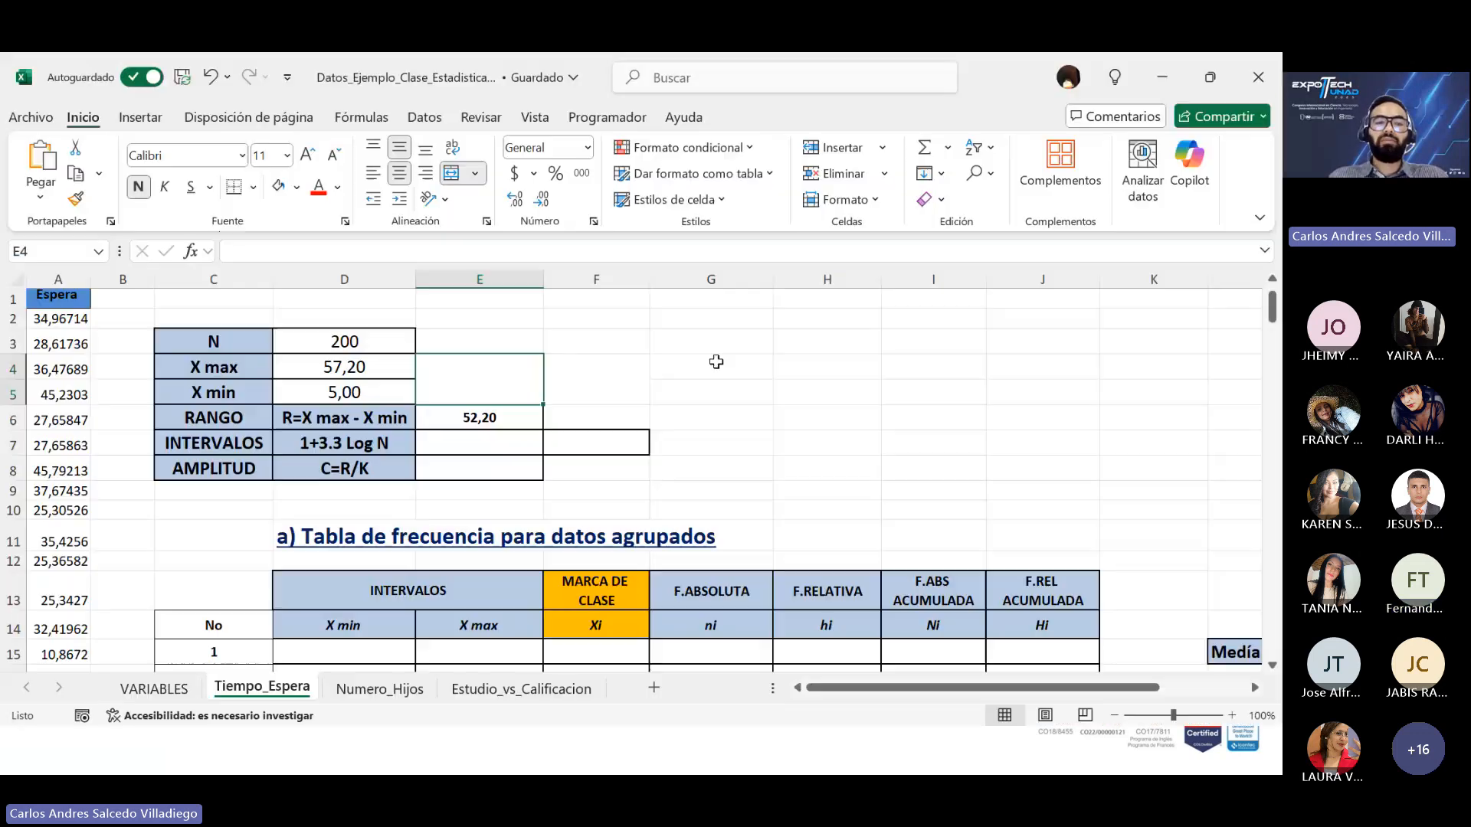
# Step: Calculate the number of INTERVALOS in cell E7 with the formula =1+3,3*LOG(D3)
pyautogui.click(530, 436)
pyautogui.write('=')
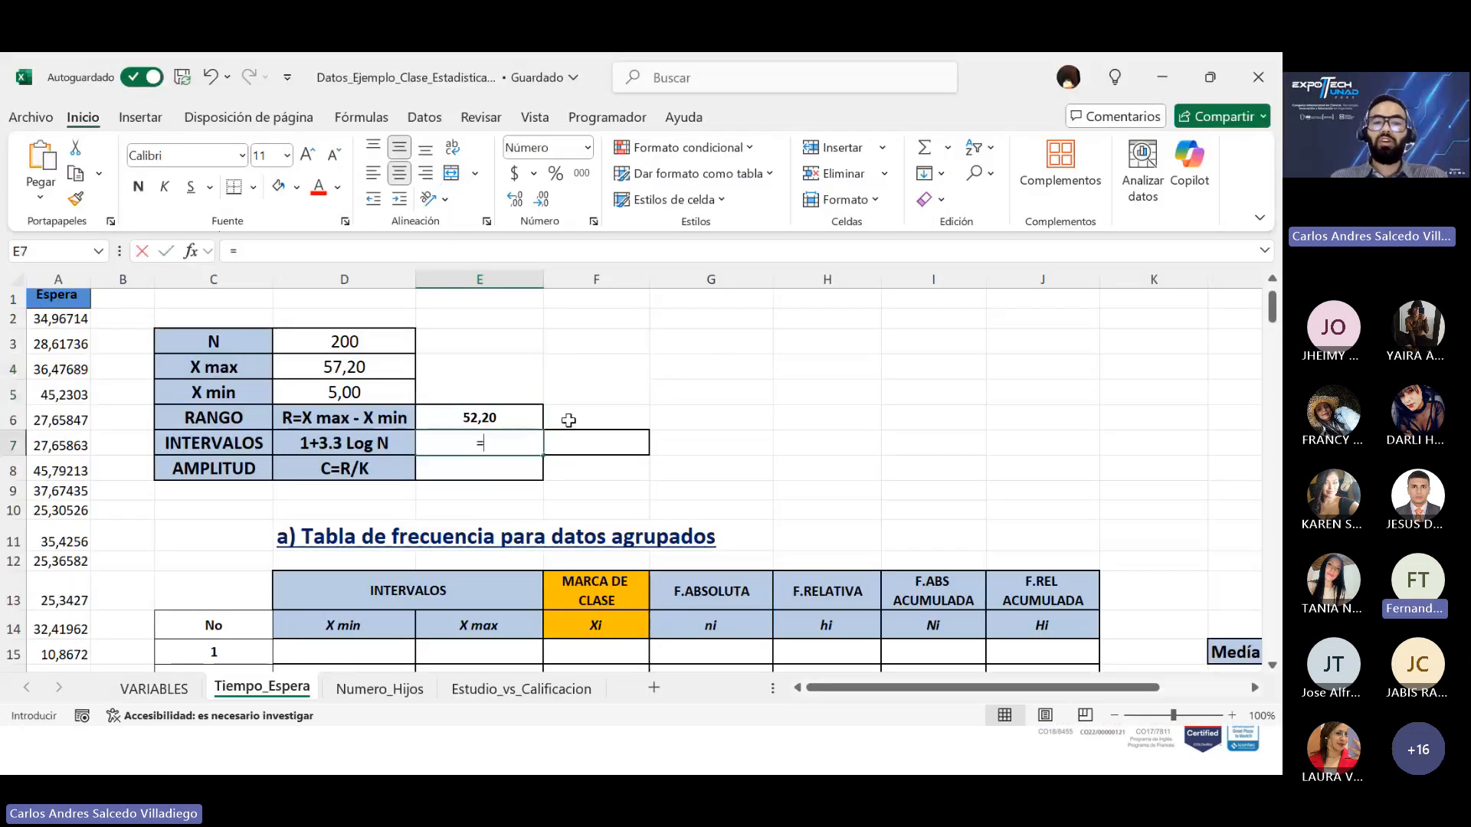
pyautogui.write('1+')
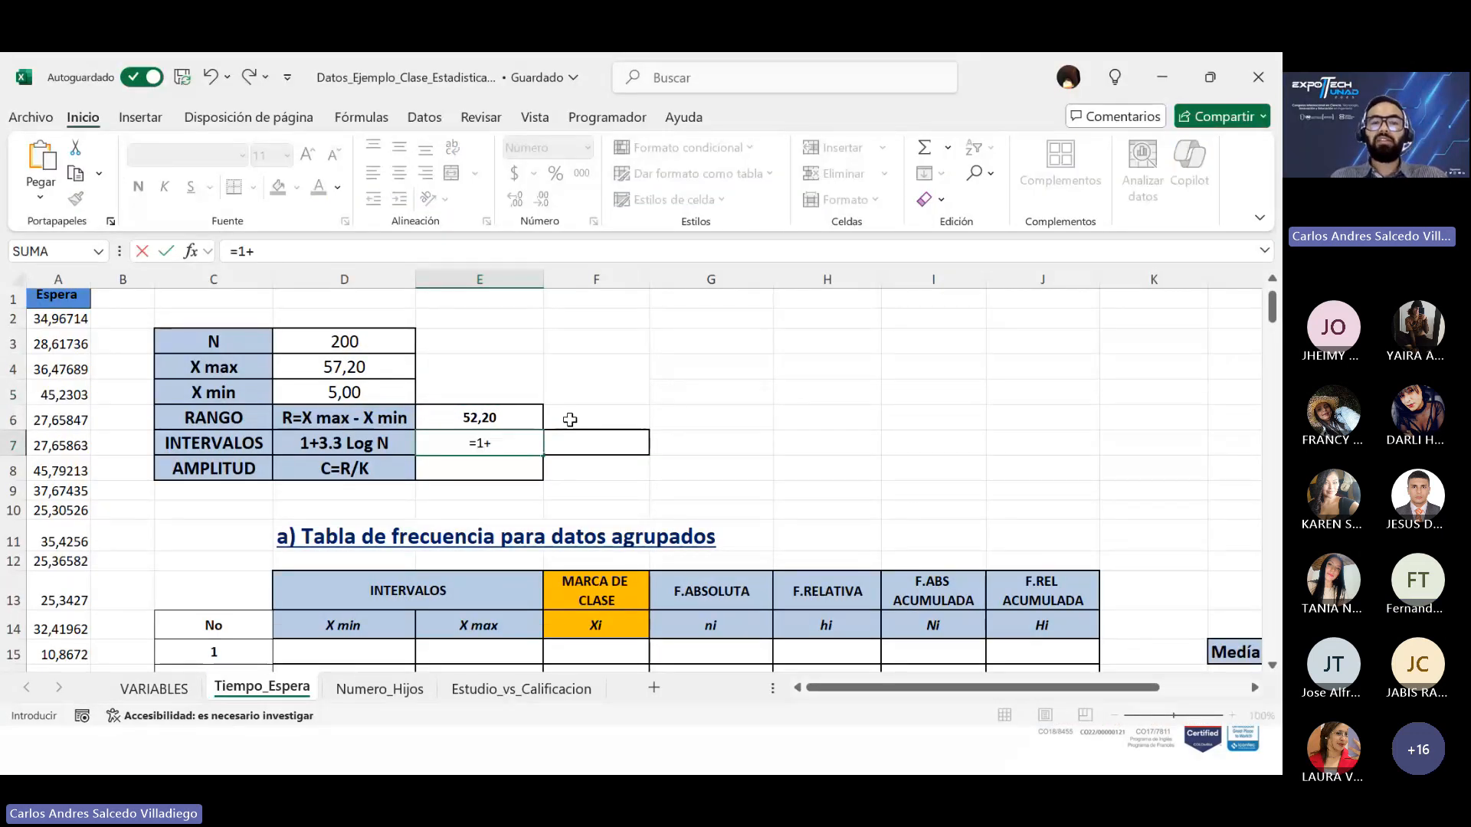
pyautogui.write('3,3')
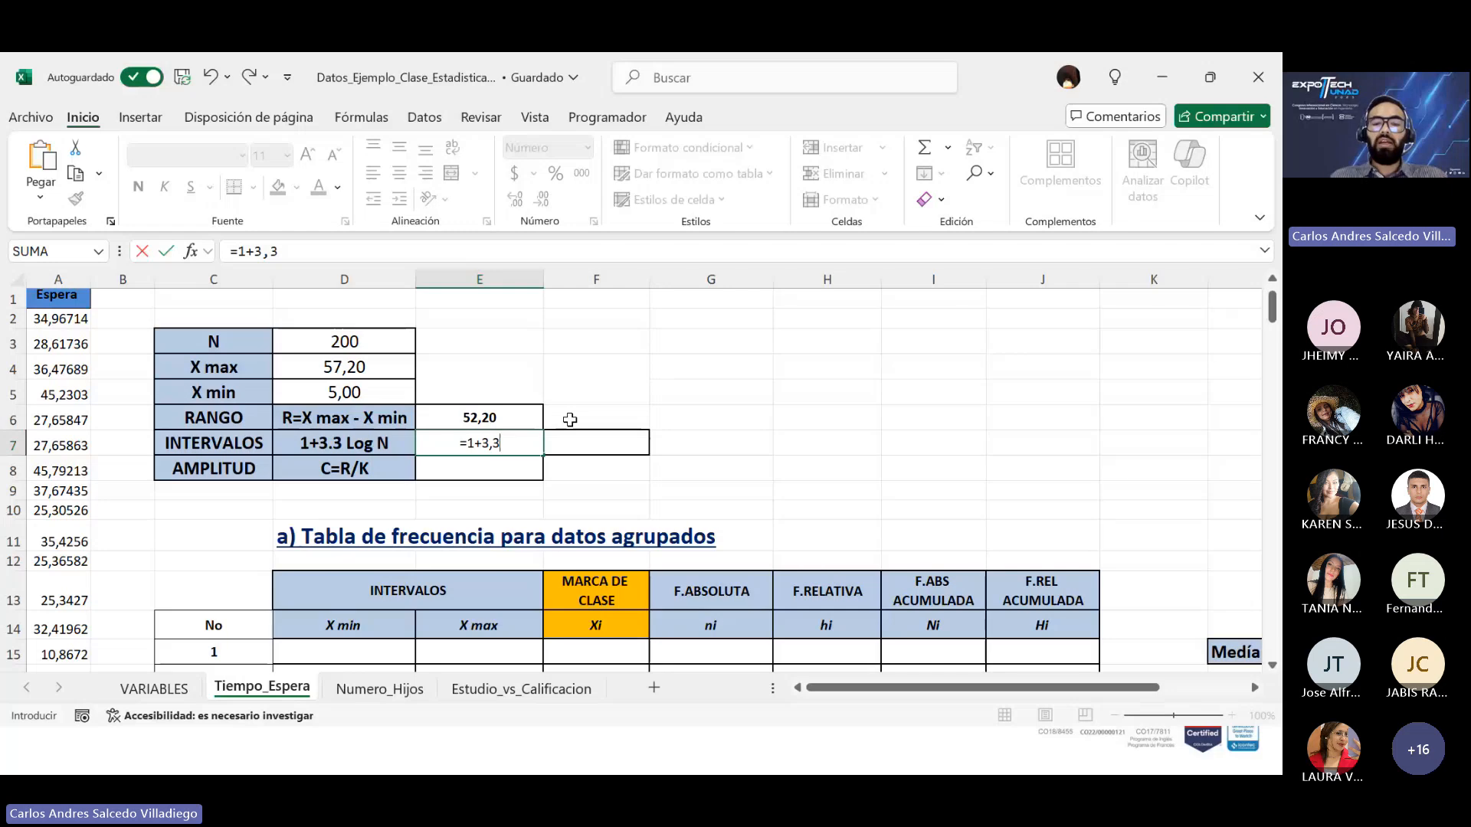
pyautogui.write('*log')
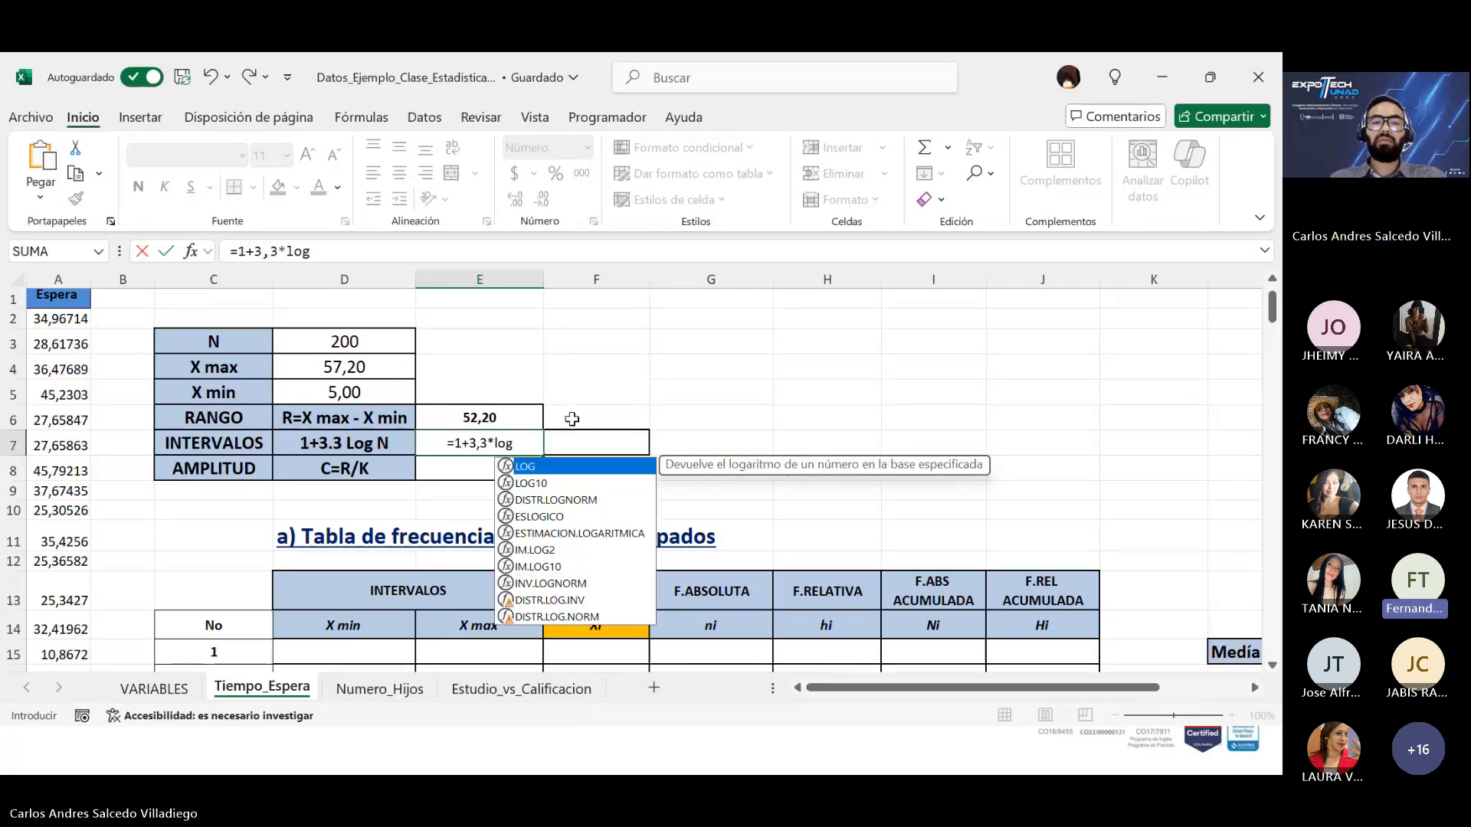
pyautogui.doubleClick(562, 467)
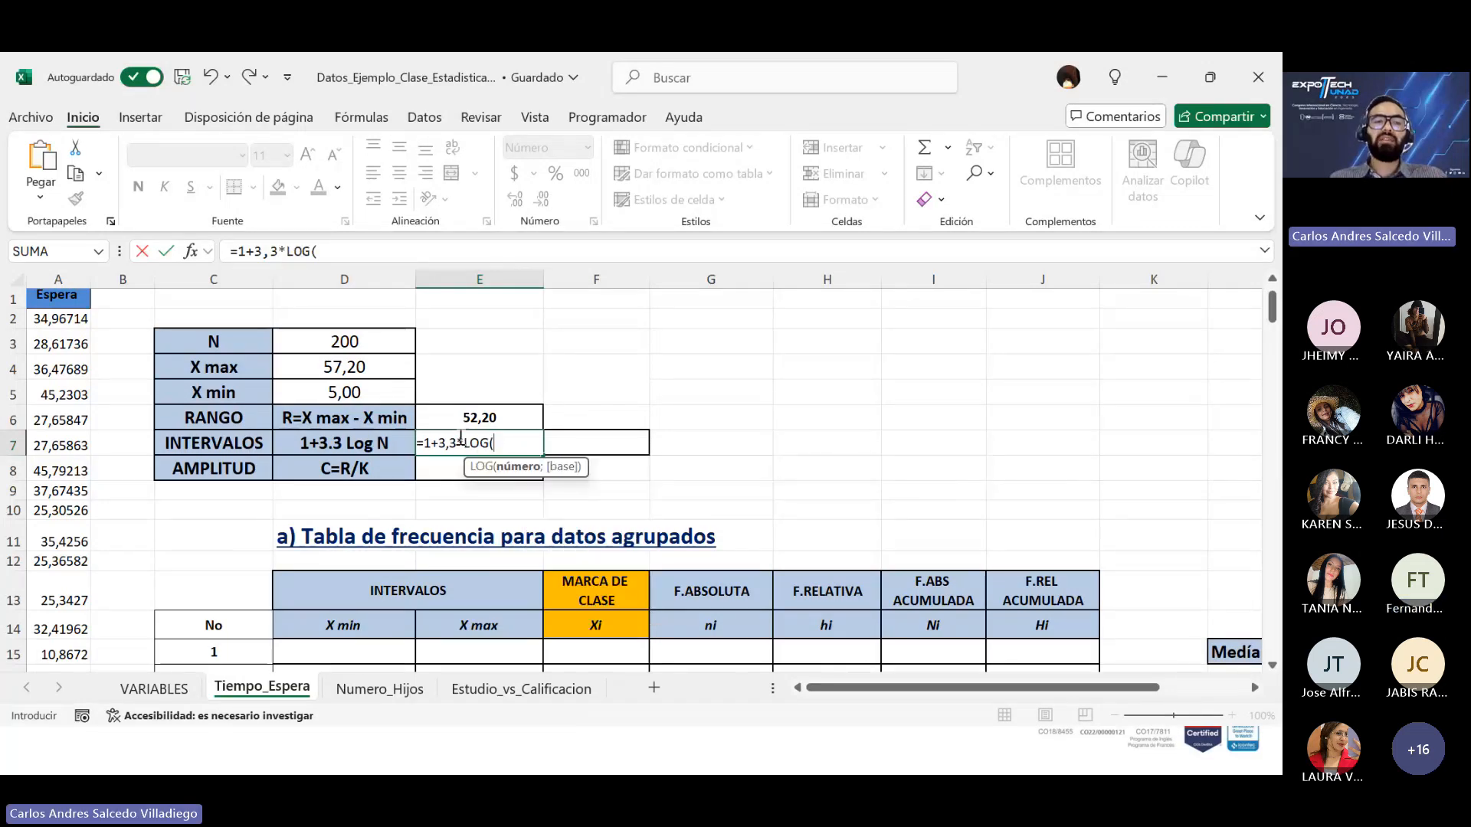
pyautogui.click(370, 337)
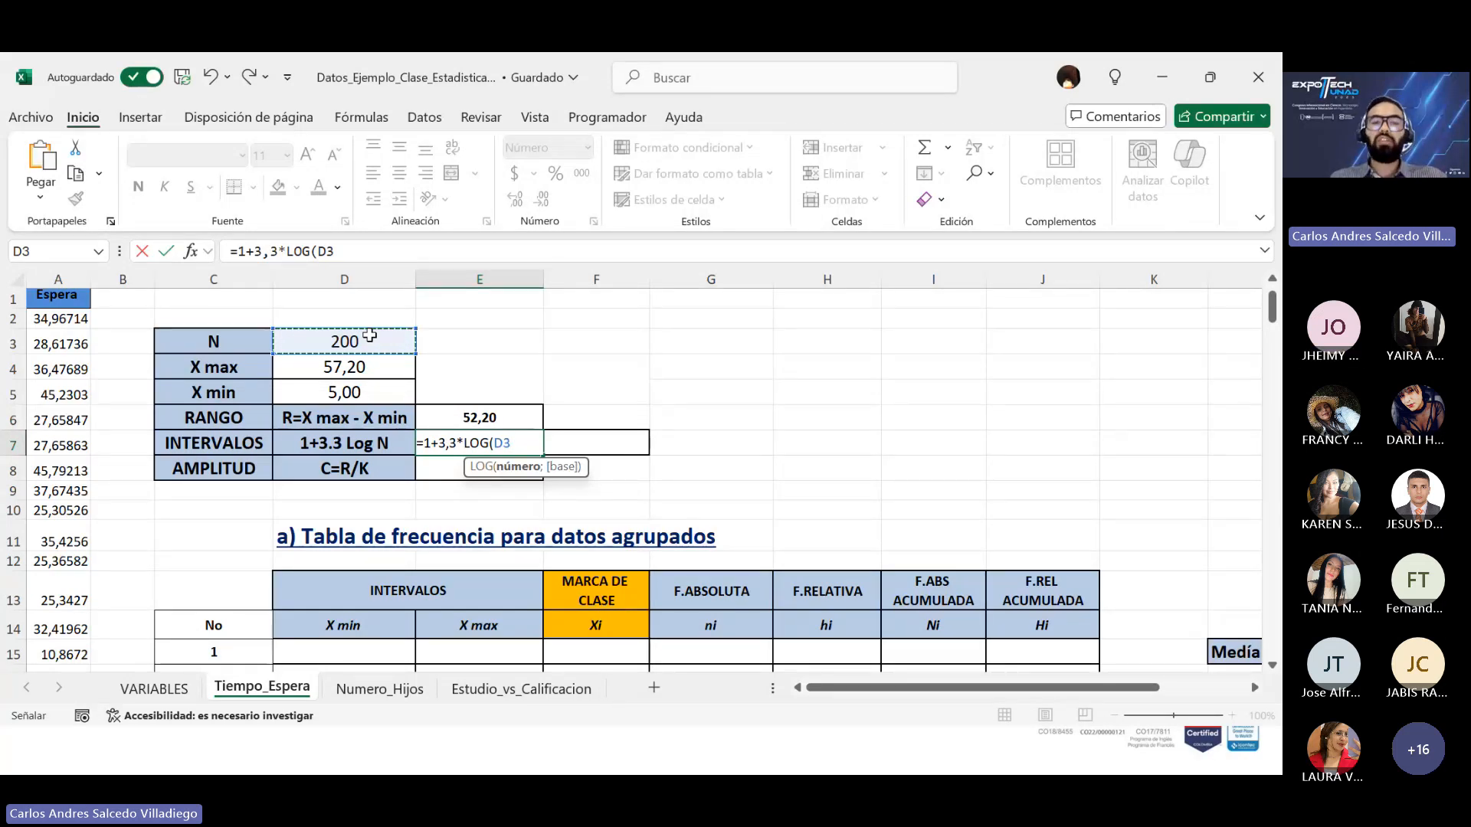
pyautogui.press('Return')
pyautogui.click(596, 472)
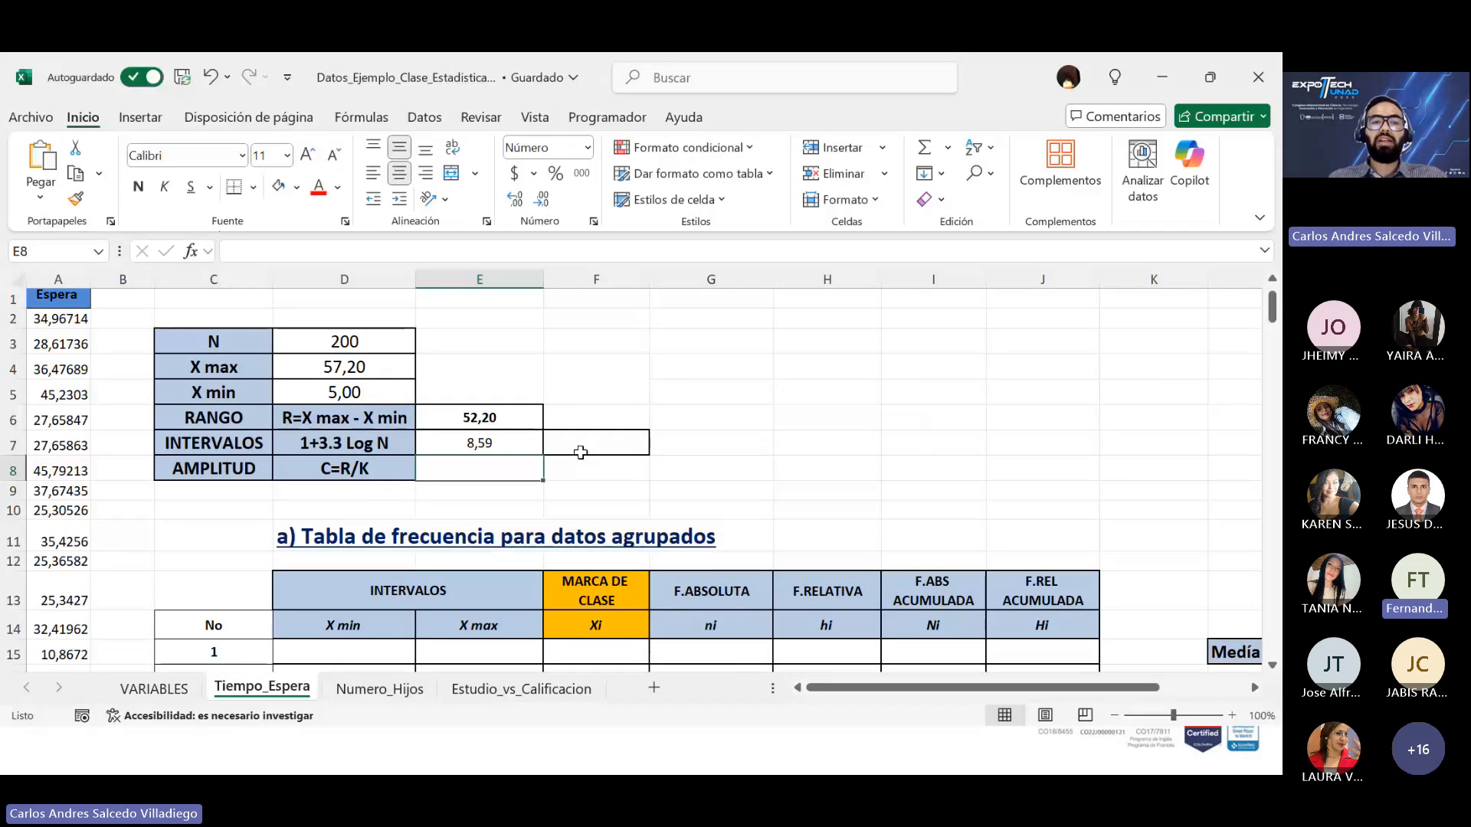
# Step: Check the intervals result in E7 and enter its rounded value, 9, in cell F7
pyautogui.click(525, 443)
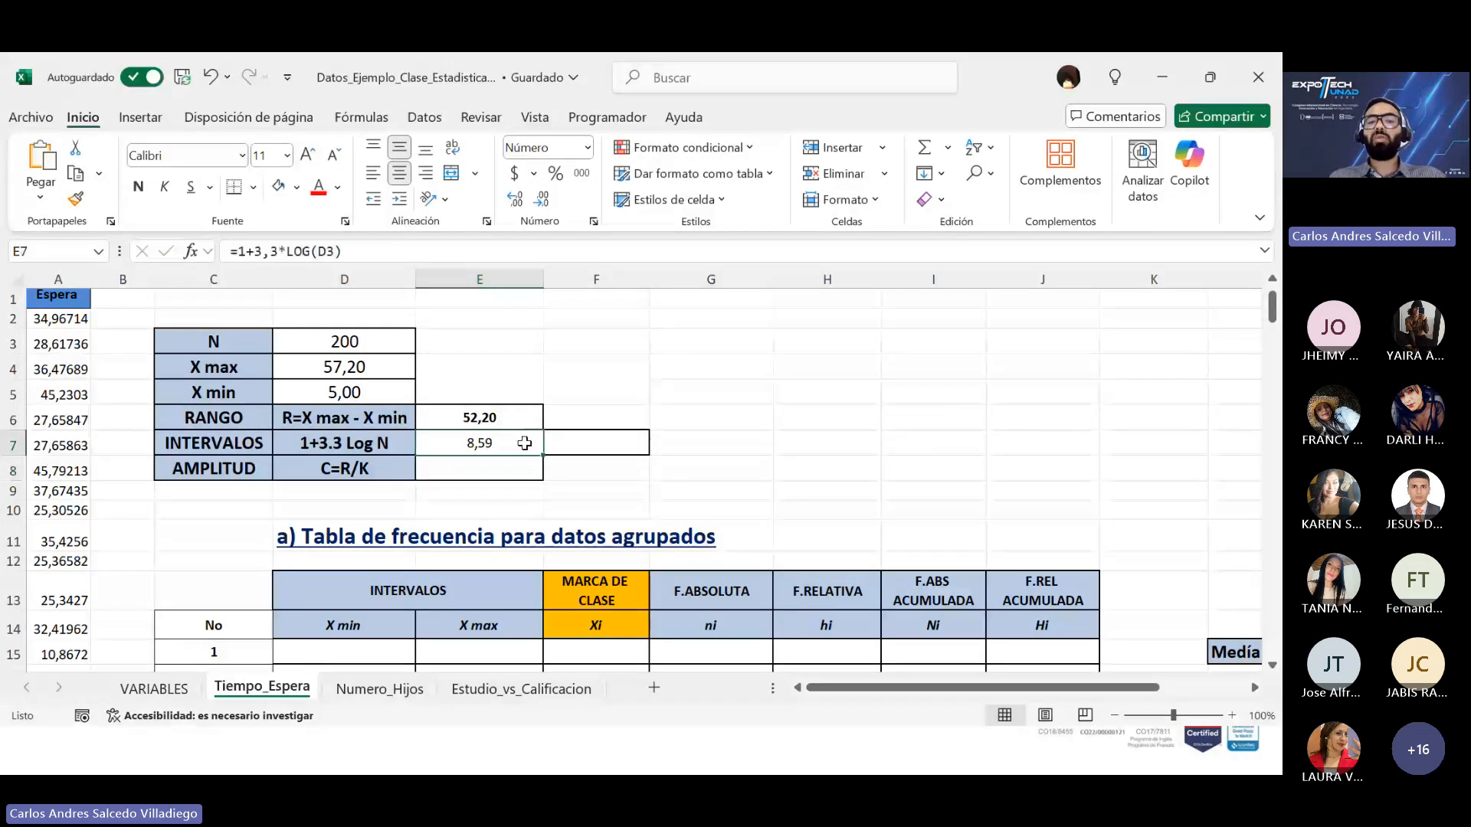
pyautogui.click(575, 446)
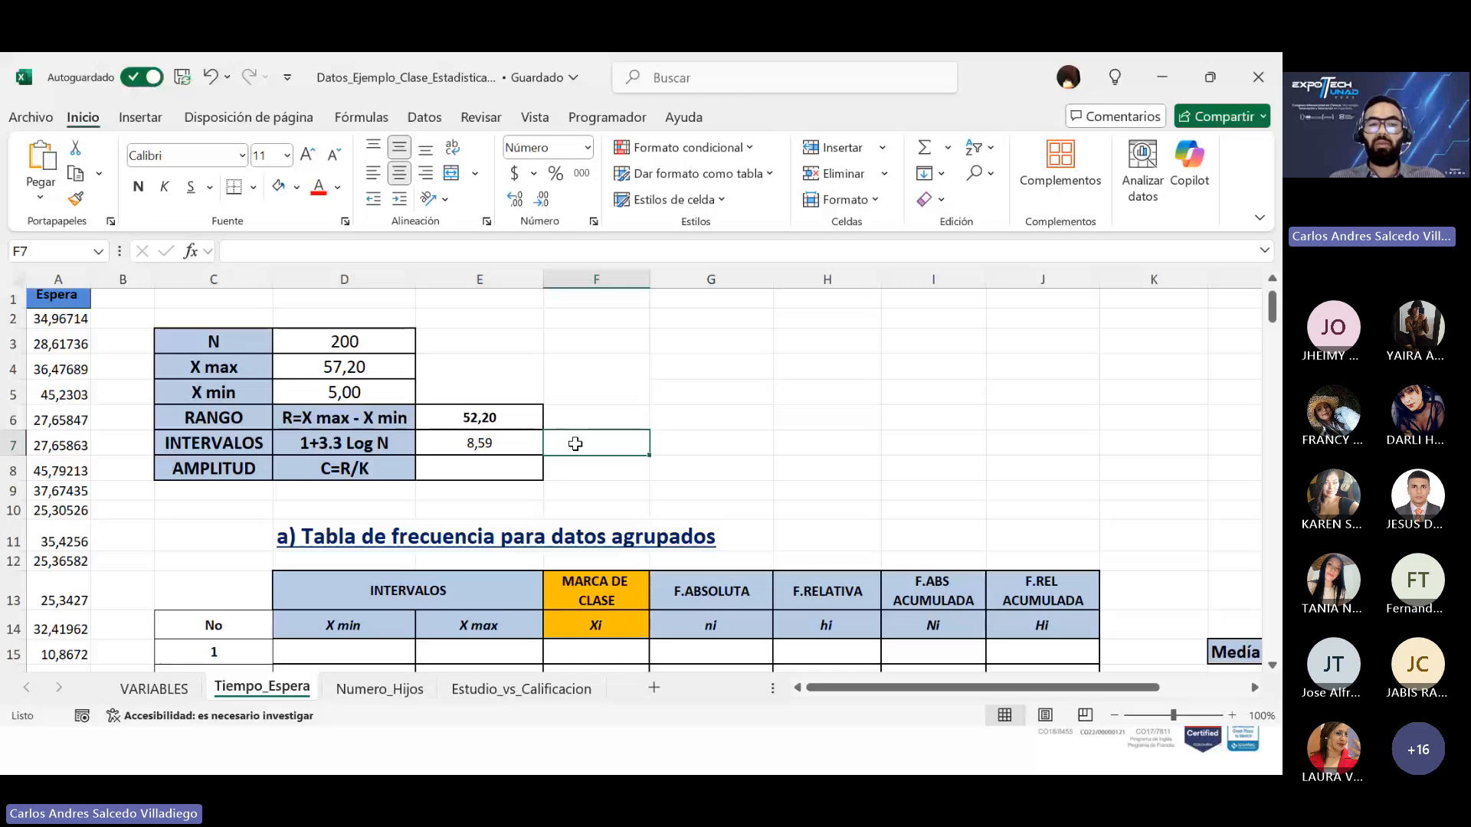
pyautogui.write('9')
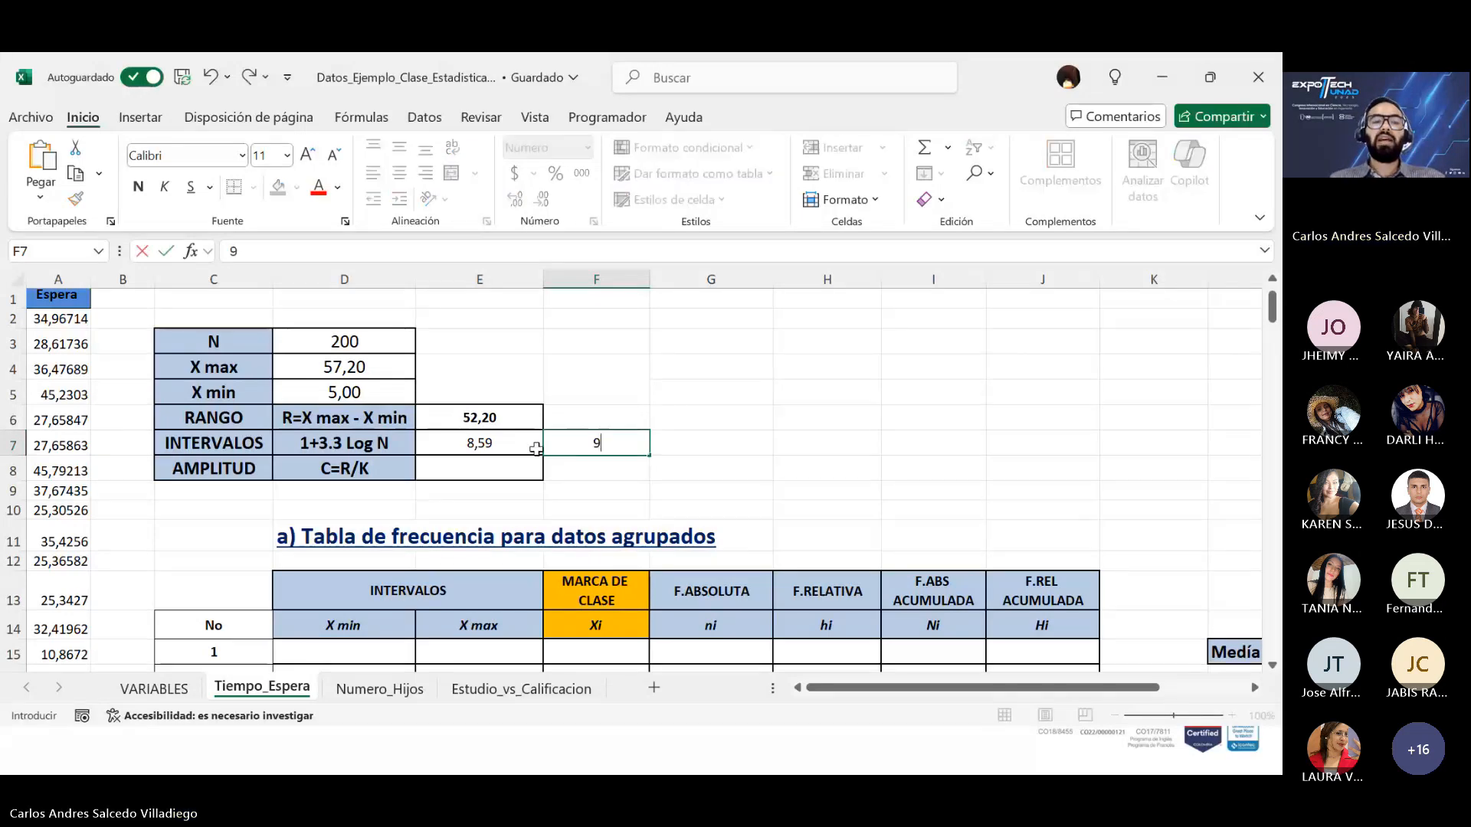
# Step: Calculate the AMPLITUD in cell E8 by dividing the range by the intervals with the formula =E6/E7
pyautogui.click(503, 476)
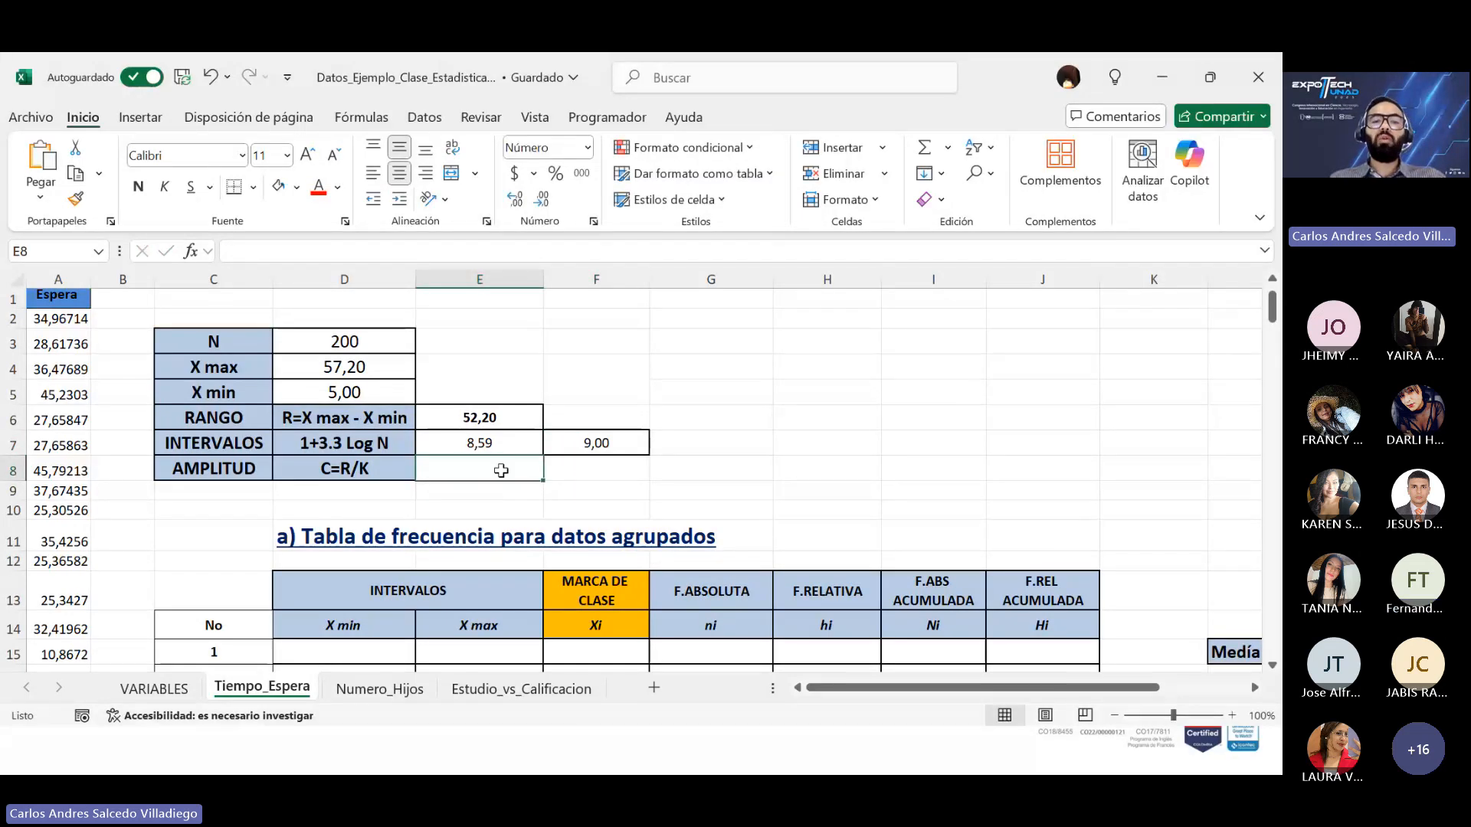
pyautogui.write('=')
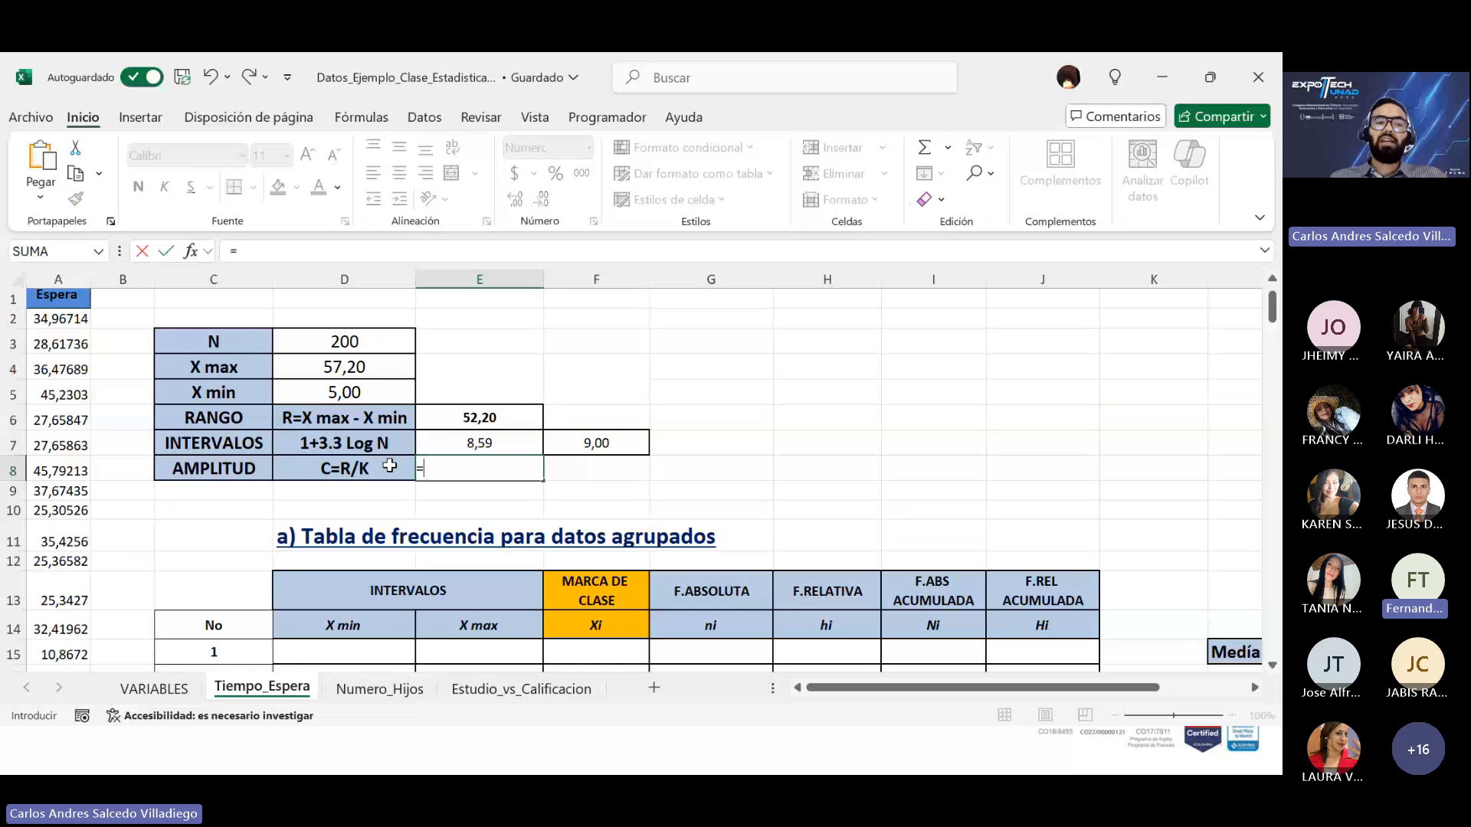
pyautogui.click(467, 415)
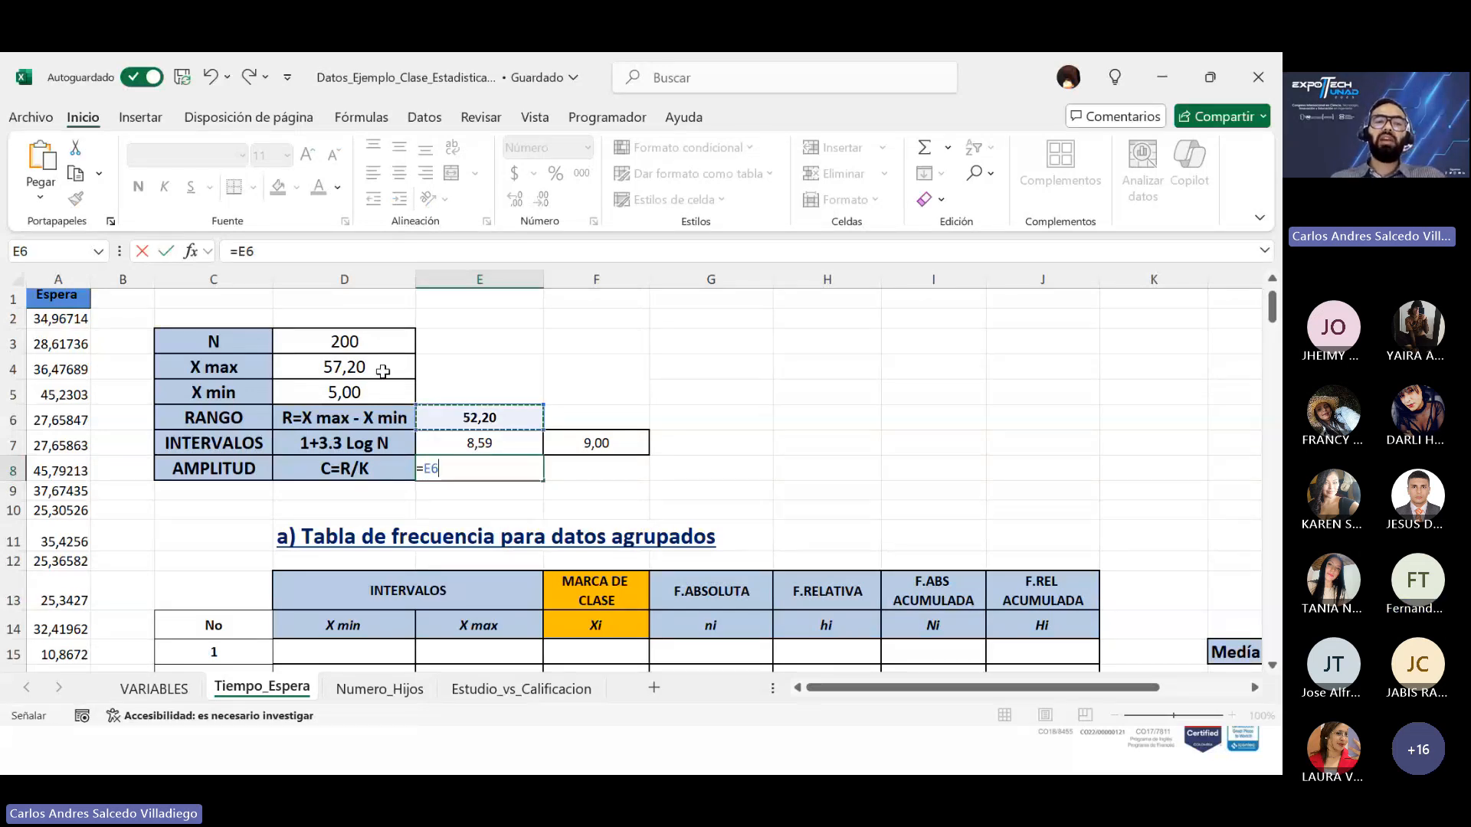
pyautogui.write('/')
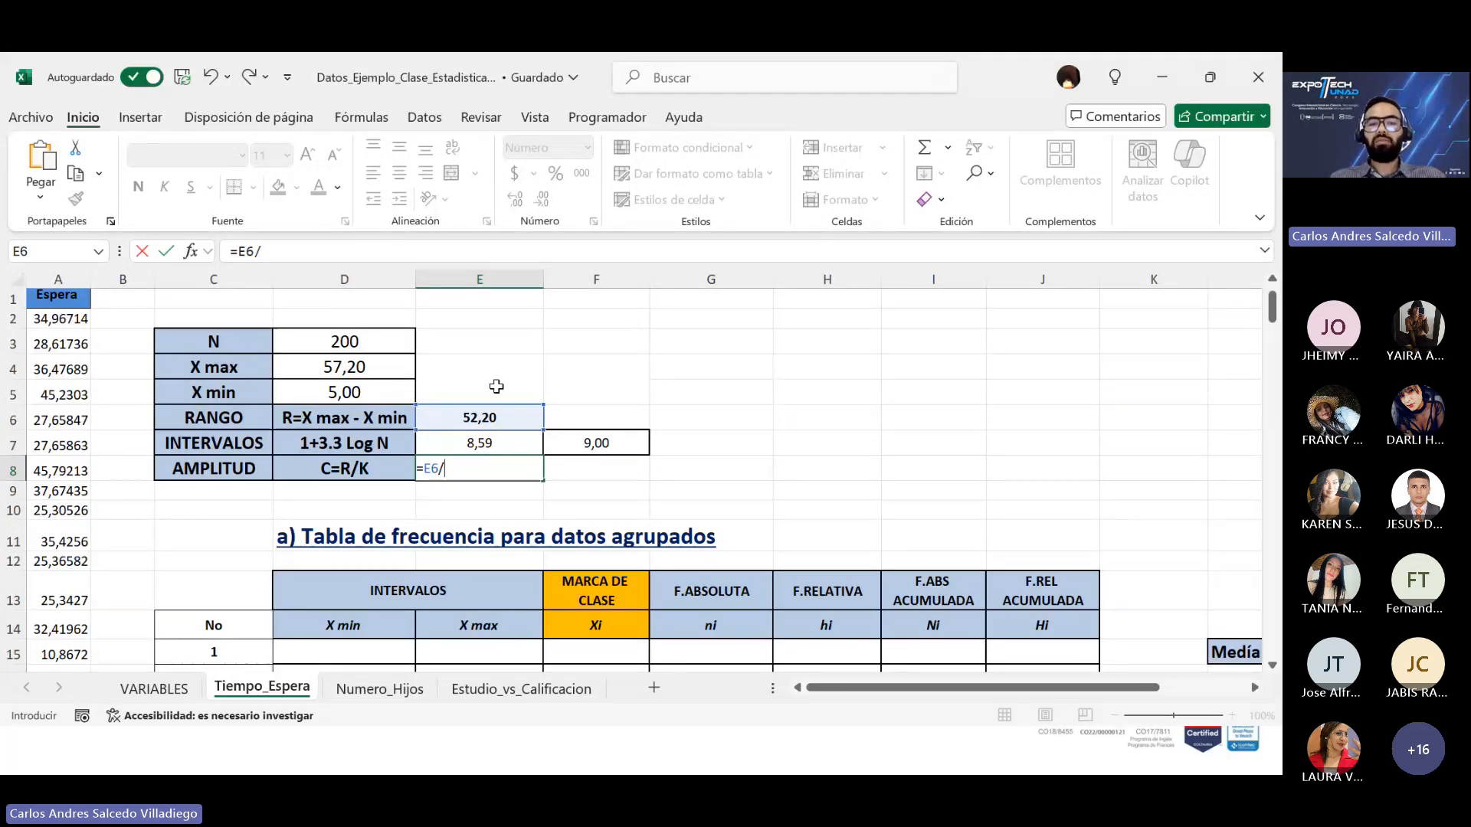
pyautogui.click(486, 445)
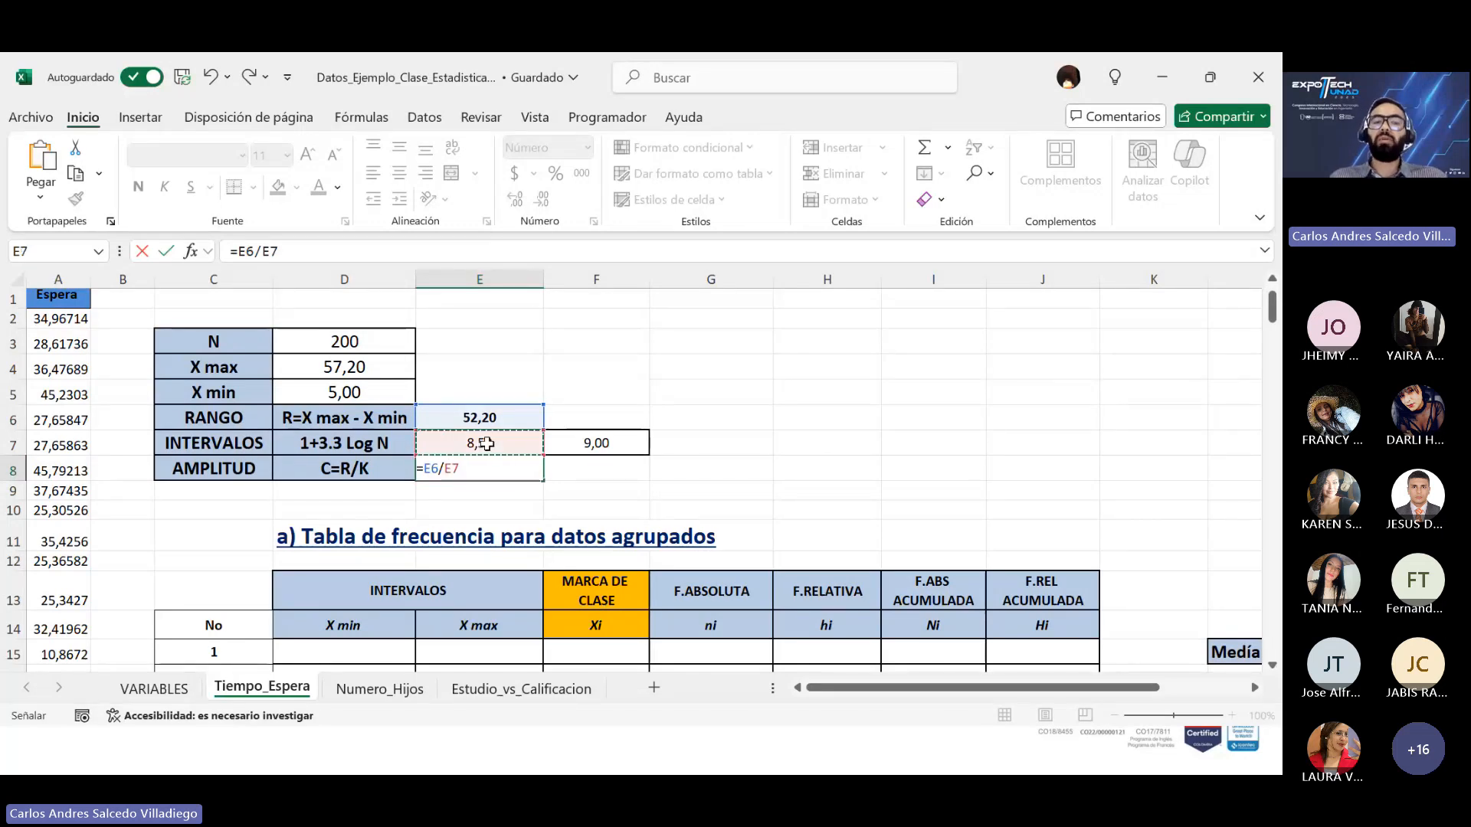
pyautogui.press('Return')
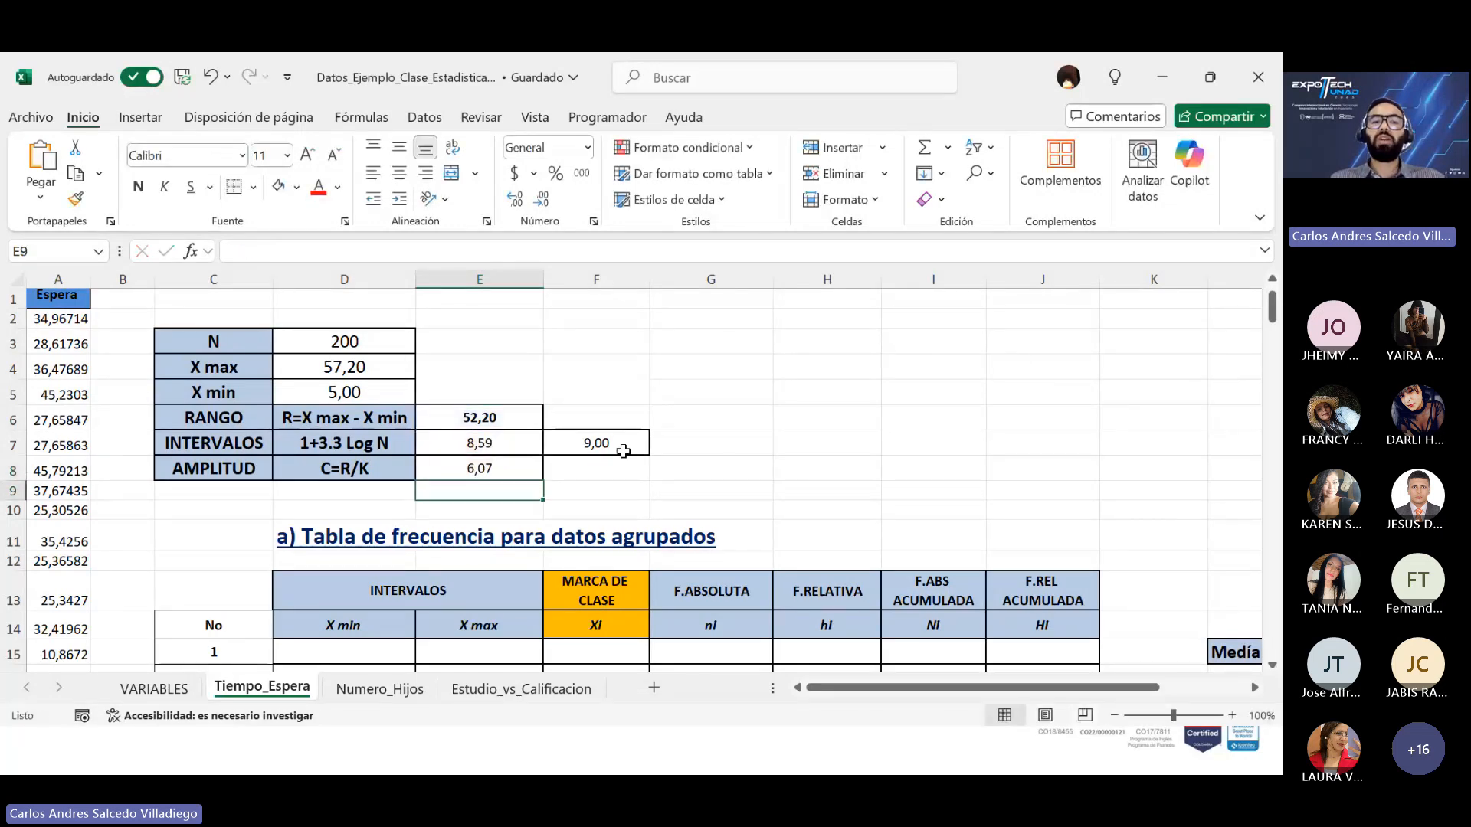
# Step: Switch to the PowerPoint presentation and advance to the slide with the class mark and frequency formulas
pyautogui.scroll(-1, 492, 444)
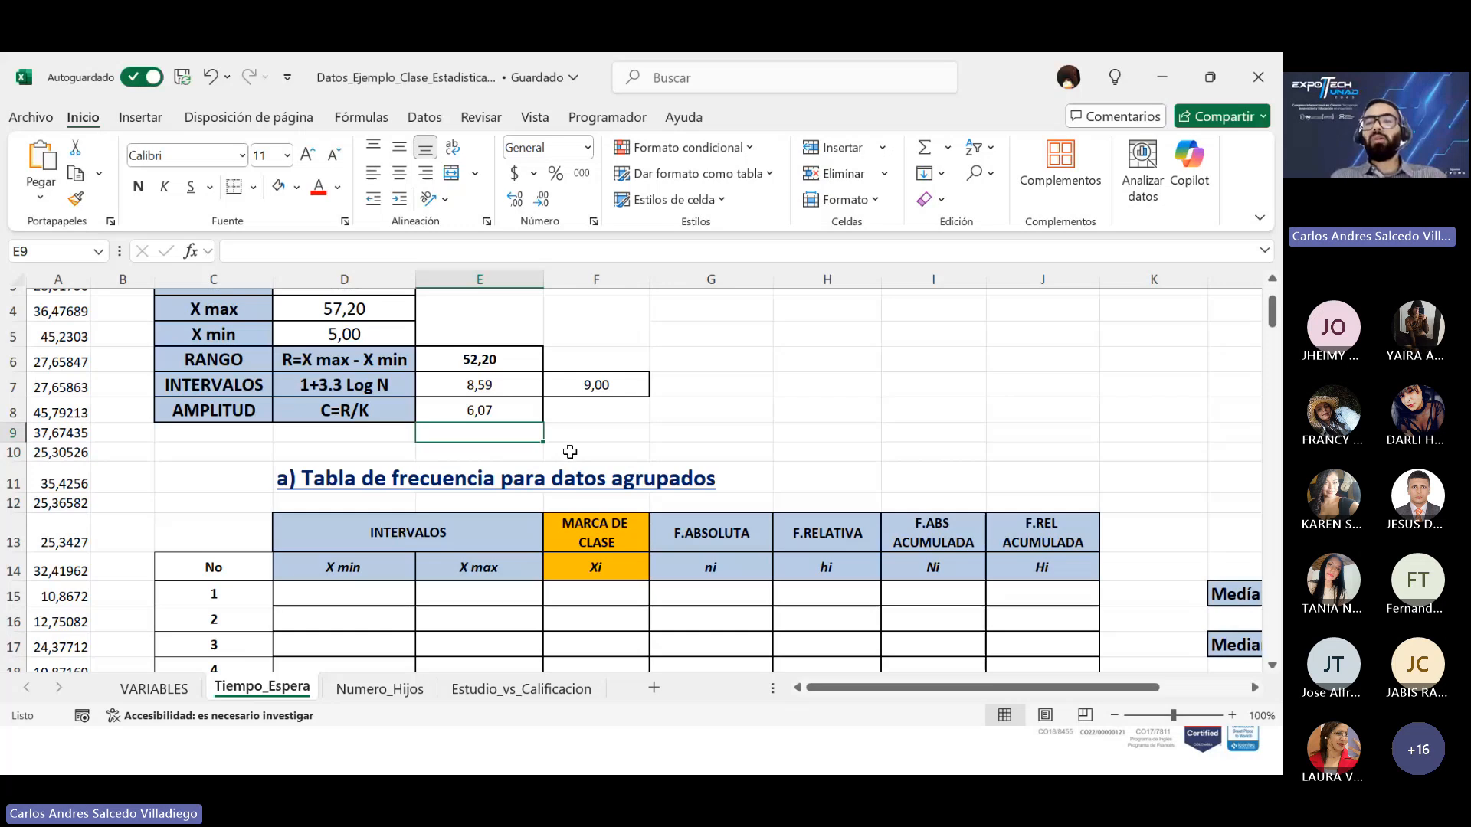
pyautogui.hotkey('alt', 'Tab')
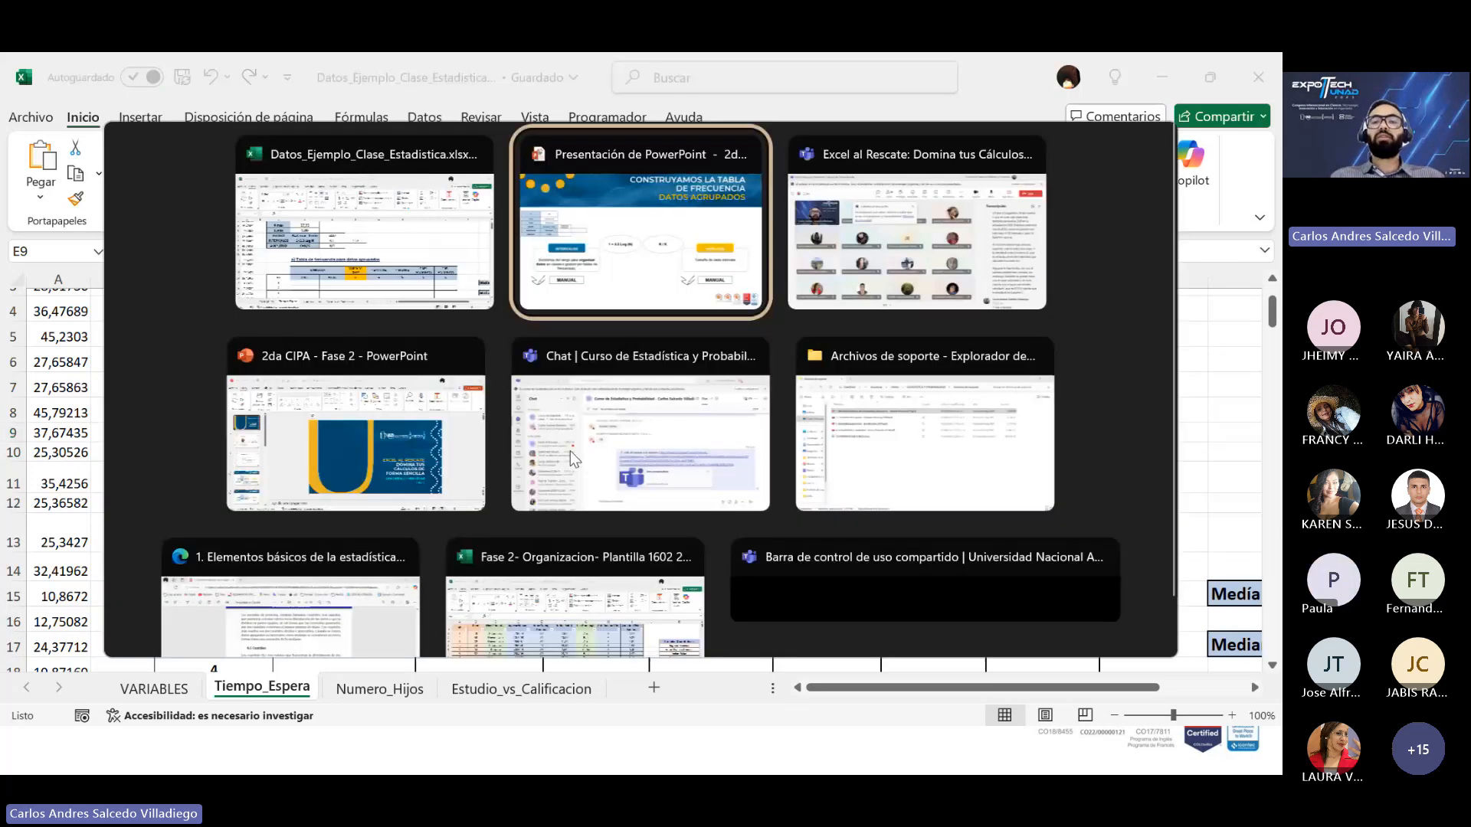
pyautogui.press('Right')
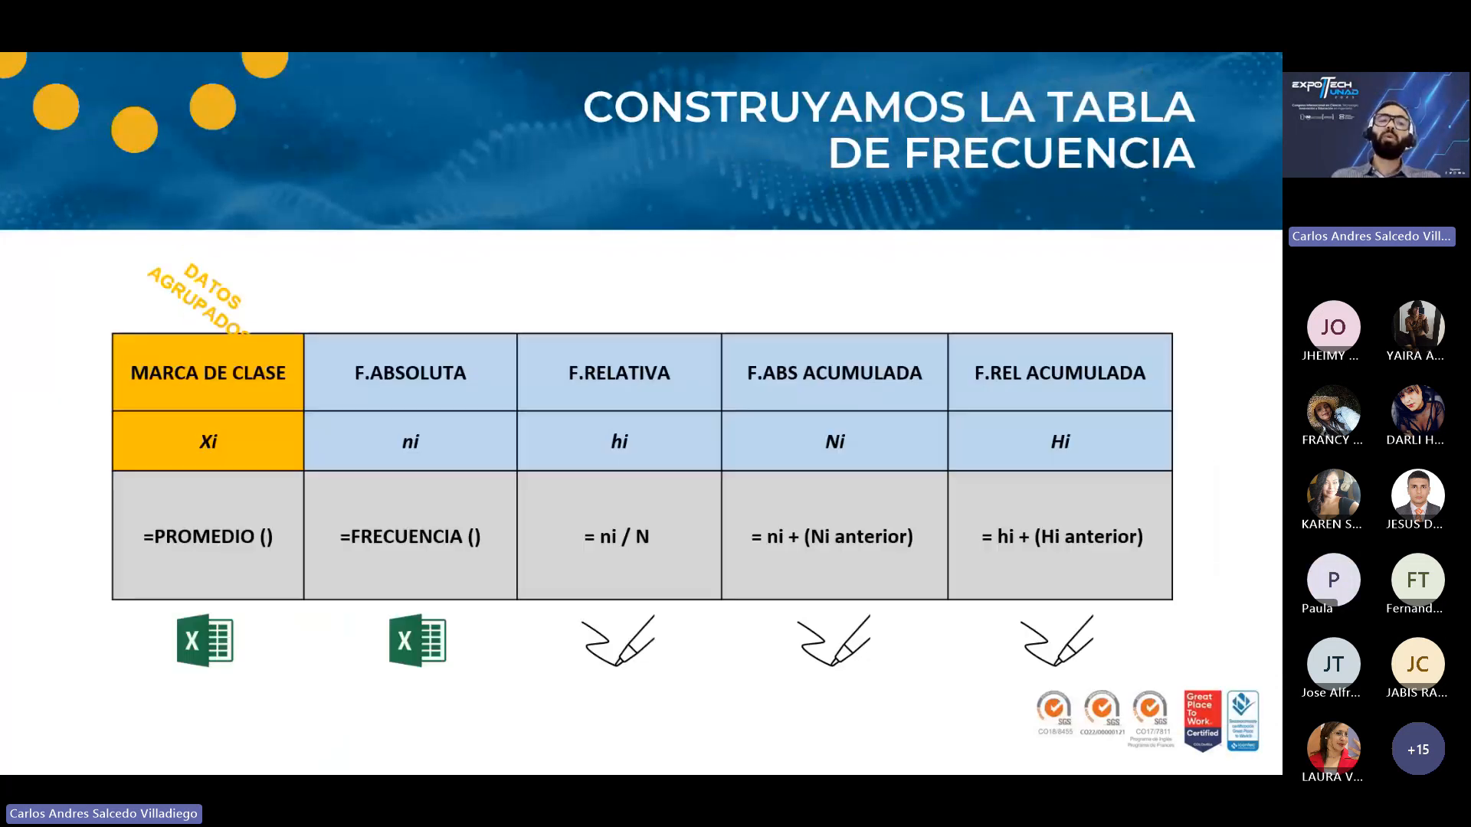
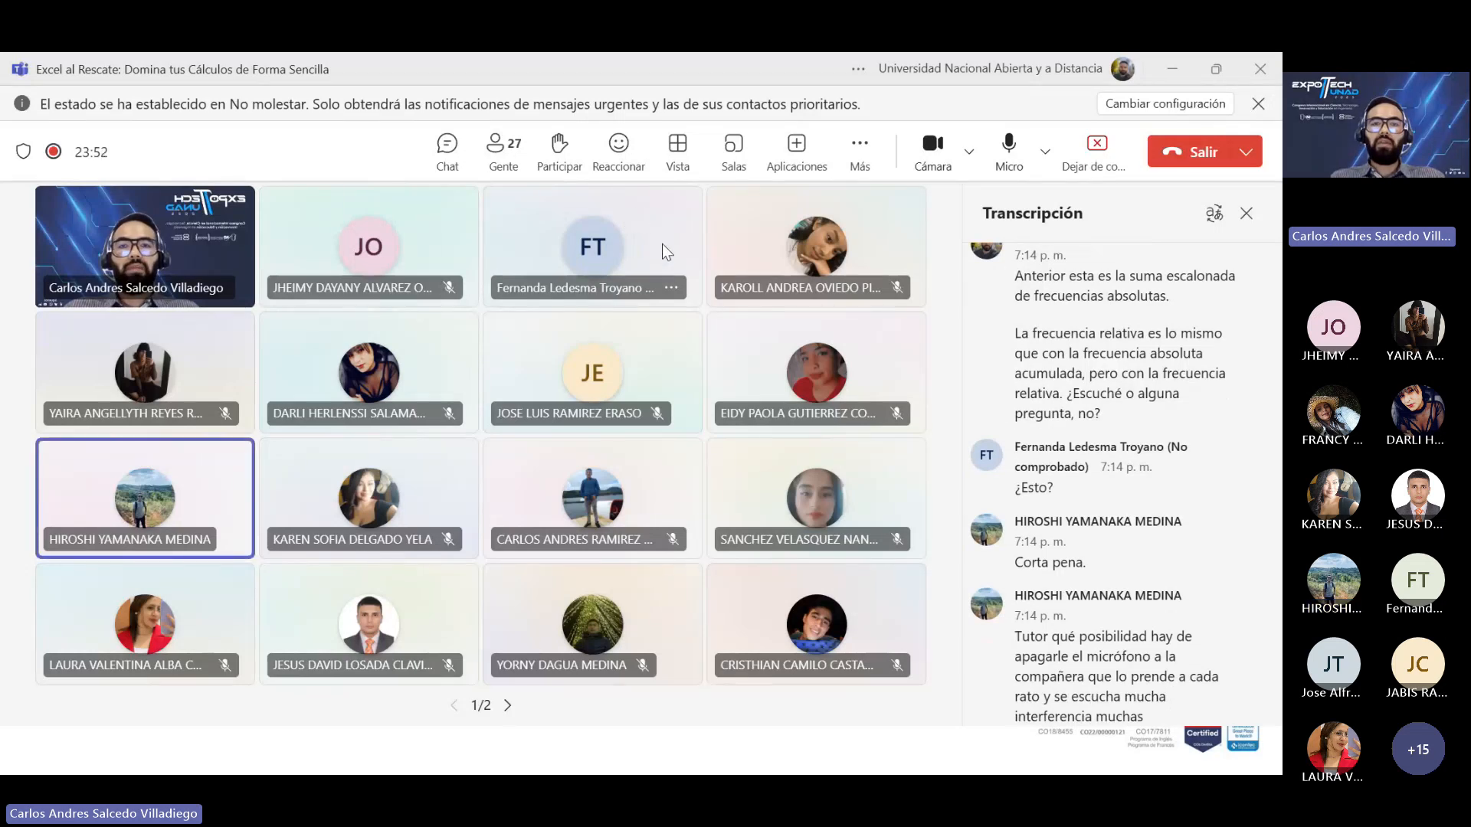
# Step: Mute the participant with the open microphone in the Teams meeting and return to the slide presentation
pyautogui.click(671, 287)
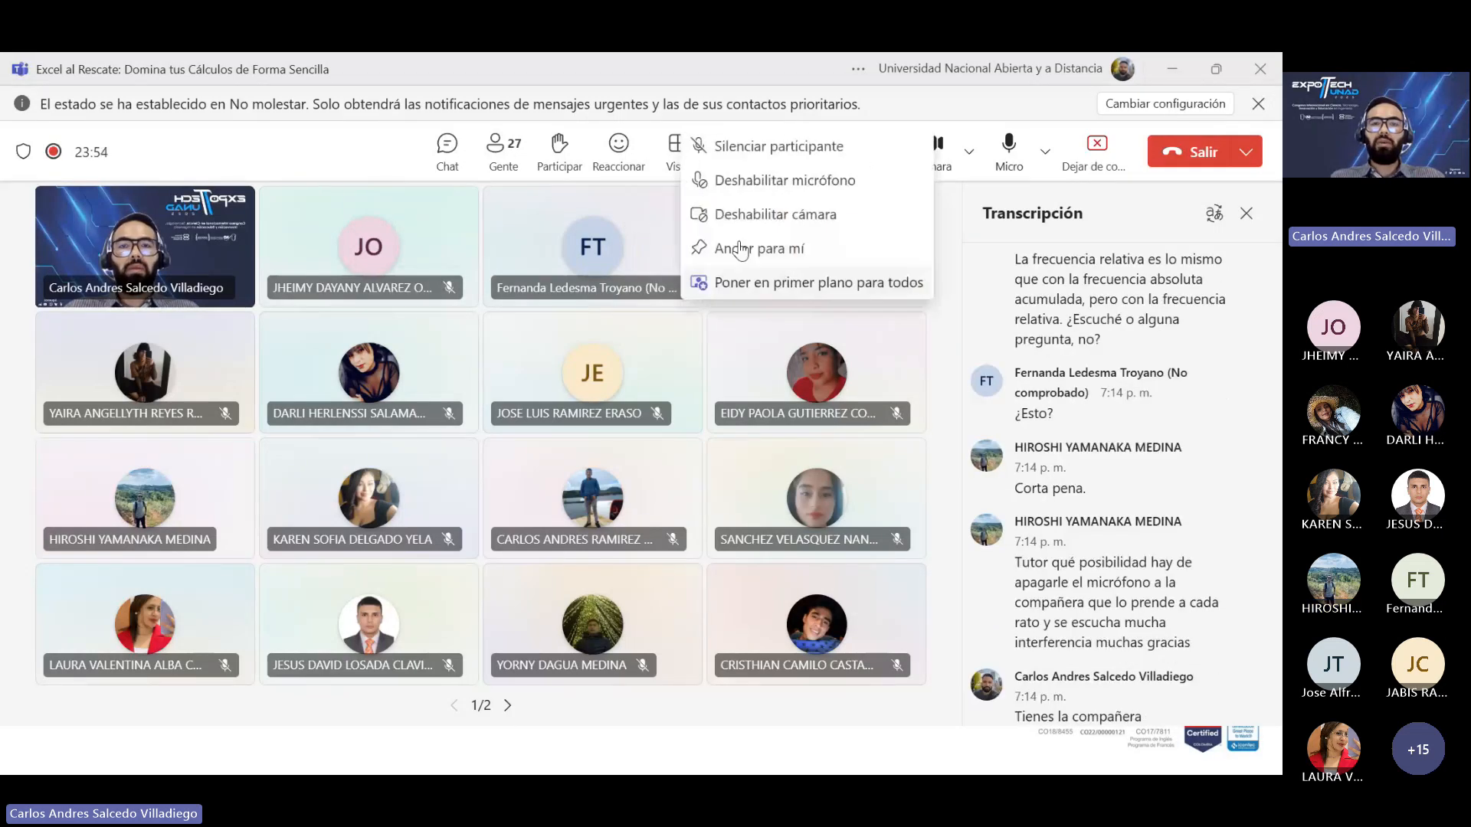
pyautogui.click(756, 147)
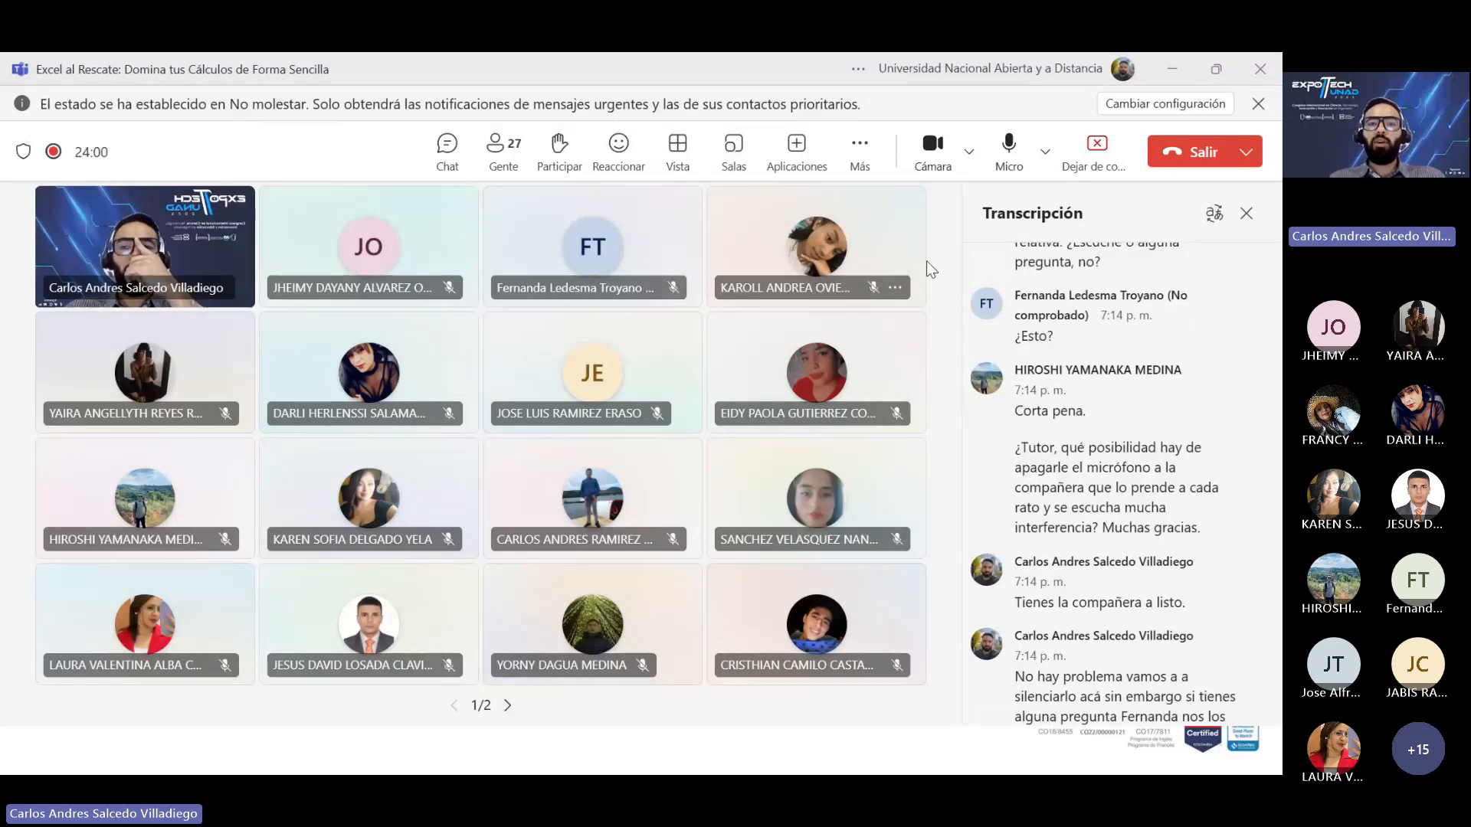
pyautogui.hotkey('alt', 'Tab')
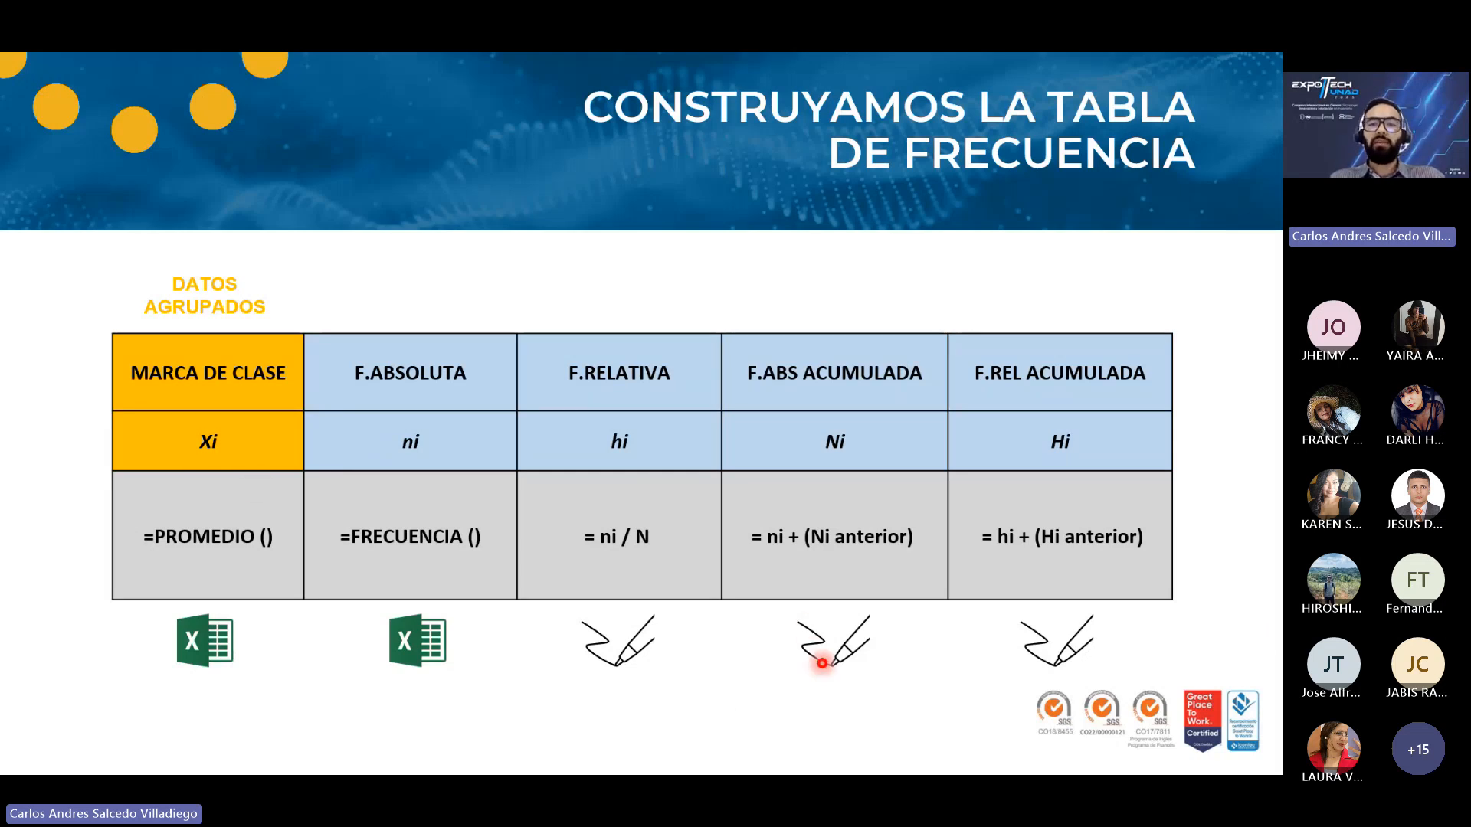
# Step: Return to the Excel workbook and compare the interval count in F7 with the frequency table's numbered rows, highlighting rows 9 and 10
pyautogui.hotkey('alt', 'Tab')
pyautogui.hotkey('alt', 'Tab')
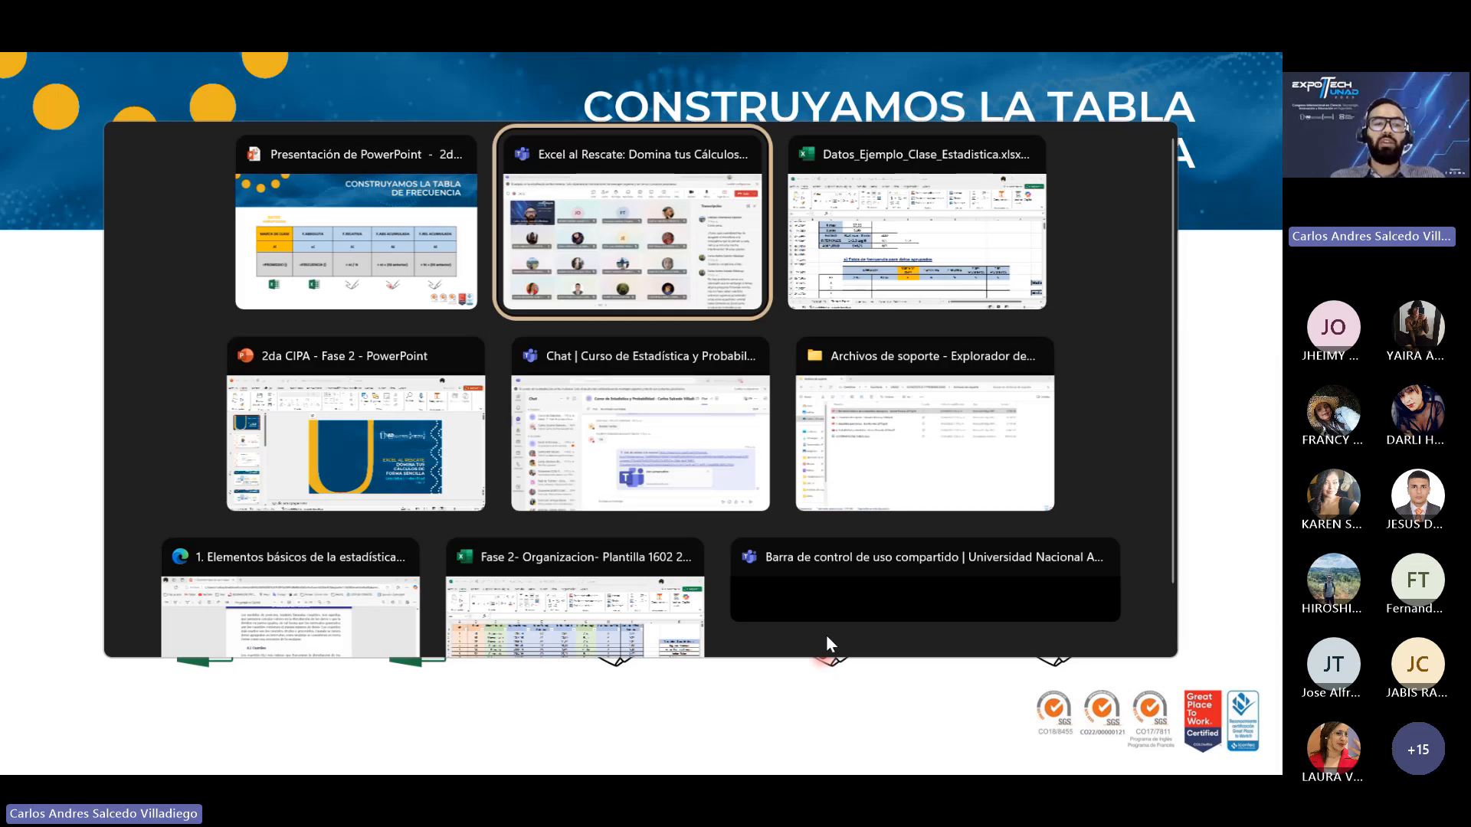
pyautogui.scroll(-2, 459, 529)
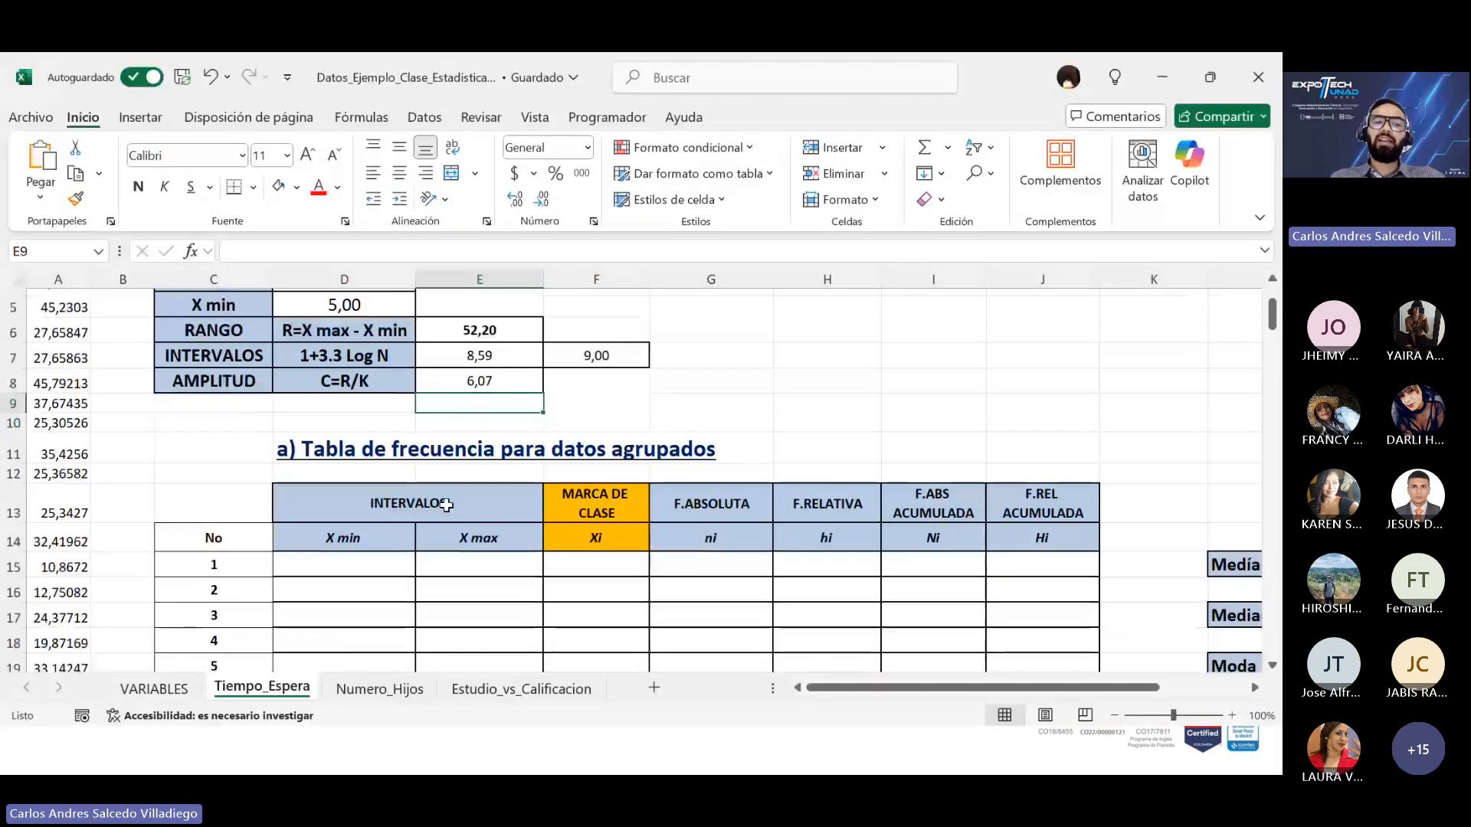
pyautogui.scroll(2, 460, 536)
pyautogui.scroll(1, 230, 464)
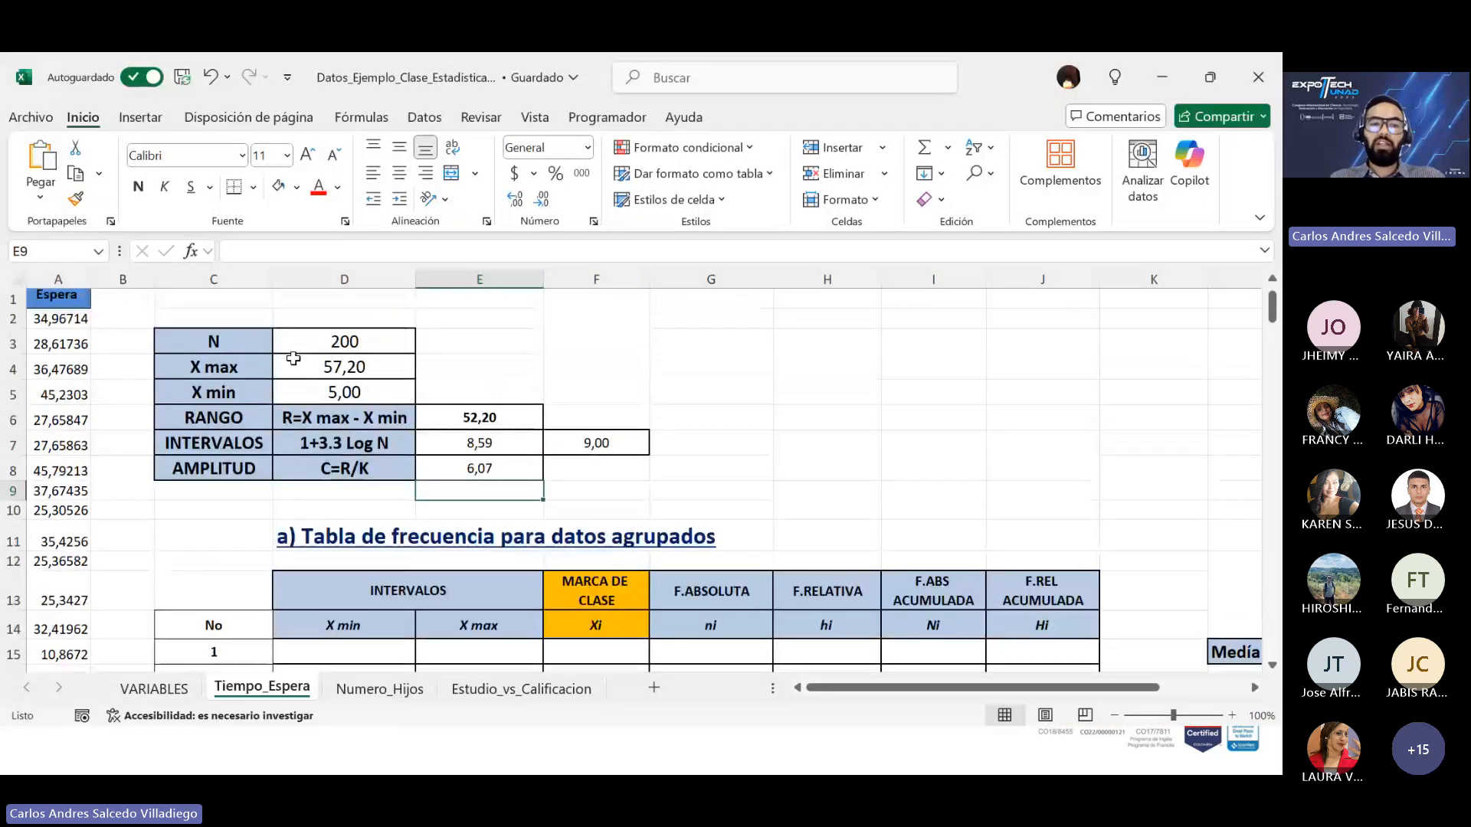
pyautogui.scroll(-2, 306, 475)
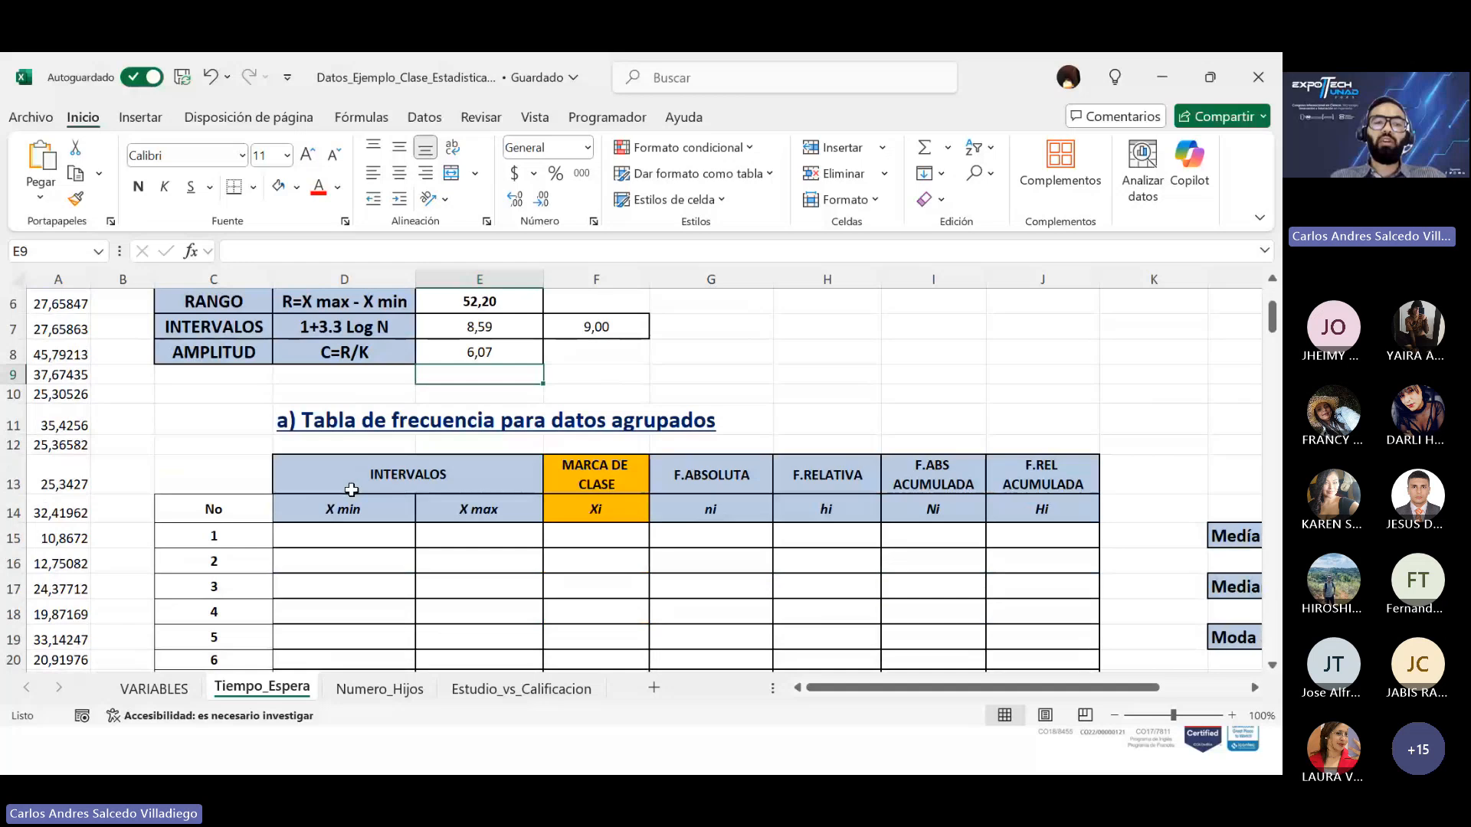
pyautogui.scroll(1, 351, 489)
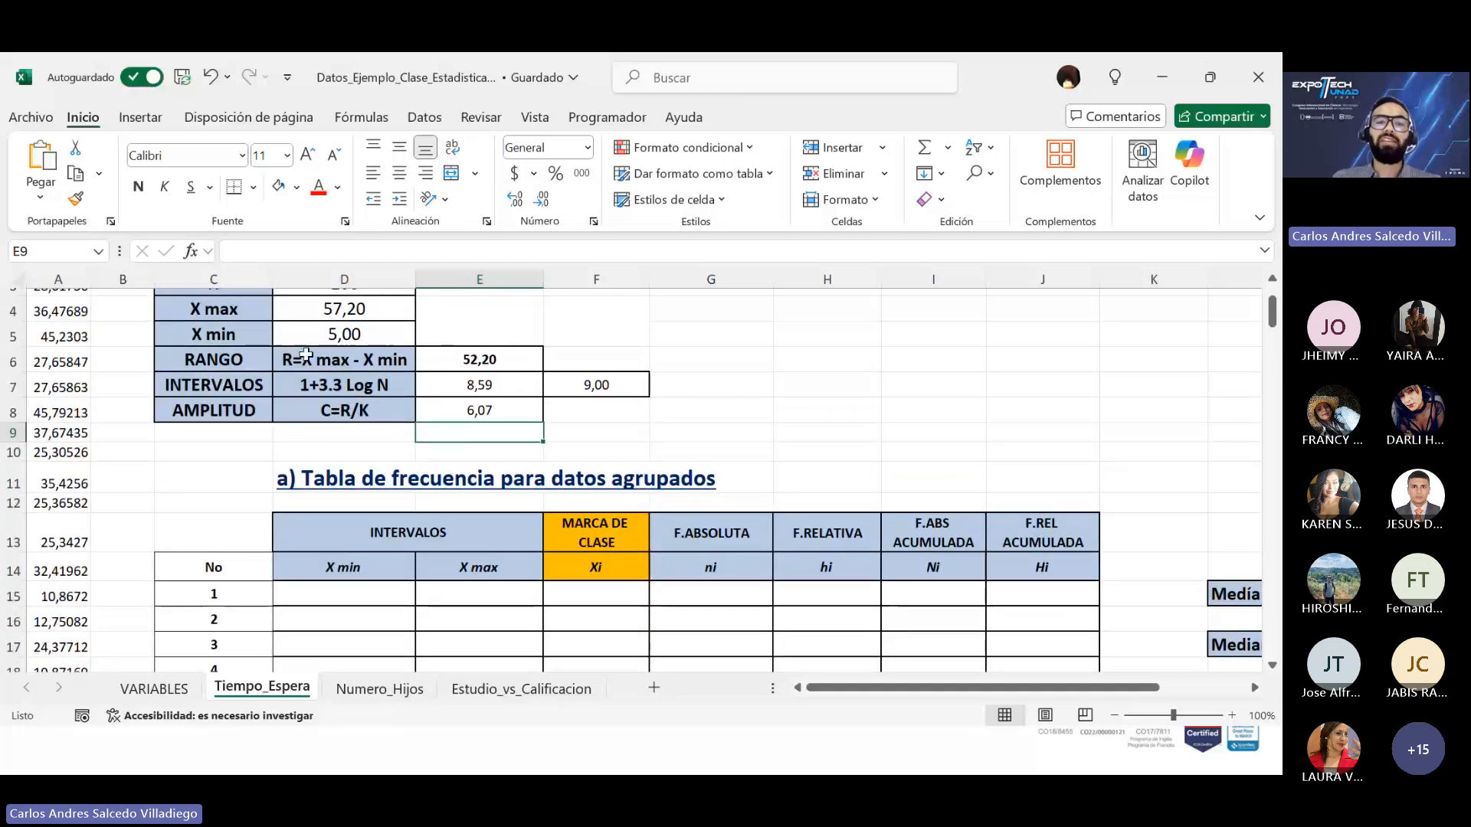
pyautogui.click(626, 384)
pyautogui.scroll(-3, 668, 448)
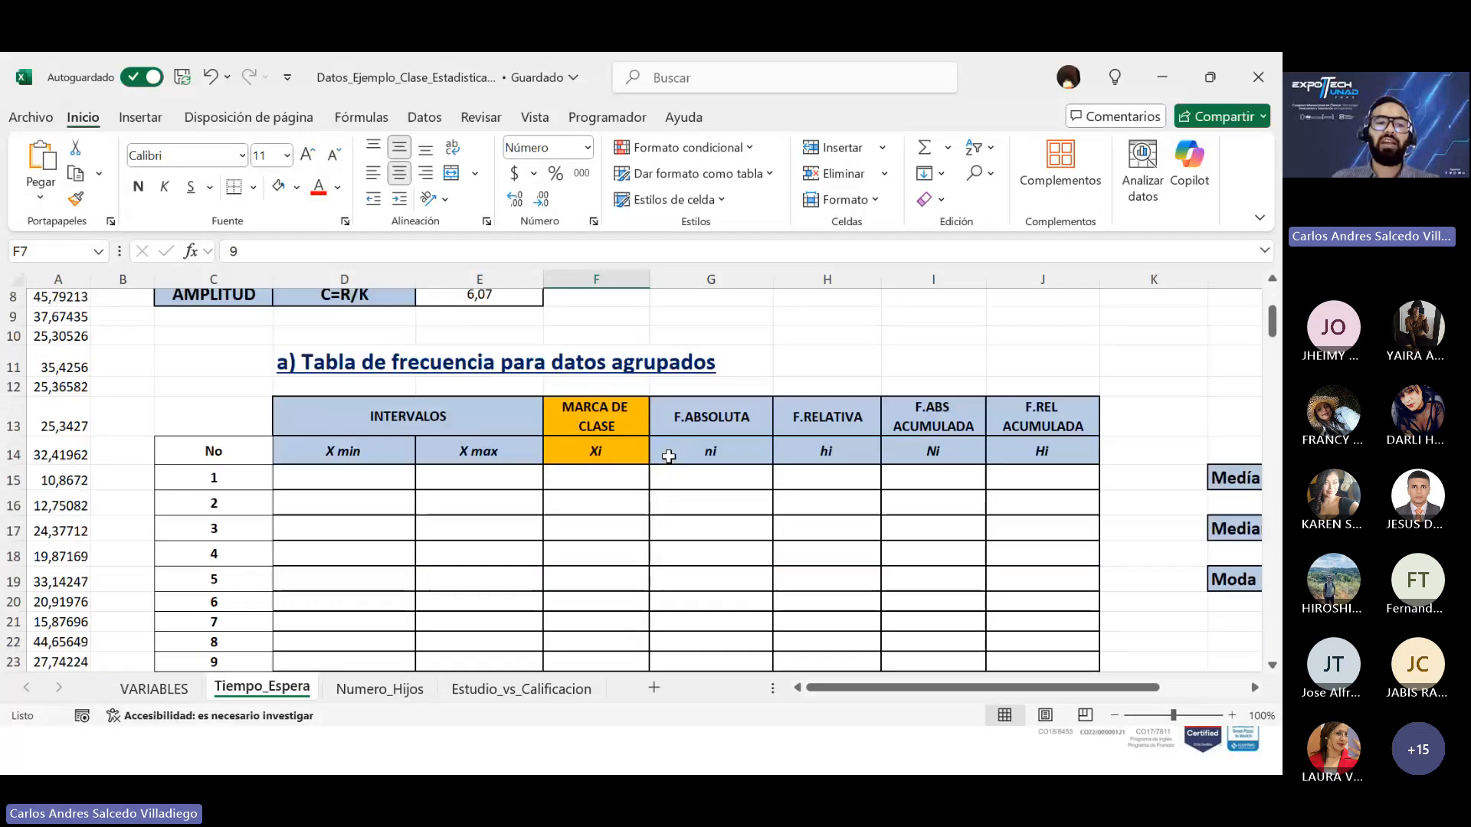
pyautogui.moveTo(319, 609); pyautogui.dragTo(1066, 612)
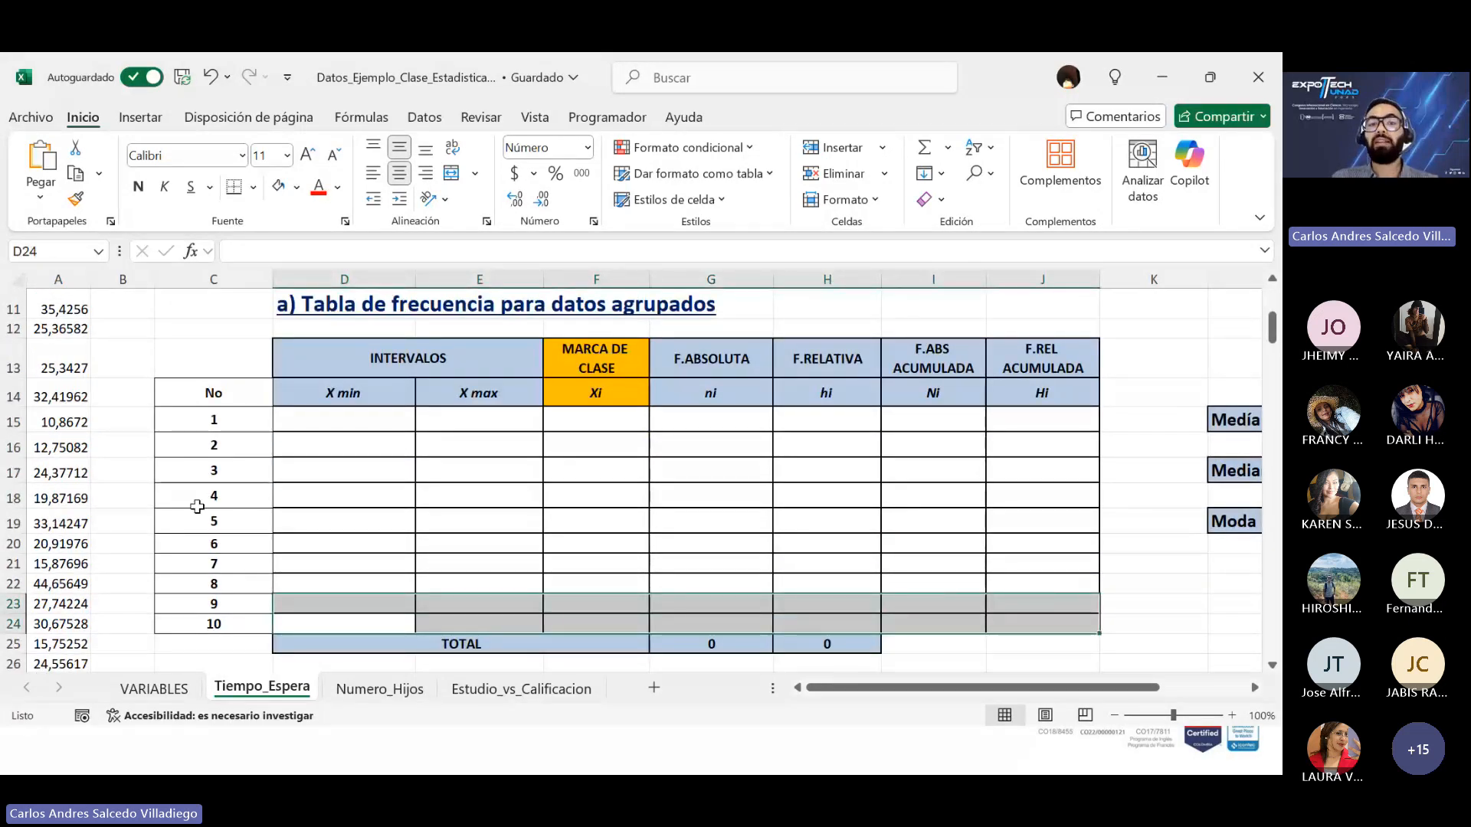
pyautogui.scroll(4, 655, 496)
pyautogui.scroll(-2, 654, 488)
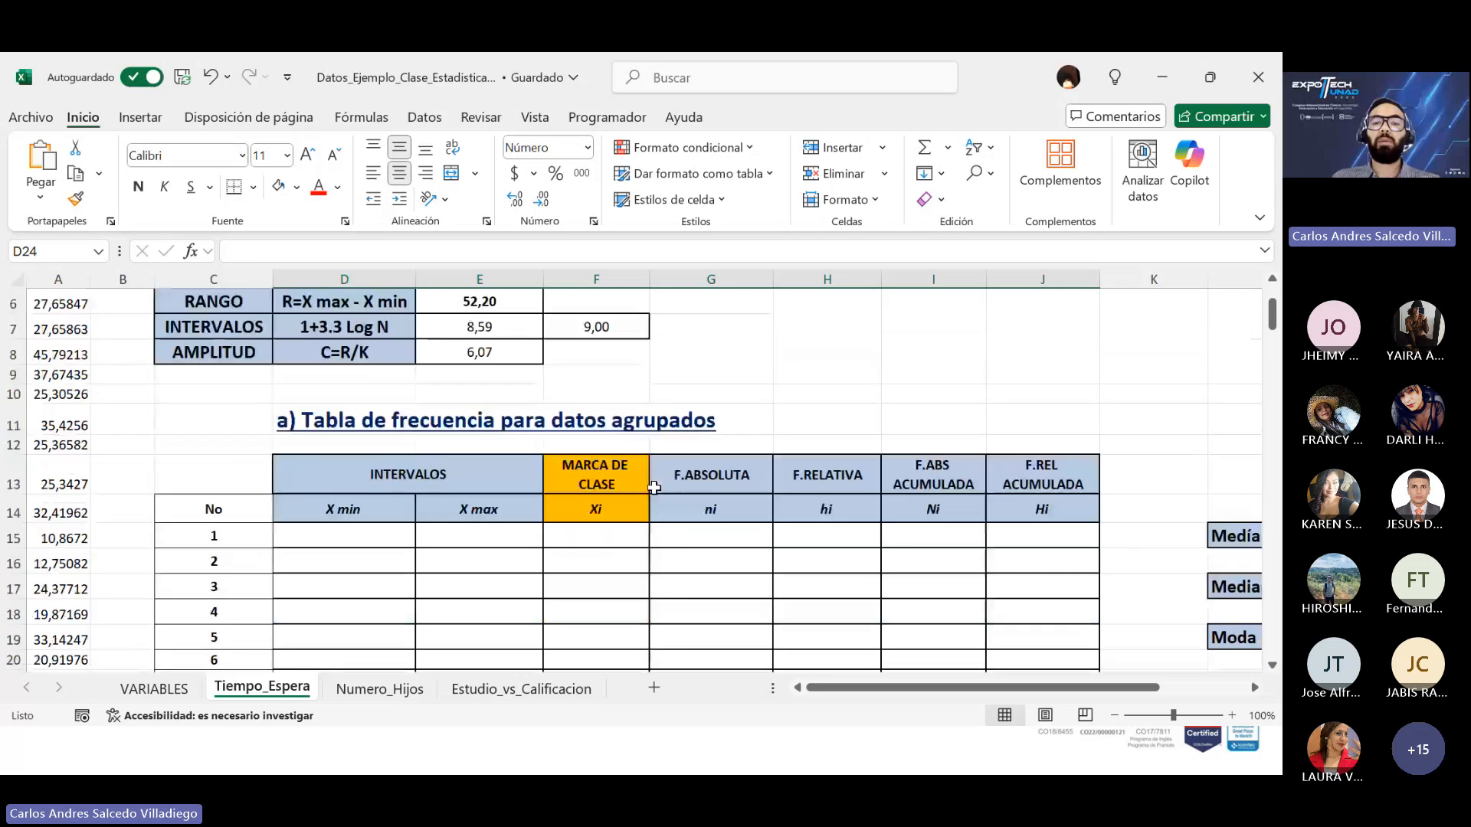
# Step: Set the first interval's X min in cell D15 to the data minimum with the formula =D5
pyautogui.scroll(1, 653, 488)
pyautogui.click(400, 596)
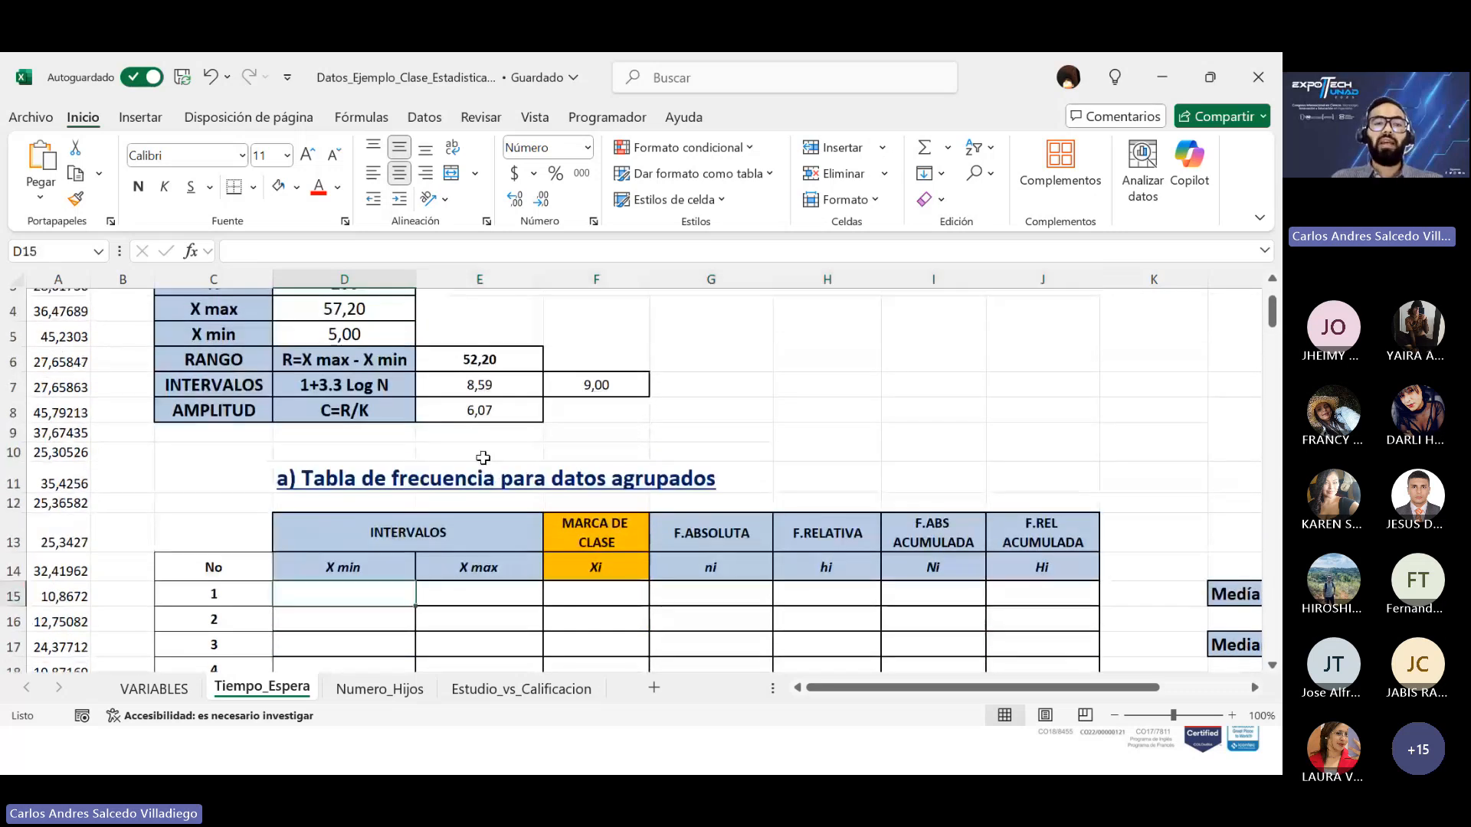
pyautogui.scroll(1, 490, 452)
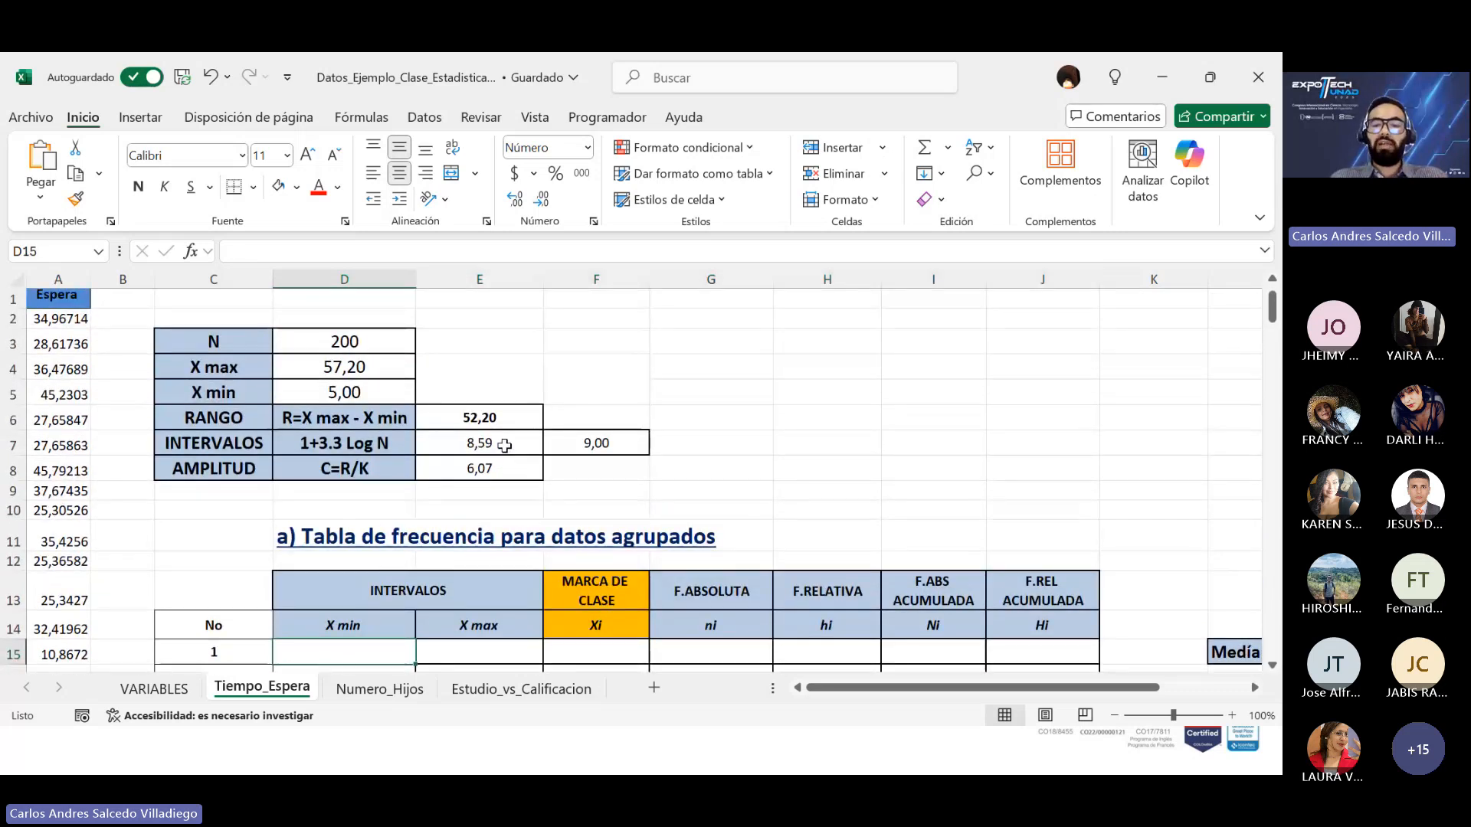
pyautogui.write('=')
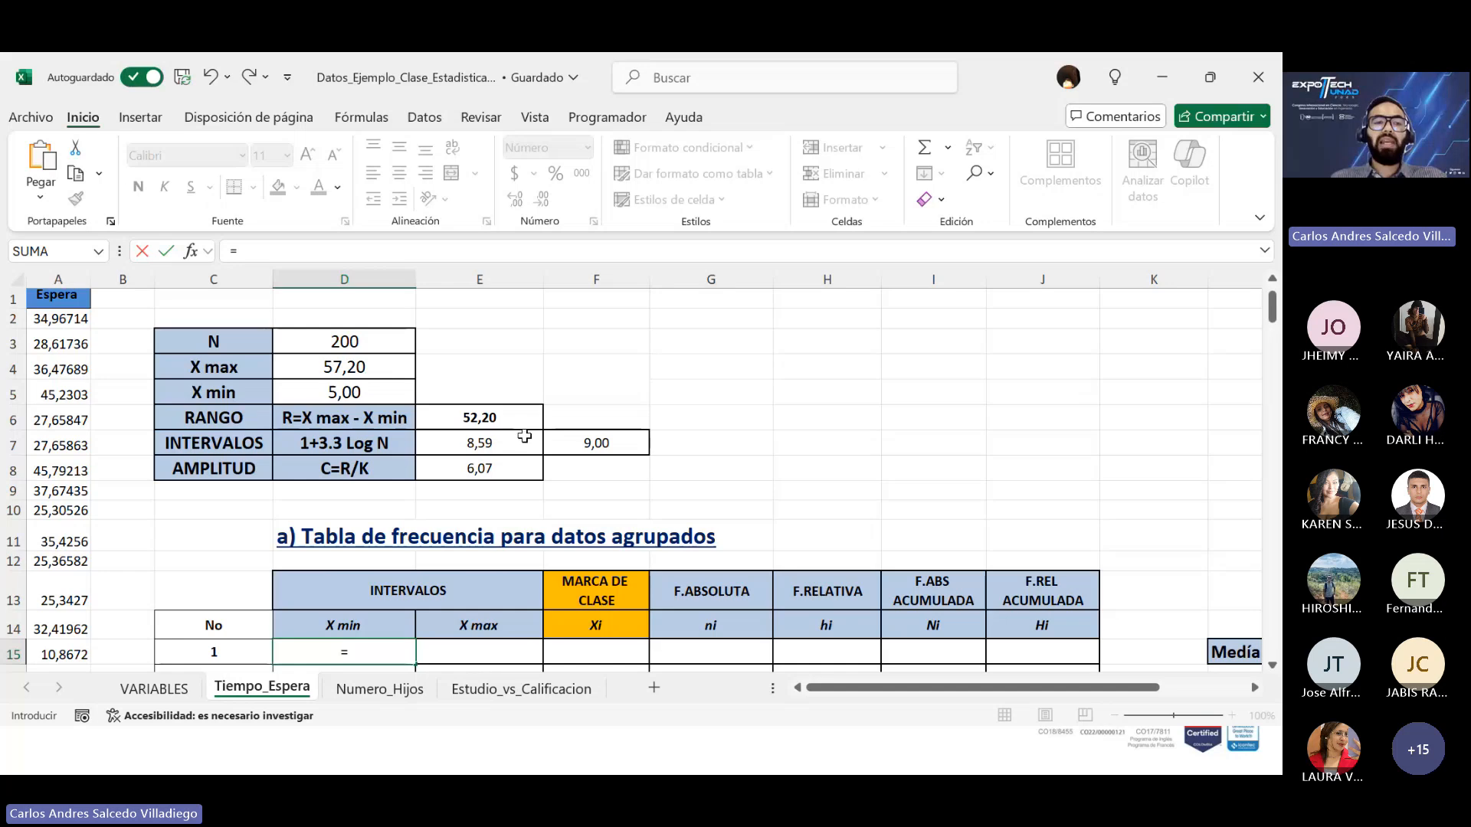
pyautogui.click(350, 391)
pyautogui.press('Return')
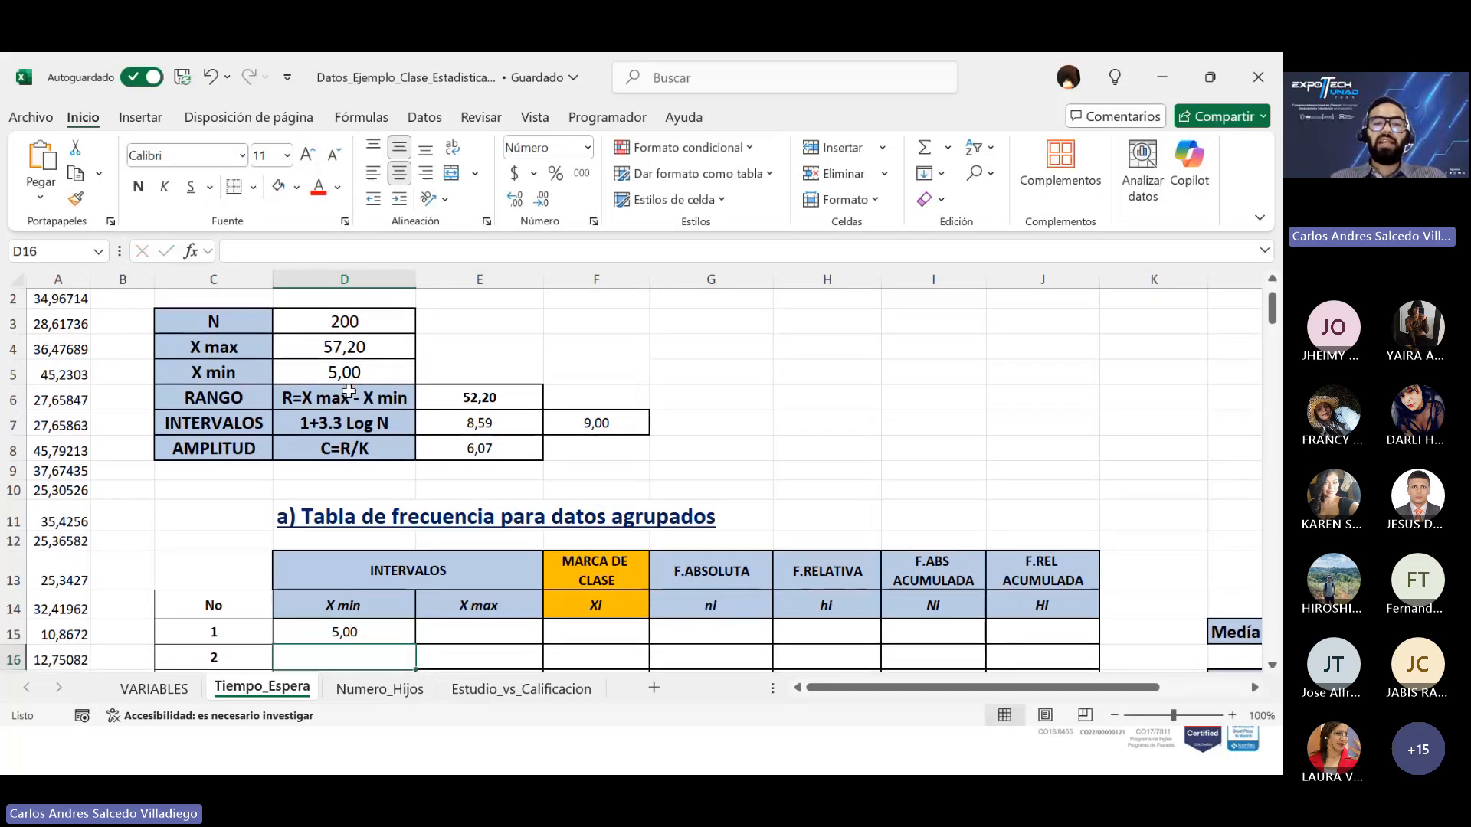
# Step: Compute the first interval's X max in cell E15 by adding the amplitude to its X min, using =D15+E8
pyautogui.click(497, 630)
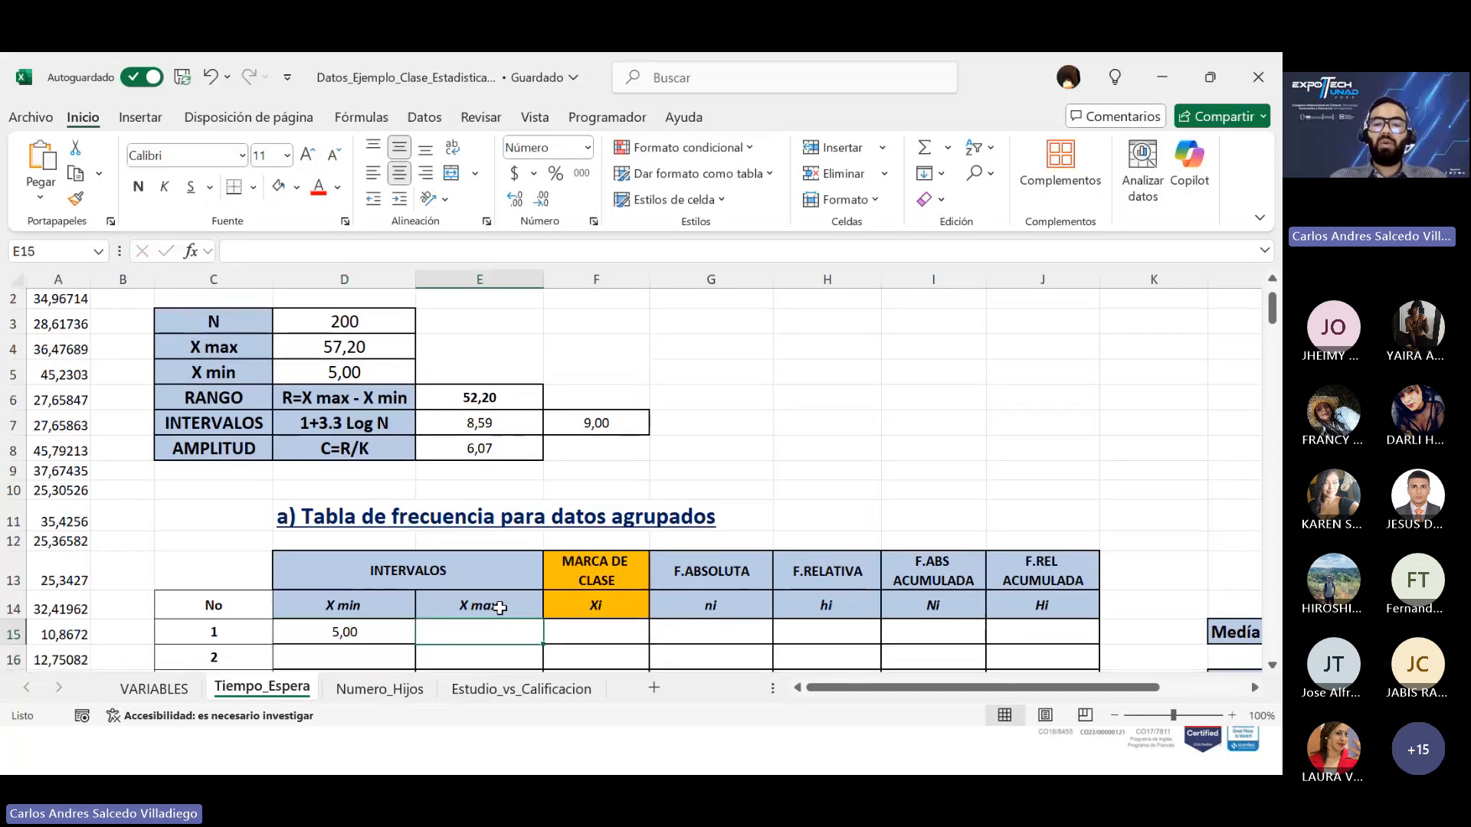
pyautogui.write('=')
pyautogui.click(360, 631)
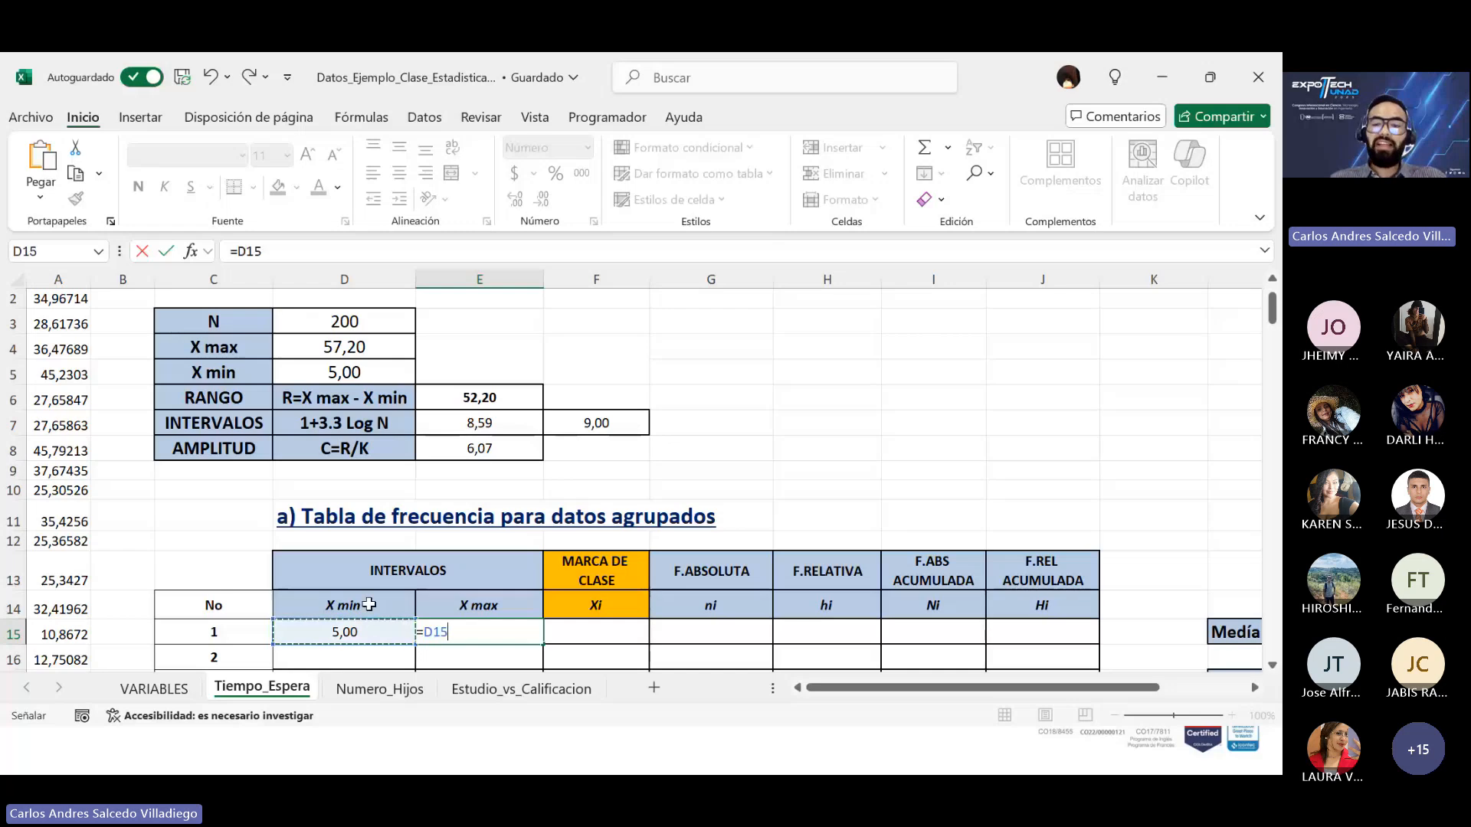
pyautogui.write('+')
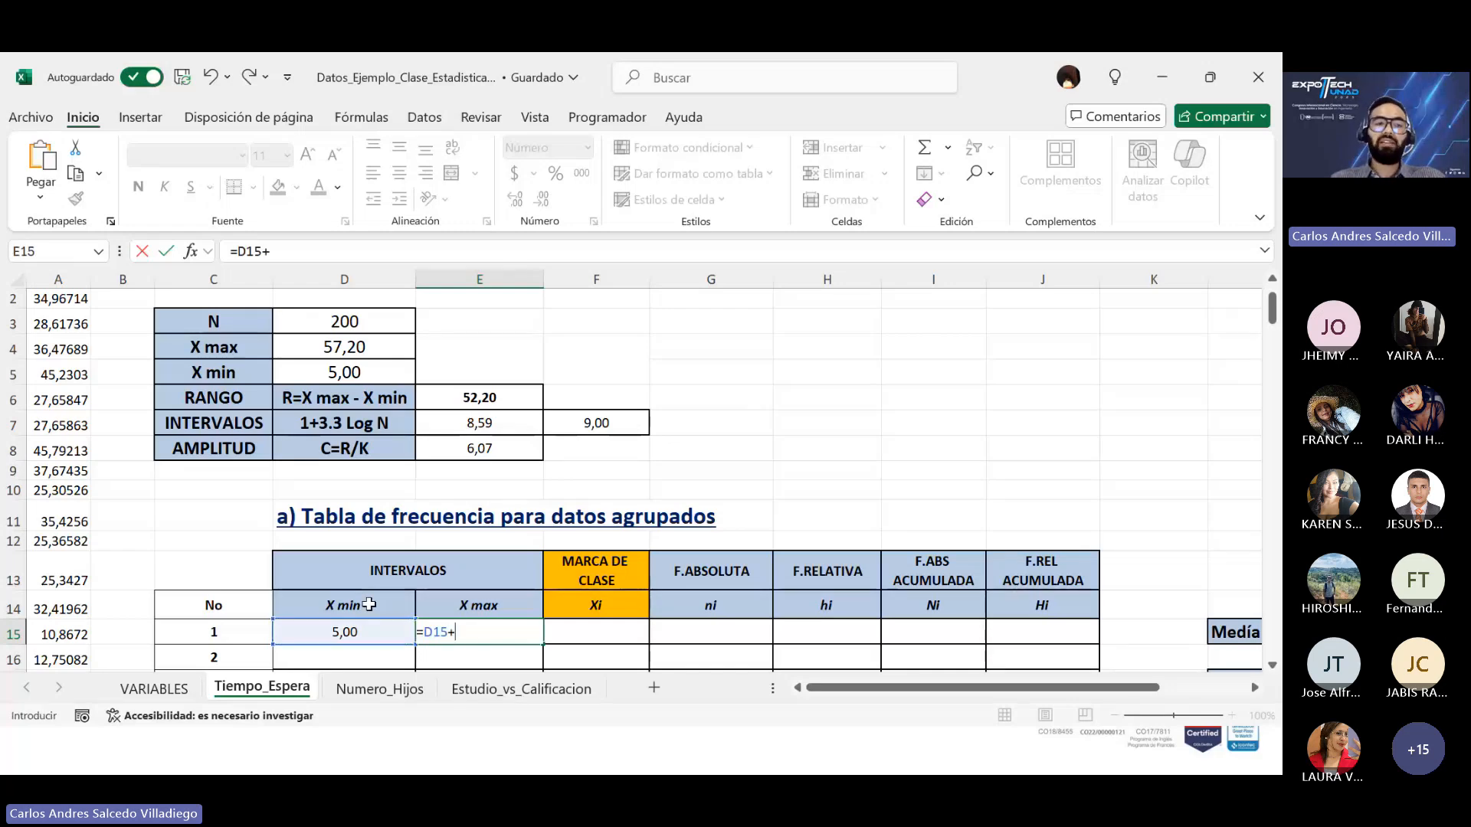
pyautogui.click(503, 461)
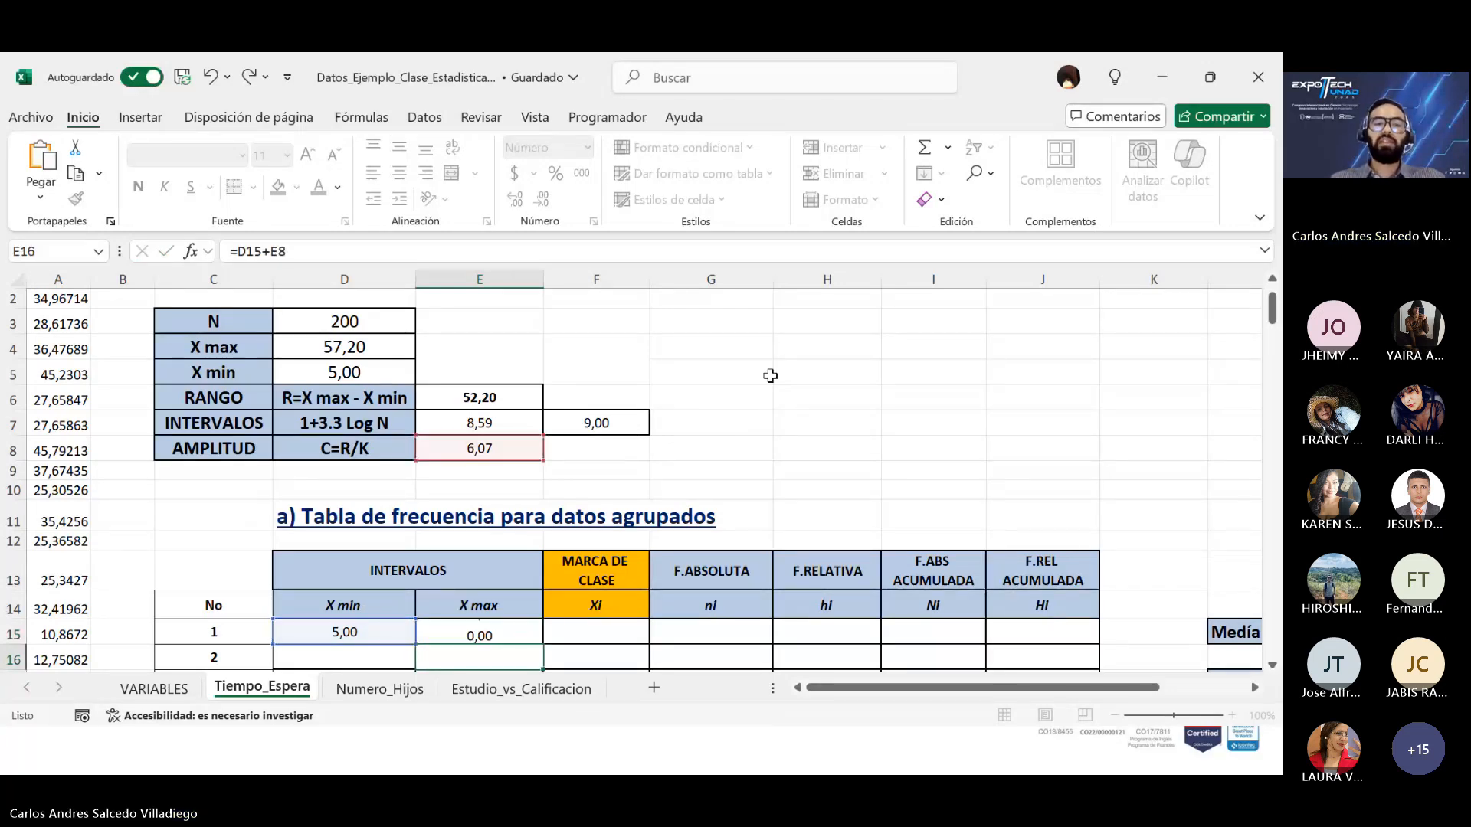
pyautogui.press('Return')
# Step: Set the second interval's X min in cell D16 to the first interval's X max with the formula =E15
pyautogui.scroll(-1, 365, 595)
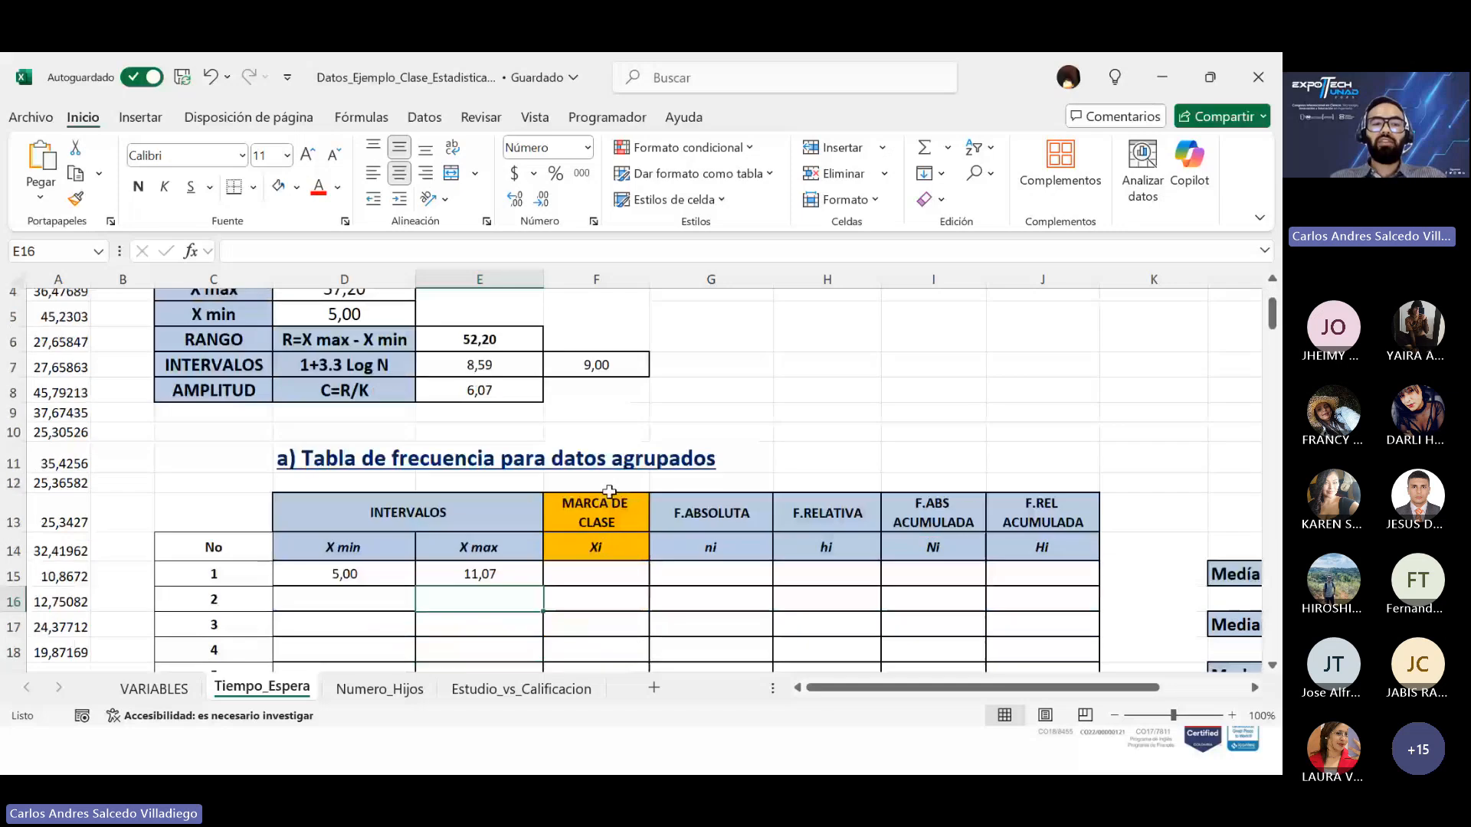
pyautogui.click(365, 595)
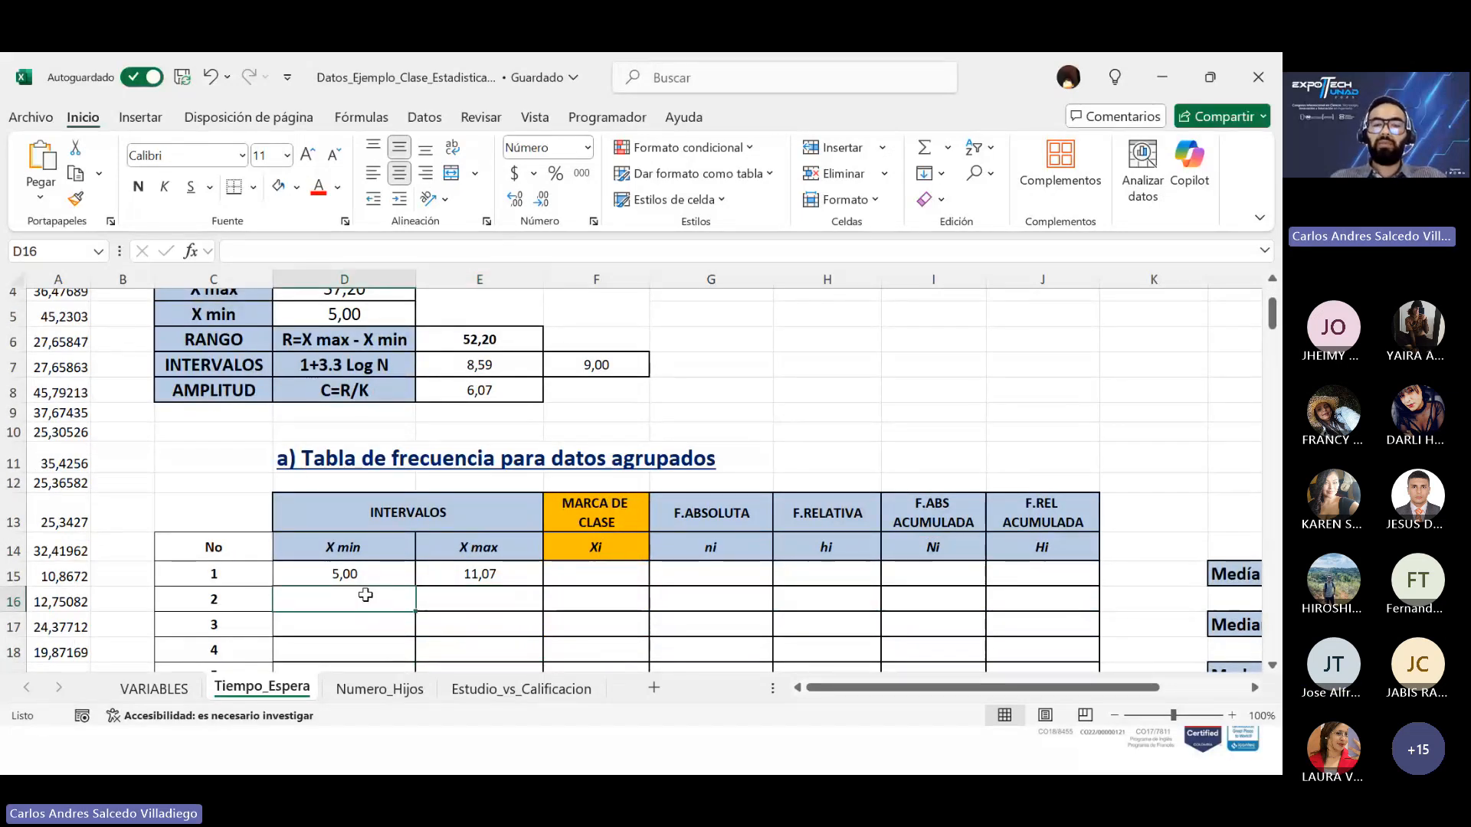
pyautogui.write('=')
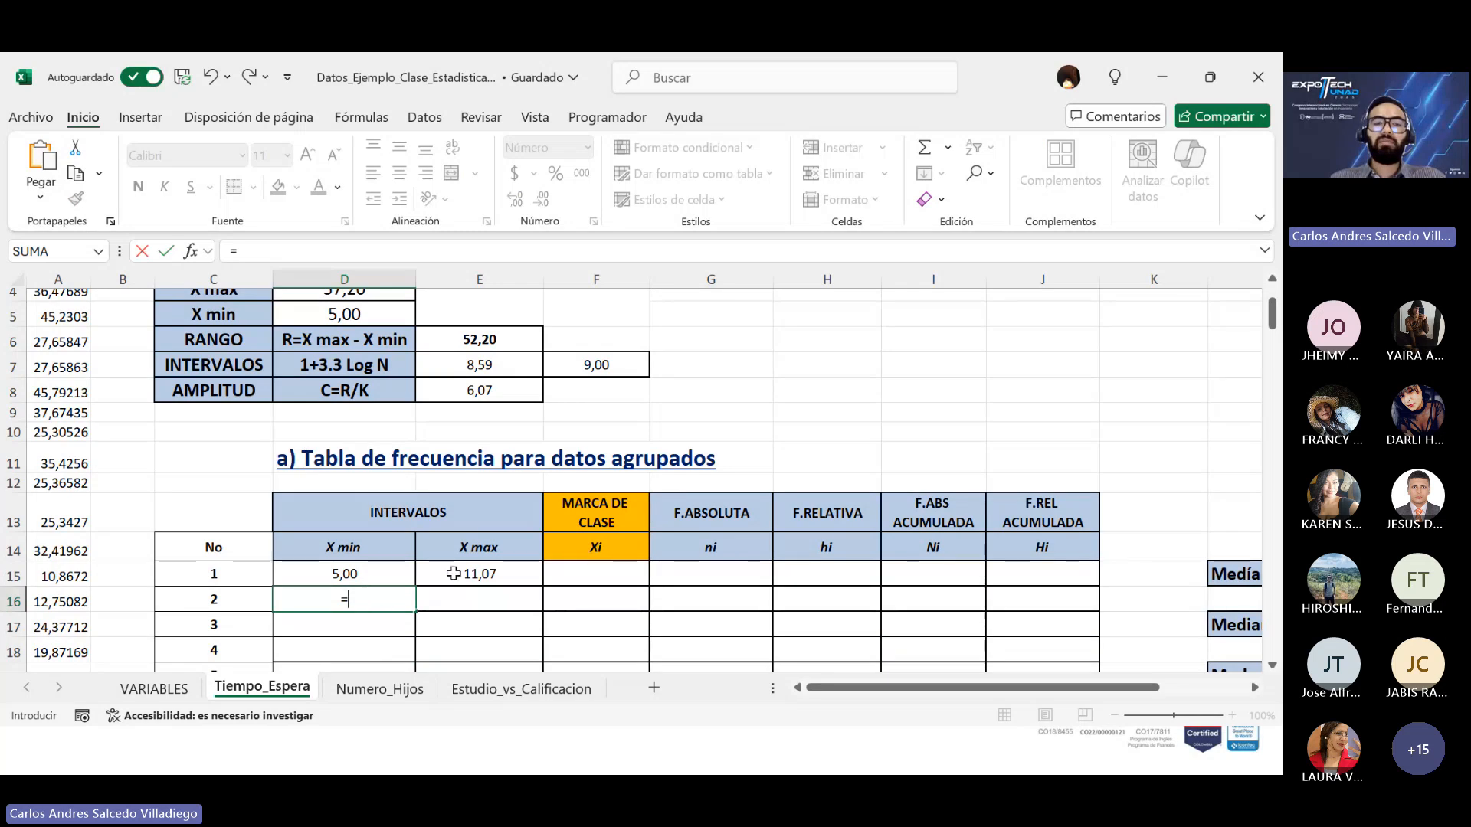
pyautogui.click(470, 568)
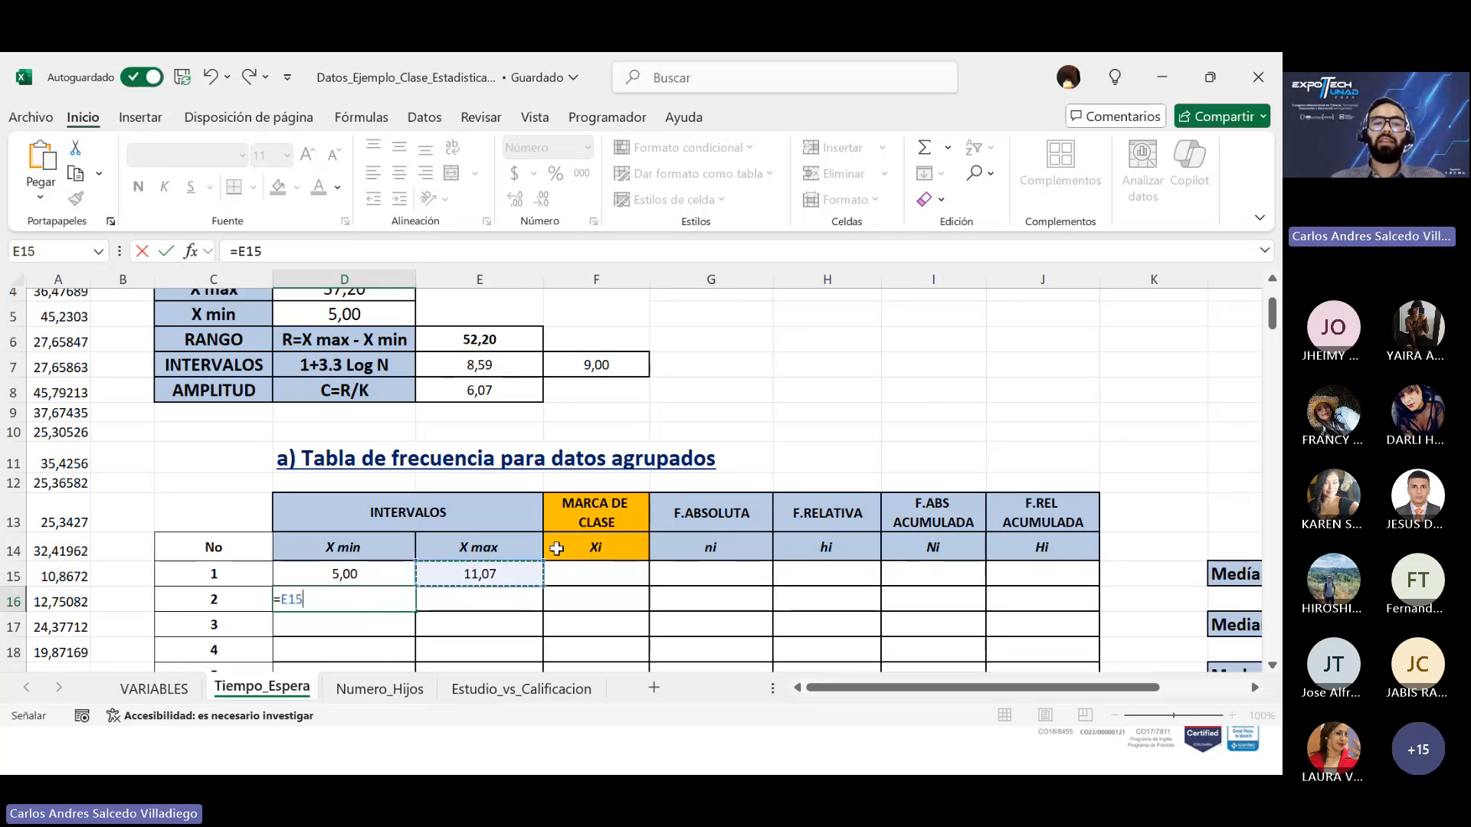
pyautogui.press('Return')
# Step: Compute the second interval's X max in cell E16 with the formula =D16+E8
pyautogui.click(479, 601)
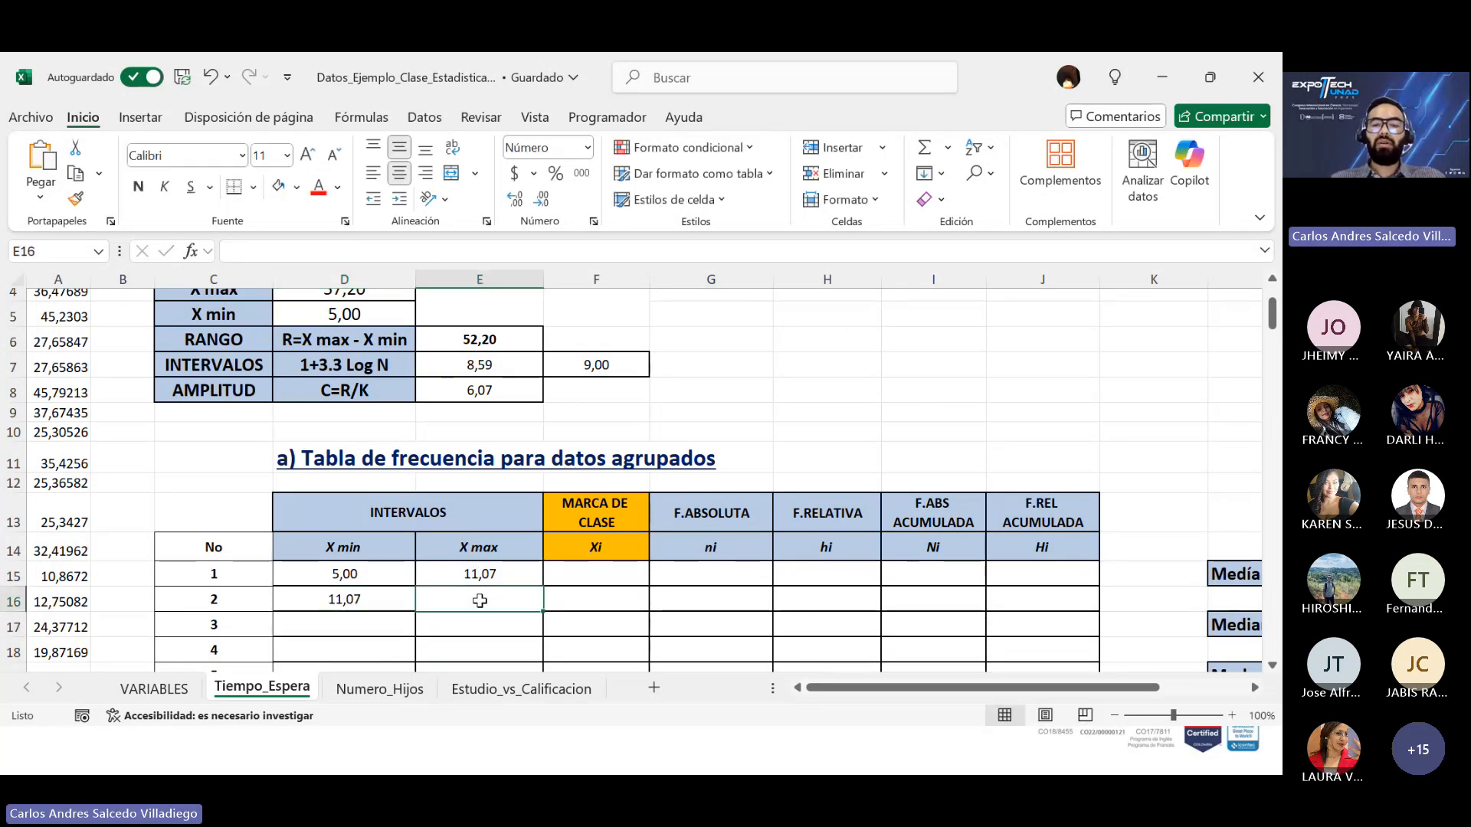
pyautogui.write('=')
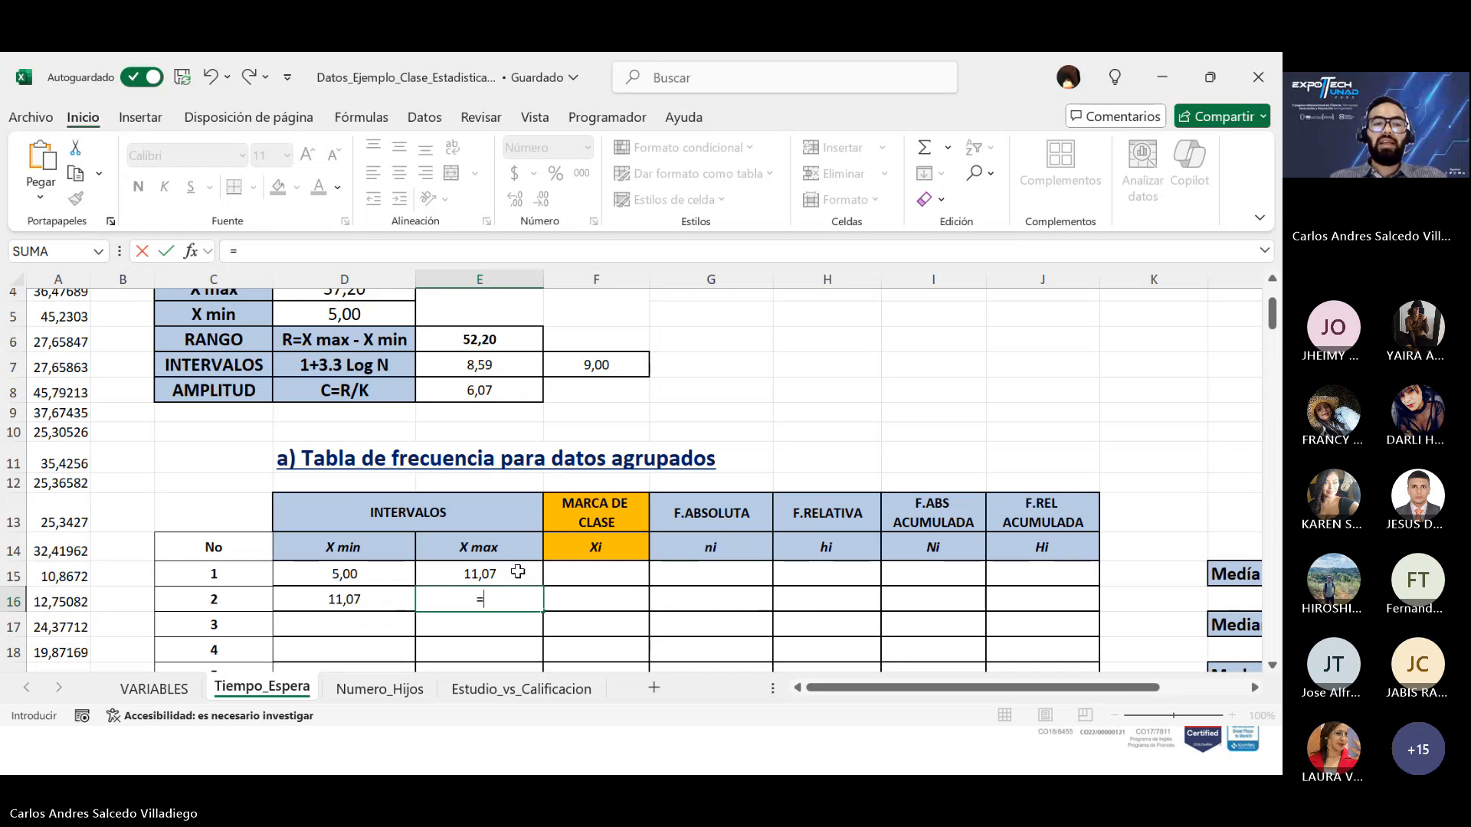
pyautogui.click(370, 594)
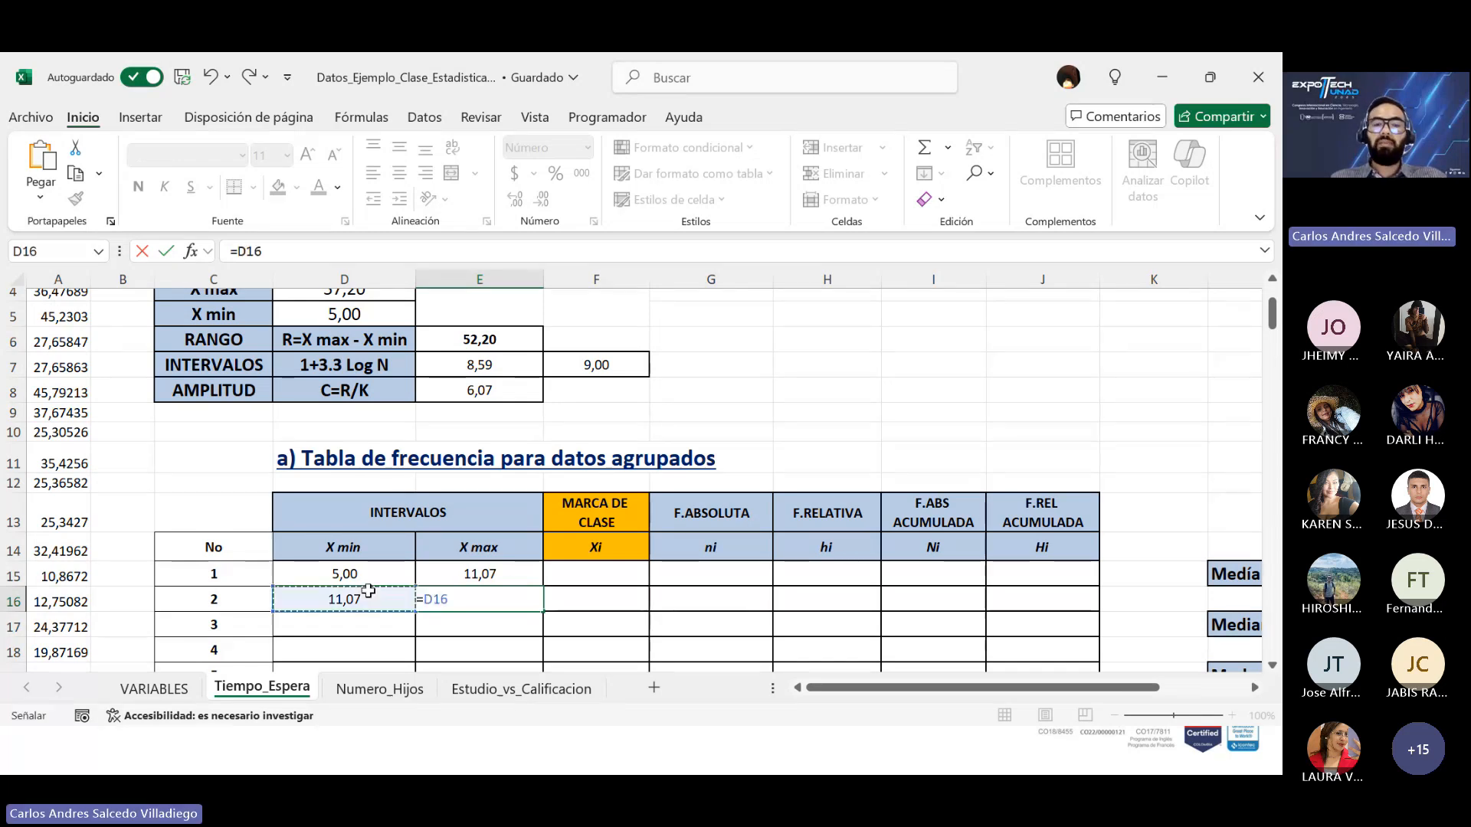
pyautogui.write('+')
pyautogui.click(480, 390)
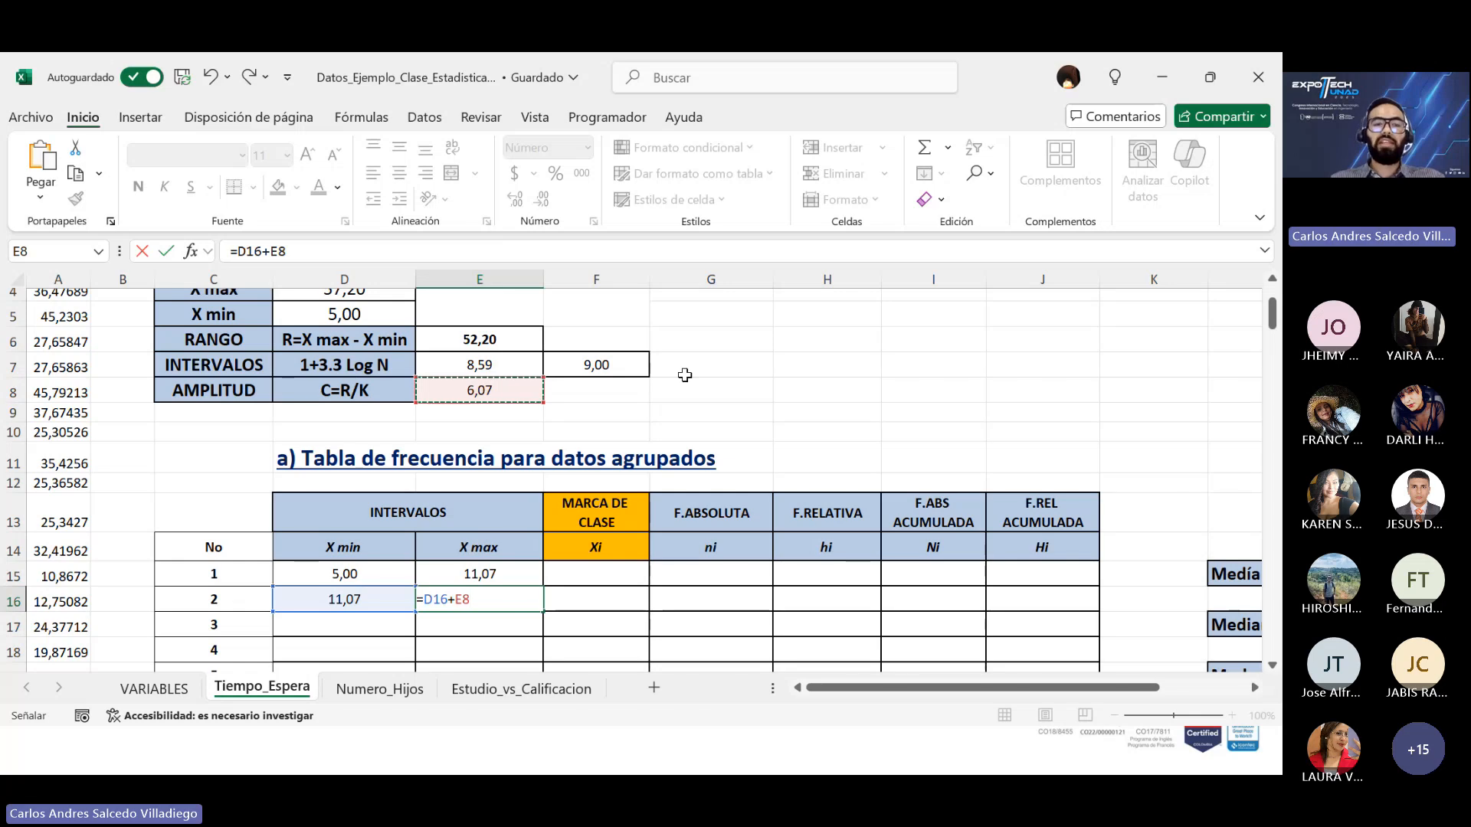
pyautogui.press('Return')
# Step: Try to fill the X min formula from D16 down to row 23, and undo the fill
pyautogui.scroll(-2, 597, 469)
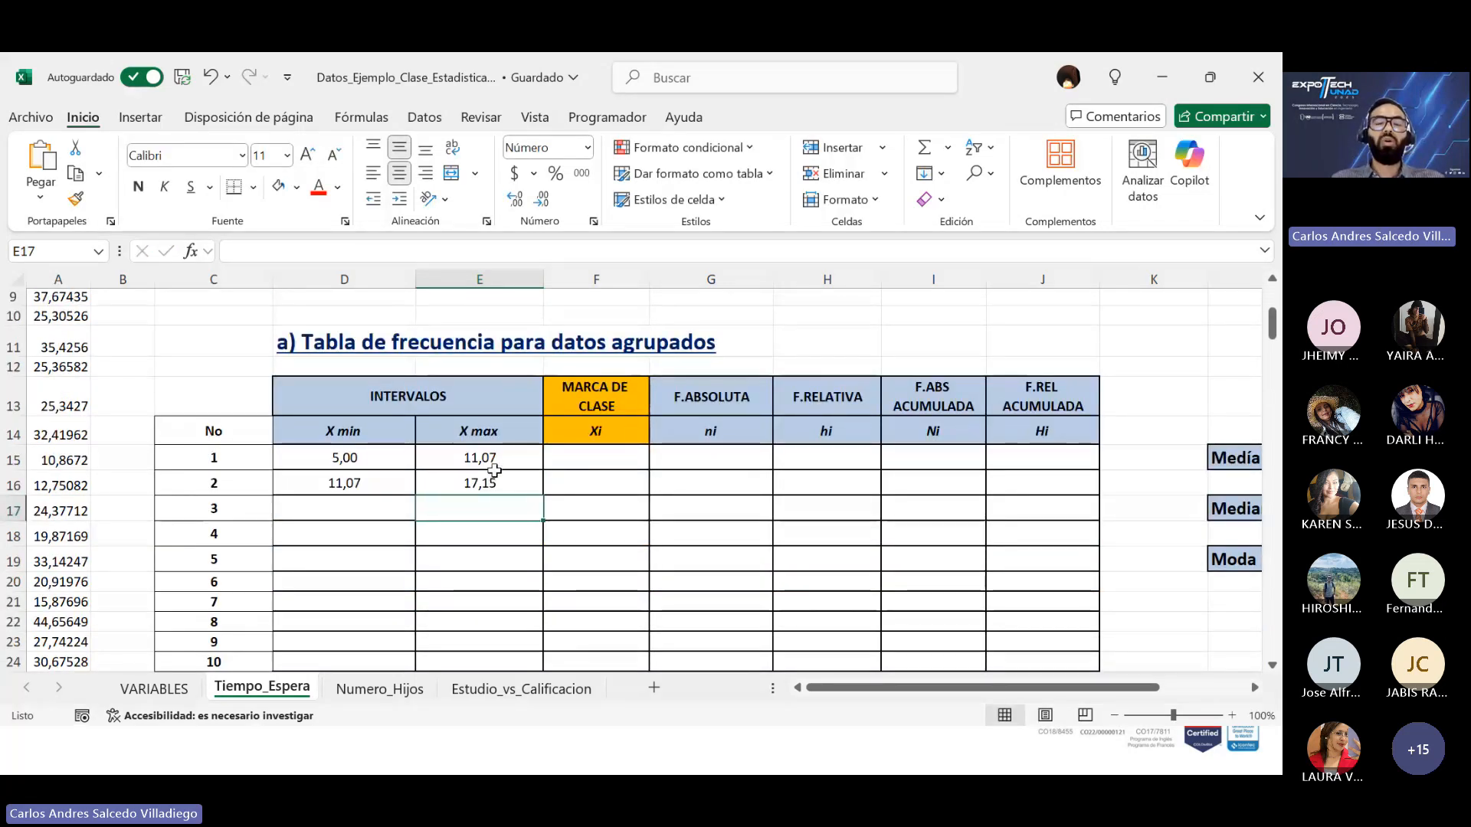
pyautogui.click(361, 482)
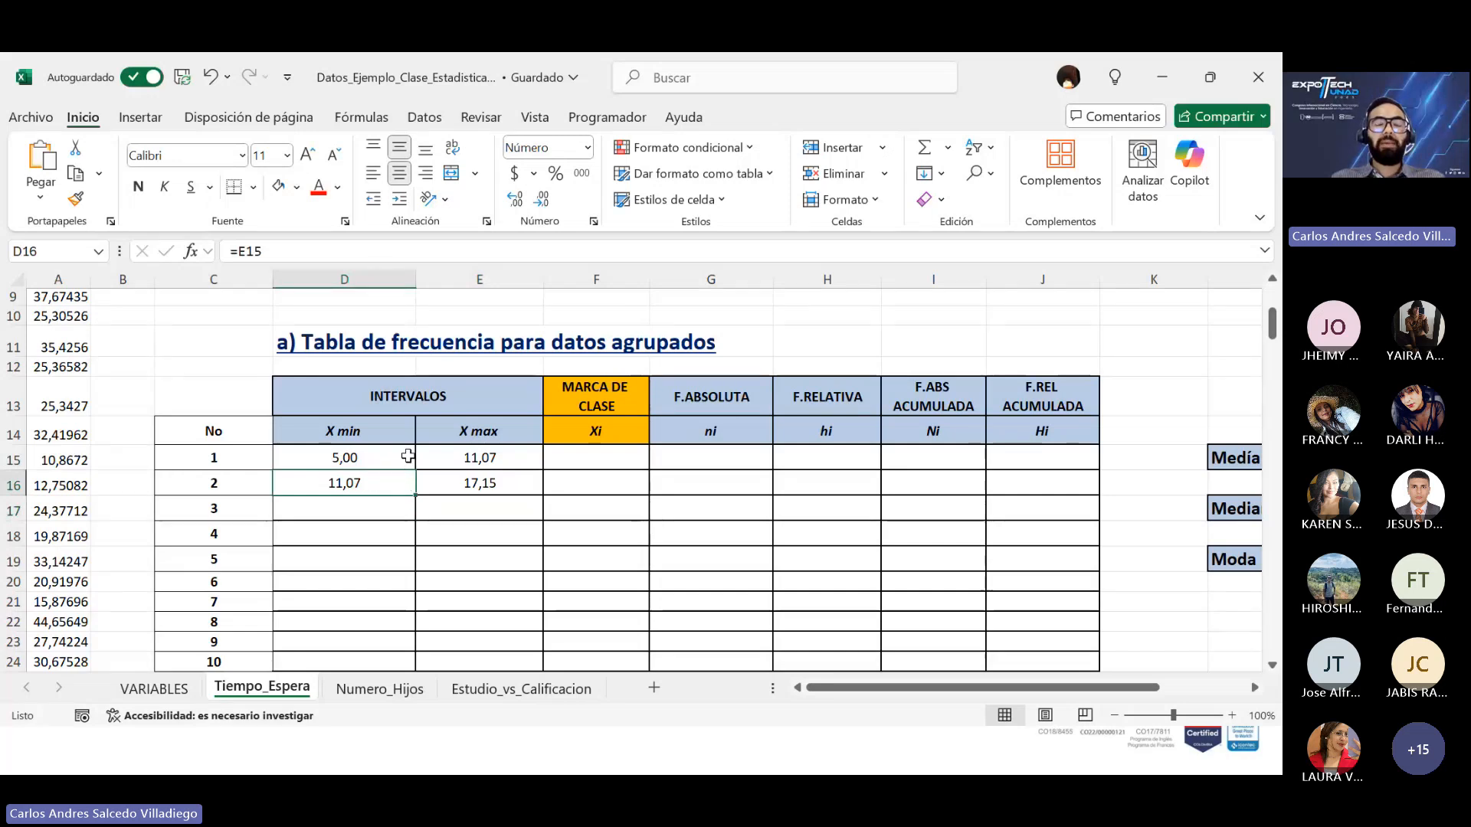
pyautogui.moveTo(415, 495); pyautogui.dragTo(411, 644)
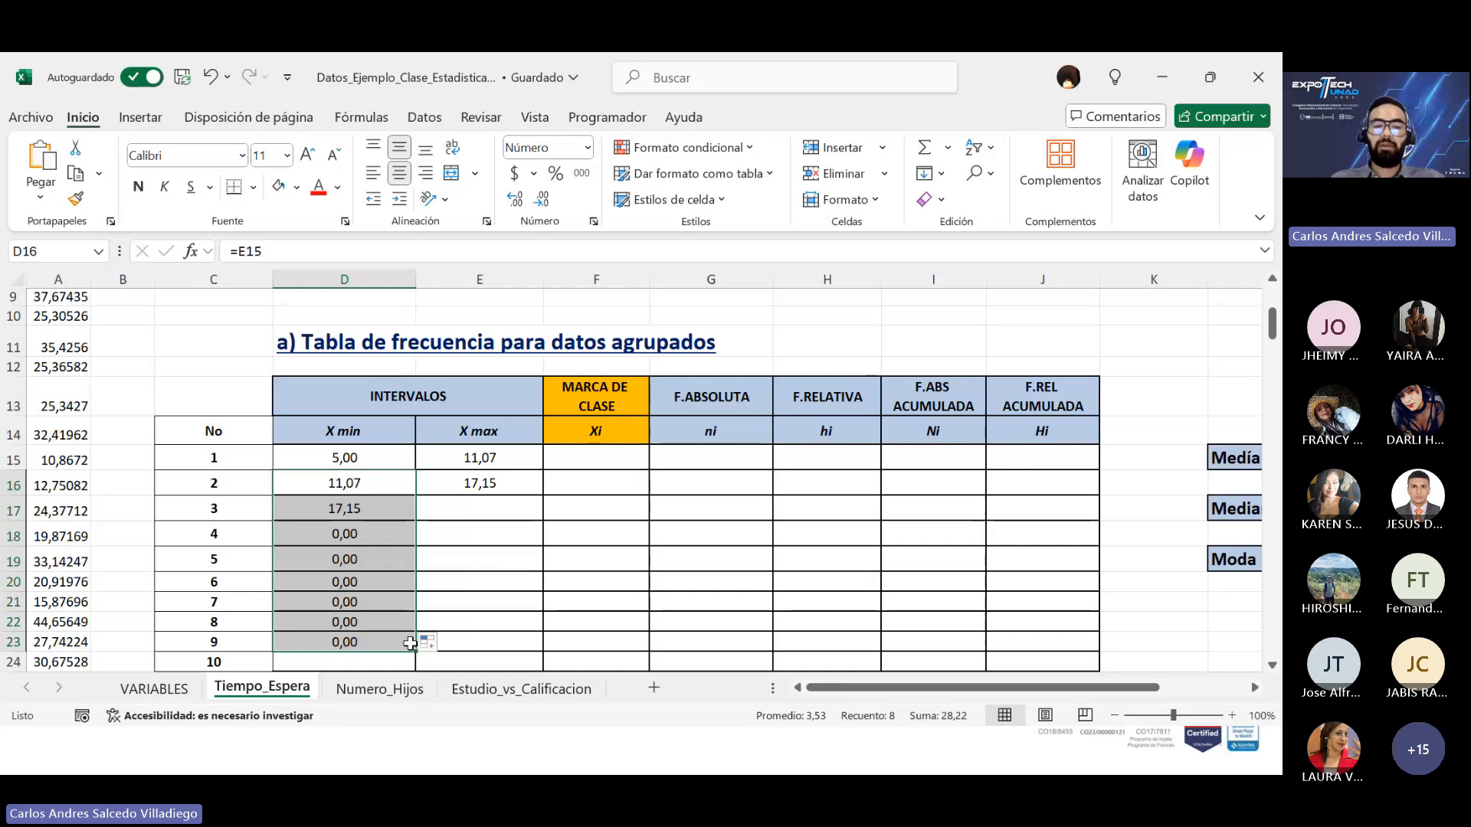
pyautogui.hotkey('ctrl', 'z')
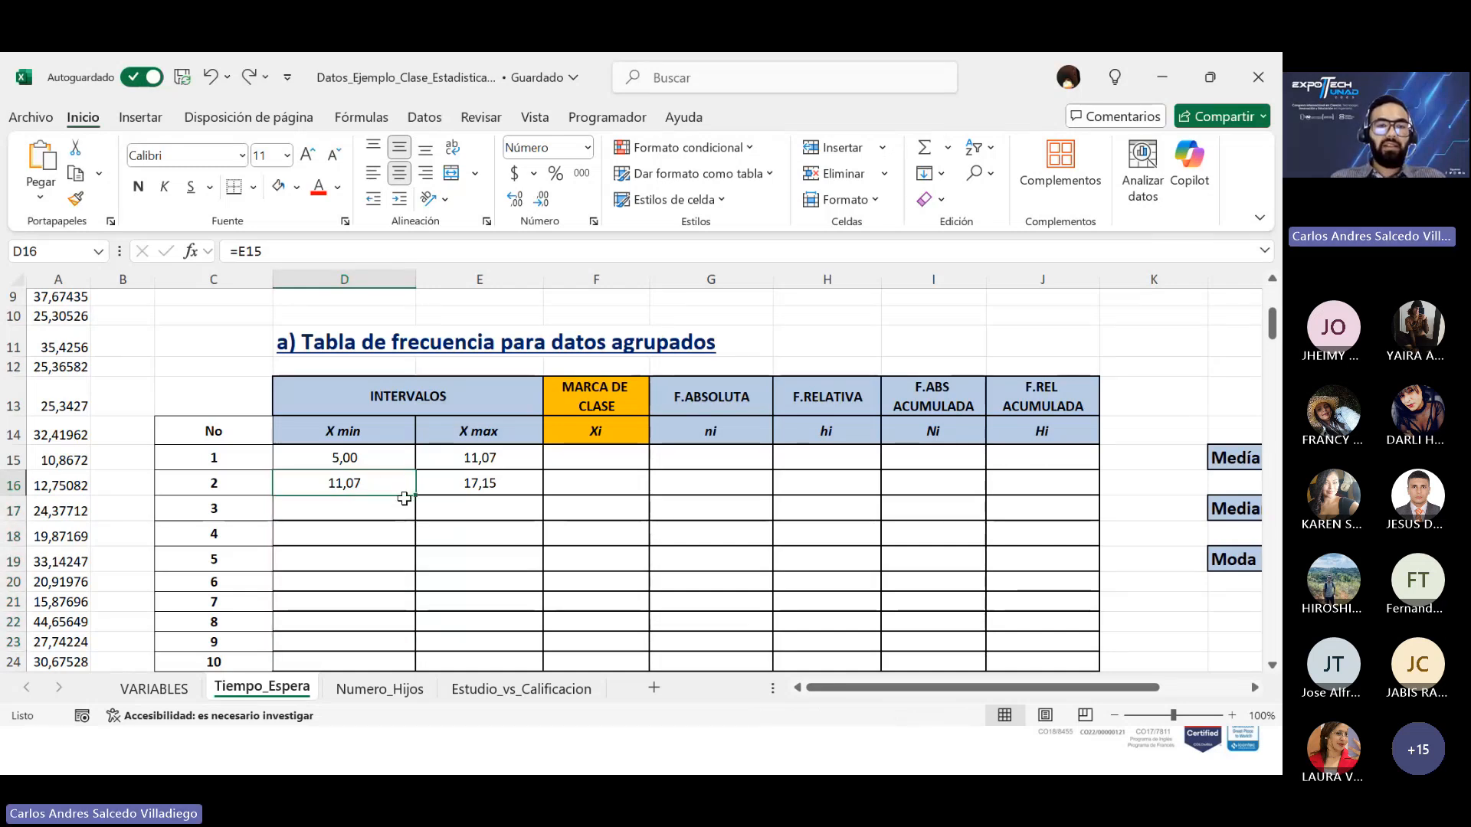
# Step: Set the third interval's X min in cell D17 to the second interval's X max with the formula =E16
pyautogui.scroll(2, 403, 499)
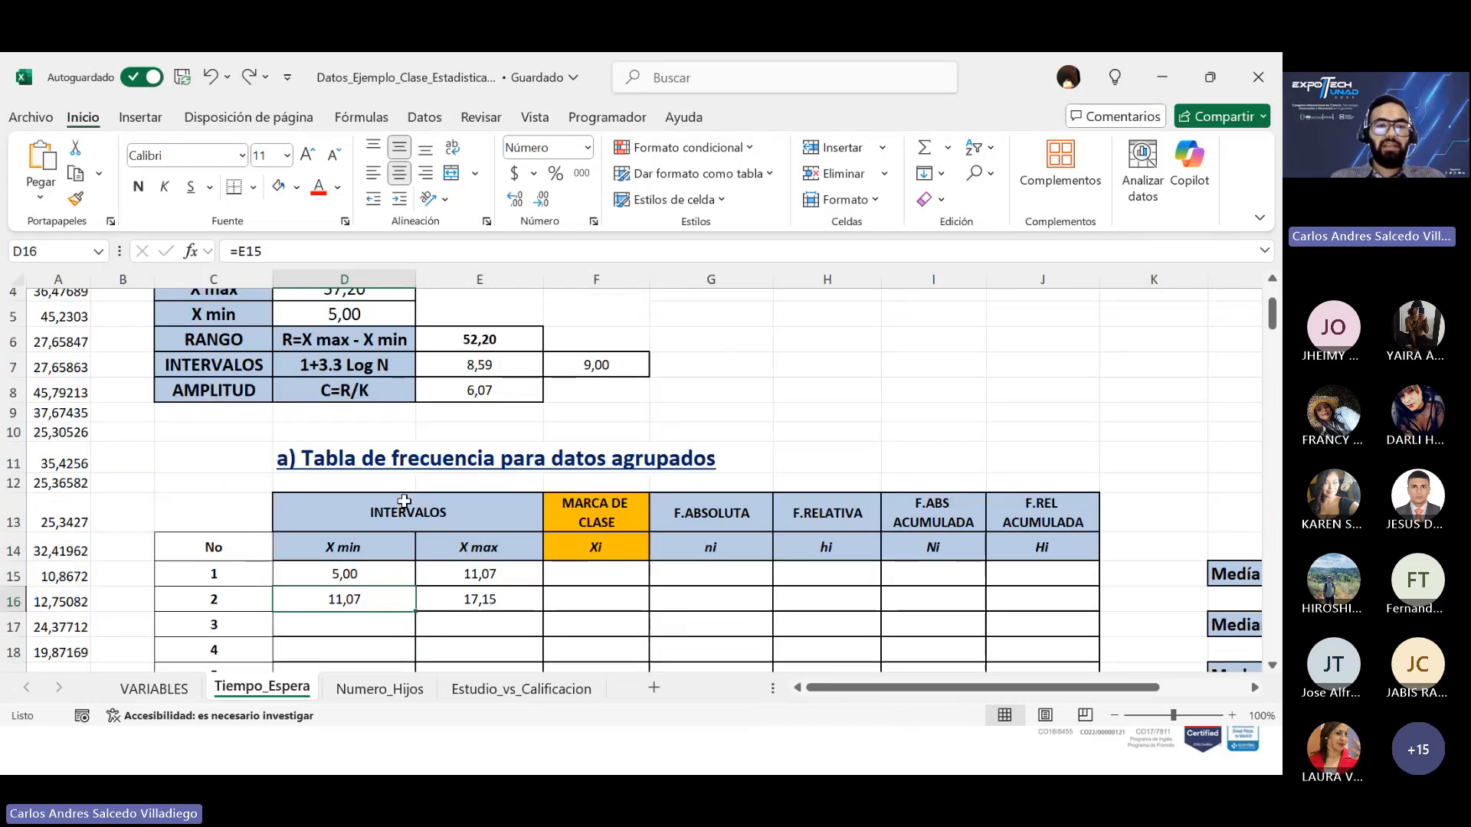
pyautogui.scroll(-1, 413, 594)
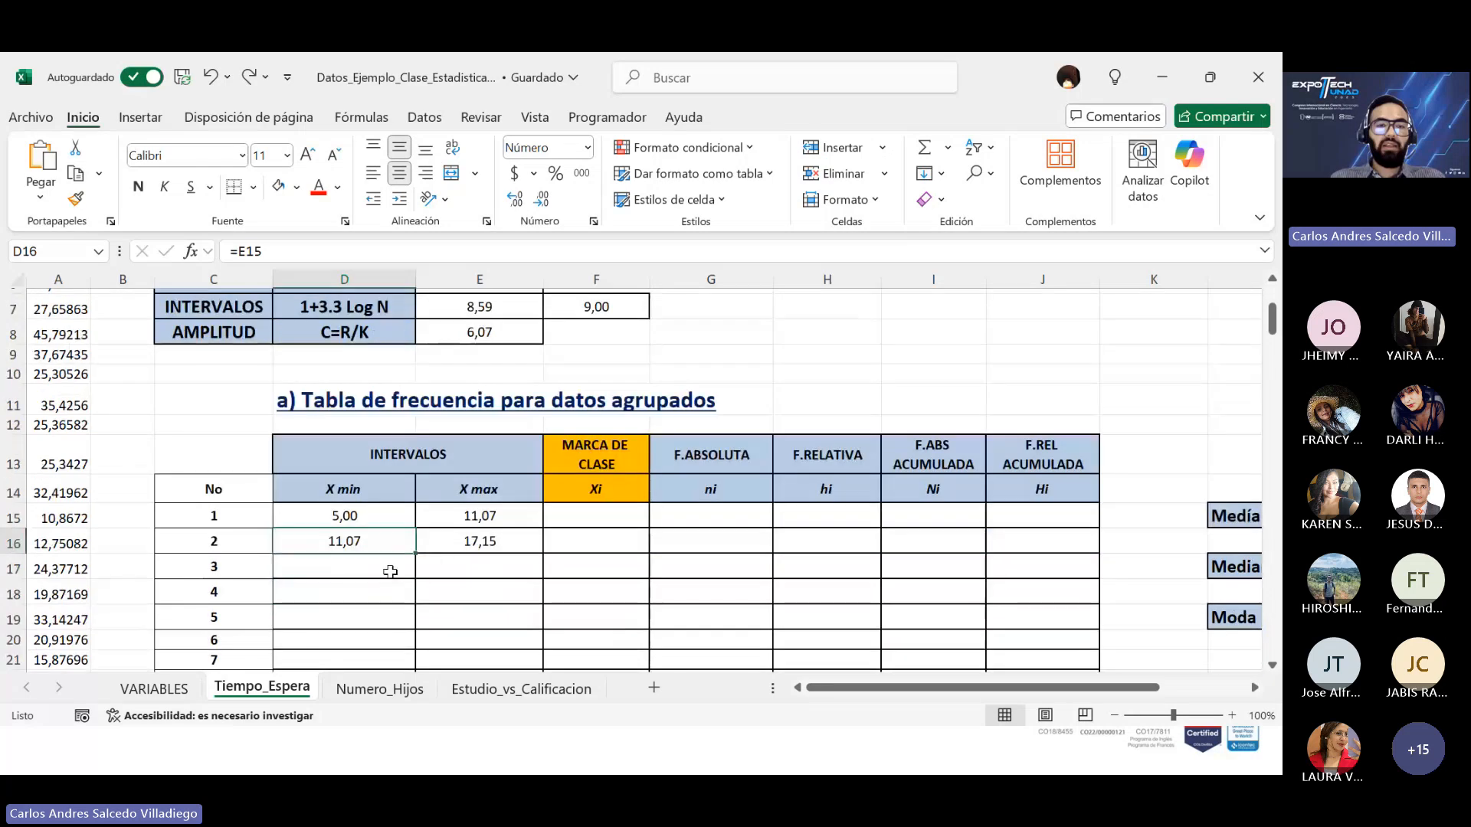
pyautogui.click(387, 567)
pyautogui.write('=')
pyautogui.click(471, 541)
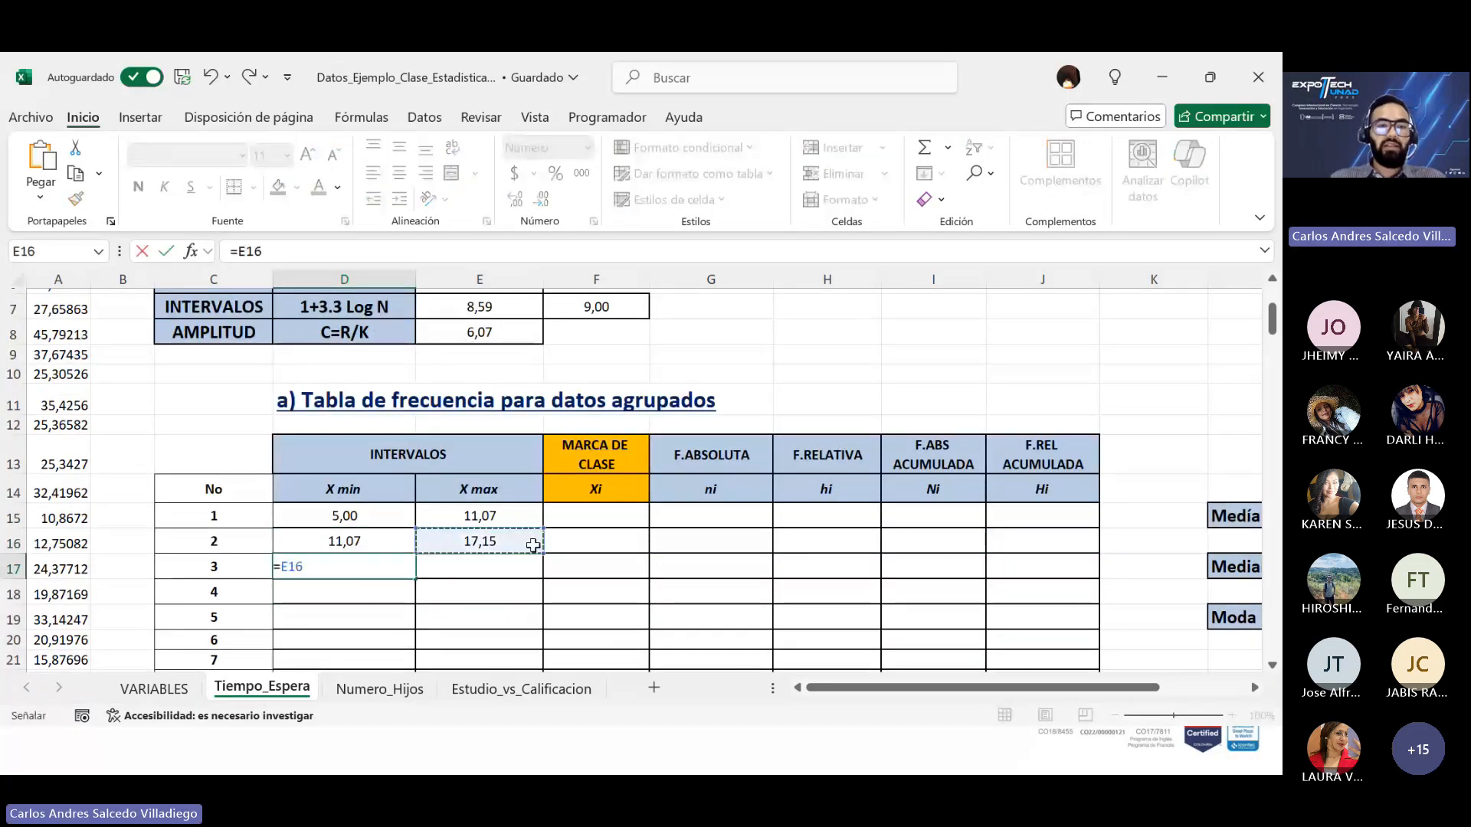
pyautogui.press('Return')
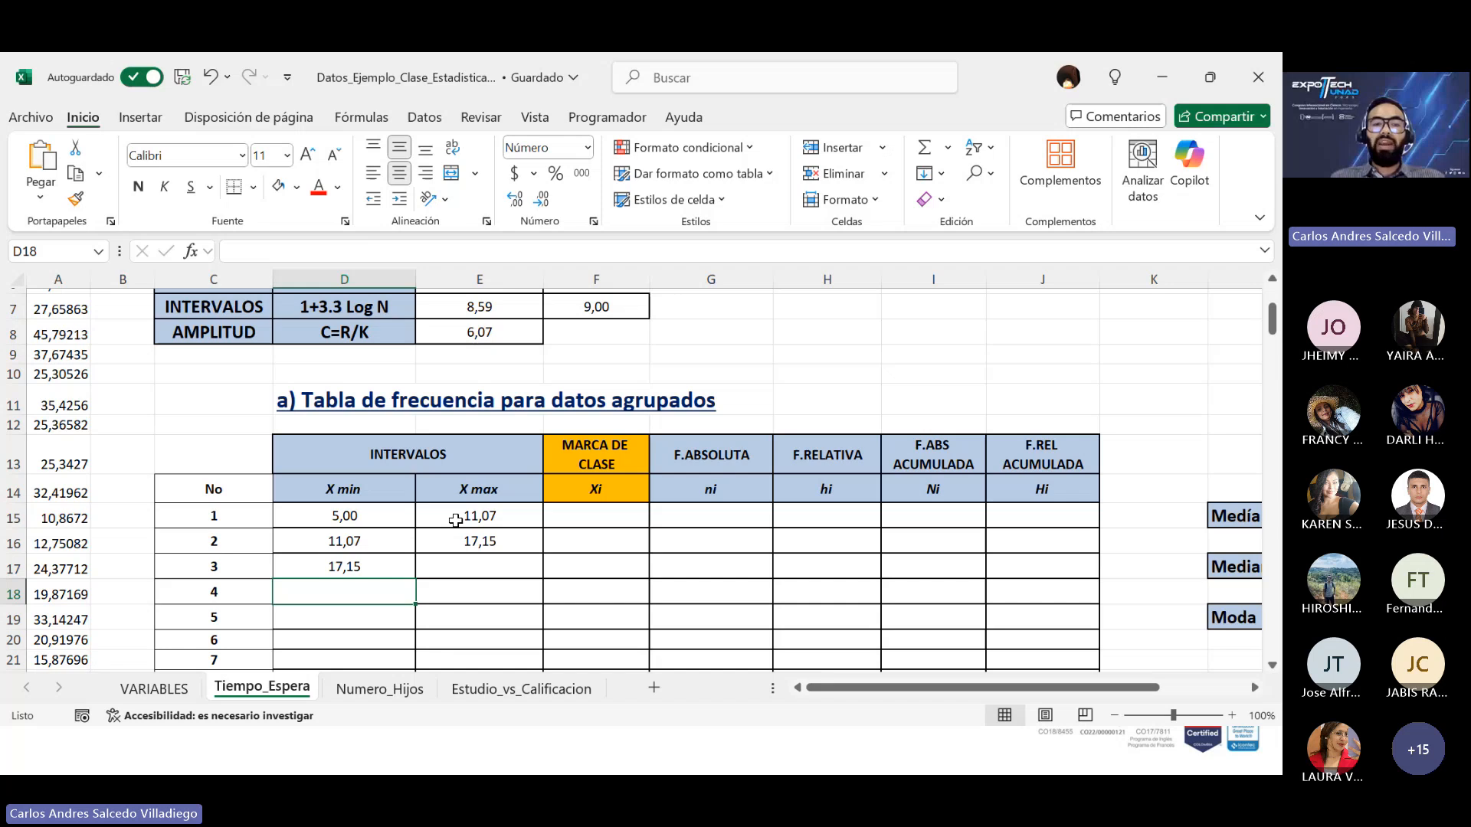
# Step: Compute the third interval's X max in cell E17 with the formula =D17+E8
pyautogui.click(479, 564)
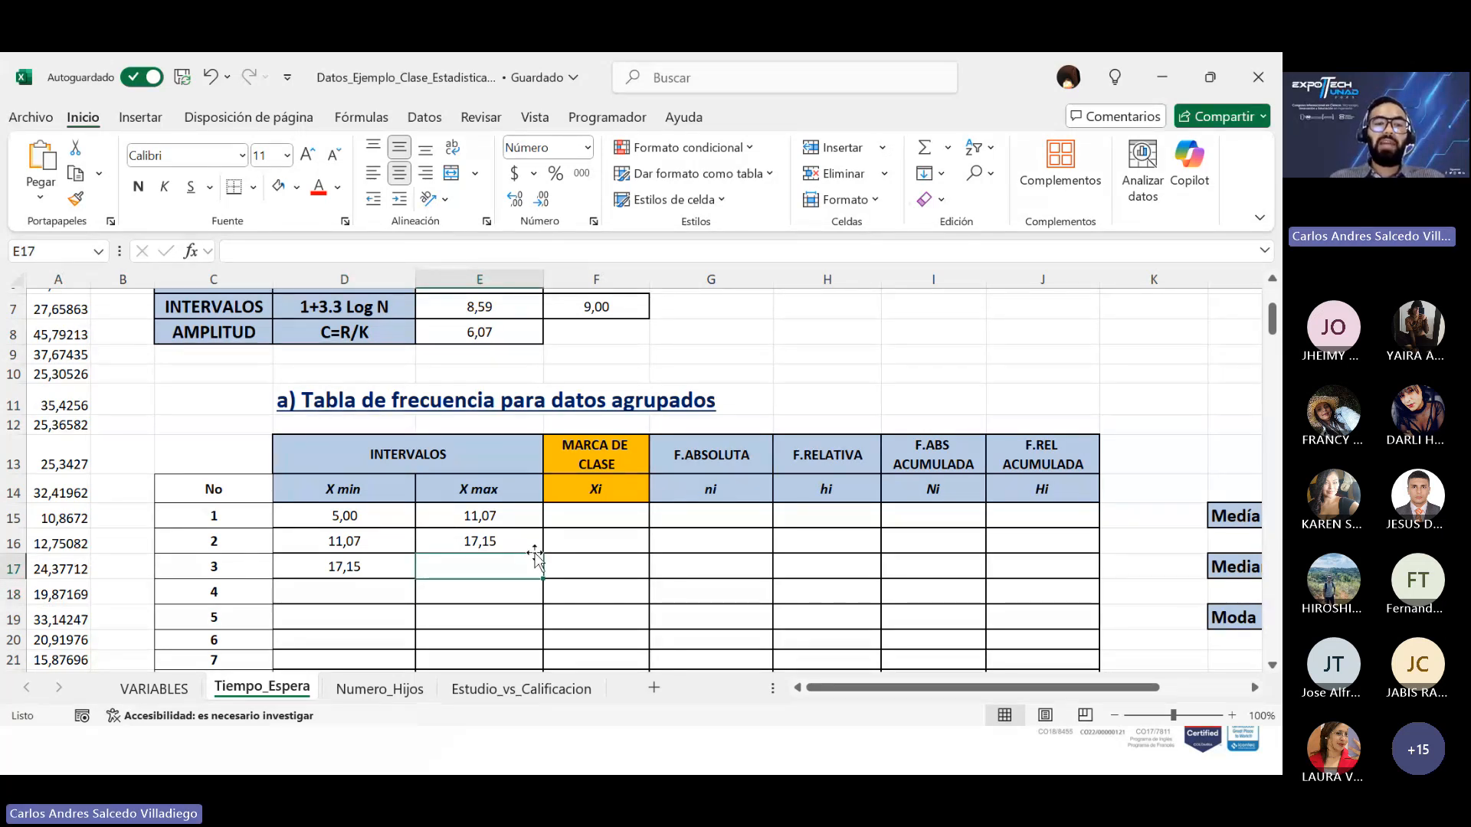
pyautogui.write('=')
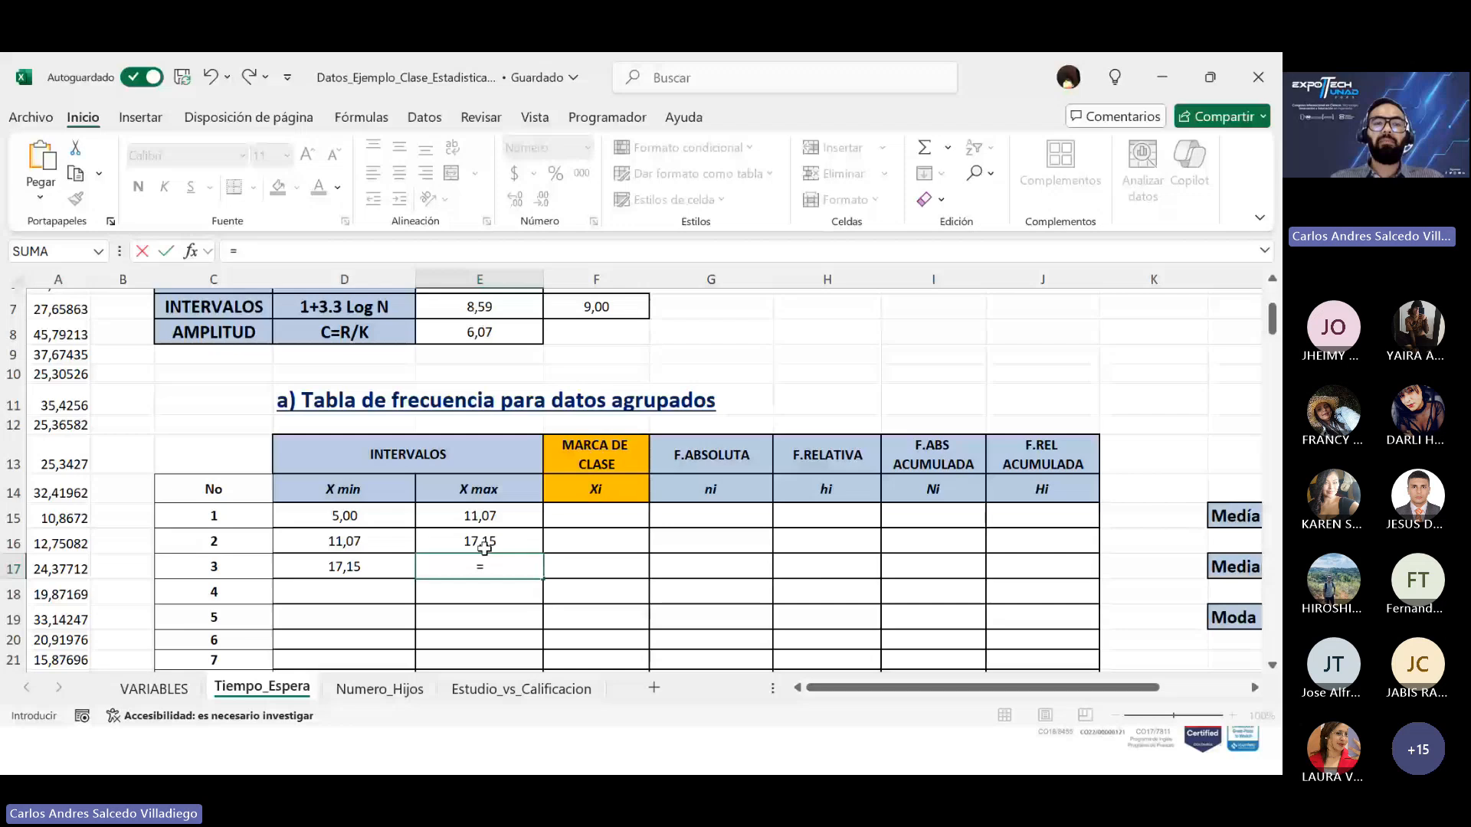
pyautogui.click(348, 567)
pyautogui.write('+')
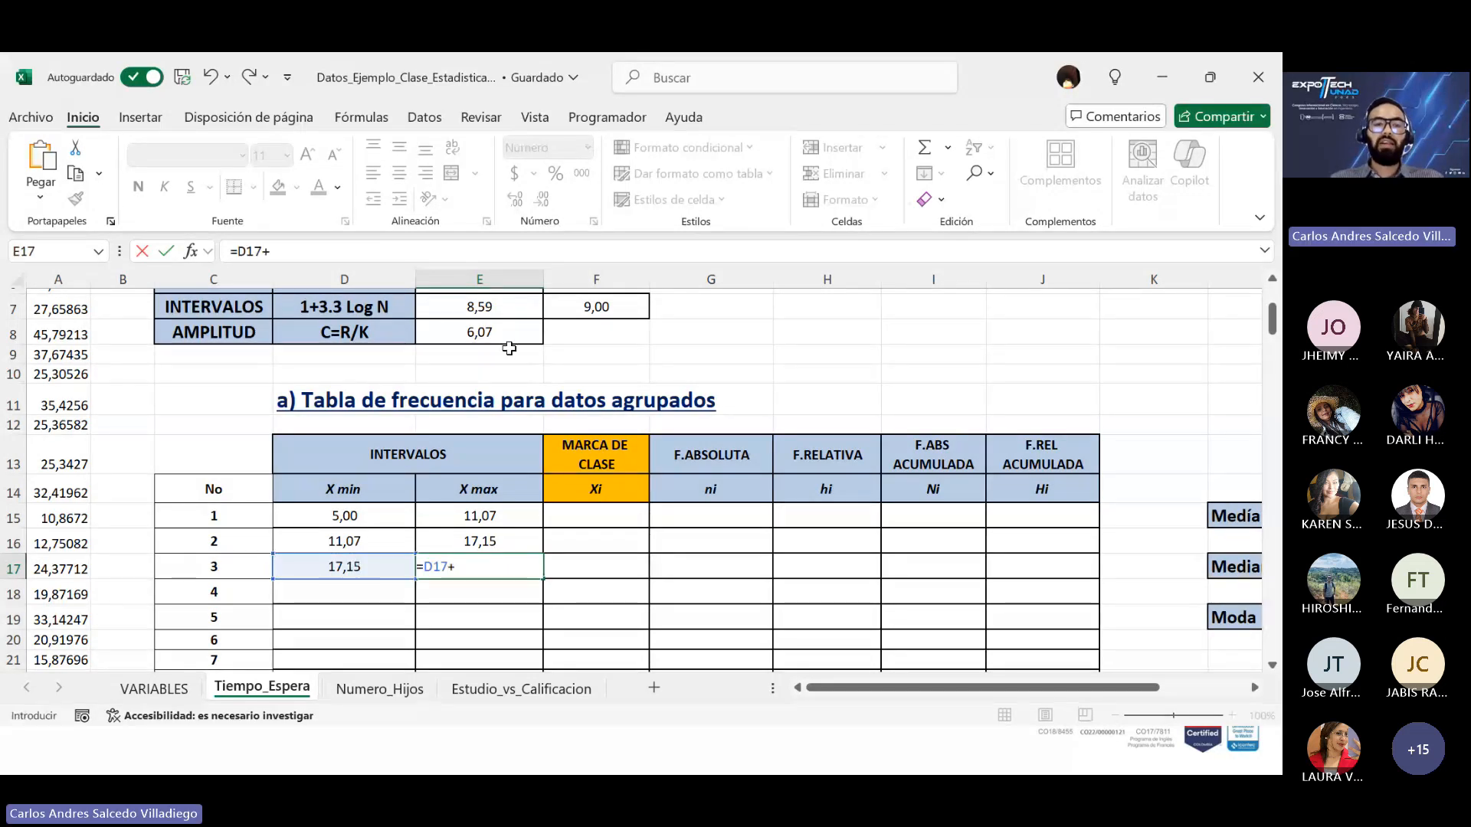
pyautogui.click(509, 337)
pyautogui.press('Return')
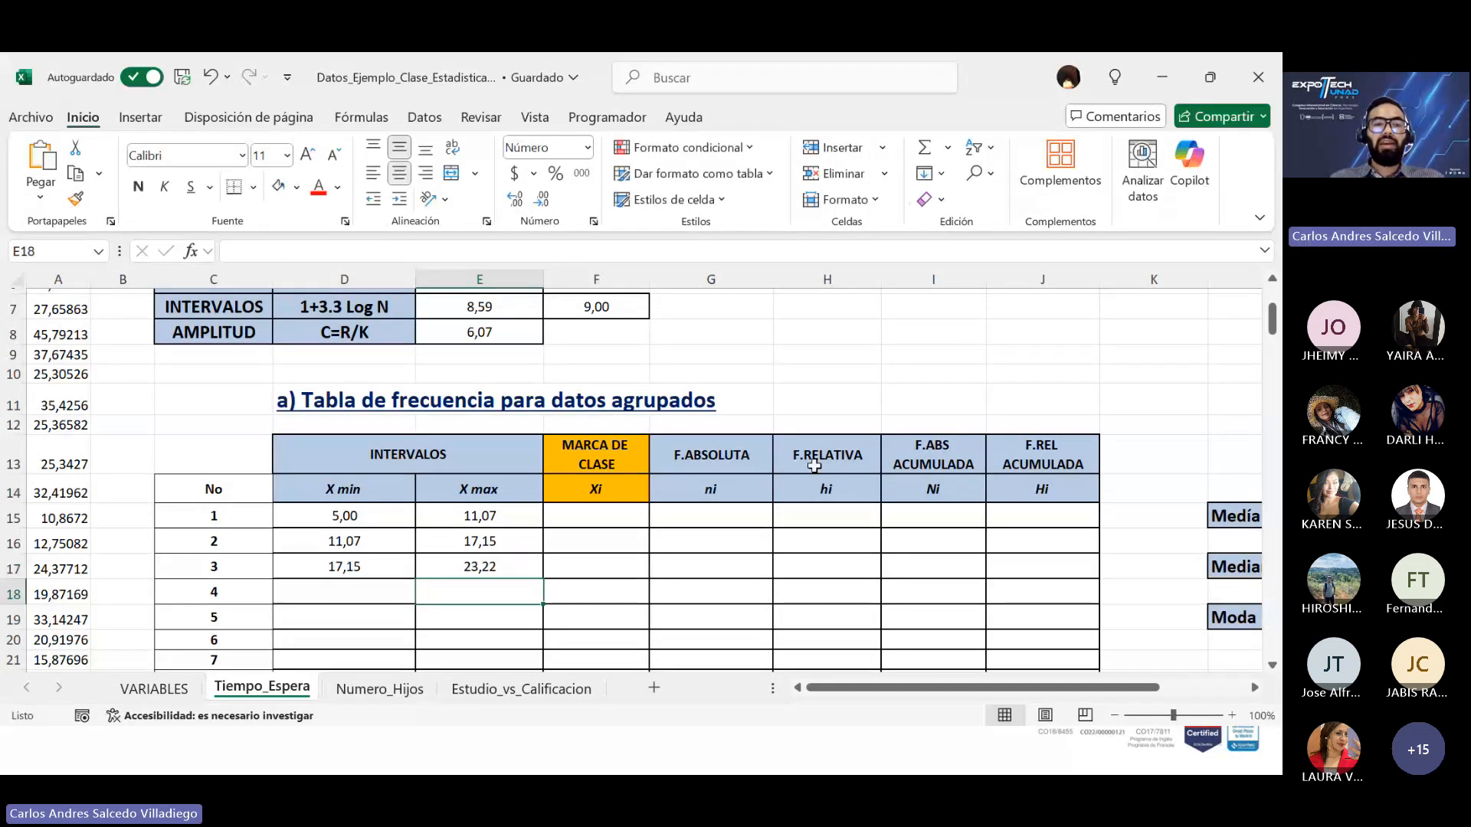
# Step: Make the amplitude reference in cell E17 absolute so the formula reads =D17+$E$8
pyautogui.click(492, 567)
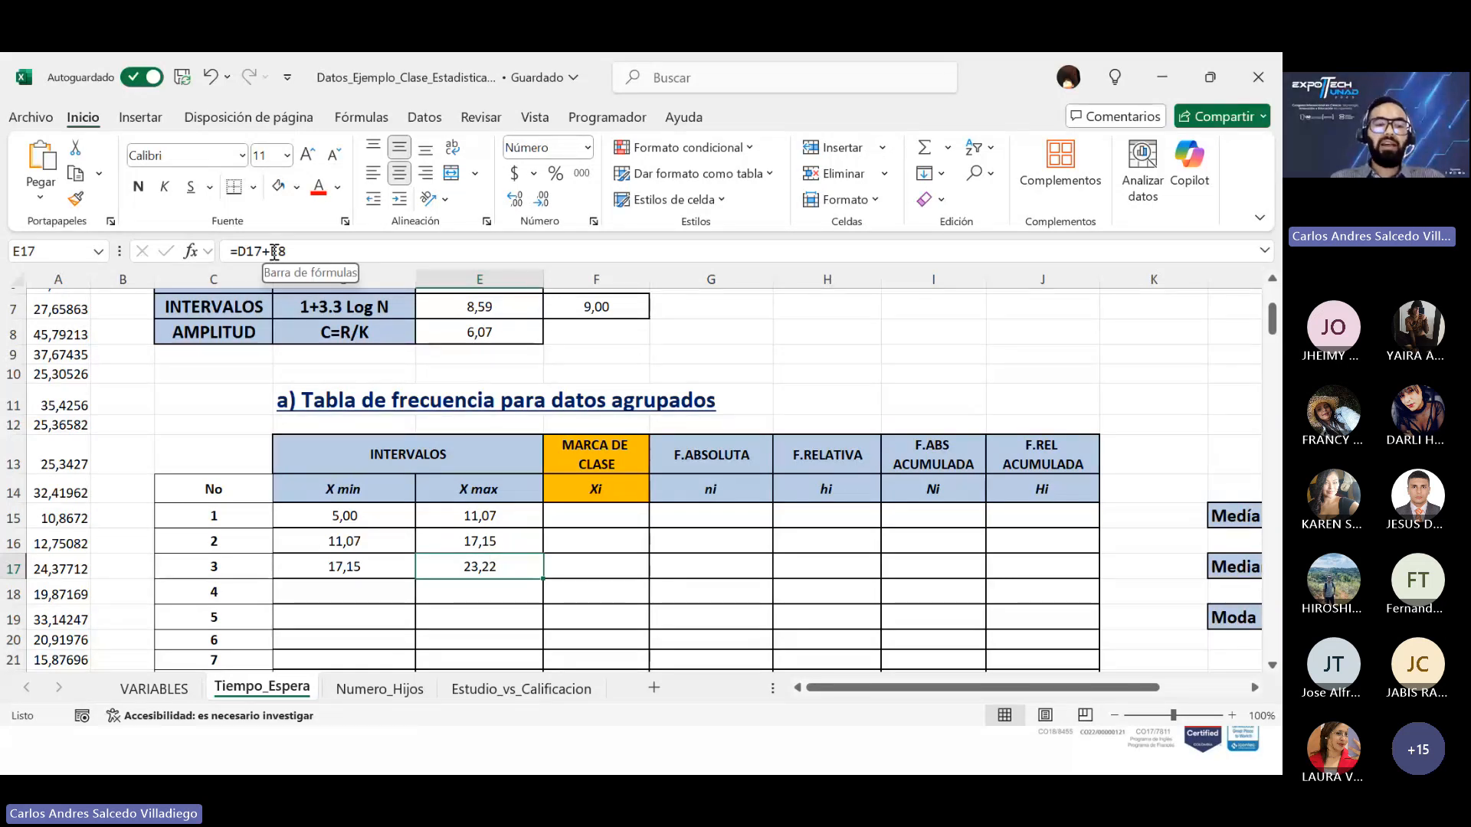
pyautogui.click(307, 251)
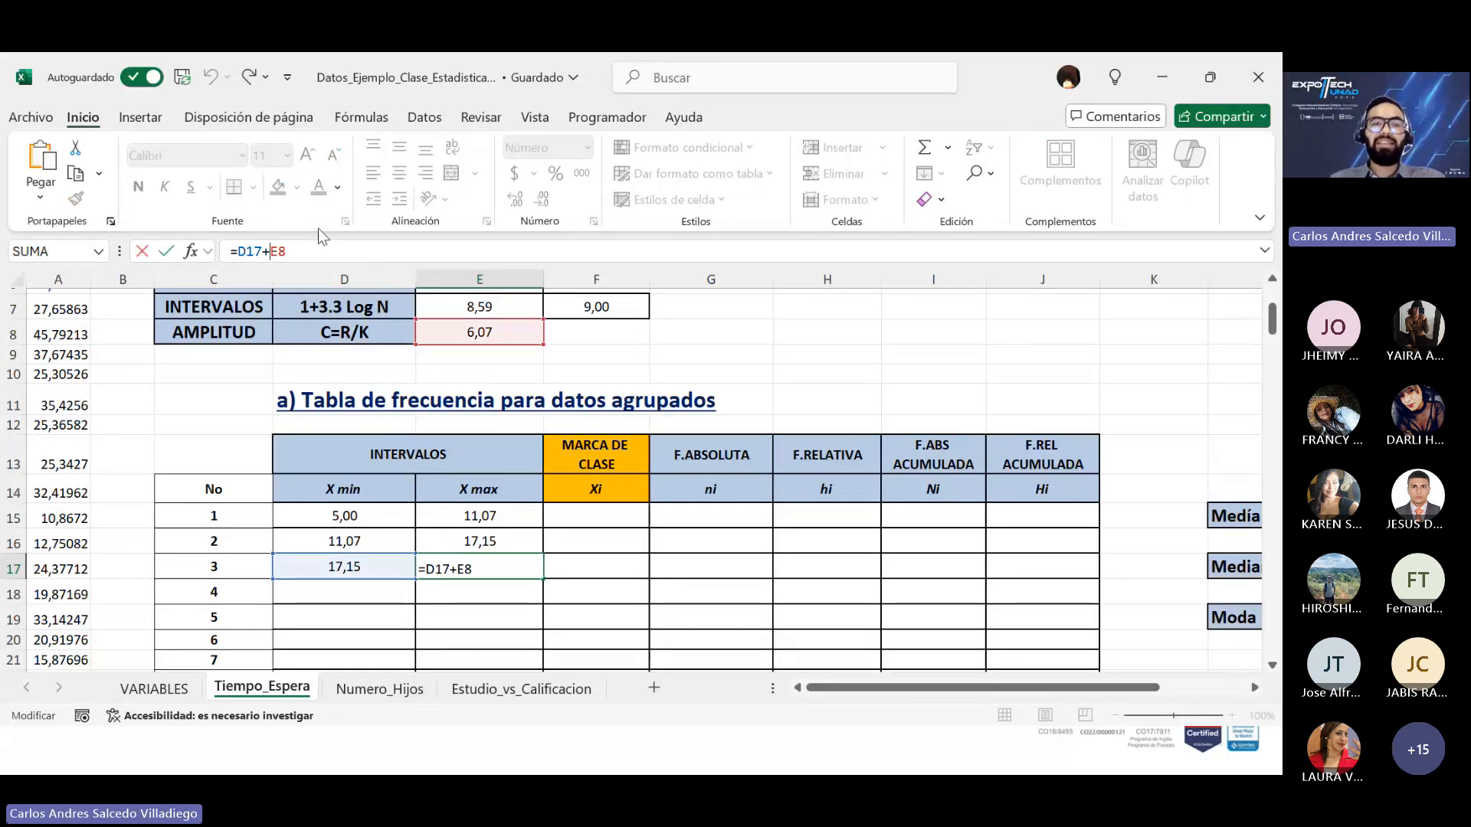
pyautogui.press('F4')
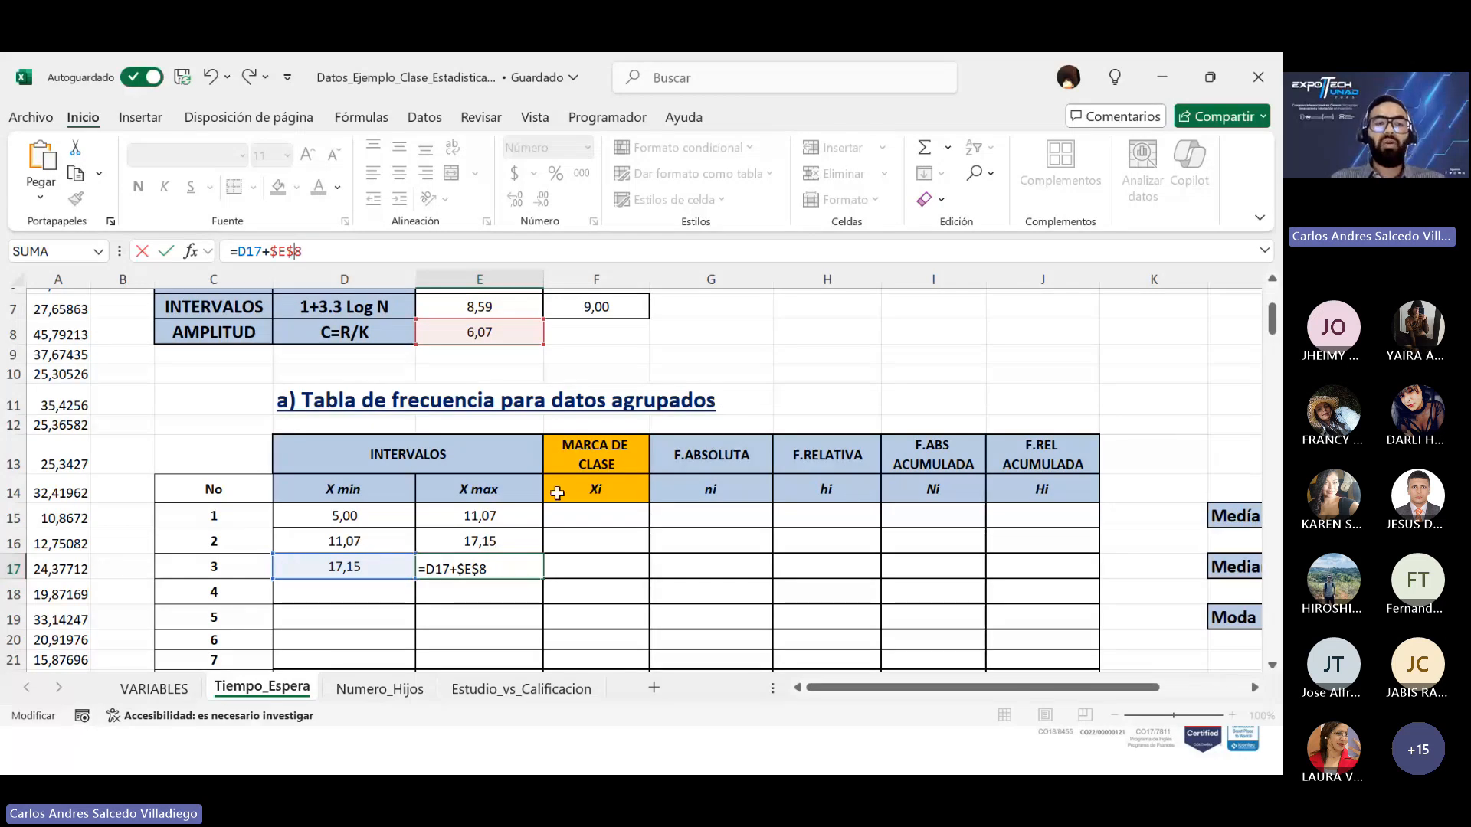
pyautogui.press('Return')
# Step: Set the fourth interval's X min in cell D18 to the third interval's X max with the formula =E17
pyautogui.click(366, 563)
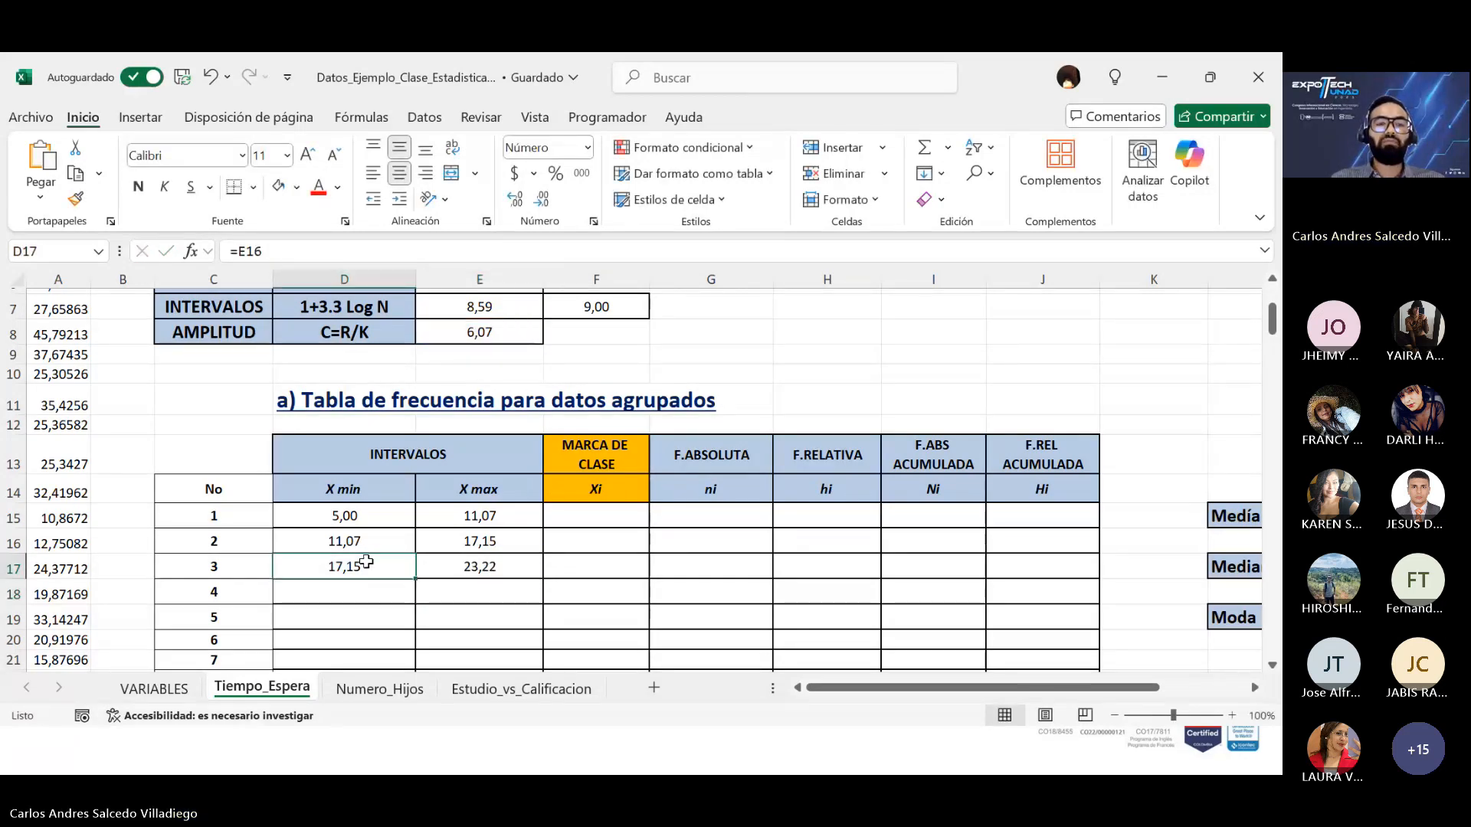
pyautogui.click(372, 524)
pyautogui.click(368, 560)
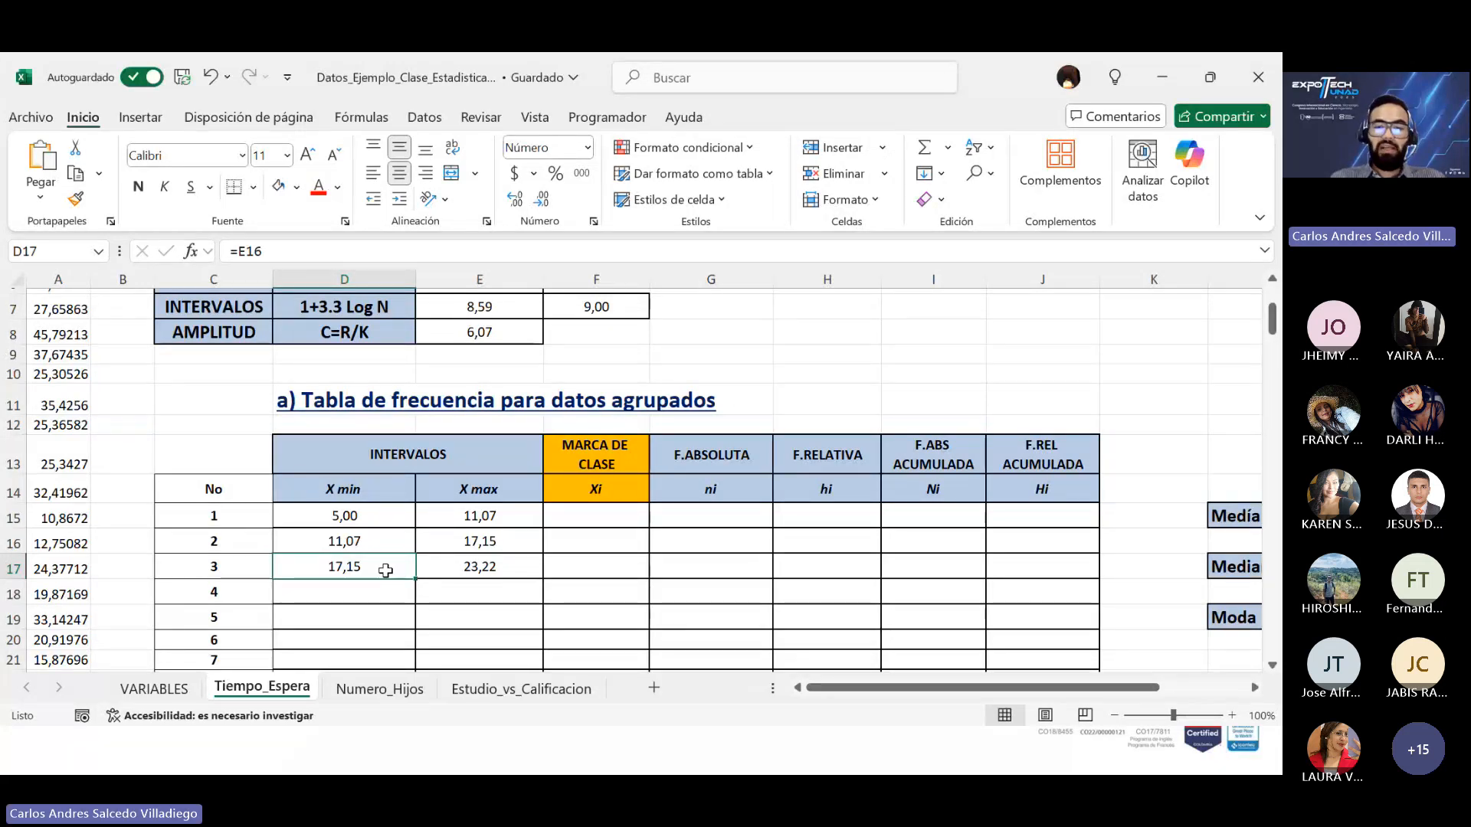
pyautogui.click(334, 594)
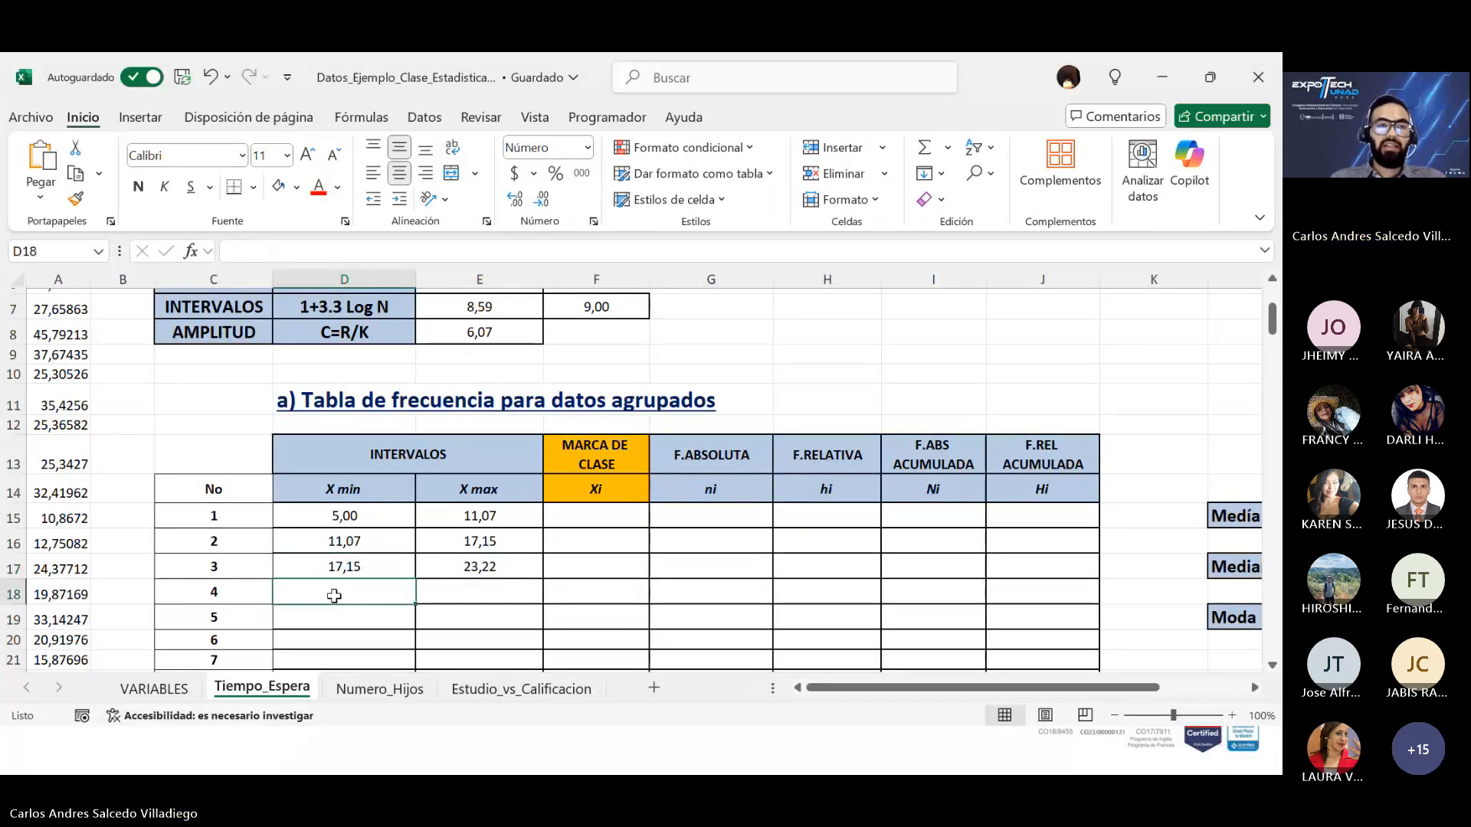
pyautogui.write('=')
pyautogui.click(468, 571)
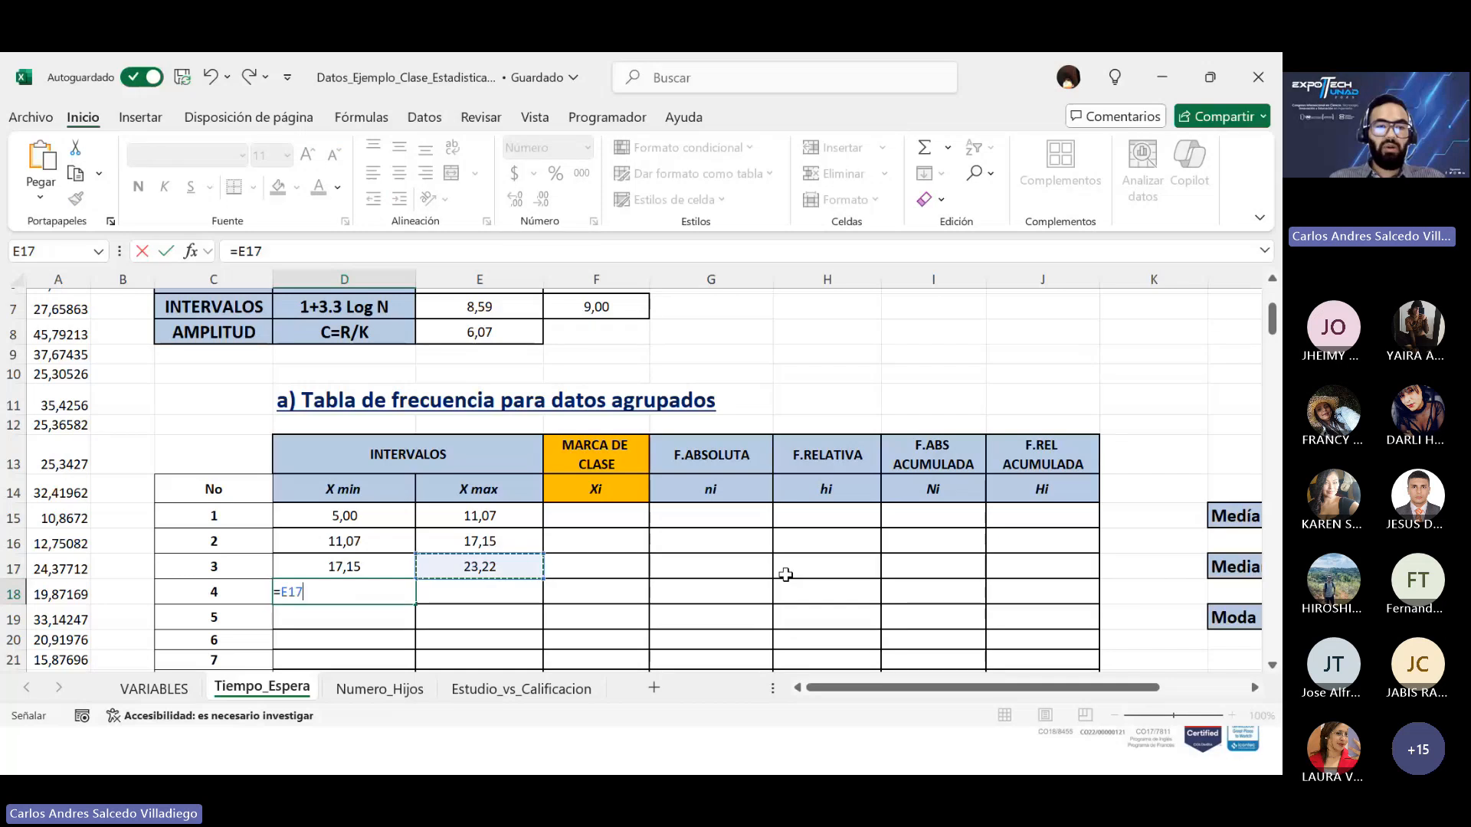
pyautogui.press('Return')
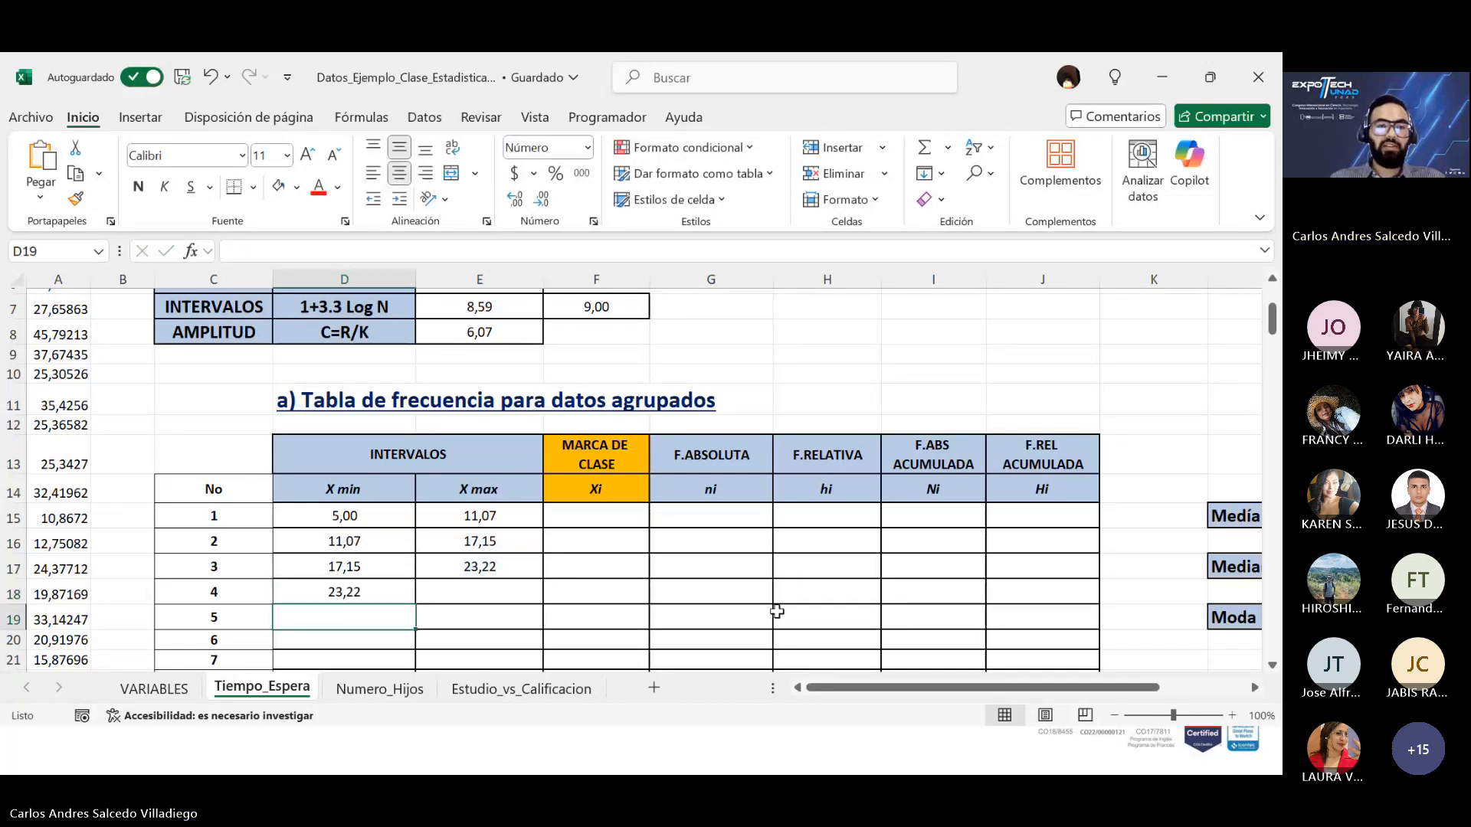
# Step: Fill the X min formulas from D17:D18 down to D23, the row of interval 9
pyautogui.moveTo(386, 568); pyautogui.dragTo(403, 594)
pyautogui.scroll(-2, 406, 594)
pyautogui.moveTo(415, 488); pyautogui.dragTo(410, 584)
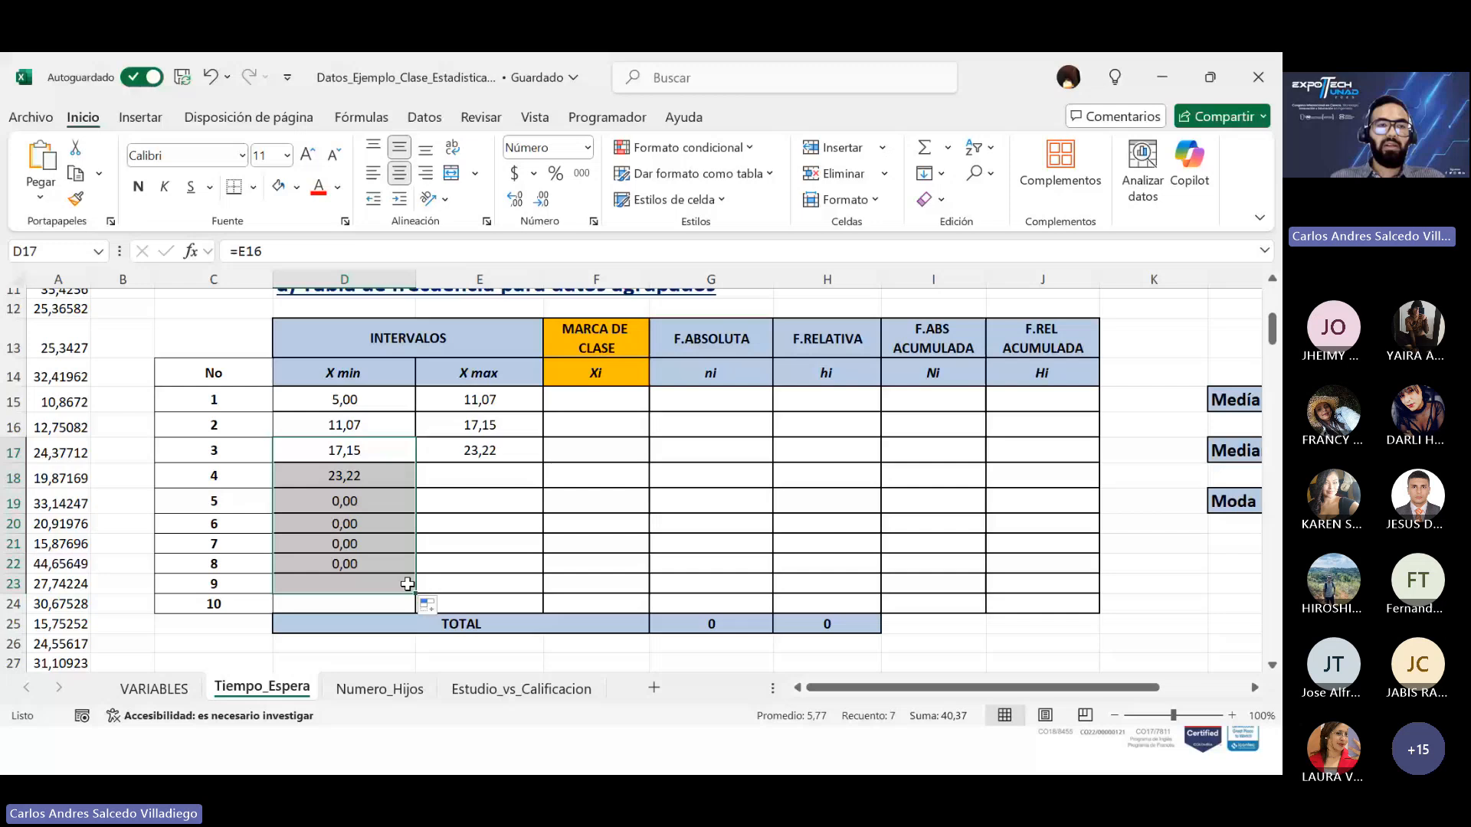
pyautogui.click(400, 496)
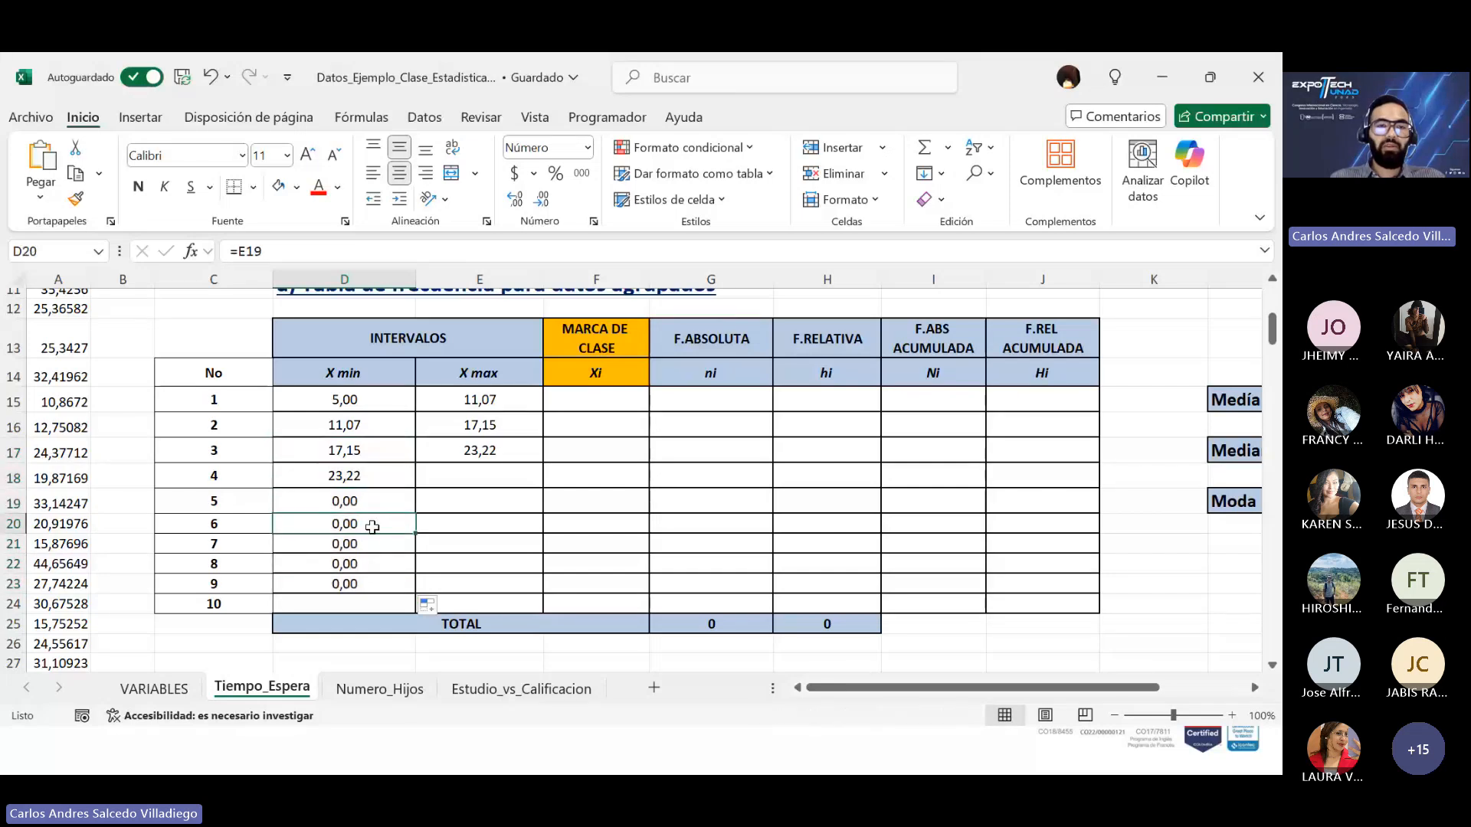
# Step: Fill the X max formula from E17 down to E23, the row of interval 9
pyautogui.click(519, 451)
pyautogui.moveTo(544, 459); pyautogui.dragTo(528, 595)
pyautogui.click(610, 539)
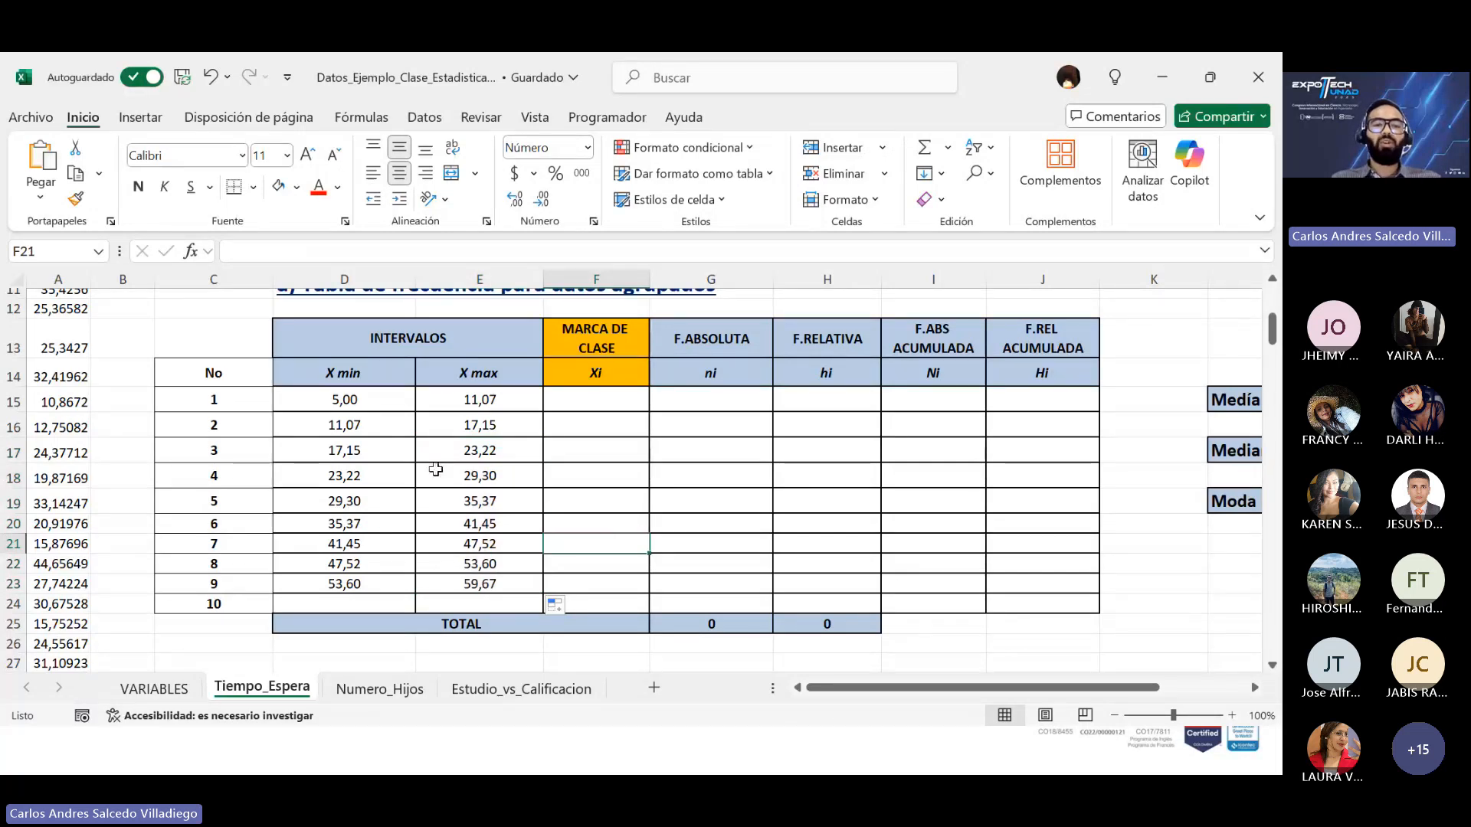
# Step: Compare the interval limits in the grouped frequency table with the X max, X min, range, intervals and amplitude values in the summary above
pyautogui.scroll(1, 426, 464)
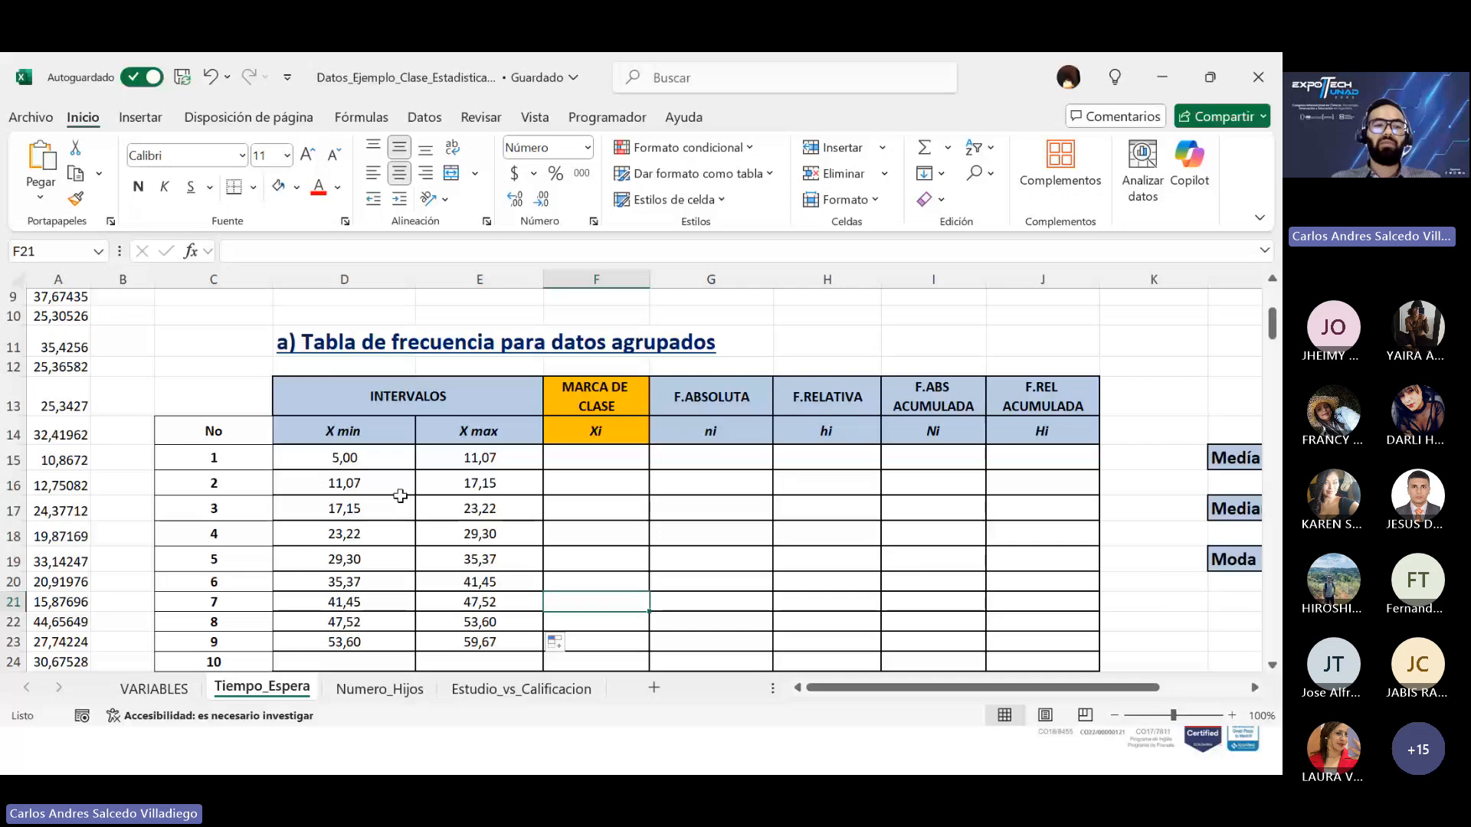
pyautogui.scroll(1, 342, 508)
pyautogui.scroll(-2, 217, 551)
pyautogui.scroll(1, 537, 383)
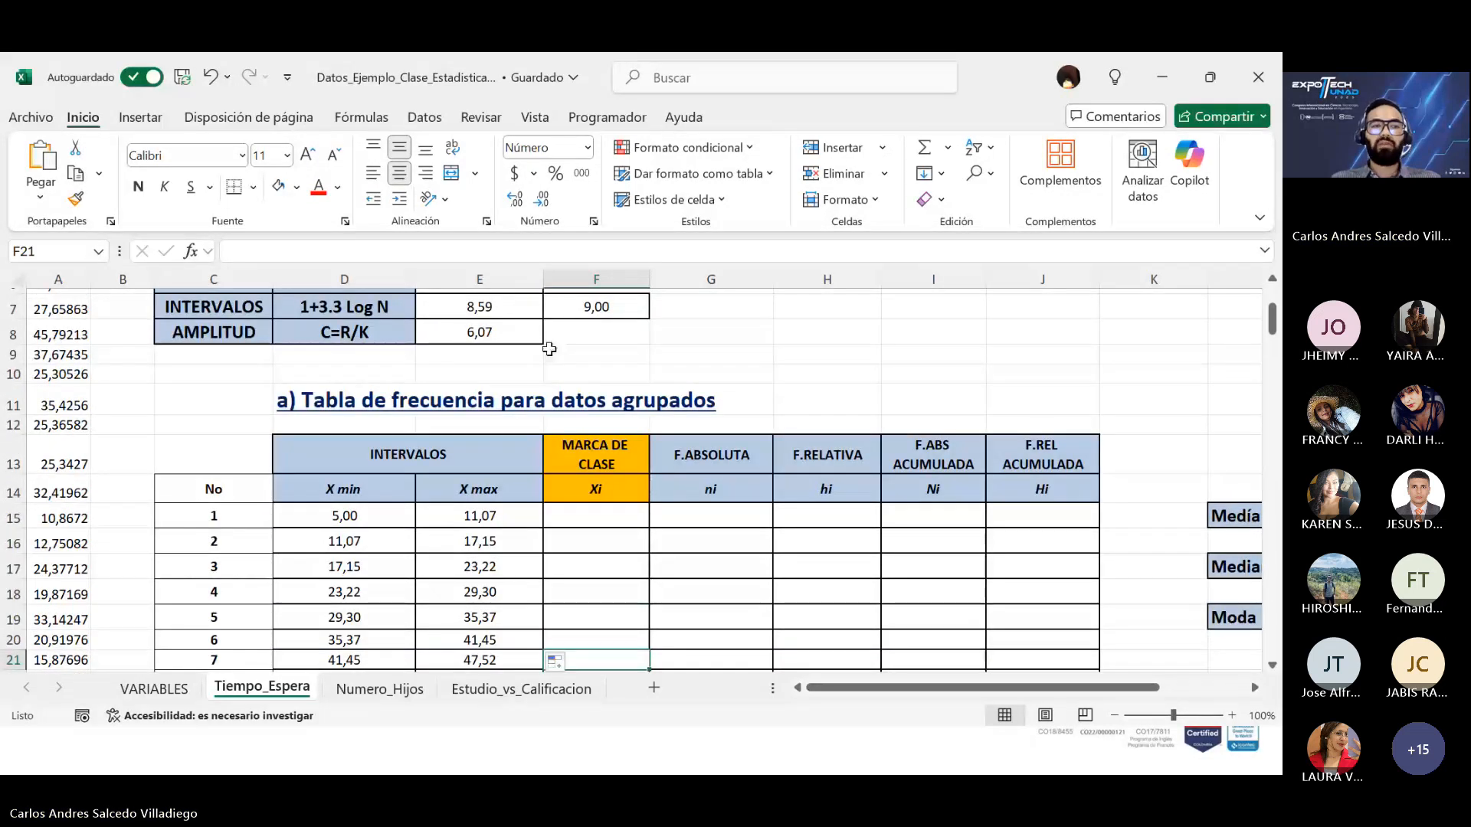
pyautogui.scroll(1, 590, 357)
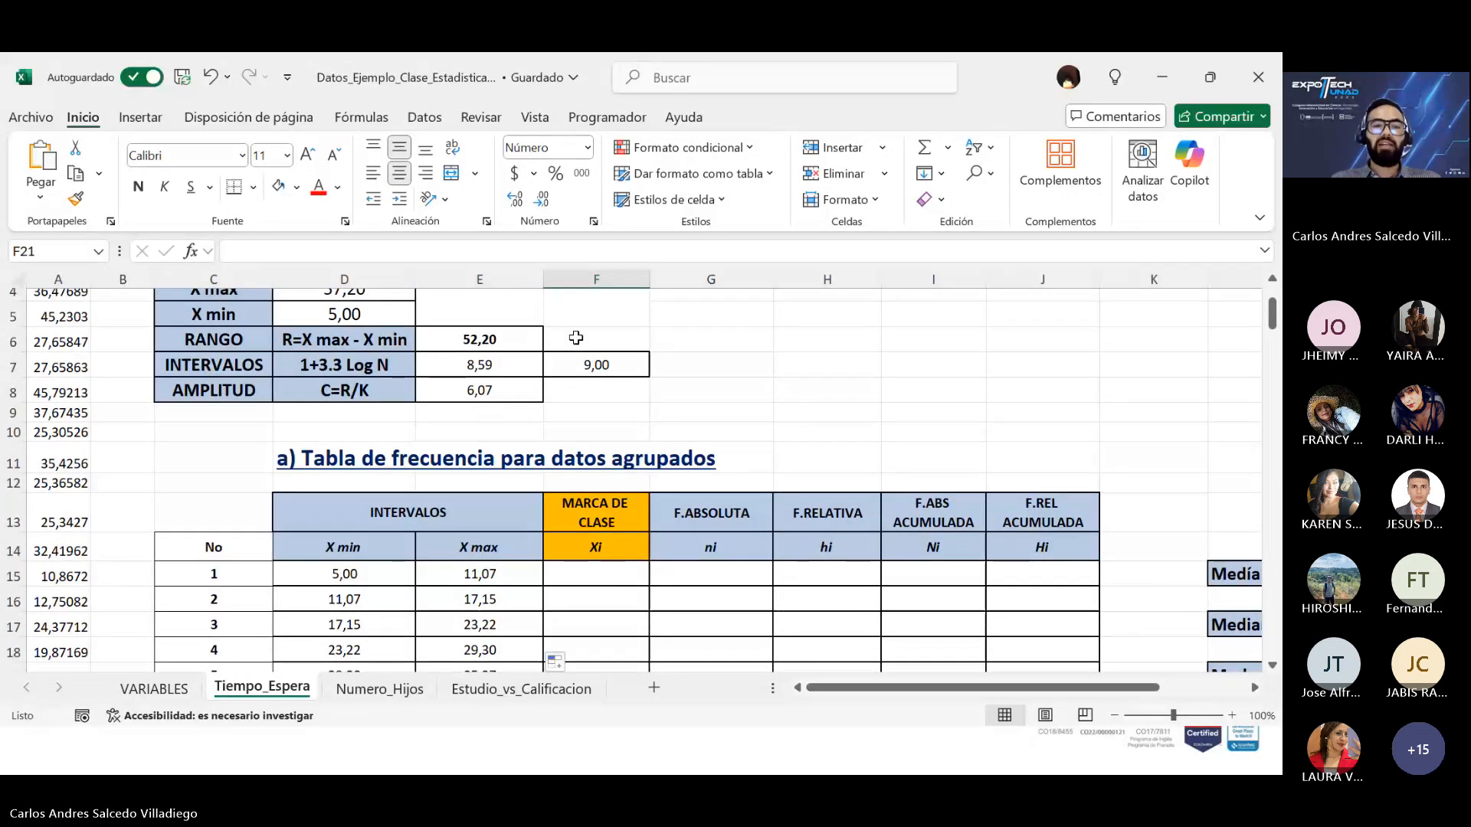
pyautogui.scroll(-2, 550, 517)
pyautogui.scroll(-1, 529, 552)
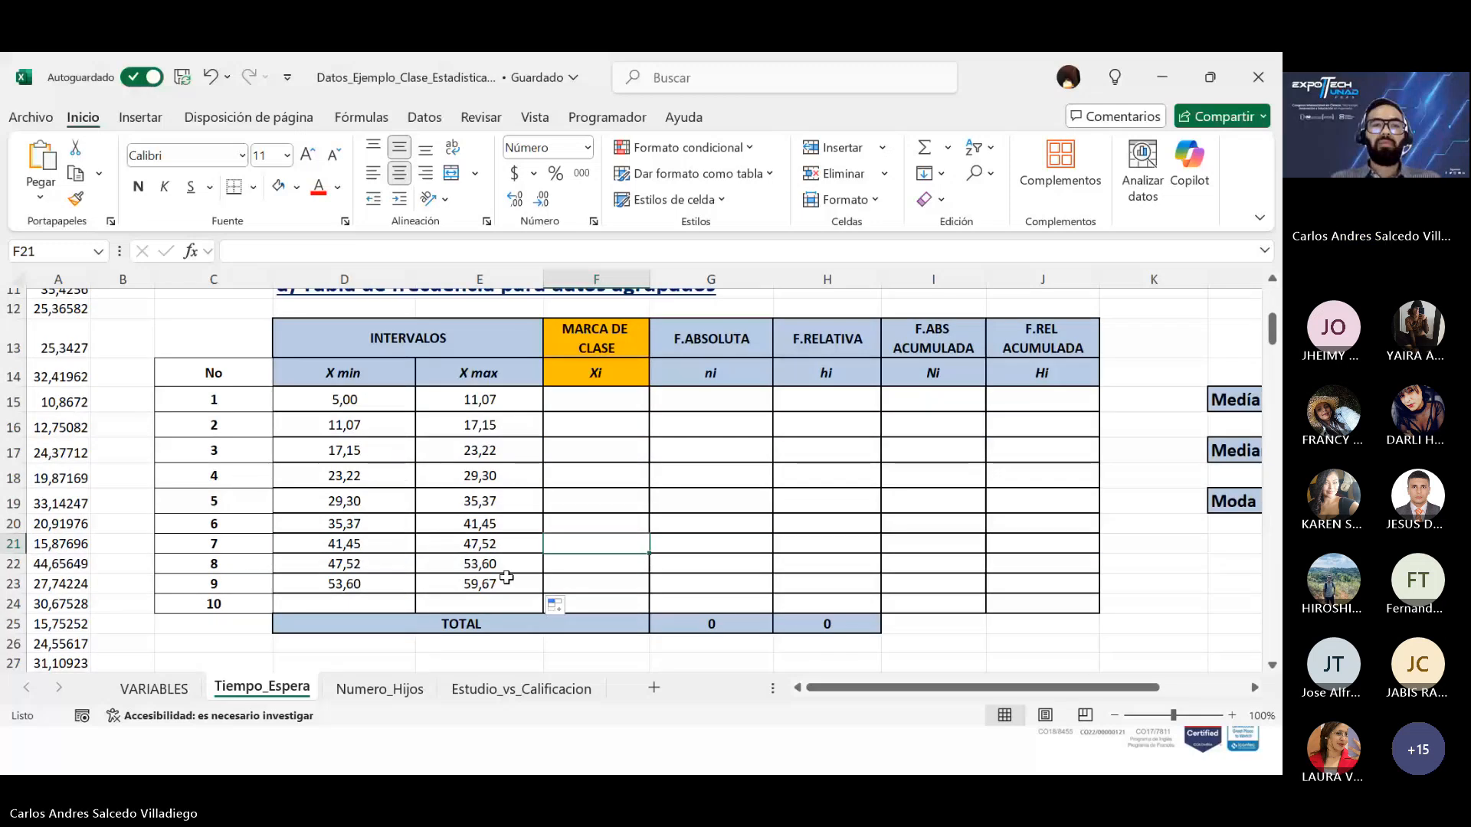
pyautogui.scroll(3, 501, 565)
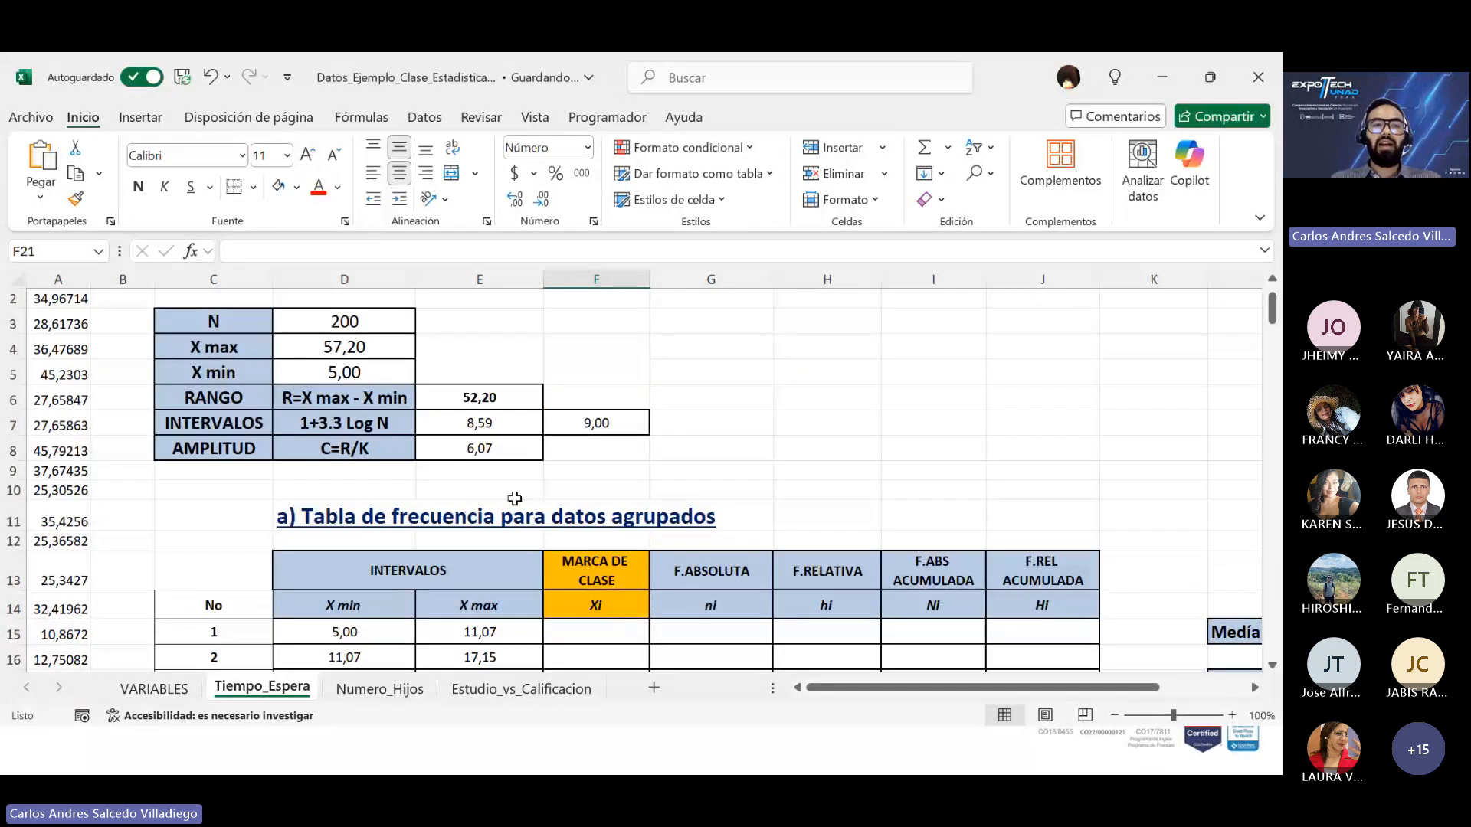
pyautogui.scroll(-4, 514, 499)
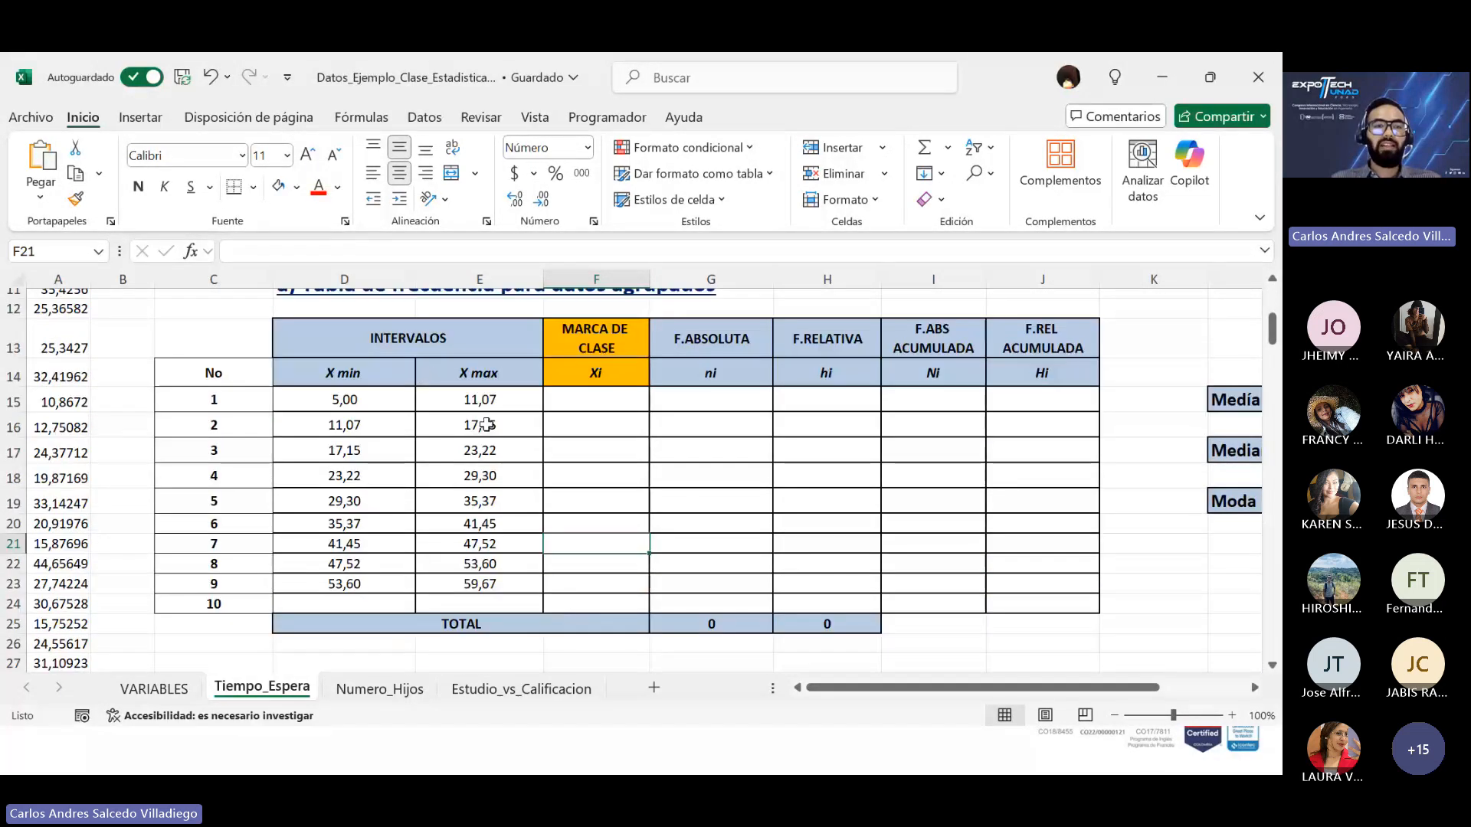
pyautogui.scroll(1, 487, 424)
pyautogui.scroll(2, 487, 424)
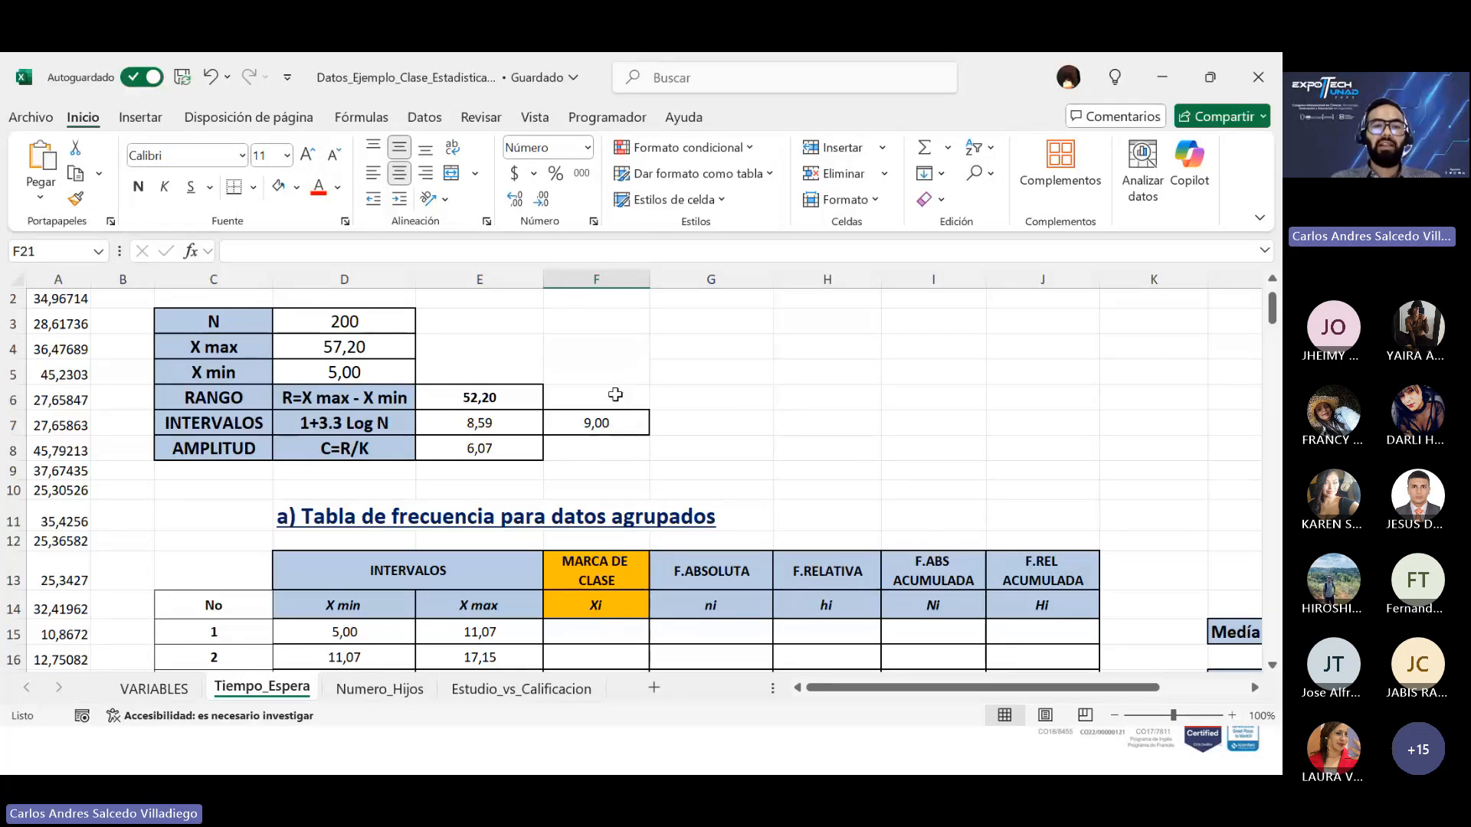
pyautogui.scroll(-3, 613, 392)
pyautogui.scroll(3, 367, 417)
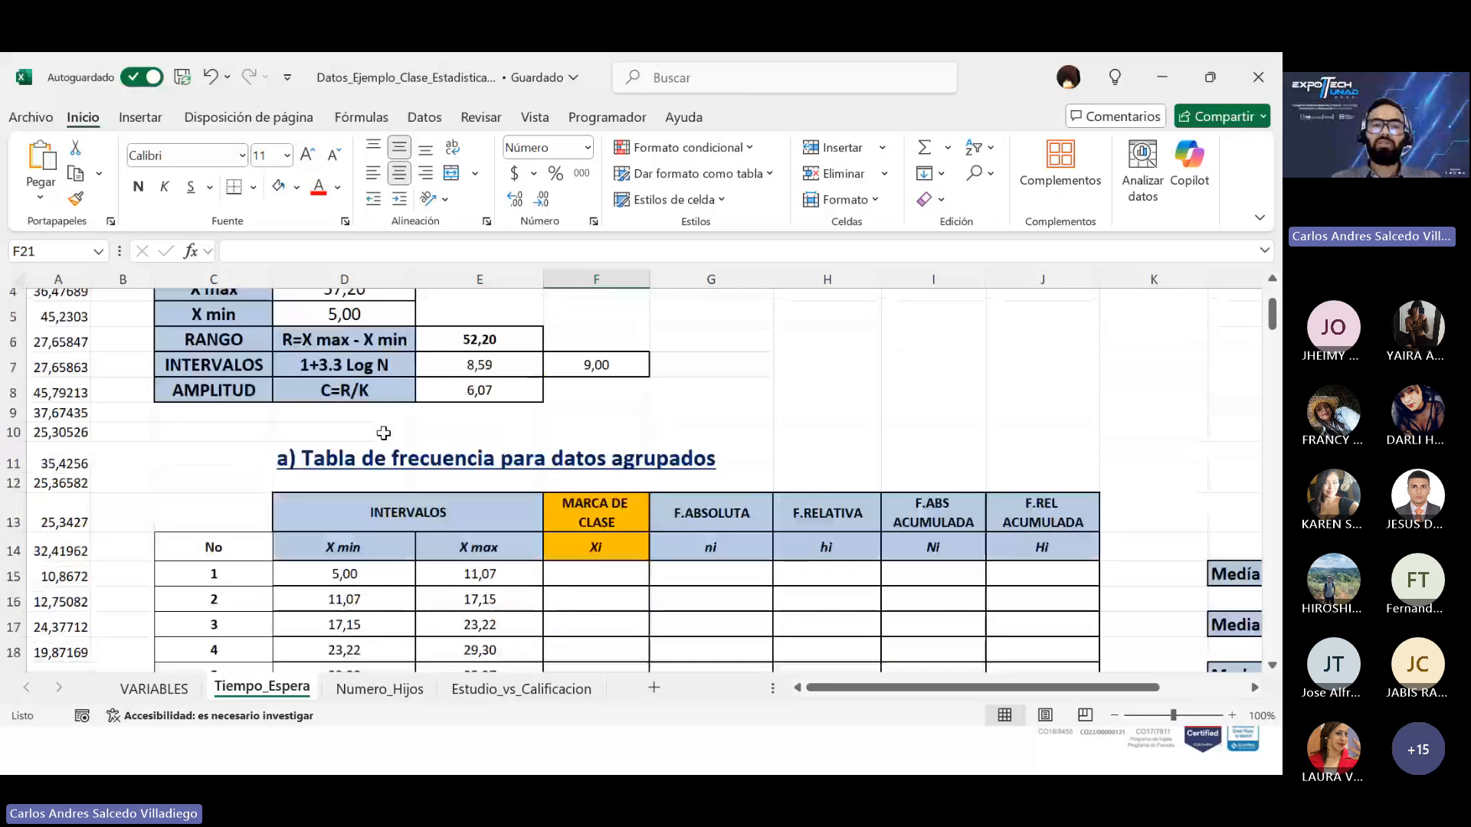
pyautogui.scroll(-1, 378, 437)
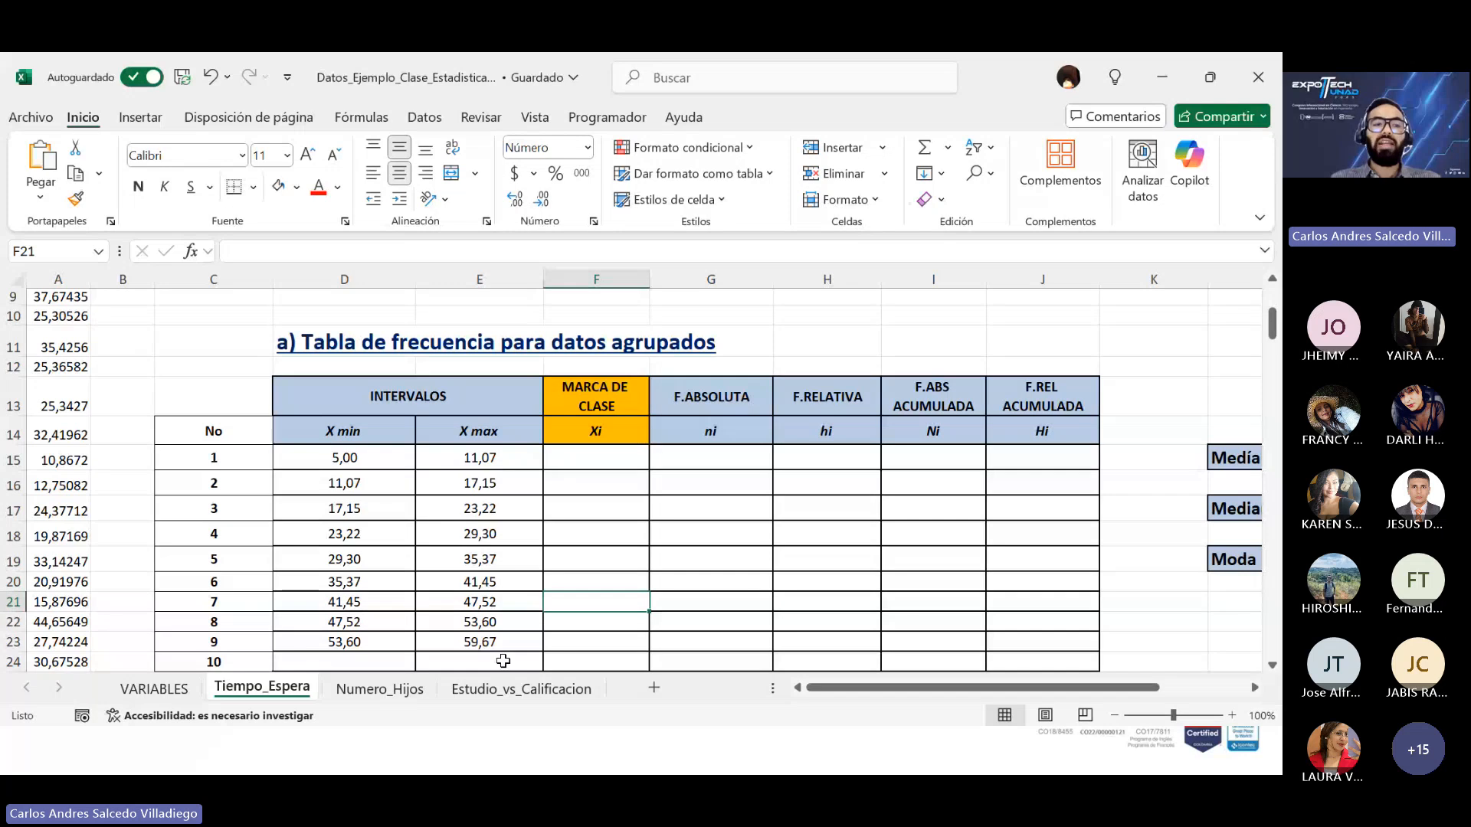
pyautogui.scroll(2, 528, 647)
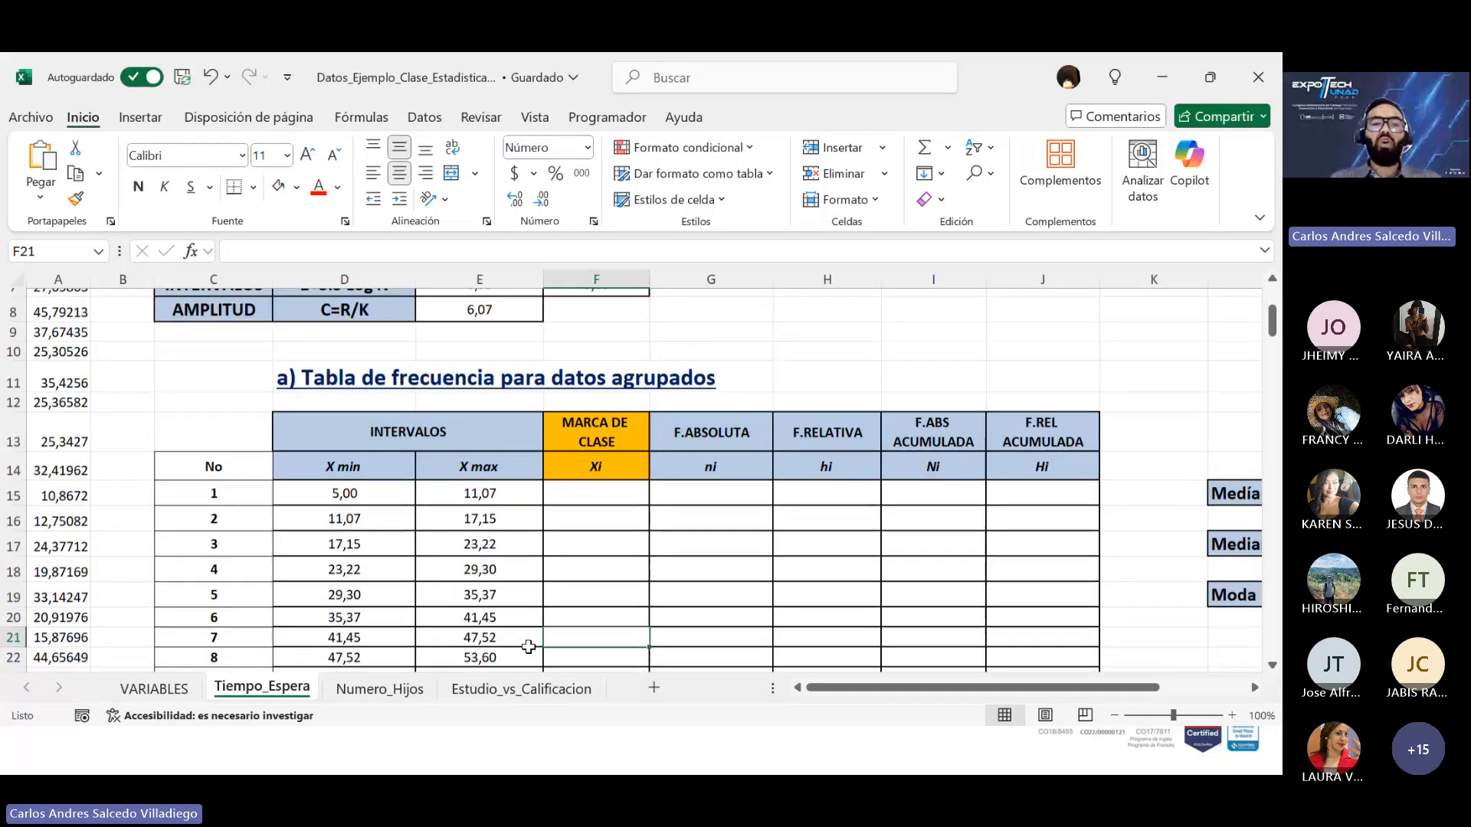
pyautogui.scroll(1, 531, 643)
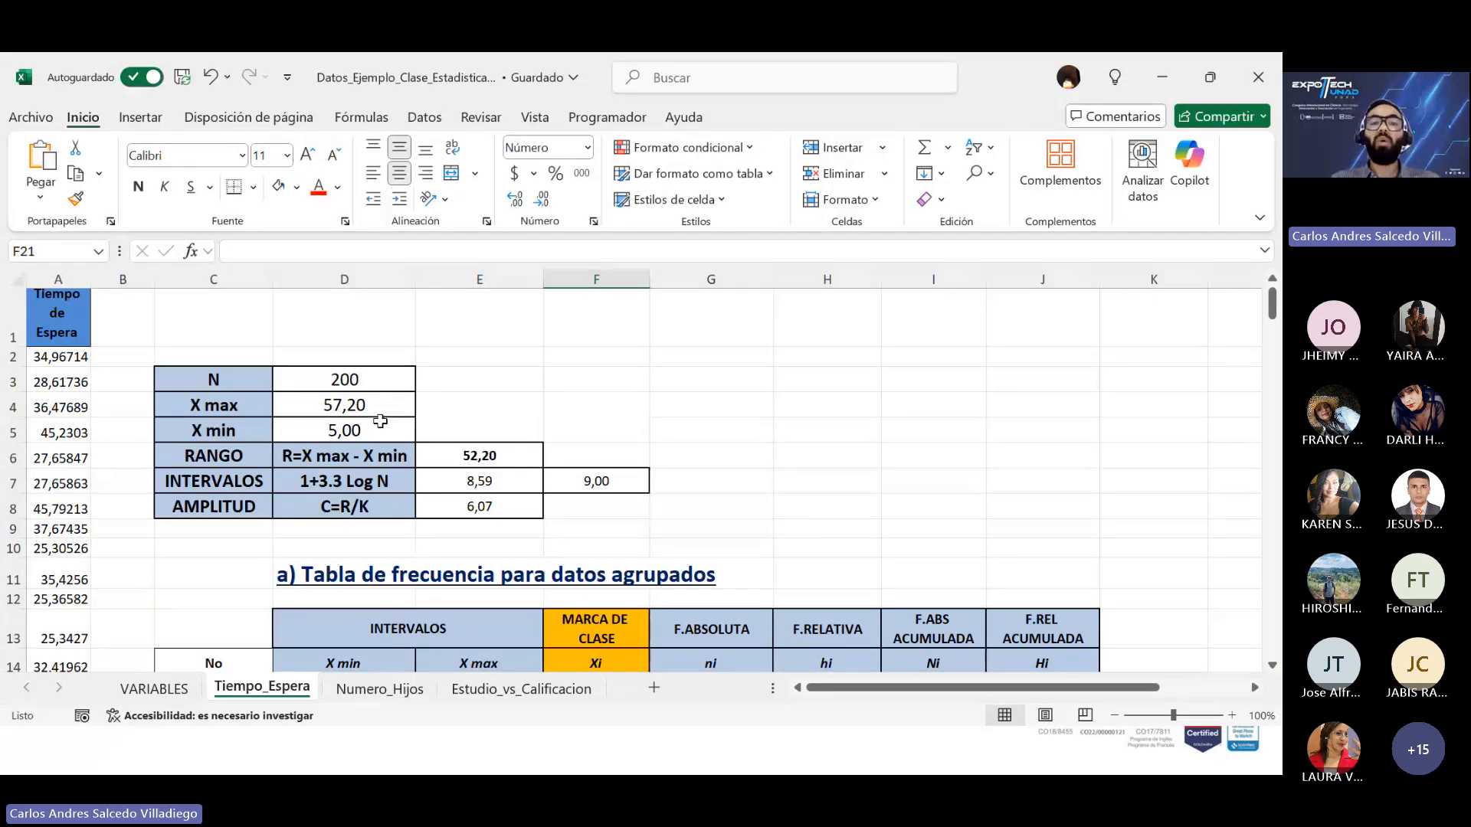
pyautogui.scroll(-1, 380, 421)
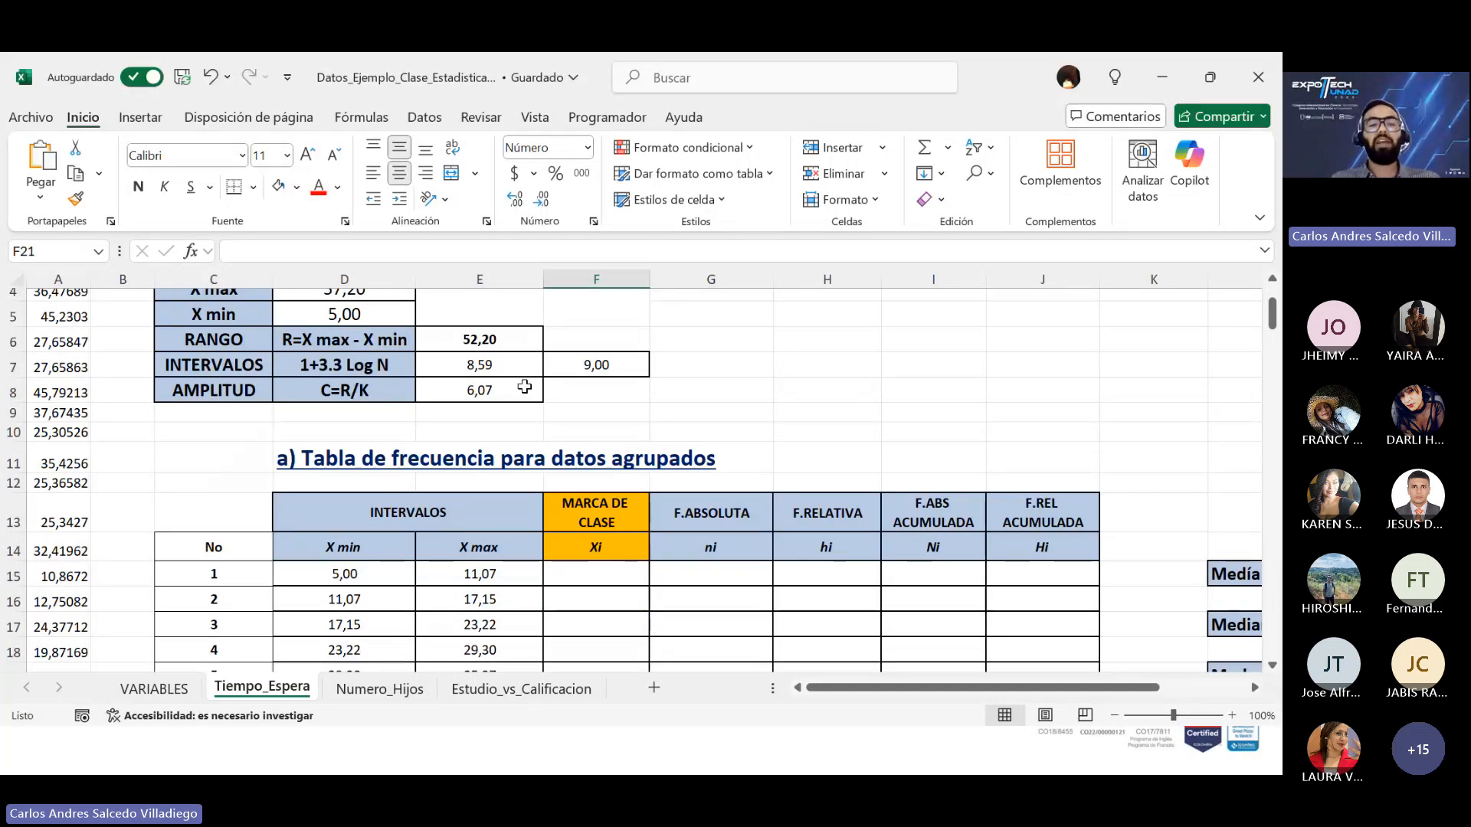
pyautogui.scroll(1, 481, 407)
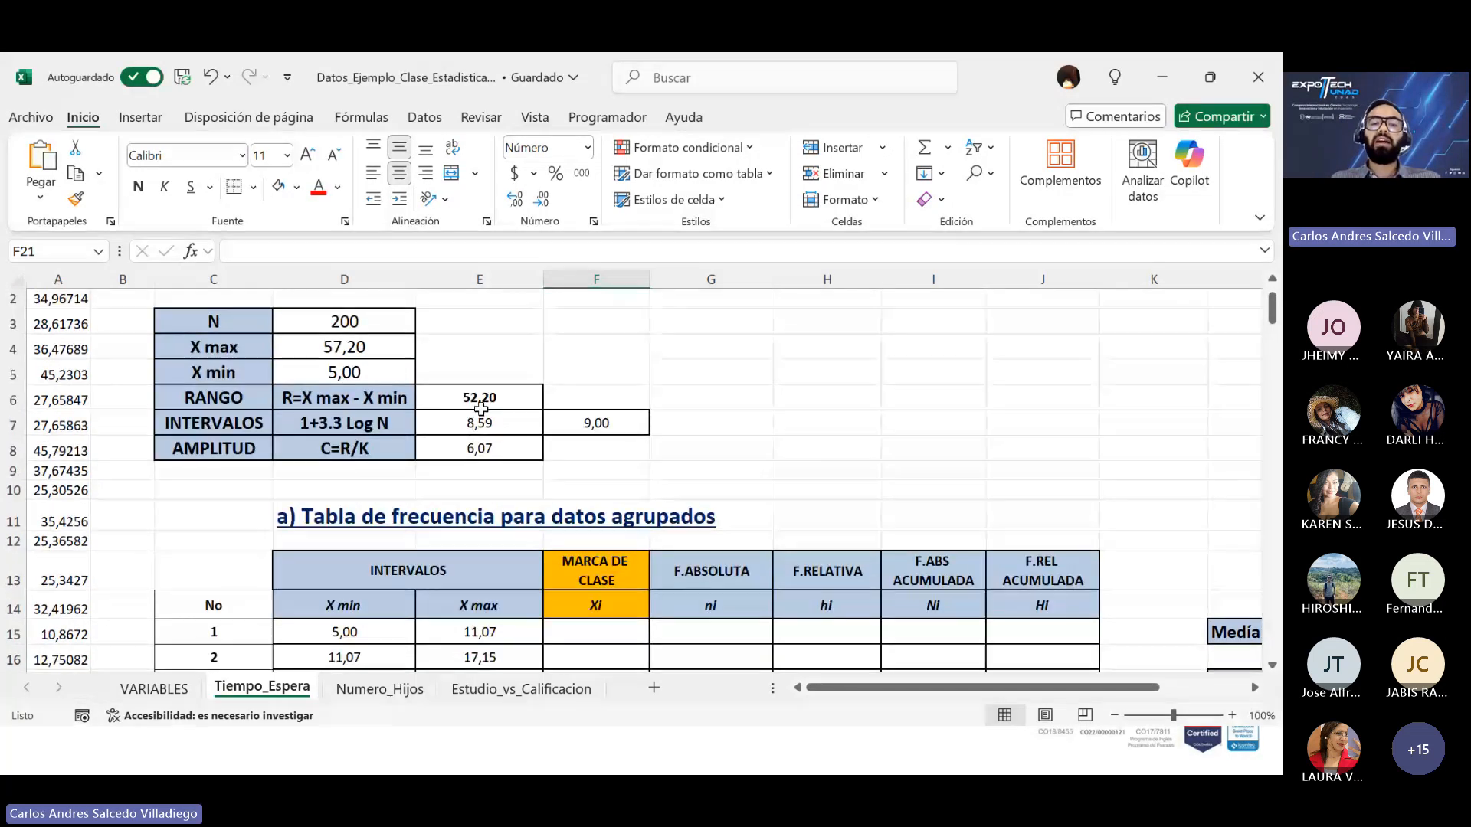
pyautogui.scroll(-3, 536, 460)
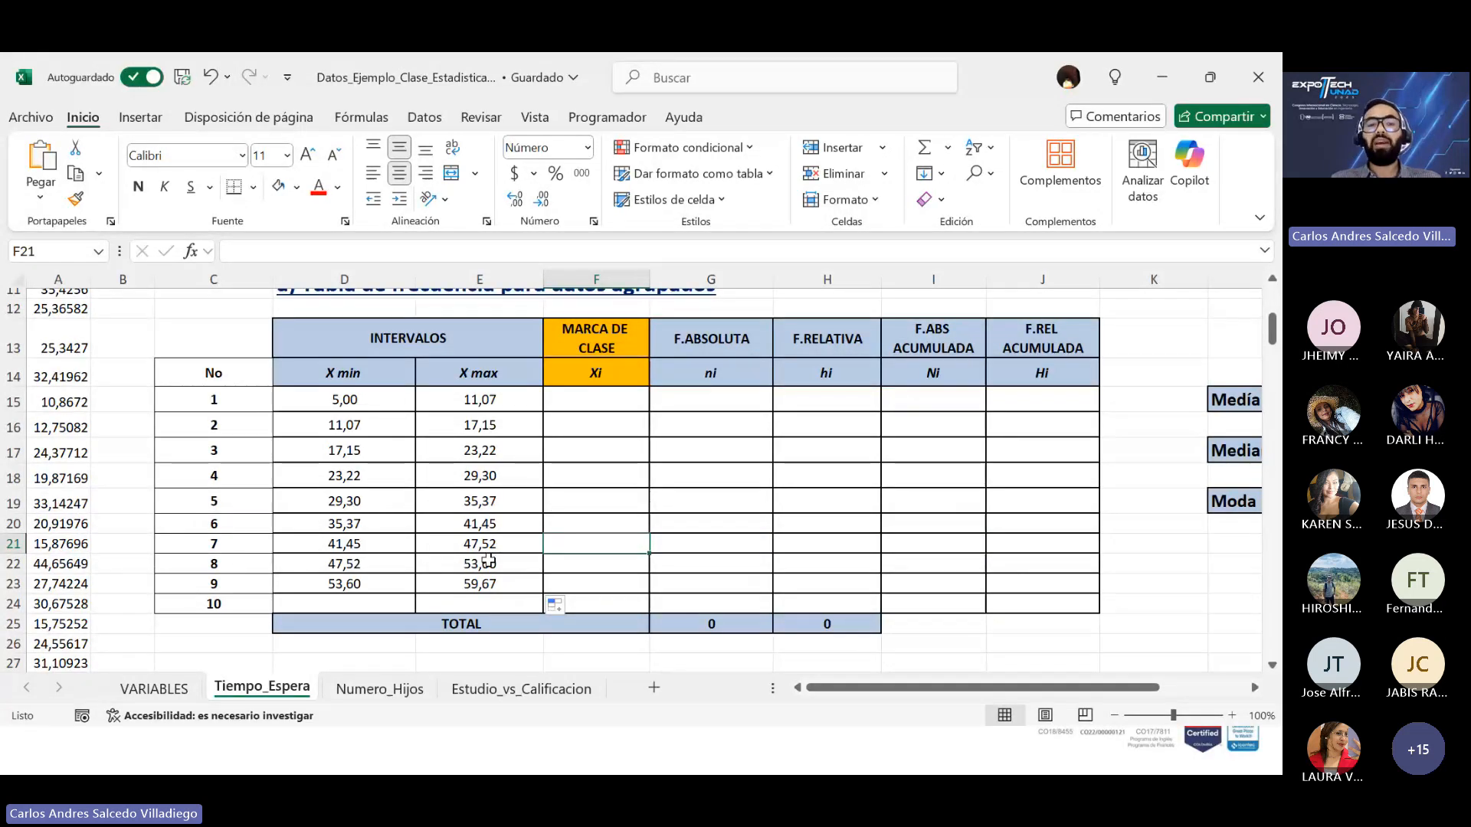
pyautogui.scroll(3, 488, 561)
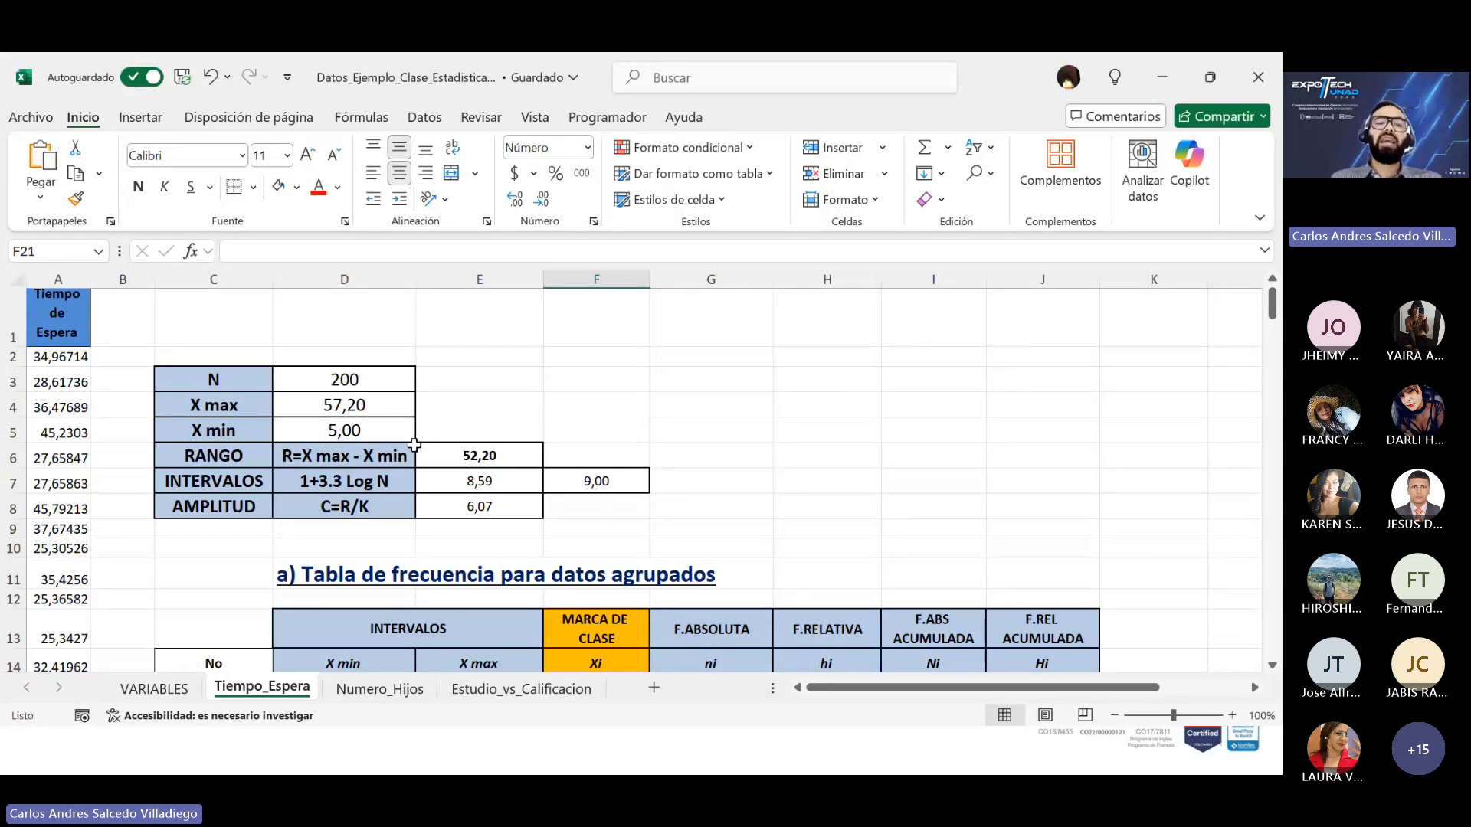
pyautogui.scroll(-2, 415, 444)
pyautogui.scroll(-2, 473, 456)
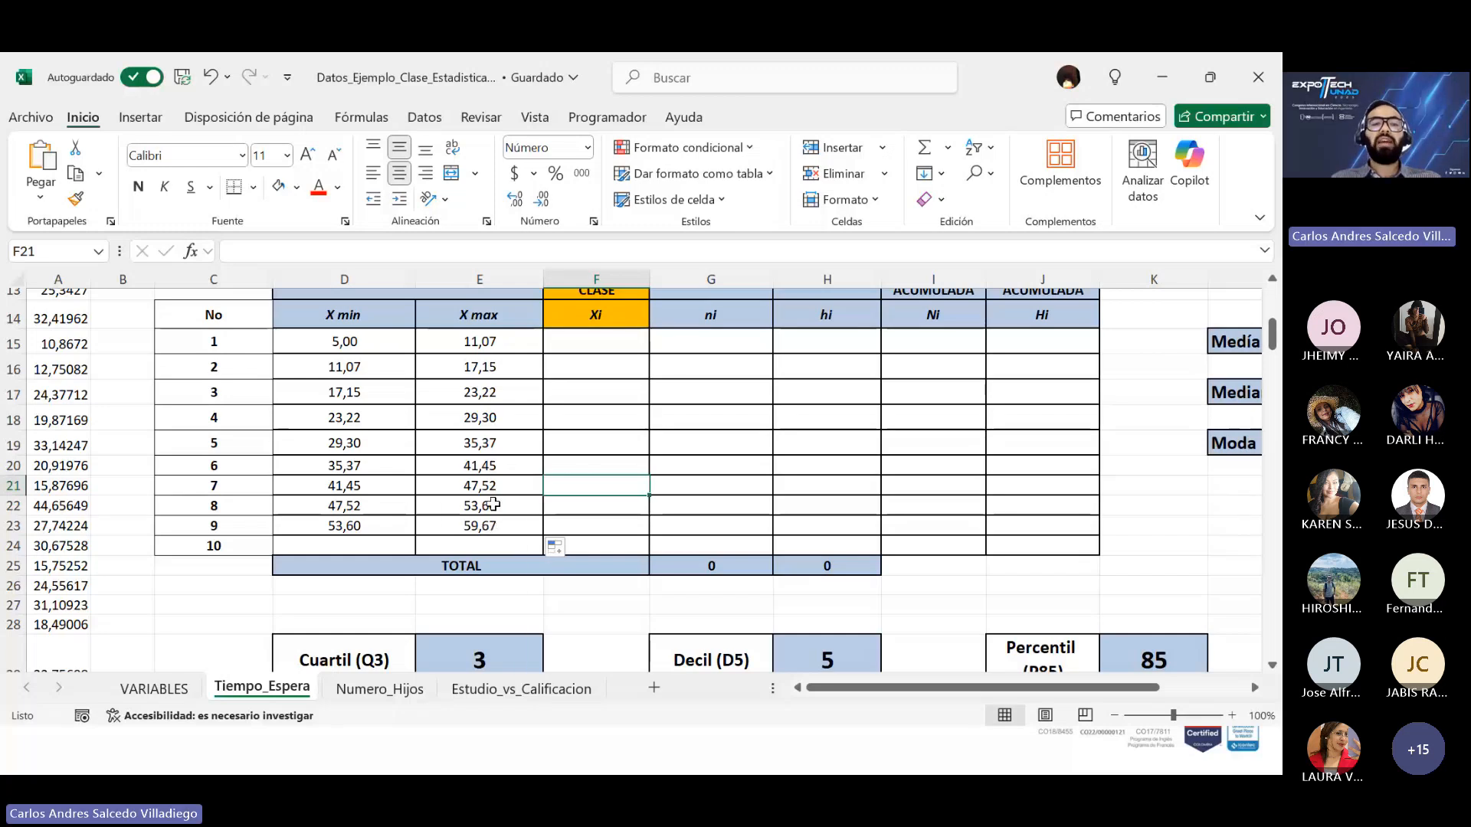
pyautogui.scroll(3, 502, 519)
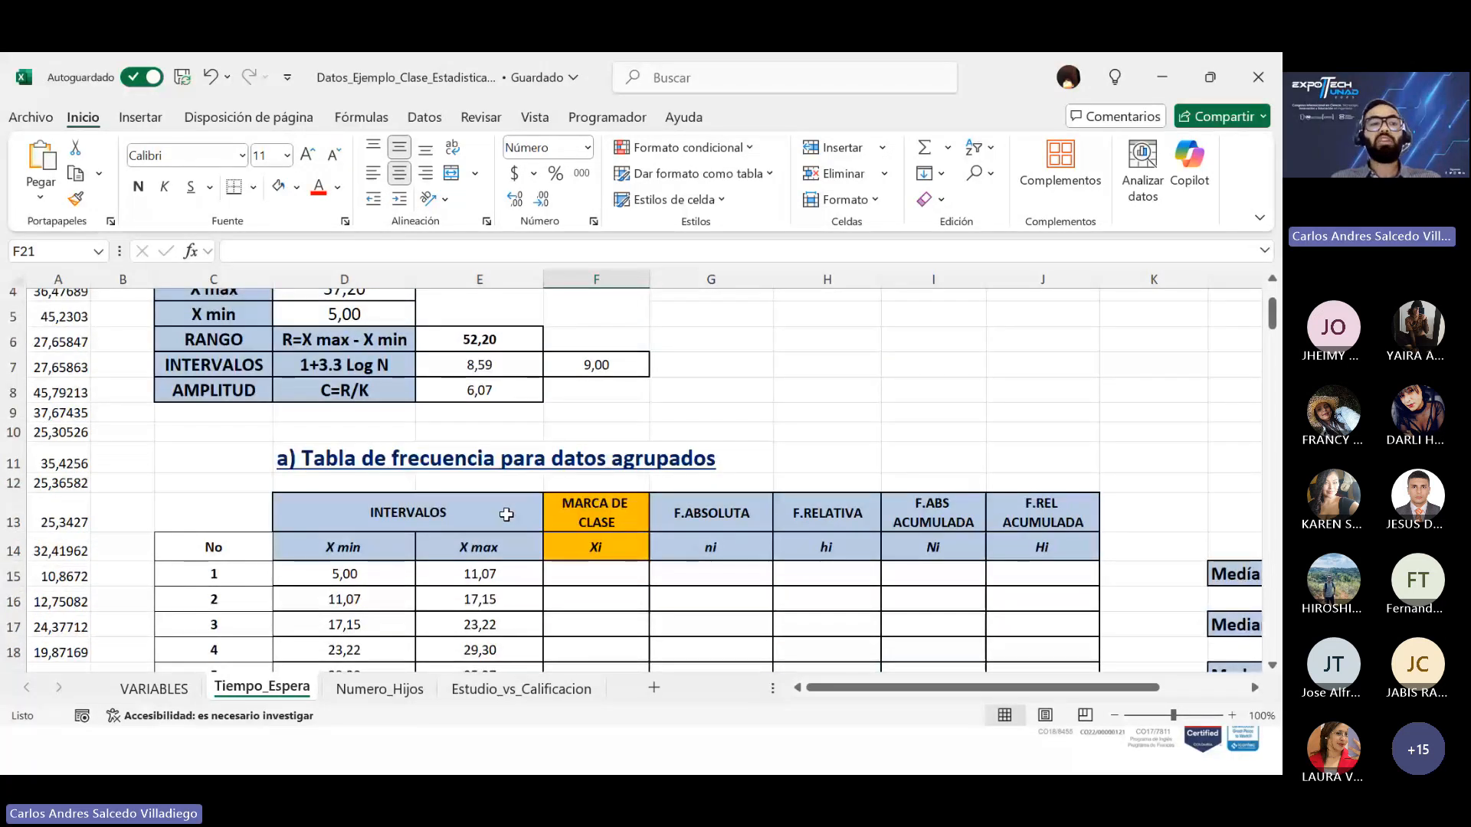
pyautogui.scroll(1, 475, 429)
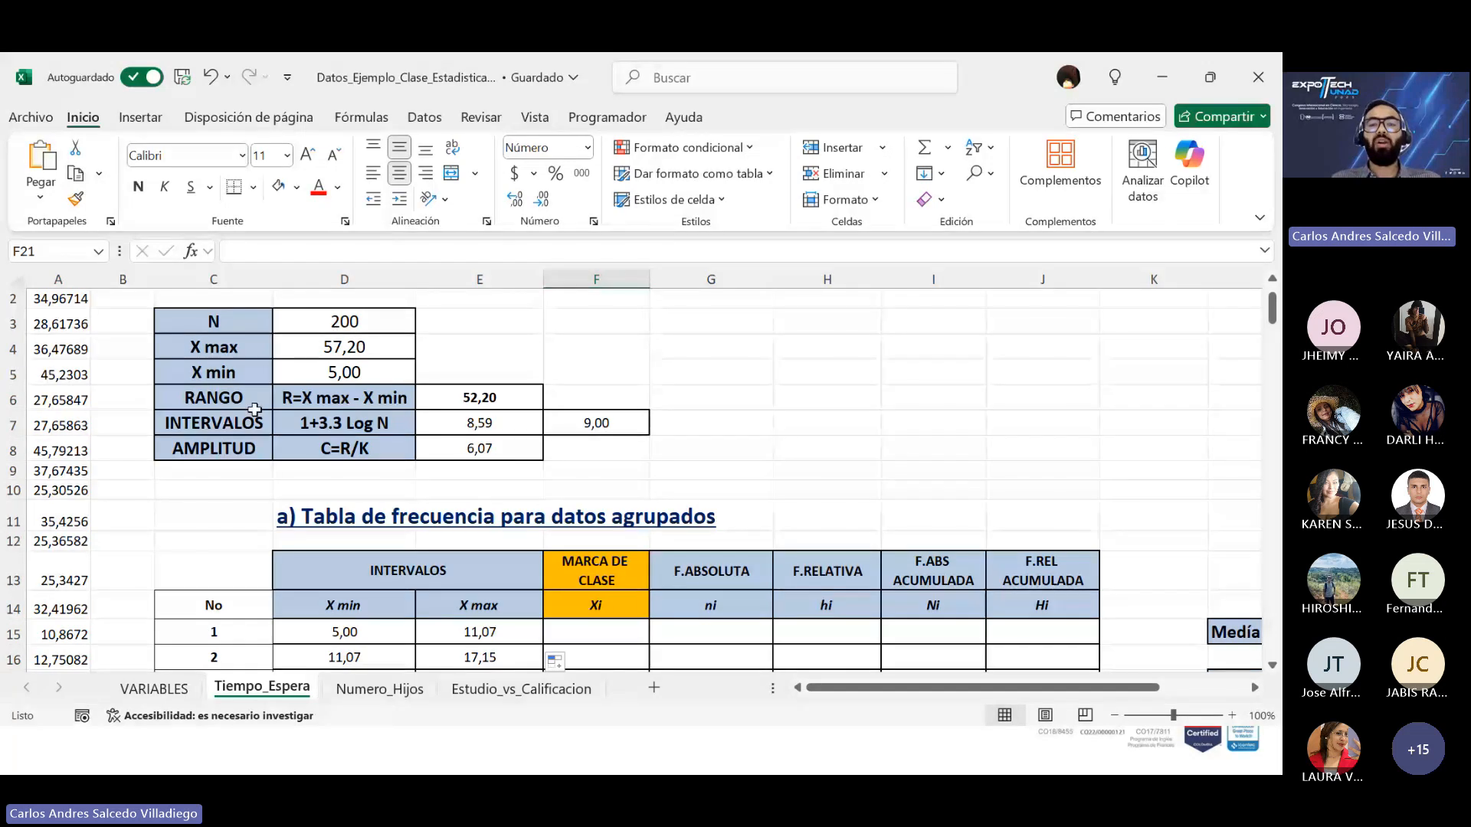
pyautogui.scroll(-3, 272, 436)
pyautogui.scroll(2, 351, 553)
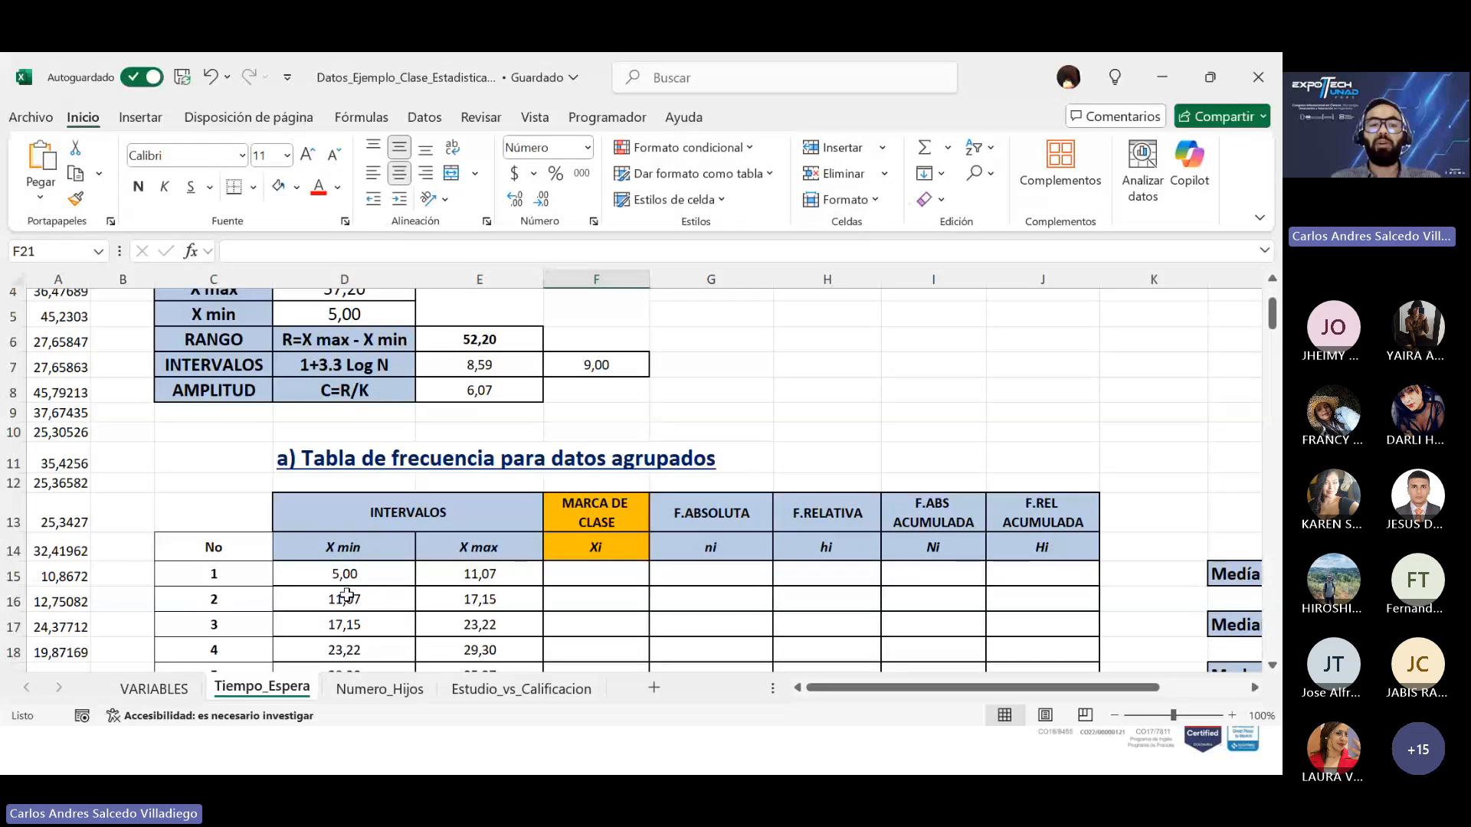
pyautogui.scroll(-2, 449, 560)
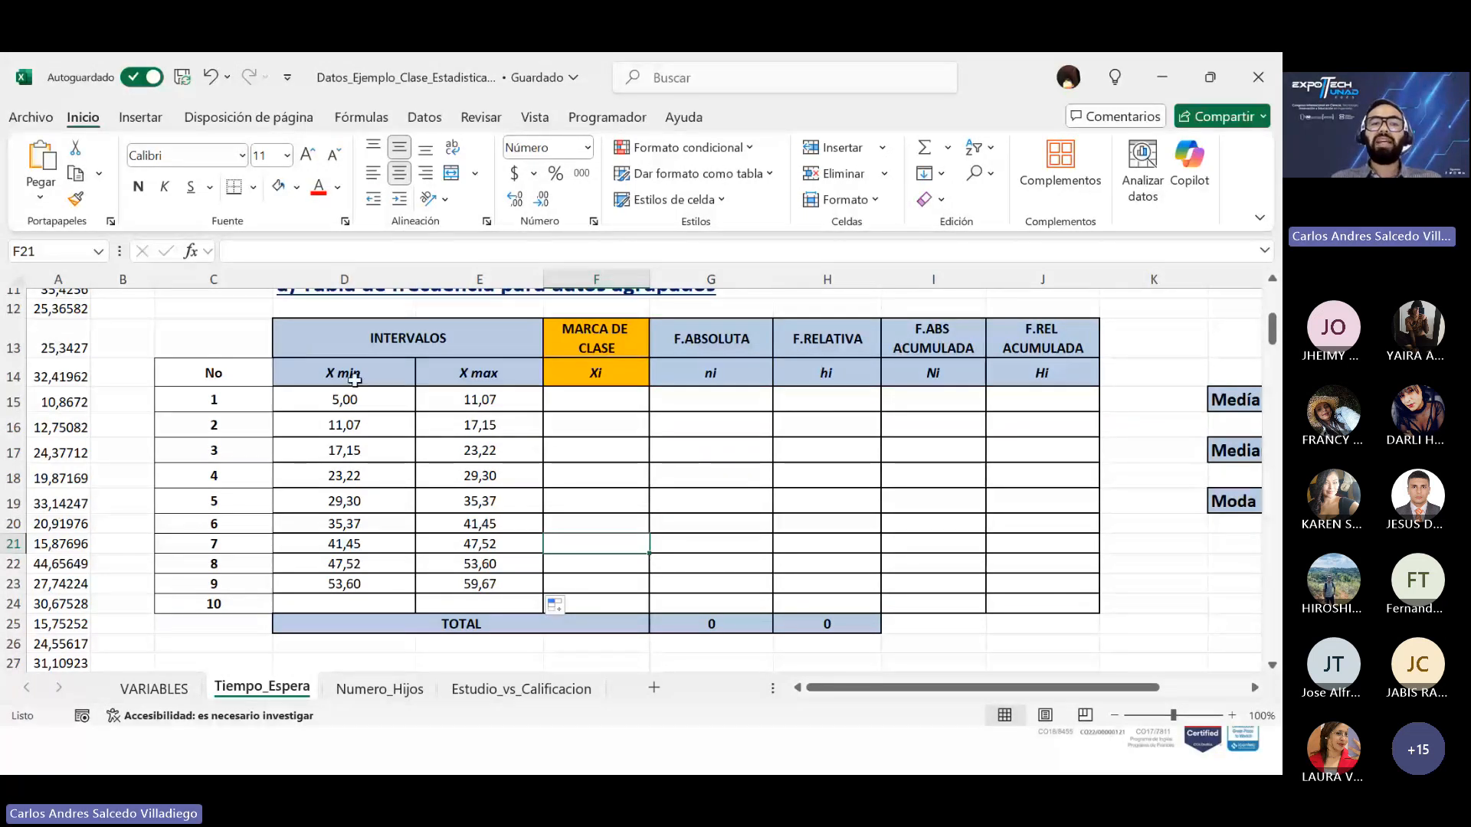
pyautogui.scroll(3, 355, 380)
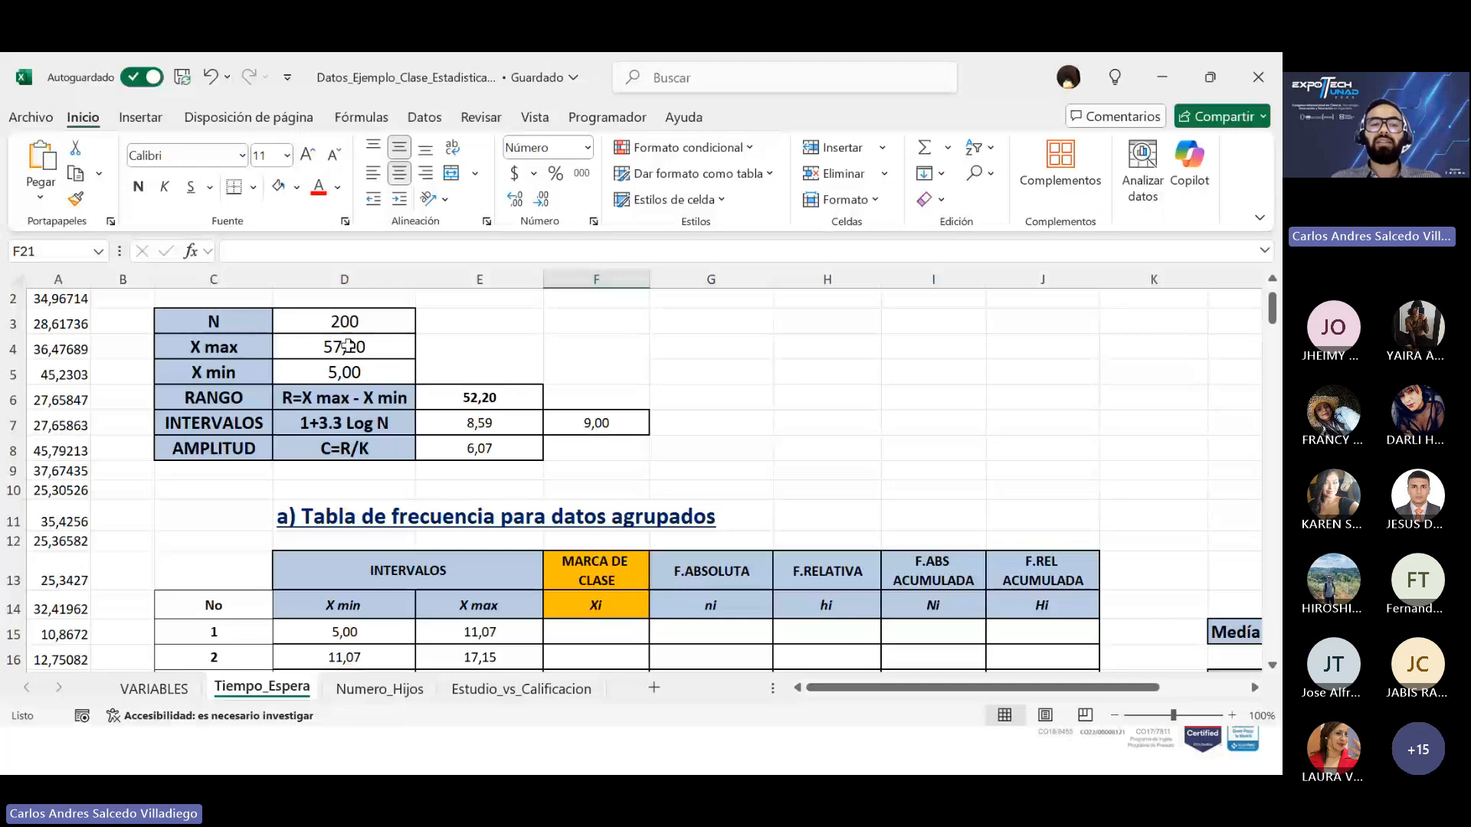
pyautogui.scroll(-3, 485, 595)
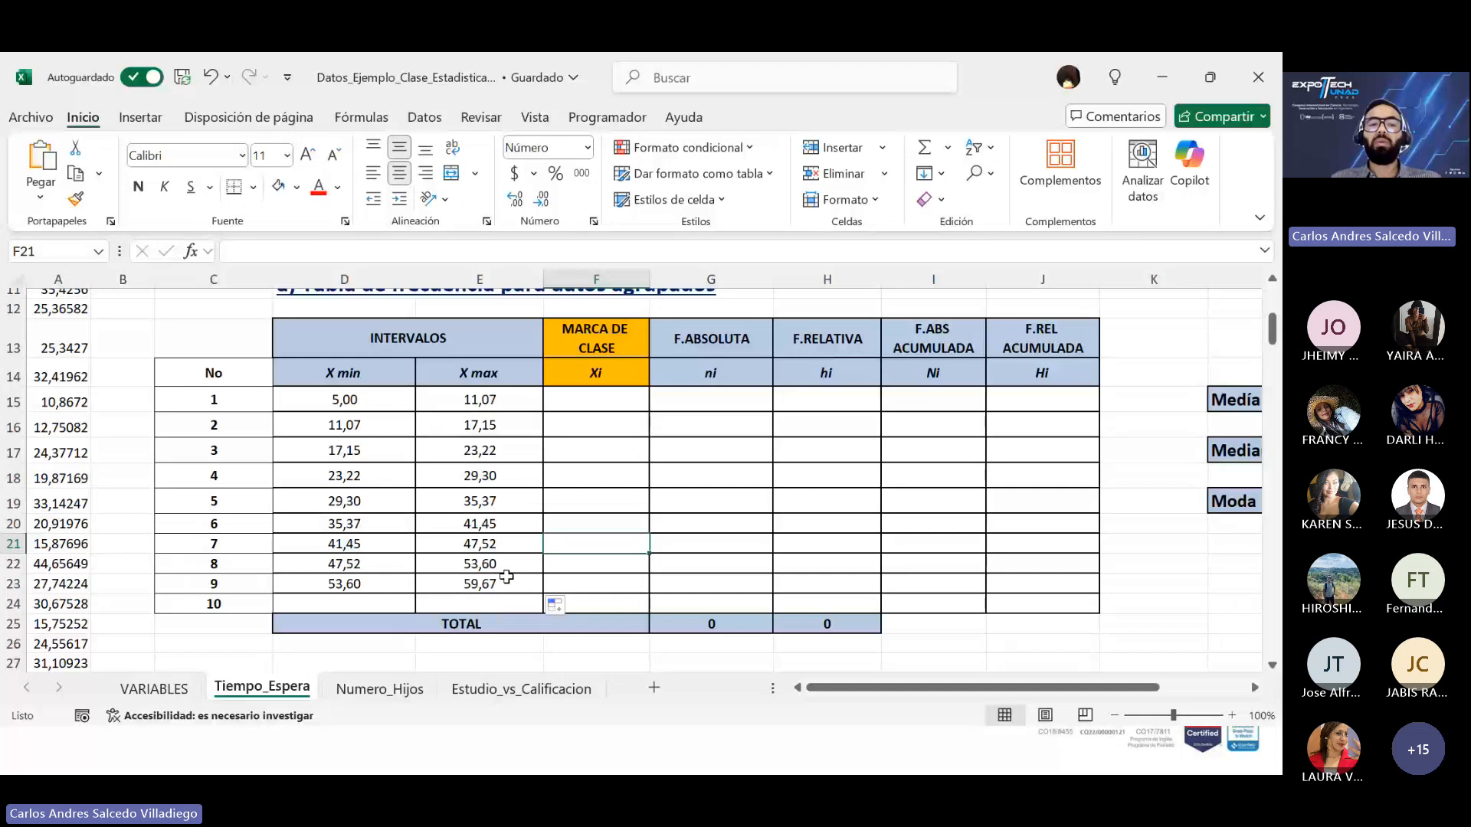
pyautogui.scroll(3, 498, 570)
pyautogui.scroll(1, 429, 475)
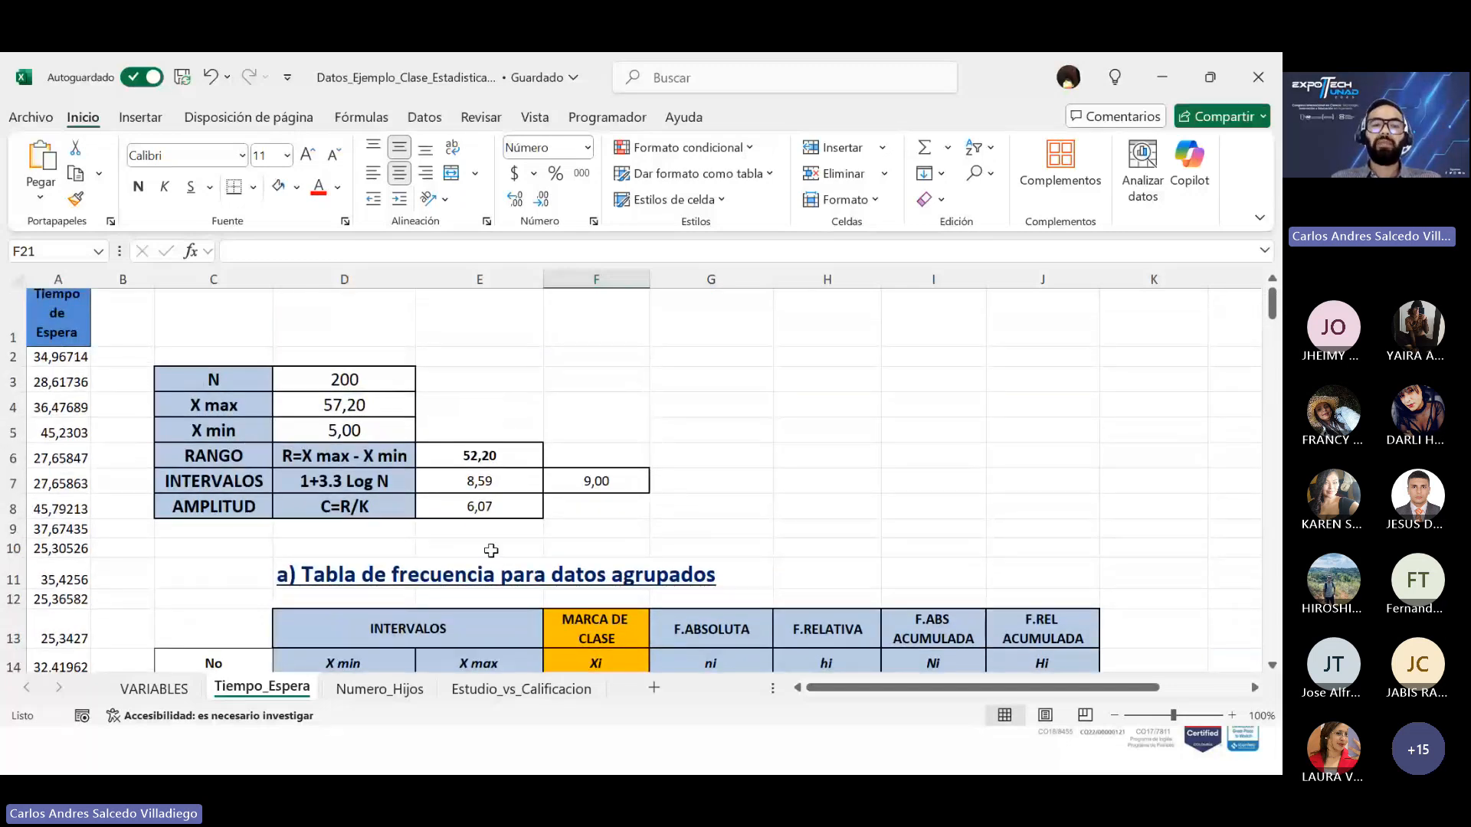
pyautogui.scroll(-3, 491, 551)
pyautogui.scroll(3, 429, 528)
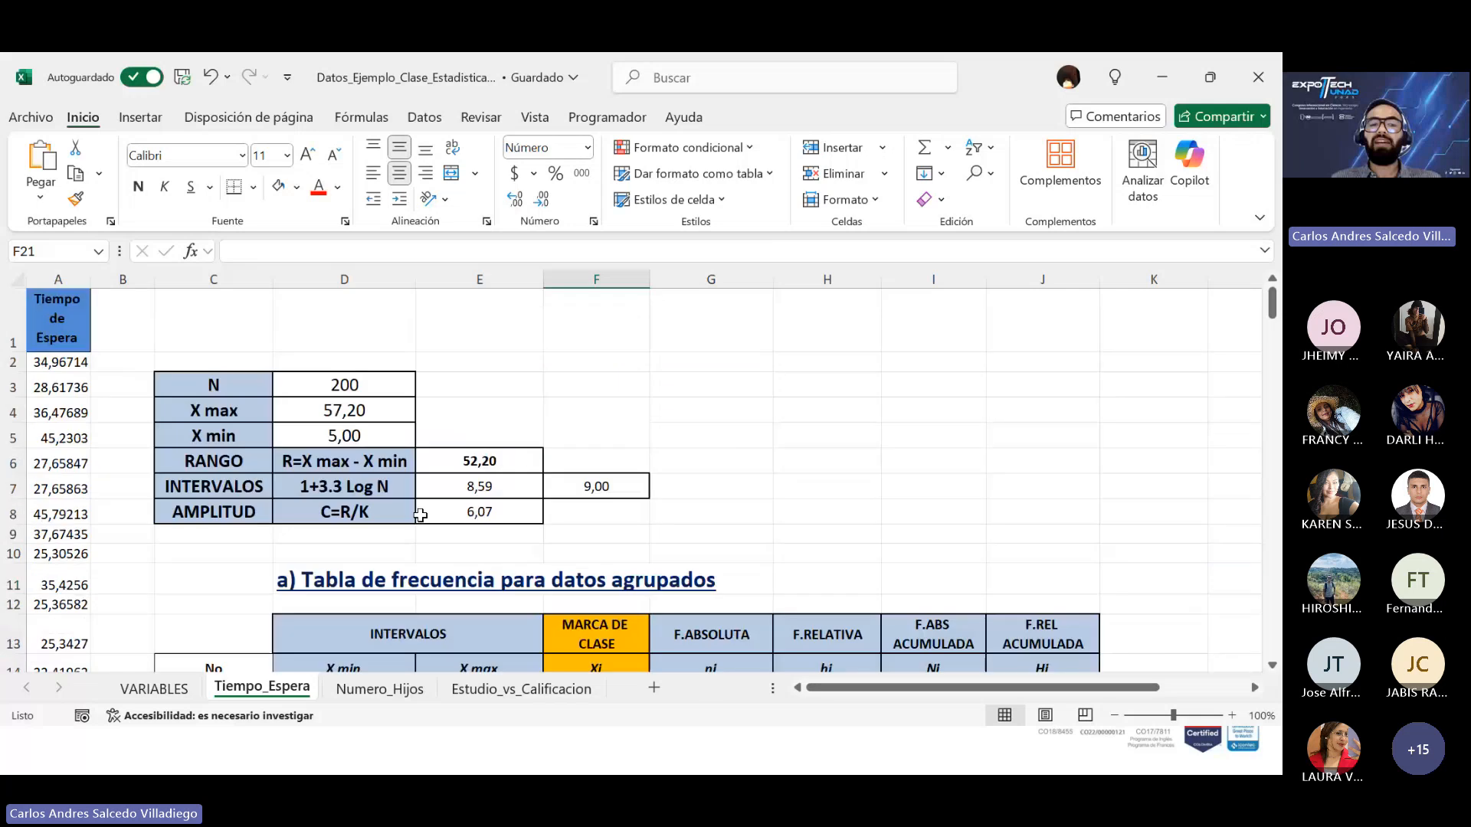
pyautogui.scroll(-3, 420, 515)
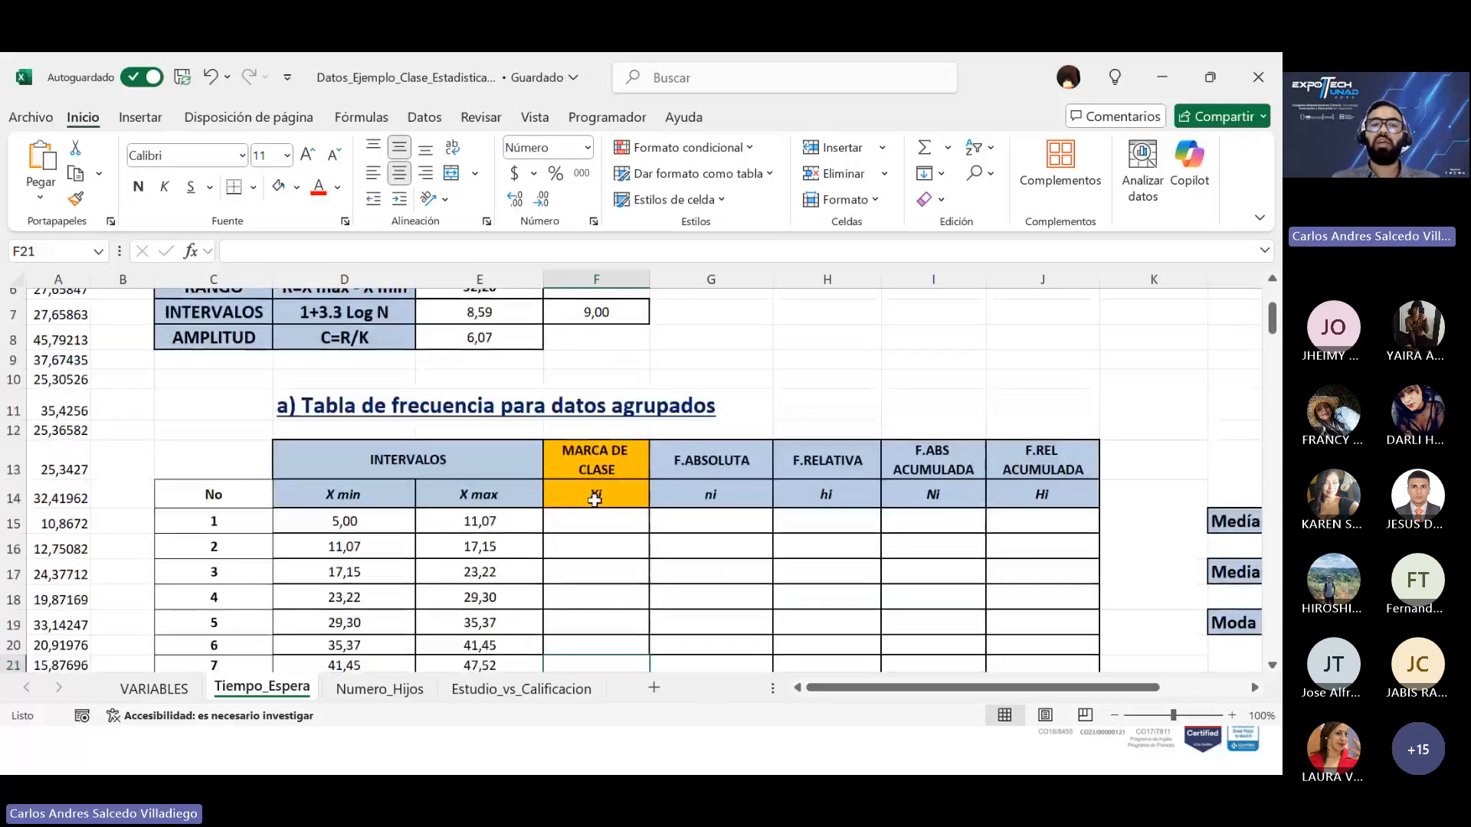
# Step: Check the class mark formula on the presentation slide and calculate the first interval's class mark in cell F15 with =PROMEDIO(D15:E15)
pyautogui.click(611, 402)
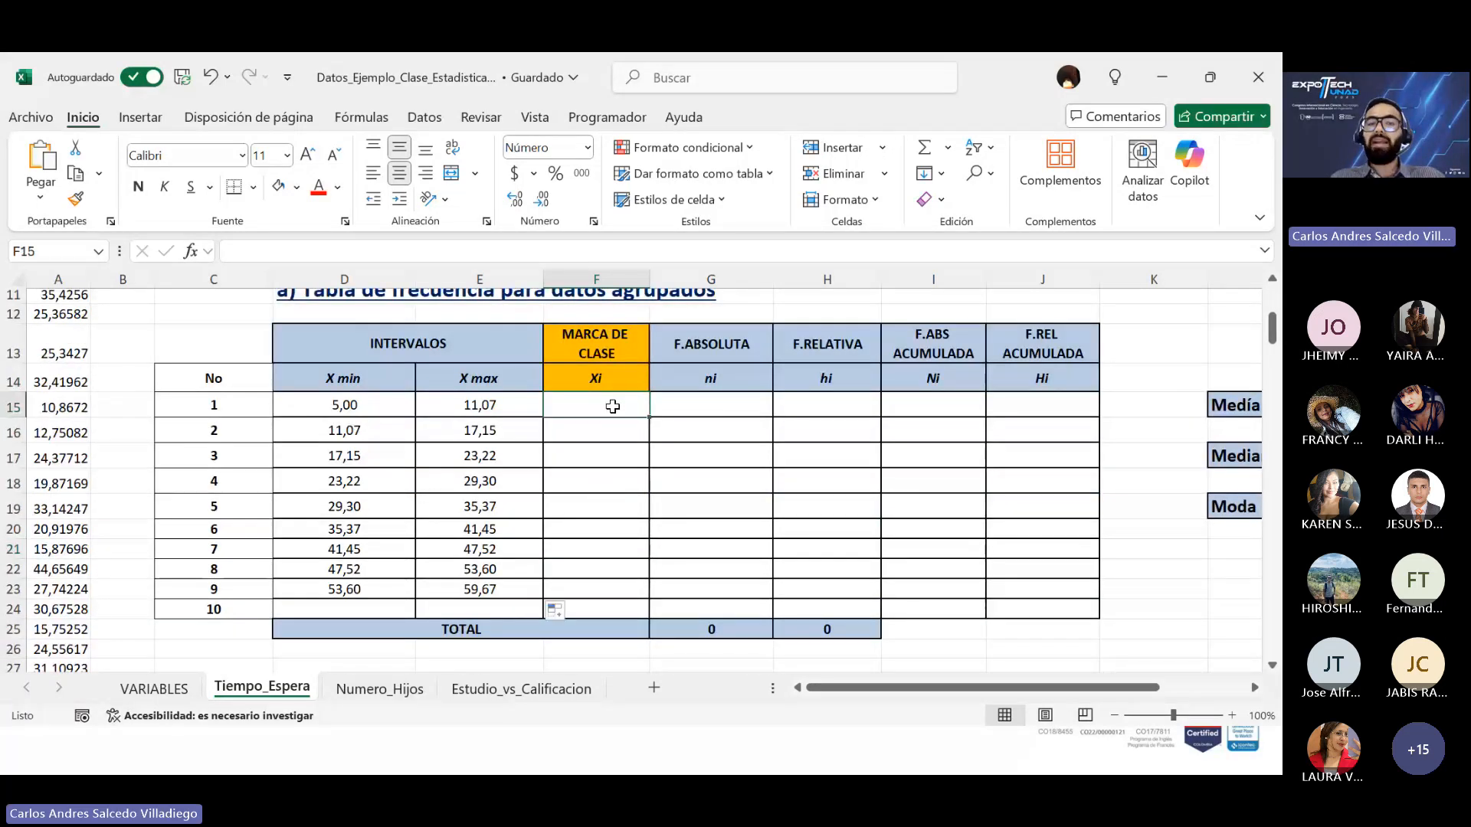
pyautogui.hotkey('alt', 'Tab')
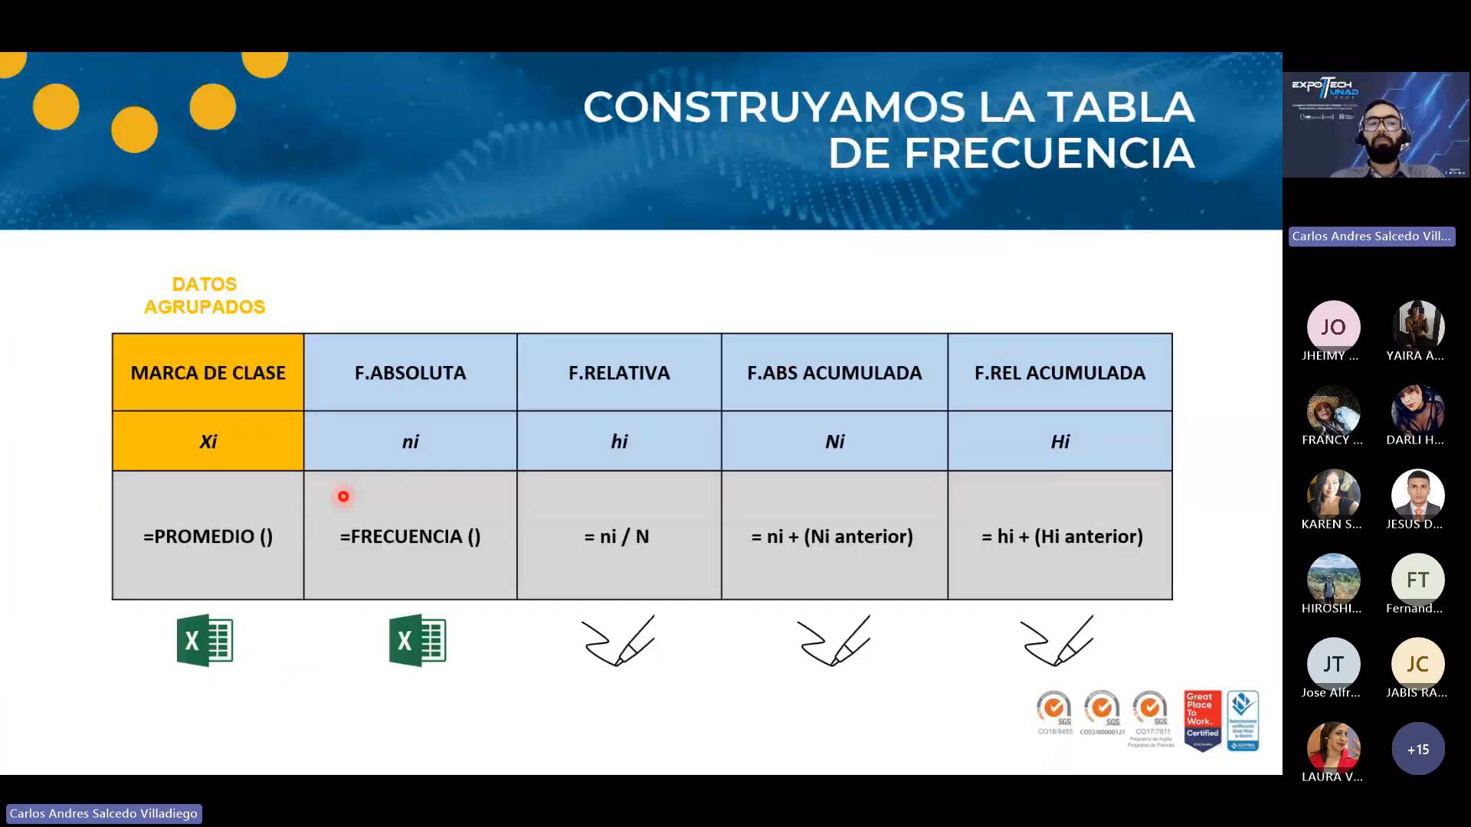
pyautogui.hotkey('alt', 'Tab')
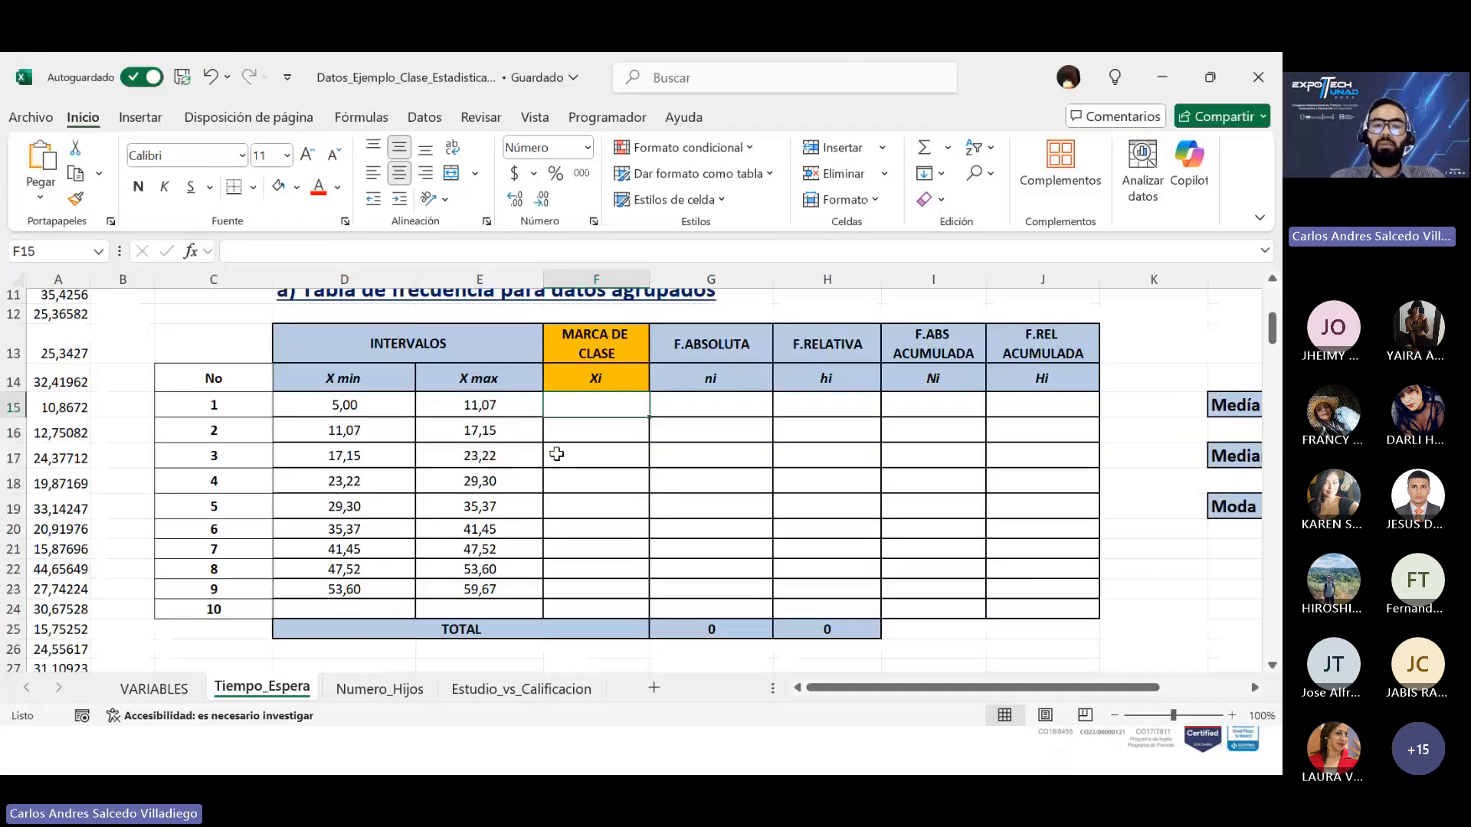
pyautogui.write('=')
pyautogui.hotkey('alt', 'Tab')
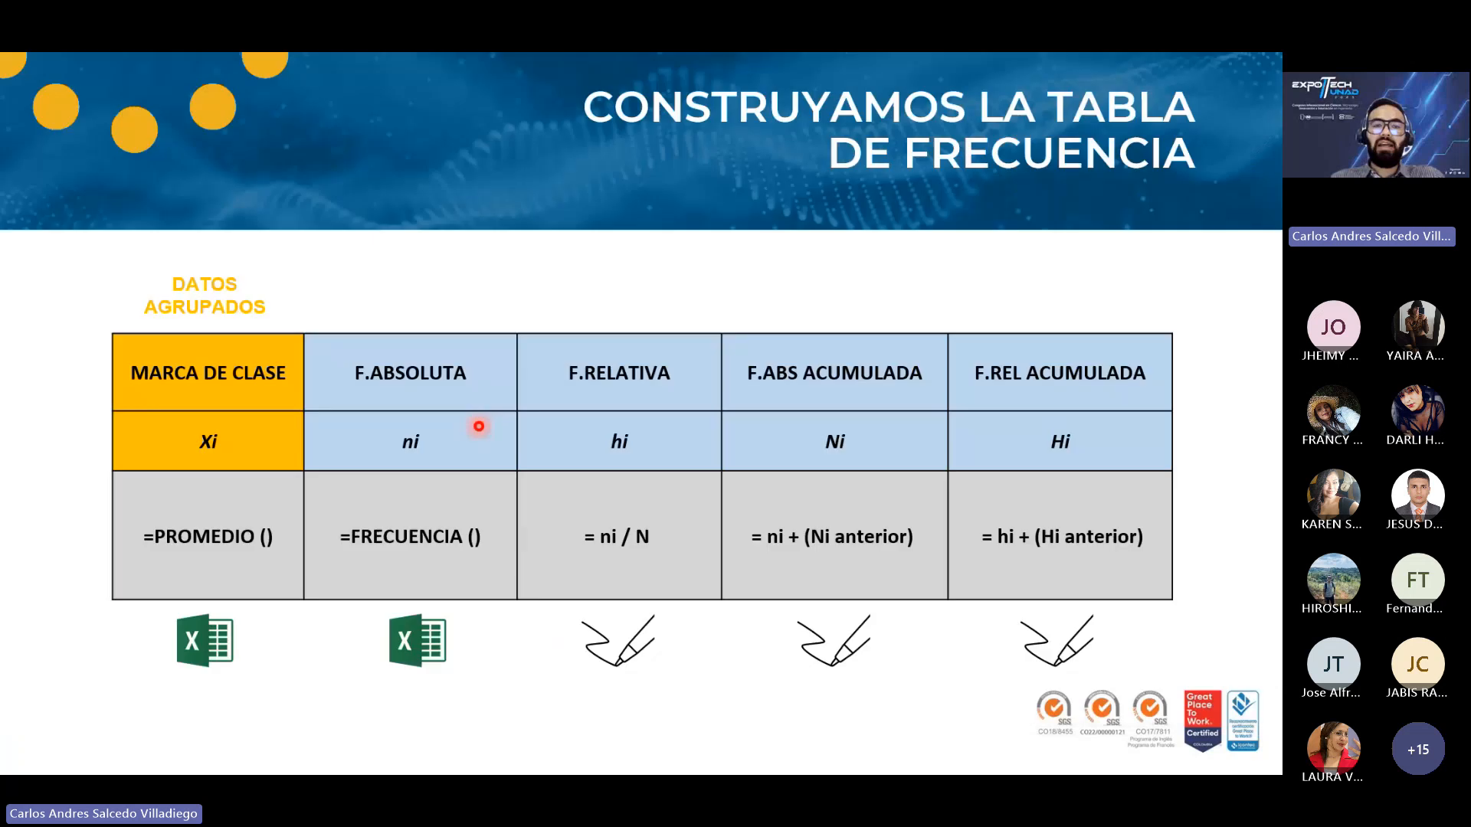
pyautogui.hotkey('alt', 'Tab')
pyautogui.write('prom')
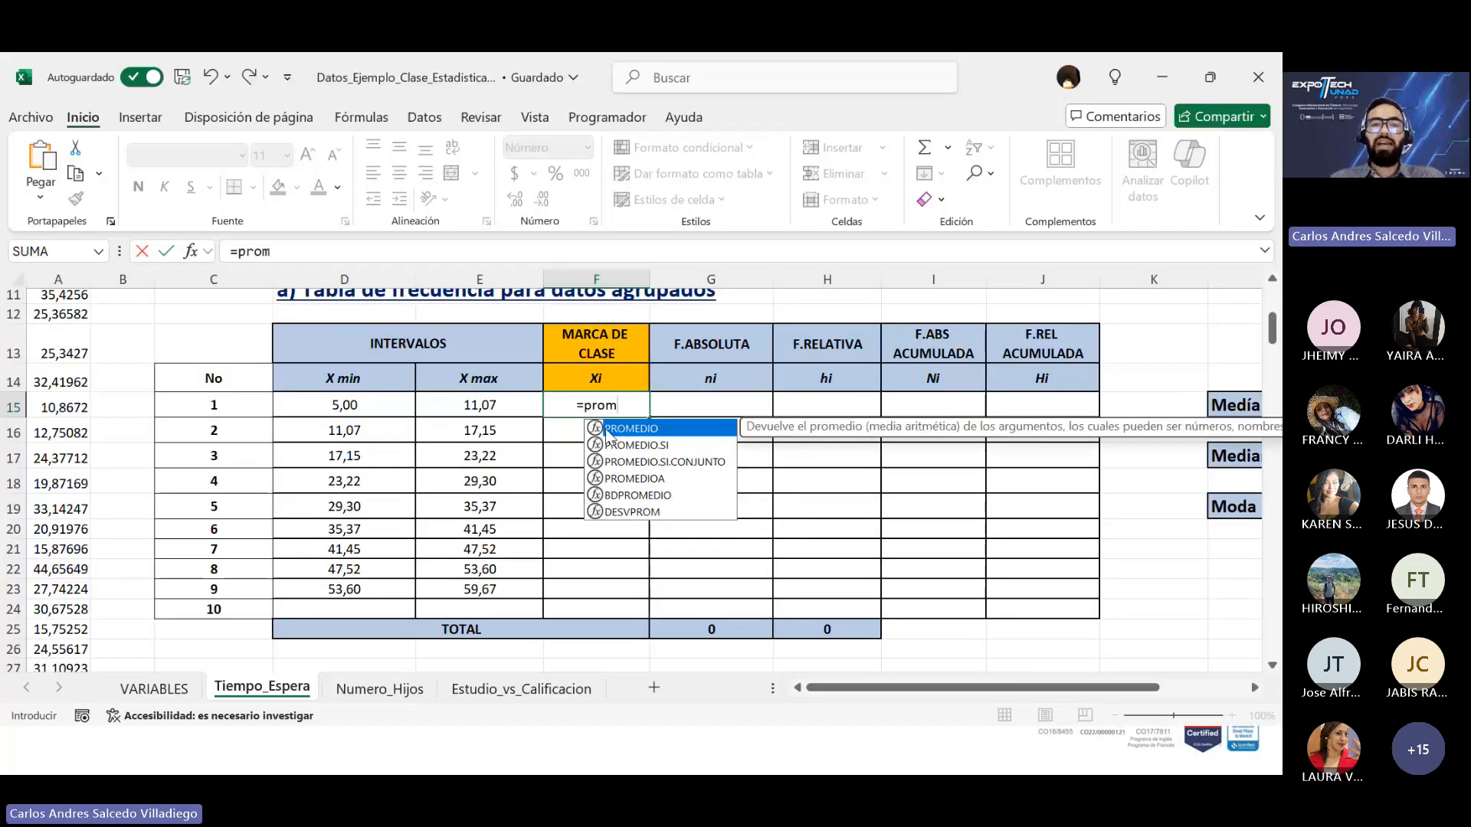
pyautogui.doubleClick(628, 428)
pyautogui.moveTo(359, 407); pyautogui.dragTo(480, 407)
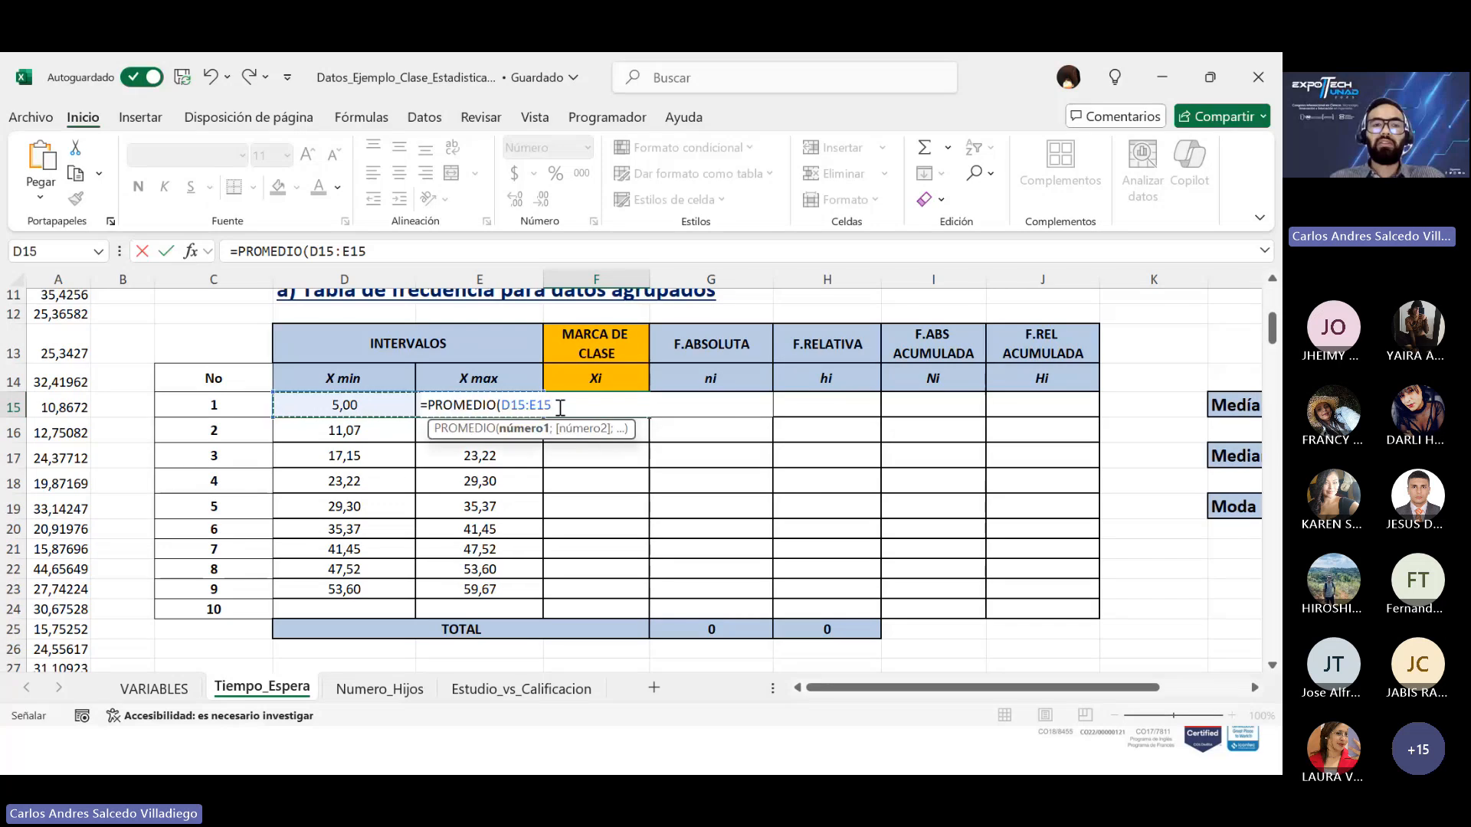
pyautogui.press('Return')
# Step: Fill the class mark formula from F15 down to F23, the row of interval 9
pyautogui.moveTo(648, 419); pyautogui.dragTo(615, 413)
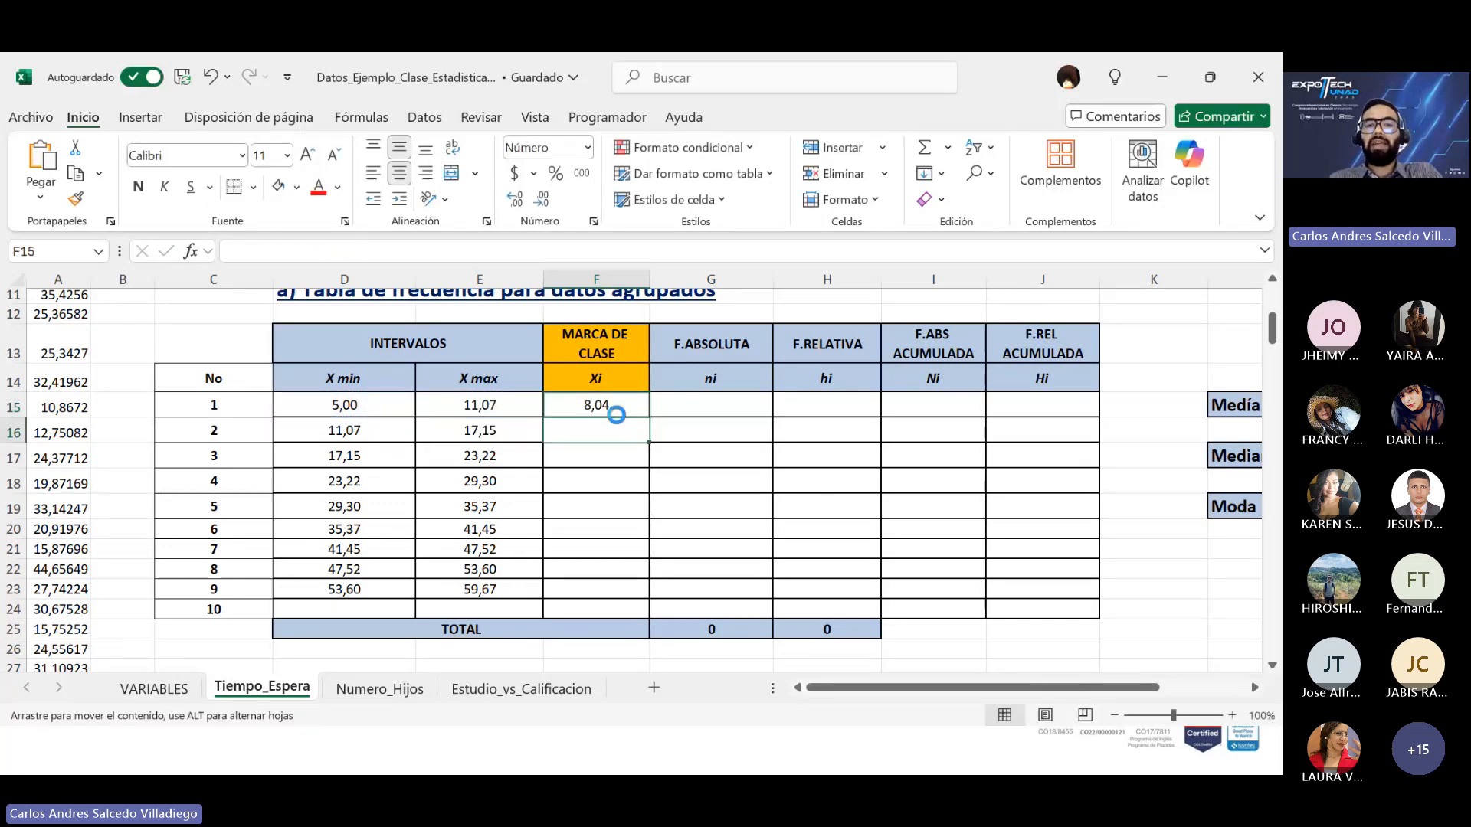
pyautogui.click(669, 456)
pyautogui.click(635, 414)
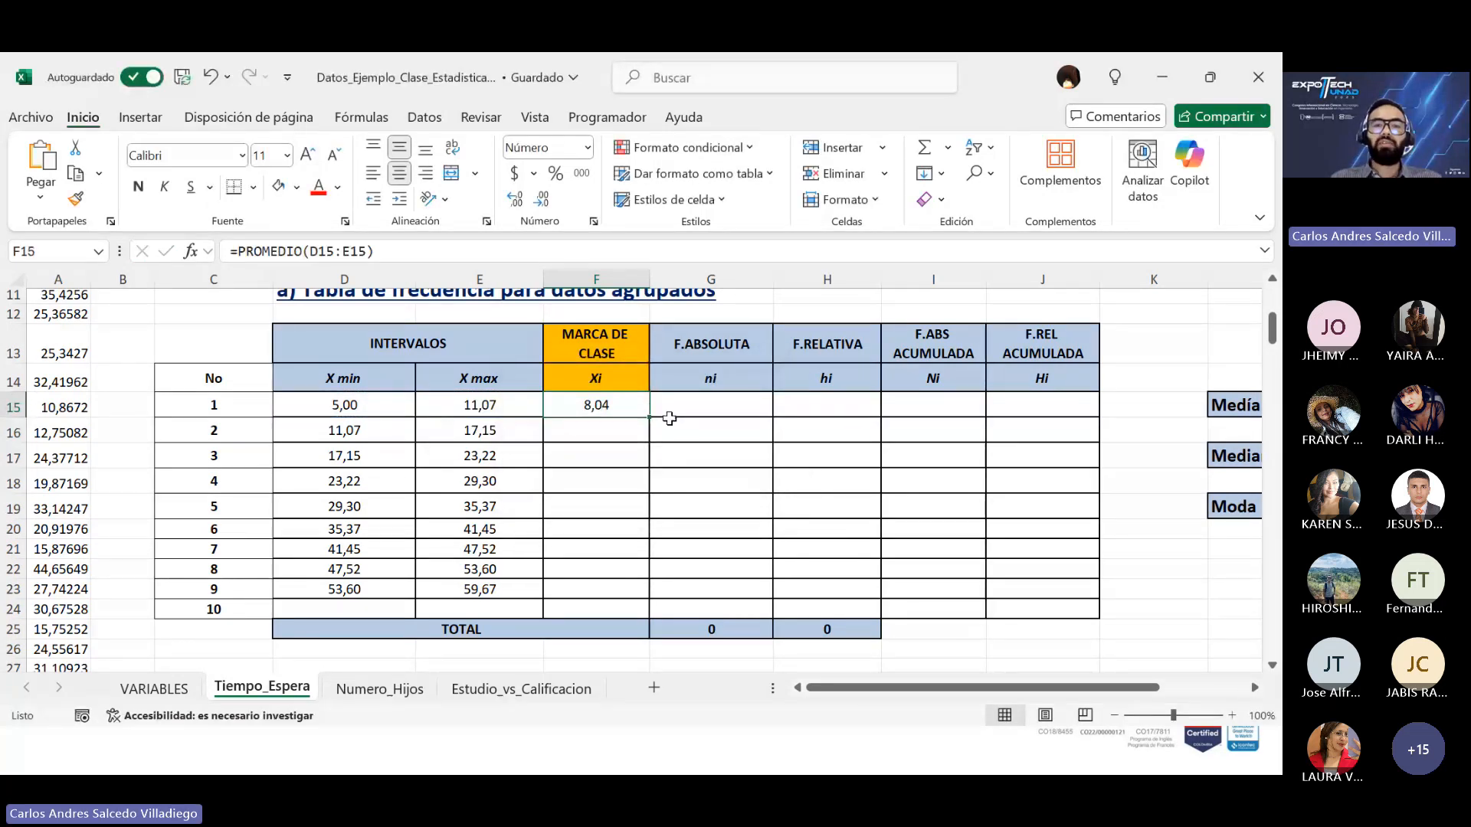
pyautogui.doubleClick(649, 418)
pyautogui.click(827, 529)
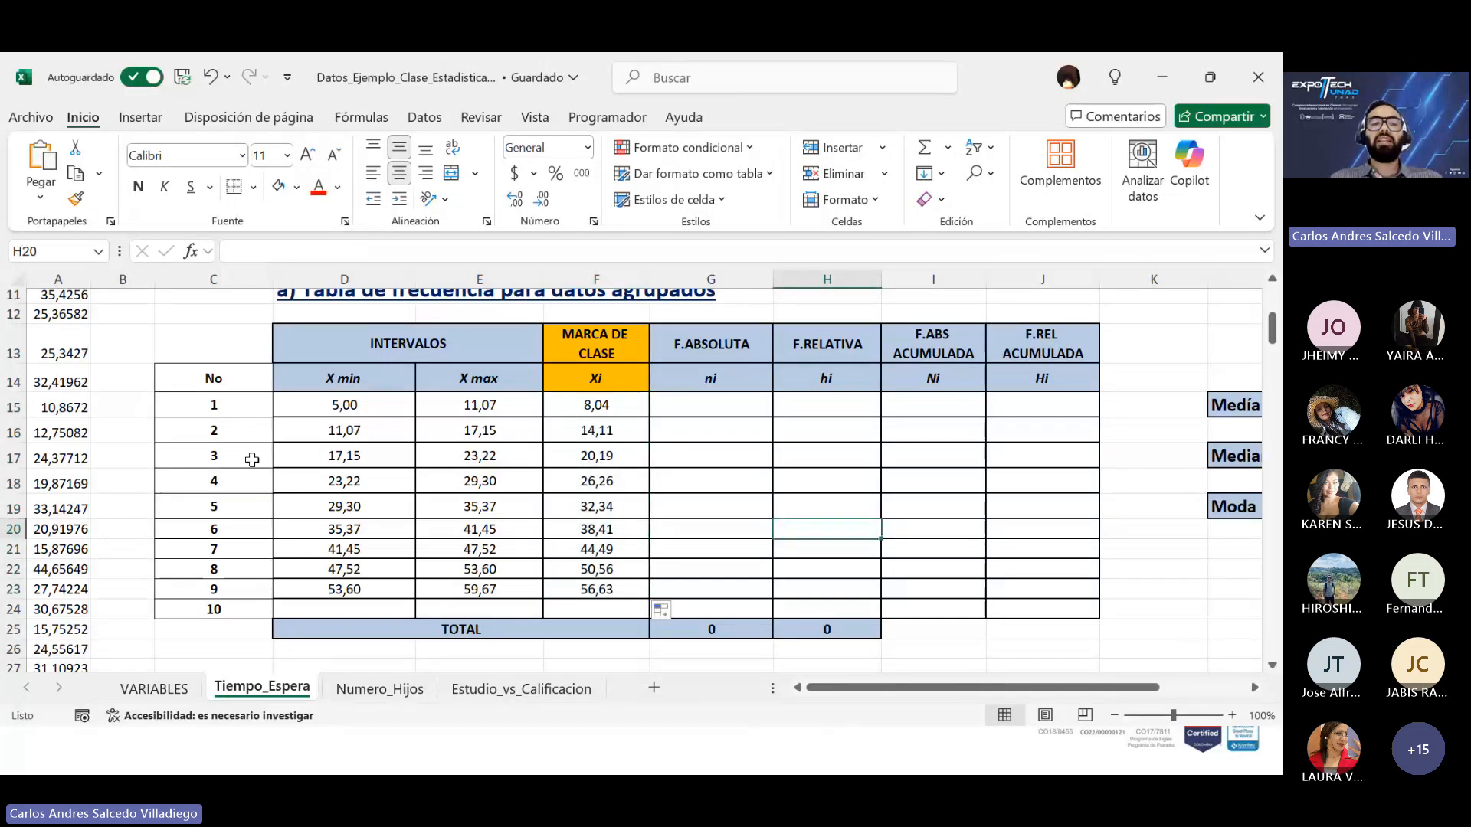
# Step: Check the absolute frequency function on the presentation slide and start a FRECUENCIA formula in cell G15 with the data range A2:A201
pyautogui.click(704, 406)
pyautogui.hotkey('alt', 'Tab')
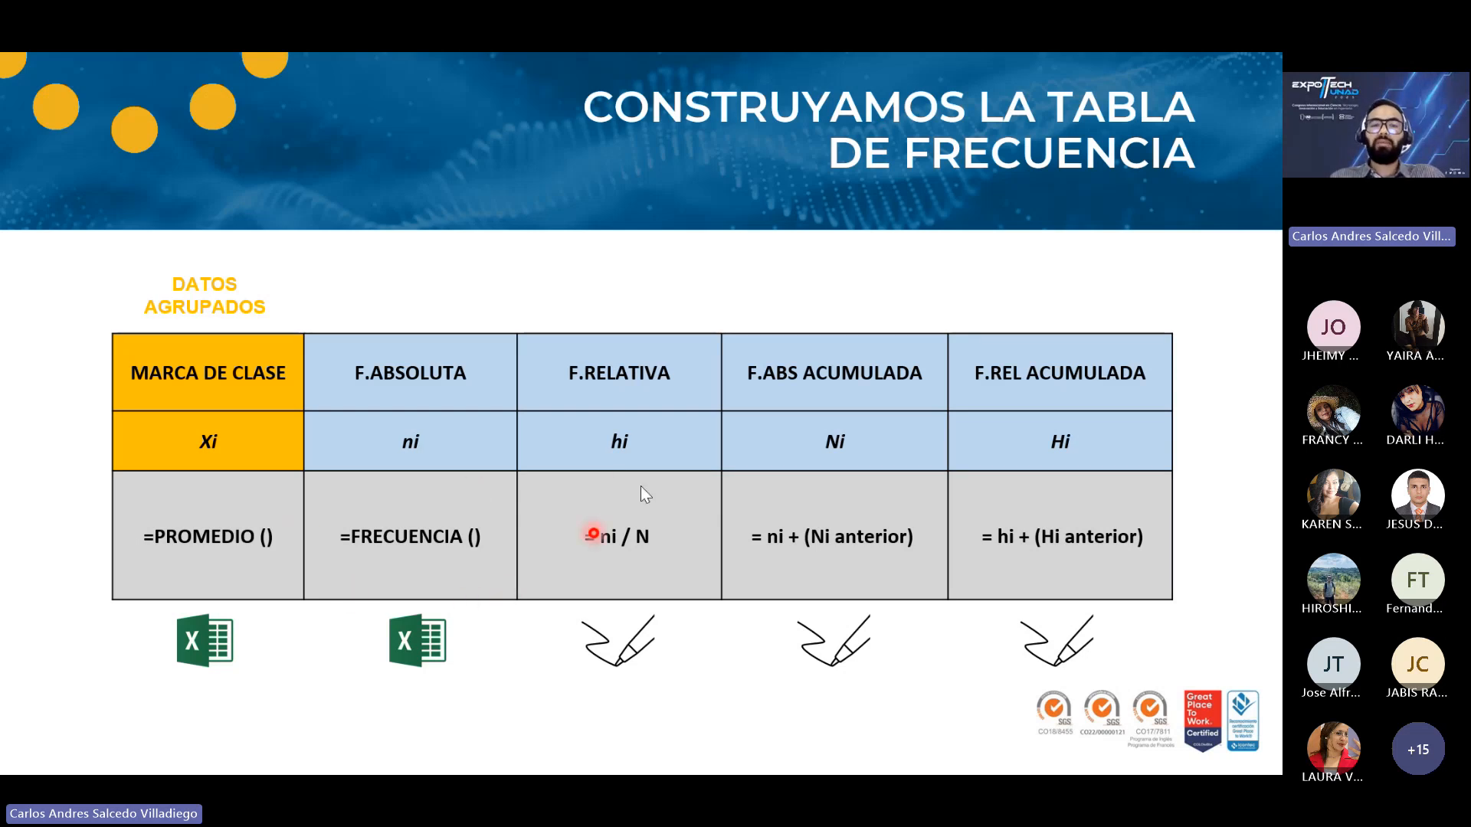
pyautogui.hotkey('alt', 'Tab')
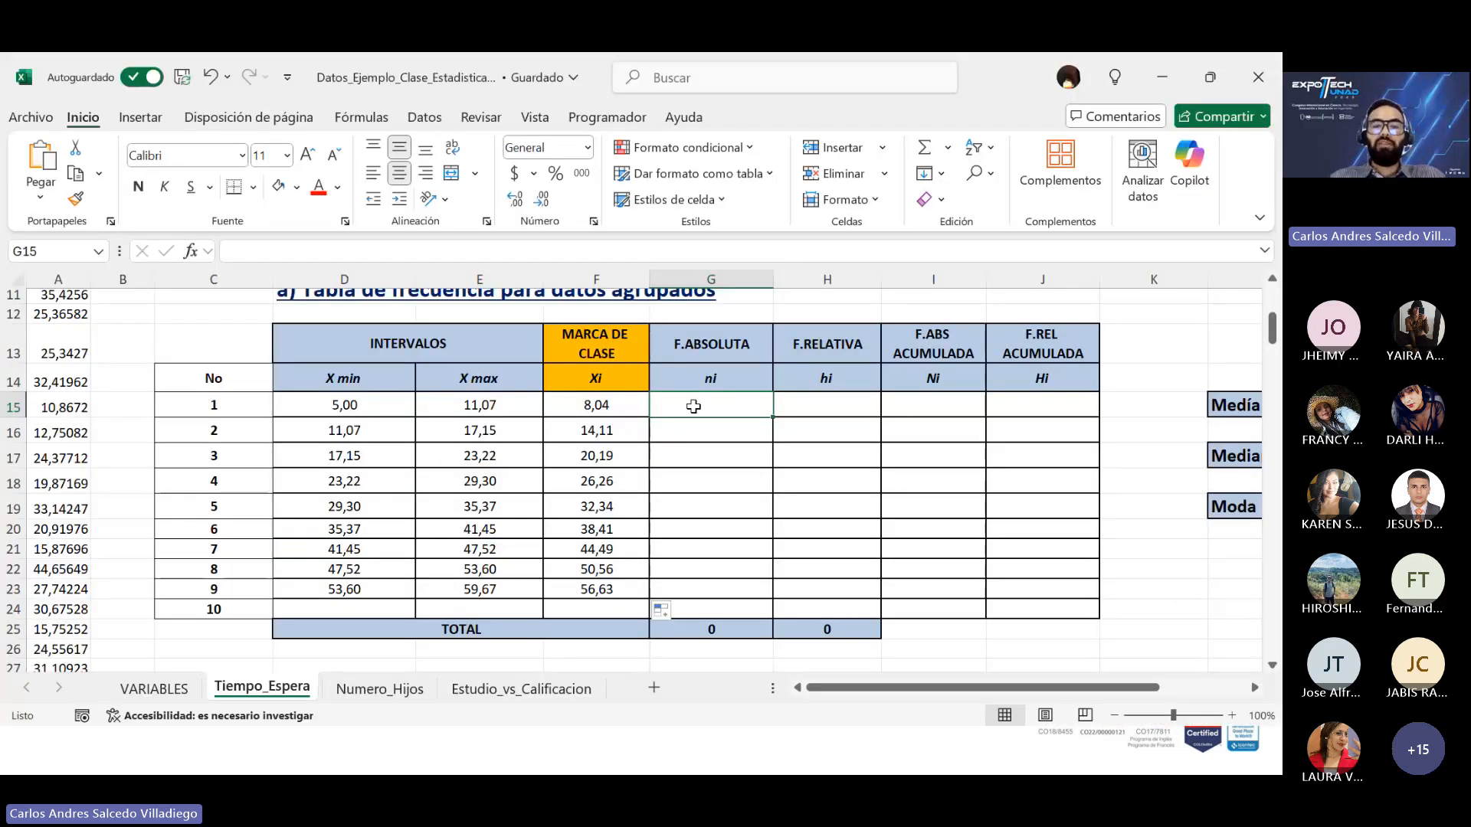
pyautogui.write('=fre')
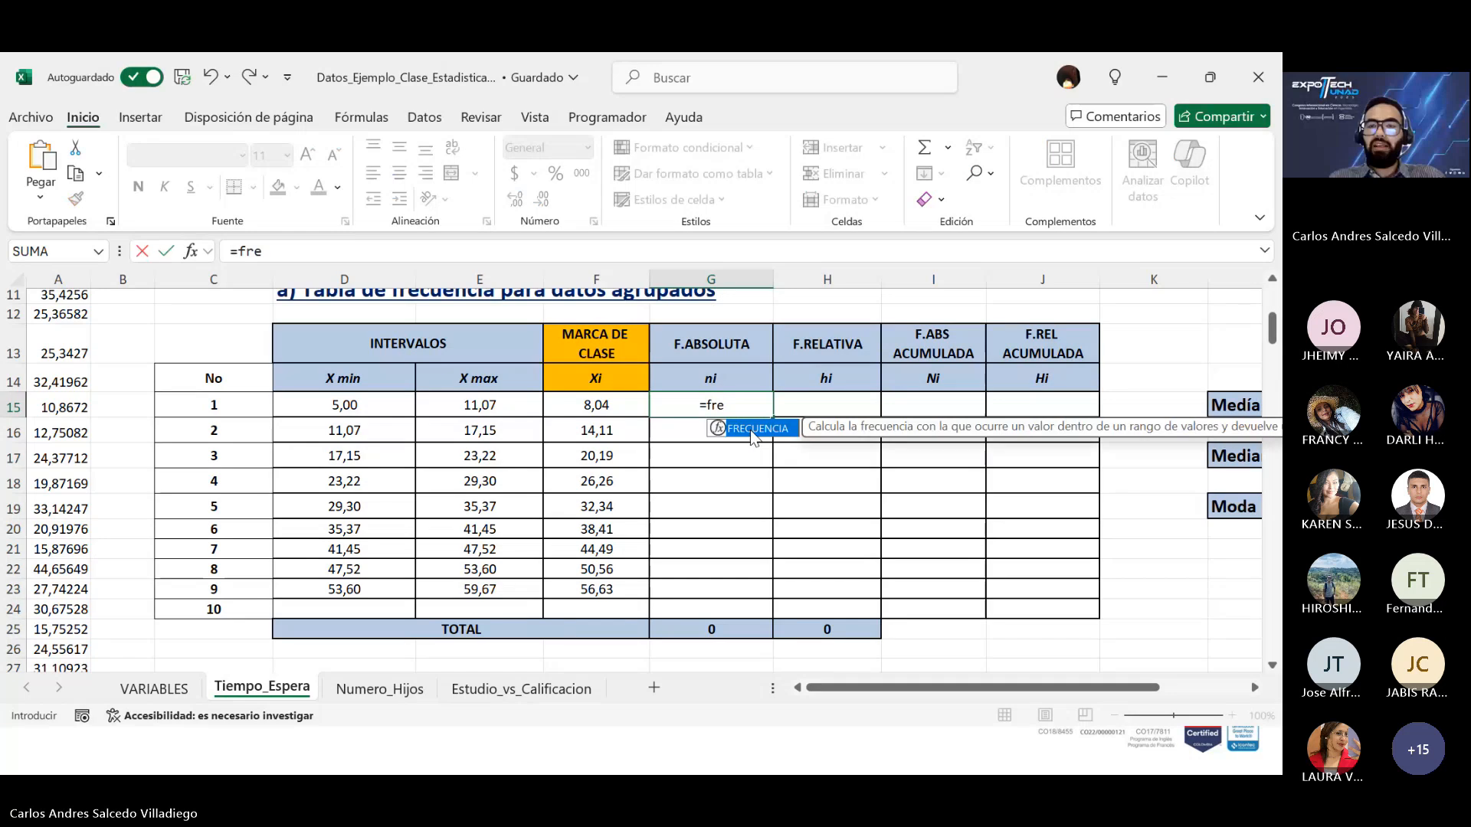
pyautogui.doubleClick(751, 429)
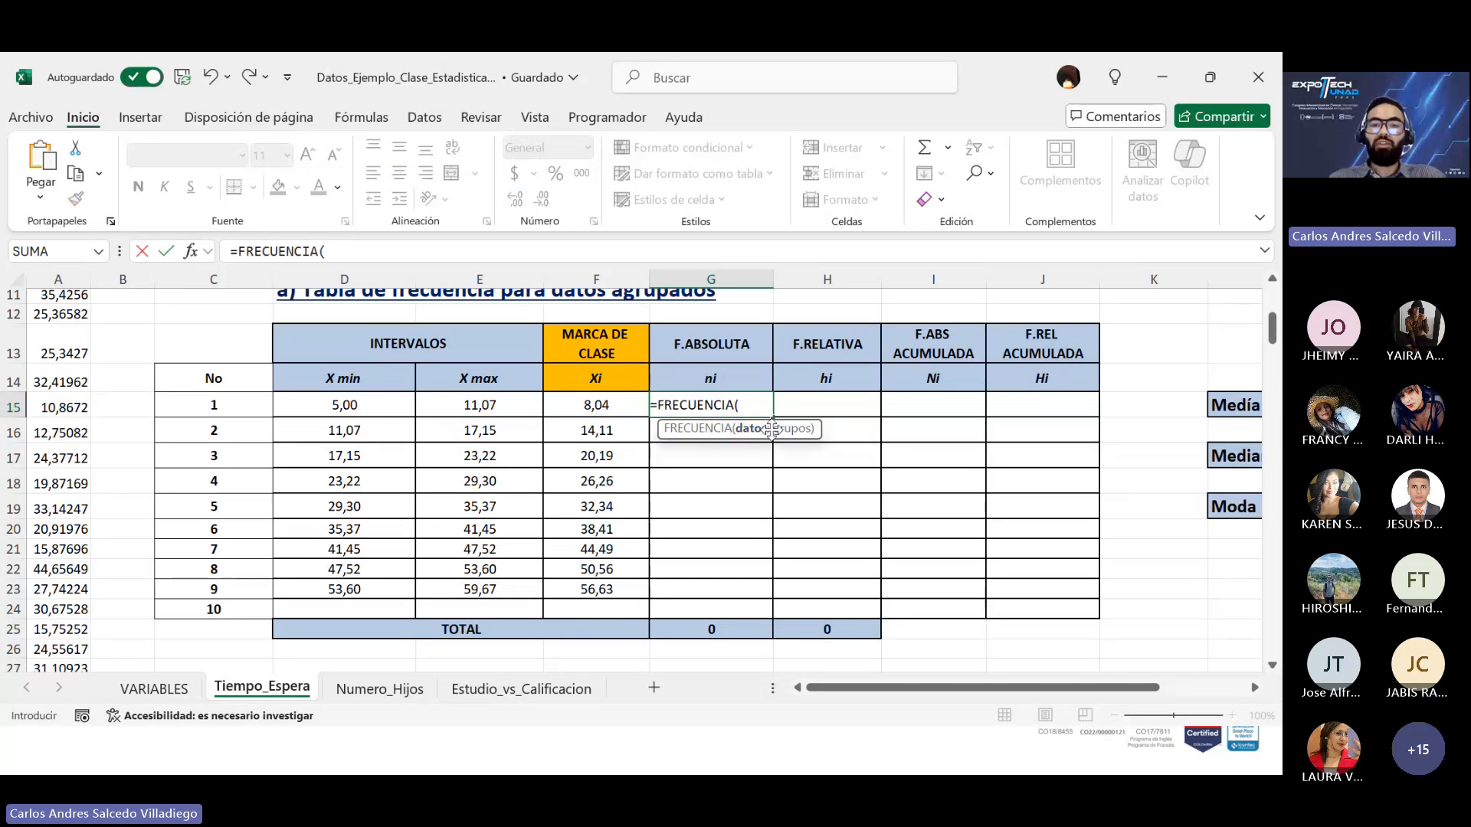
pyautogui.scroll(3, 61, 364)
pyautogui.scroll(1, 61, 364)
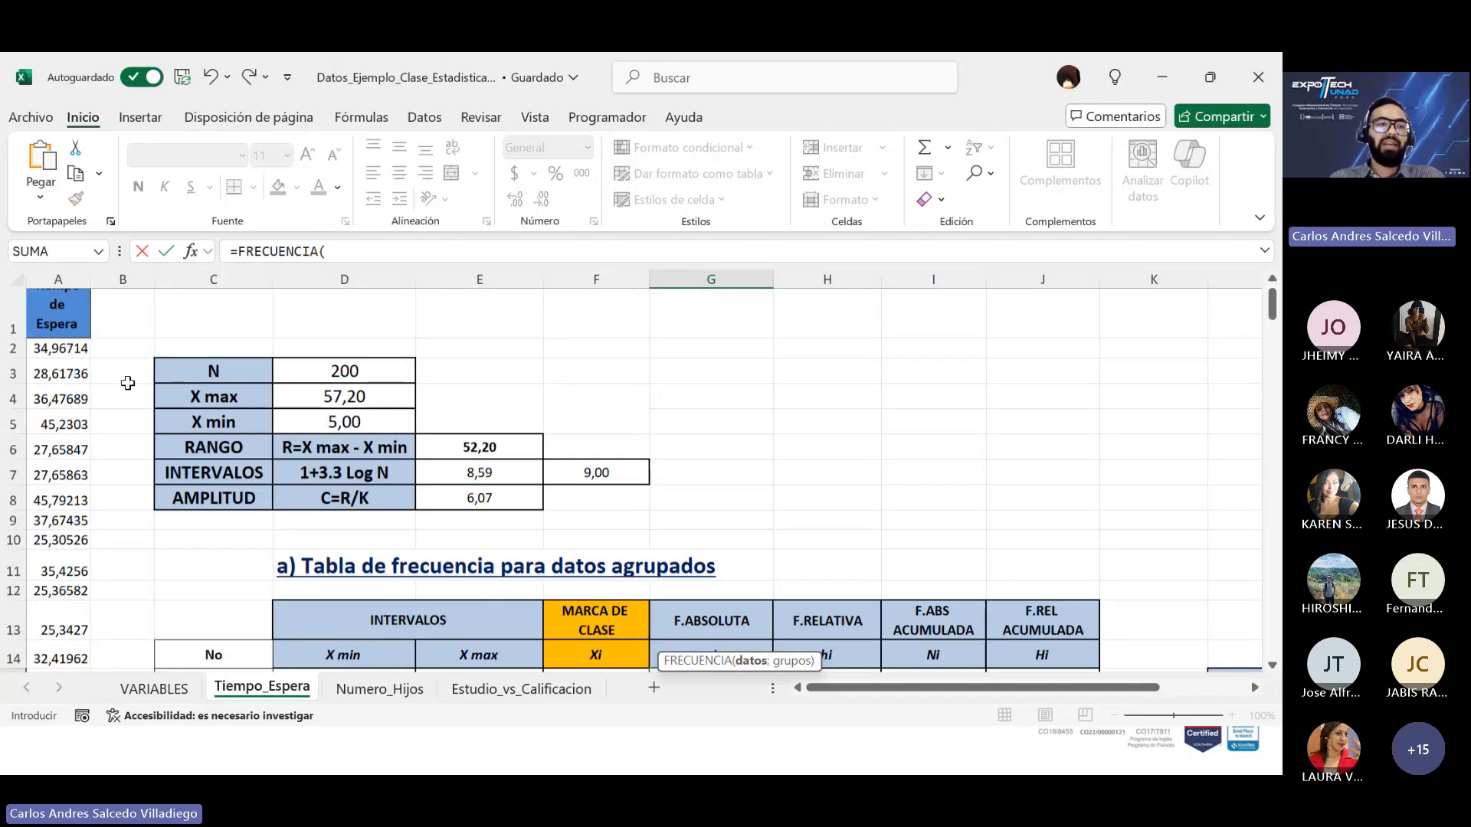
pyautogui.click(59, 362)
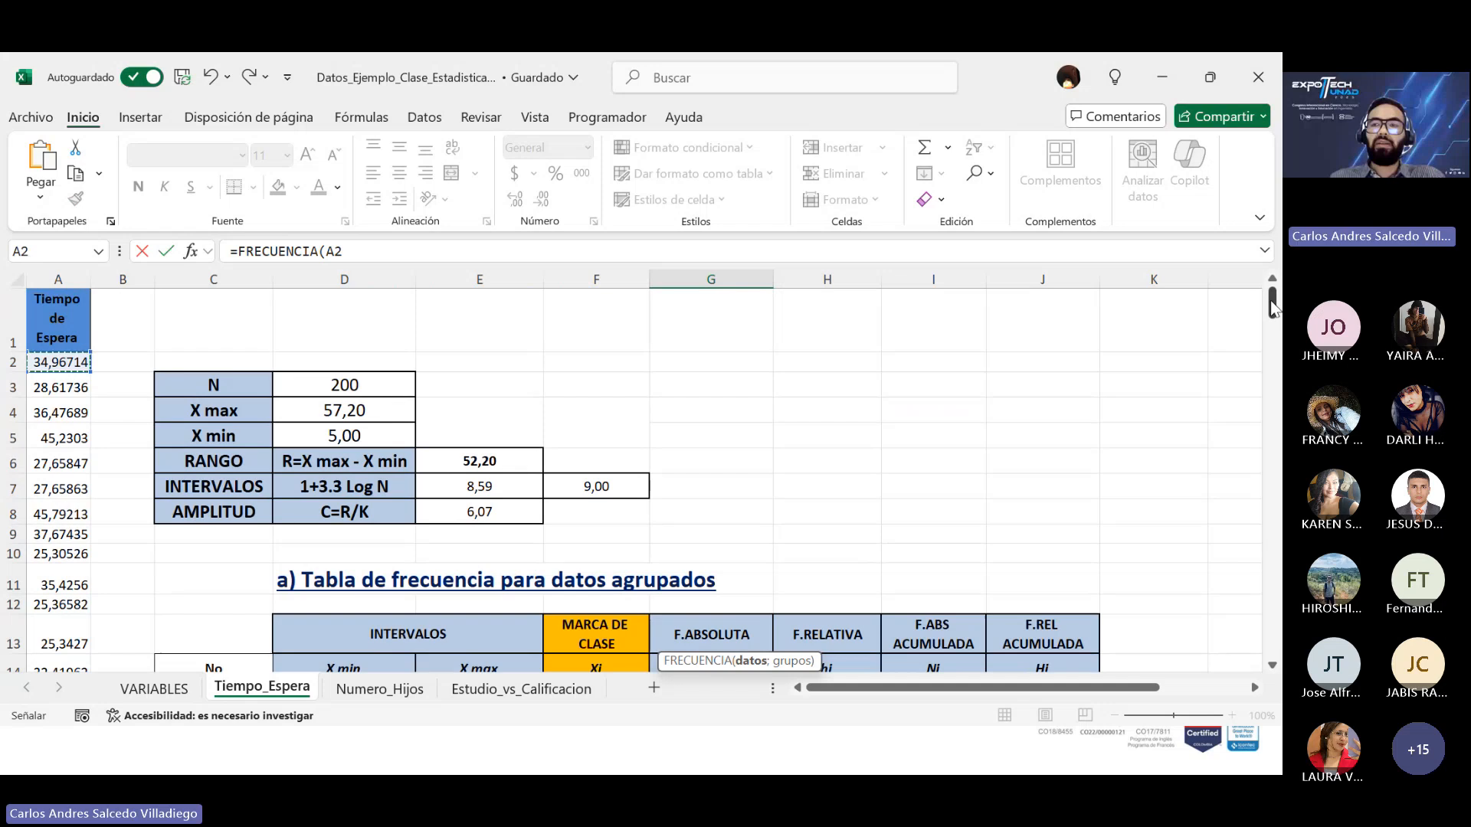
pyautogui.moveTo(1272, 305); pyautogui.dragTo(1270, 644)
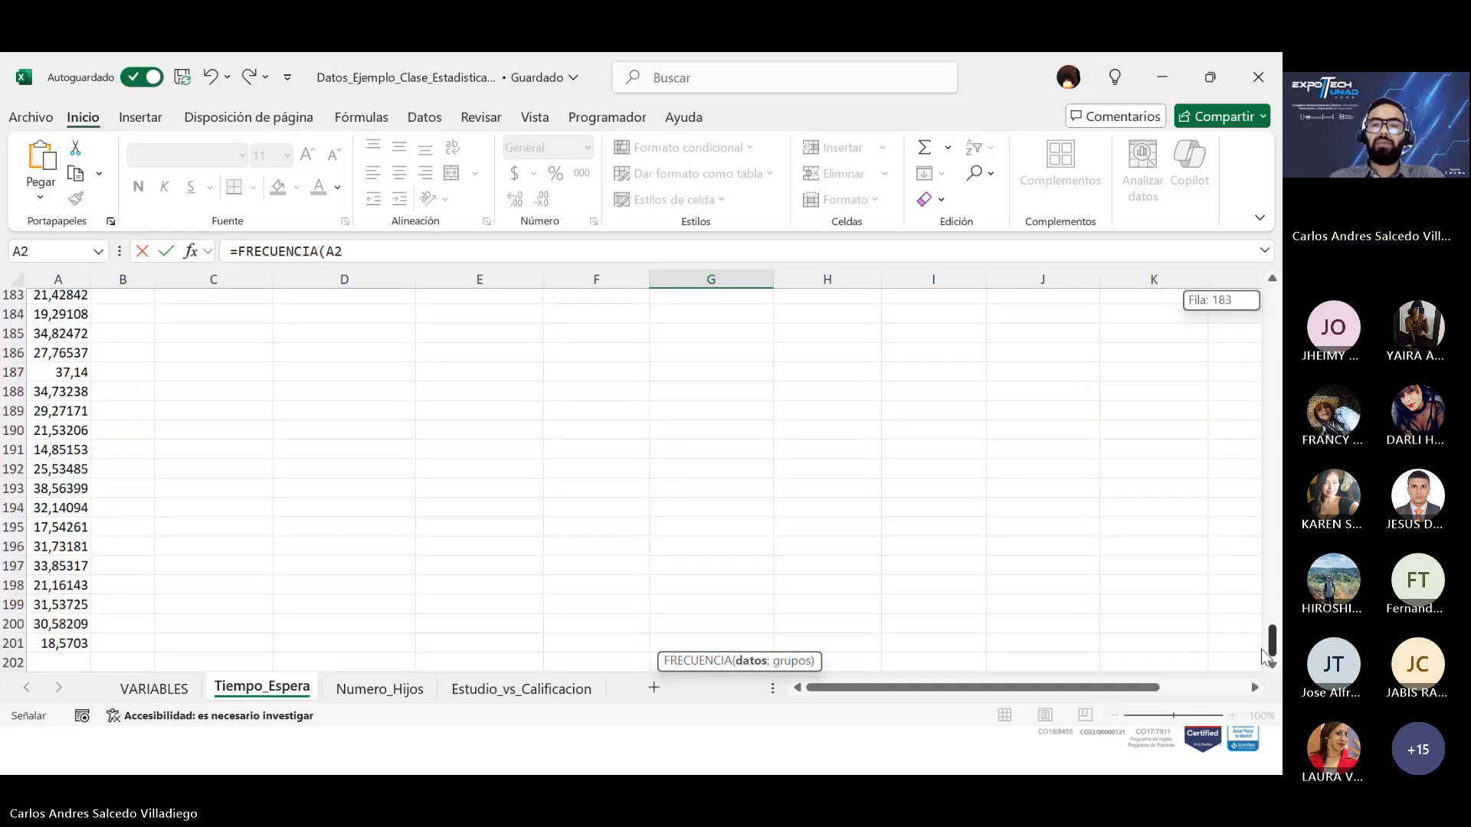
pyautogui.keyDown('shift'); pyautogui.click(56, 644); pyautogui.keyUp('shift')
# Step: Complete the FRECUENCIA formula in G15 with the X max limits E15:E22 as the groups argument
pyautogui.scroll(10, 714, 444)
pyautogui.scroll(14, 714, 444)
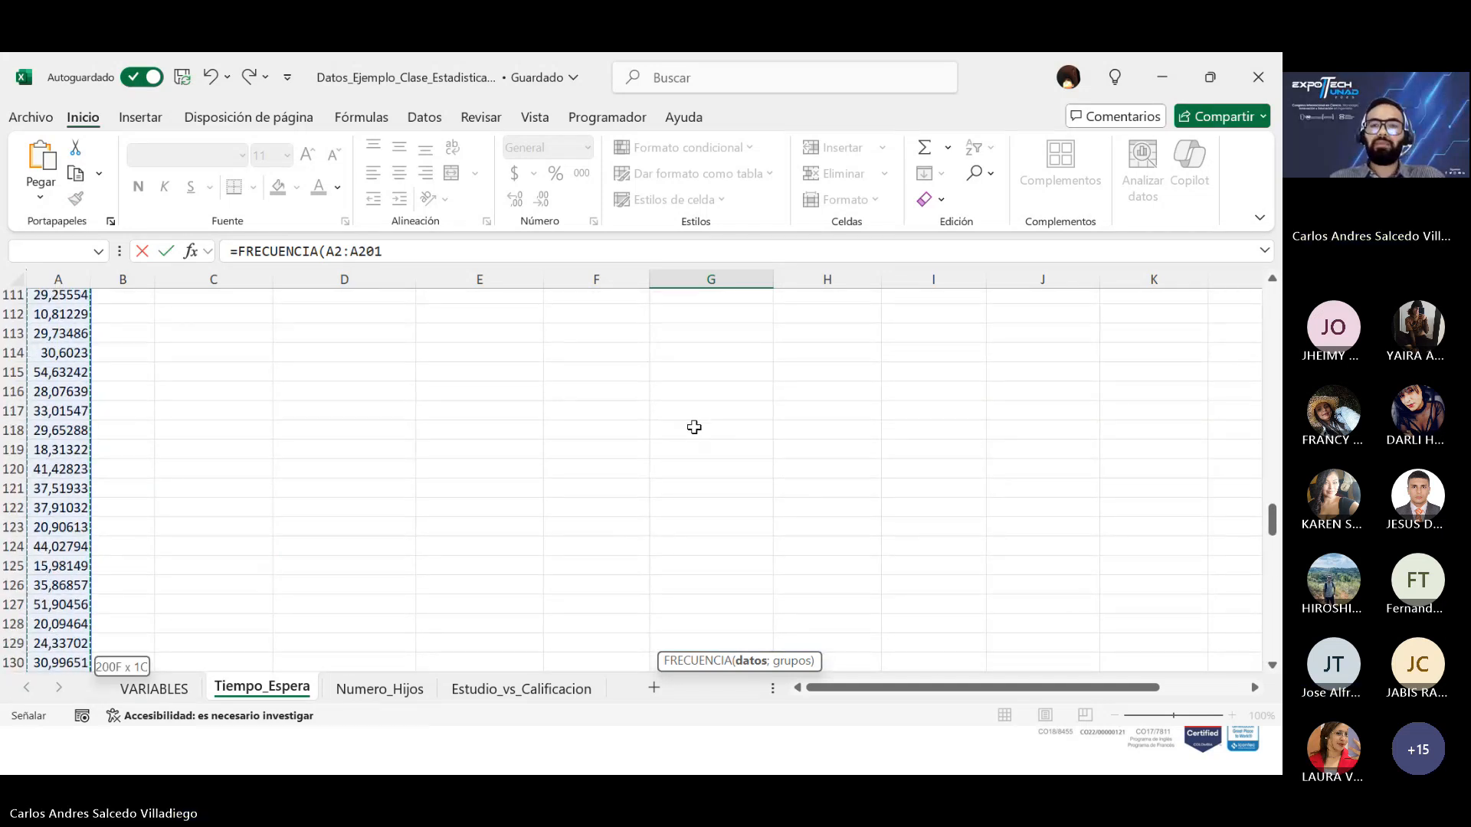
pyautogui.scroll(20, 694, 427)
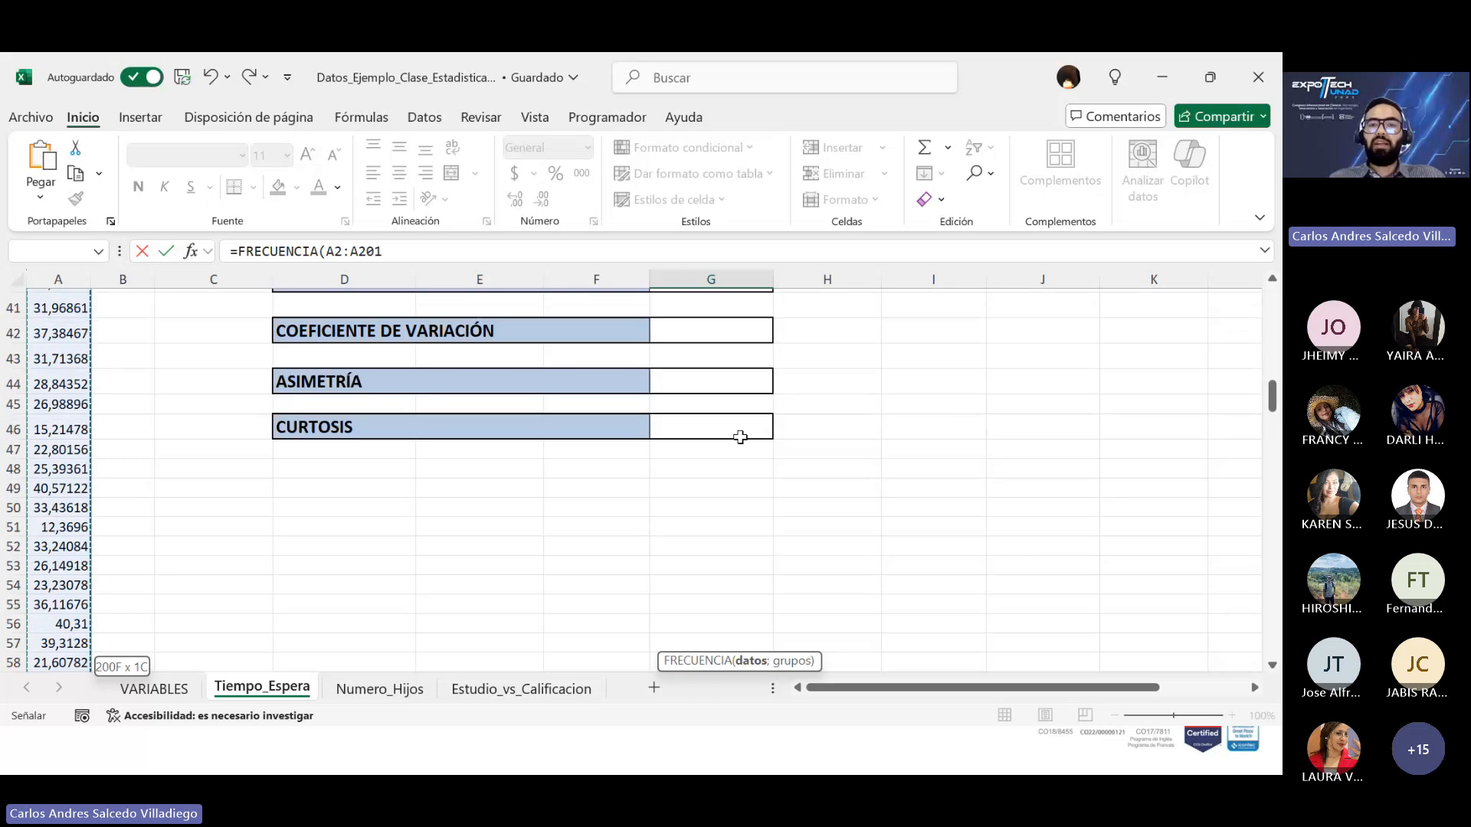
pyautogui.scroll(7, 743, 457)
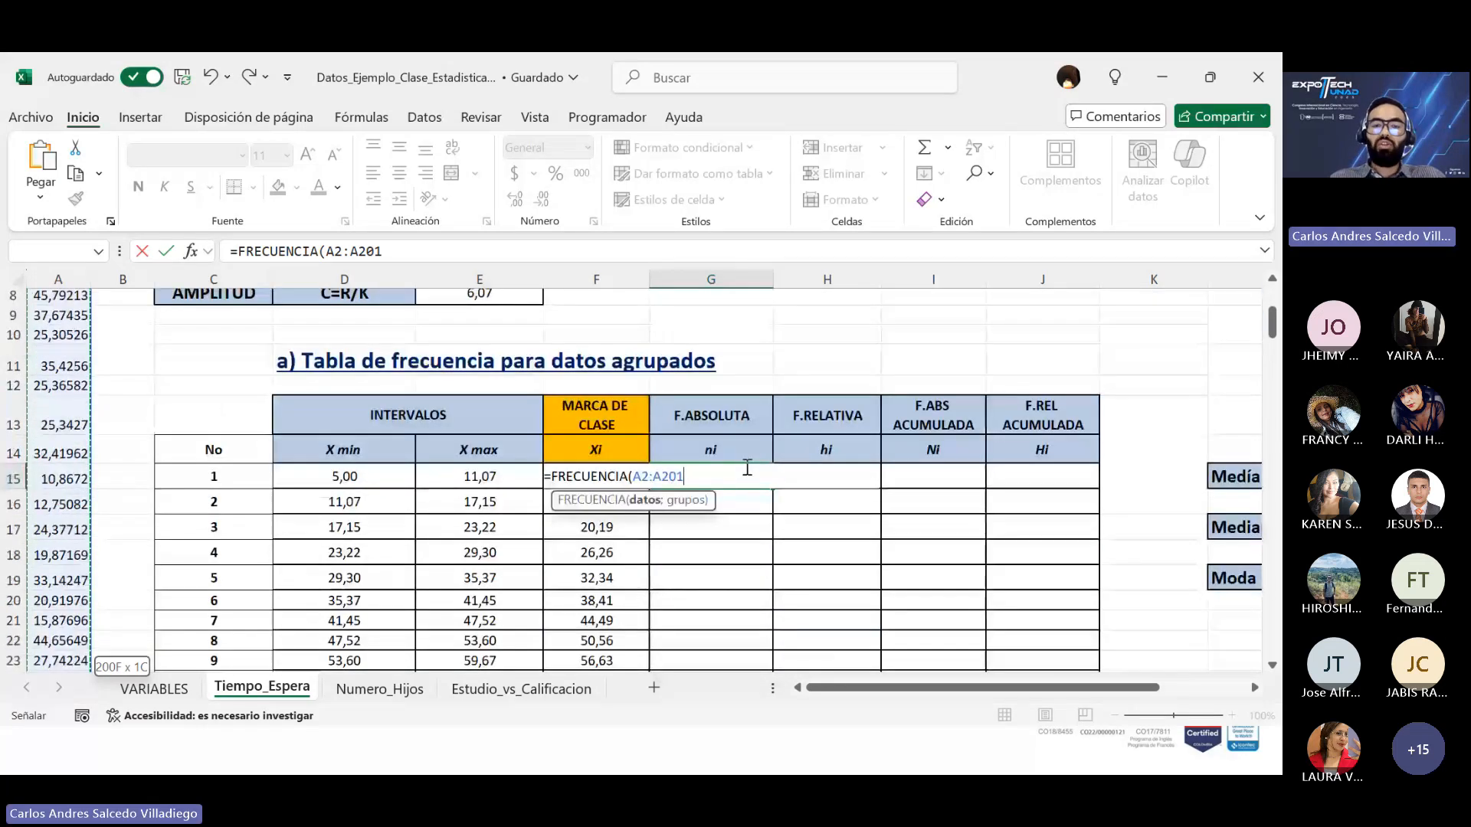
pyautogui.write(';')
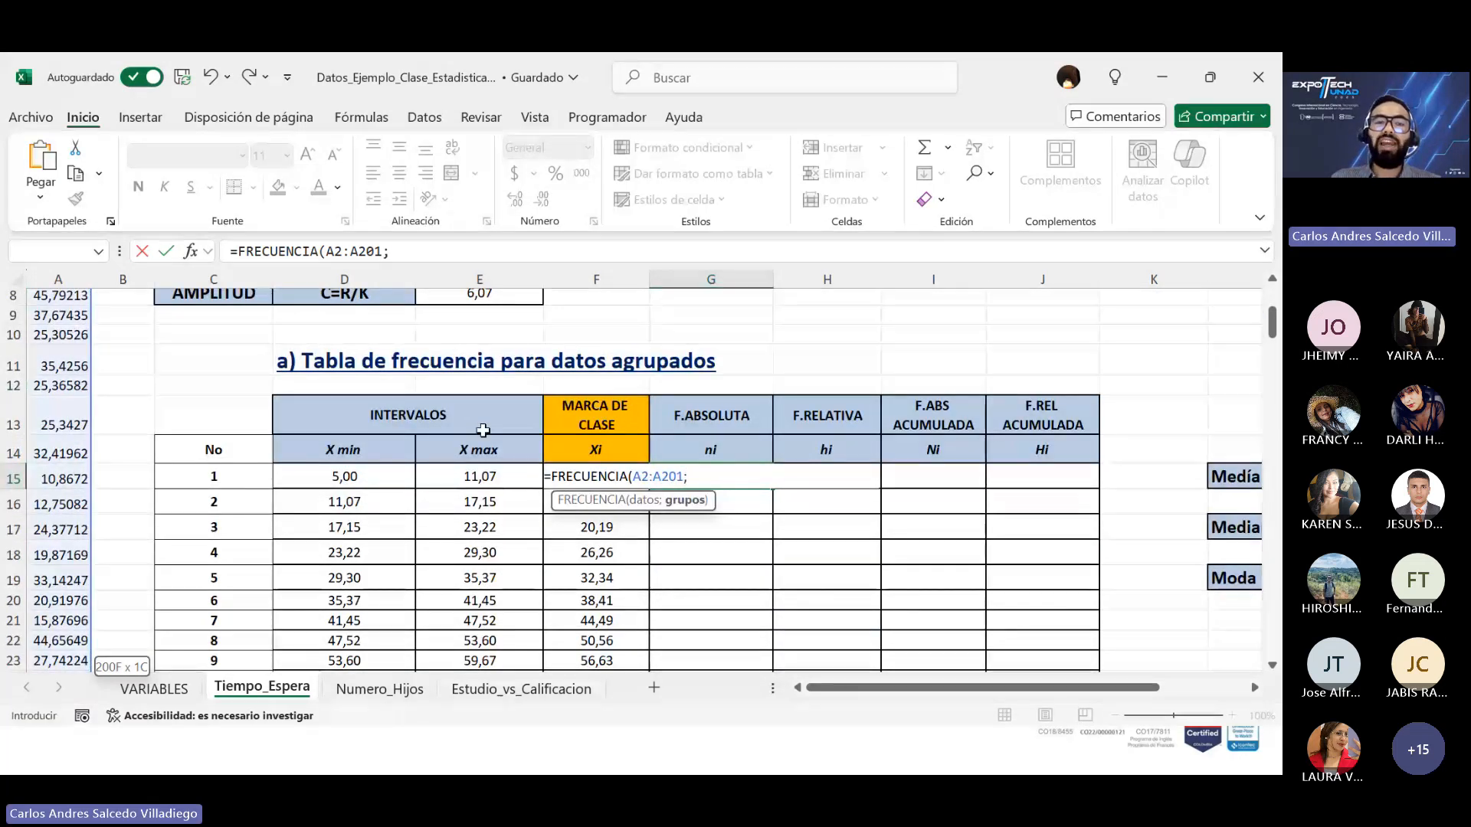
pyautogui.scroll(-1, 483, 428)
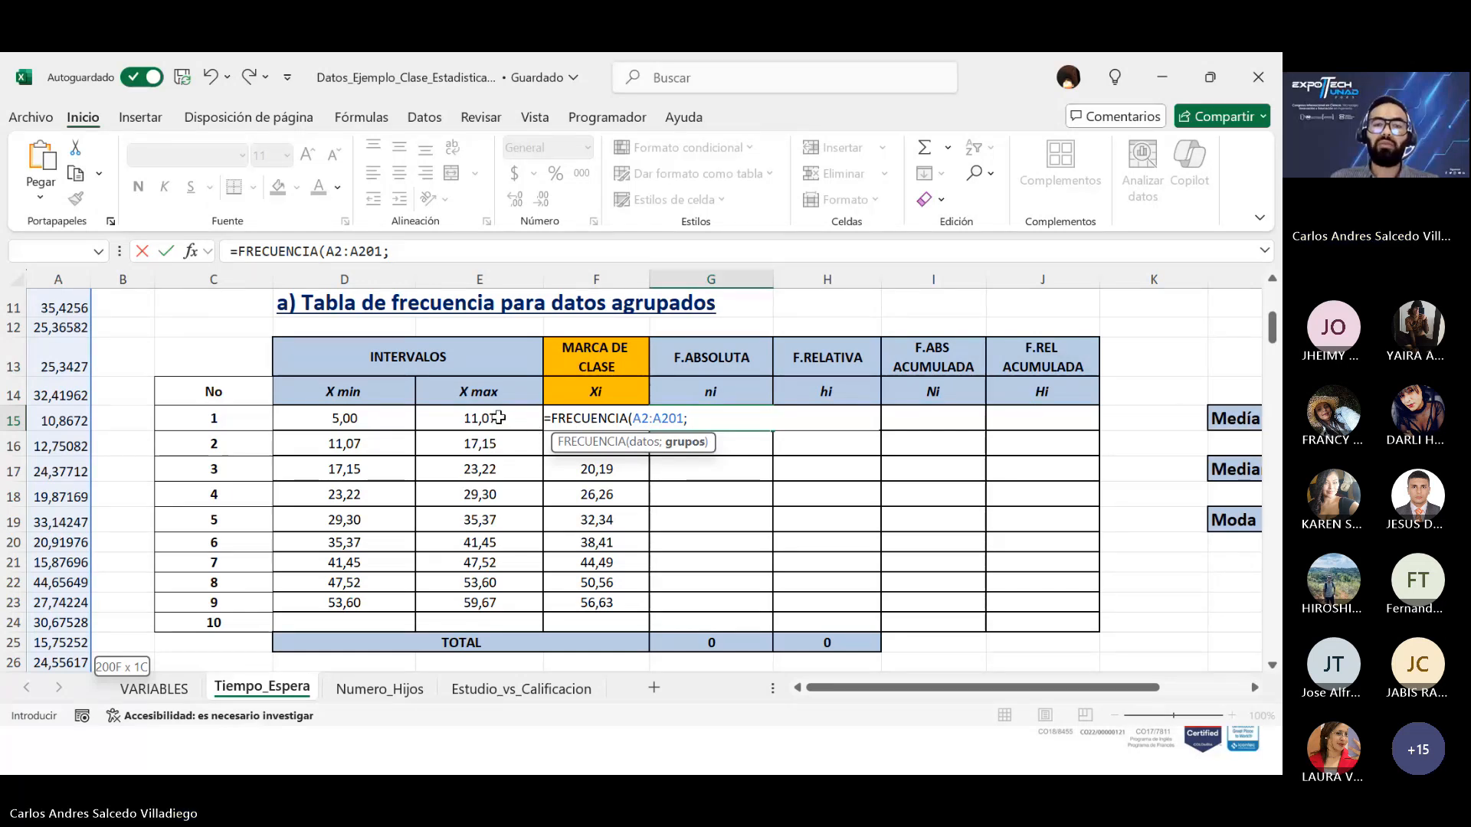
pyautogui.moveTo(498, 418); pyautogui.dragTo(492, 586)
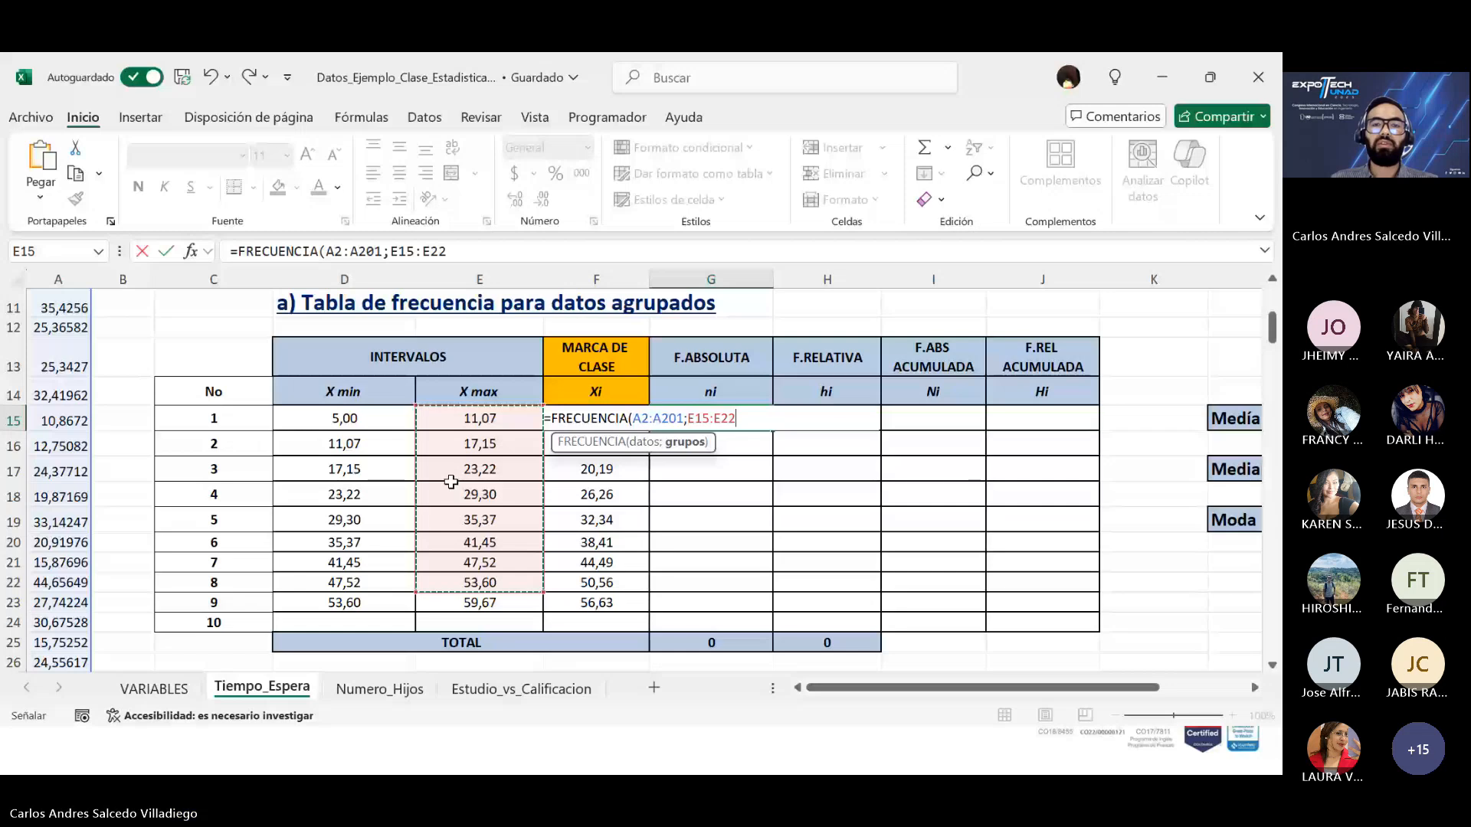
pyautogui.press('Return')
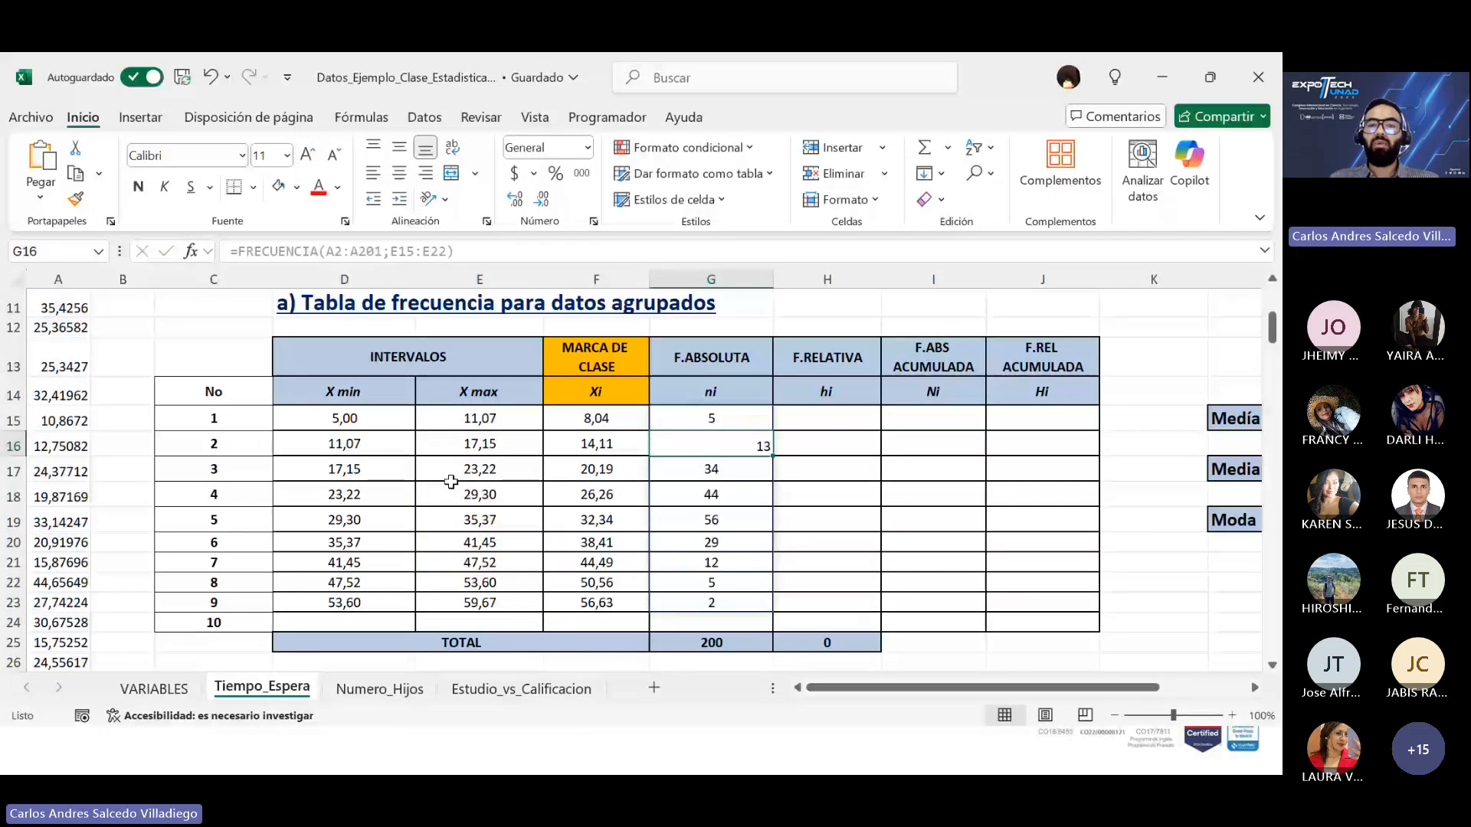
pyautogui.click(888, 539)
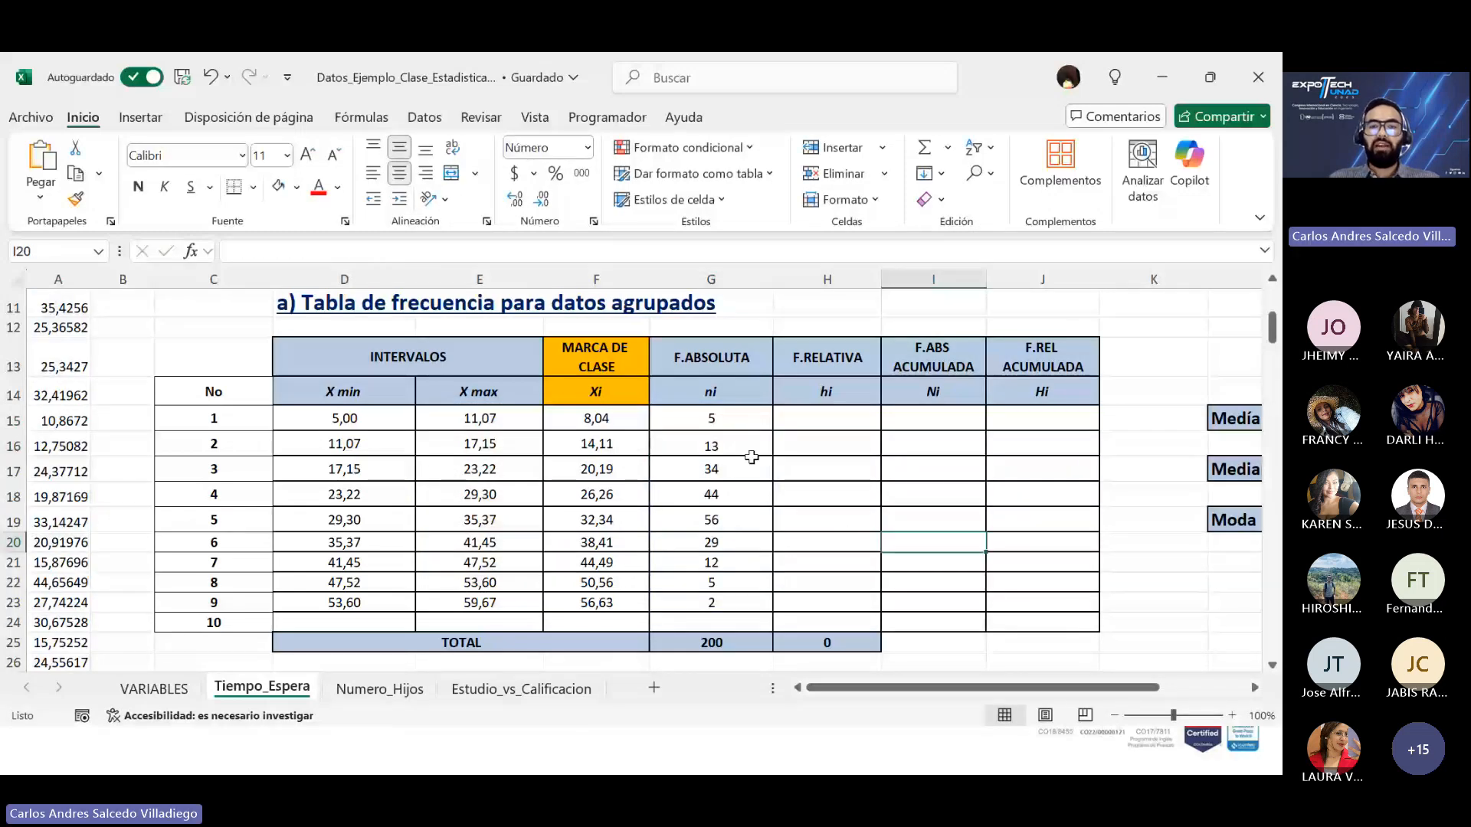
# Step: Compare the absolute frequency total in G25 with the N value in the summary above the table
pyautogui.click(738, 645)
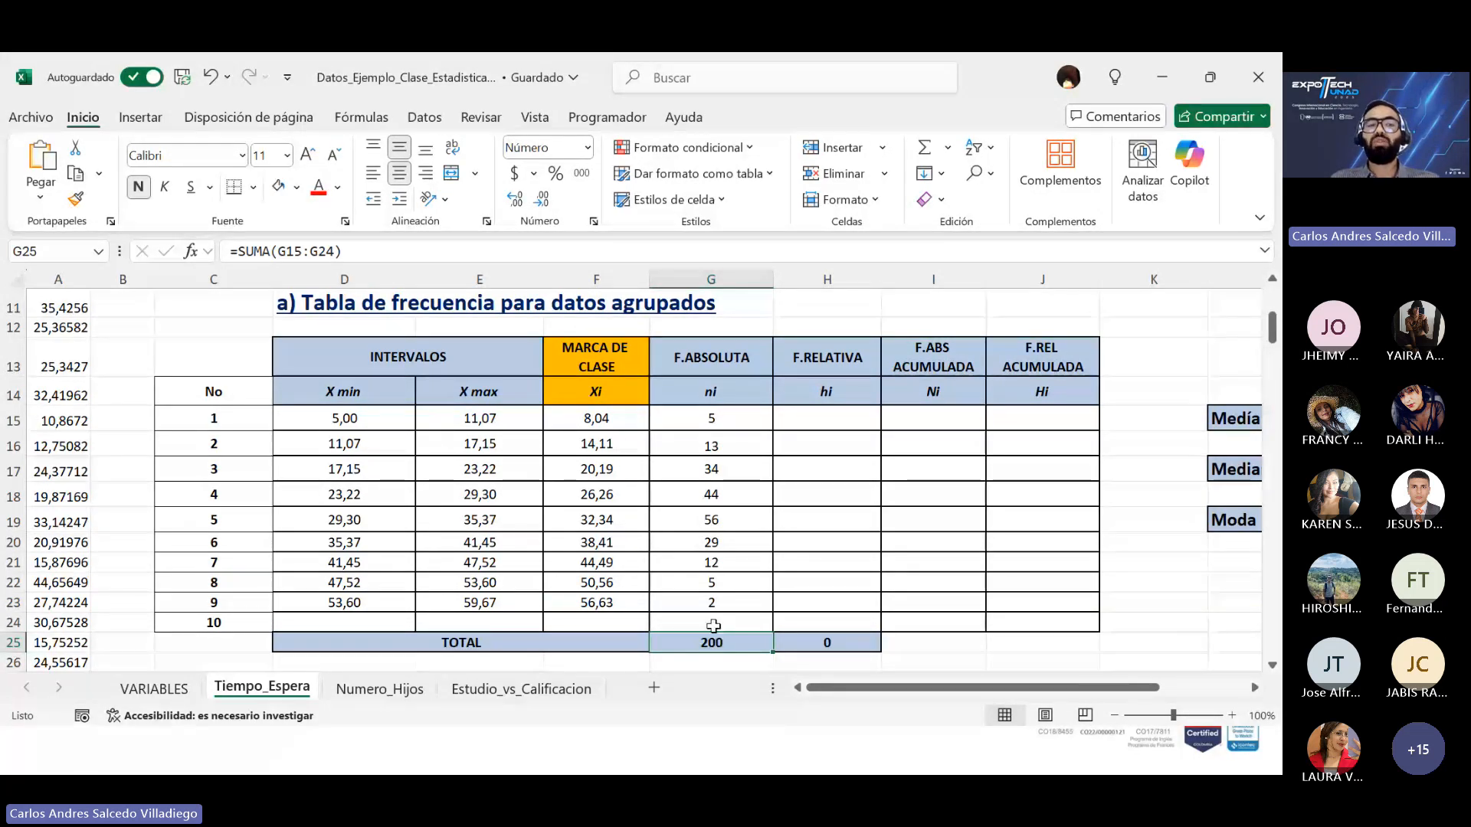
pyautogui.scroll(4, 675, 567)
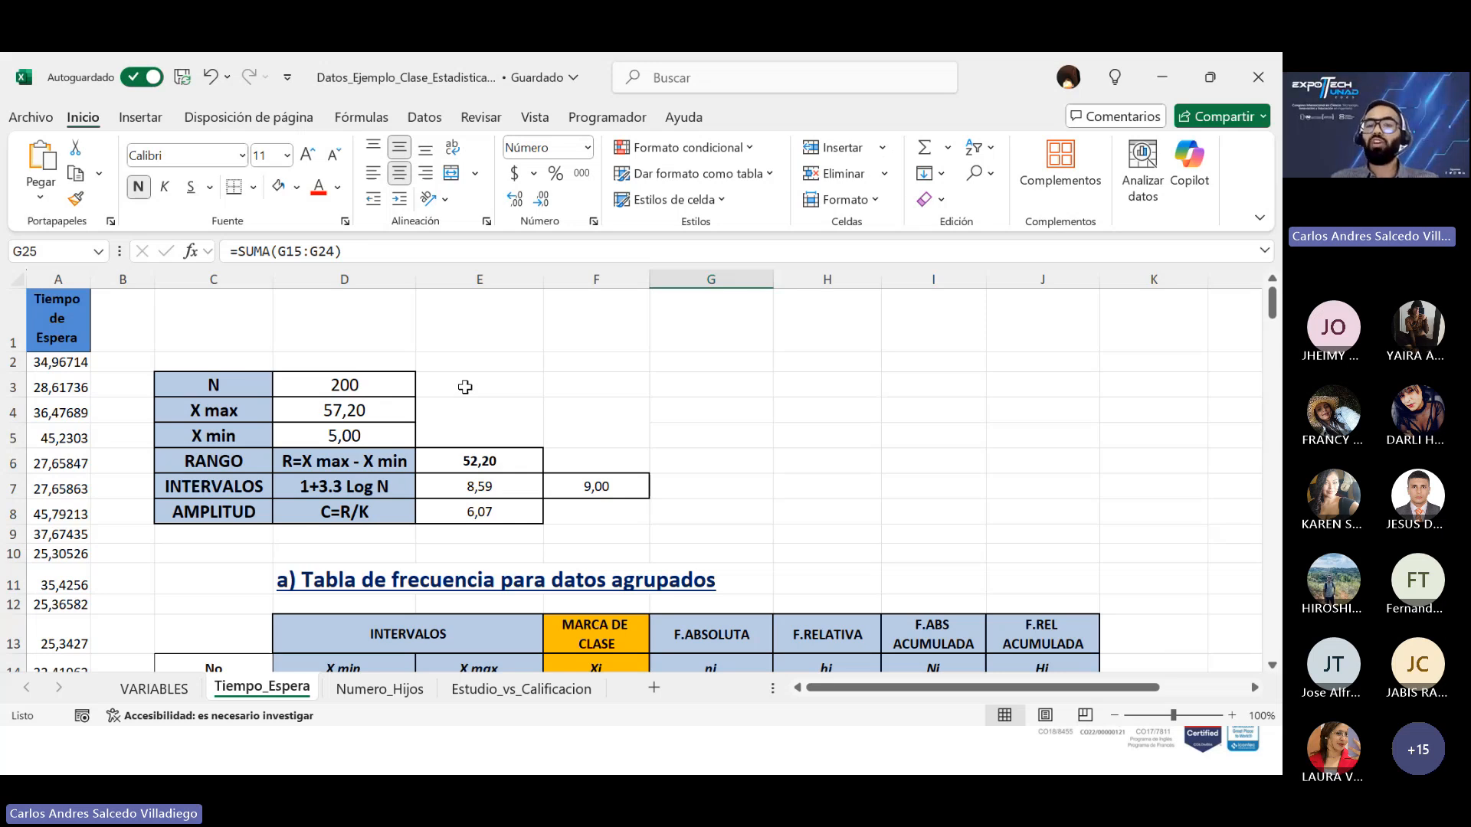
pyautogui.scroll(-4, 851, 541)
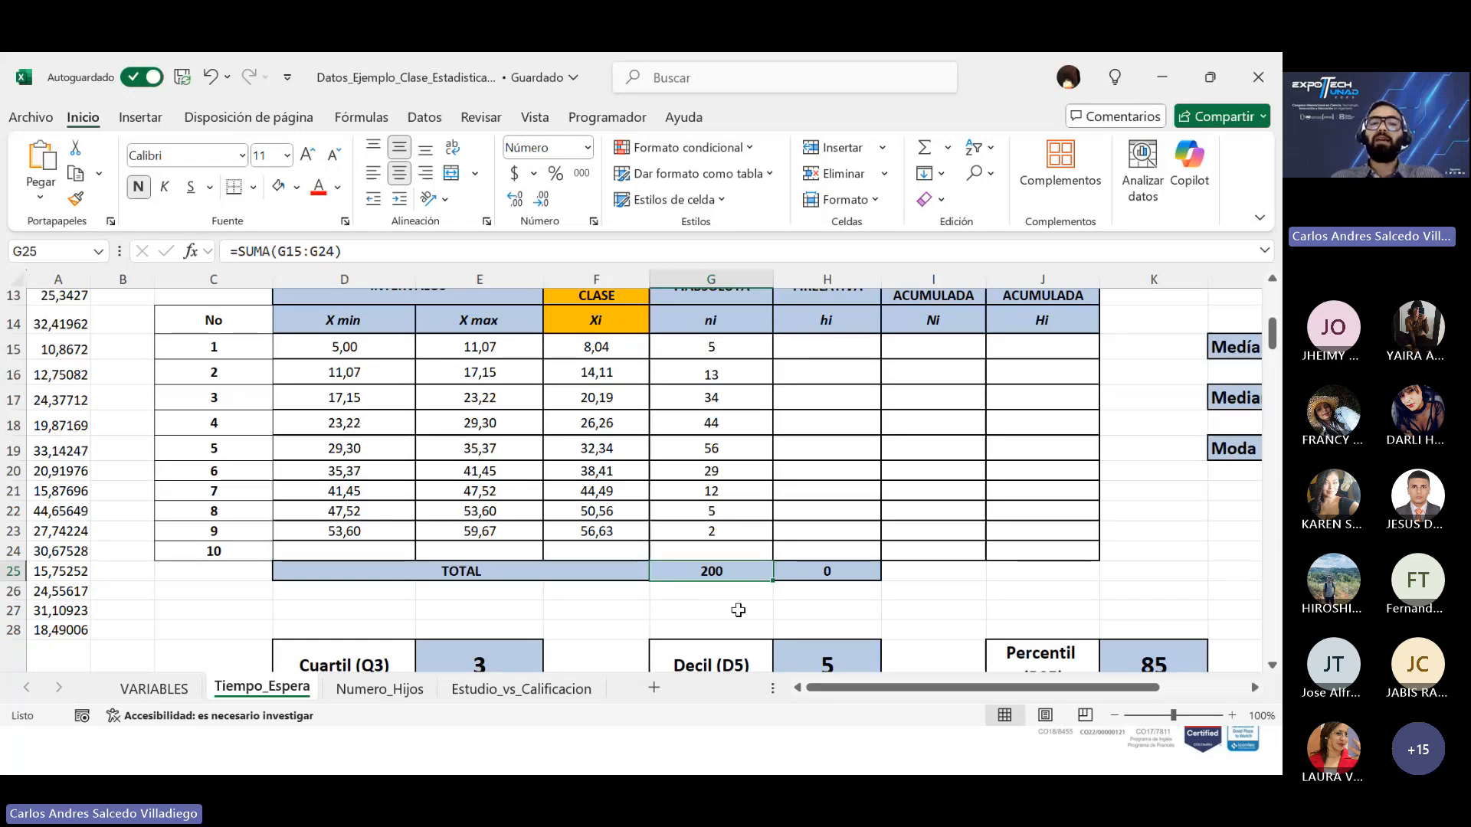
pyautogui.scroll(1, 749, 536)
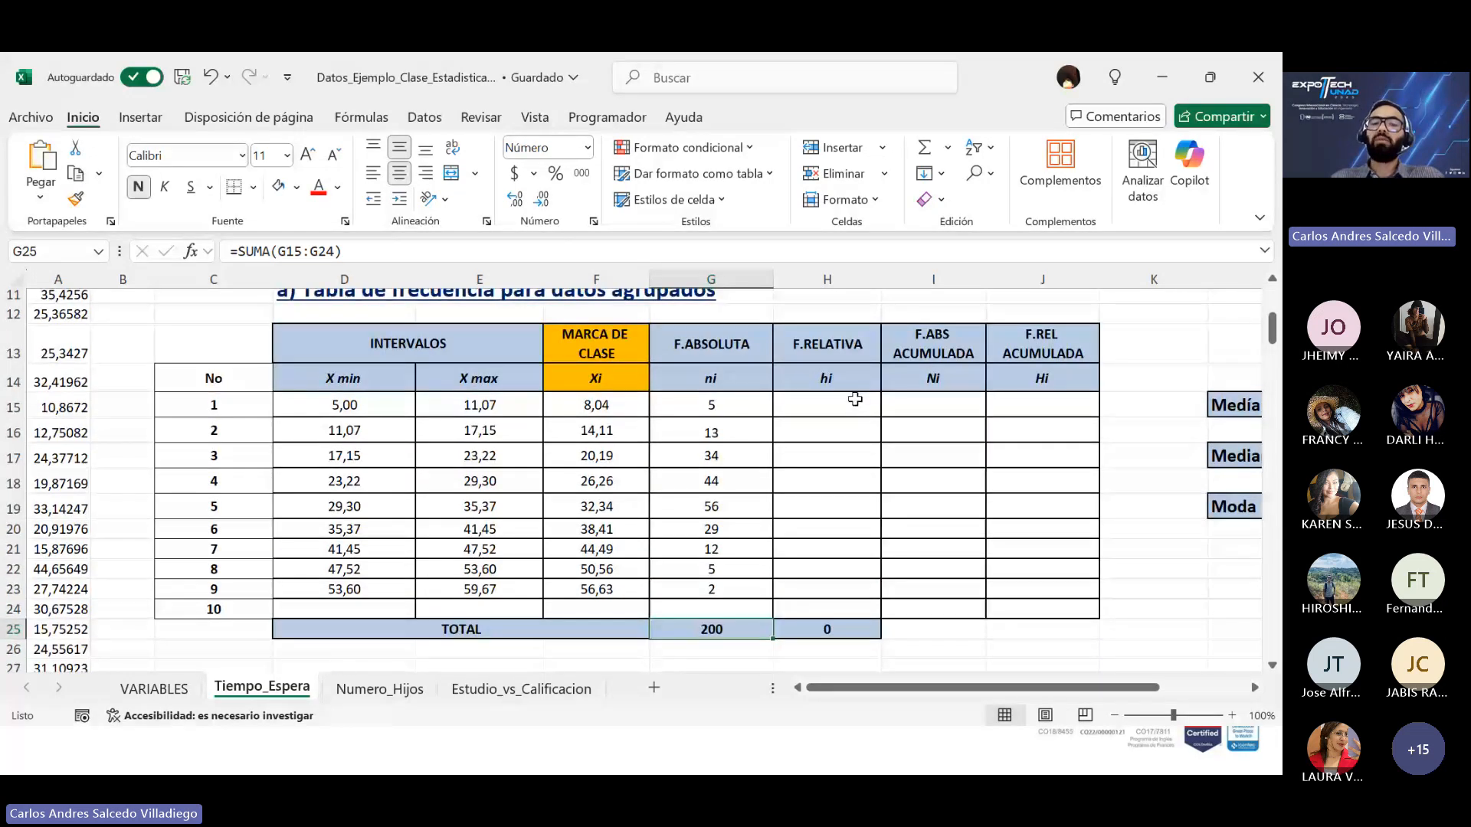
# Step: Check the relative frequency formula on the presentation slide and calculate the first interval's relative frequency in cell H15 with =G15/200
pyautogui.hotkey('alt', 'Tab')
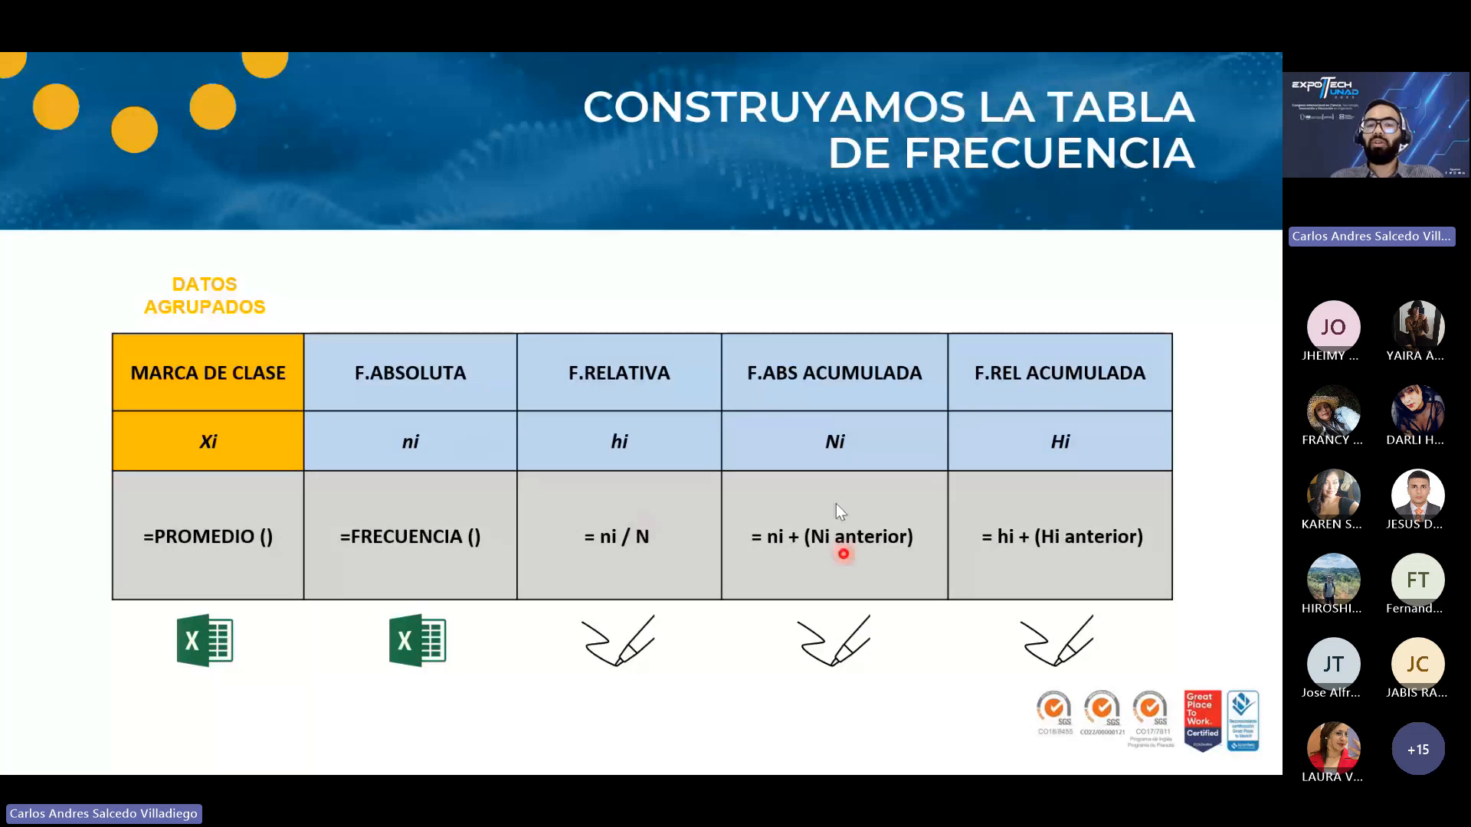
pyautogui.hotkey('alt', 'Tab')
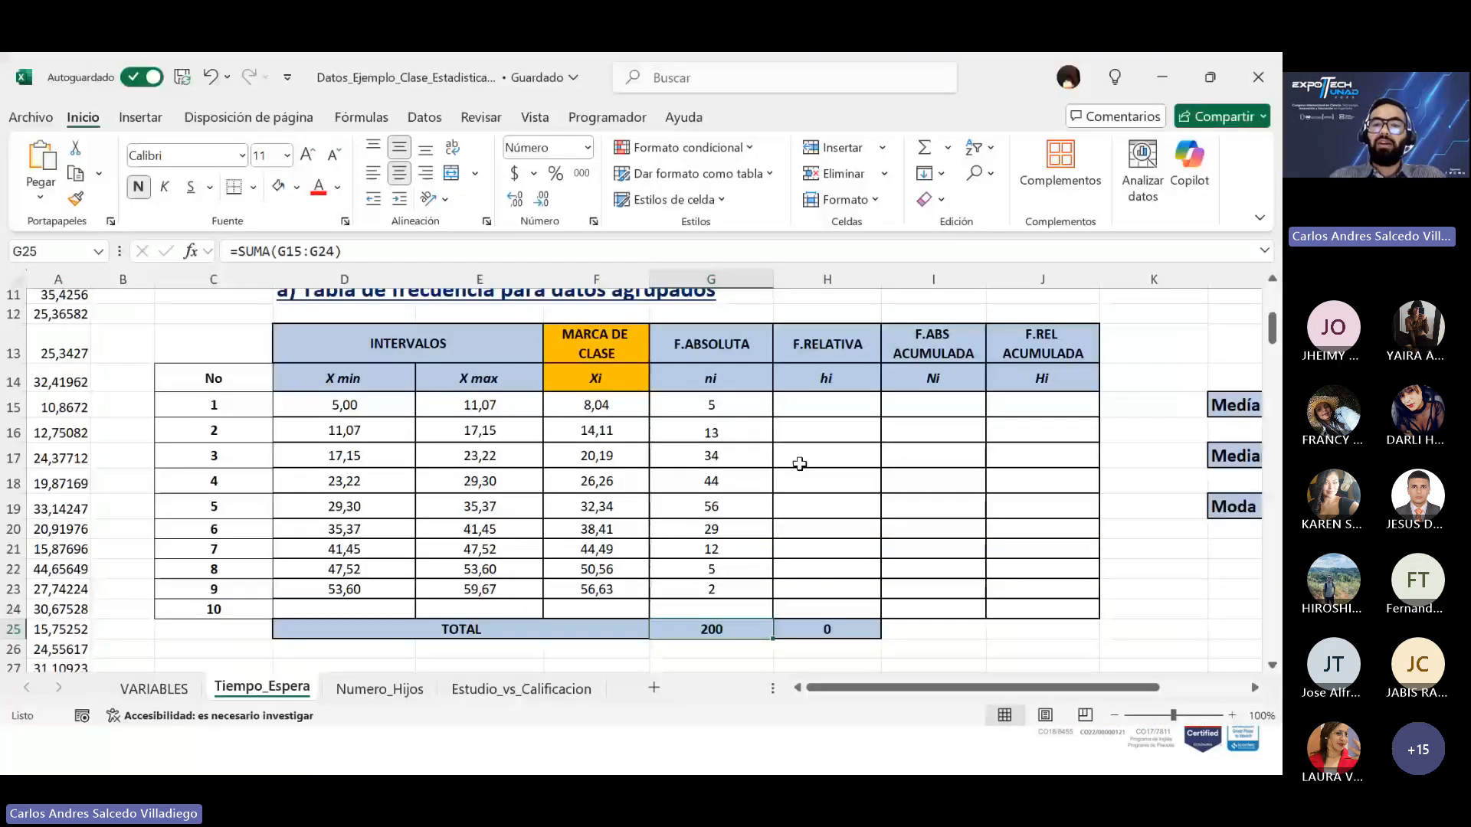
pyautogui.click(826, 404)
pyautogui.write('=')
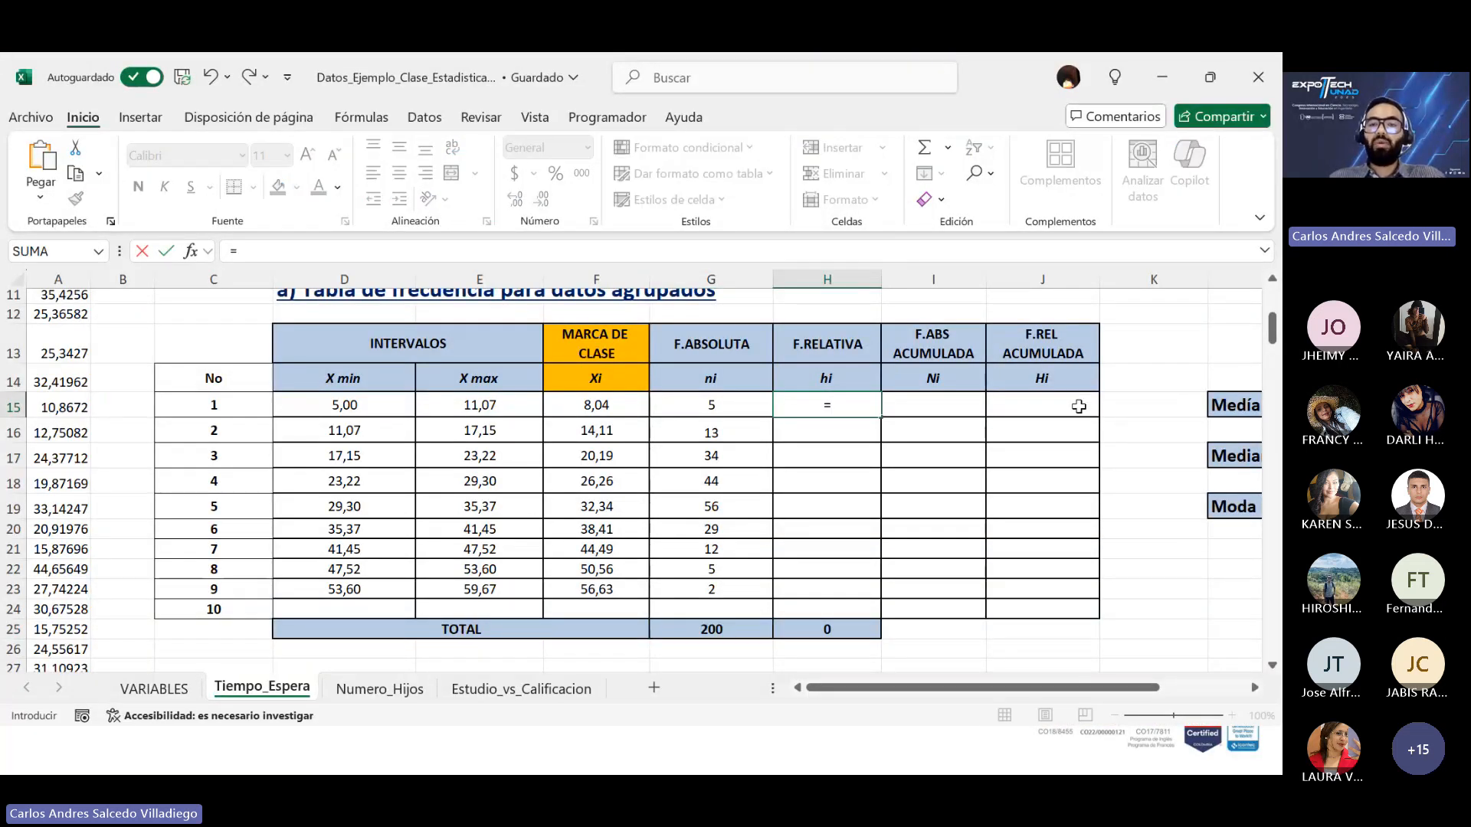
pyautogui.click(713, 406)
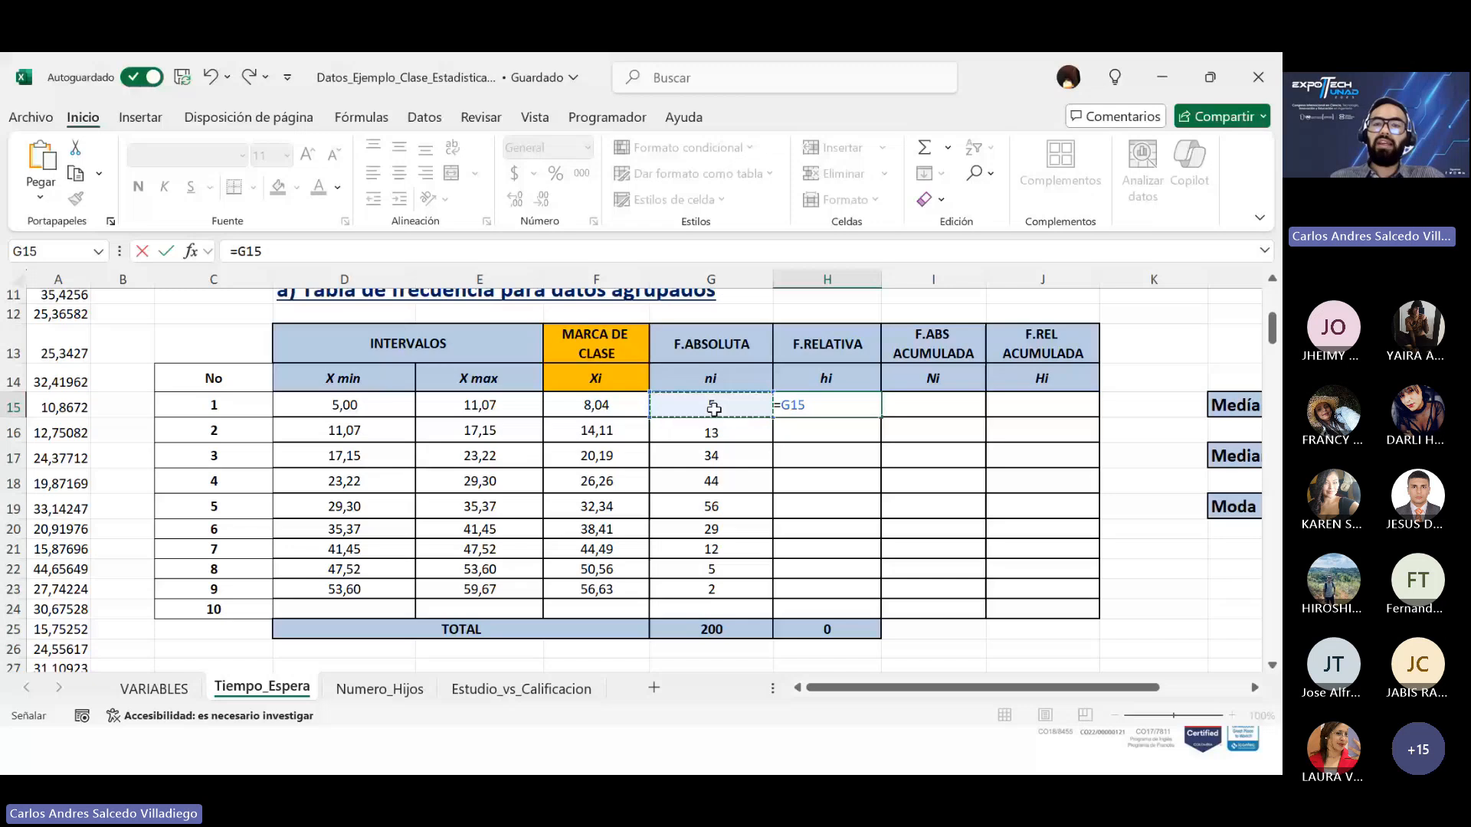
pyautogui.write('/')
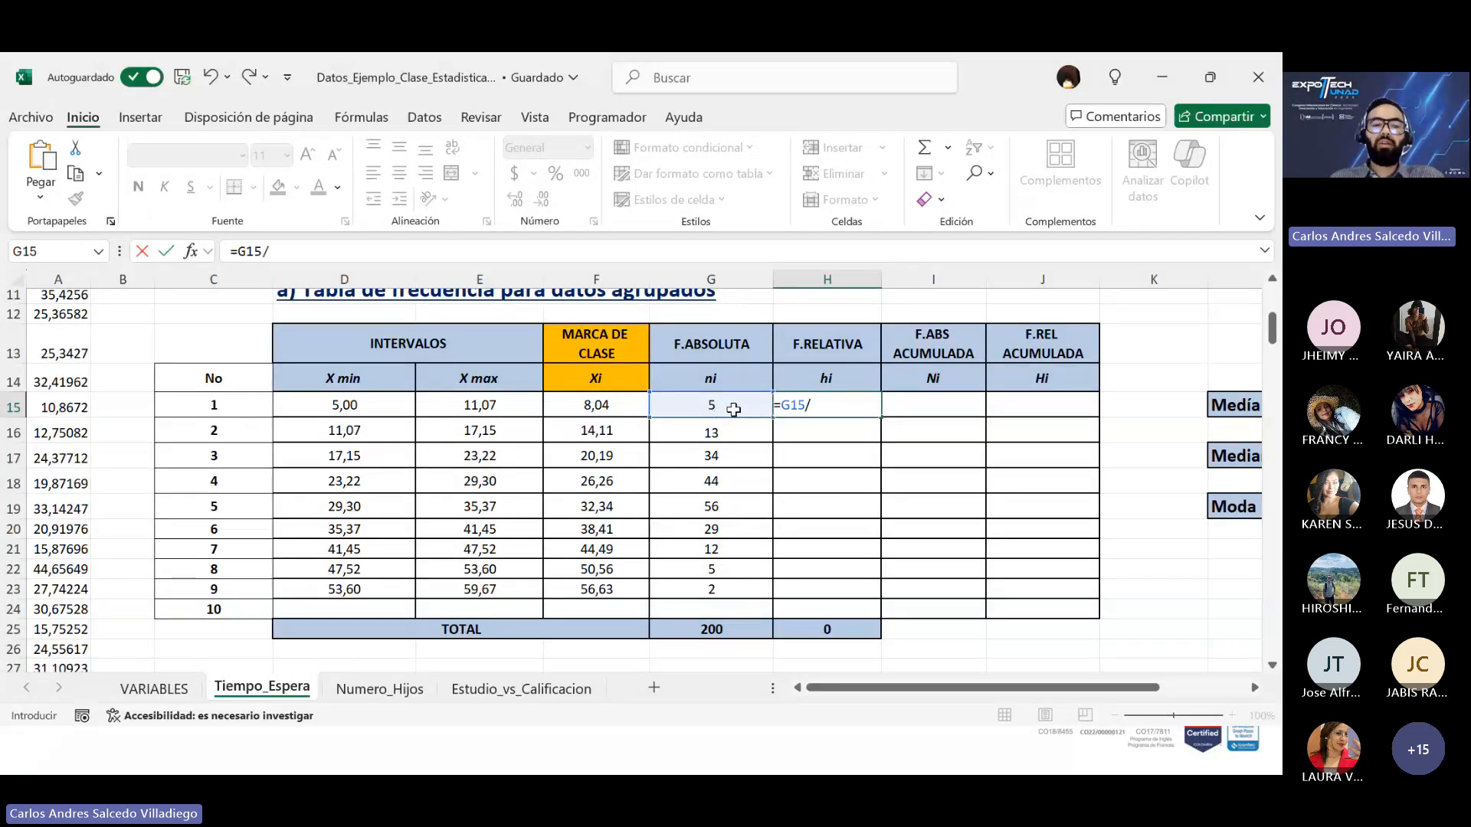
pyautogui.scroll(1, 578, 423)
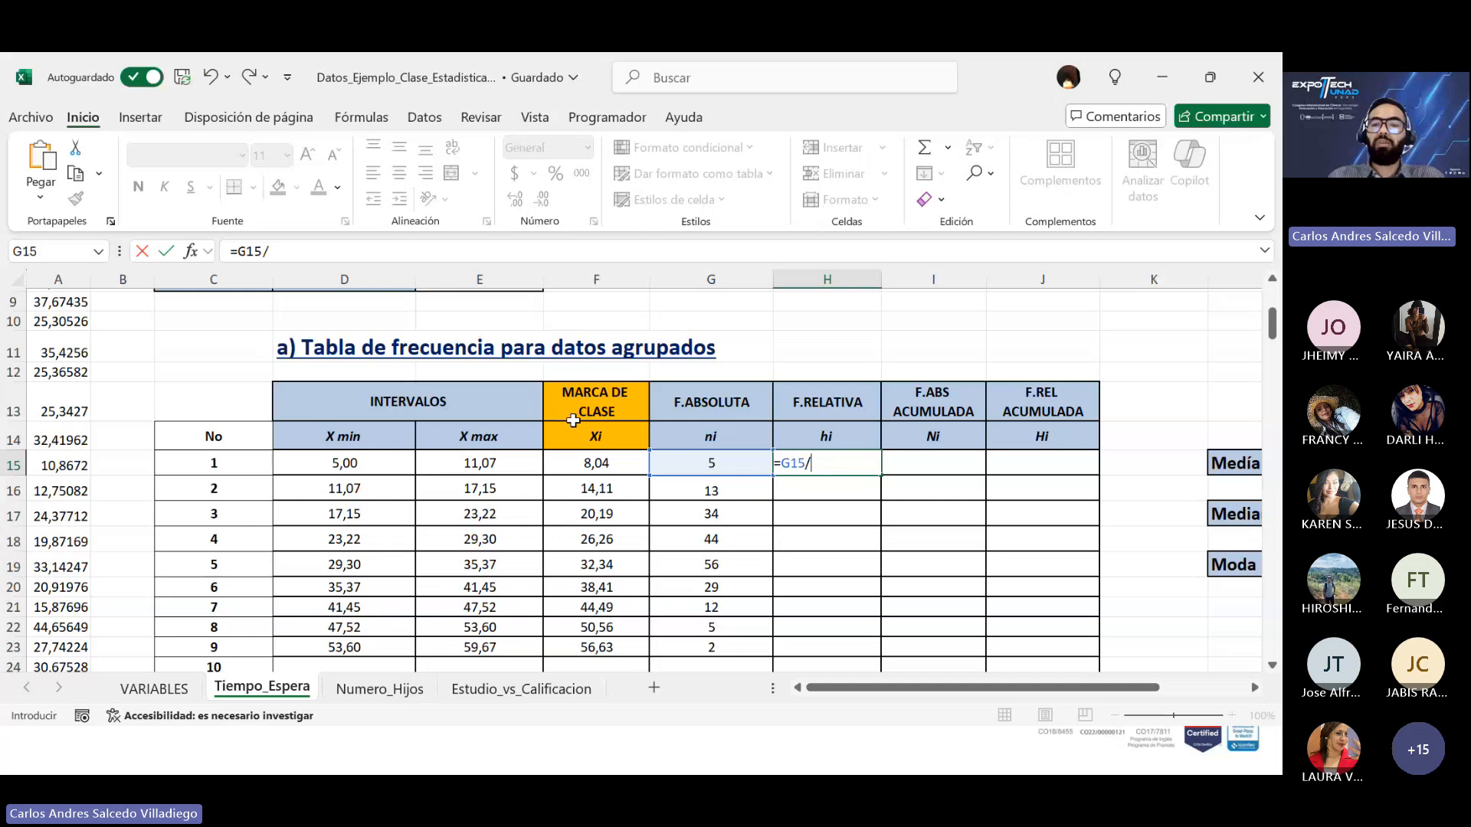
pyautogui.scroll(2, 573, 421)
pyautogui.scroll(-1, 524, 363)
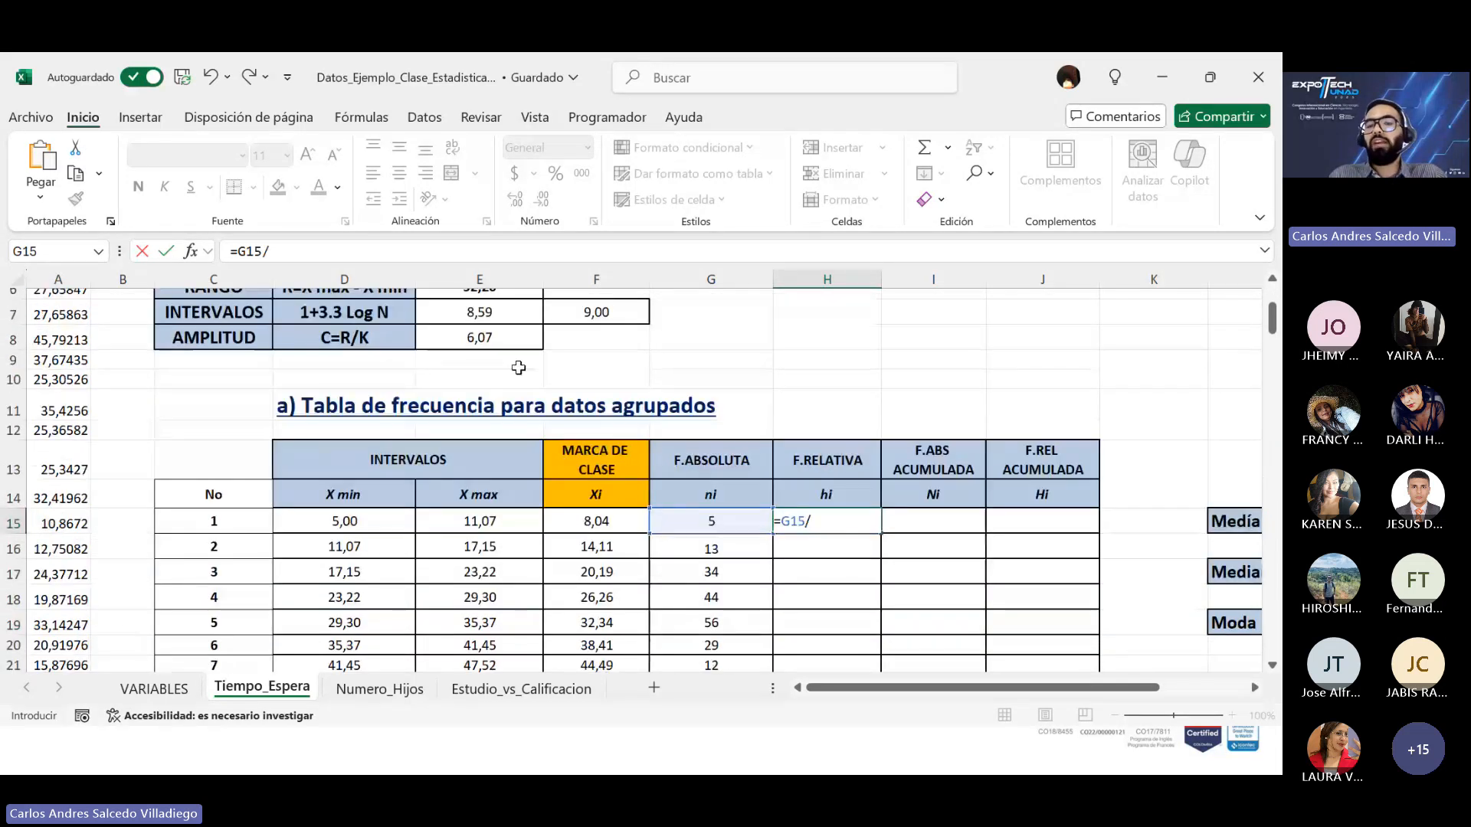
pyautogui.write('200')
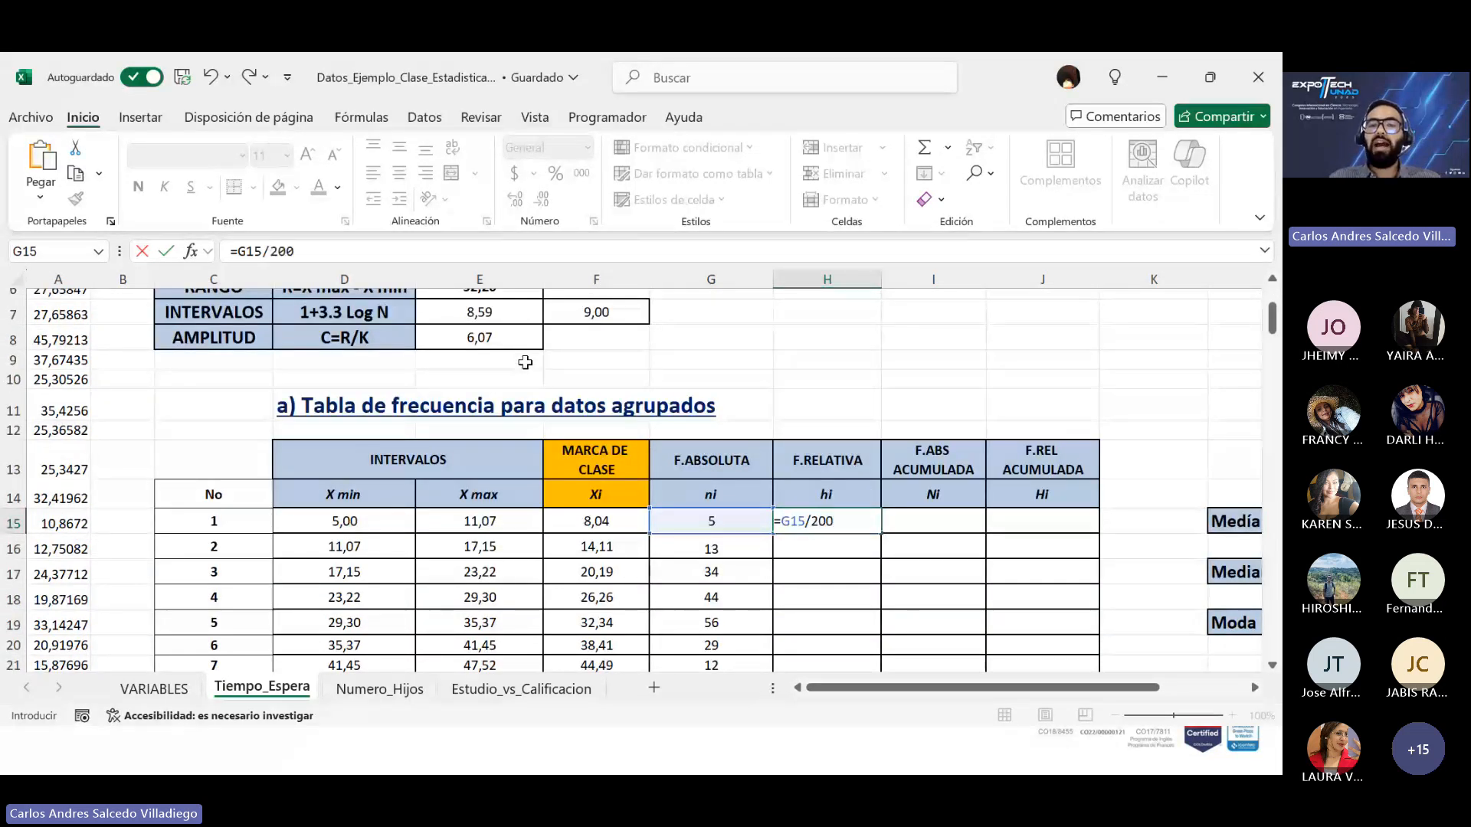
pyautogui.press('Return')
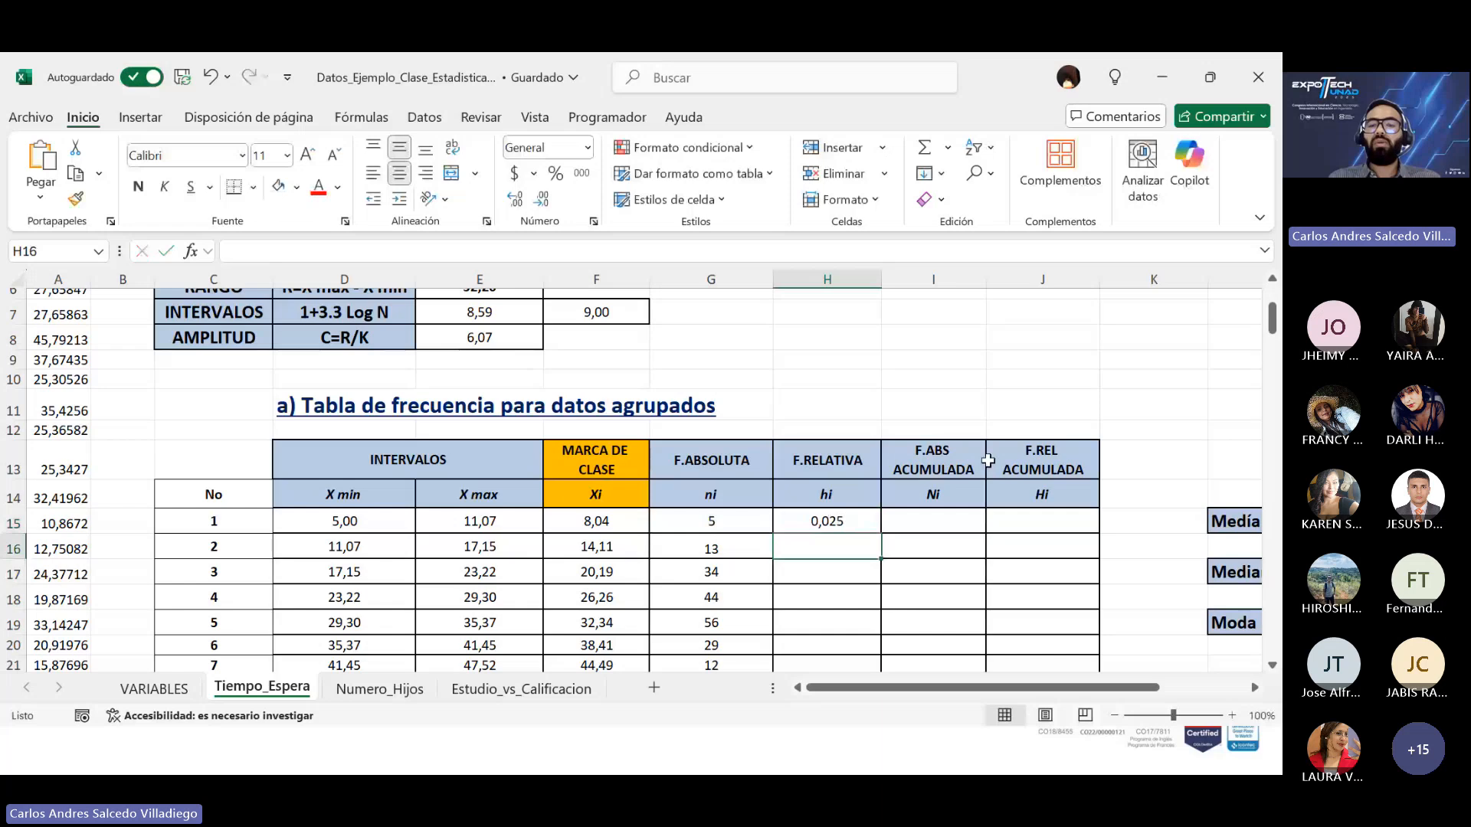
# Step: Fill the relative frequency formula from H15 down to H23, the row of interval 9
pyautogui.scroll(-2, 987, 461)
pyautogui.click(872, 412)
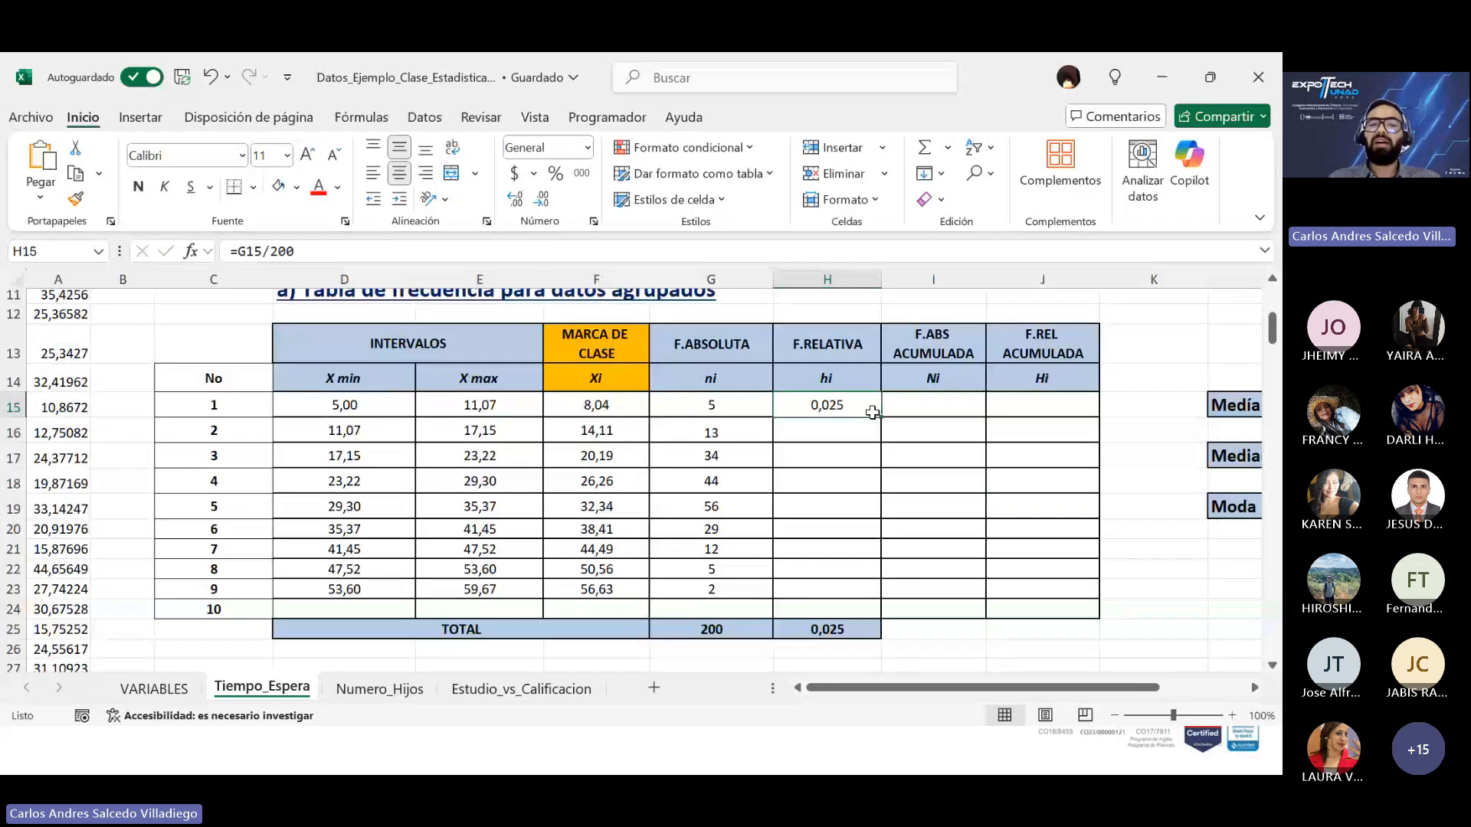
pyautogui.moveTo(872, 413); pyautogui.dragTo(876, 589)
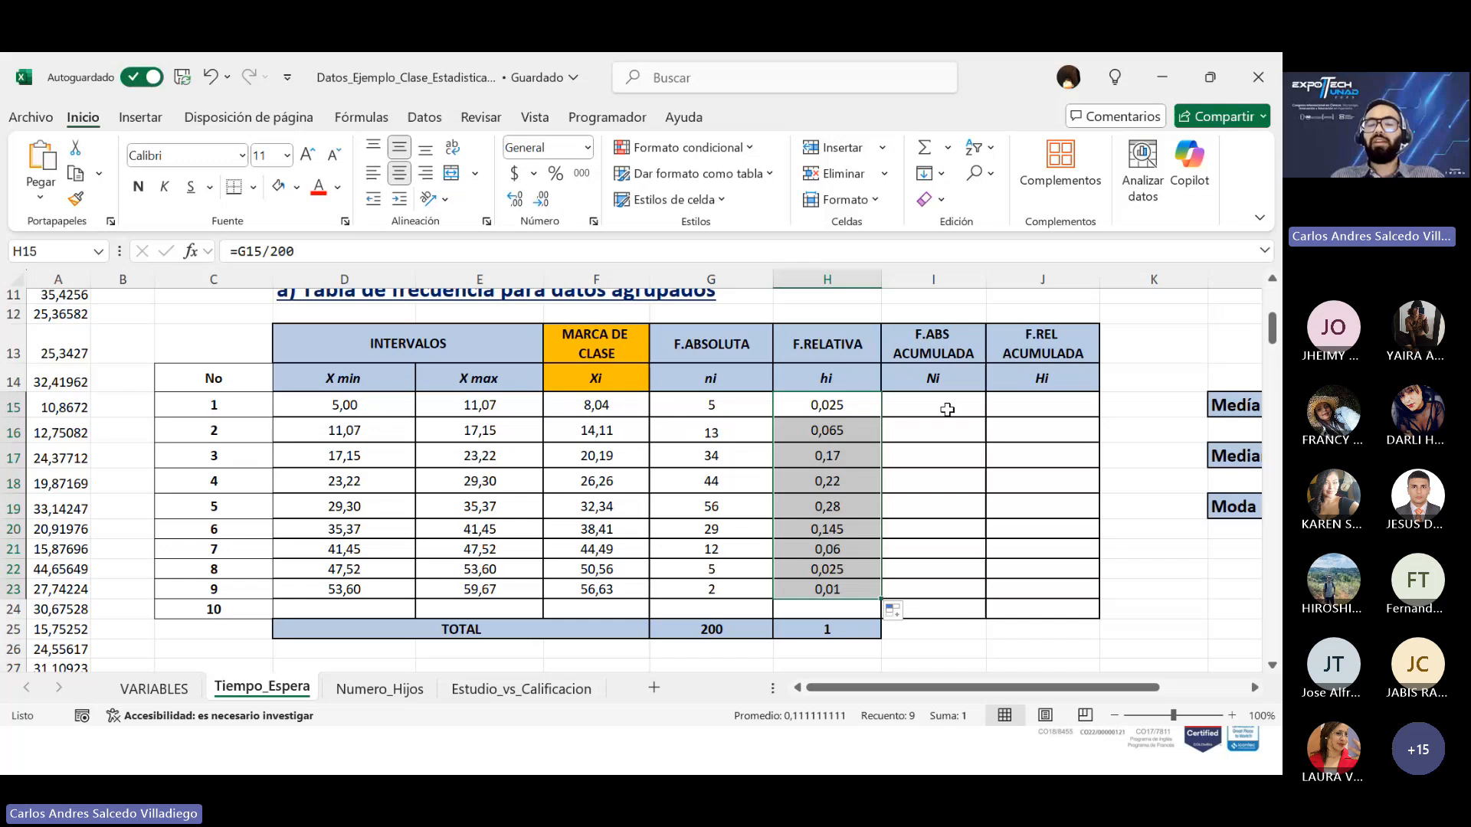
# Step: Check the cumulative absolute frequency formula on the presentation slide and enter =G15 in cell I15 for the first interval
pyautogui.hotkey('alt', 'Tab')
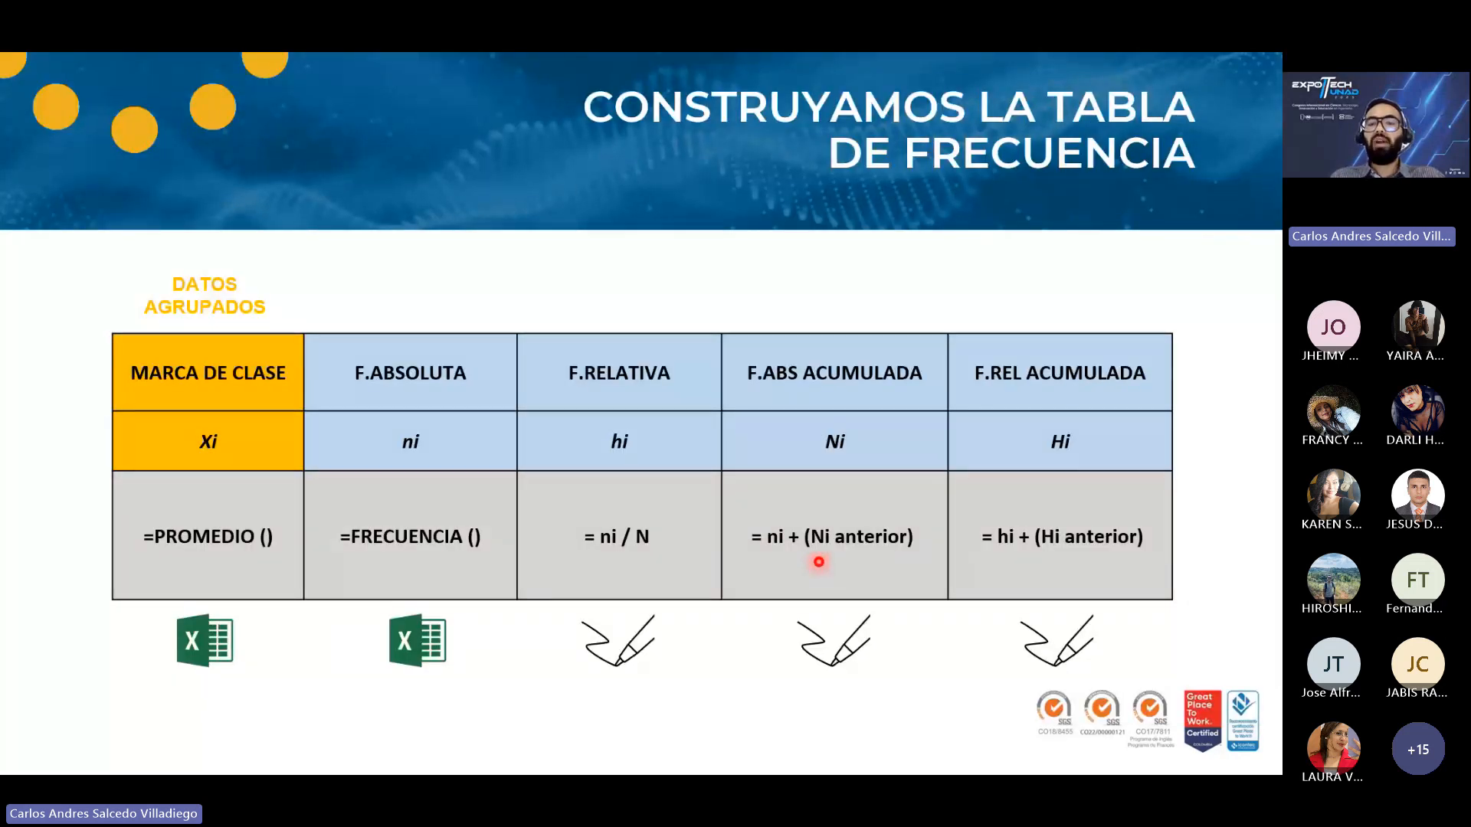
pyautogui.hotkey('alt', 'Tab')
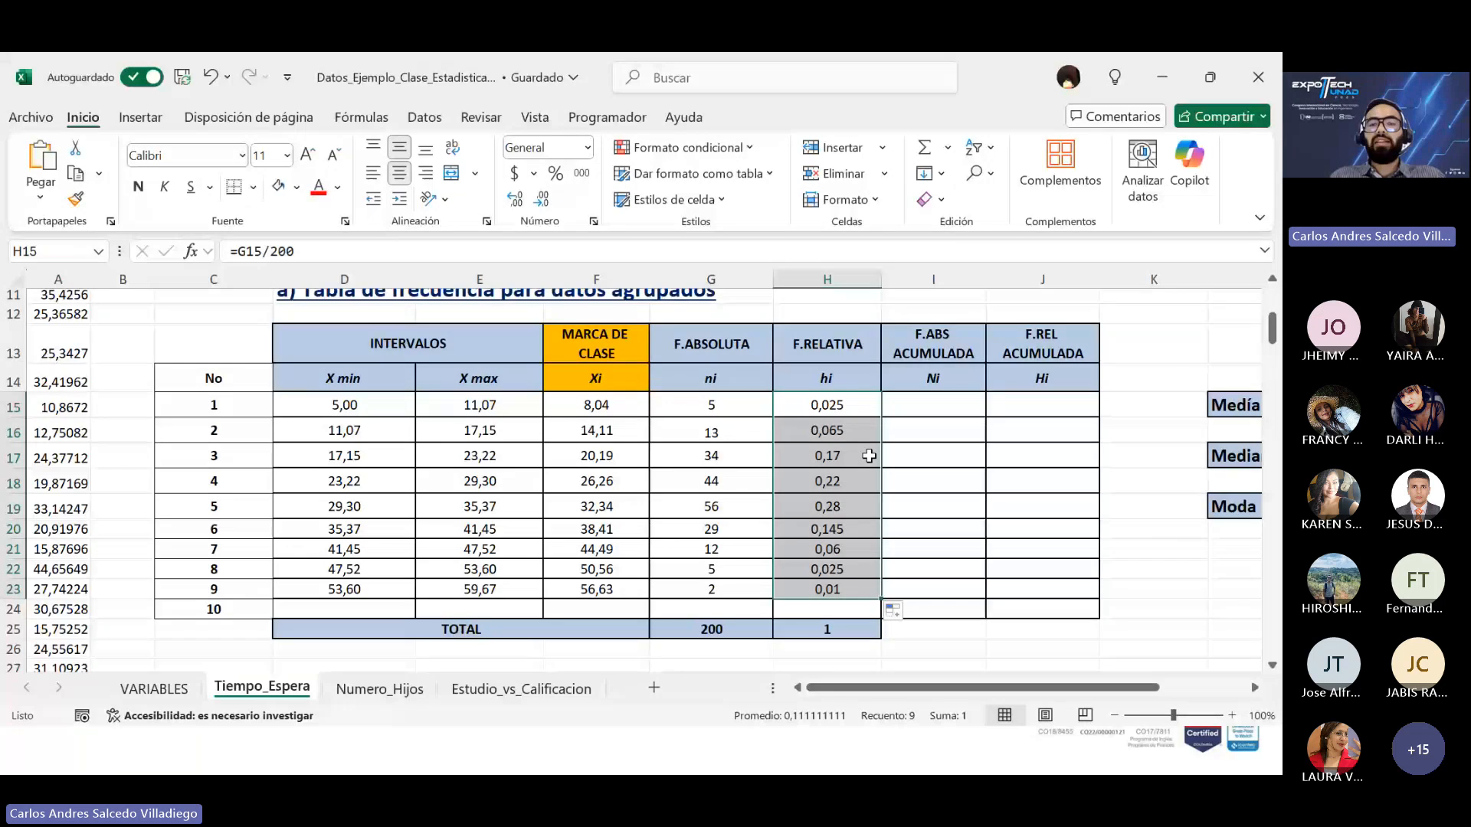
pyautogui.click(932, 406)
pyautogui.write('=')
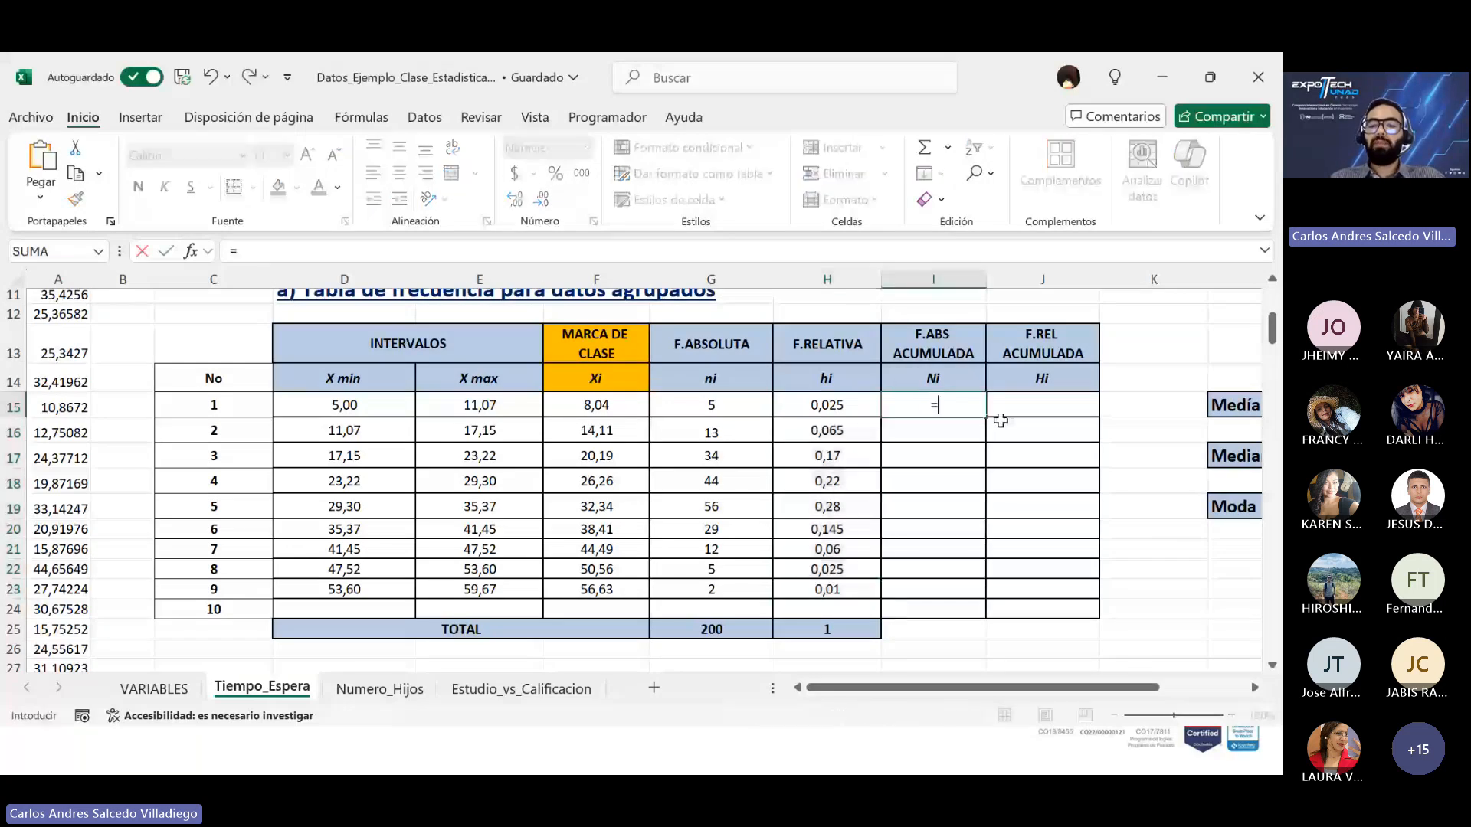
pyautogui.click(728, 408)
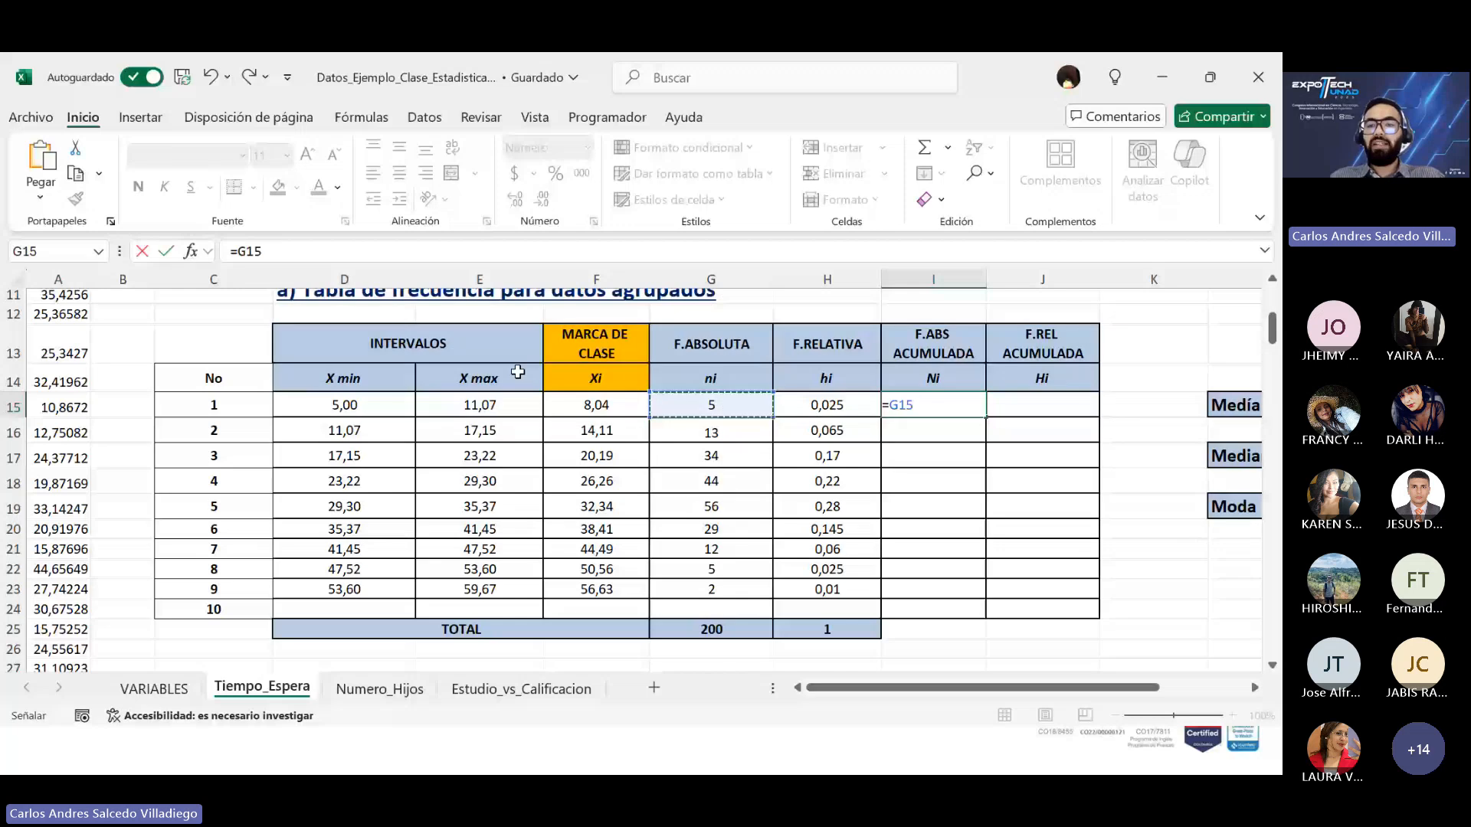
pyautogui.press('Return')
# Step: Calculate the second interval's cumulative absolute frequency in cell I16 with =G16+I15
pyautogui.write('=')
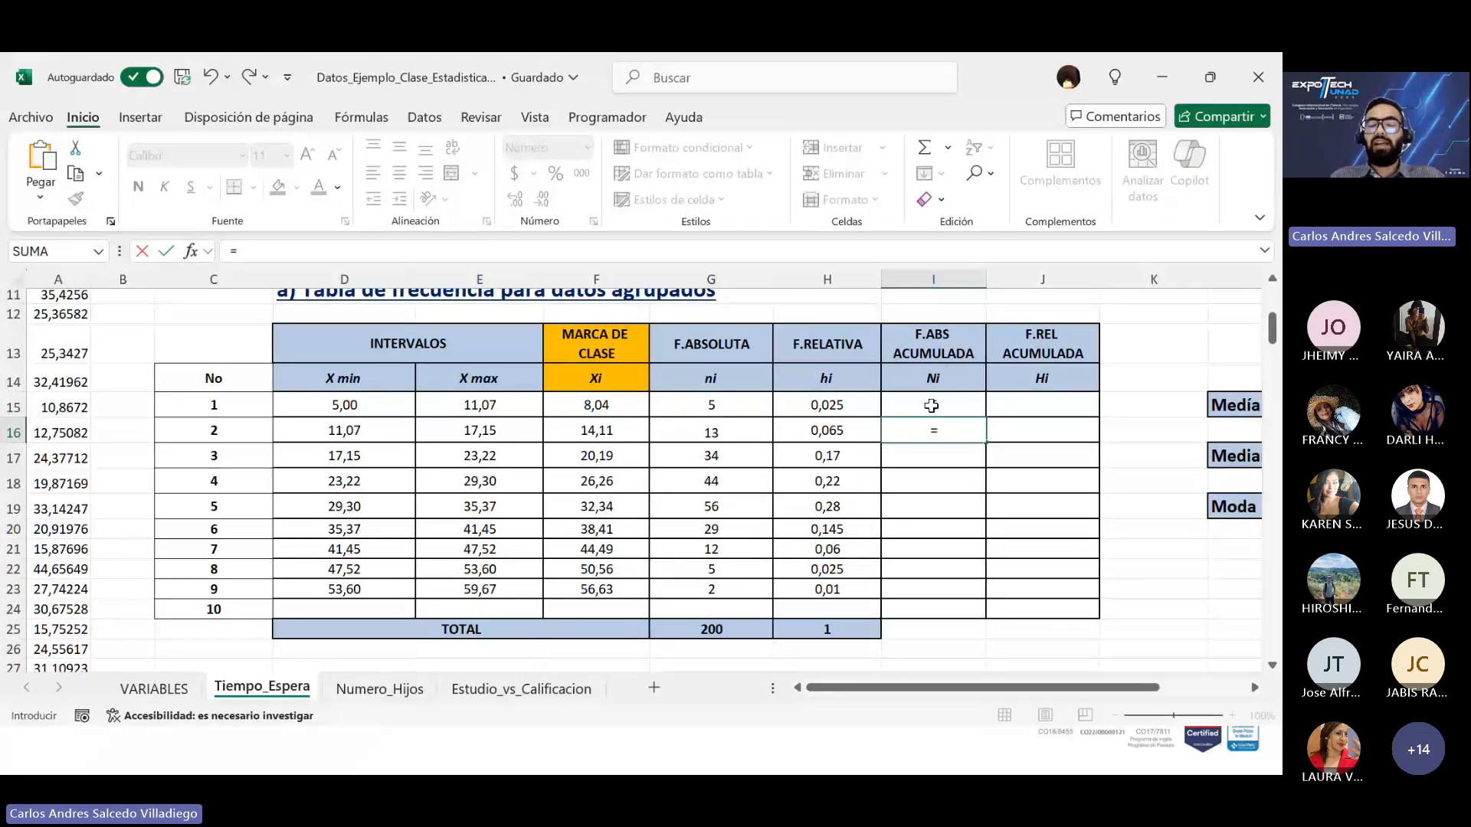
pyautogui.click(734, 435)
pyautogui.write('+')
pyautogui.click(933, 405)
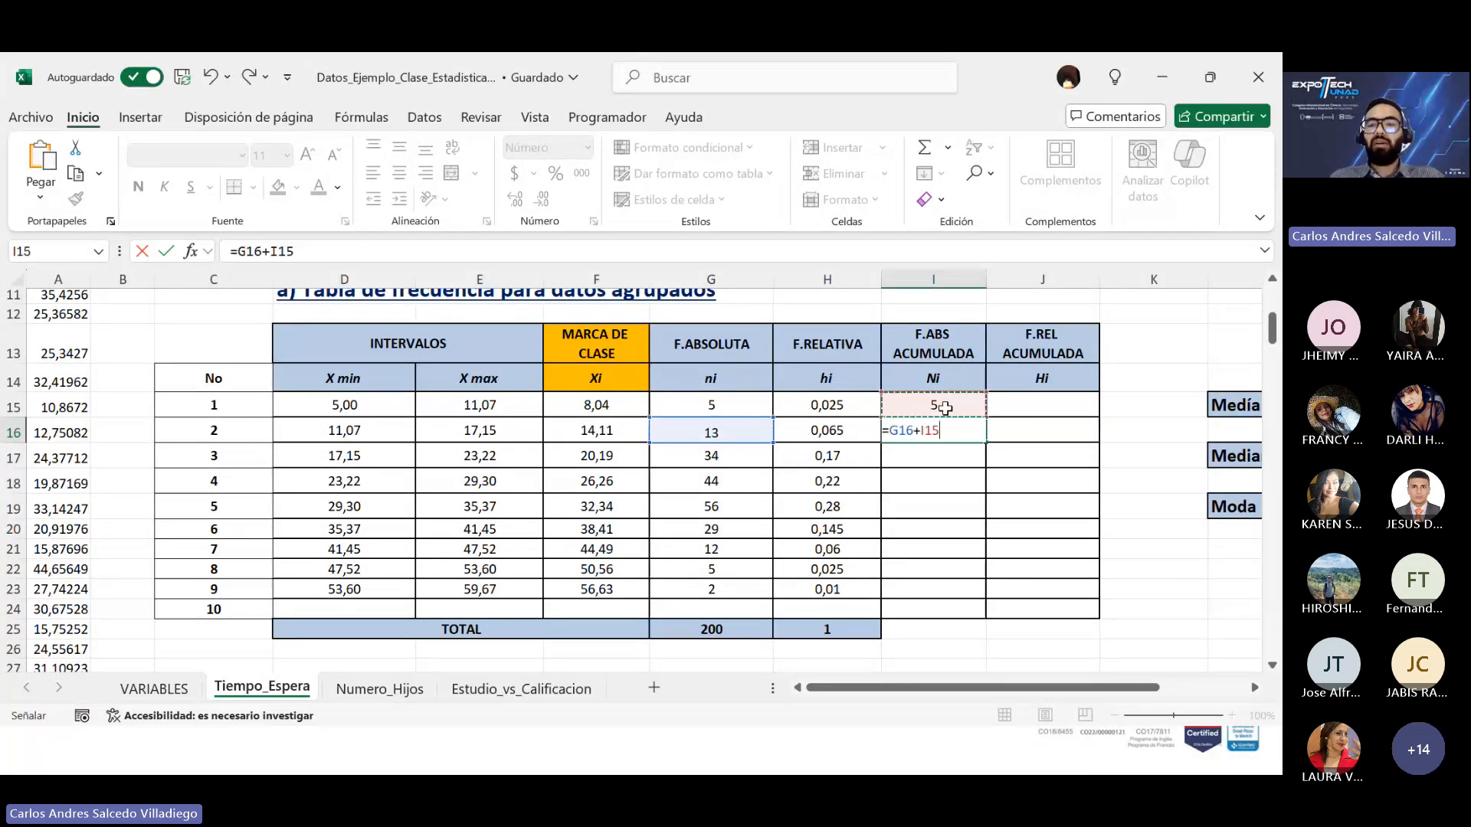
pyautogui.press('Return')
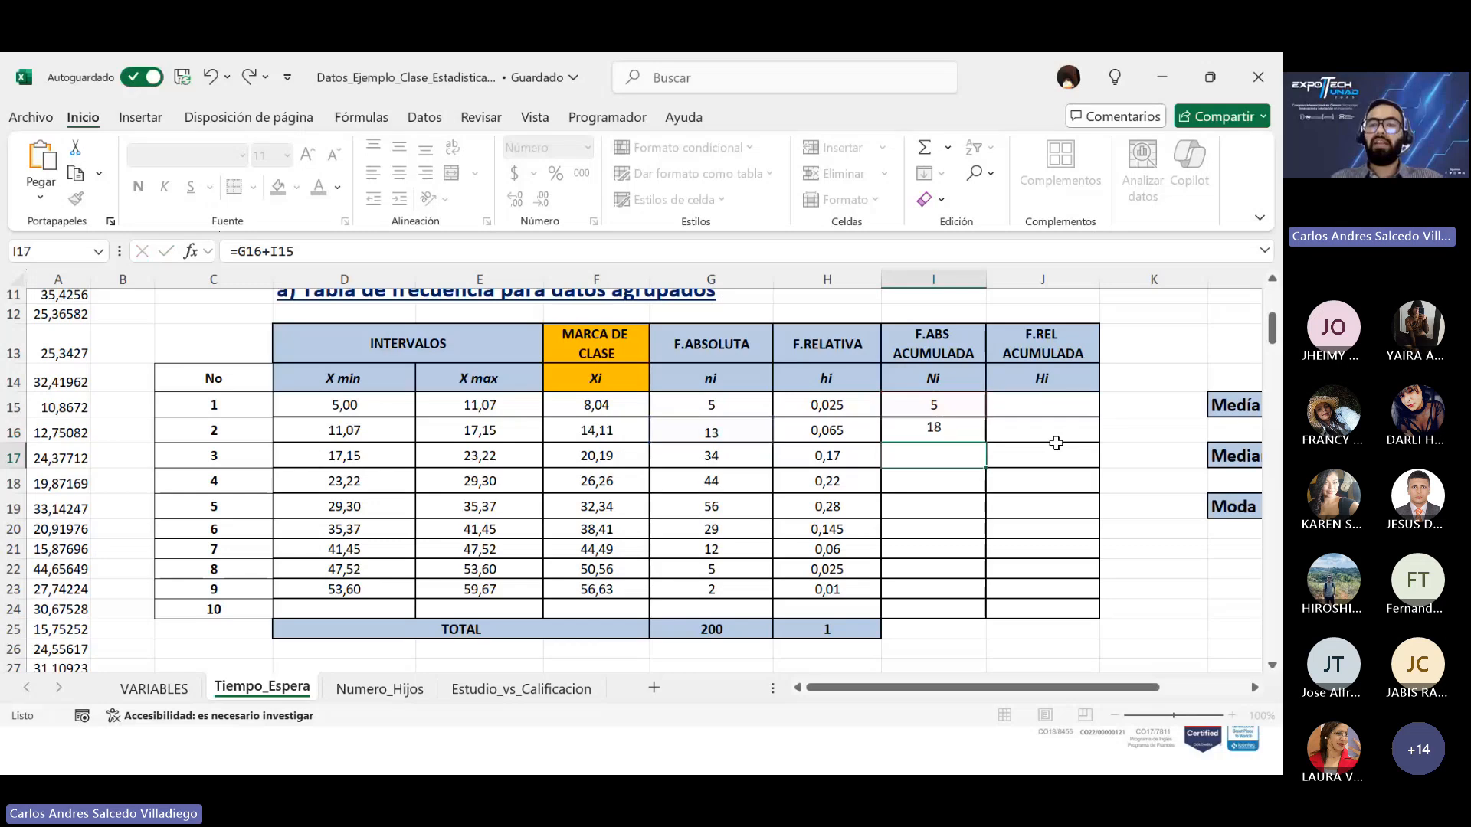
# Step: Fill the cumulative absolute frequency formula from I16 down to I23, the row of interval 9
pyautogui.click(970, 437)
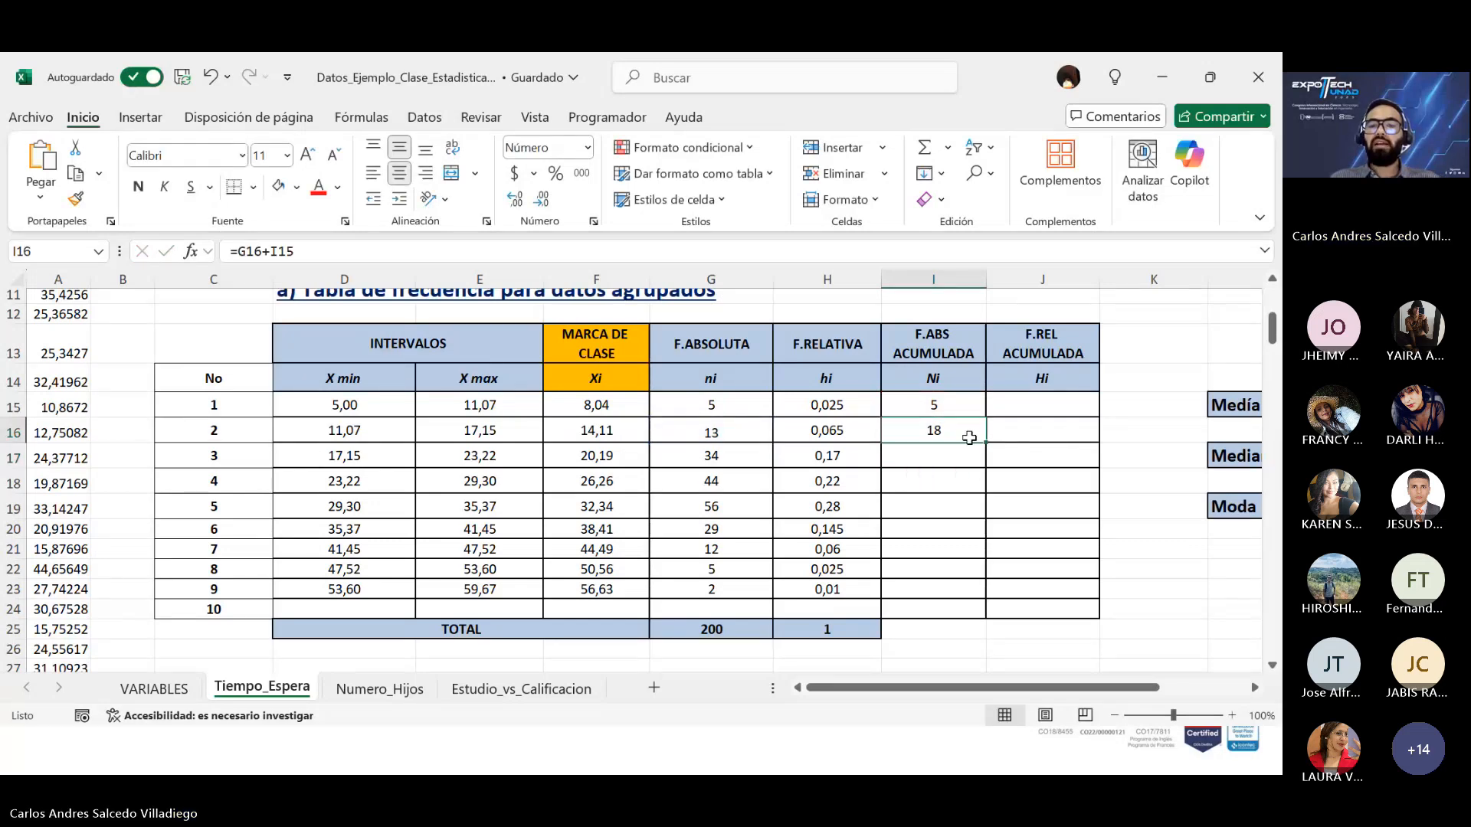
pyautogui.moveTo(986, 443); pyautogui.dragTo(996, 591)
pyautogui.click(1038, 585)
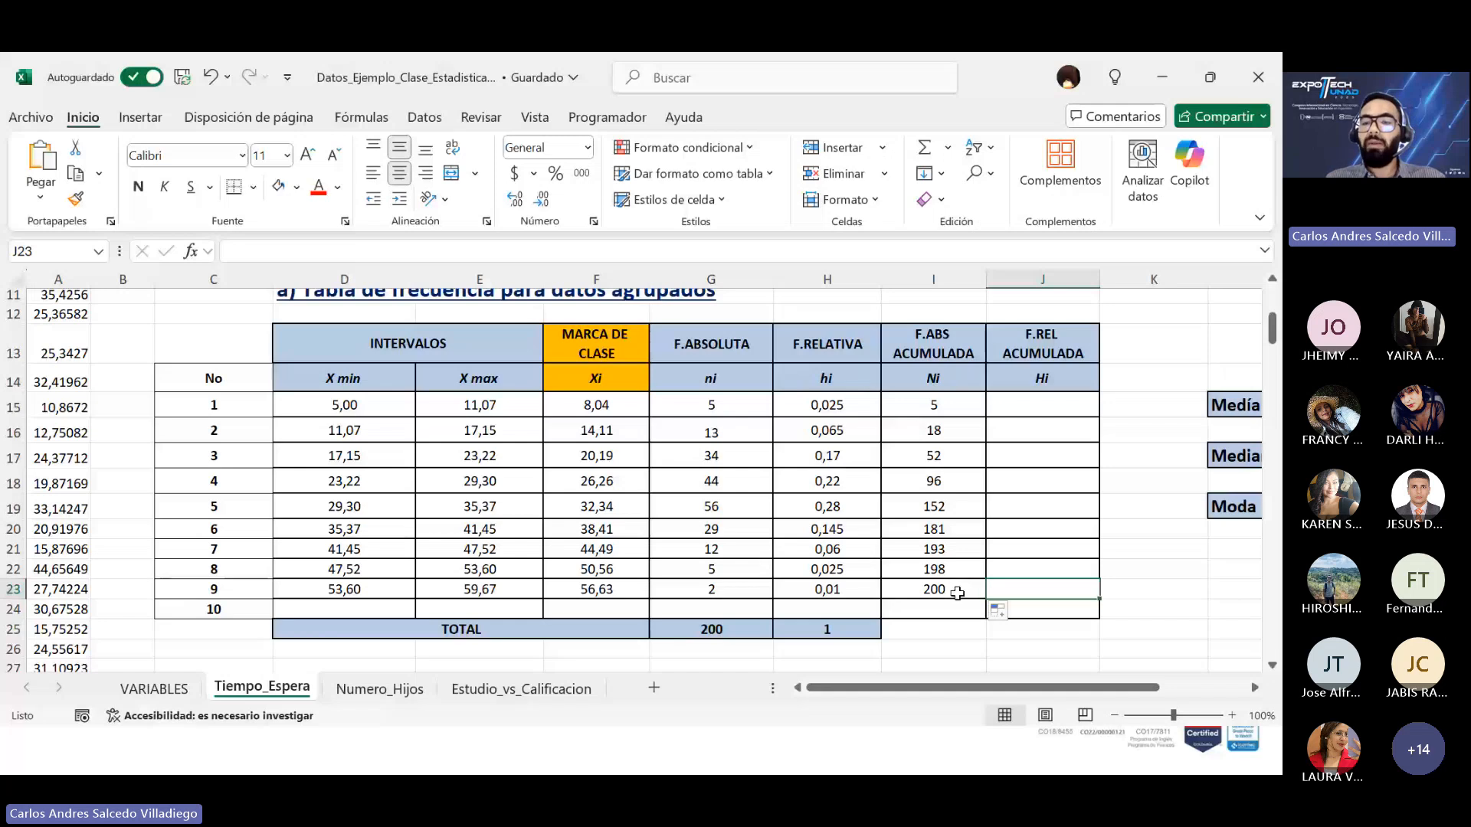
pyautogui.click(1063, 406)
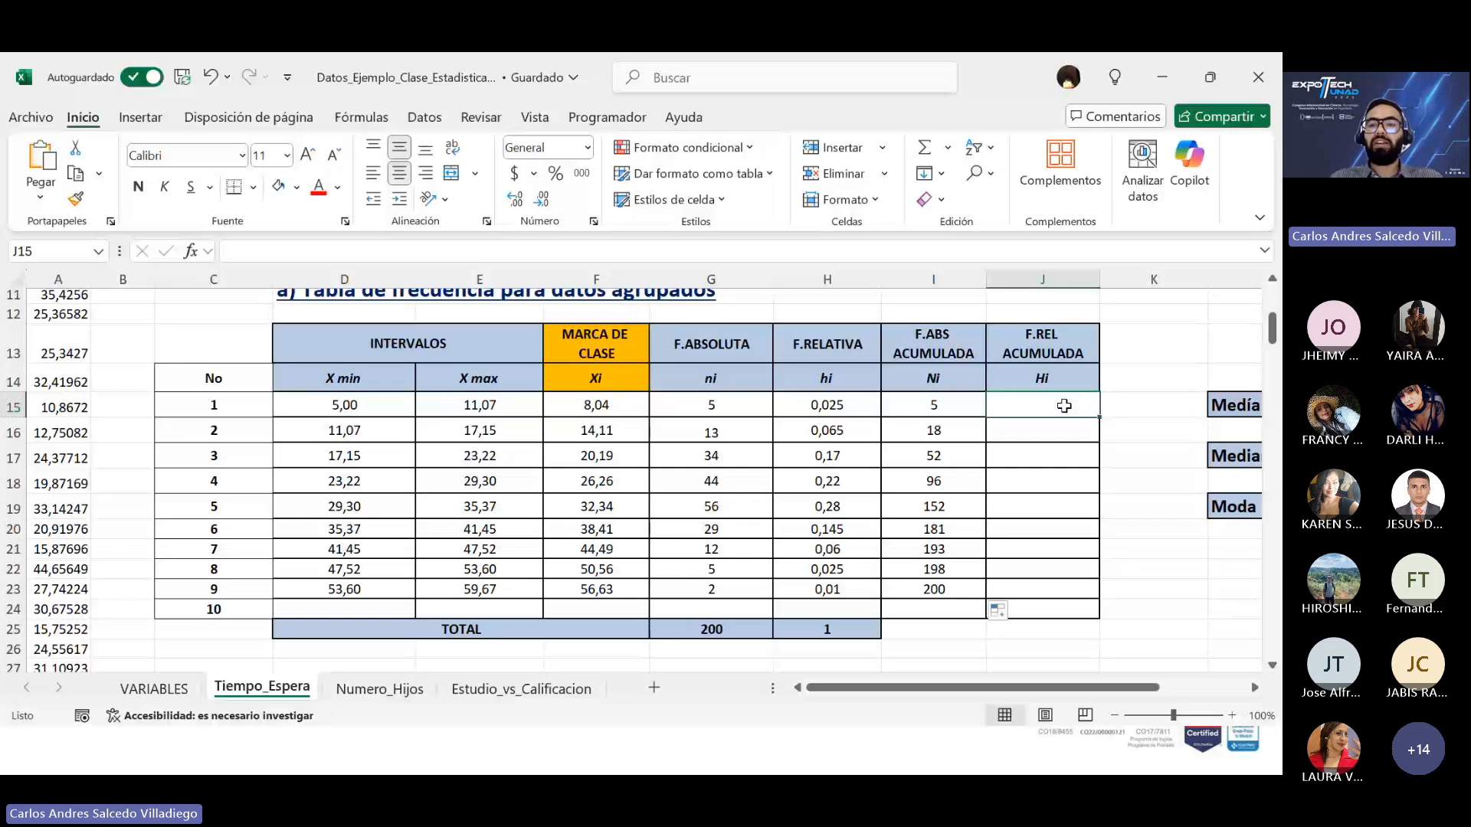
pyautogui.write('=')
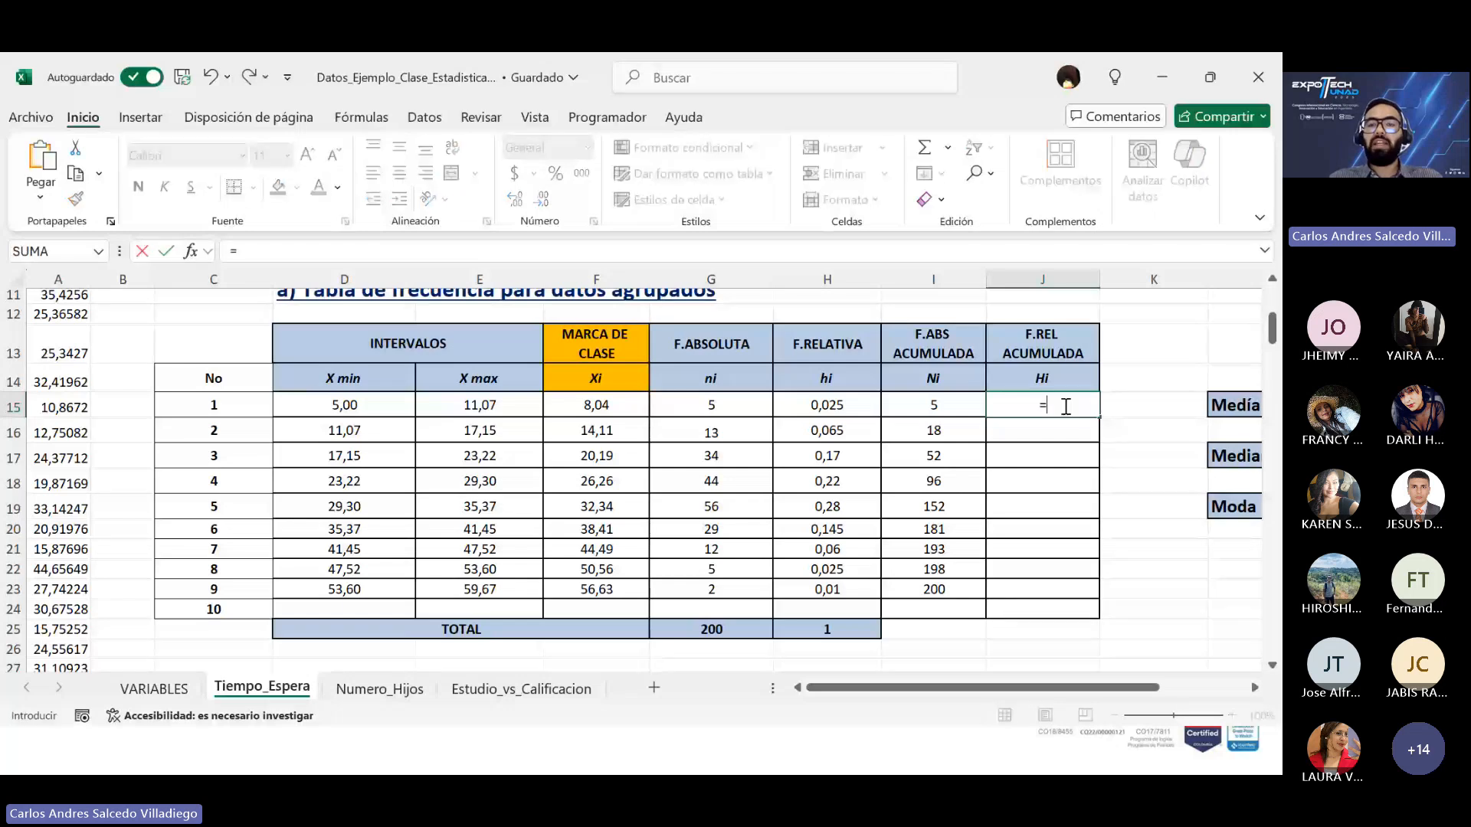
pyautogui.click(825, 406)
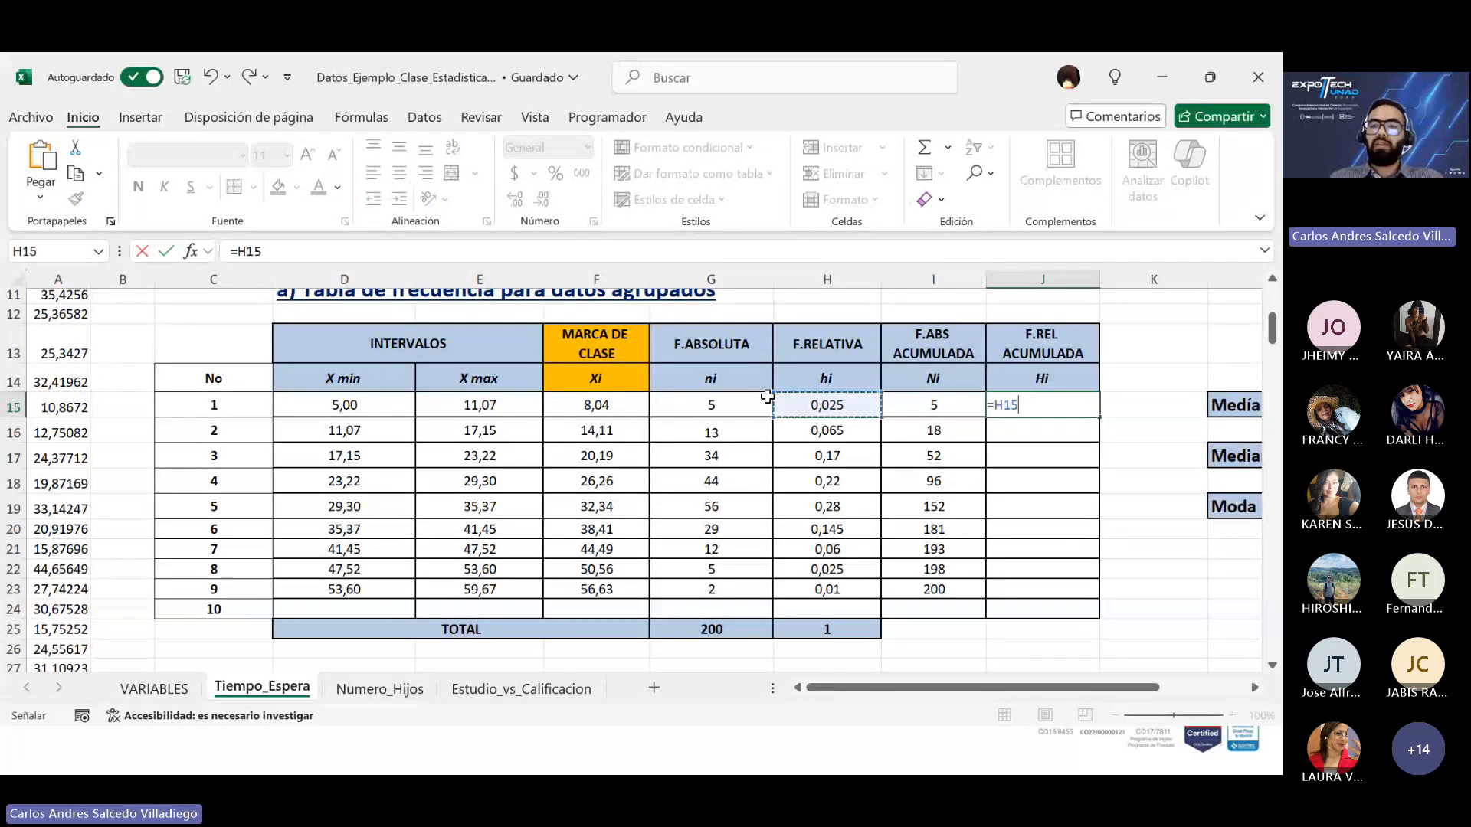
pyautogui.press('Return')
pyautogui.click(1076, 404)
pyautogui.write('=')
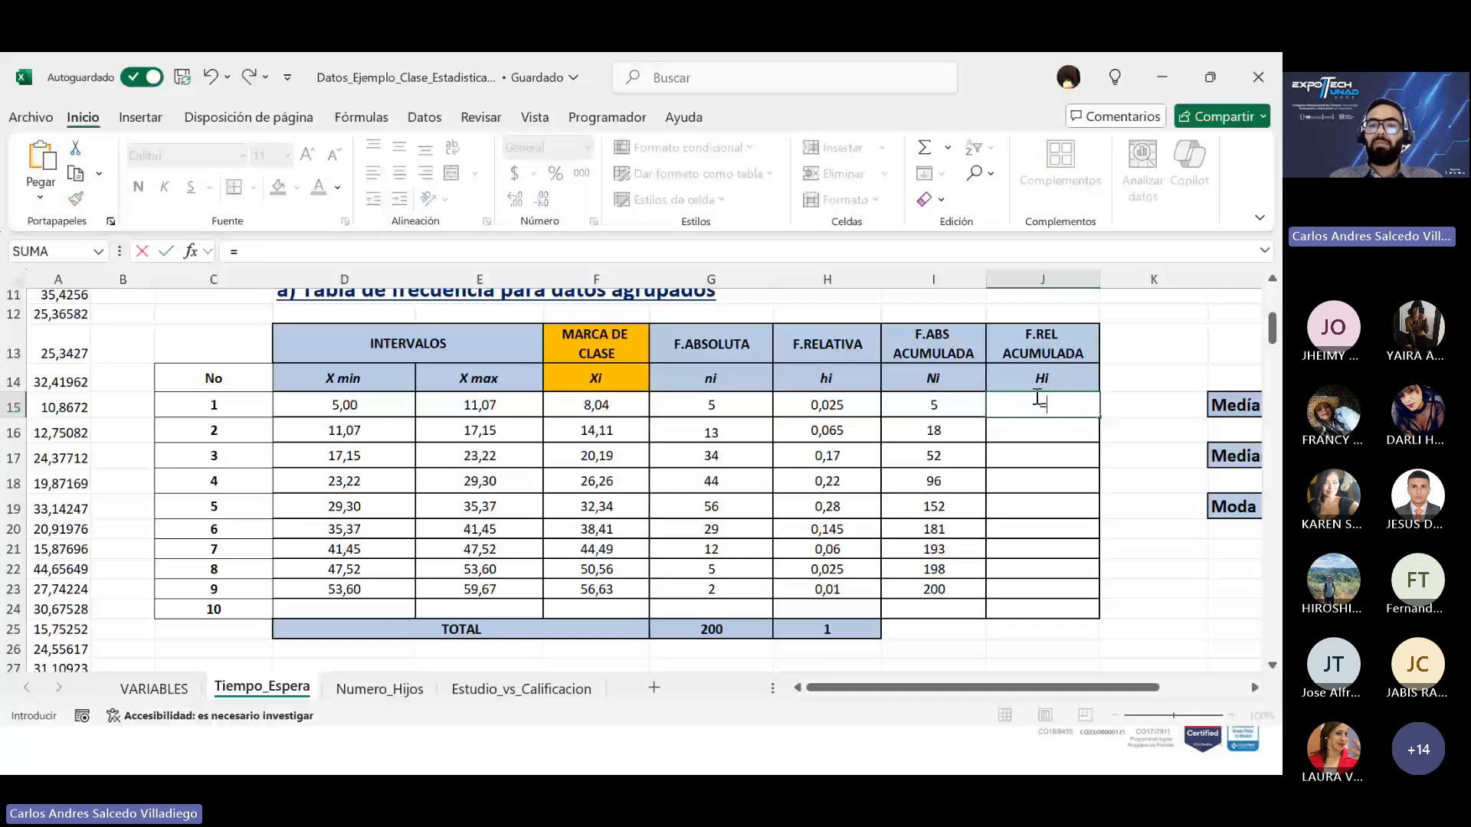
pyautogui.press('BackSpace')
pyautogui.press('Return')
# Step: Enter =H15 in cell J15 as the first interval's cumulative relative frequency
pyautogui.click(1046, 404)
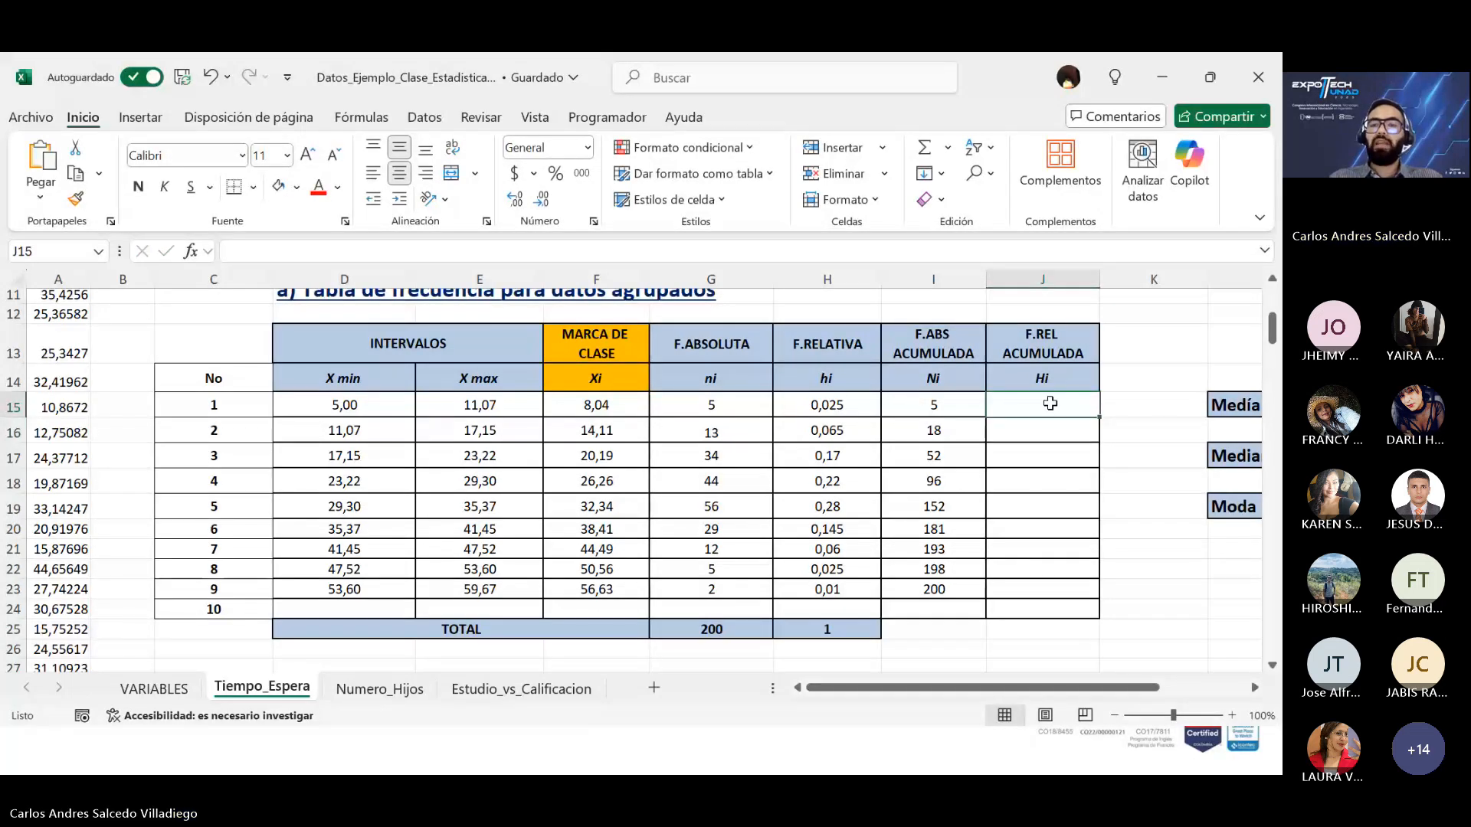
pyautogui.write('=')
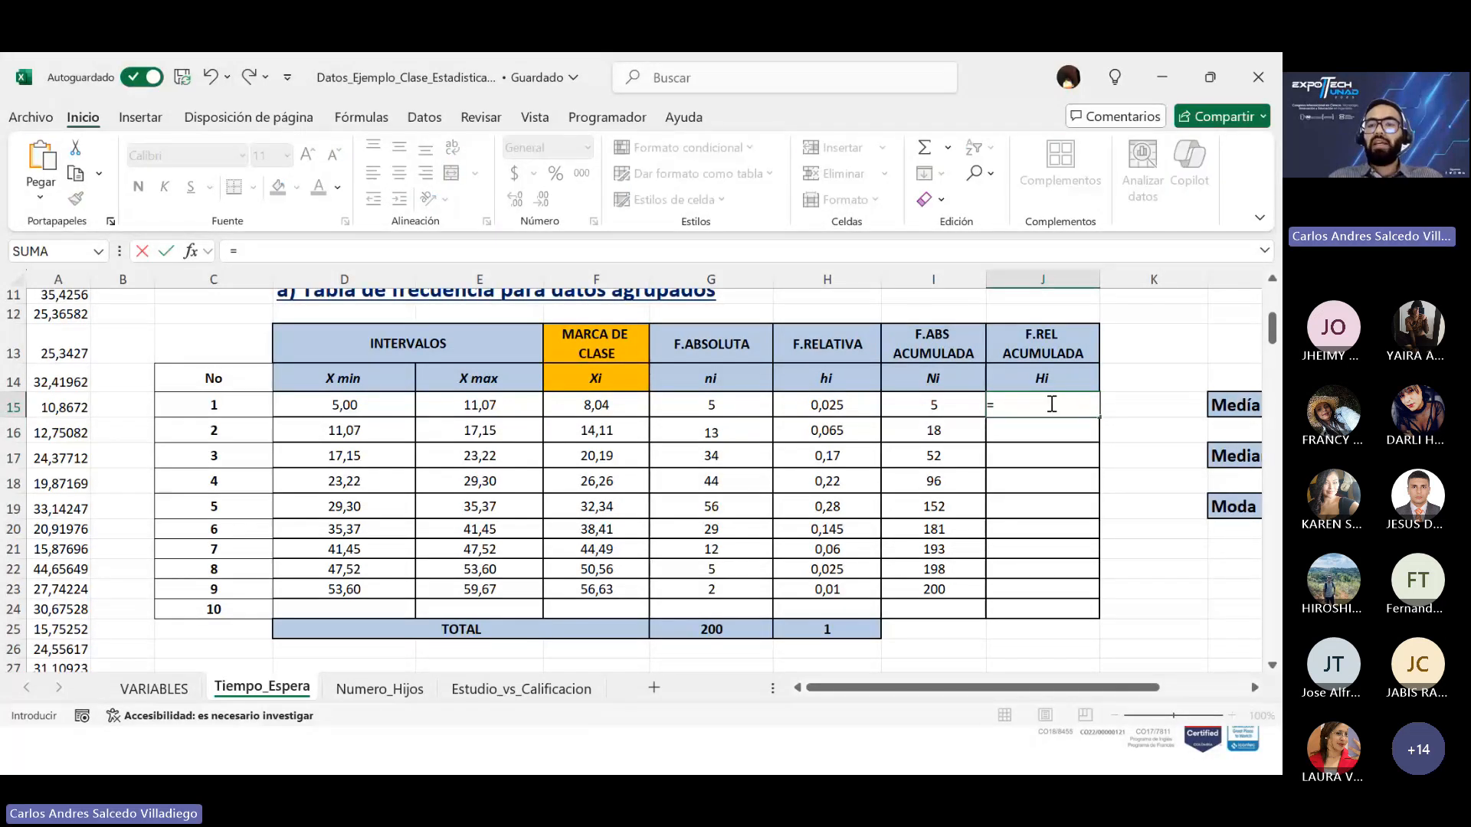
pyautogui.click(822, 406)
pyautogui.press('Return')
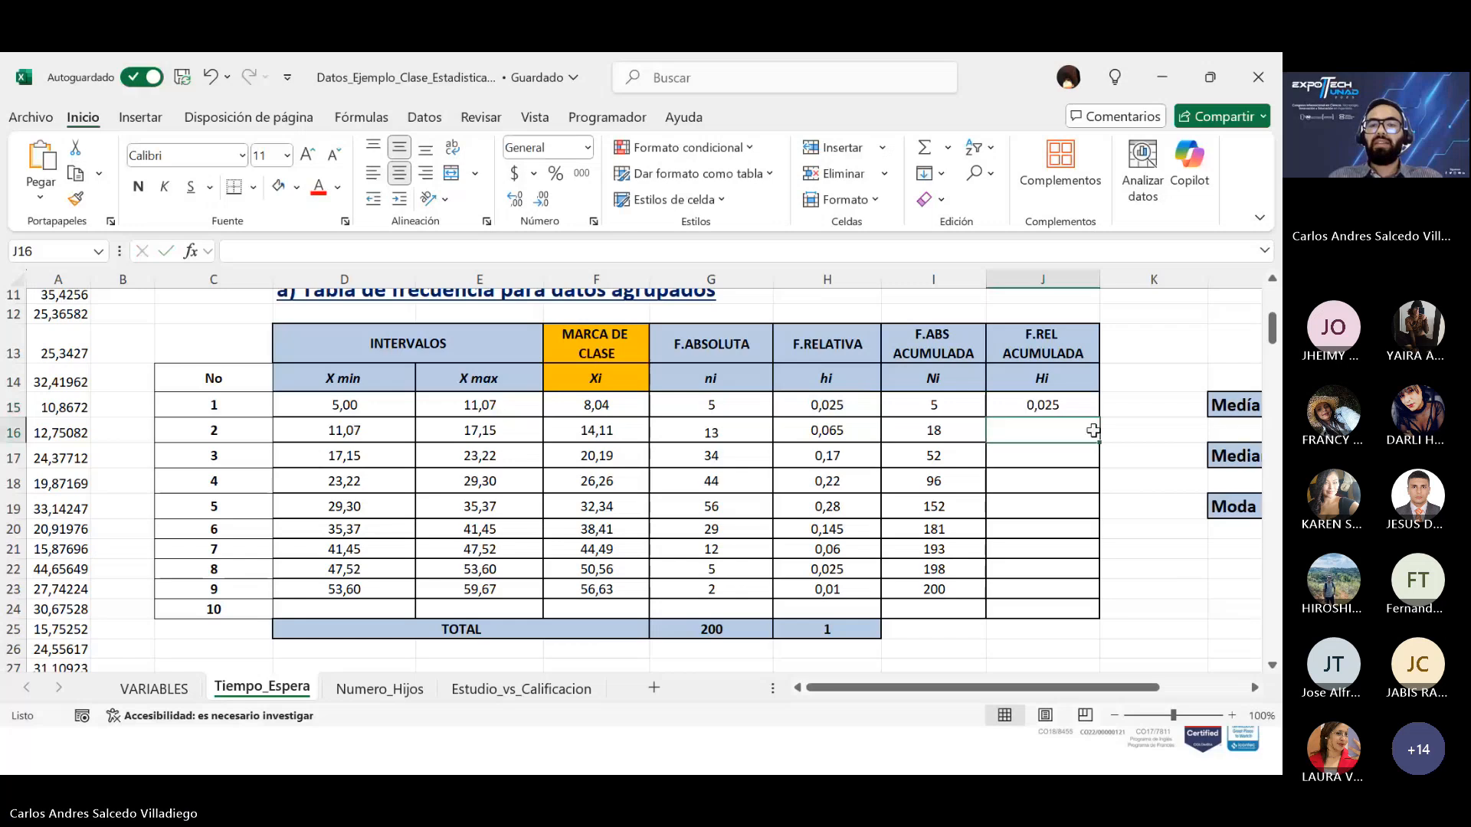
# Step: Calculate the second interval's cumulative relative frequency in cell J16 with =H16+J15
pyautogui.write('=')
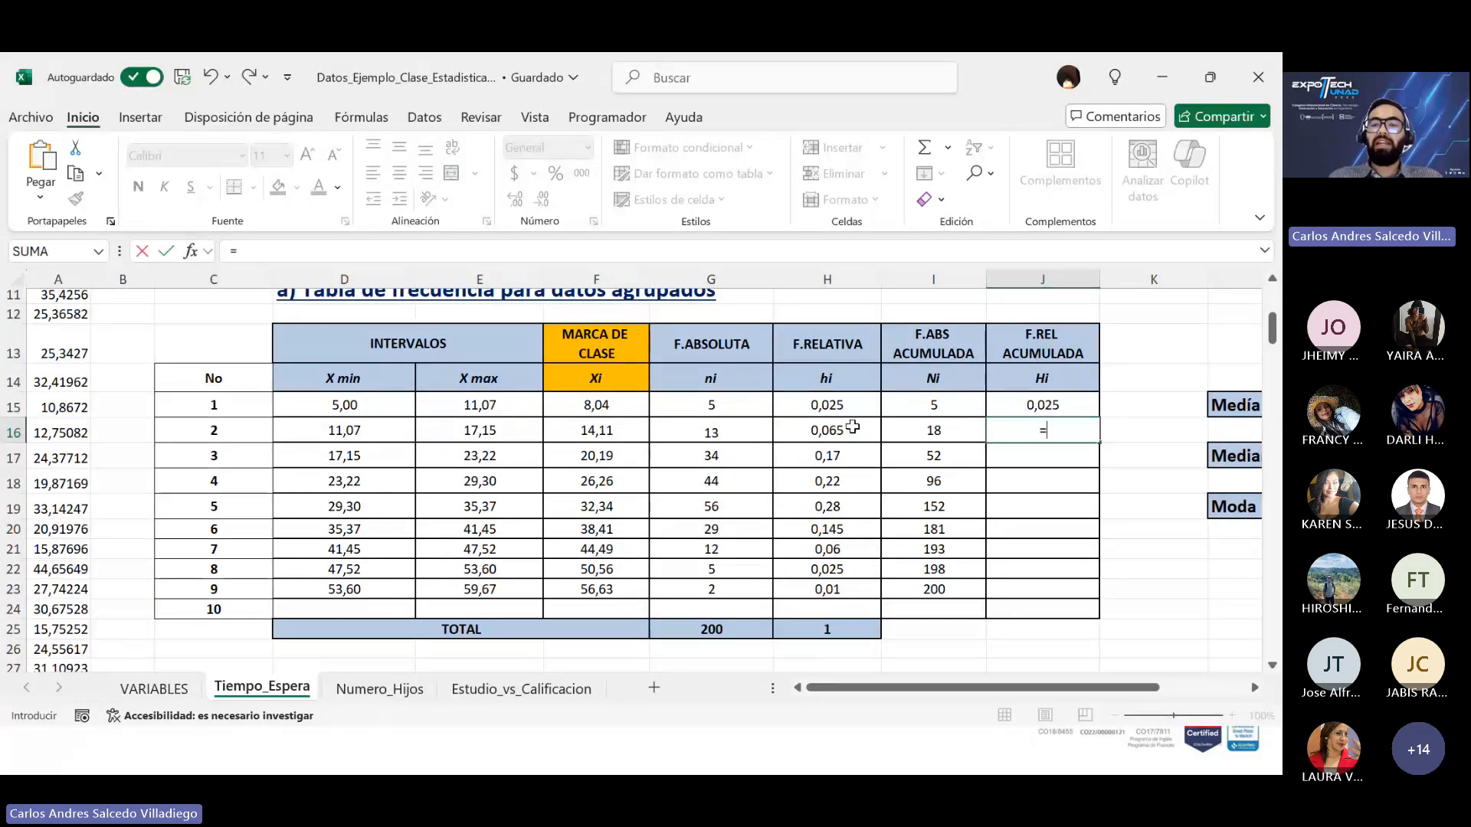
pyautogui.click(839, 429)
pyautogui.write('+')
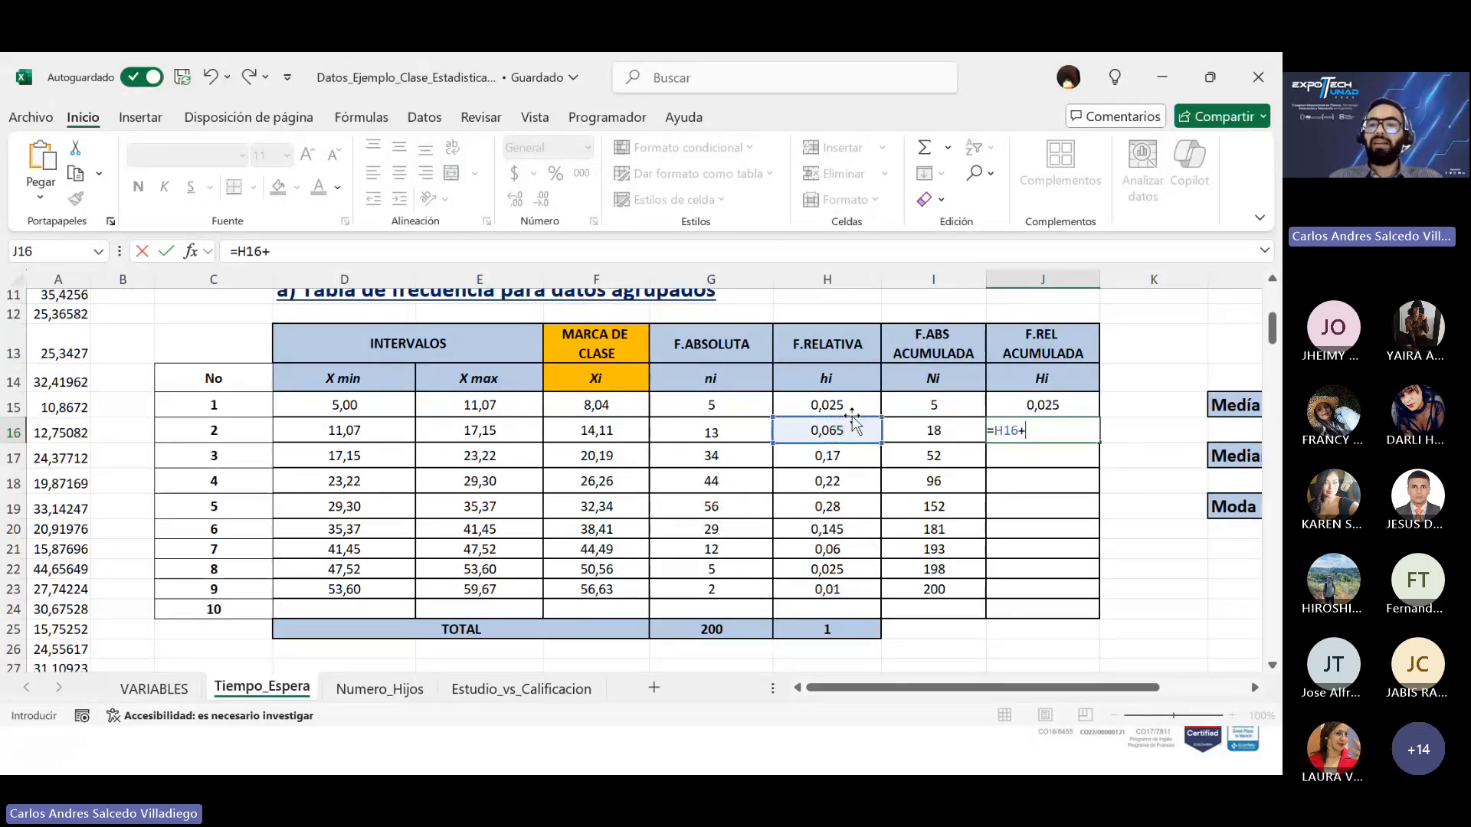
pyautogui.click(1008, 405)
pyautogui.press('Return')
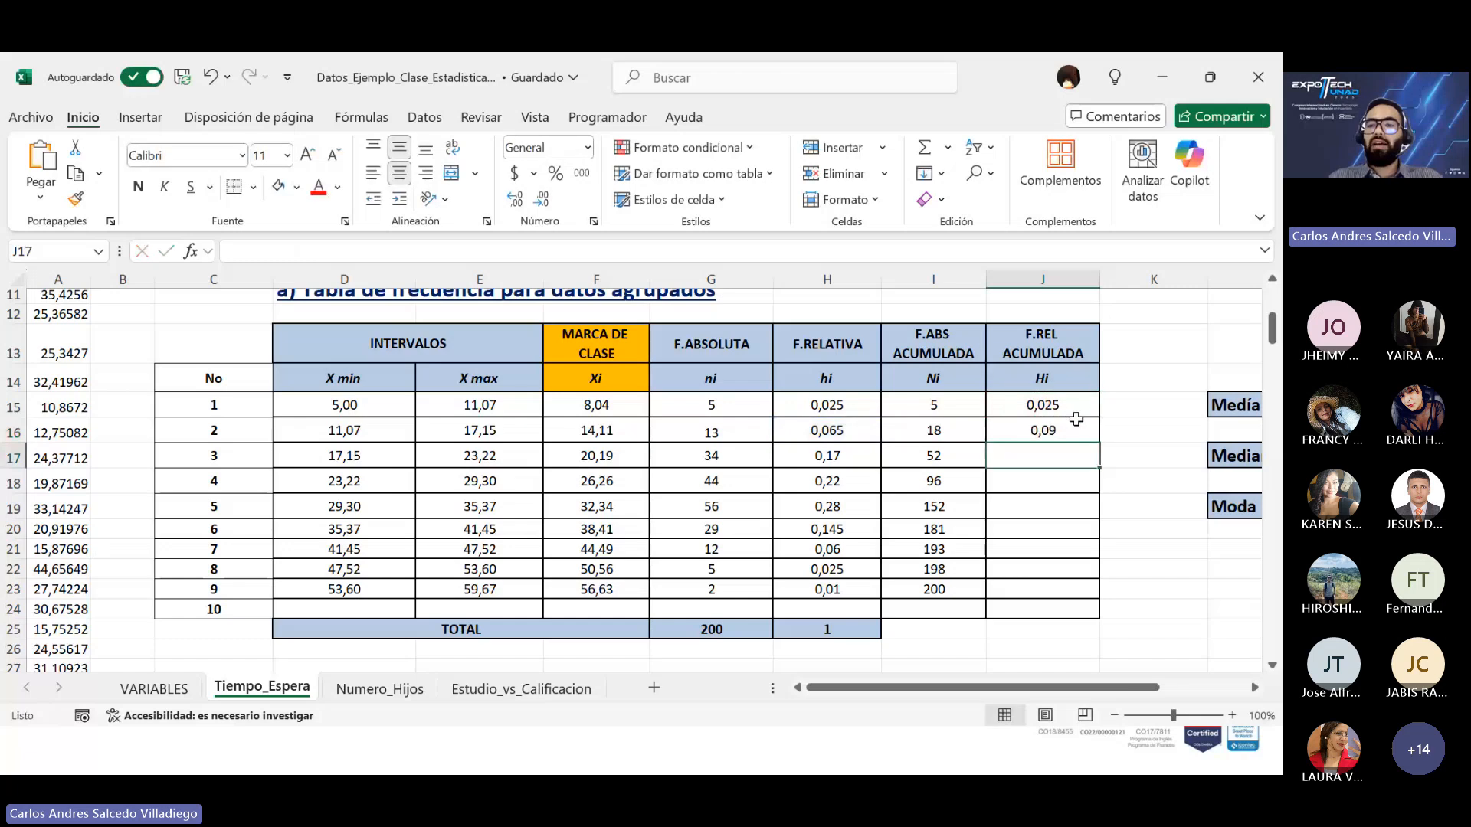
# Step: Fill the cumulative relative frequency formula from J16 down to J23, the row of interval 9
pyautogui.click(1077, 425)
pyautogui.moveTo(1098, 443); pyautogui.dragTo(1080, 575)
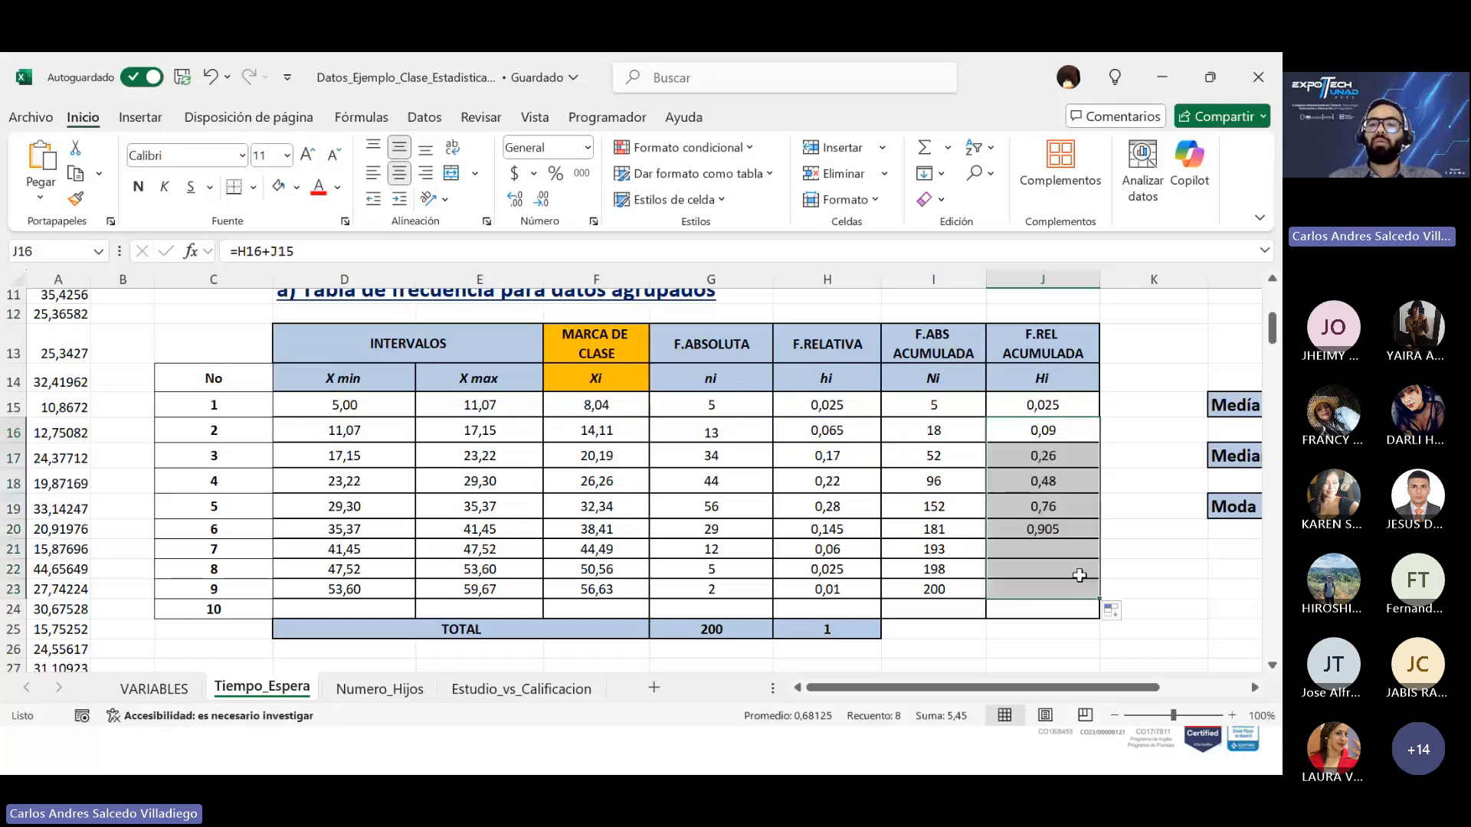
pyautogui.click(1113, 551)
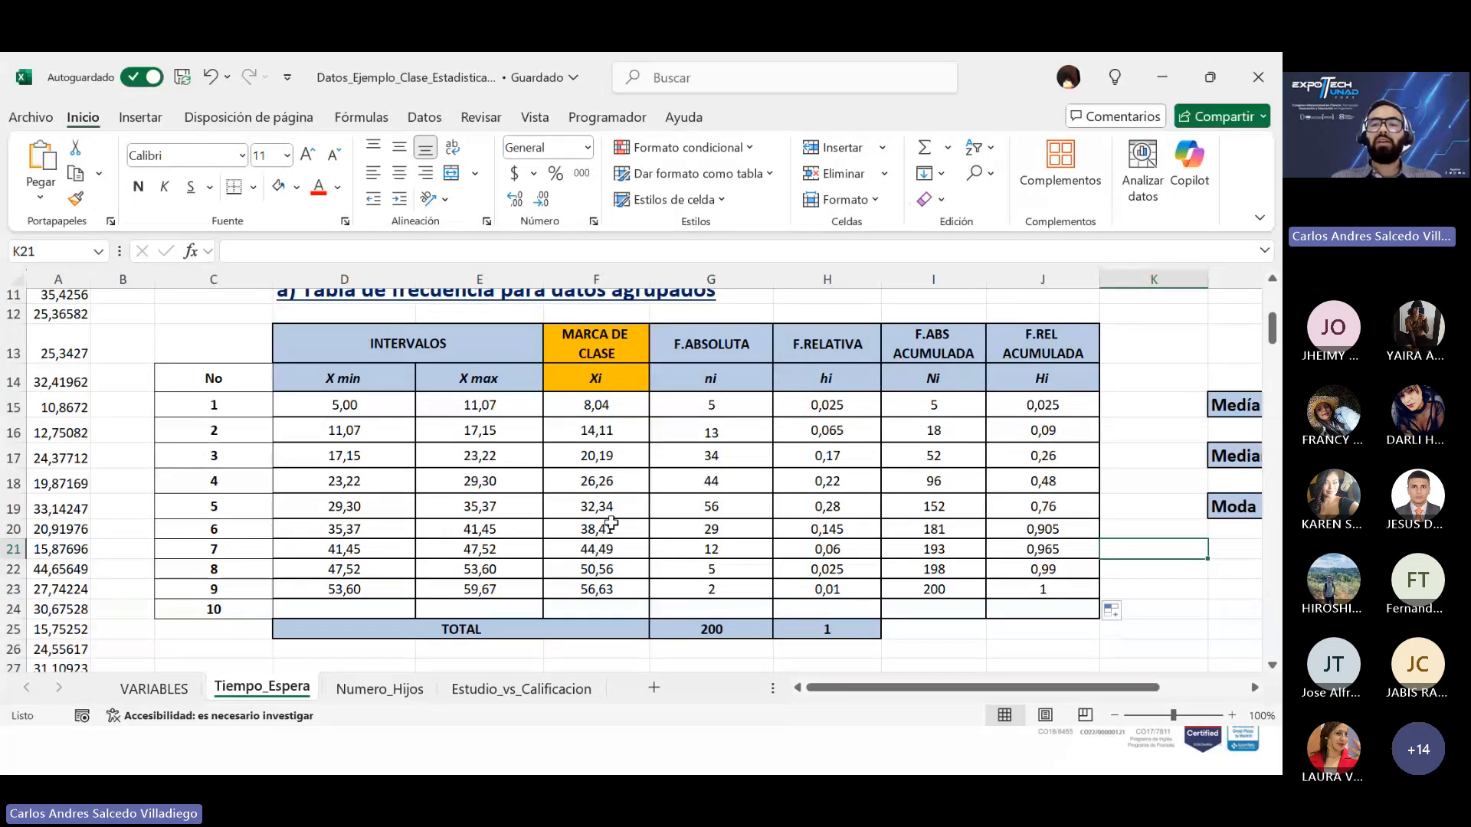
# Step: Switch to the presentation, review the frequency formulas and the slide on representing data with charts, and return to the Excel workbook
pyautogui.hotkey('alt', 'Tab')
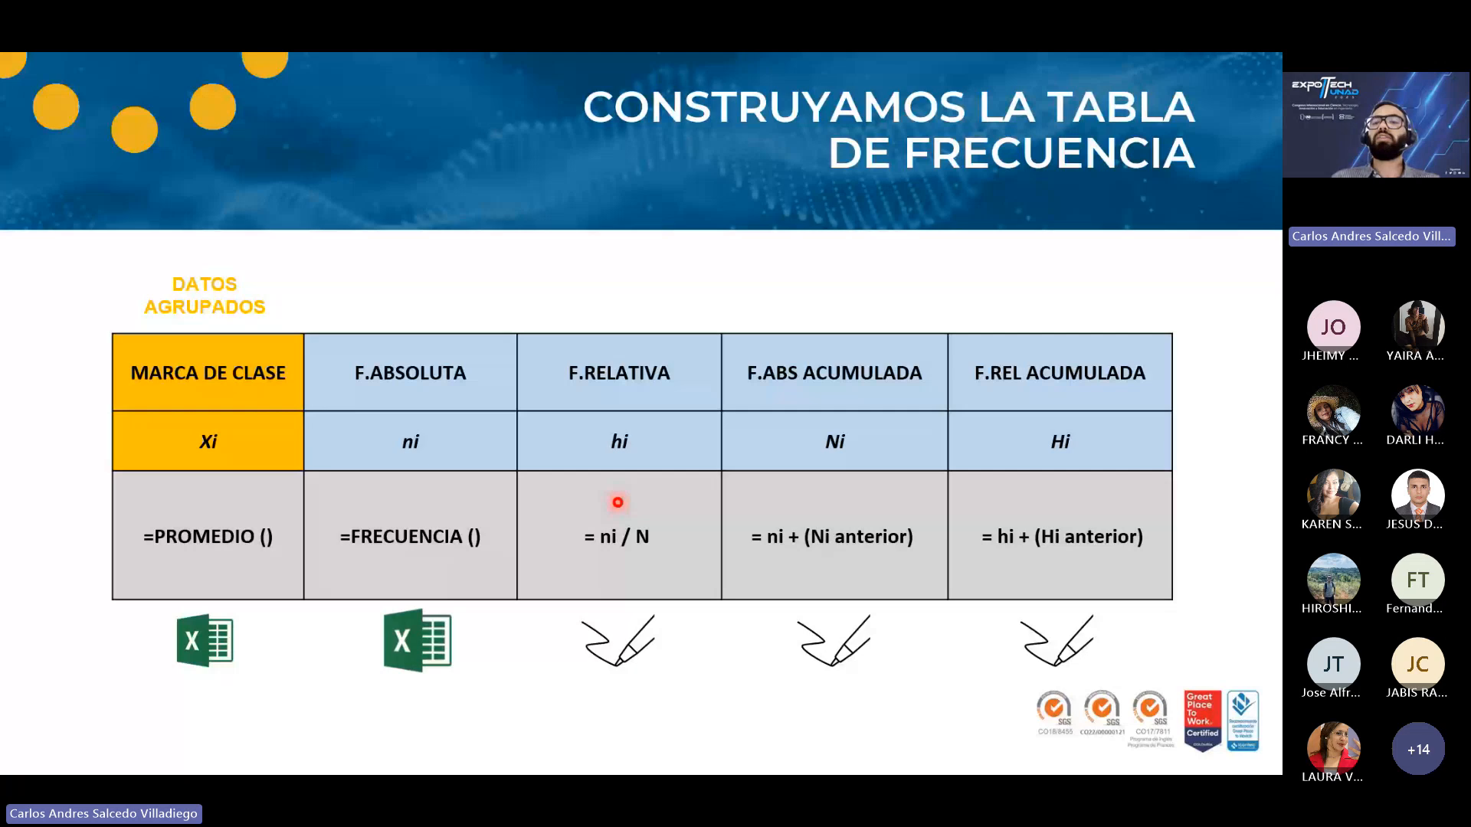
pyautogui.press('Right')
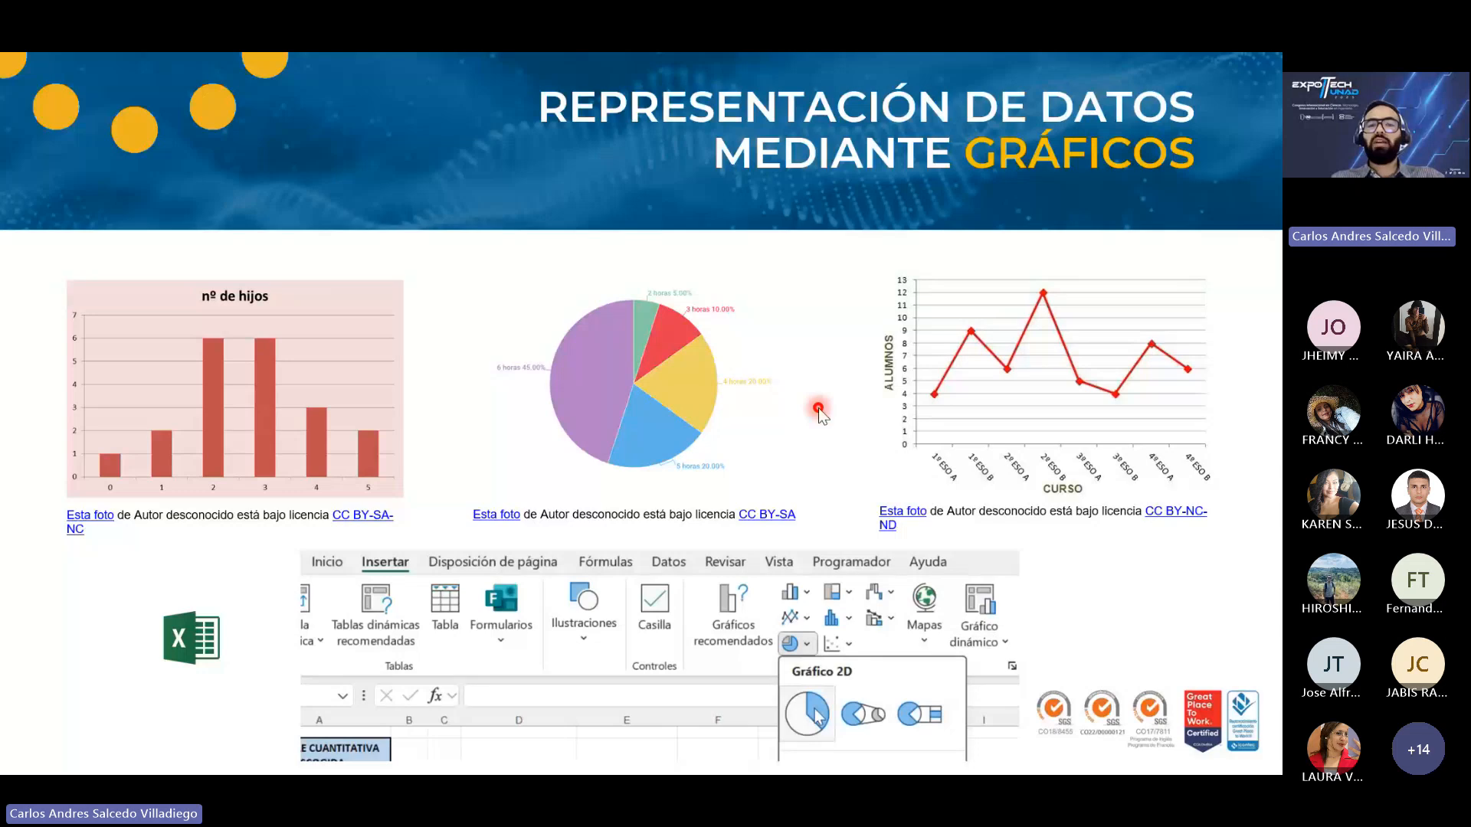
pyautogui.hotkey('alt', 'Tab')
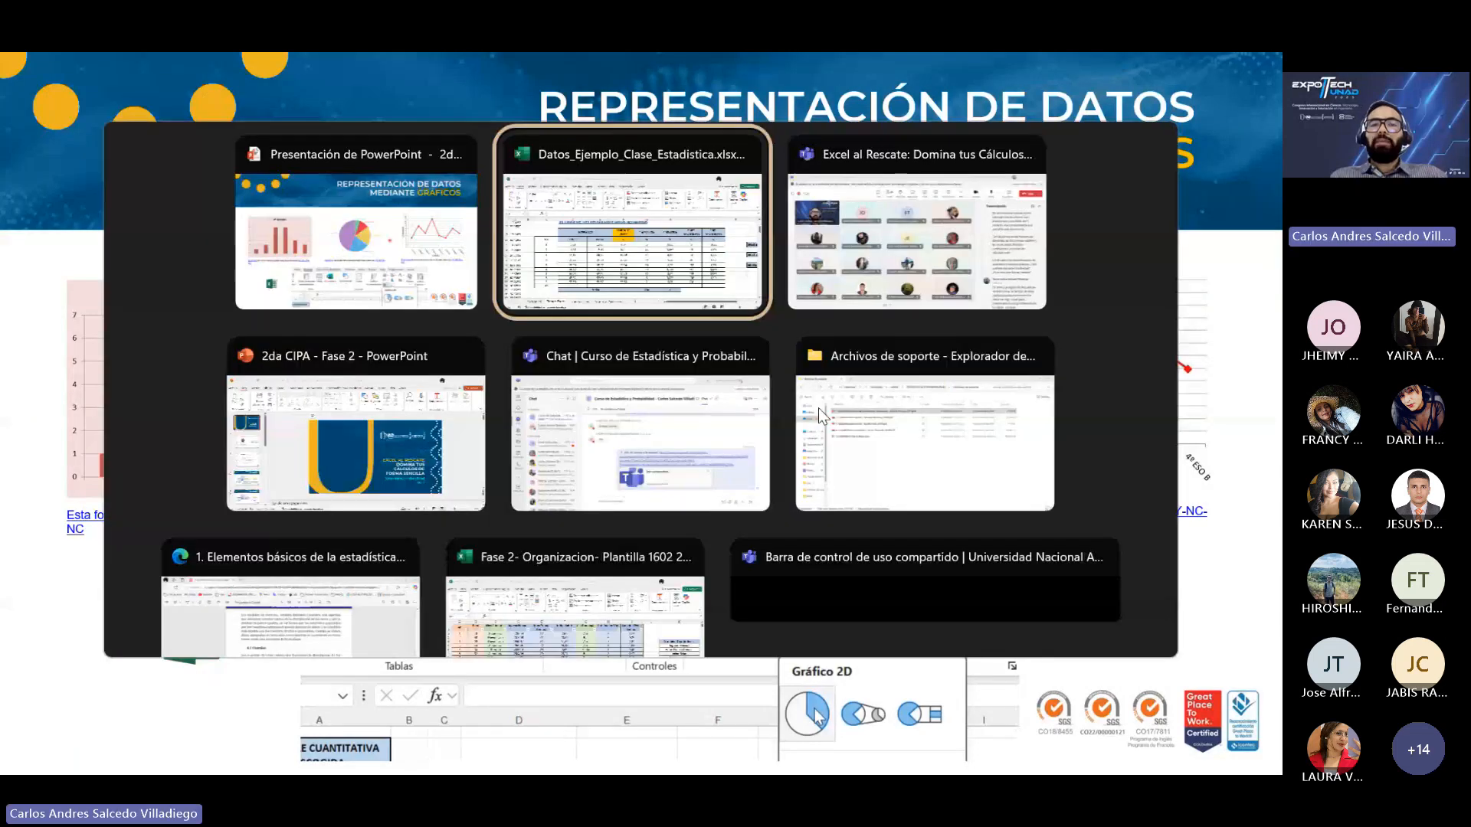
pyautogui.press('Escape')
pyautogui.hotkey('alt', 'Tab')
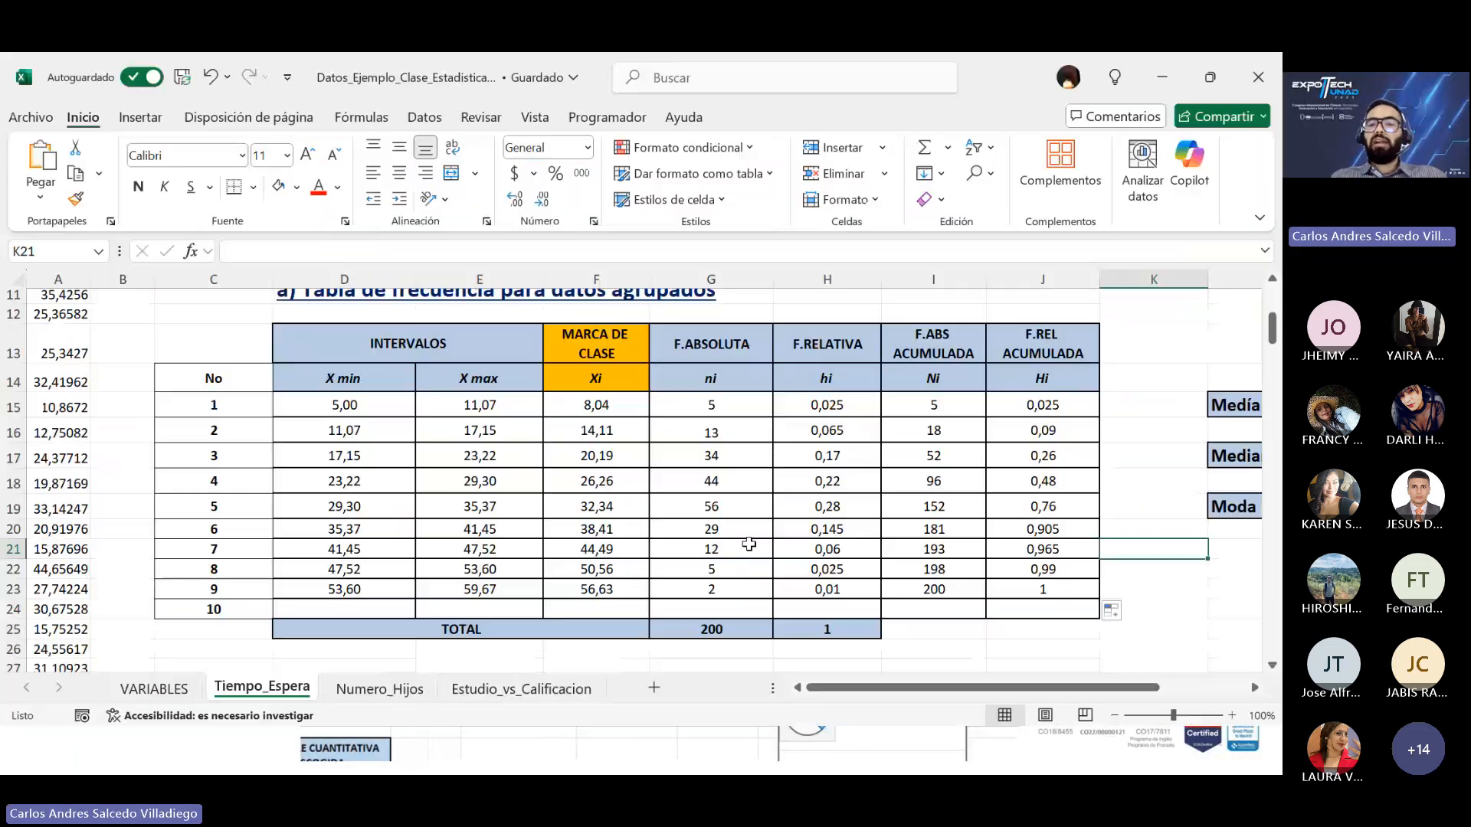
# Step: Try a 2D line chart of the raw waiting times in A2:A201 and delete the chart
pyautogui.scroll(-3, 687, 484)
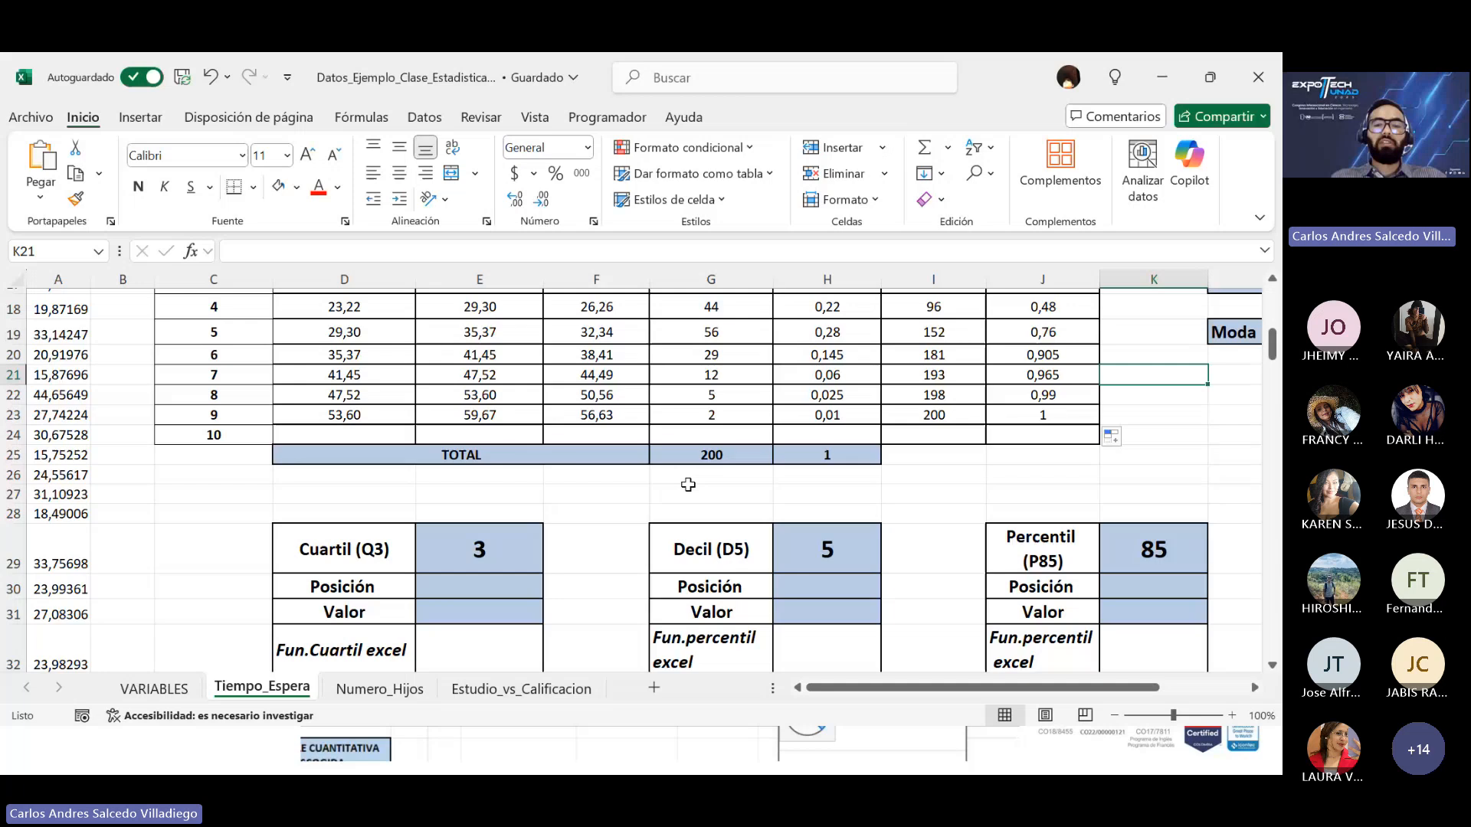
pyautogui.scroll(2, 687, 484)
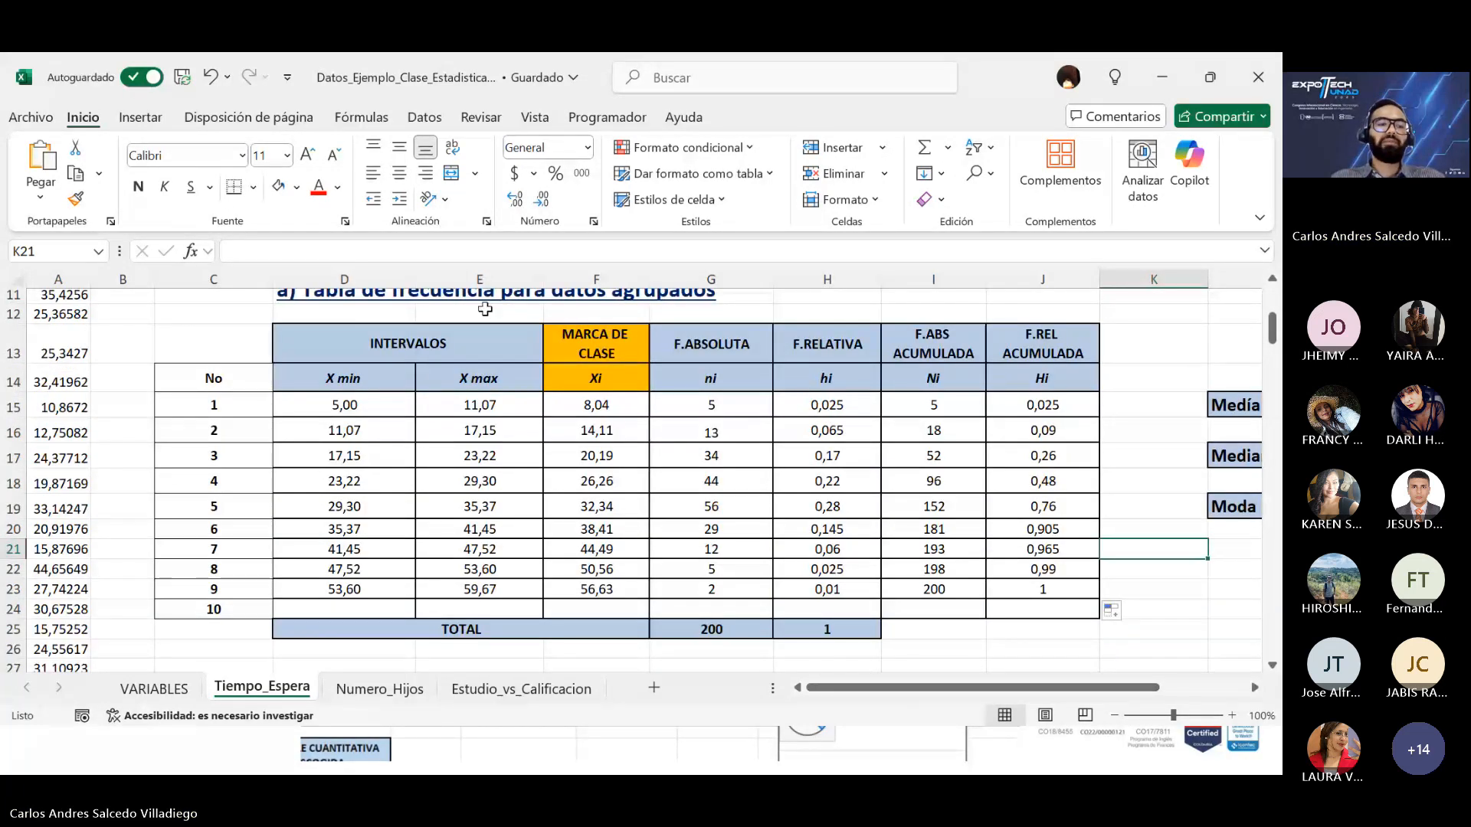
pyautogui.scroll(2, 230, 459)
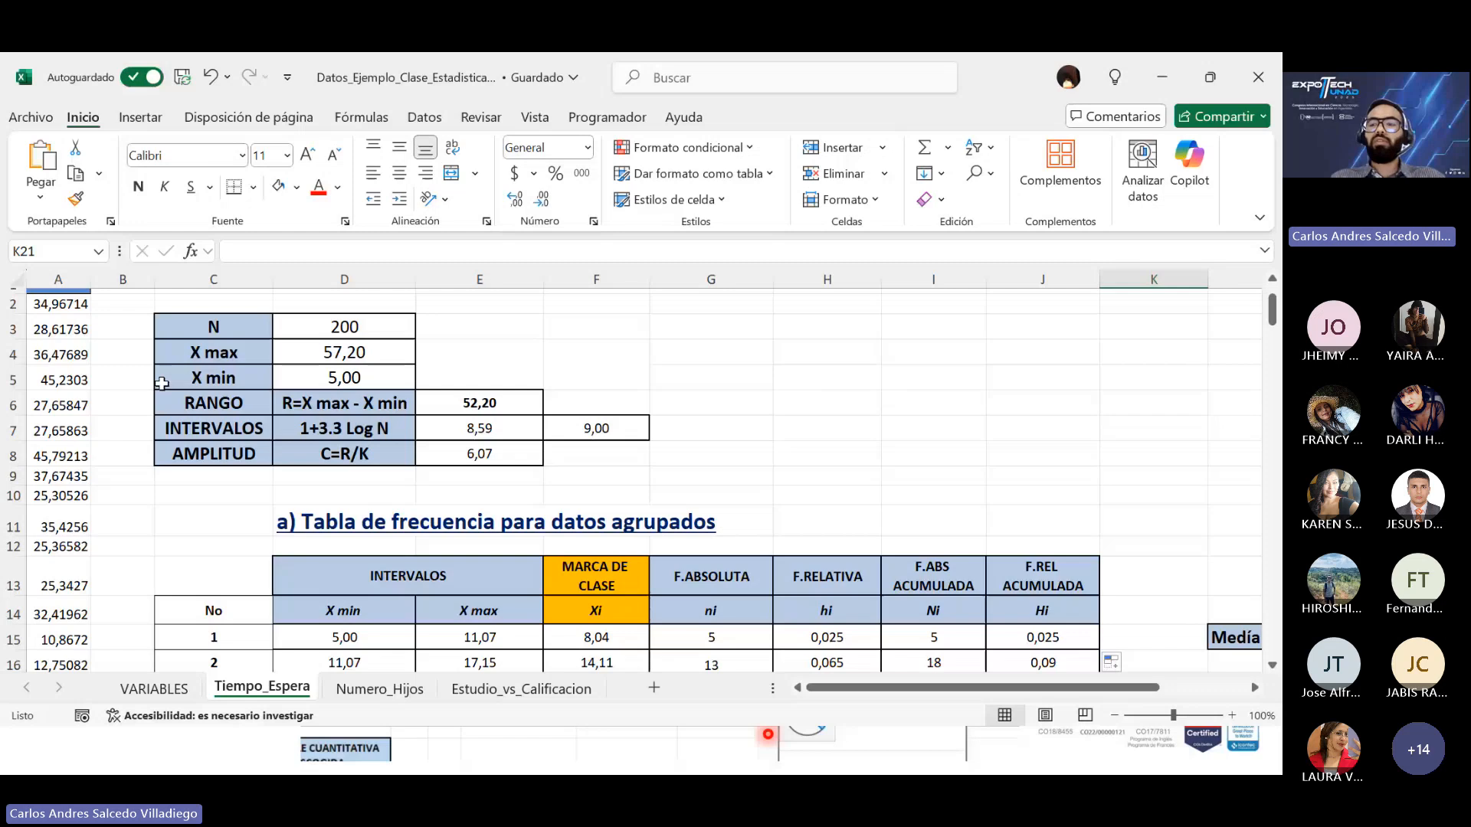
pyautogui.scroll(1, 230, 459)
pyautogui.moveTo(58, 363); pyautogui.dragTo(69, 674)
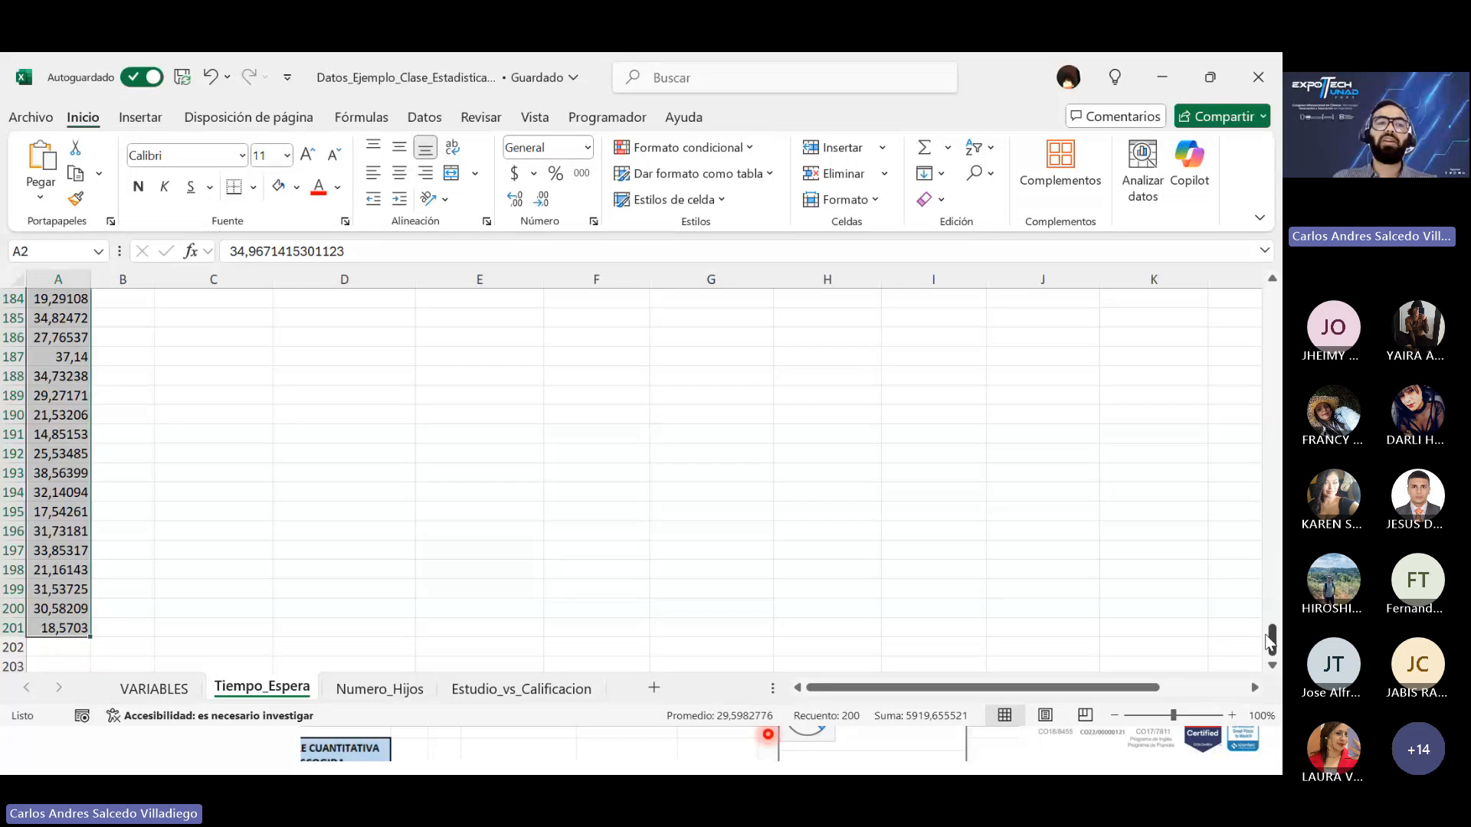
pyautogui.moveTo(1272, 637); pyautogui.dragTo(1273, 295)
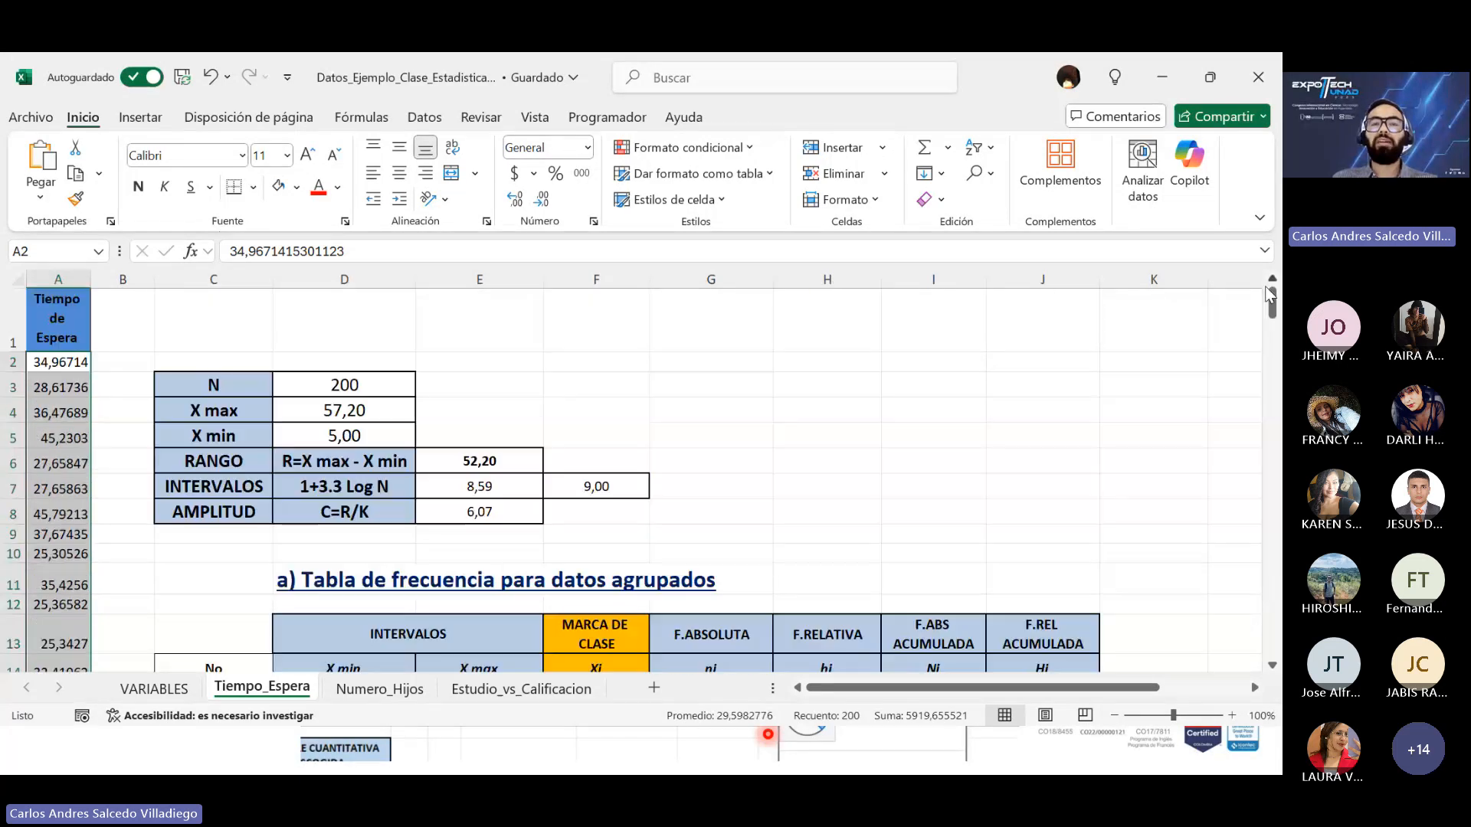
pyautogui.click(161, 117)
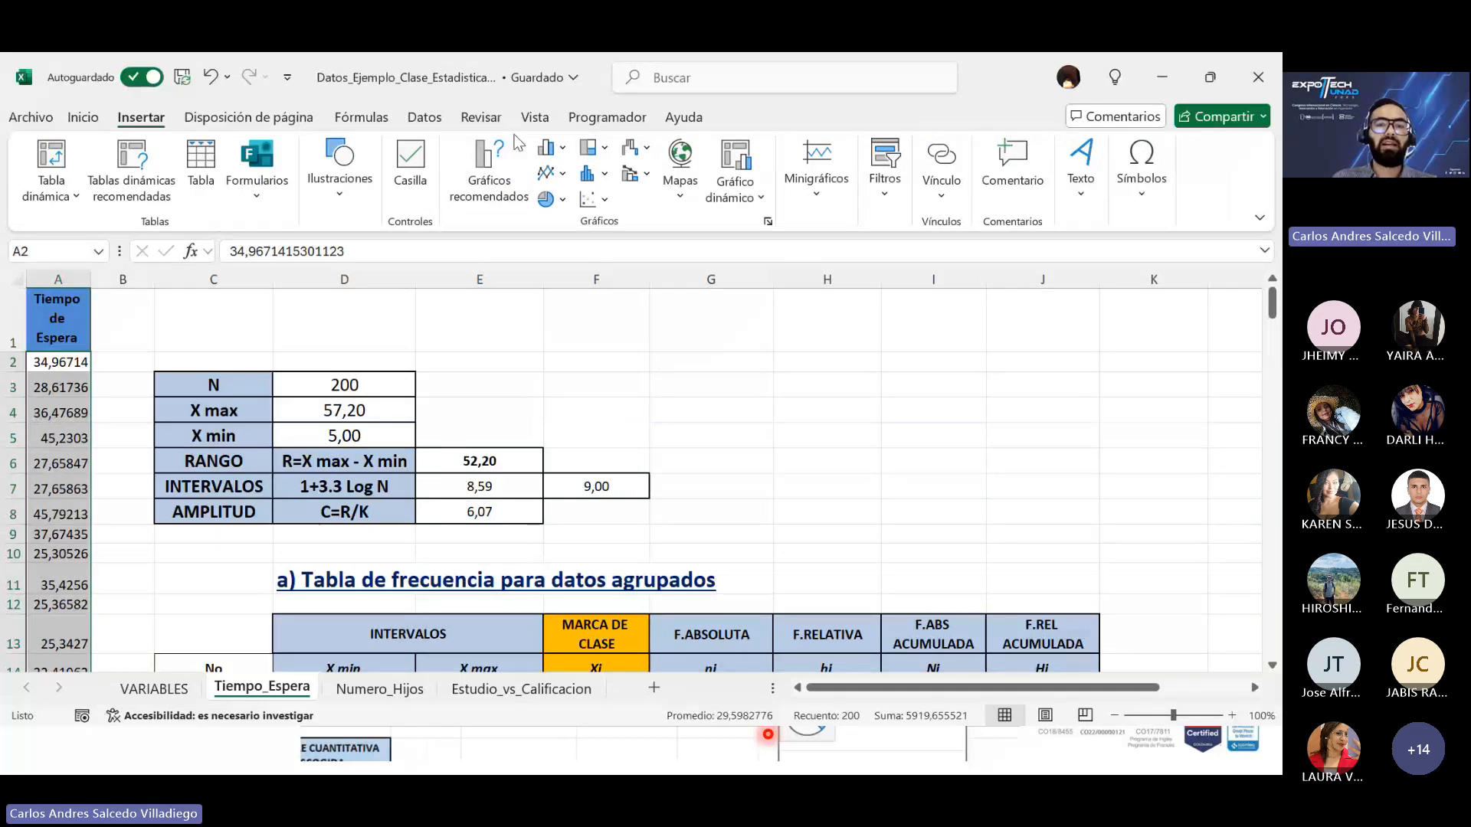
pyautogui.click(562, 174)
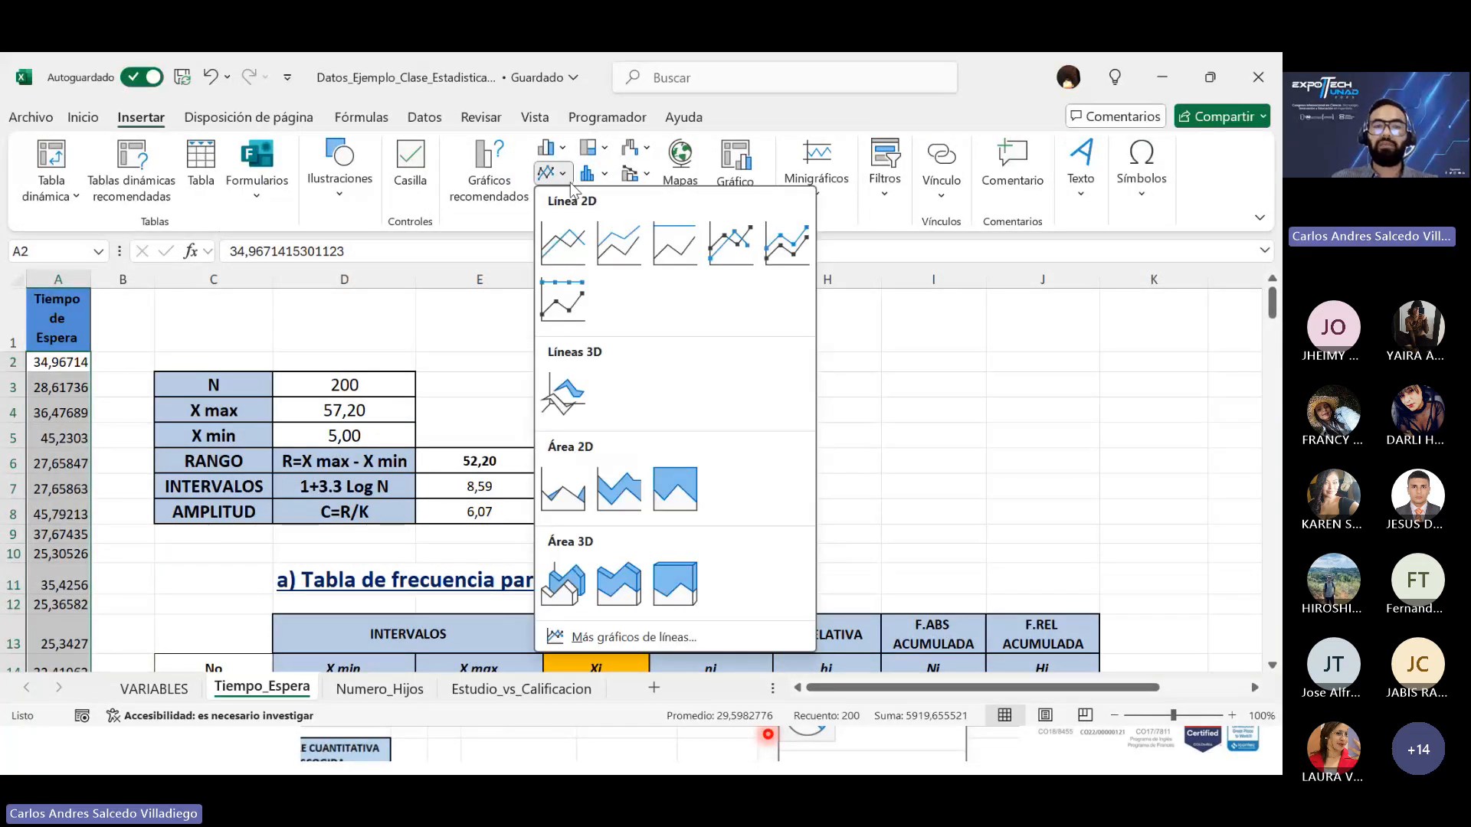
pyautogui.click(570, 239)
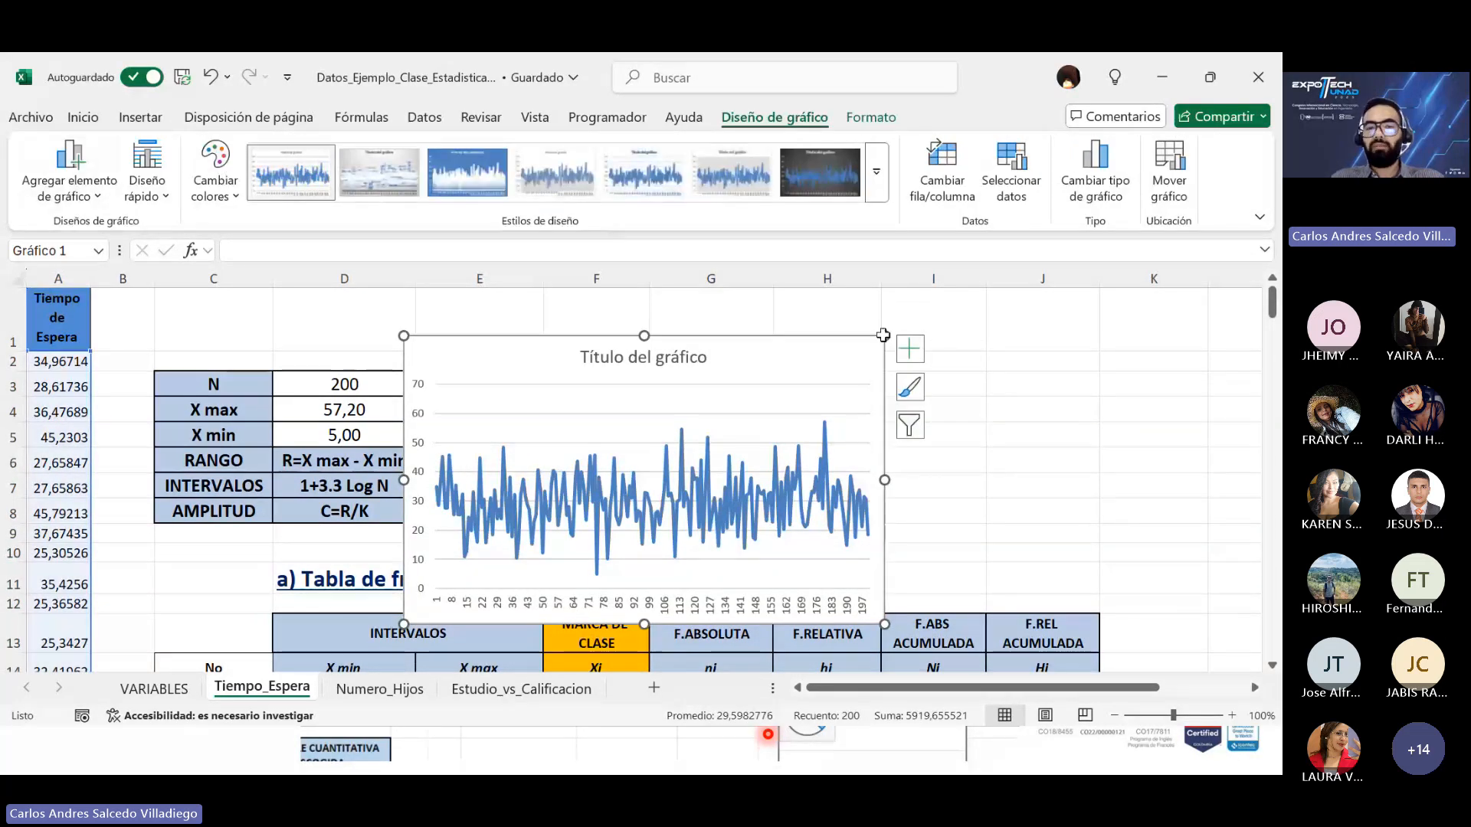
pyautogui.press('Delete')
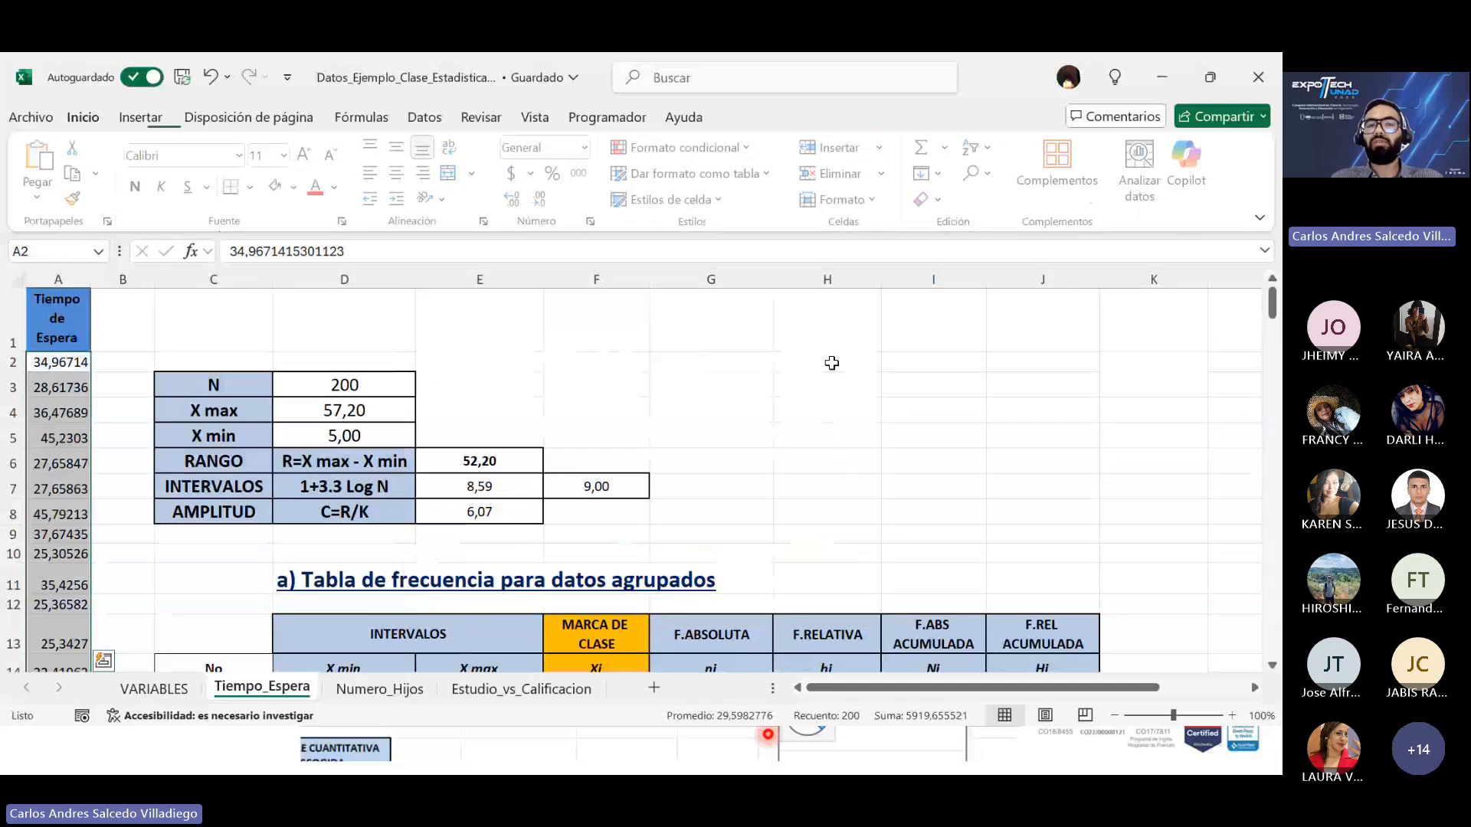
# Step: Insert a 2D line chart of the absolute frequencies in G15:G23 and place it over the interval columns of the frequency table
pyautogui.scroll(-2, 681, 382)
pyautogui.scroll(1, 668, 409)
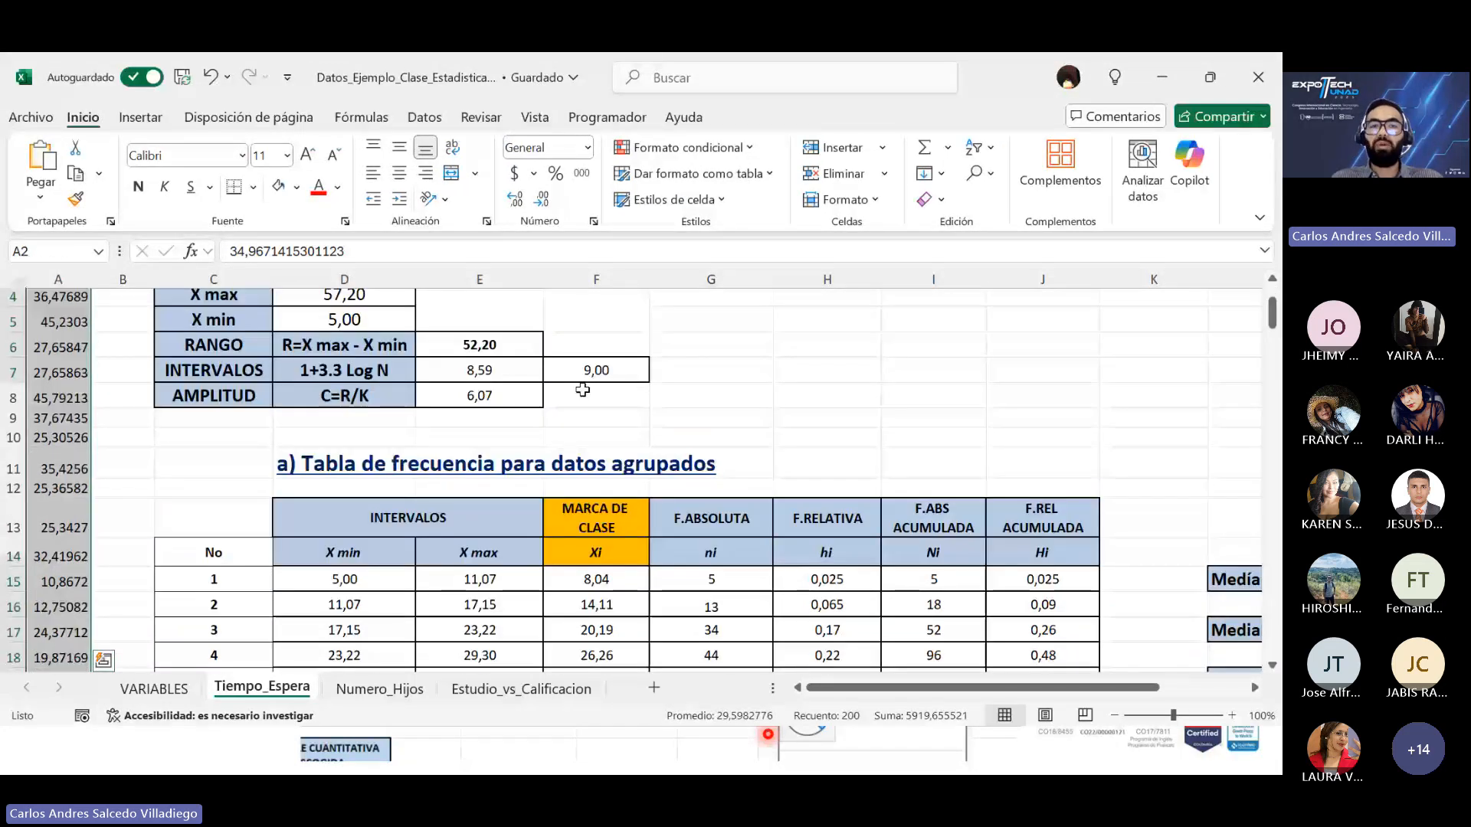
pyautogui.click(804, 373)
pyautogui.scroll(-3, 804, 377)
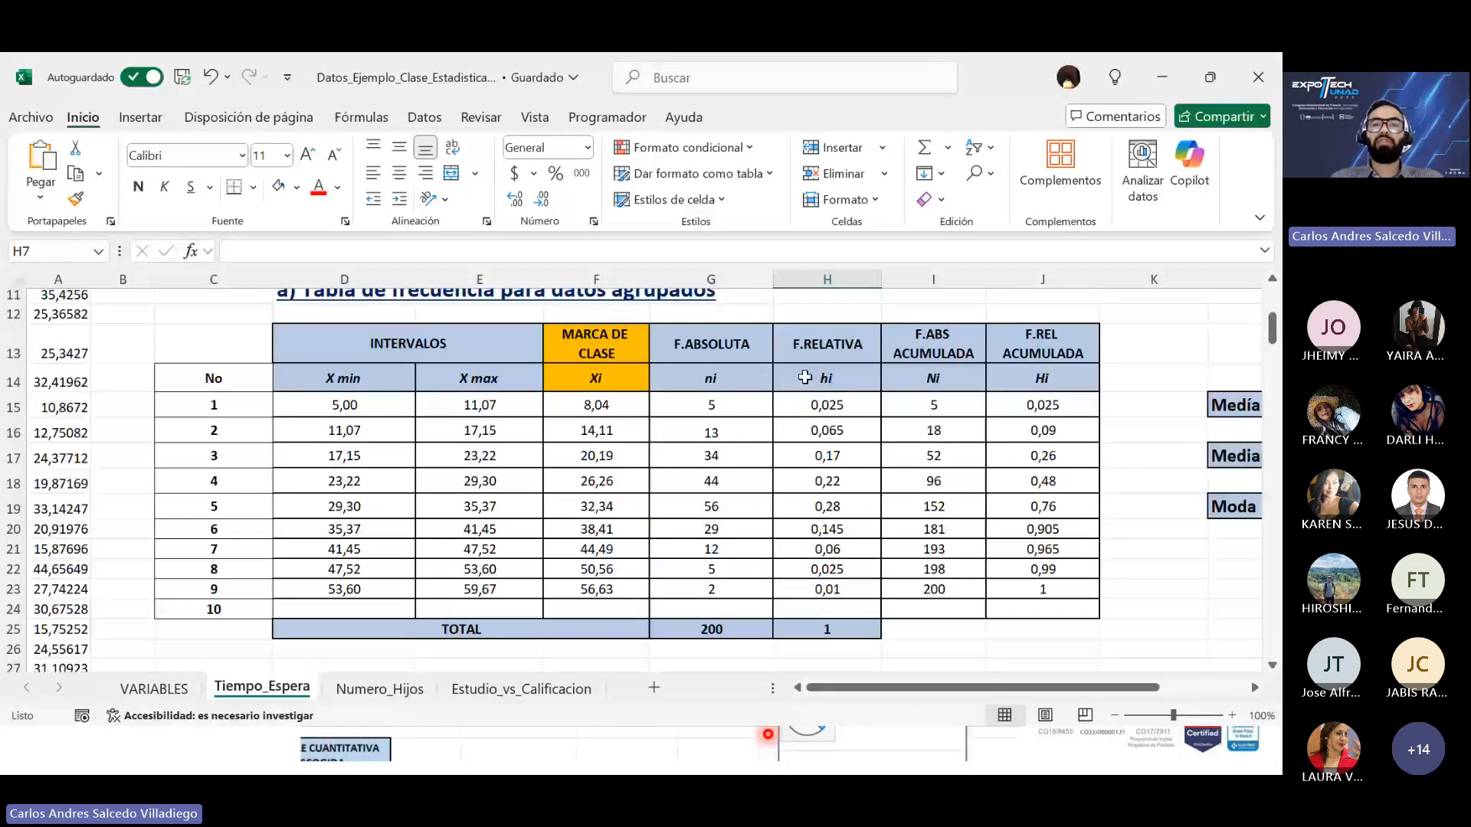
pyautogui.moveTo(711, 405); pyautogui.dragTo(708, 590)
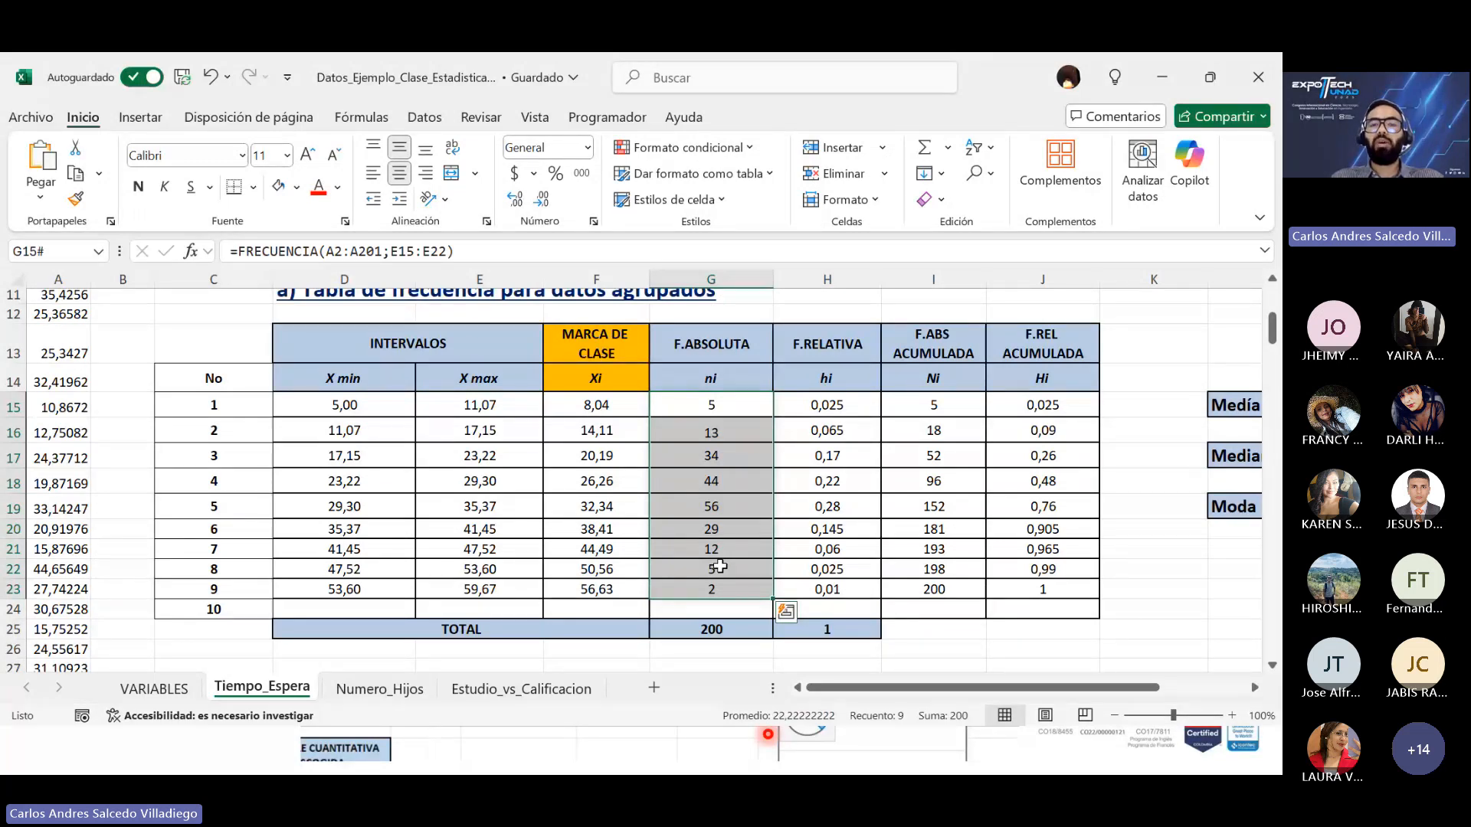
pyautogui.click(140, 117)
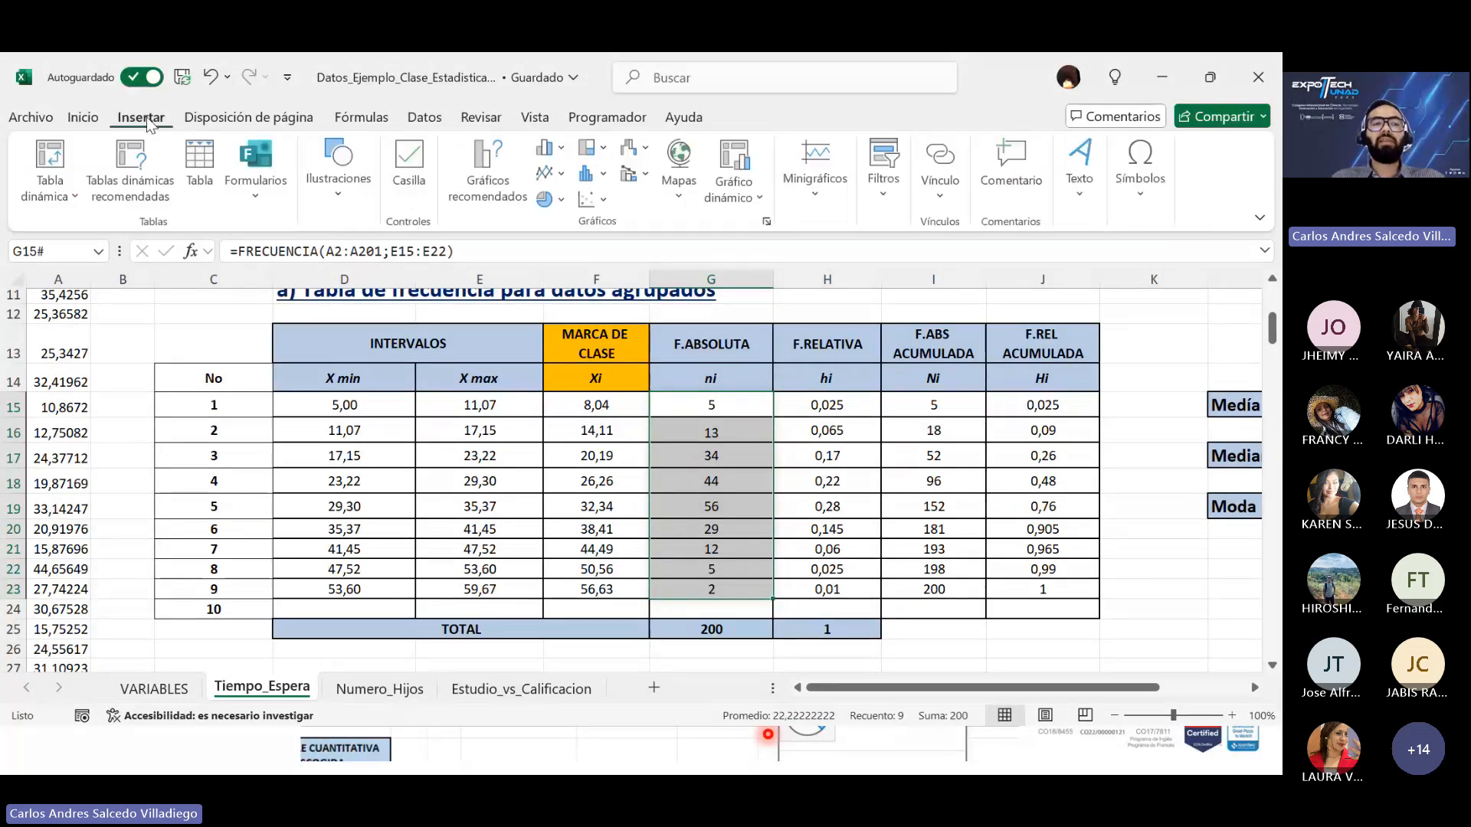
pyautogui.click(554, 173)
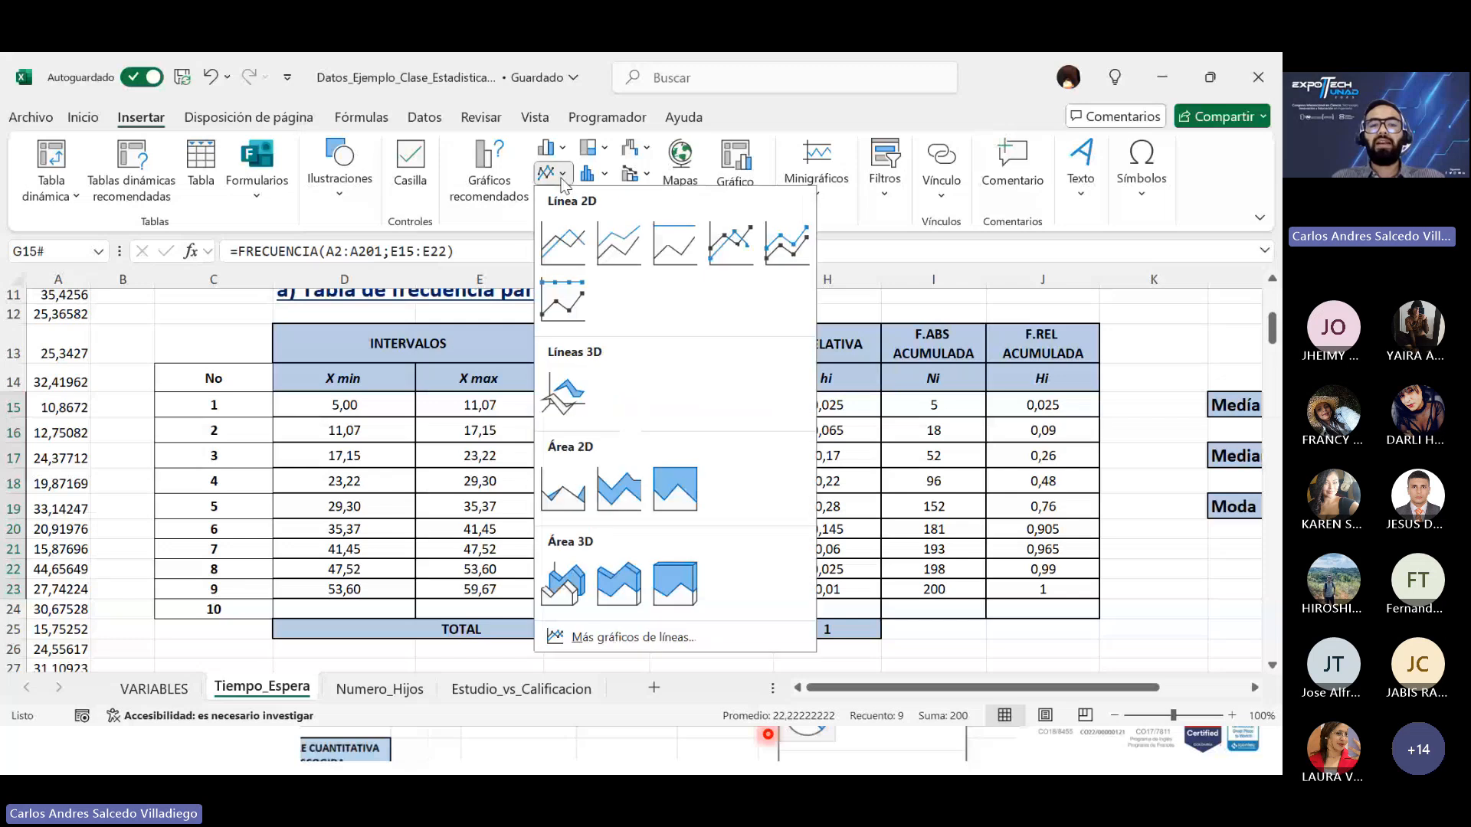
pyautogui.click(580, 239)
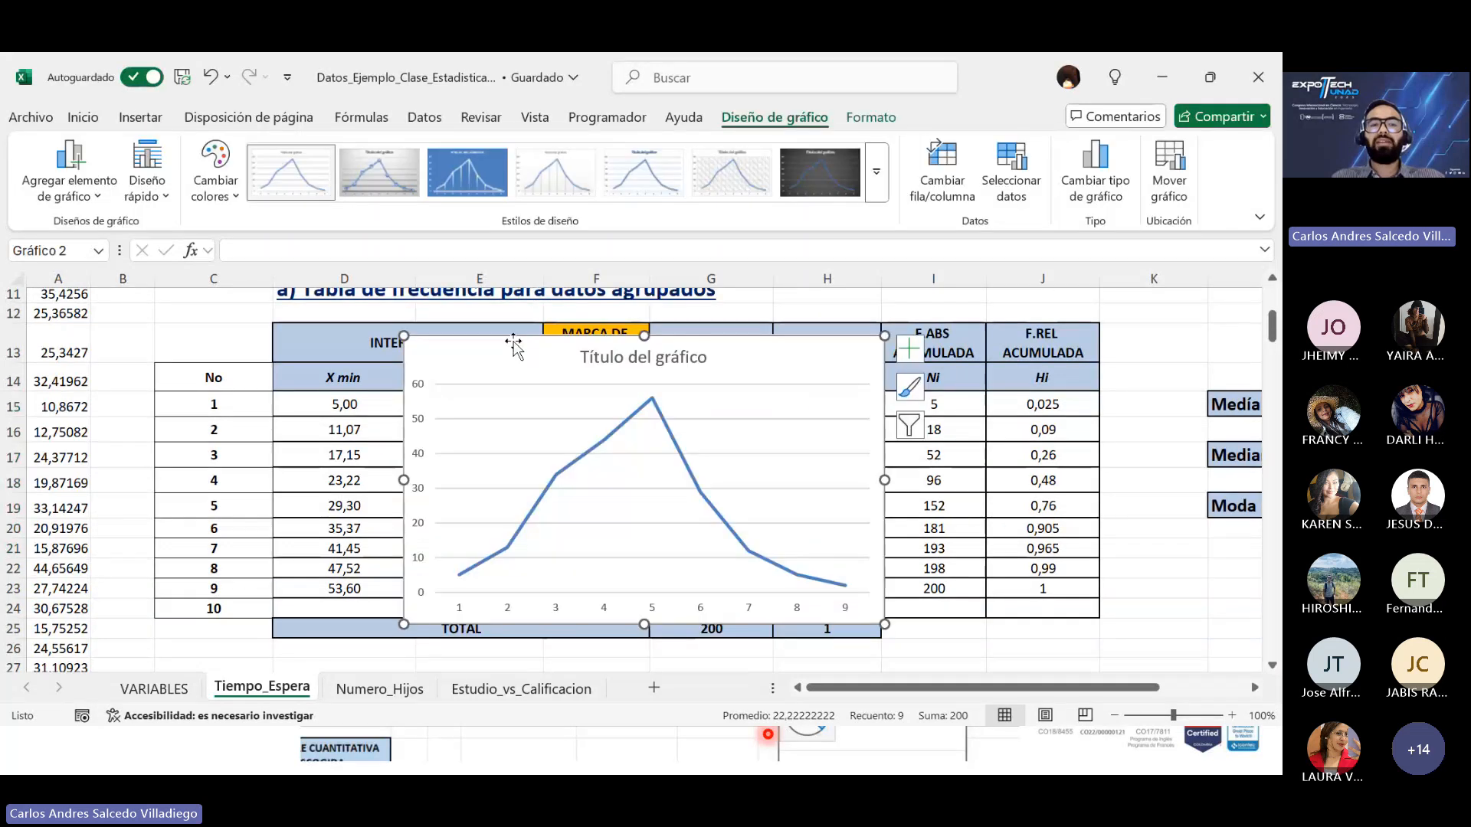
pyautogui.moveTo(605, 363); pyautogui.dragTo(387, 312)
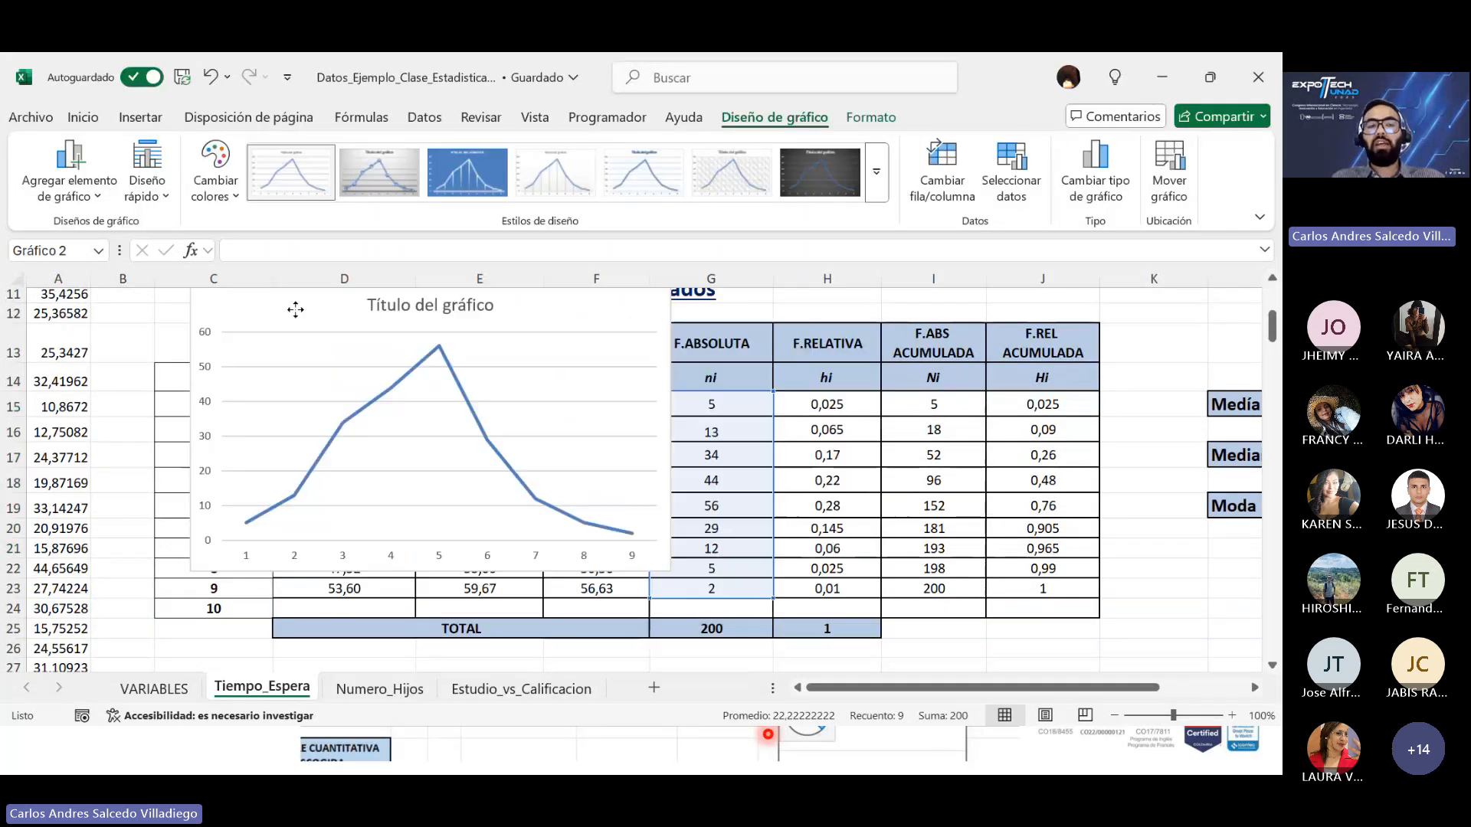
pyautogui.moveTo(296, 309); pyautogui.dragTo(279, 330)
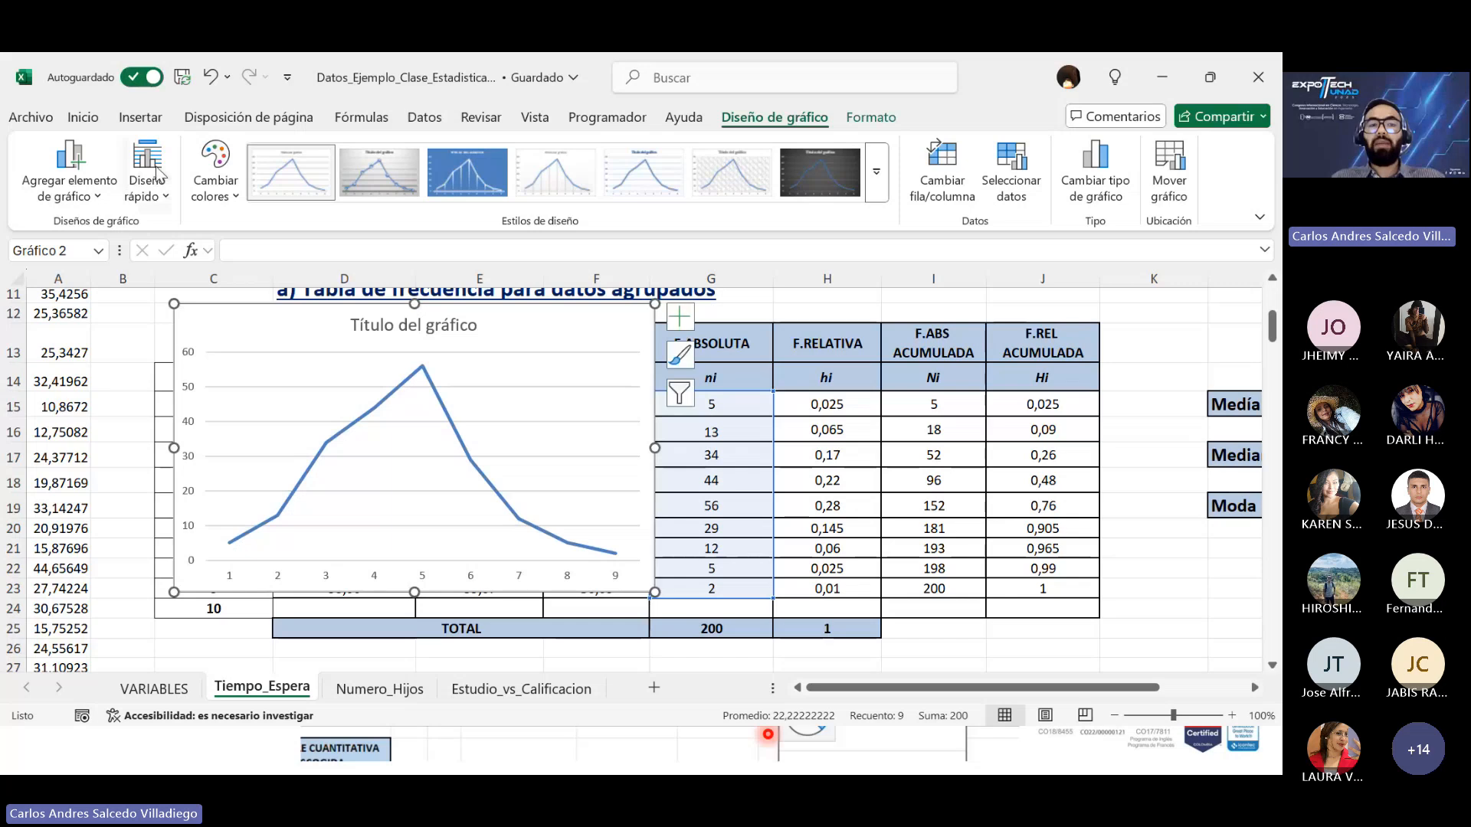
# Step: Add data labels to the left of the line chart's points and shift the chart clear of the absolute frequency column
pyautogui.click(98, 195)
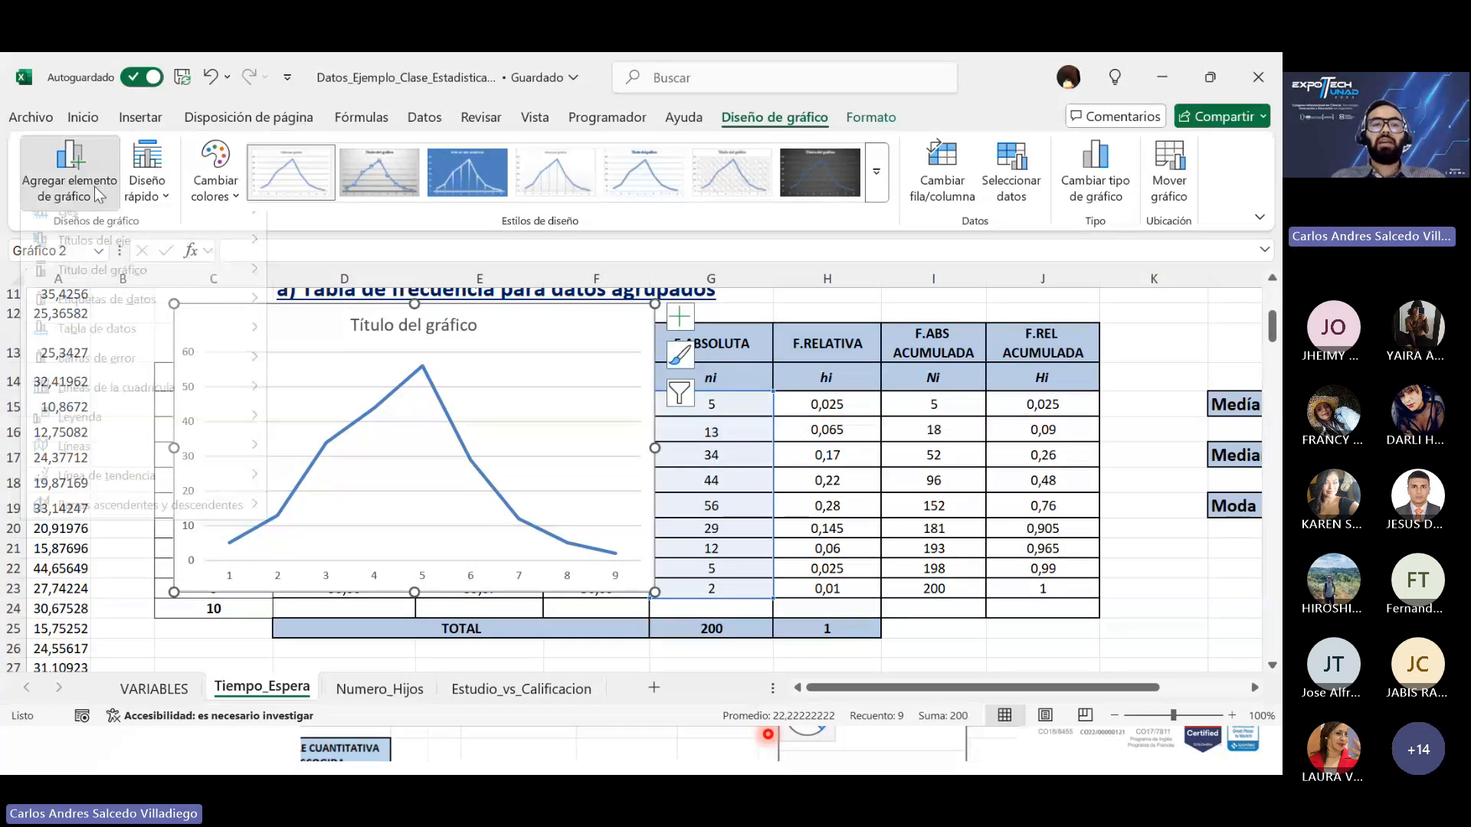
pyautogui.moveTo(225, 316)
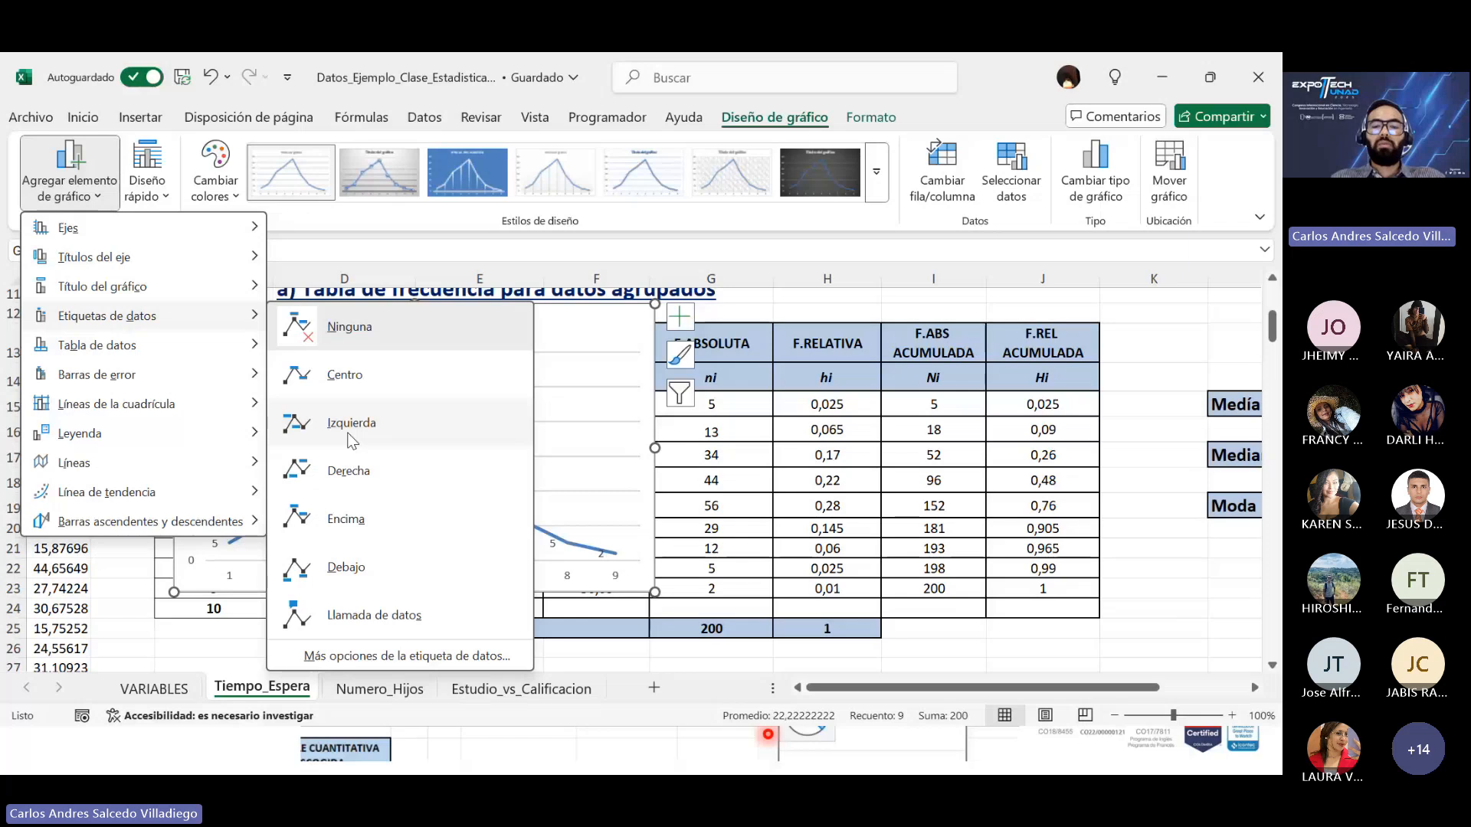
pyautogui.click(348, 434)
pyautogui.moveTo(534, 333); pyautogui.dragTo(516, 346)
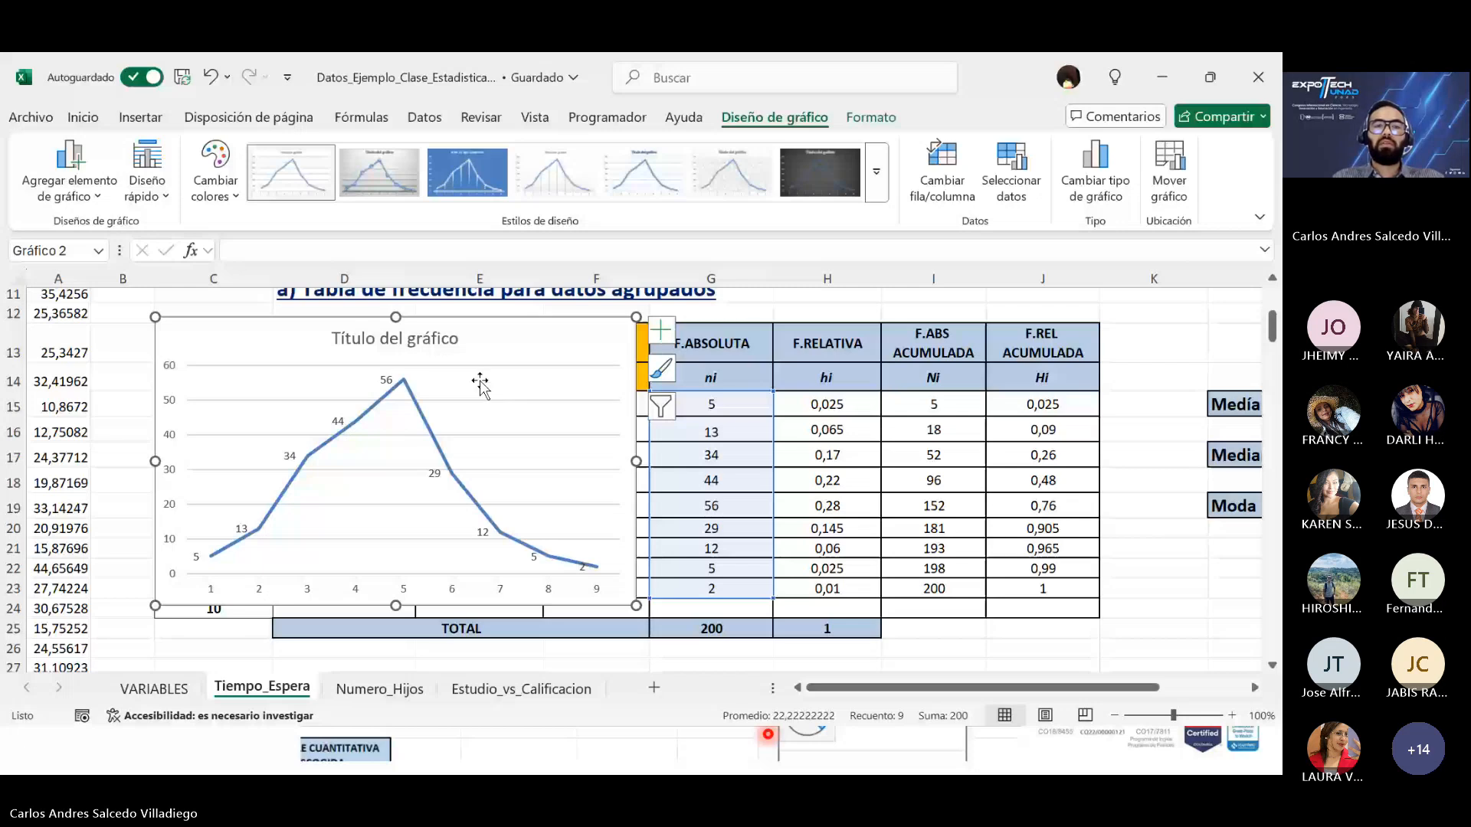
pyautogui.moveTo(480, 382); pyautogui.dragTo(446, 382)
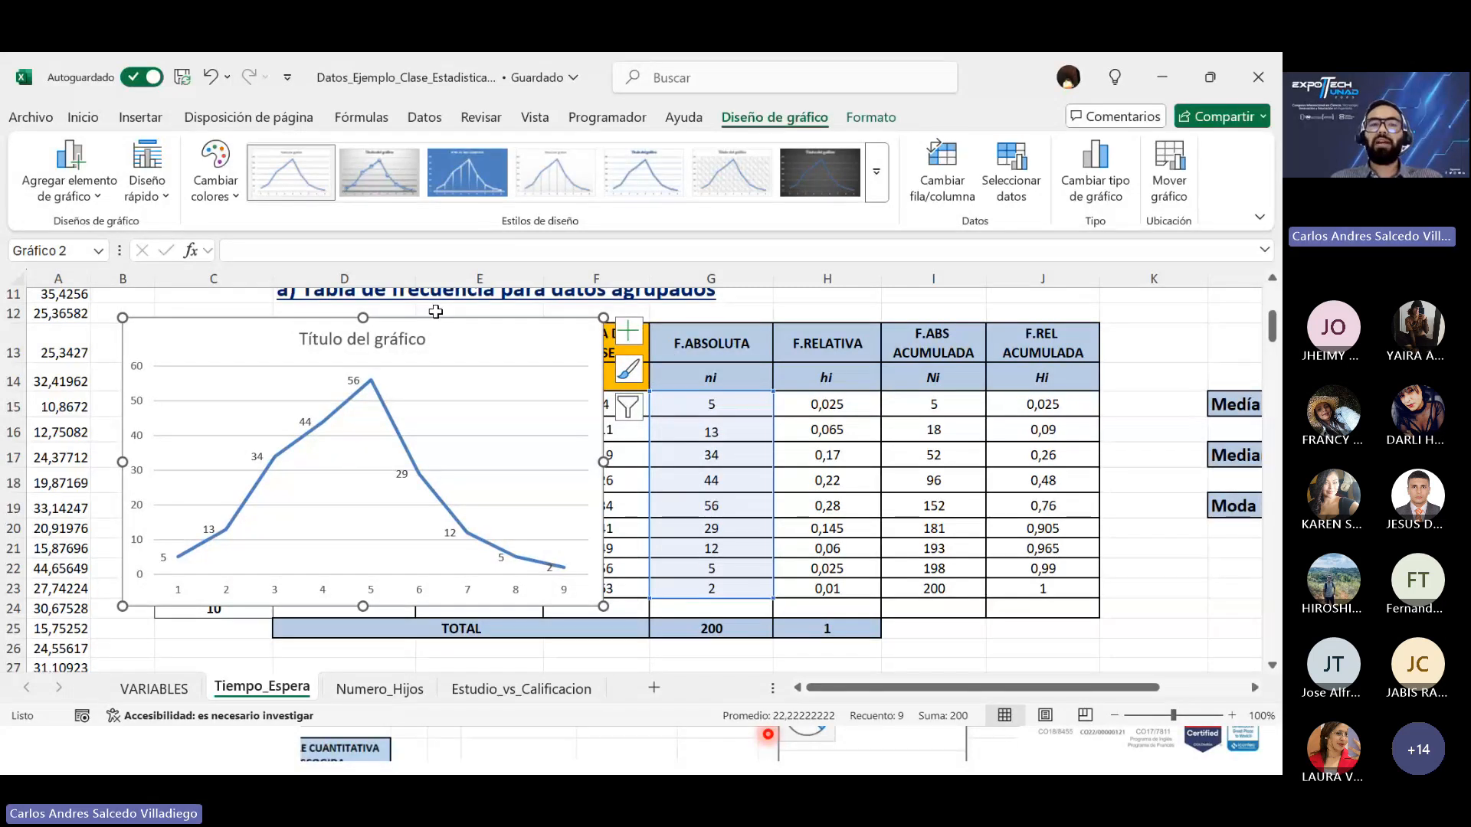
# Step: Replace the line chart's title with "Polígono de frecuencias"
pyautogui.click(417, 339)
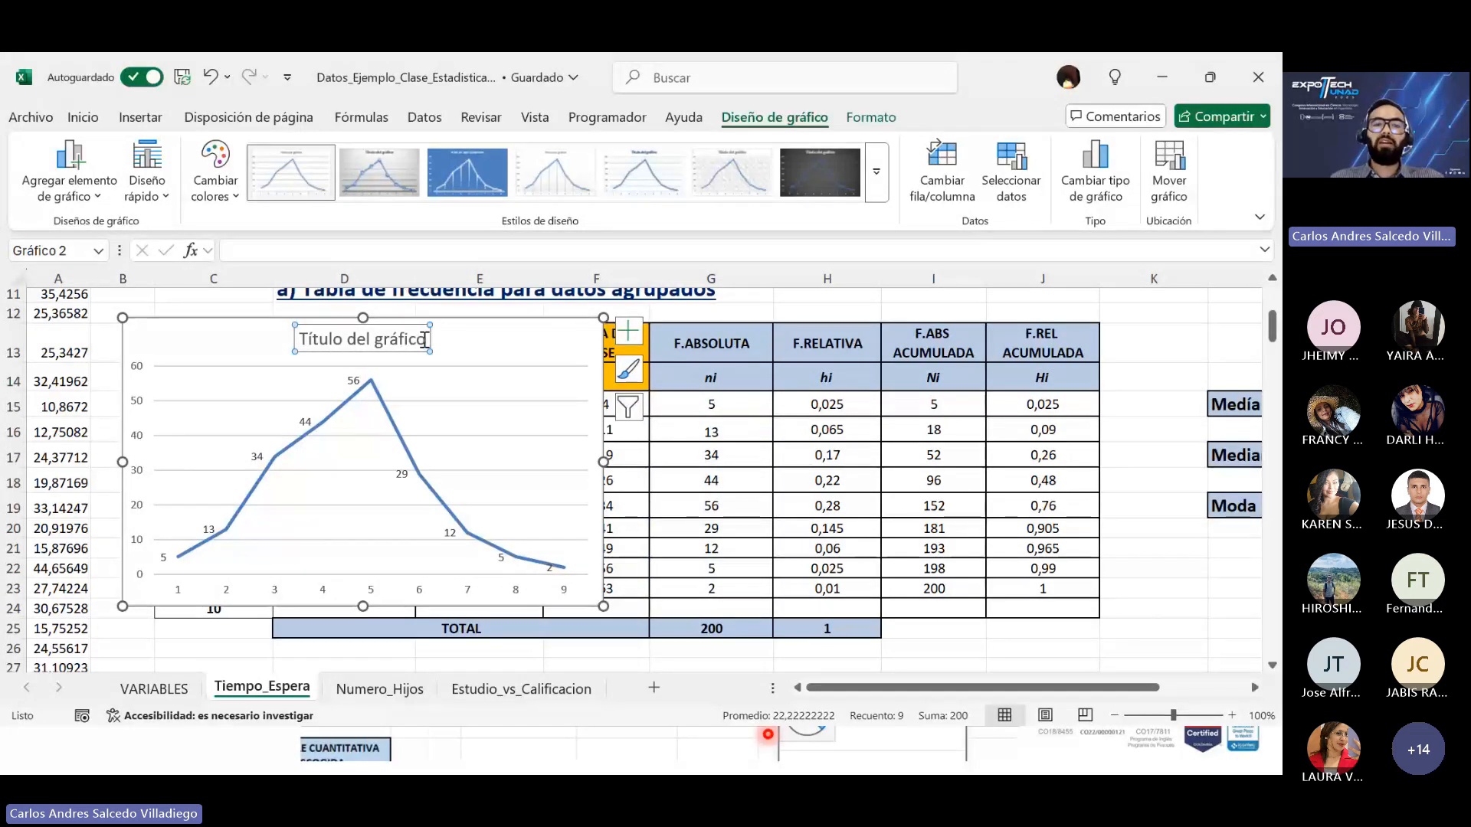
pyautogui.moveTo(425, 339); pyautogui.dragTo(292, 338)
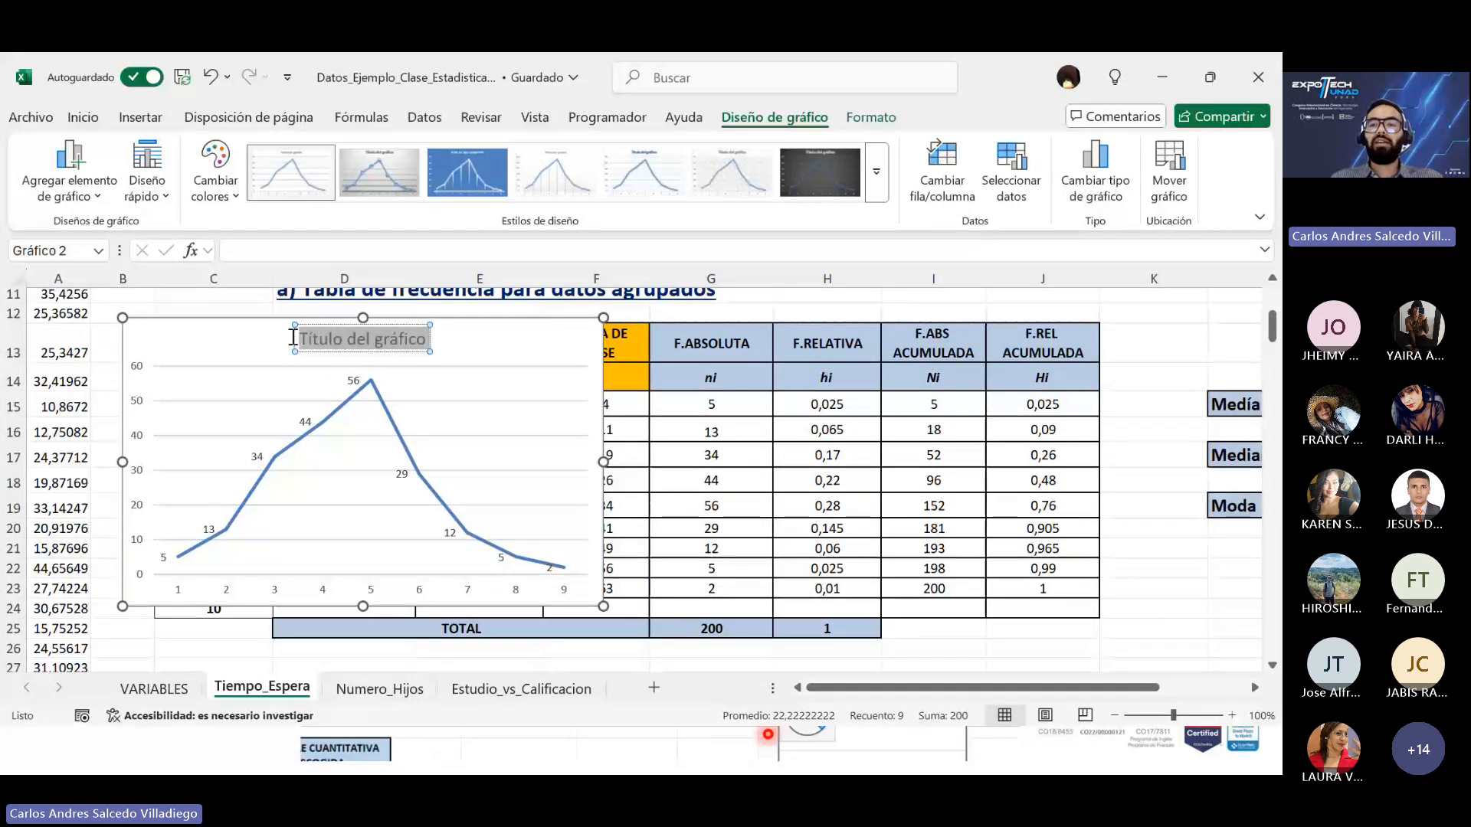
pyautogui.write('Poli')
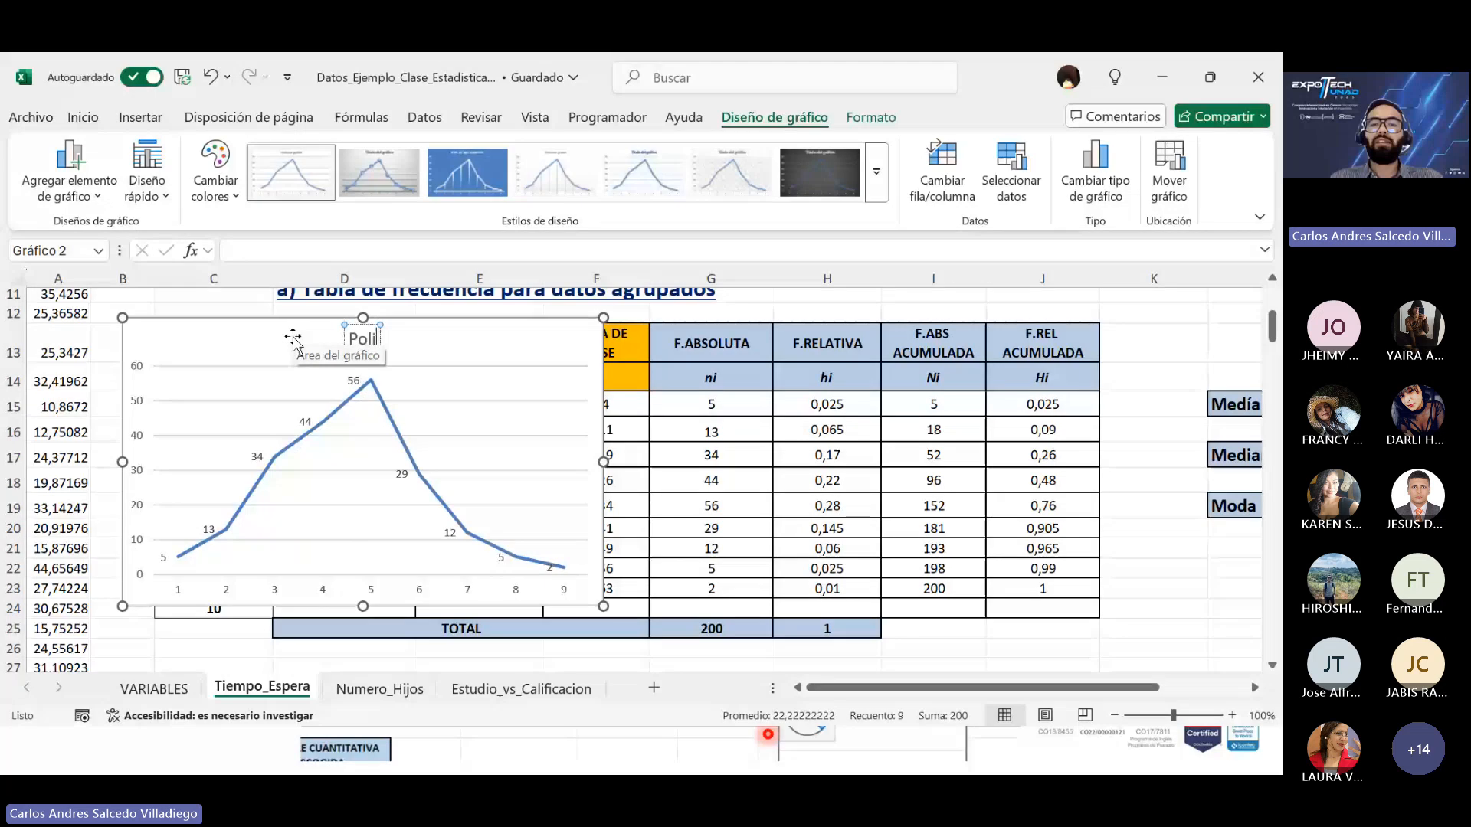
pyautogui.press('BackSpace')
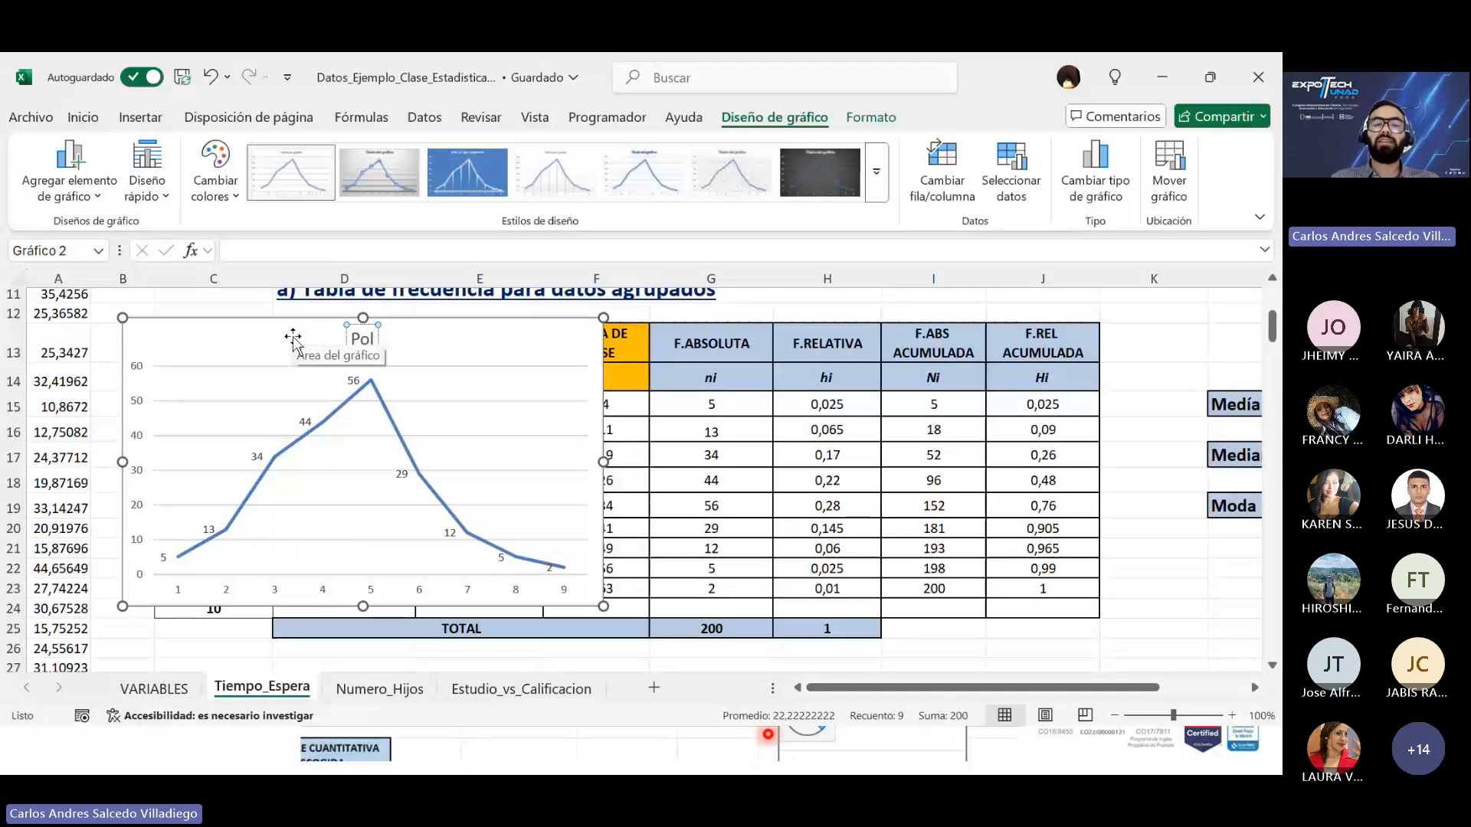
pyautogui.write('ígono de')
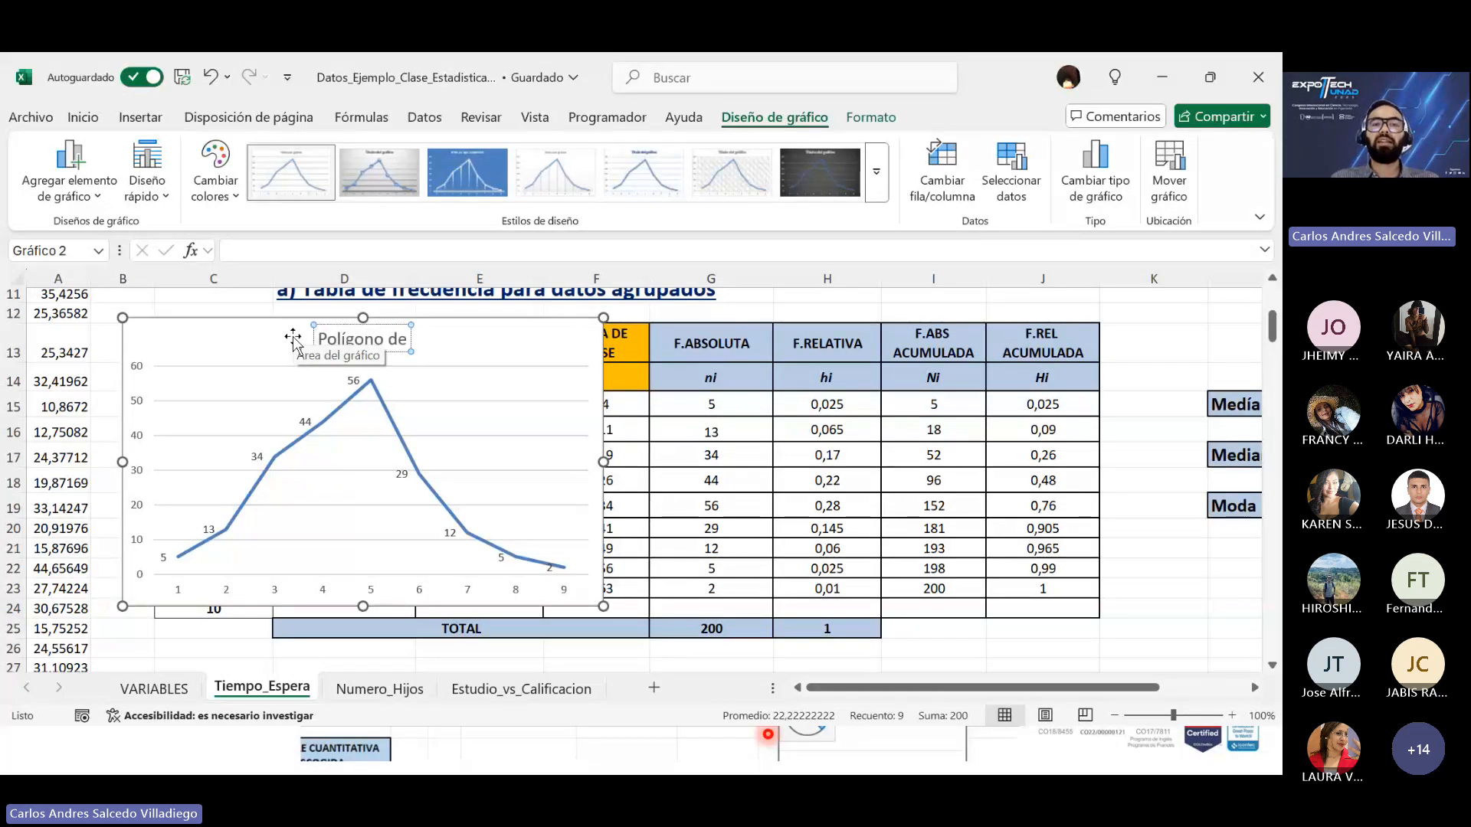
pyautogui.write(' freci')
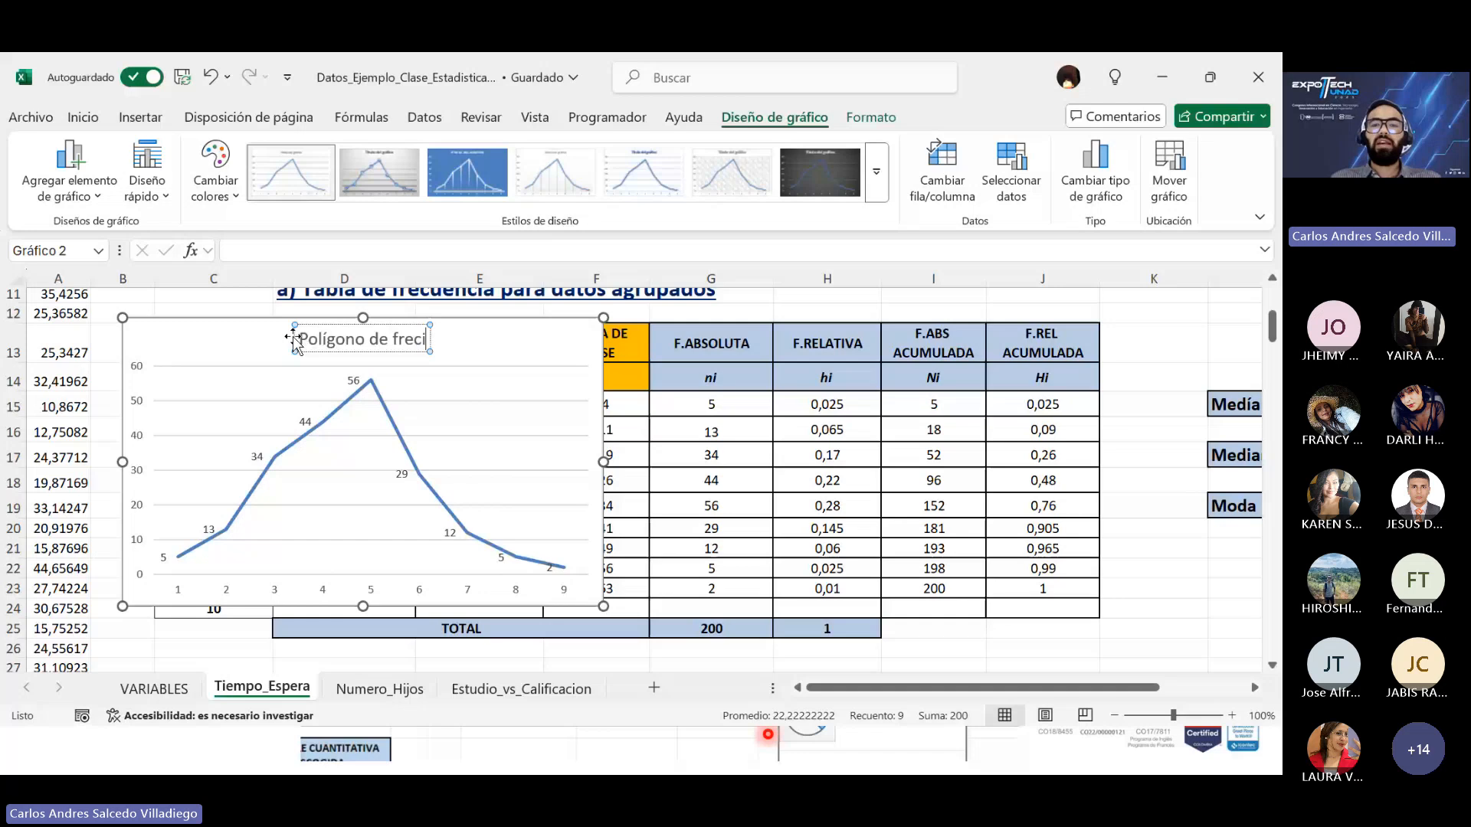
pyautogui.press('BackSpace')
pyautogui.write('ueci')
pyautogui.press('BackSpace')
pyautogui.press('BackSpace')
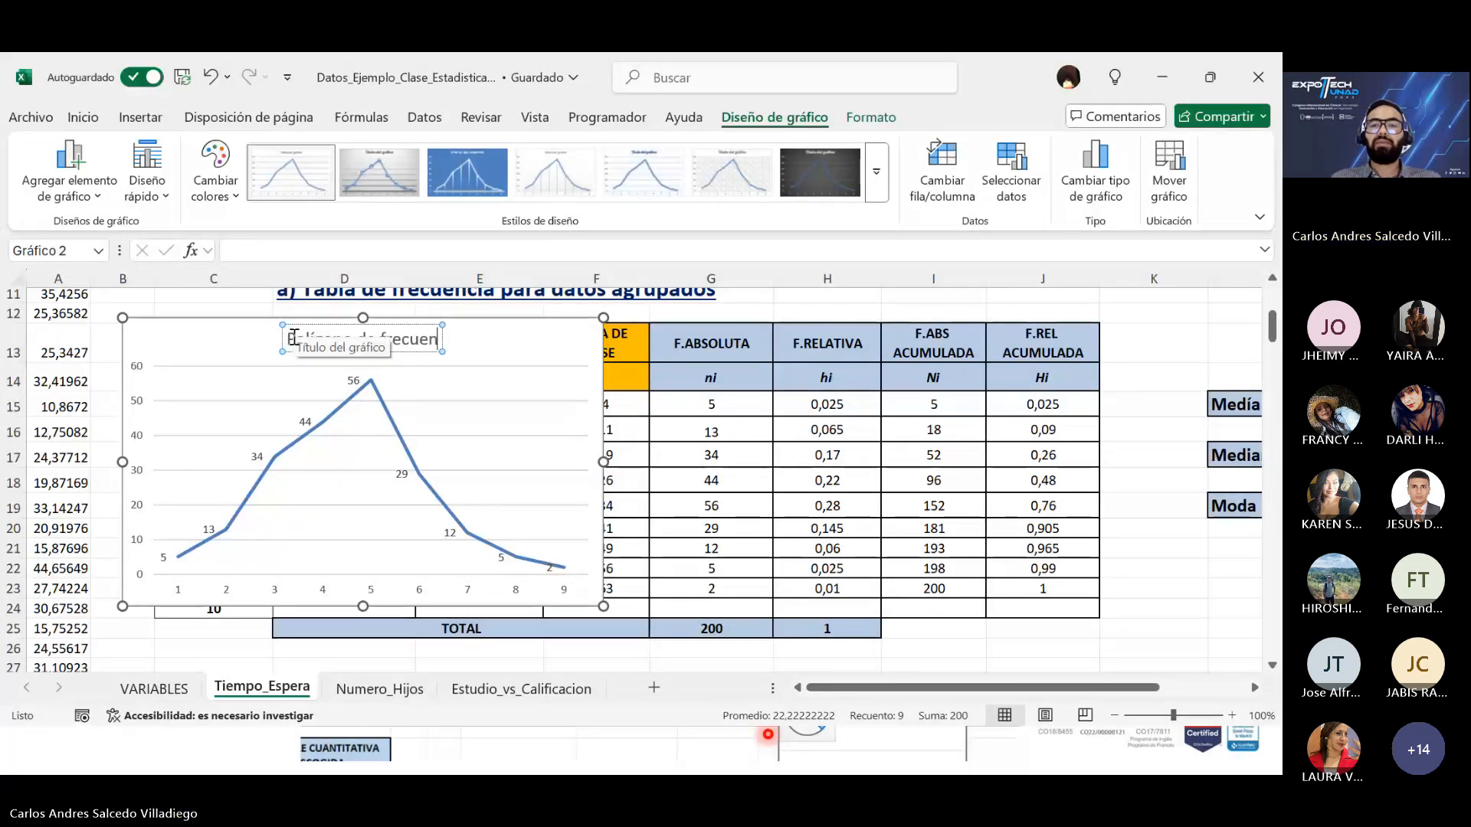
pyautogui.write('ncias')
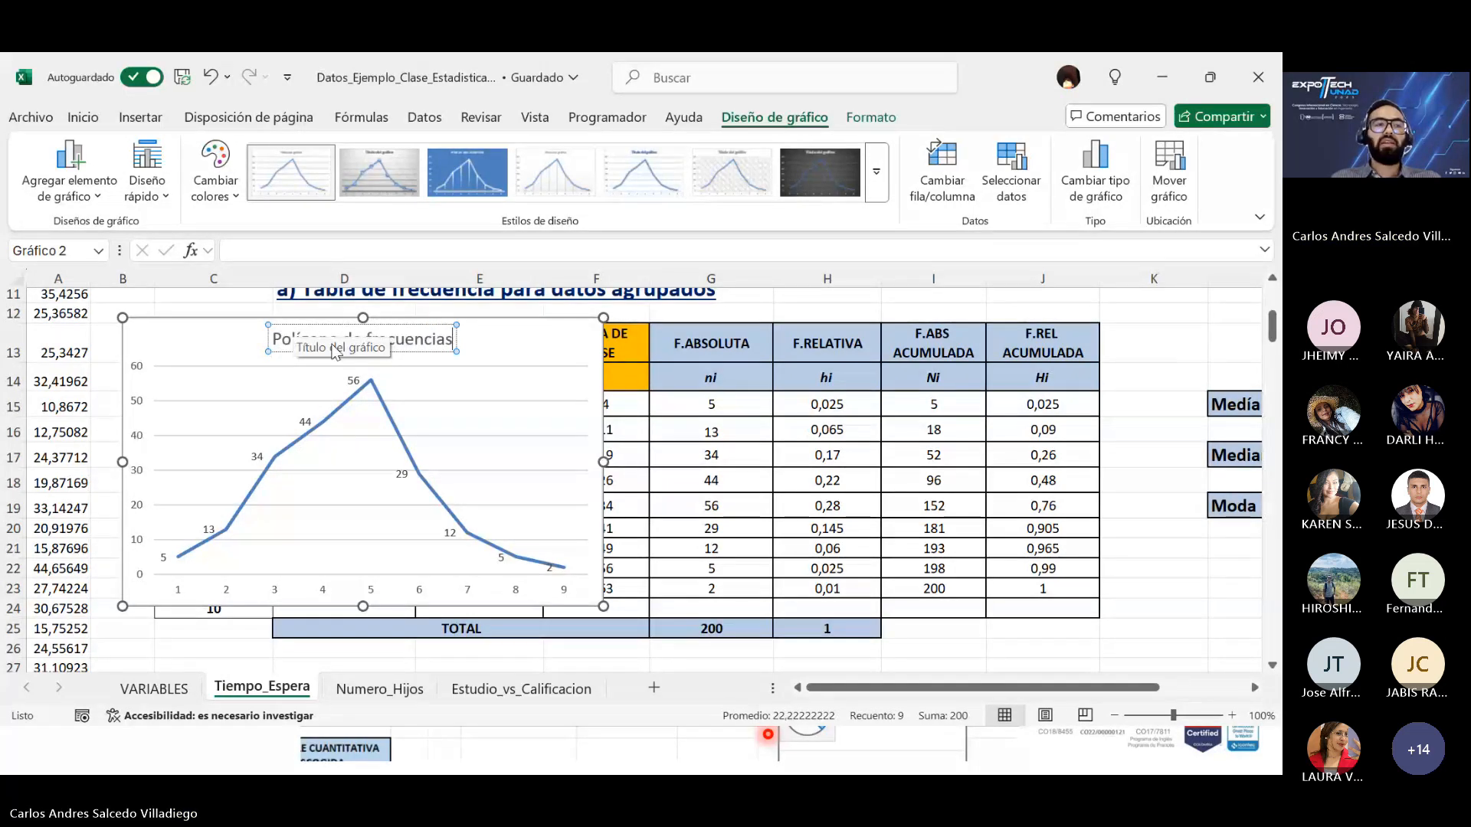
# Step: Shrink the frequency polygon chart so that it covers only the first columns of the table
pyautogui.moveTo(496, 338); pyautogui.dragTo(487, 339)
pyautogui.moveTo(593, 317); pyautogui.dragTo(380, 376)
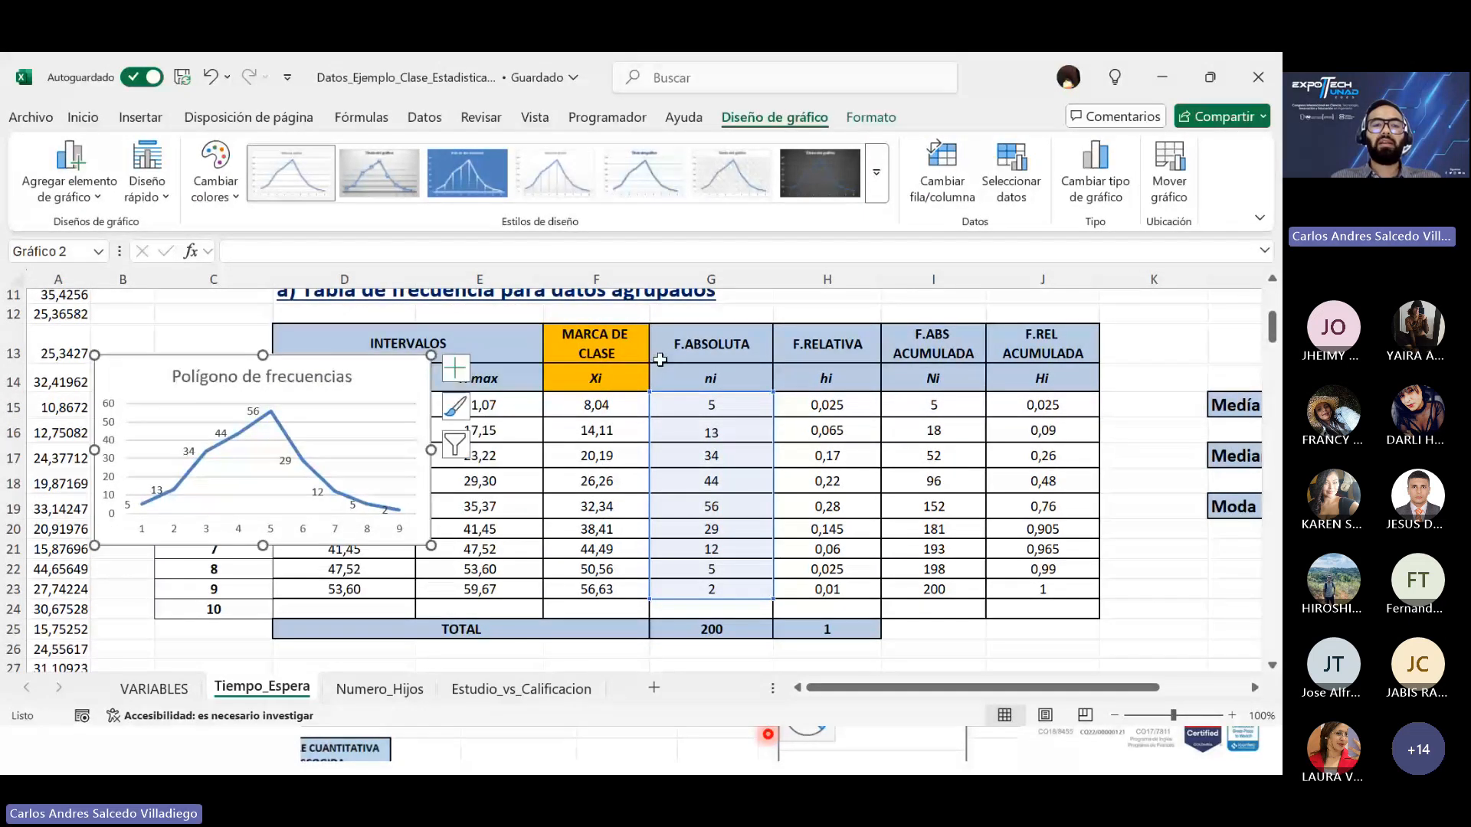
pyautogui.moveTo(711, 404); pyautogui.dragTo(720, 499)
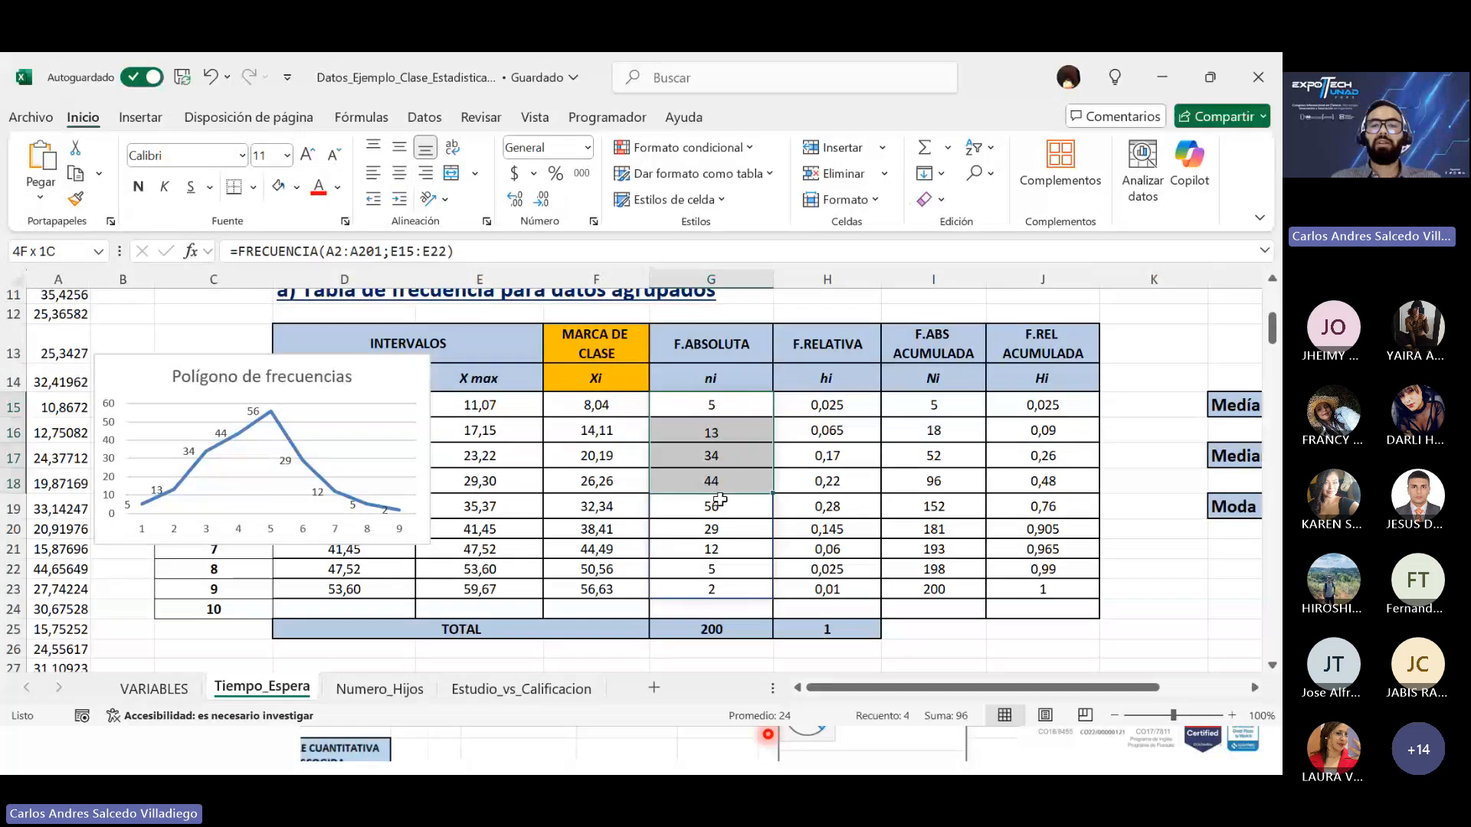
pyautogui.click(398, 377)
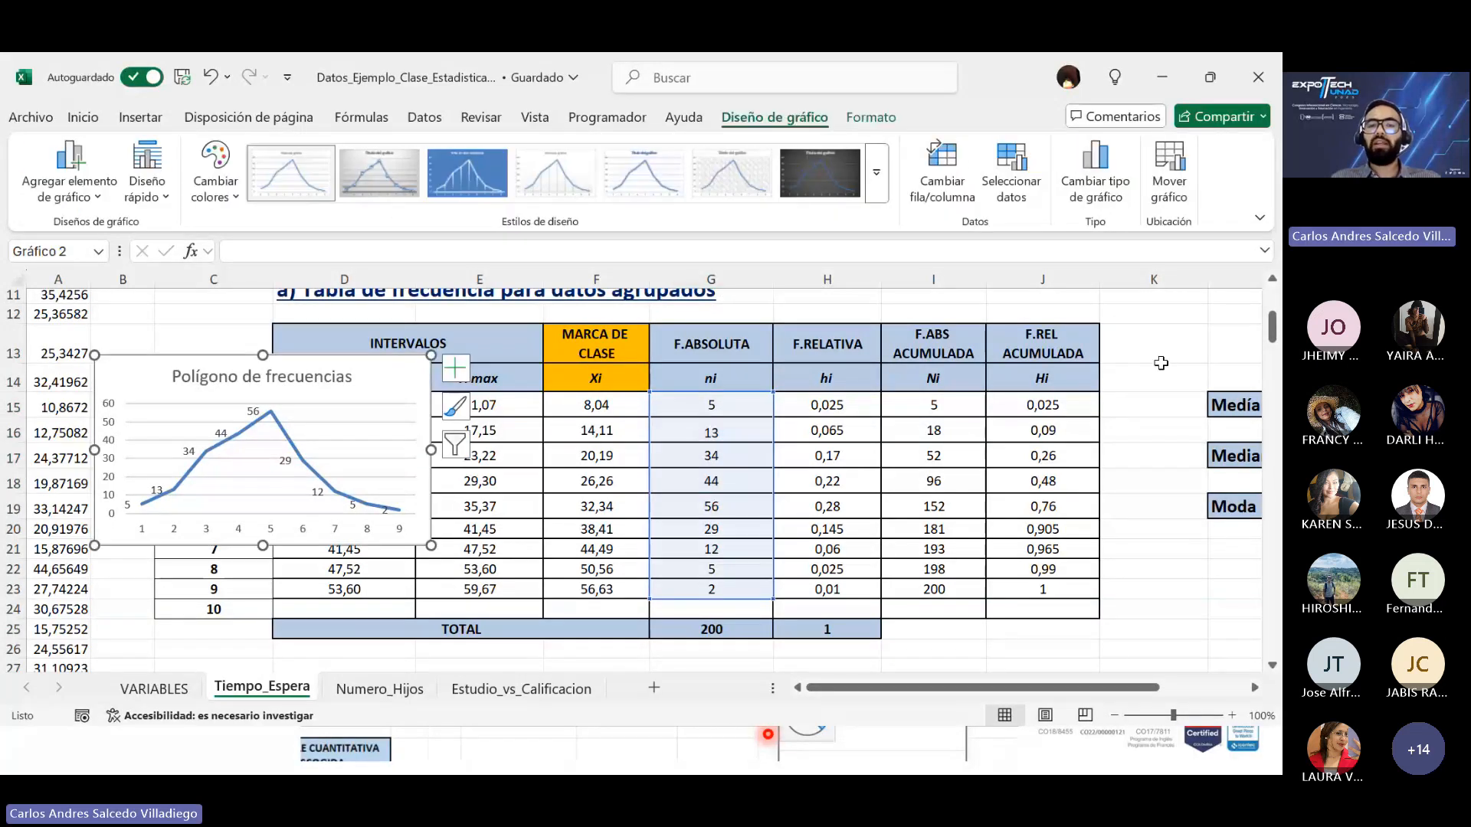
# Step: Insert a 2D clustered column chart of the absolute frequencies in G15:G23 and position it beside the frequency polygon
pyautogui.moveTo(711, 404); pyautogui.dragTo(711, 589)
pyautogui.click(140, 117)
pyautogui.click(552, 148)
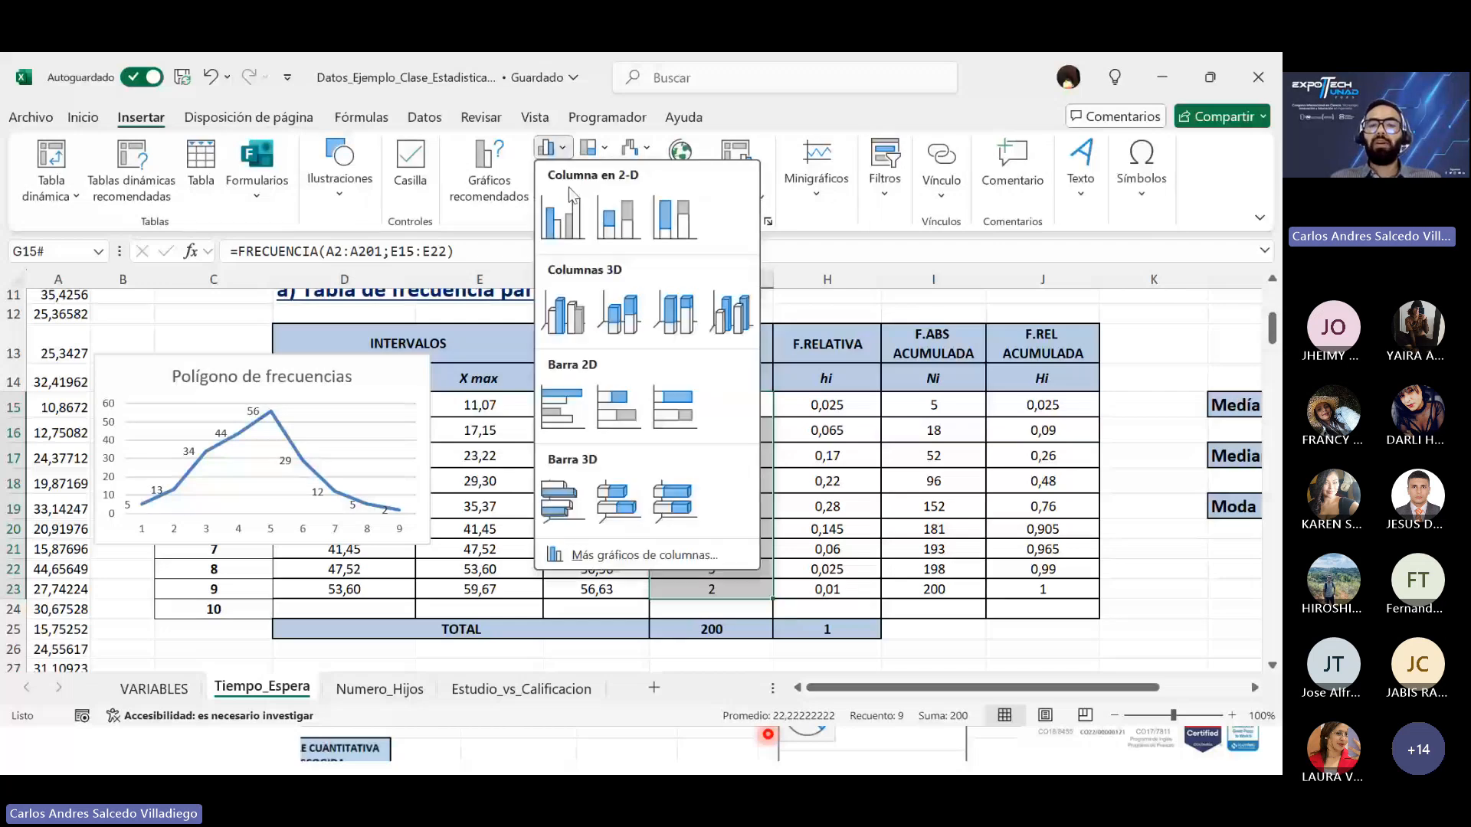
pyautogui.click(562, 216)
pyautogui.moveTo(818, 339); pyautogui.dragTo(817, 370)
# Step: Add data labels to the absolute frequency column chart
pyautogui.click(77, 195)
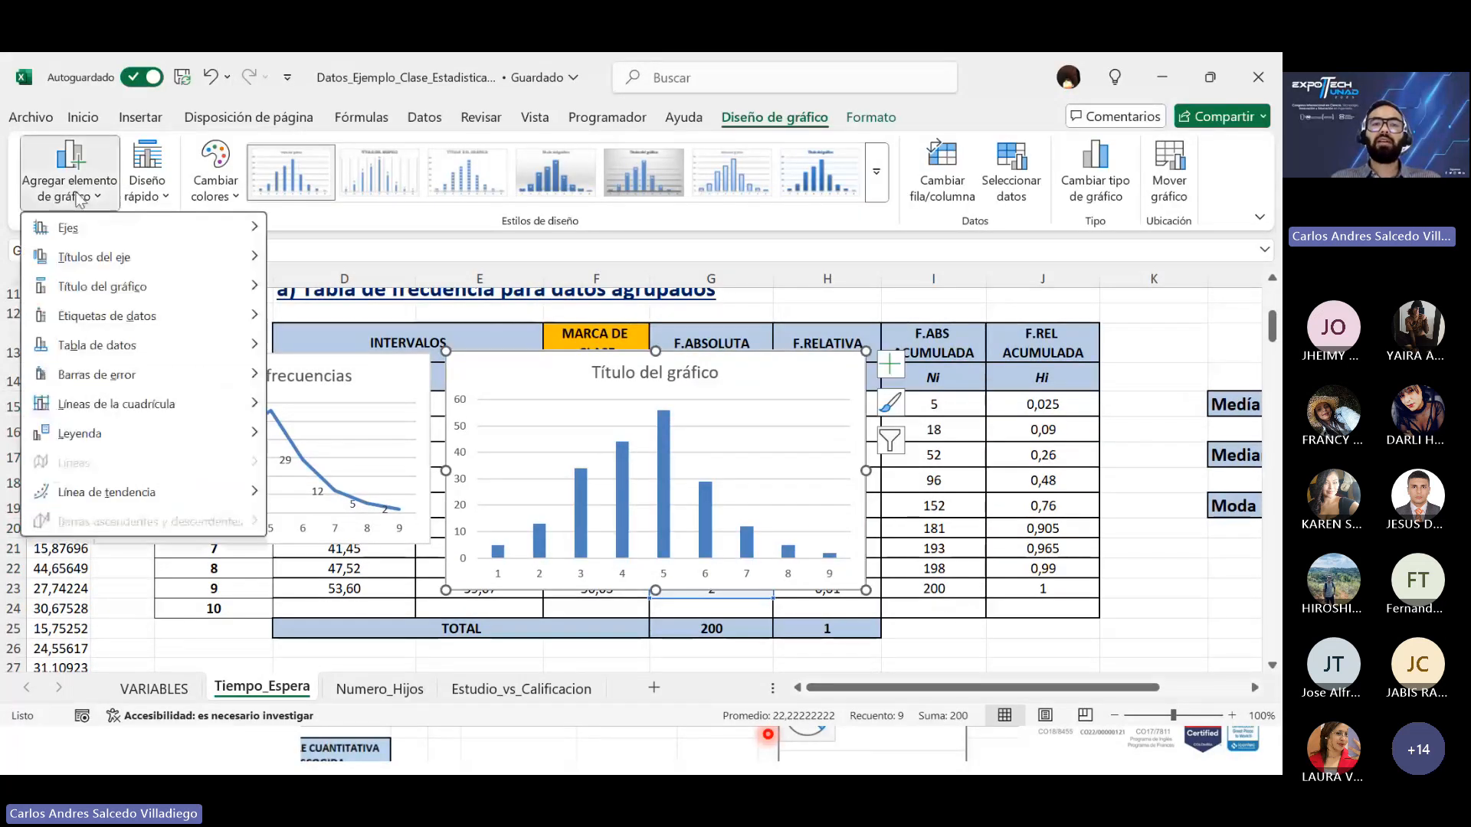
pyautogui.moveTo(214, 316)
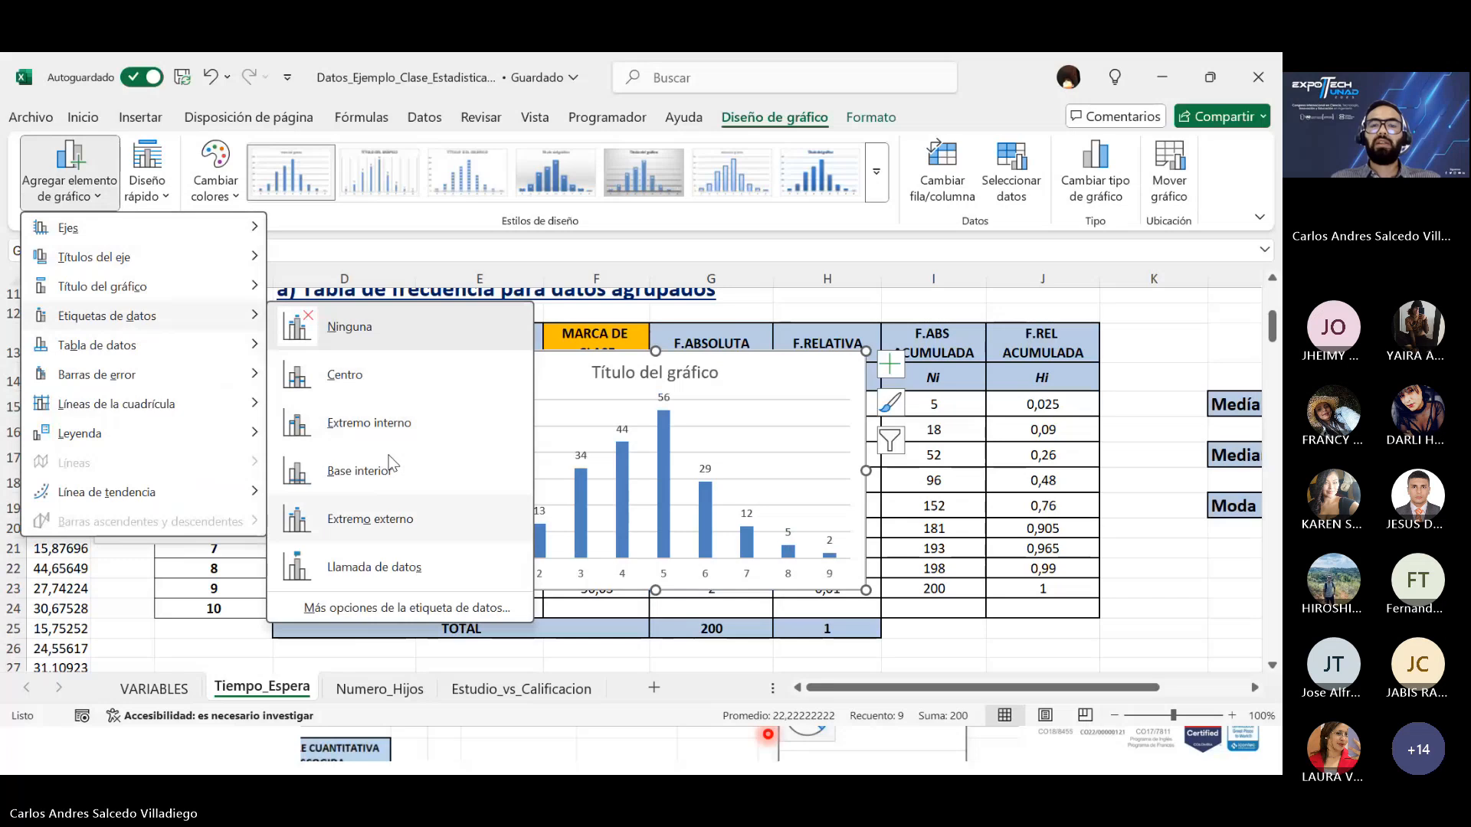
# Step: Add outside-end data labels to the column chart and move it over the frequency polygon chart
pyautogui.click(393, 524)
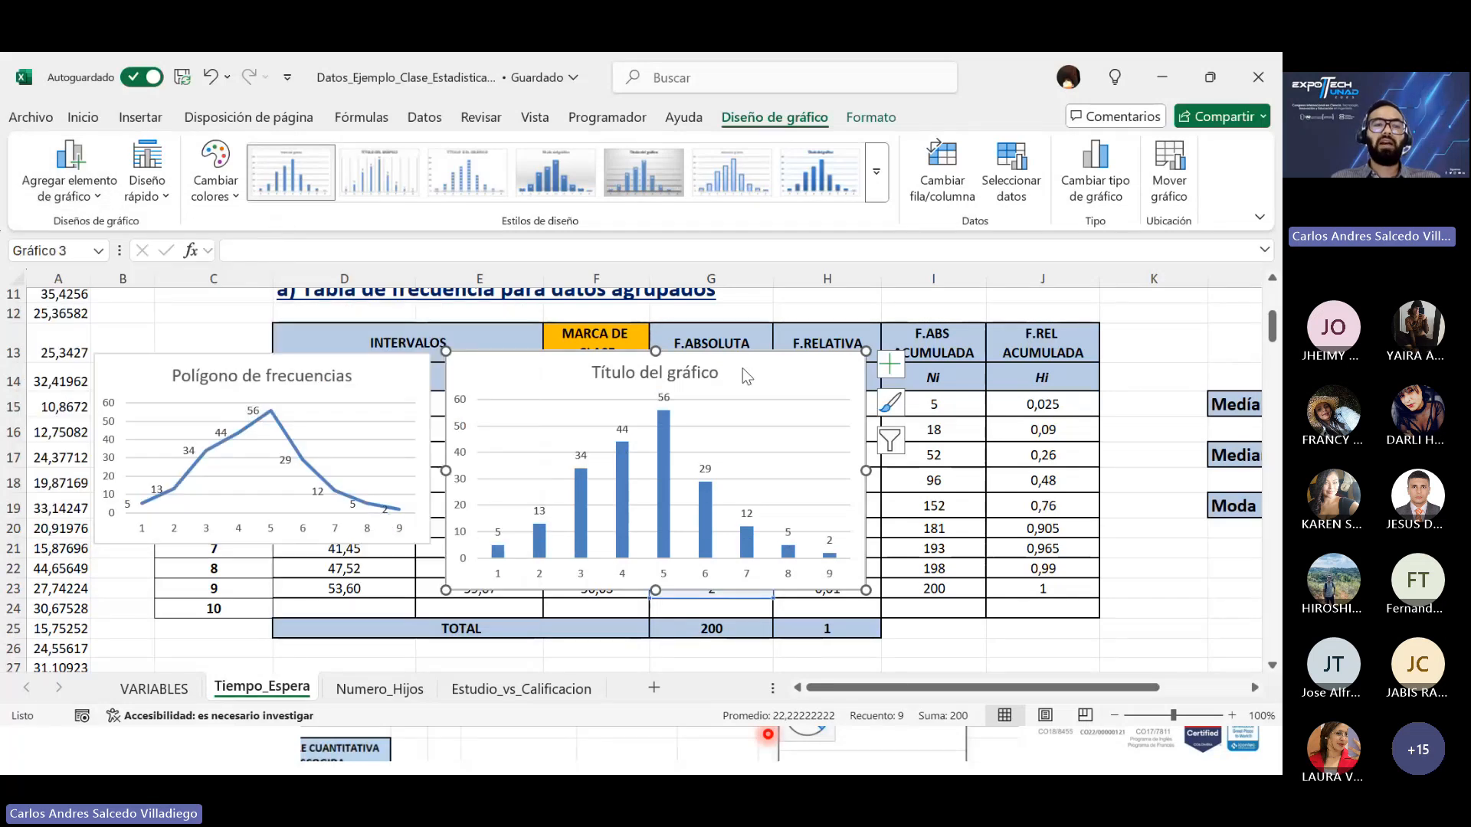
pyautogui.moveTo(781, 377); pyautogui.dragTo(775, 371)
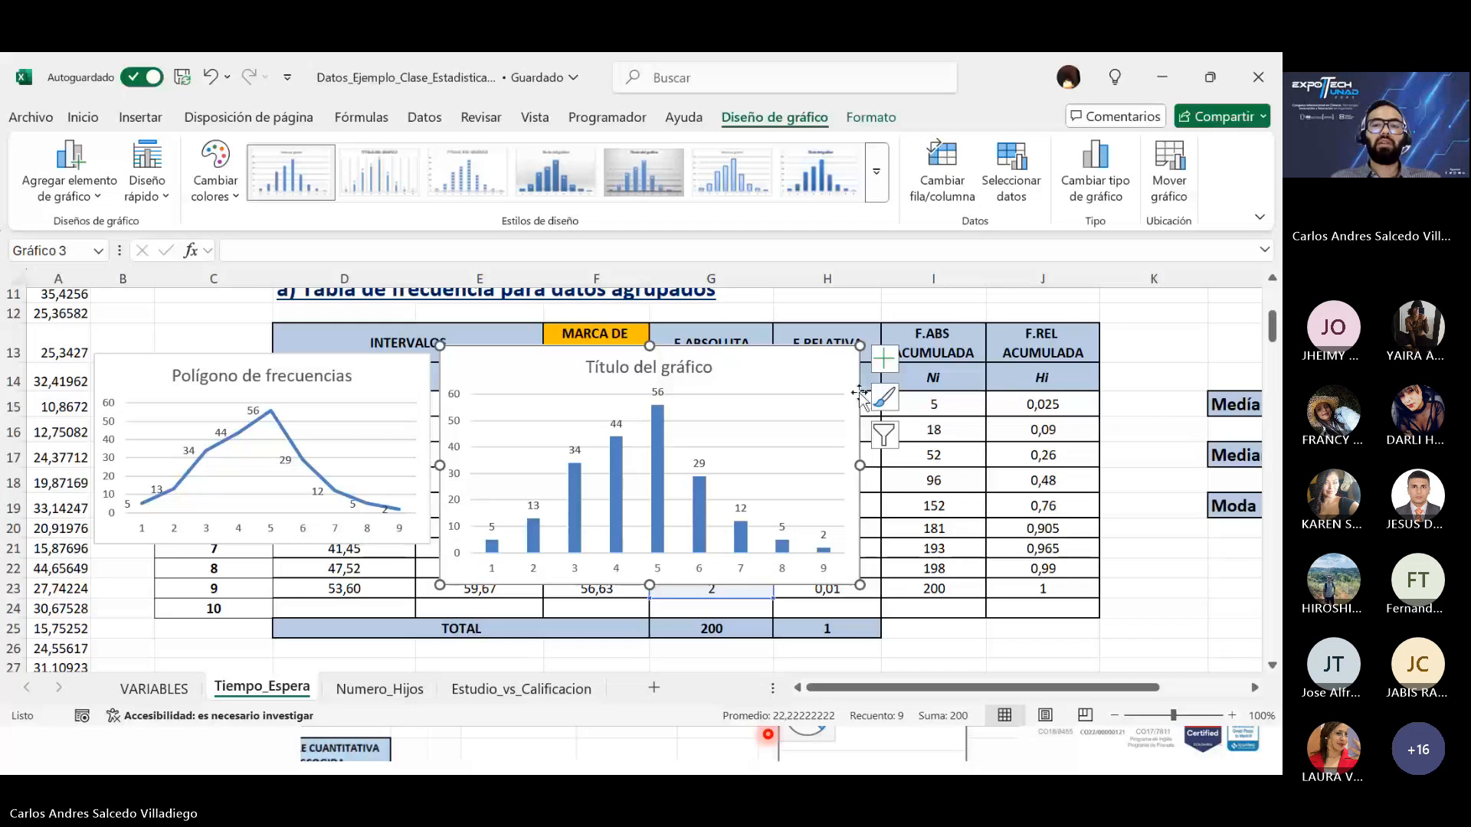
pyautogui.moveTo(859, 393)
pyautogui.mouseDown()
pyautogui.moveTo(663, 536)
pyautogui.moveTo(430, 418)
pyautogui.moveTo(421, 378)
pyautogui.mouseUp()
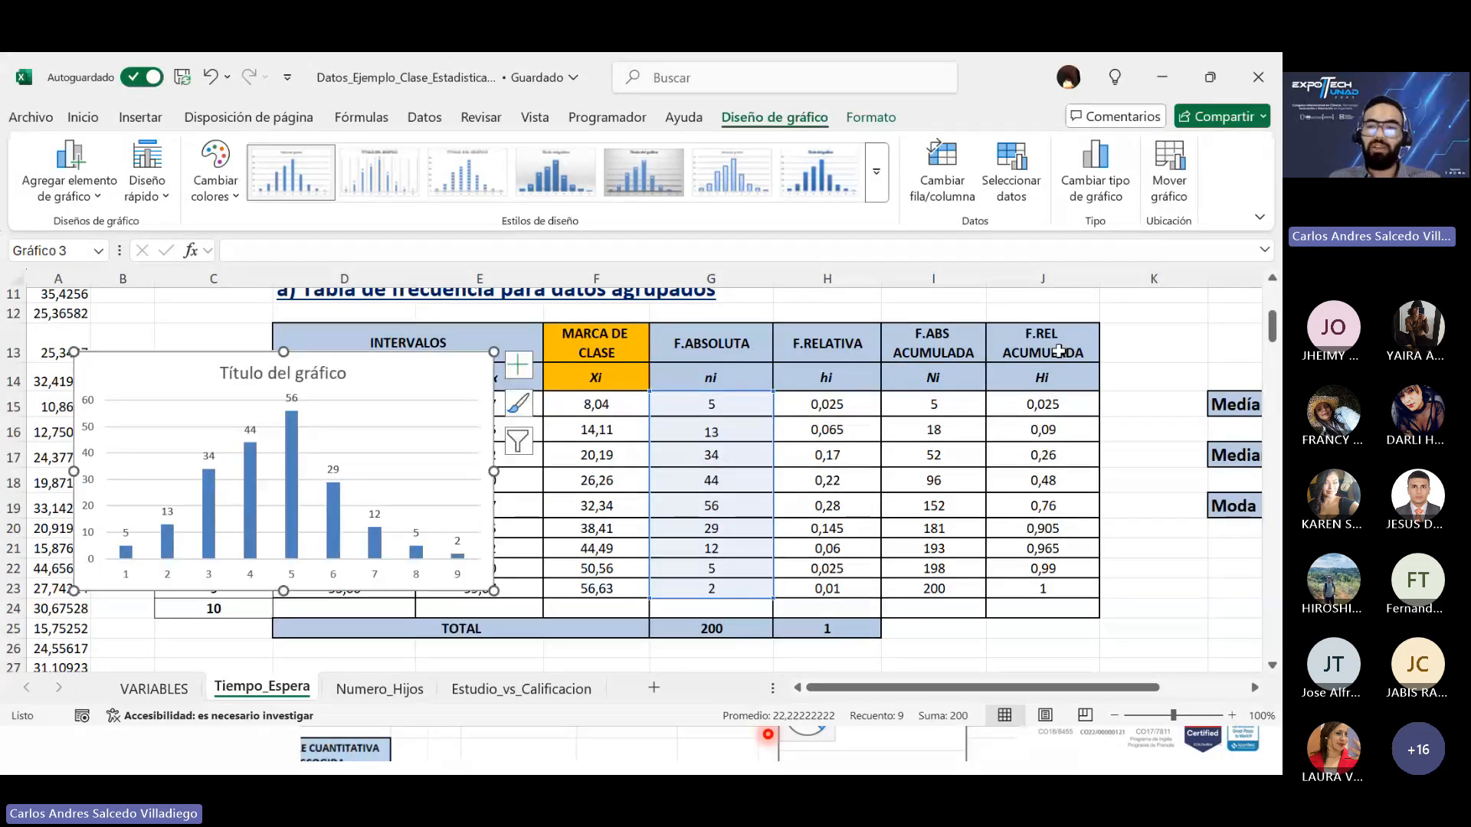
pyautogui.click(1110, 348)
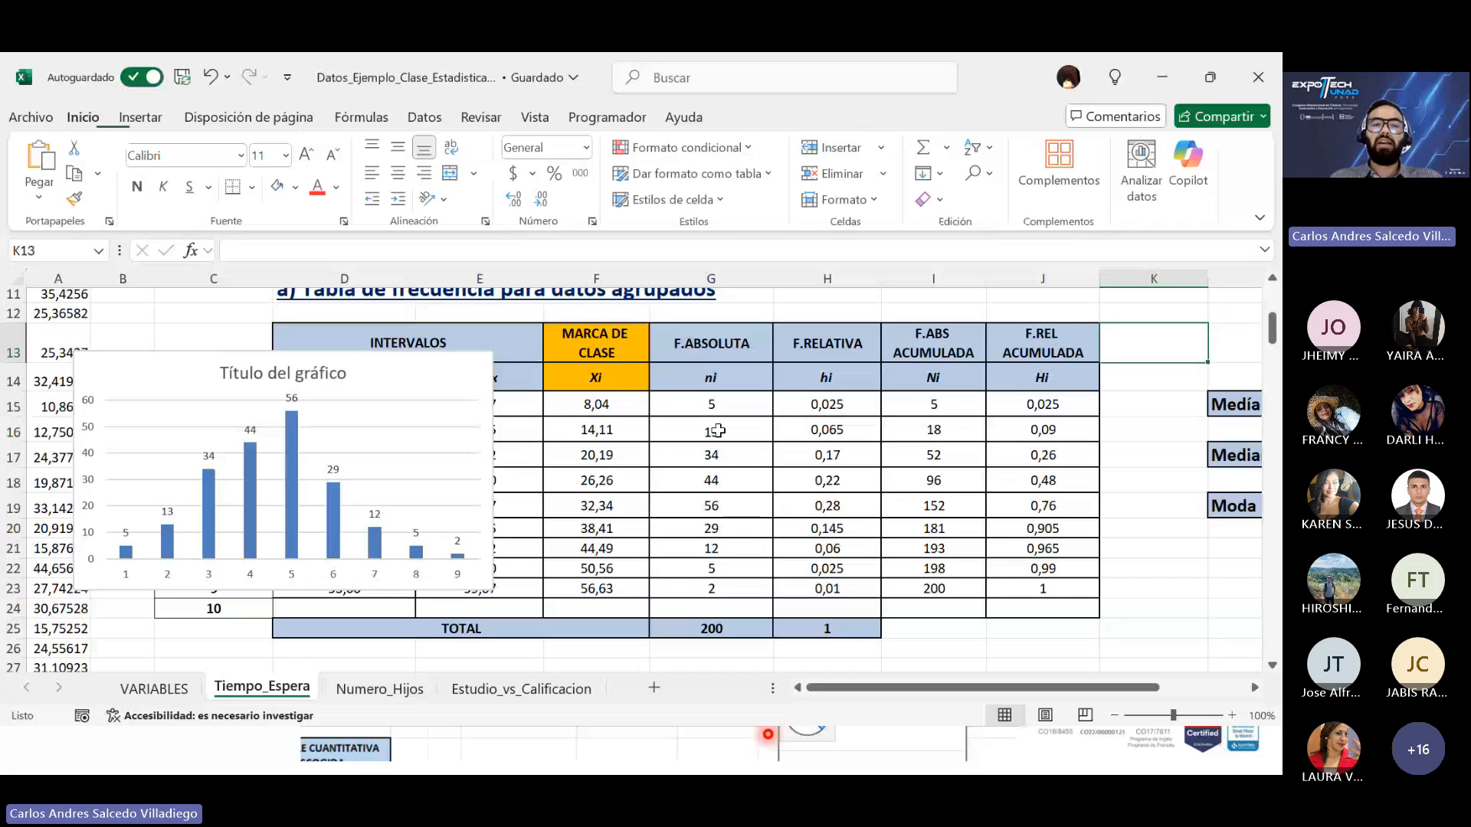
# Step: Insert a pie chart from the absolute frequencies in G15:G23
pyautogui.moveTo(711, 404); pyautogui.dragTo(711, 590)
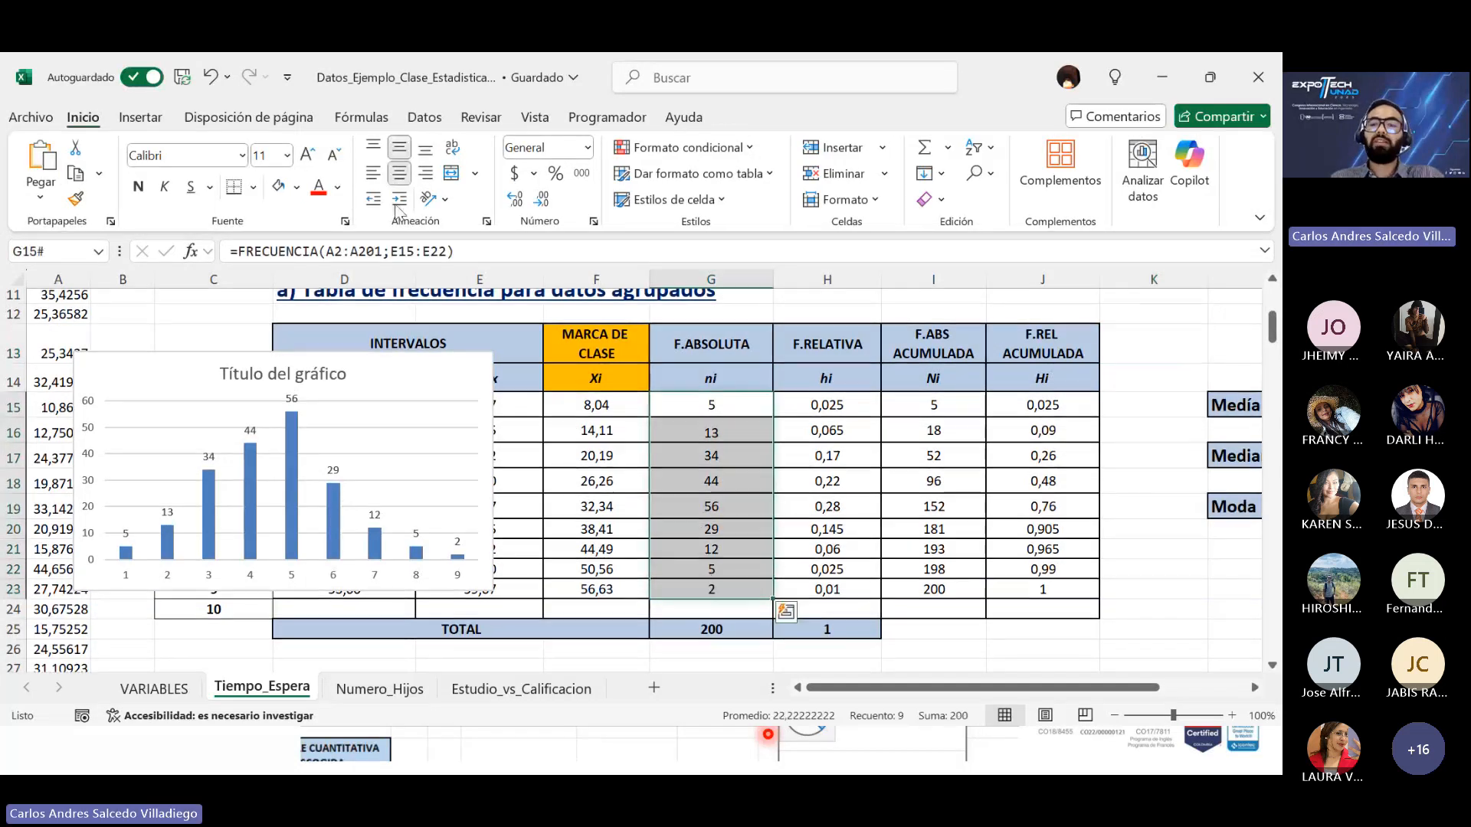
pyautogui.click(141, 117)
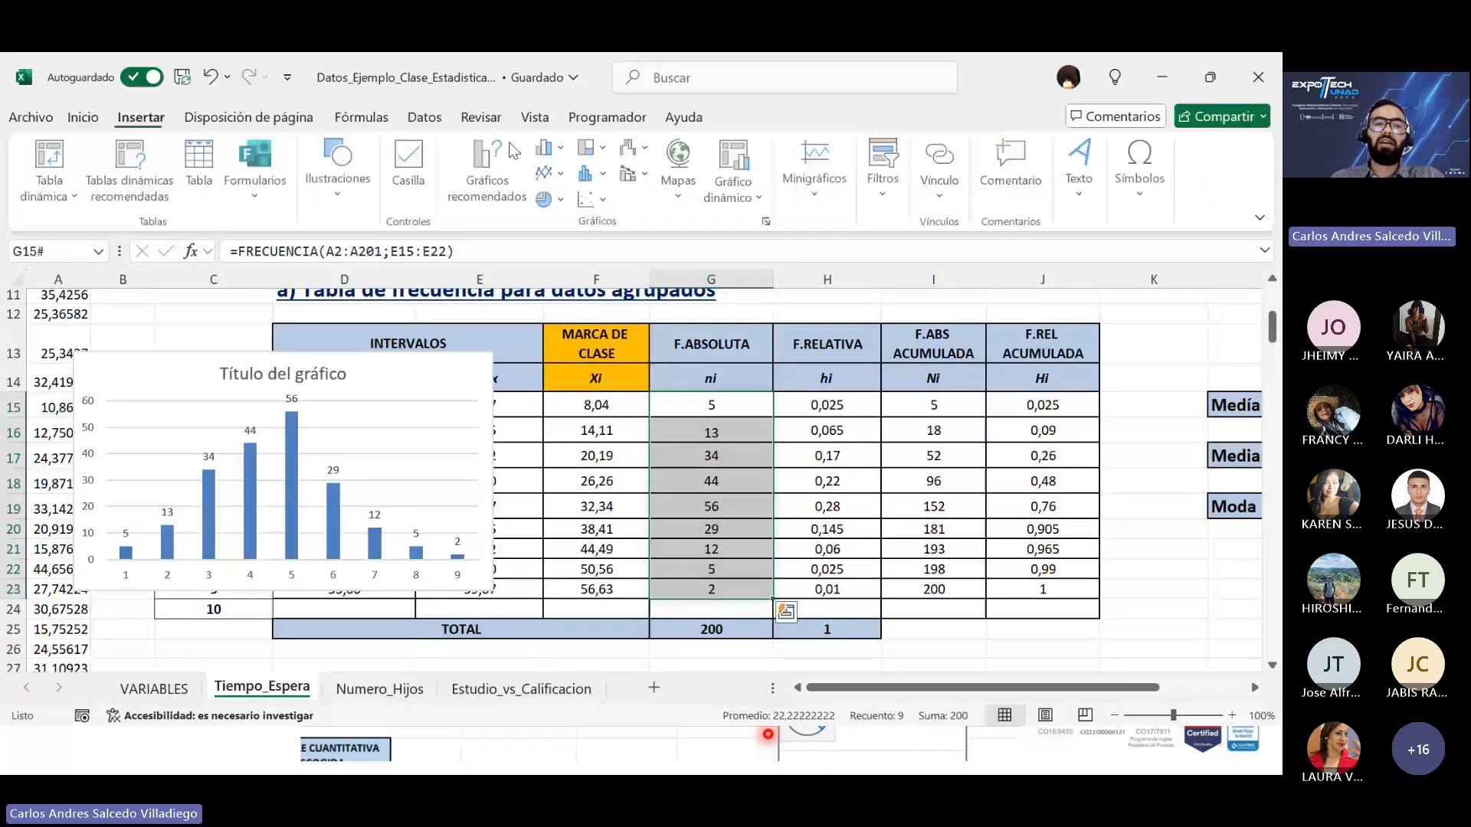
pyautogui.click(563, 203)
pyautogui.click(553, 257)
# Step: Add outside-end data labels to the pie chart and move it over the column chart
pyautogui.click(99, 198)
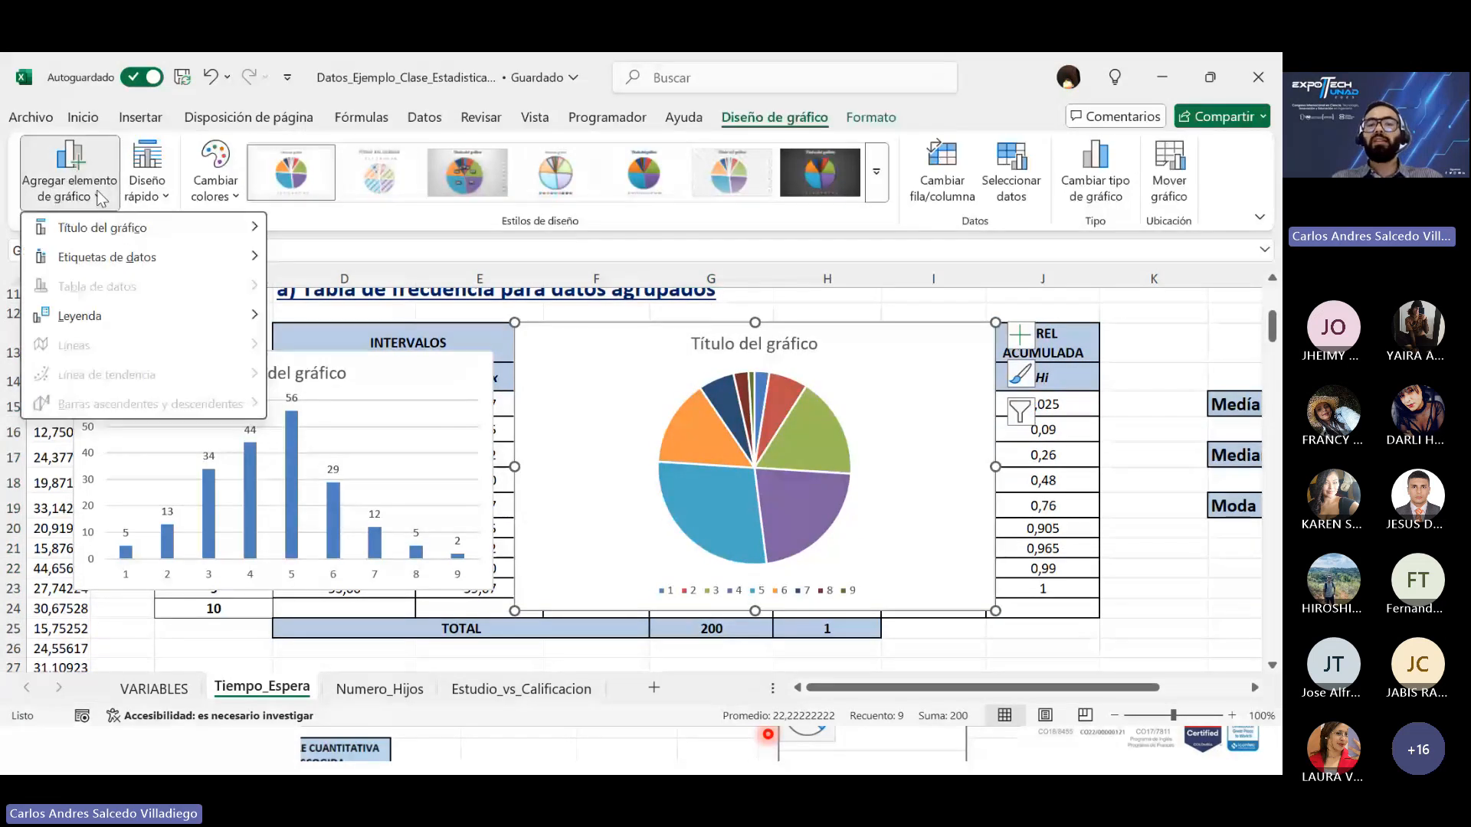
pyautogui.moveTo(192, 258)
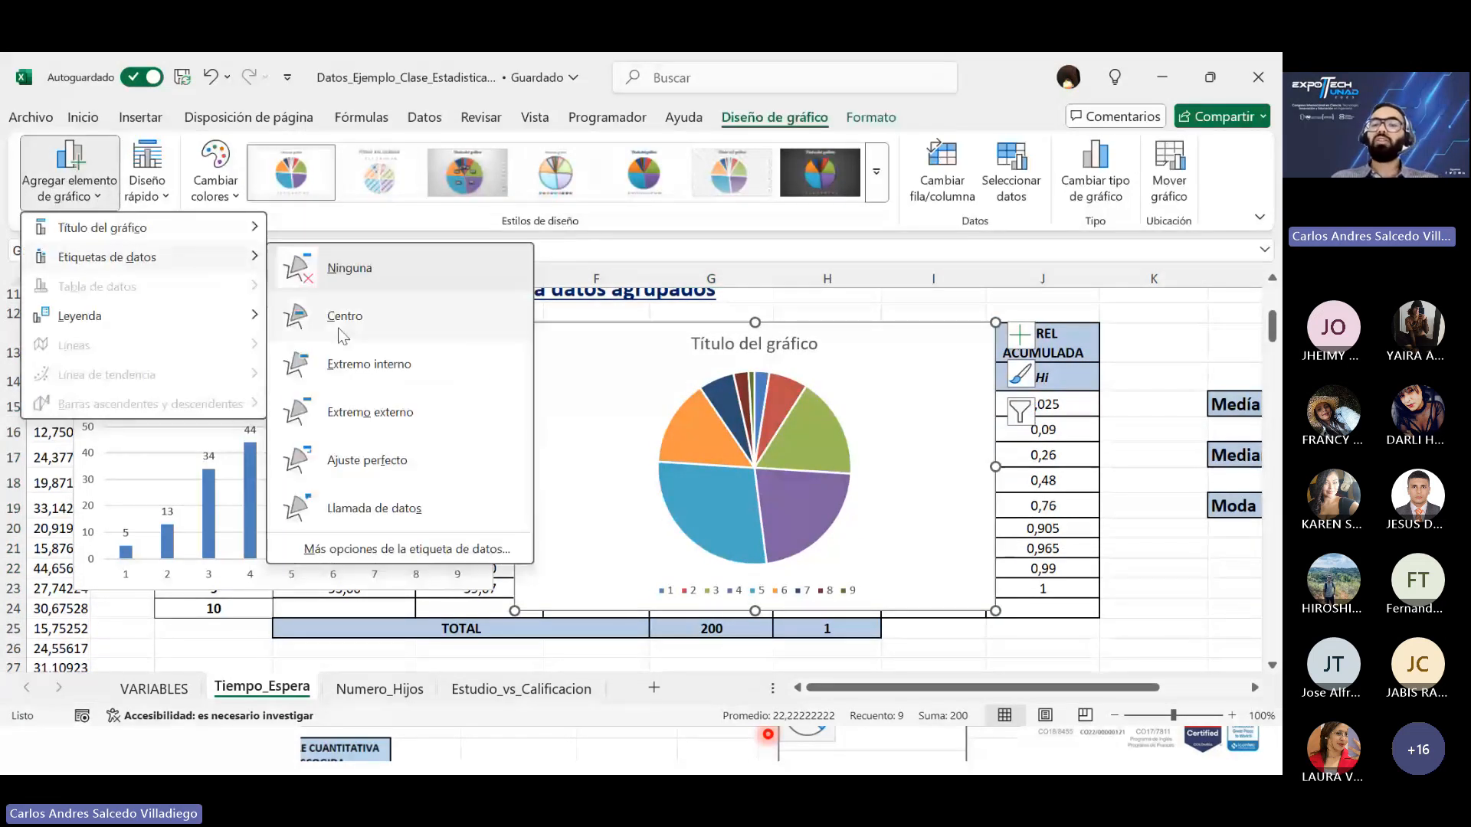
pyautogui.click(353, 411)
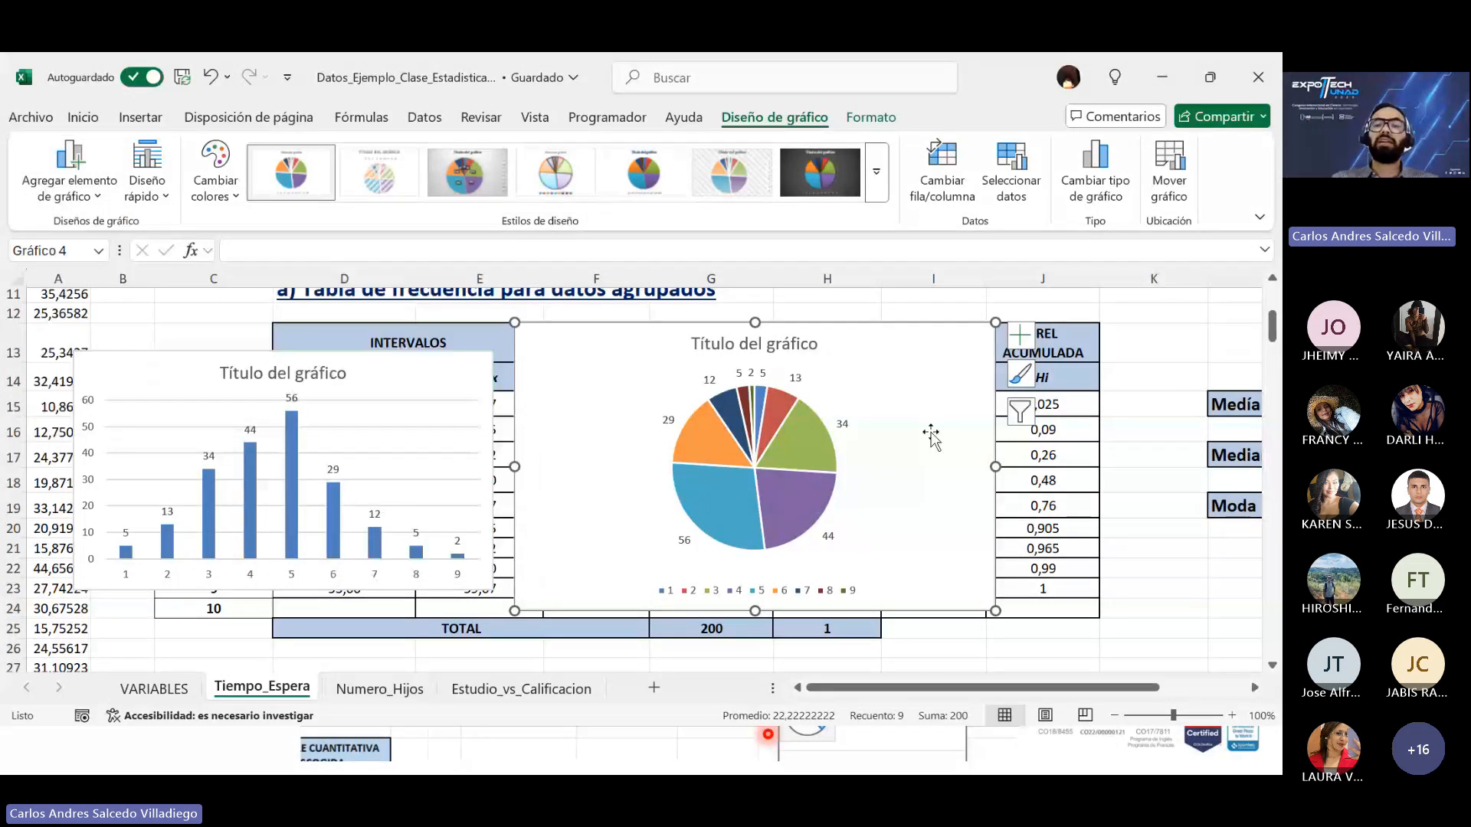
pyautogui.moveTo(931, 435)
pyautogui.mouseDown()
pyautogui.moveTo(916, 429)
pyautogui.moveTo(925, 413)
pyautogui.mouseUp()
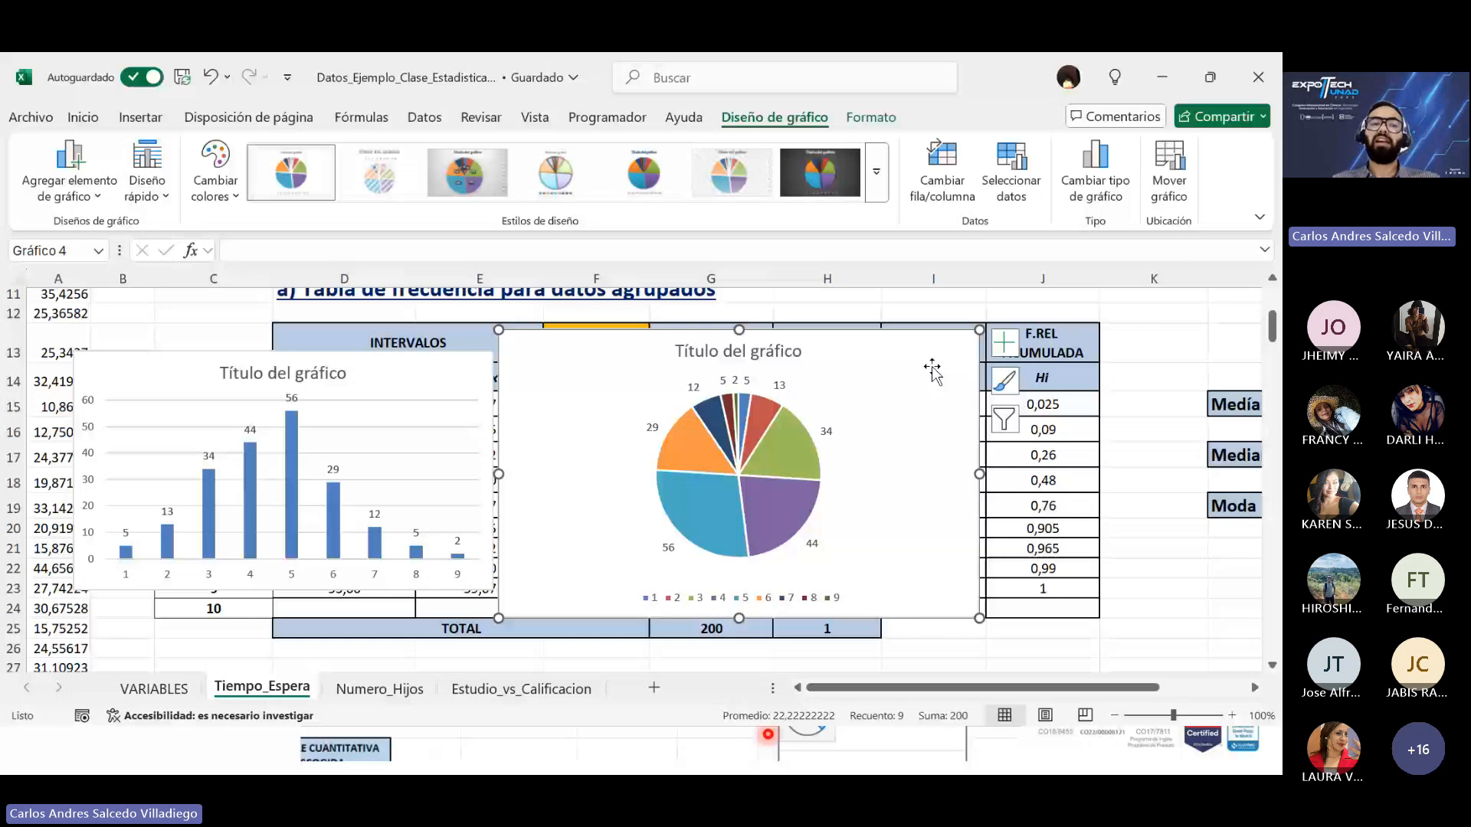
pyautogui.moveTo(932, 371); pyautogui.dragTo(486, 394)
# Step: Delete the pie chart and the column chart covering the frequency table
pyautogui.press('Delete')
pyautogui.click(466, 402)
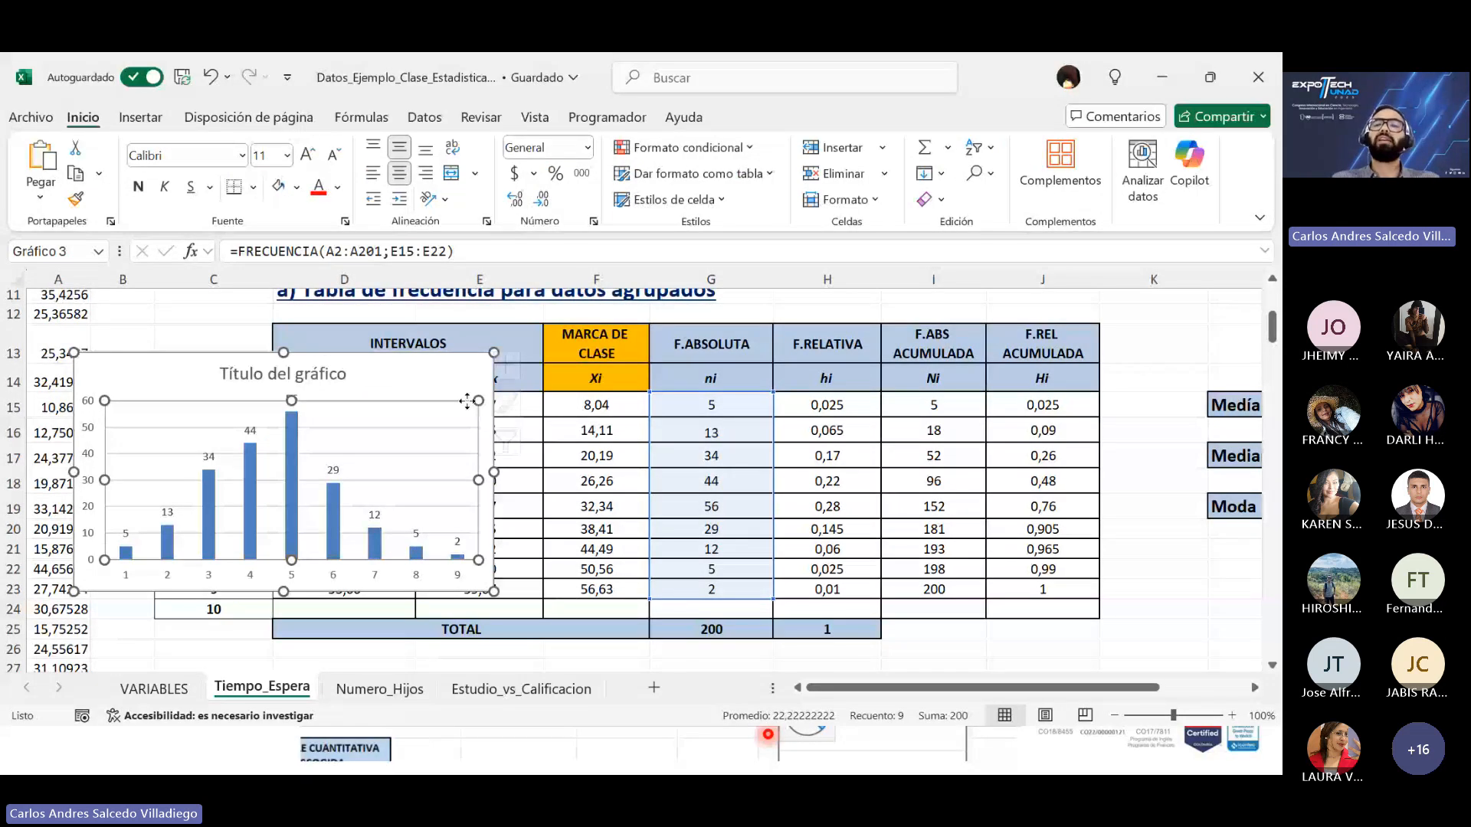
pyautogui.press('Delete')
# Step: Switch to the presentation and show the Medidas de tendencia central slide with the mean, median and mode definitions
pyautogui.hotkey('alt', 'Tab')
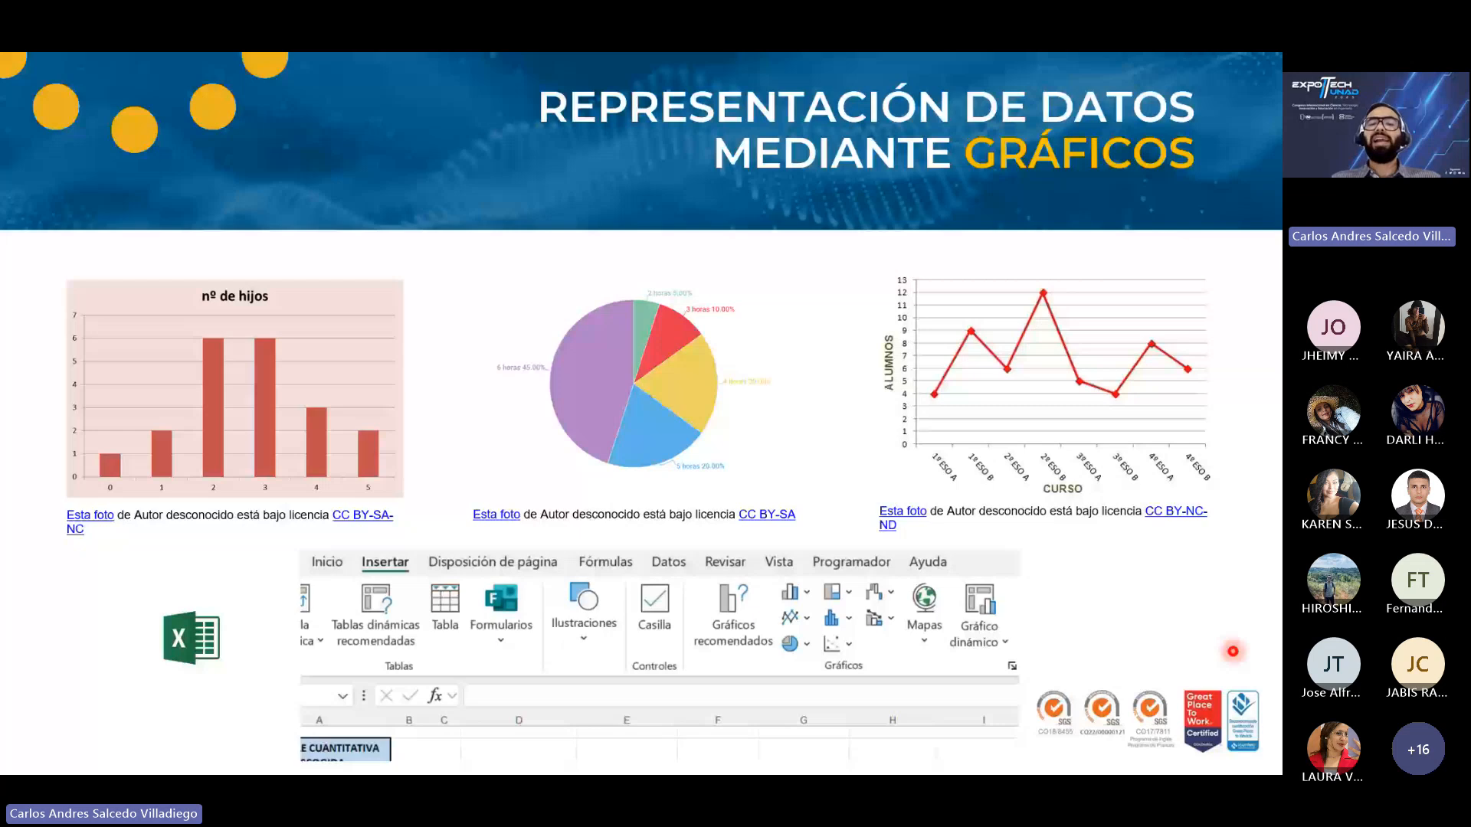
pyautogui.press('Right')
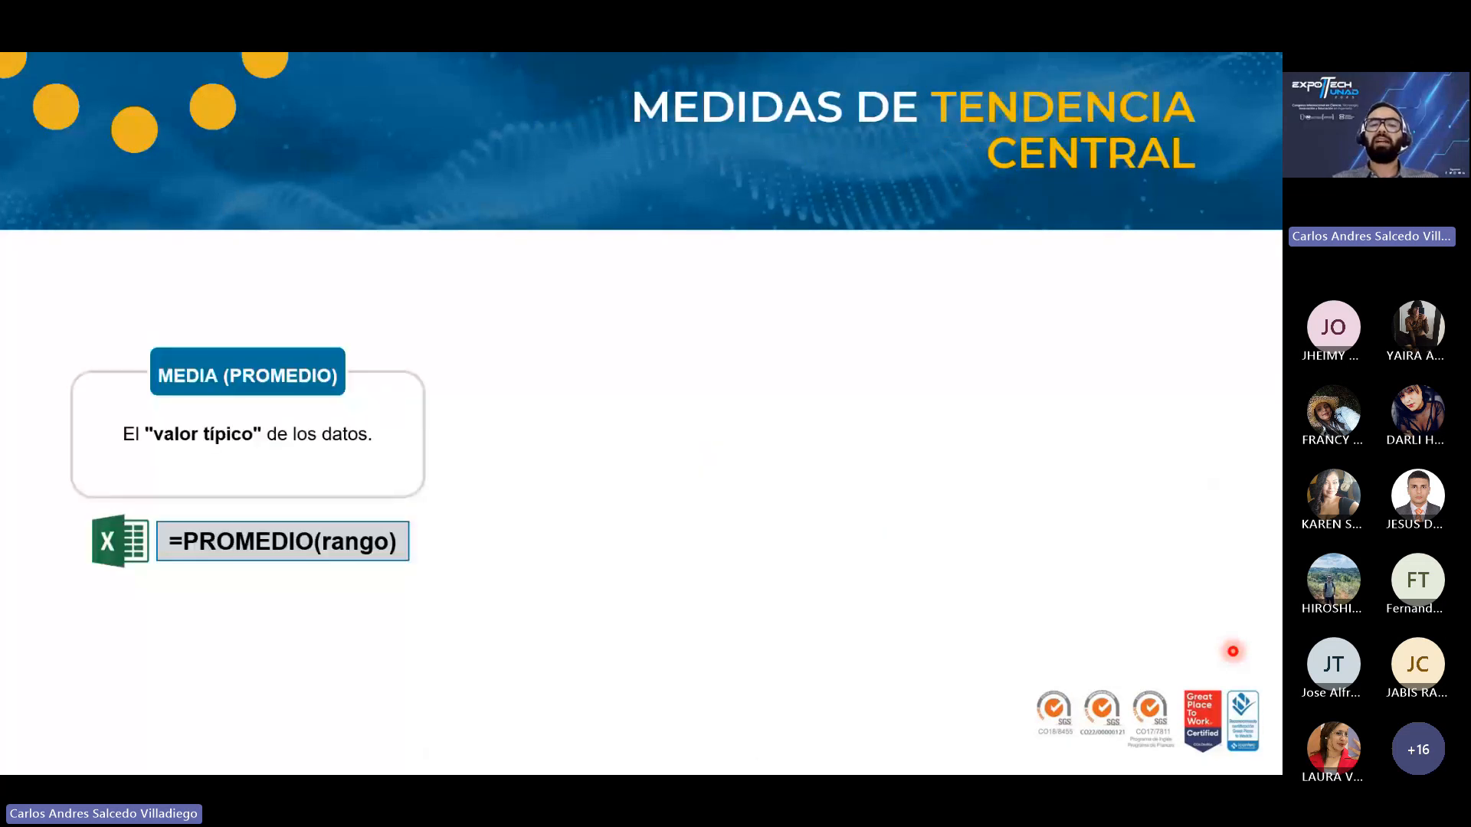
pyautogui.press('Right')
pyautogui.press('Left')
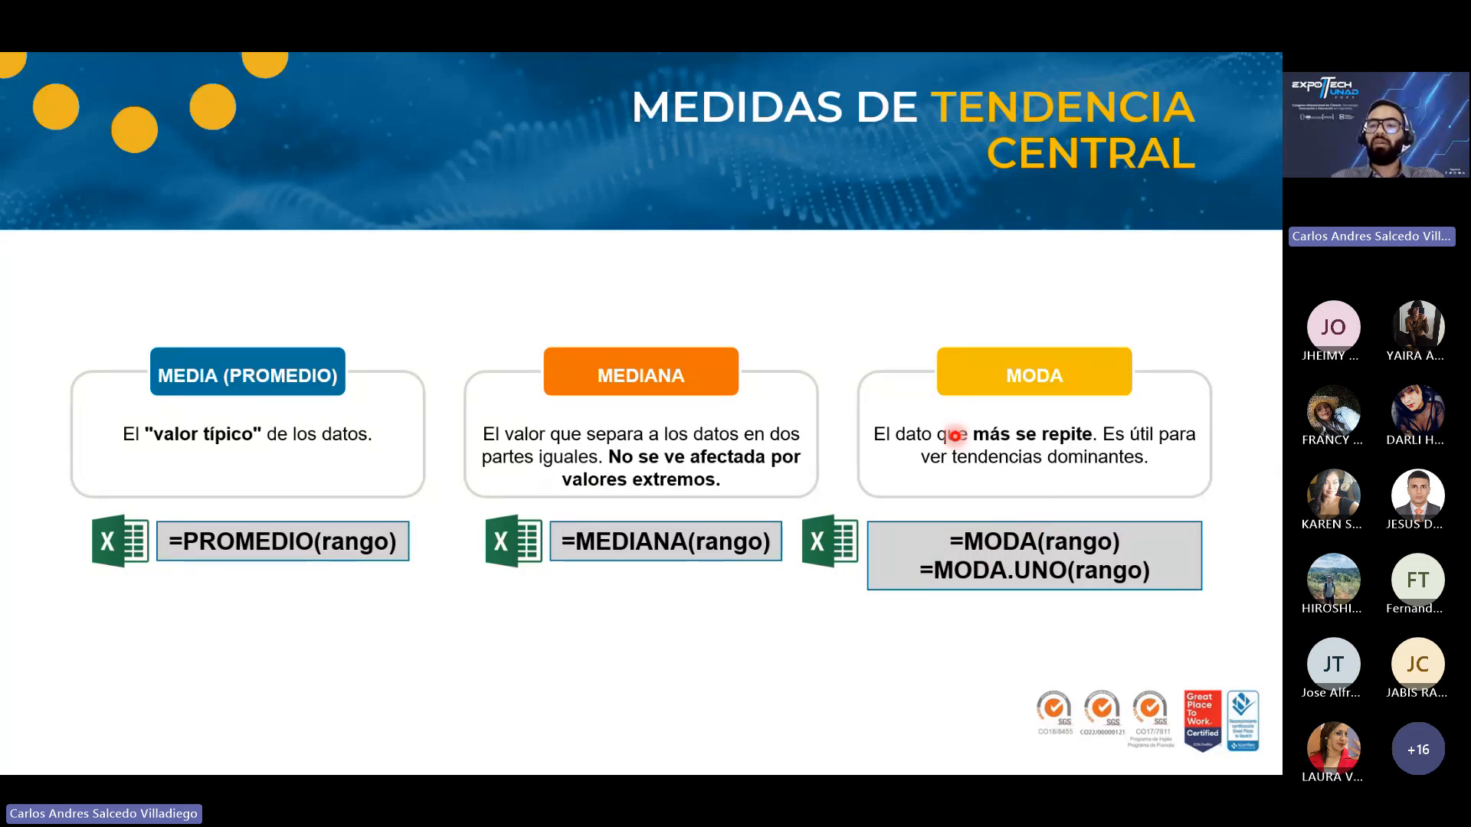
# Step: Return to the Excel workbook and calculate the arithmetic mean in M15 with PROMEDIO over A2:A201
pyautogui.hotkey('alt', 'Tab')
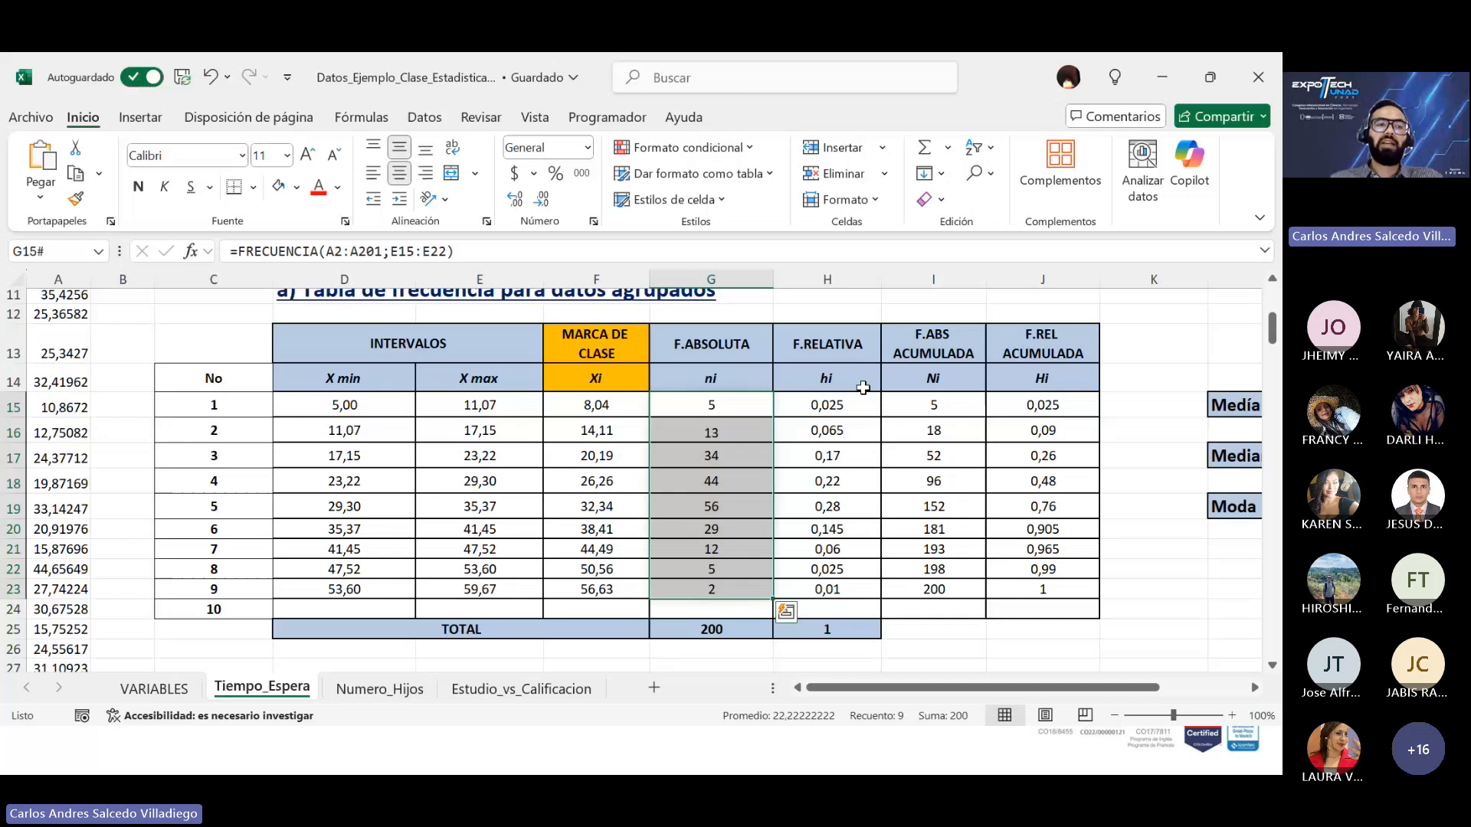
pyautogui.scroll(-3, 862, 388)
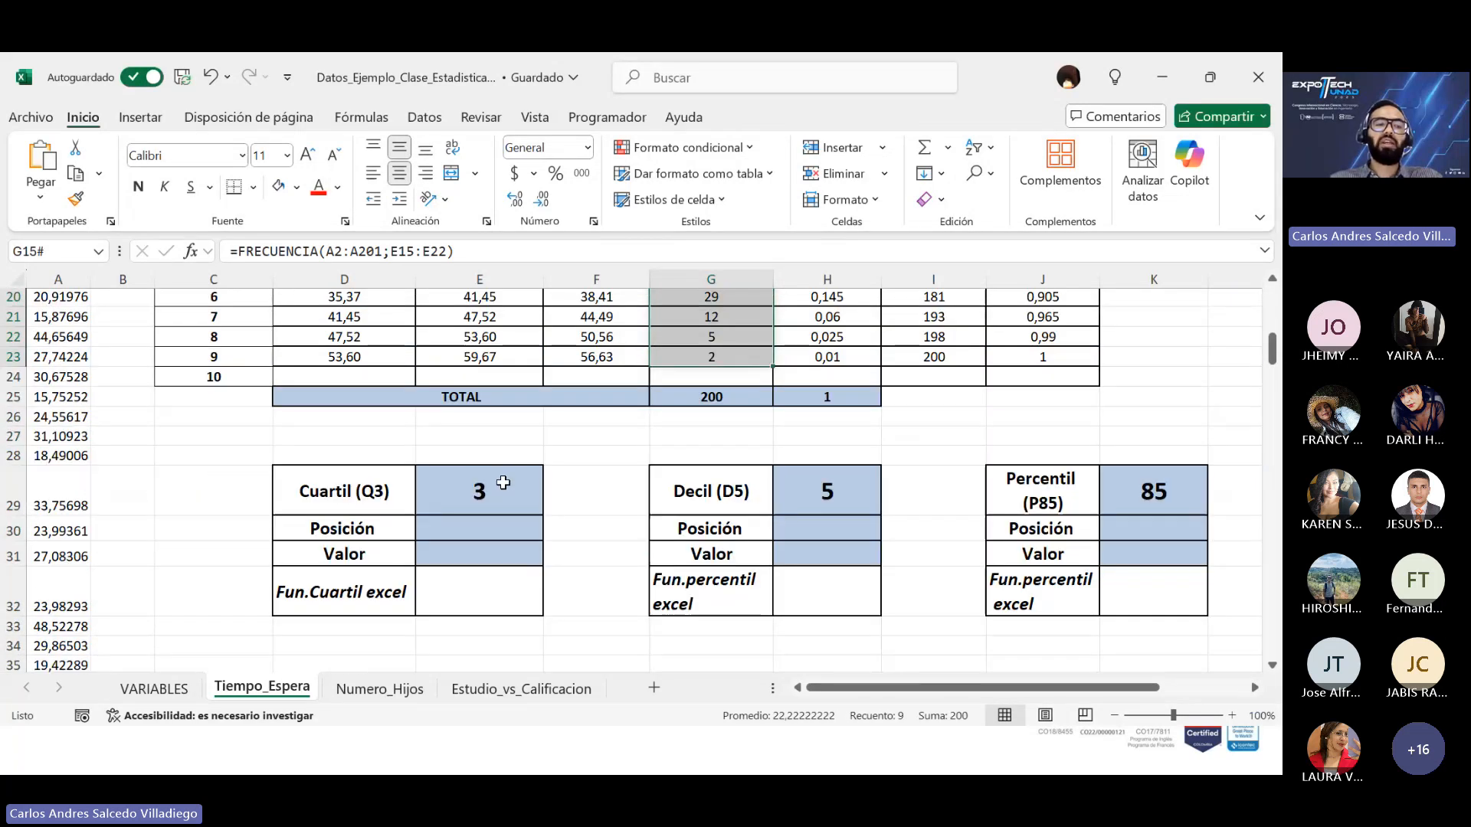
pyautogui.scroll(-3, 503, 483)
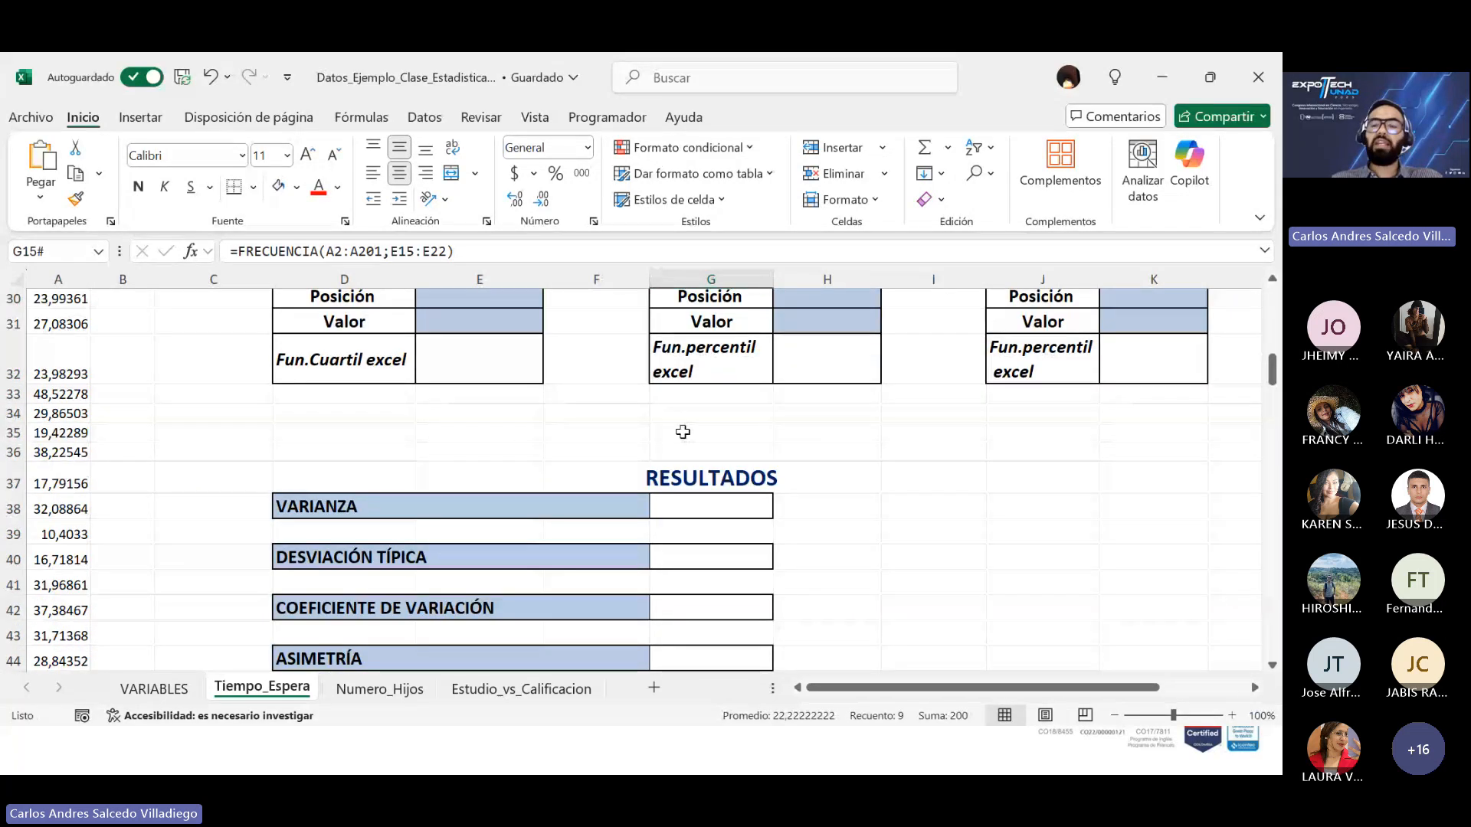
pyautogui.scroll(3, 683, 432)
pyautogui.hscroll(3, 904, 576)
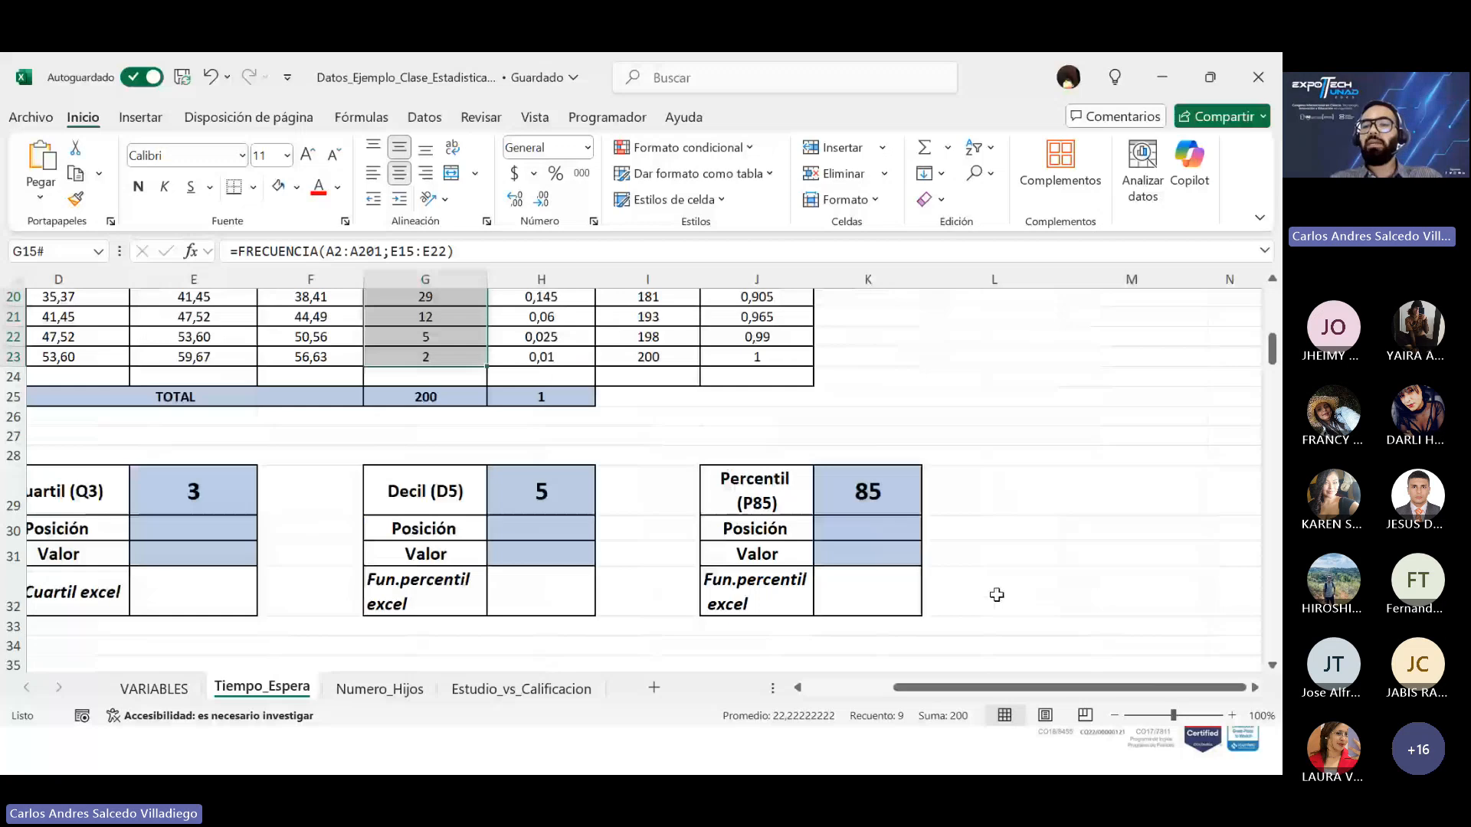
pyautogui.scroll(3, 996, 595)
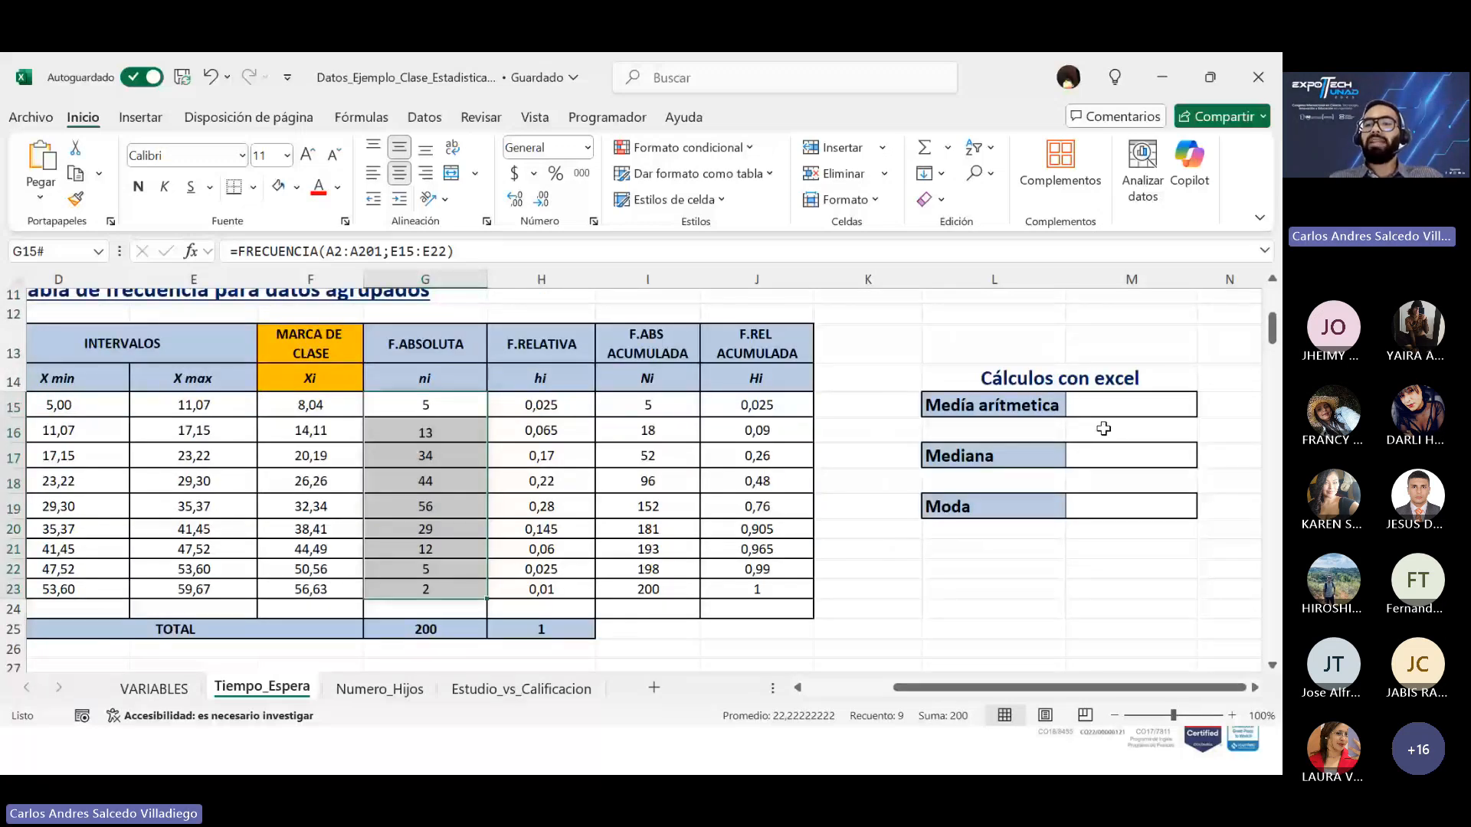
pyautogui.click(1140, 411)
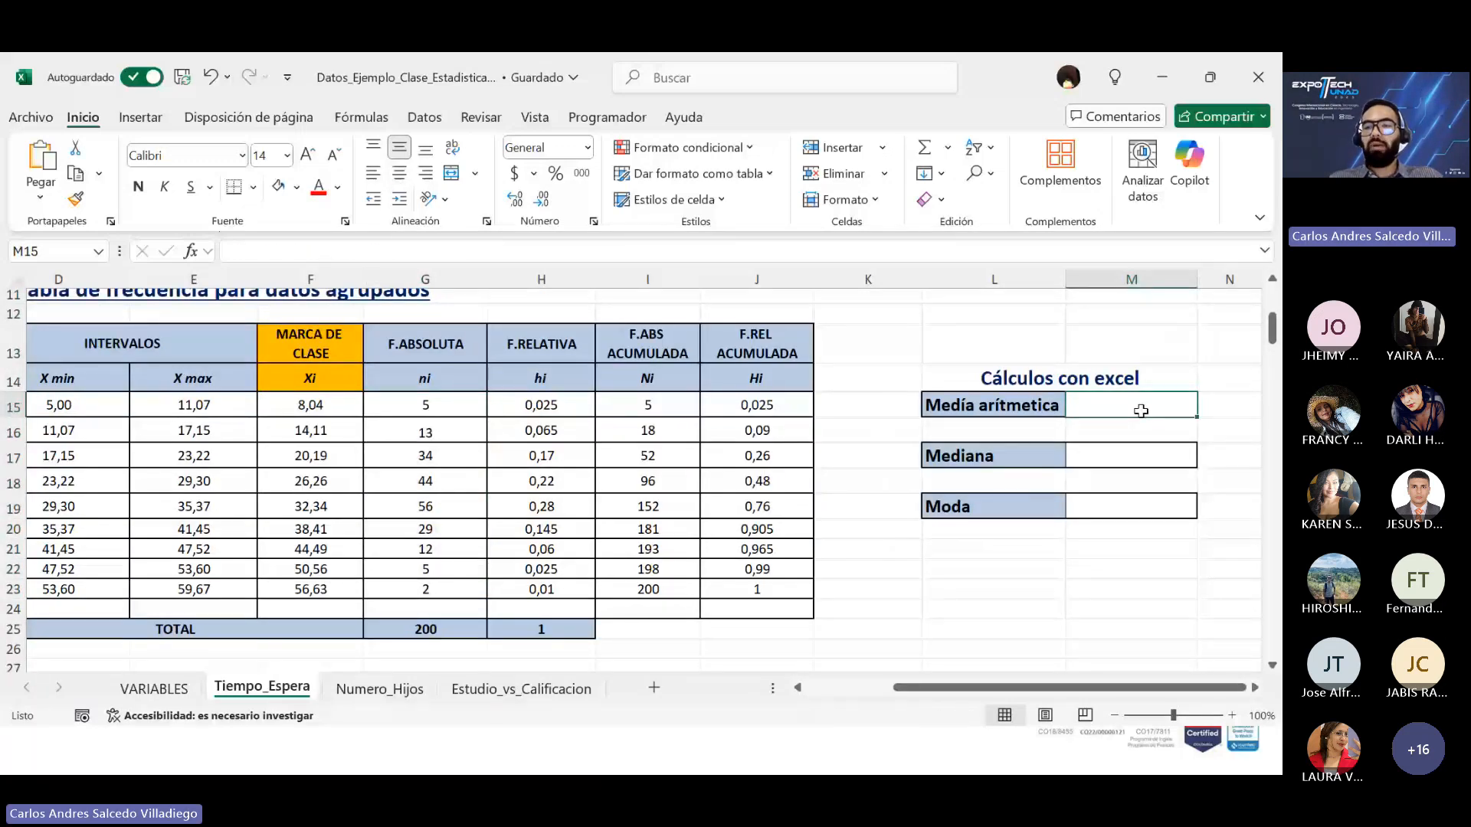
pyautogui.write('=prom')
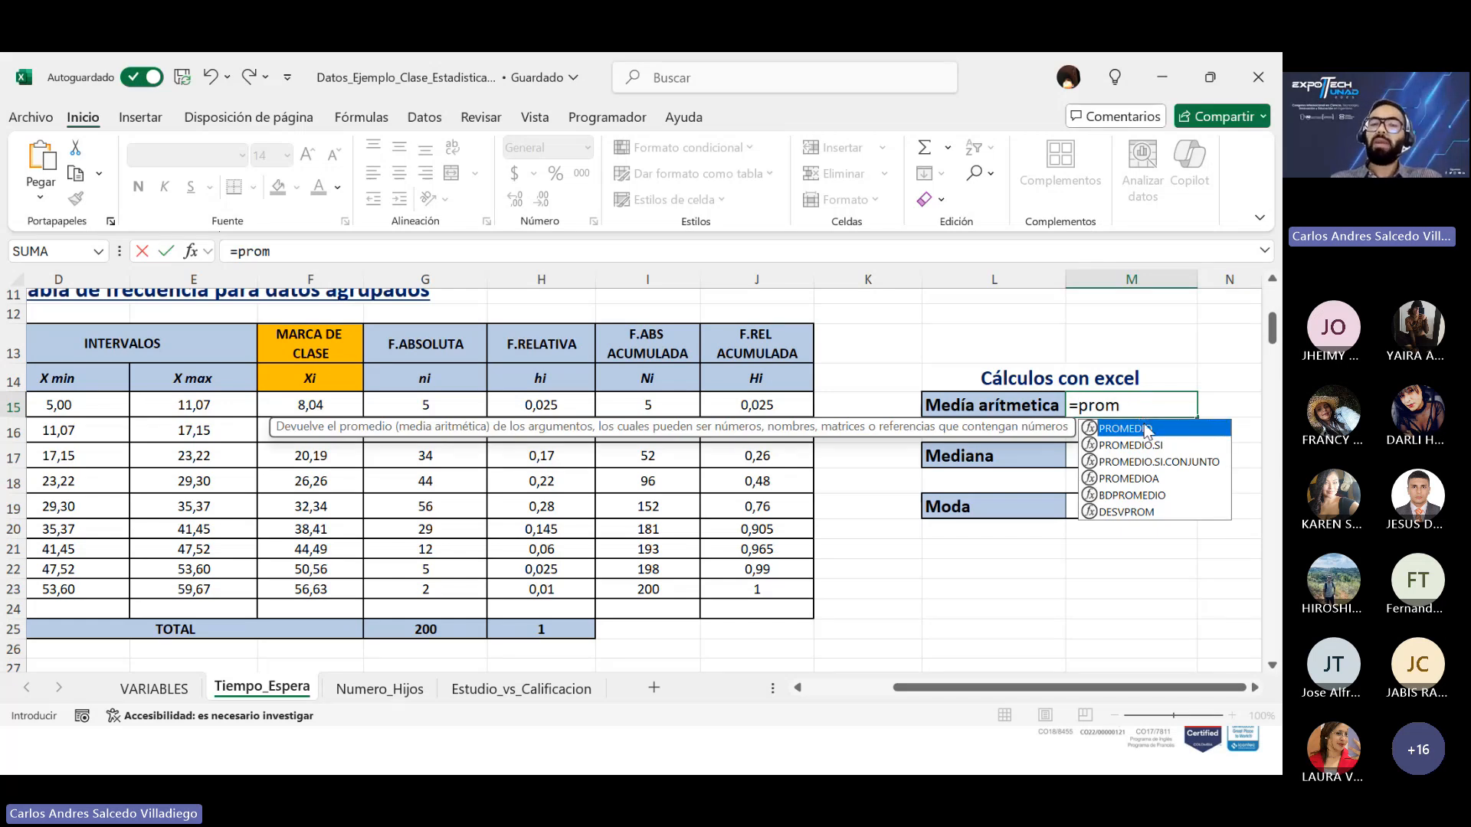
pyautogui.press('Tab')
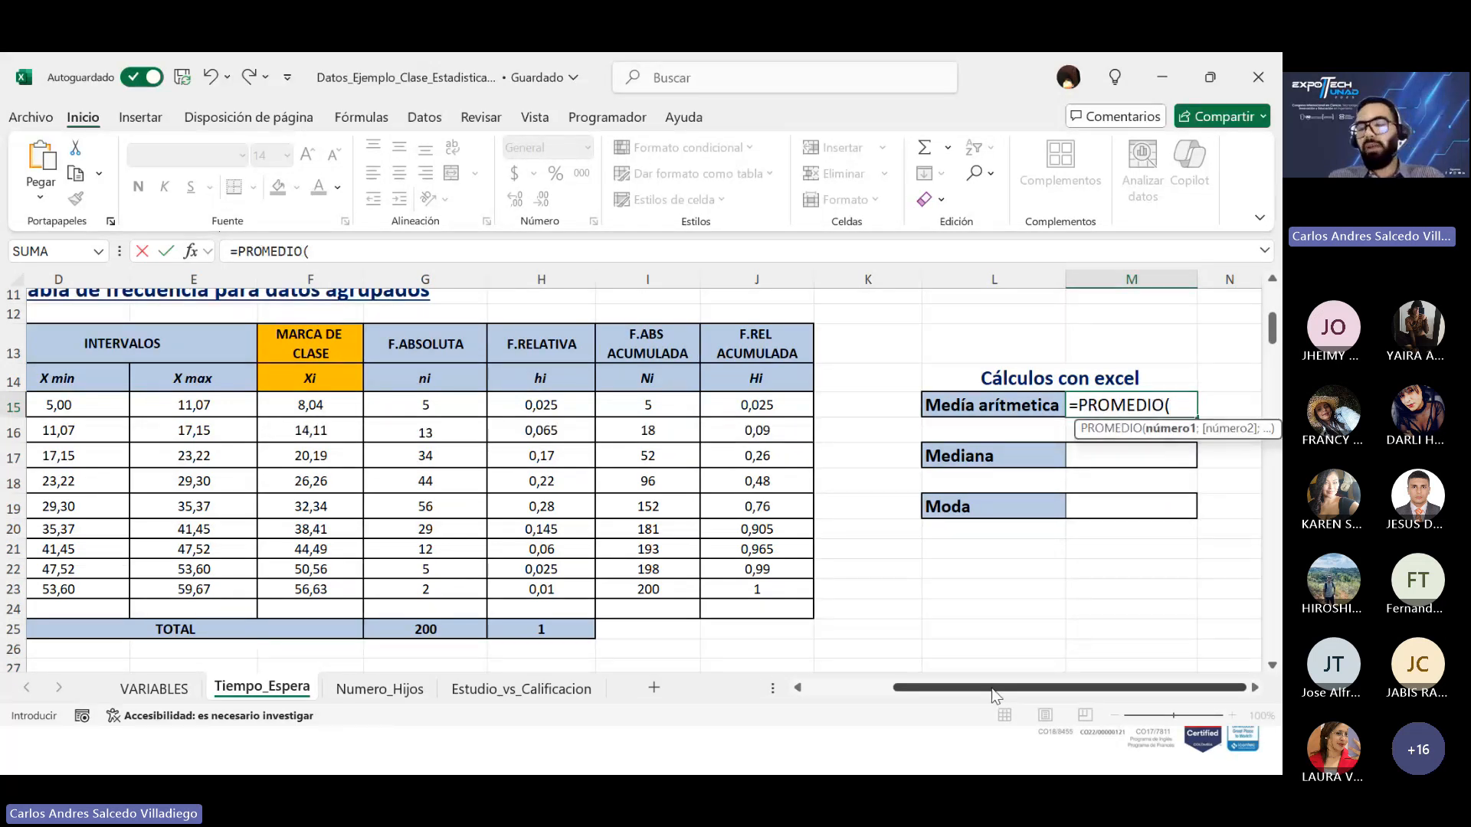
pyautogui.moveTo(991, 689); pyautogui.dragTo(900, 691)
pyautogui.scroll(4, 109, 325)
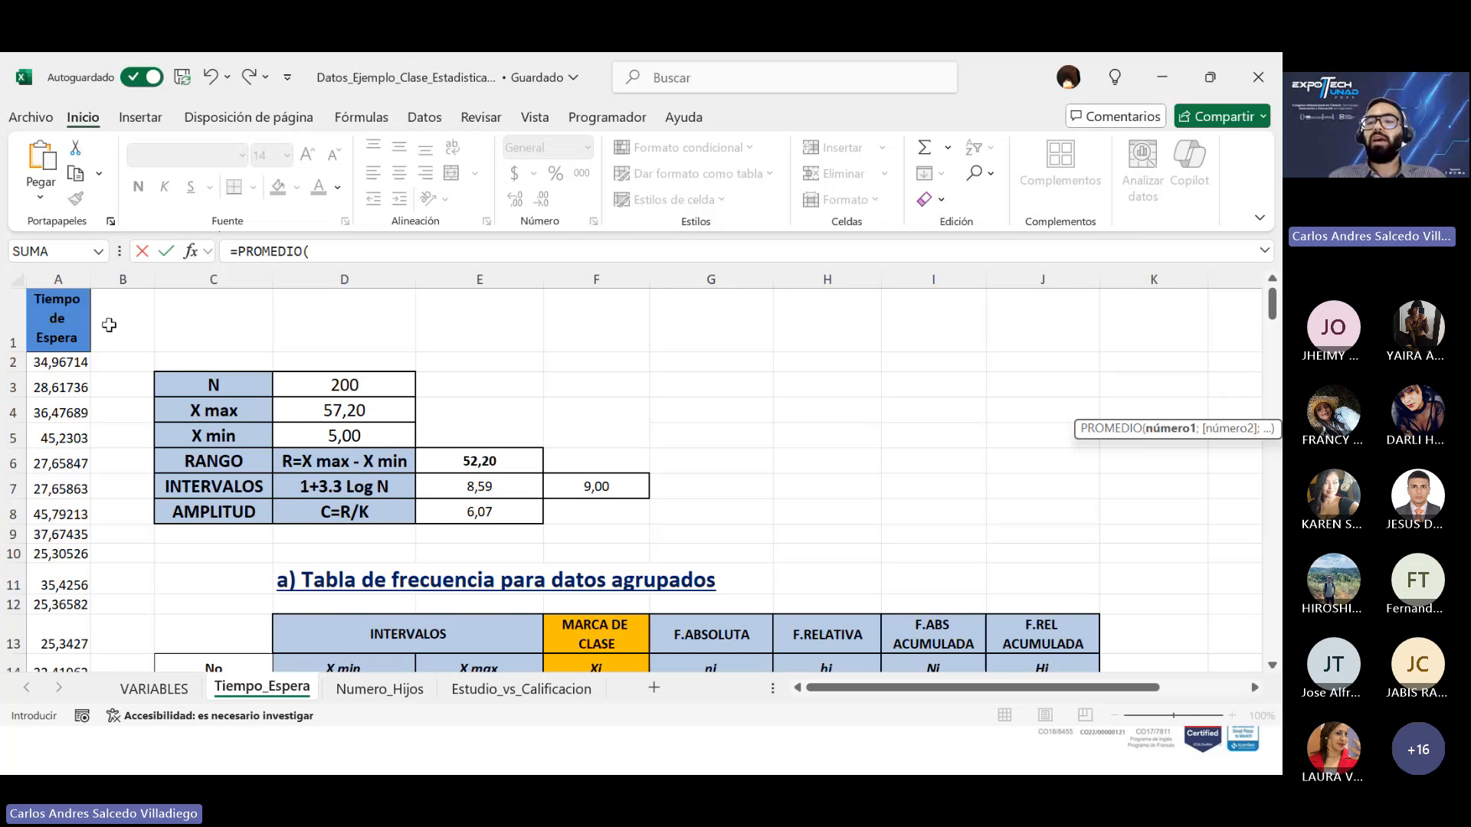
pyautogui.moveTo(73, 363); pyautogui.dragTo(19, 774)
pyautogui.press('Escape')
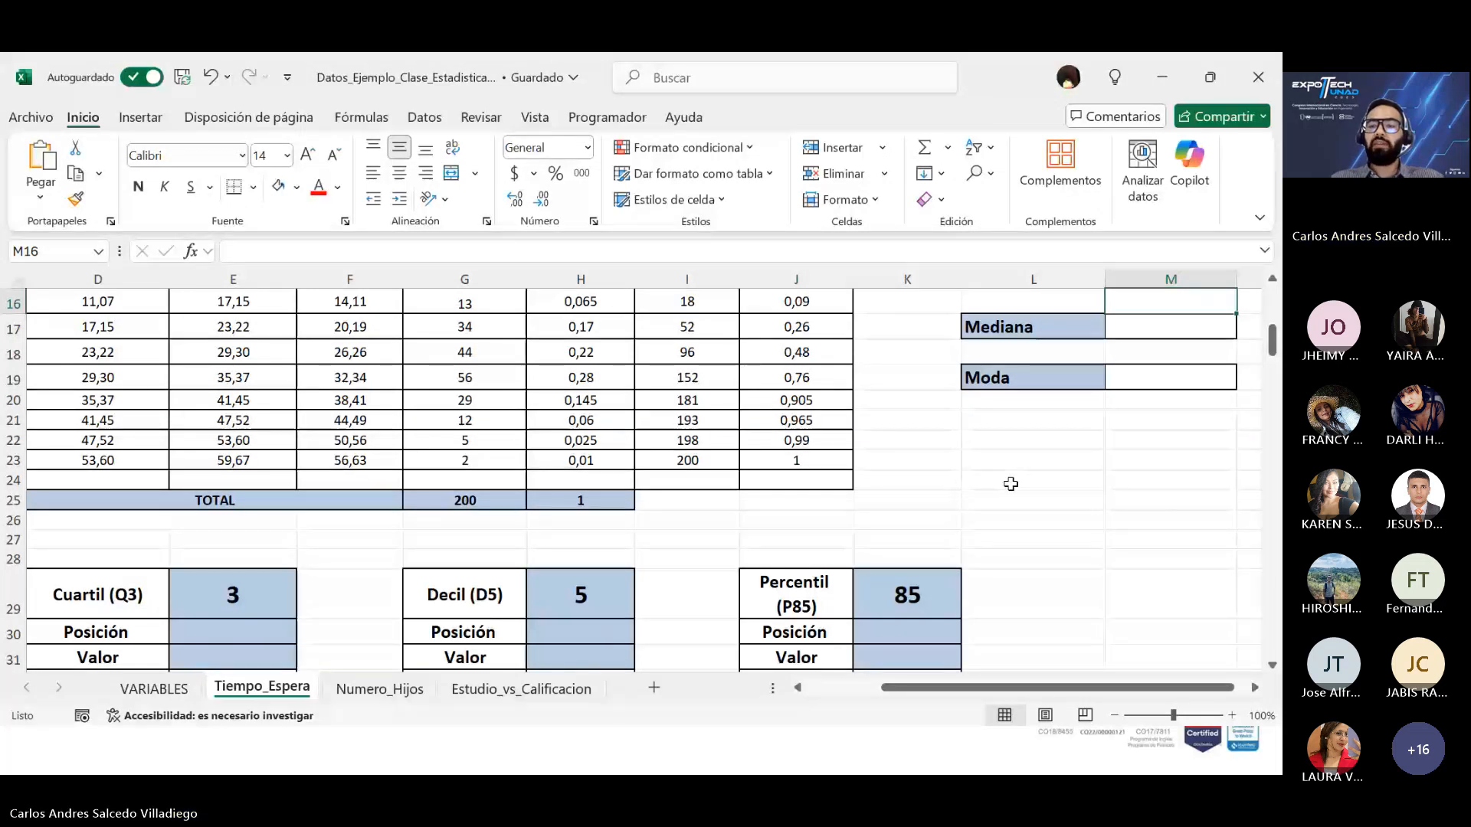
# Step: Calculate the median in M17 with MEDIANA over the Tiempo de Espera values in column A
pyautogui.scroll(2, 1011, 484)
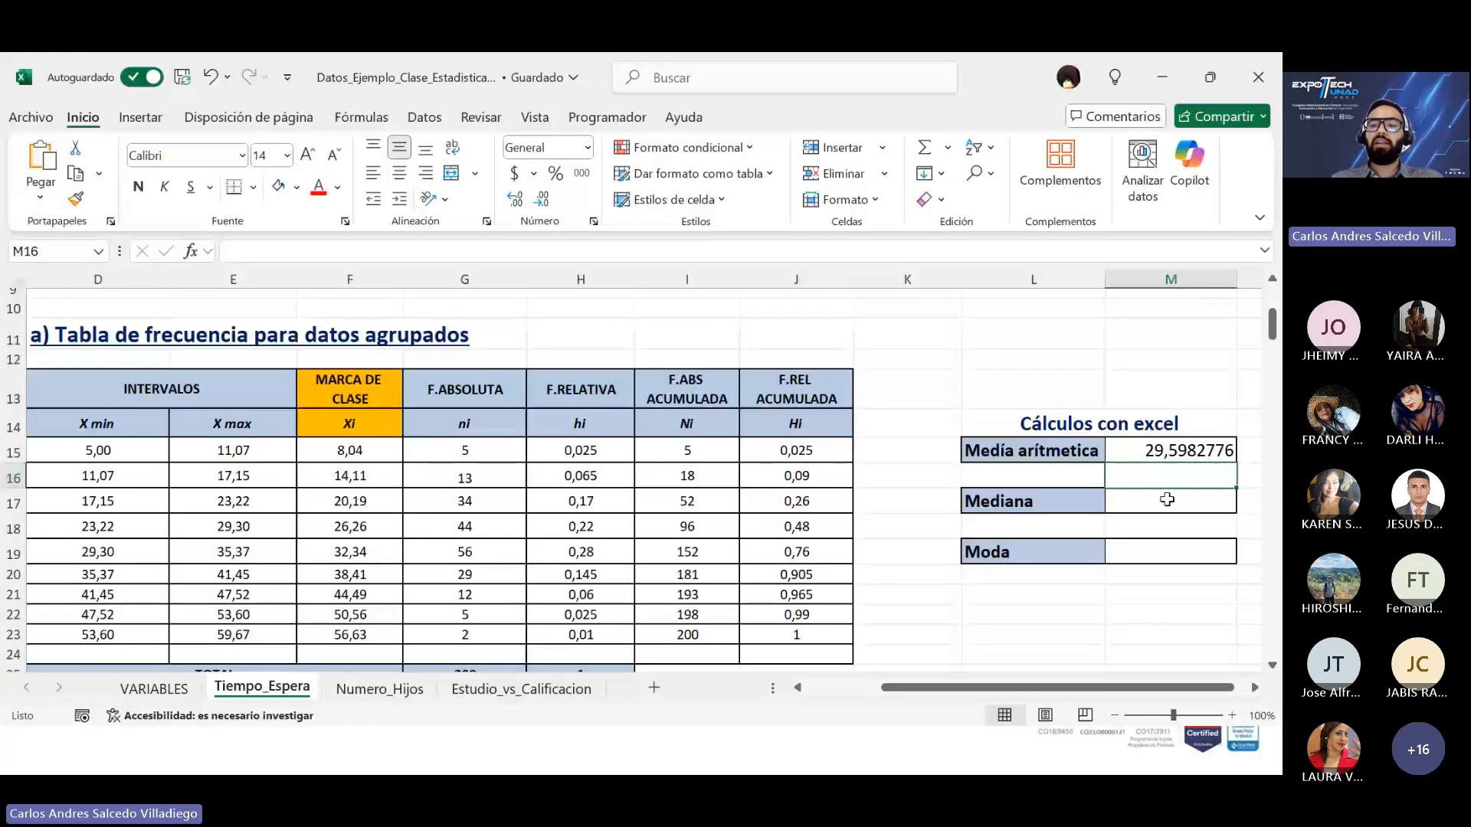
pyautogui.click(1170, 501)
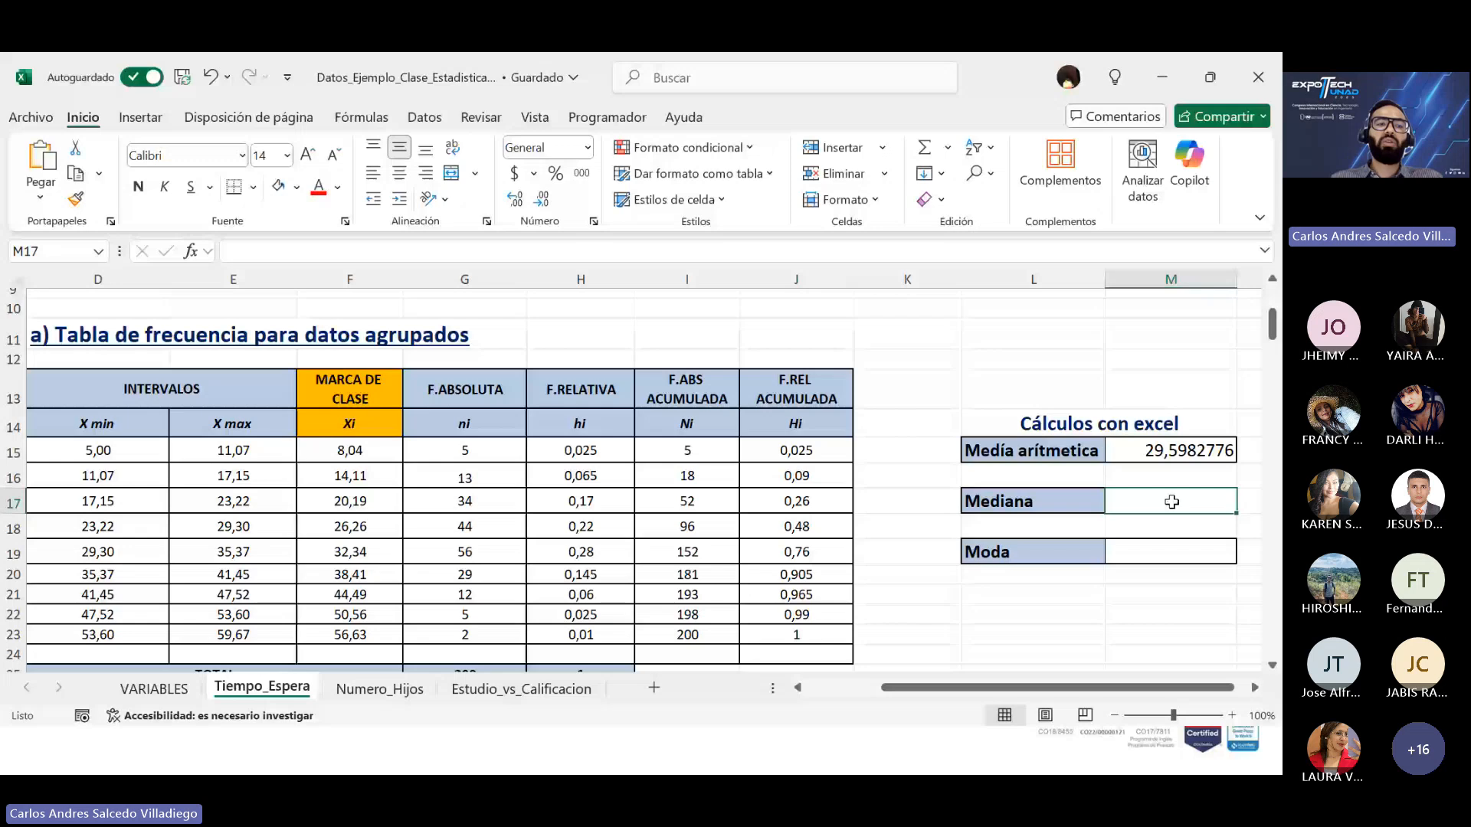
pyautogui.click(1196, 452)
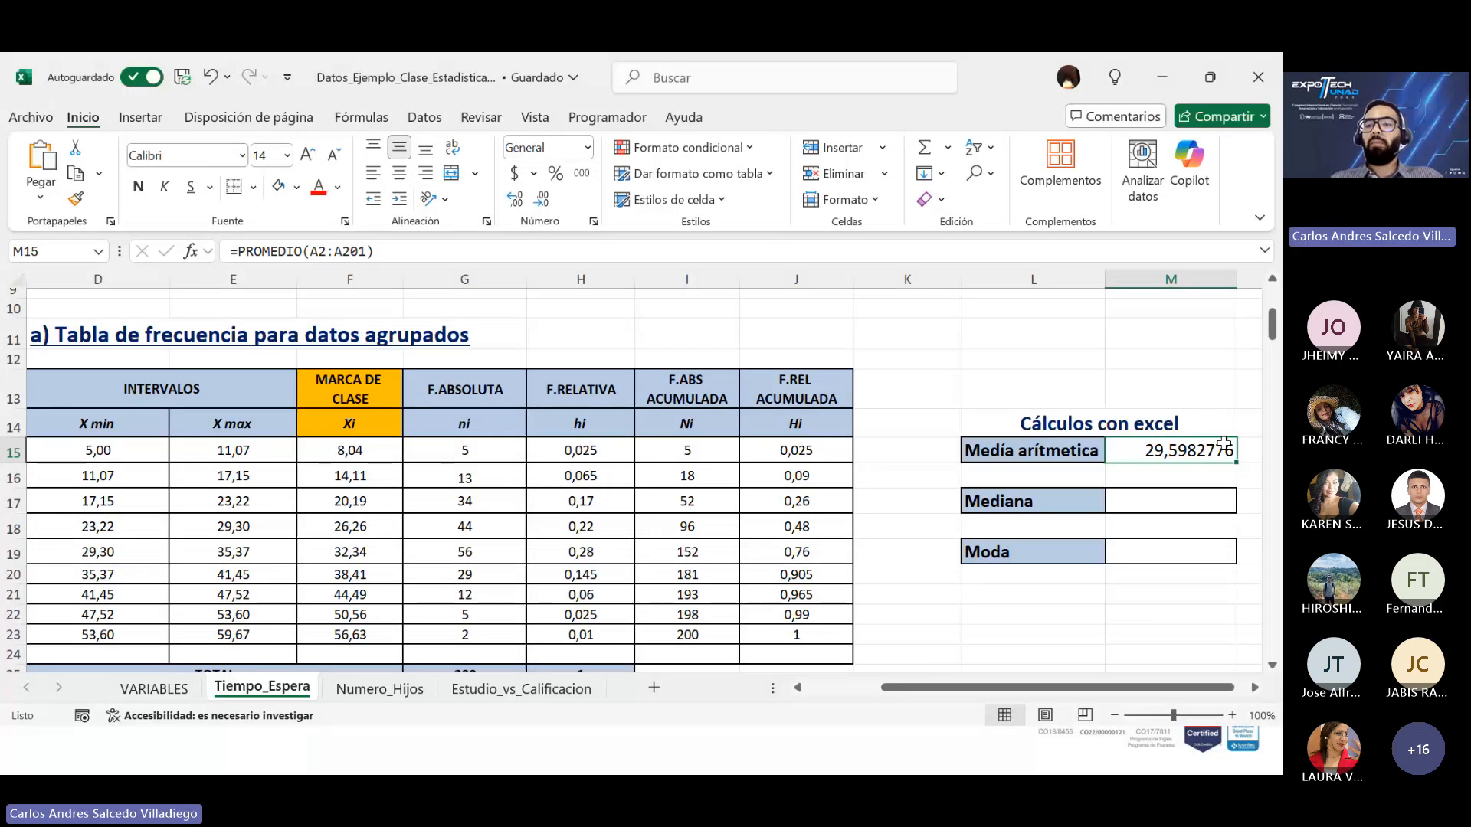
pyautogui.click(1184, 497)
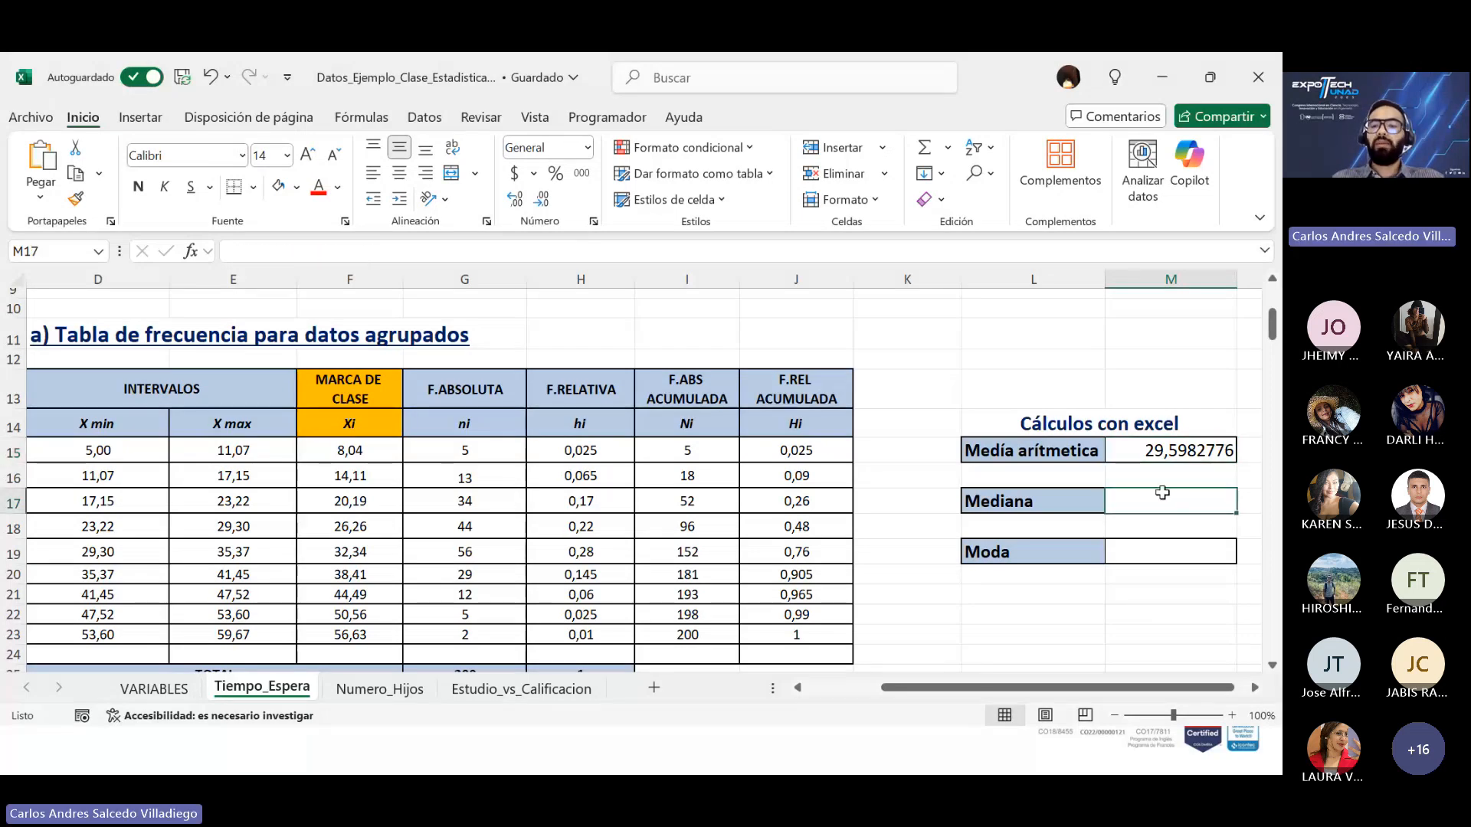
pyautogui.write('=')
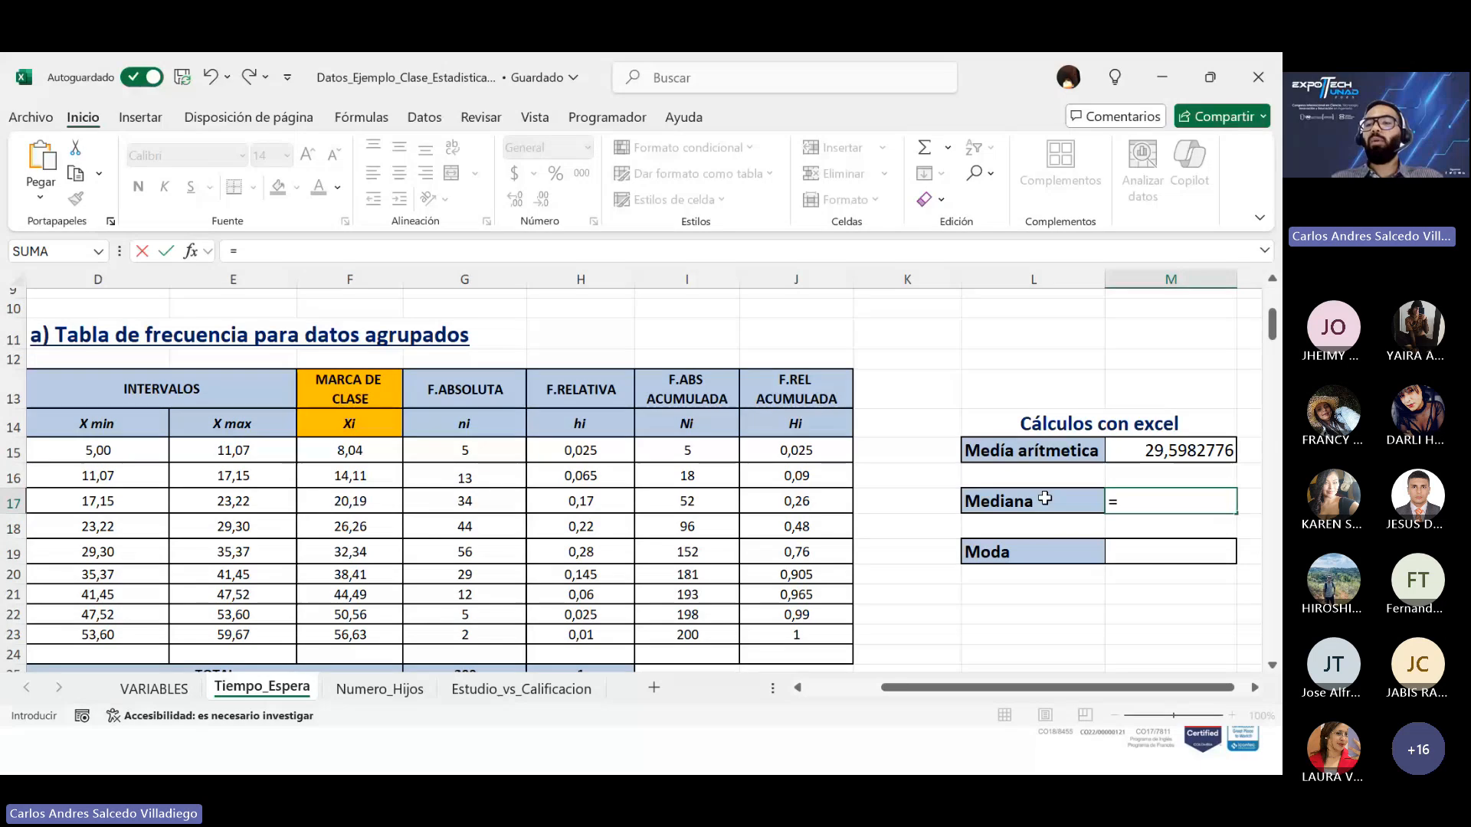
pyautogui.write('medi')
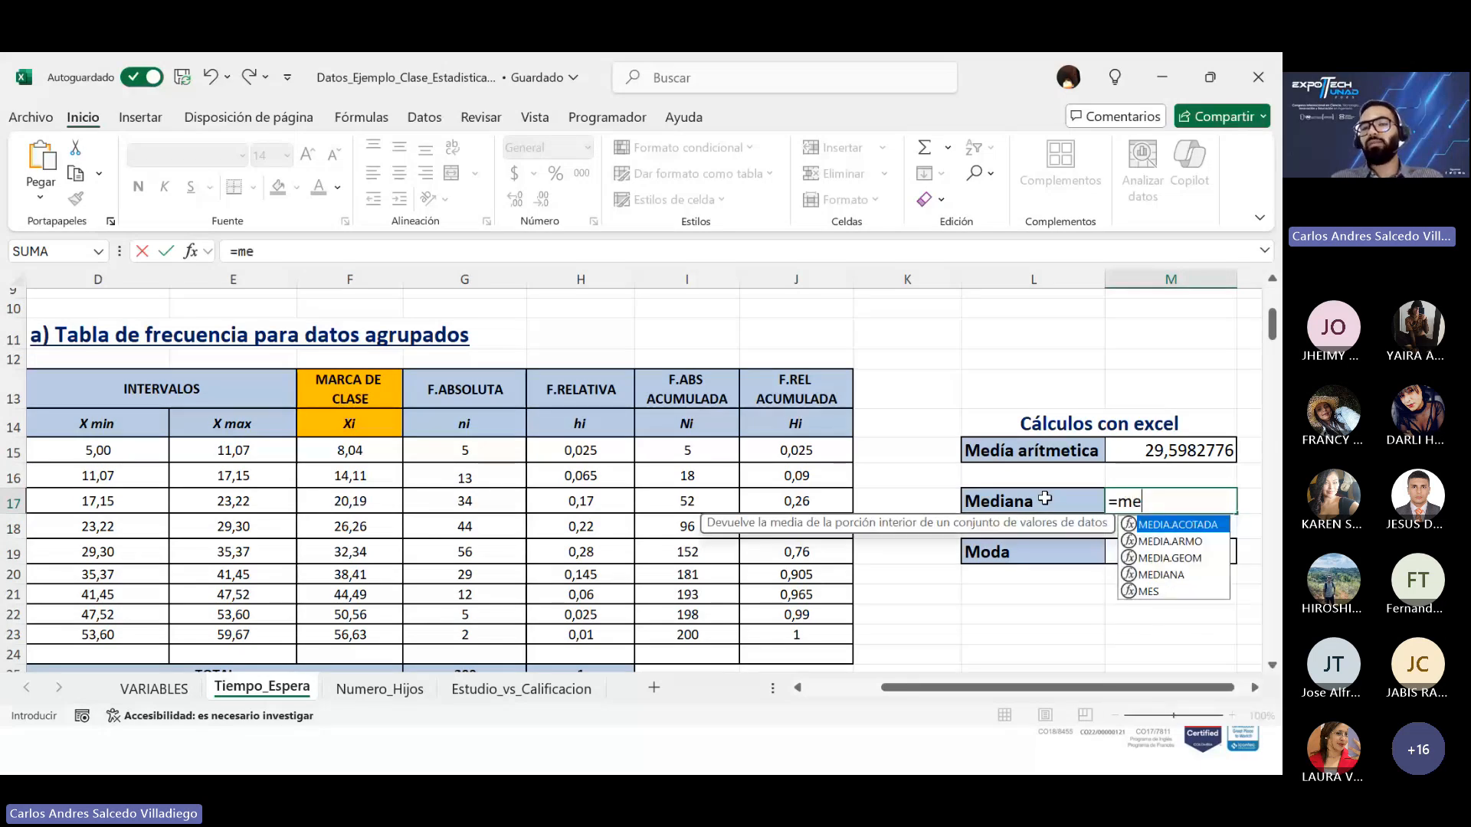
pyautogui.click(1193, 579)
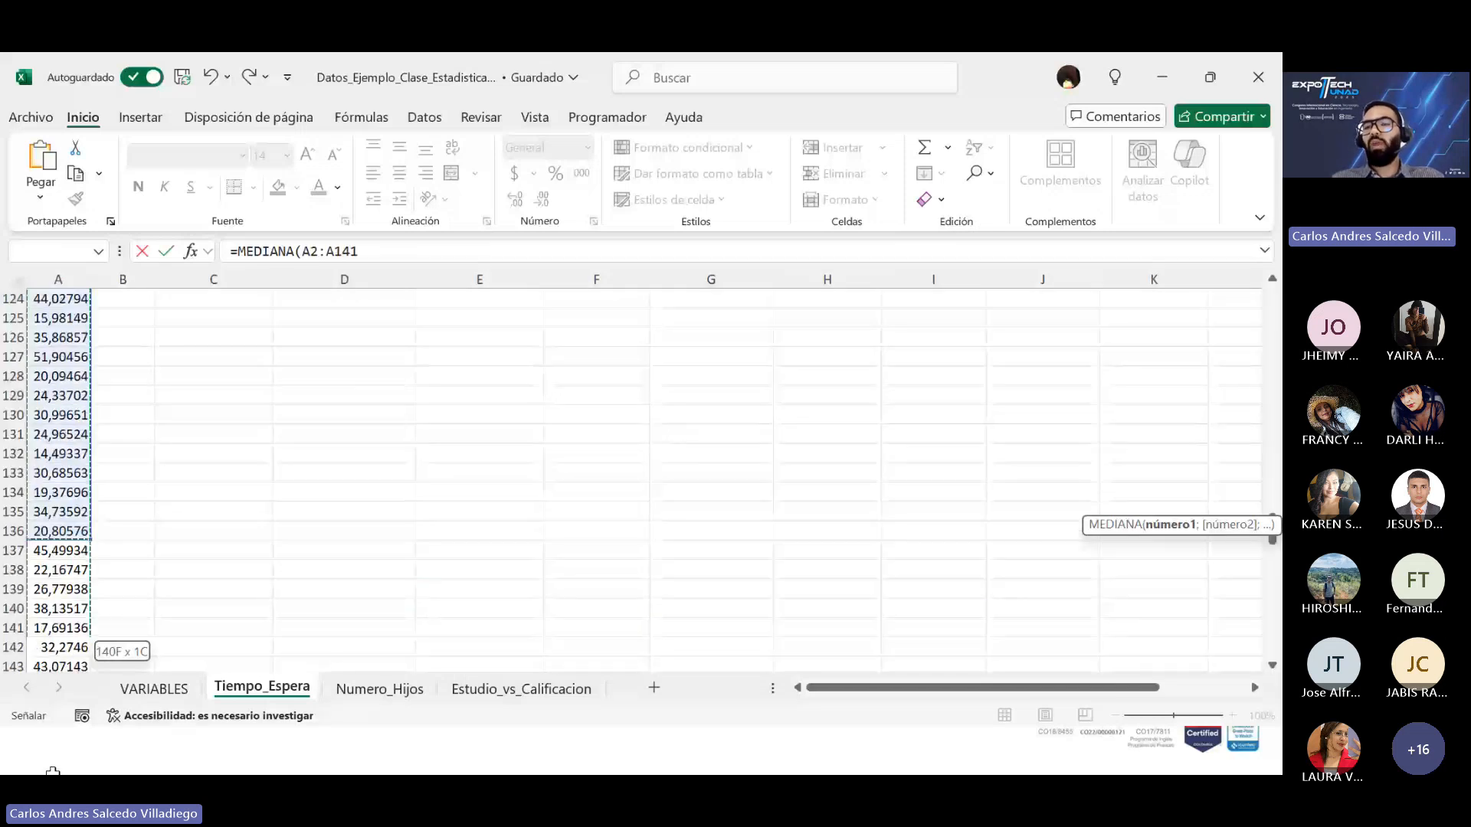
pyautogui.moveTo(53, 771); pyautogui.dragTo(69, 638)
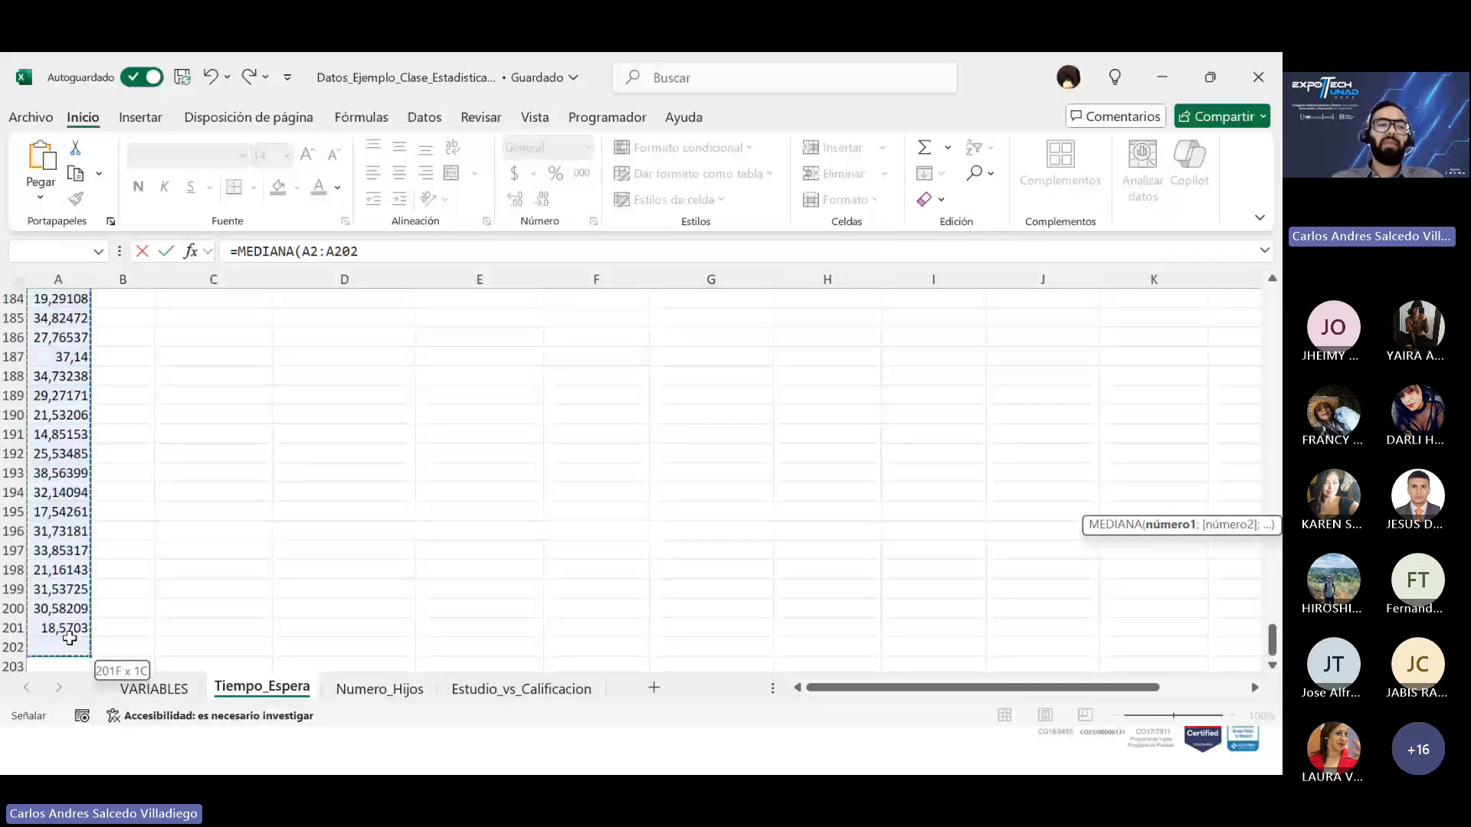
pyautogui.press('Return')
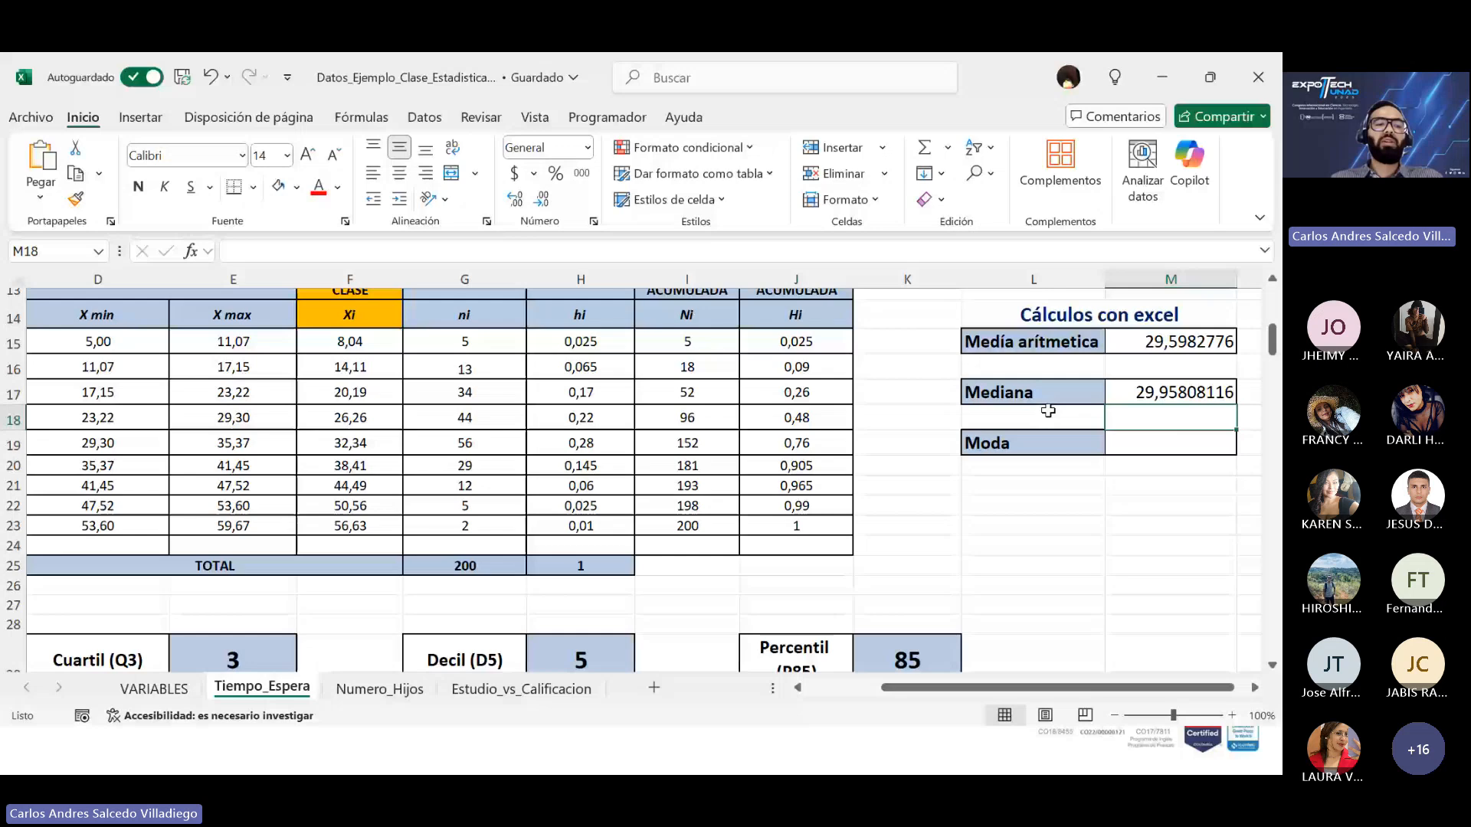
# Step: Try to calculate the mode in M19 with MODA.UNO over the waiting times in A2:A201
pyautogui.click(1176, 436)
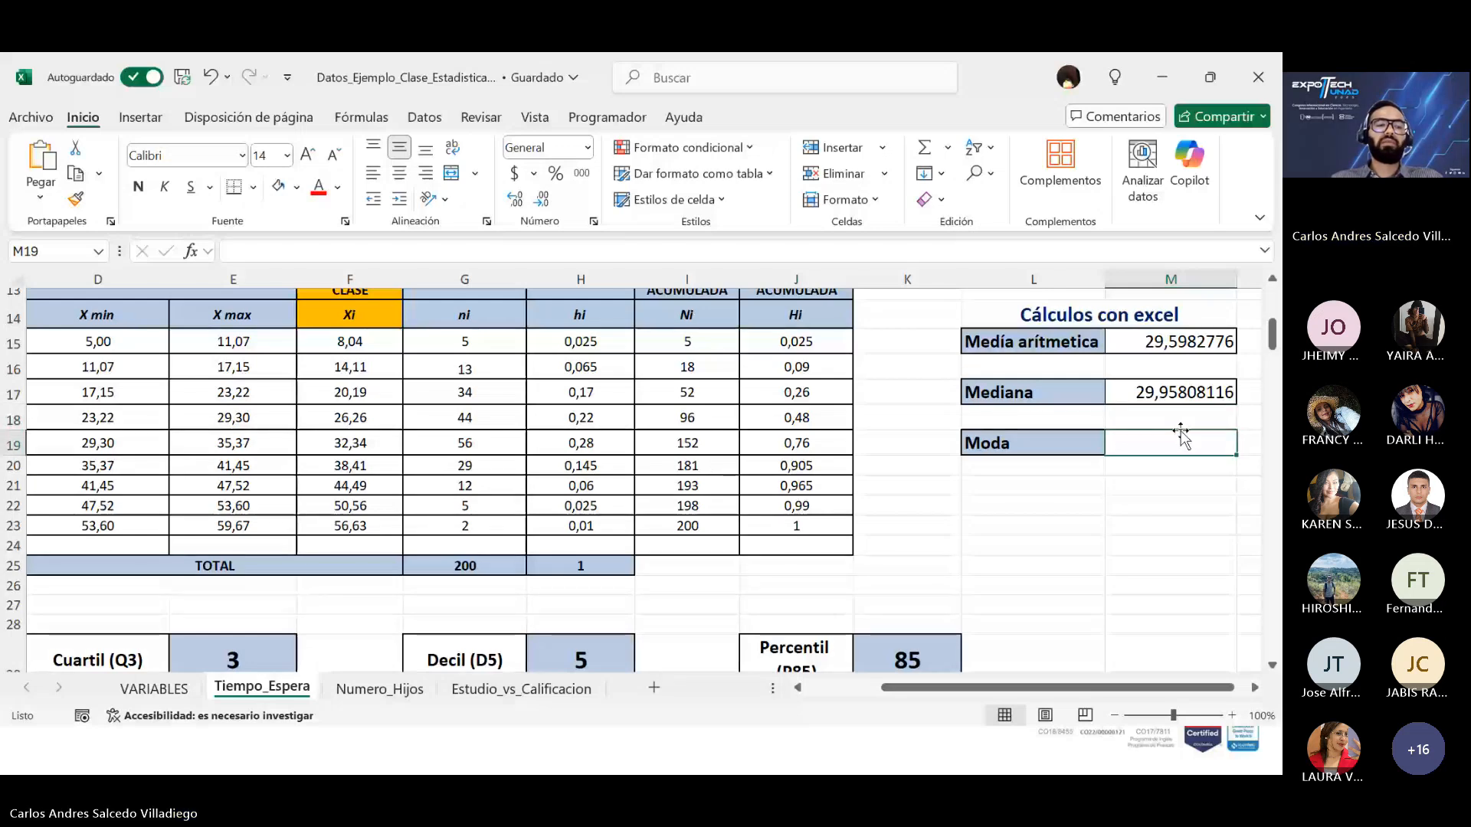
pyautogui.write('=moda')
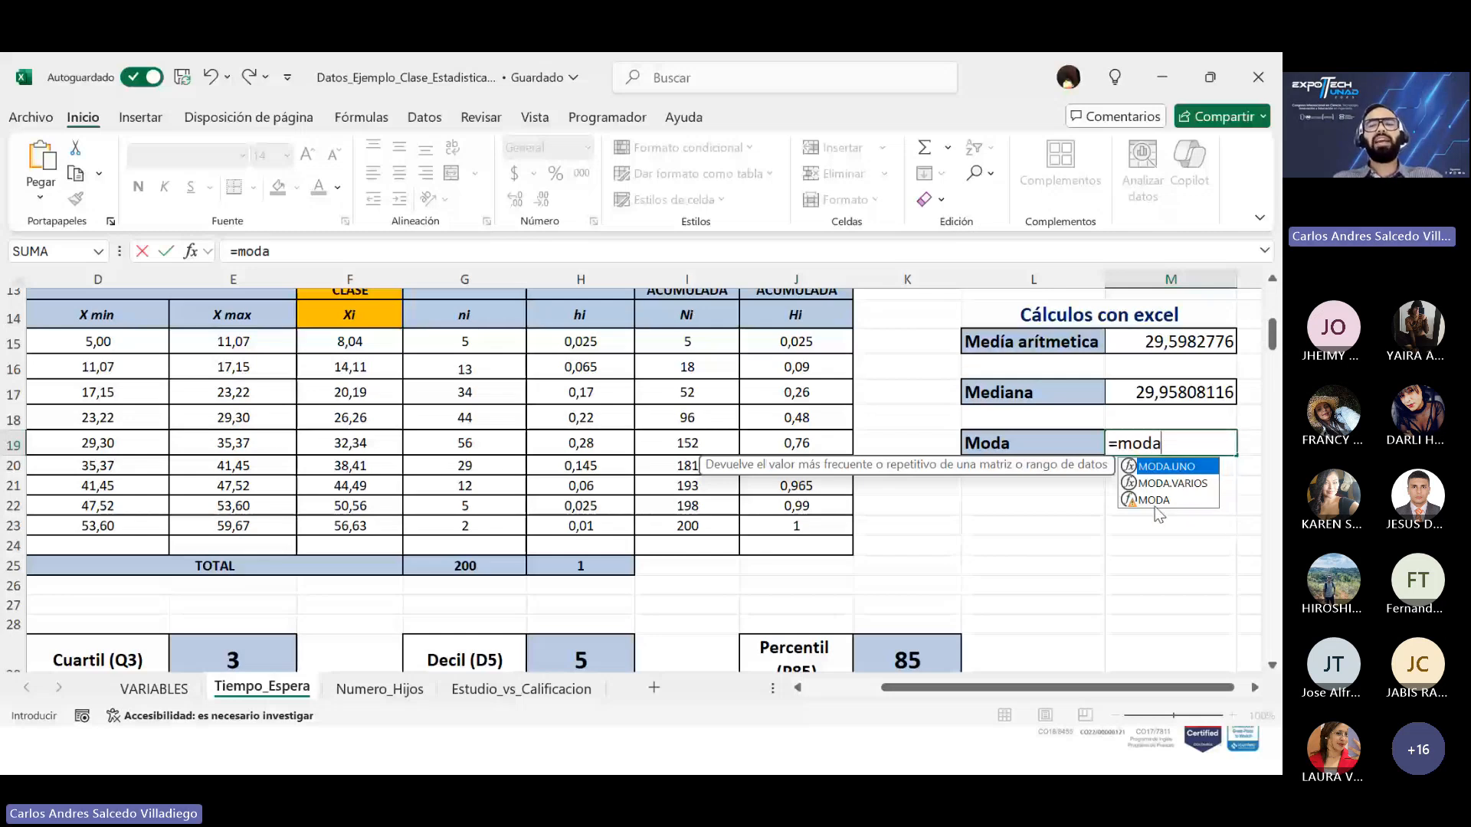
pyautogui.press('Tab')
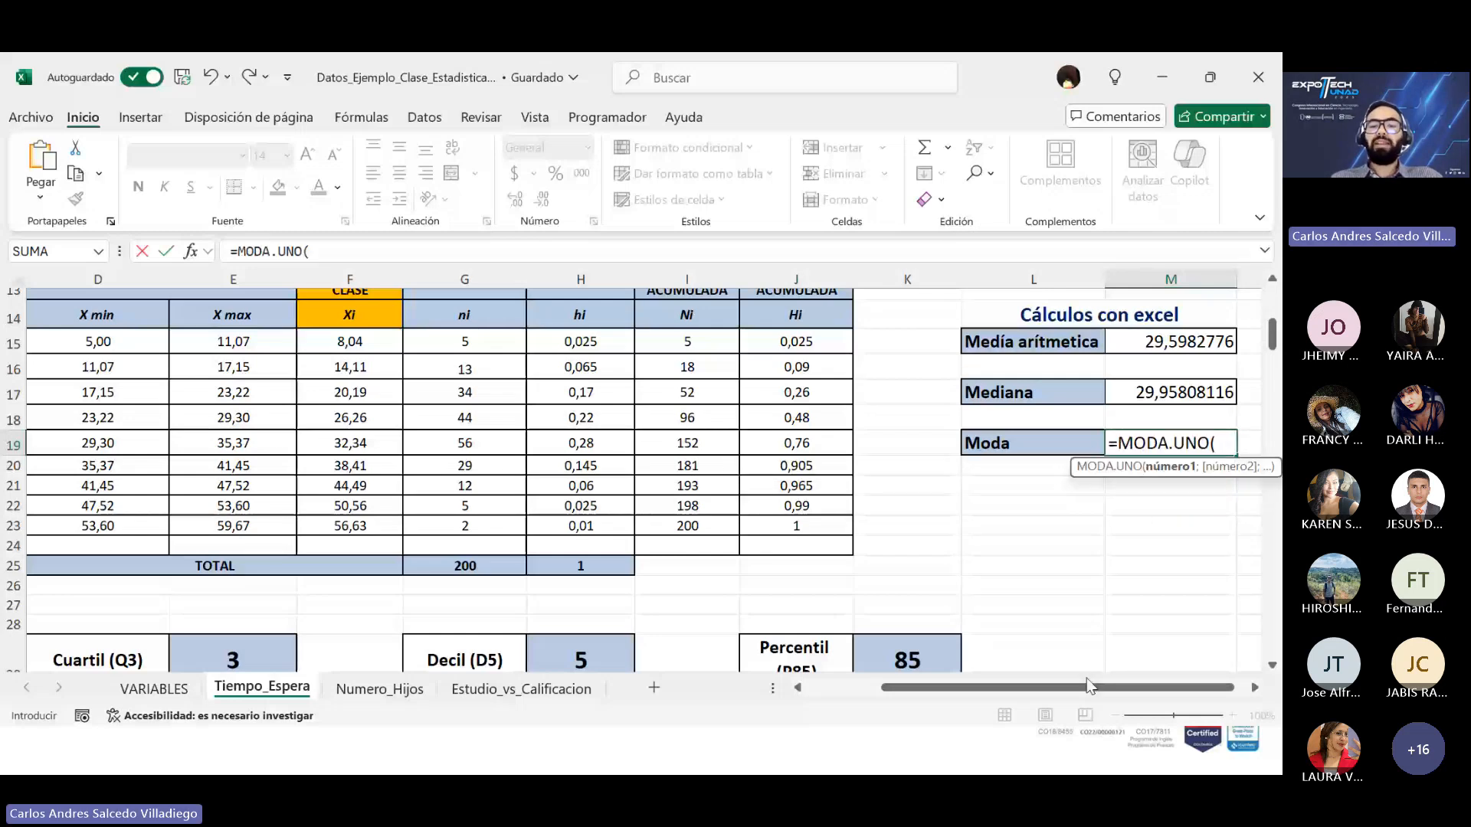
pyautogui.moveTo(1090, 685); pyautogui.dragTo(1012, 687)
pyautogui.scroll(5, 582, 490)
pyautogui.moveTo(61, 361); pyautogui.dragTo(66, 634)
pyautogui.press('Return')
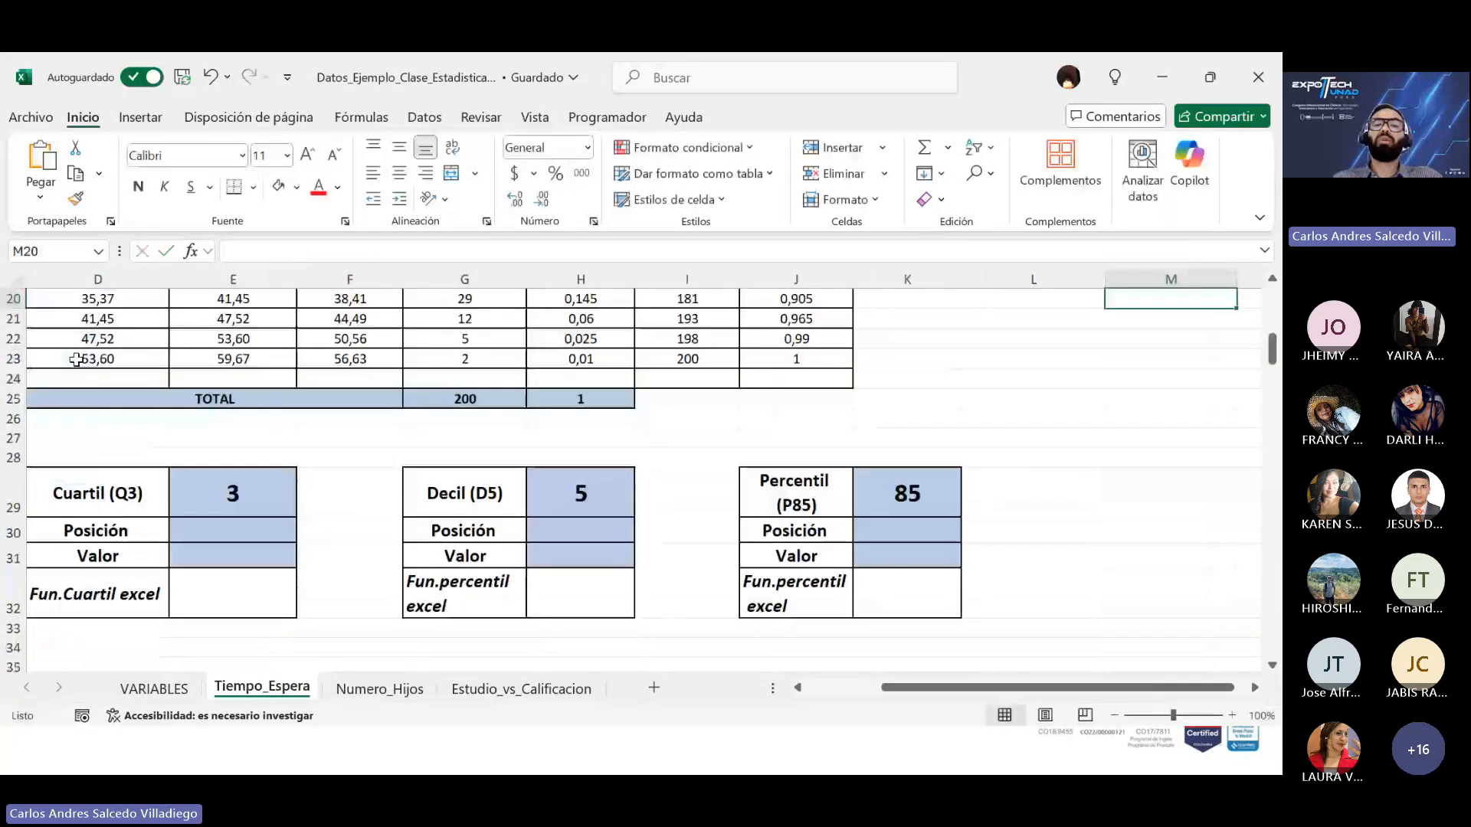
pyautogui.scroll(1, 1210, 427)
pyautogui.scroll(1, 1210, 427)
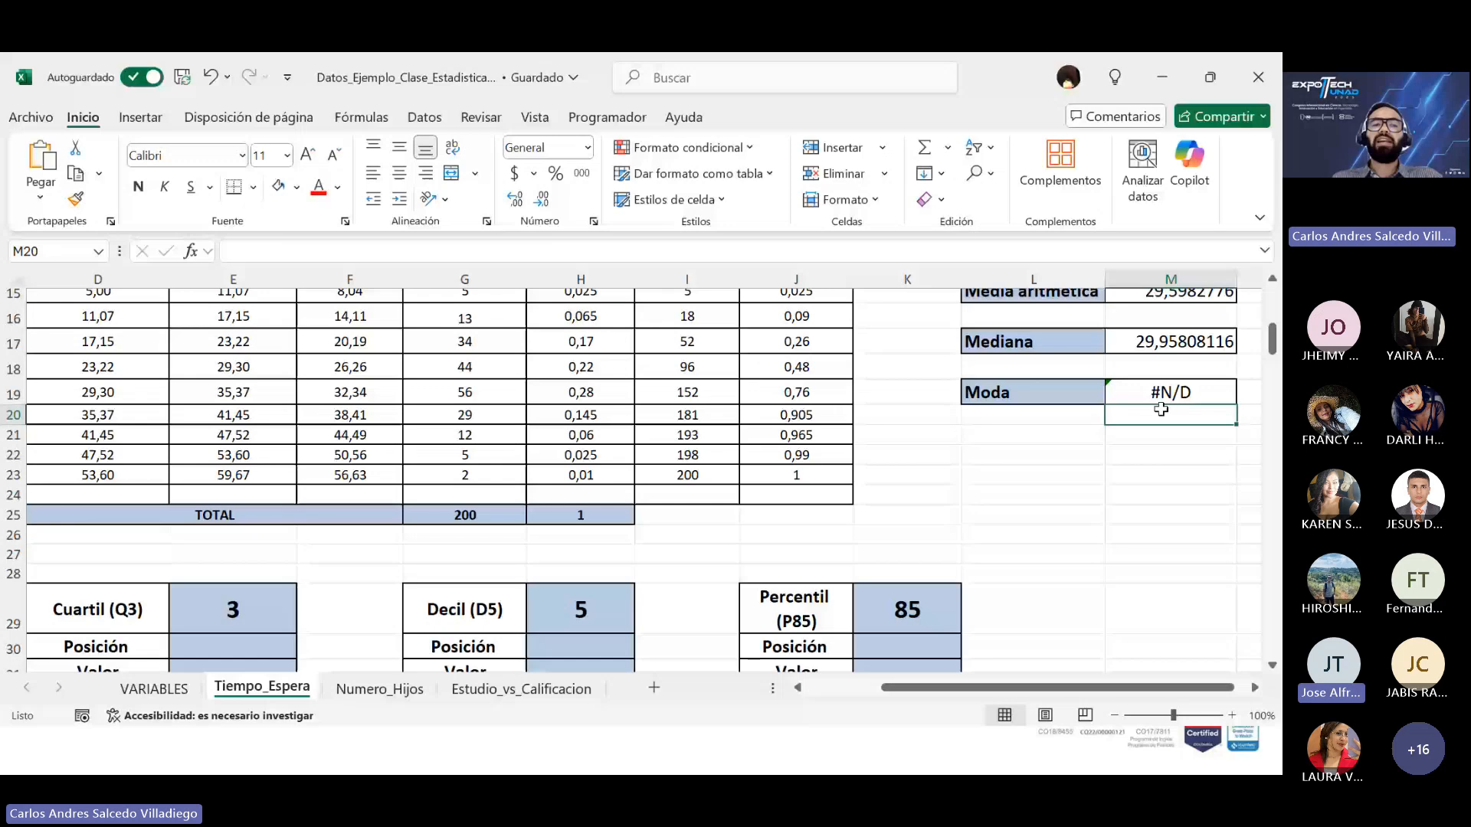
# Step: Check the mode formula in M19 against the Tiempo de Espera values in column A
pyautogui.click(1195, 385)
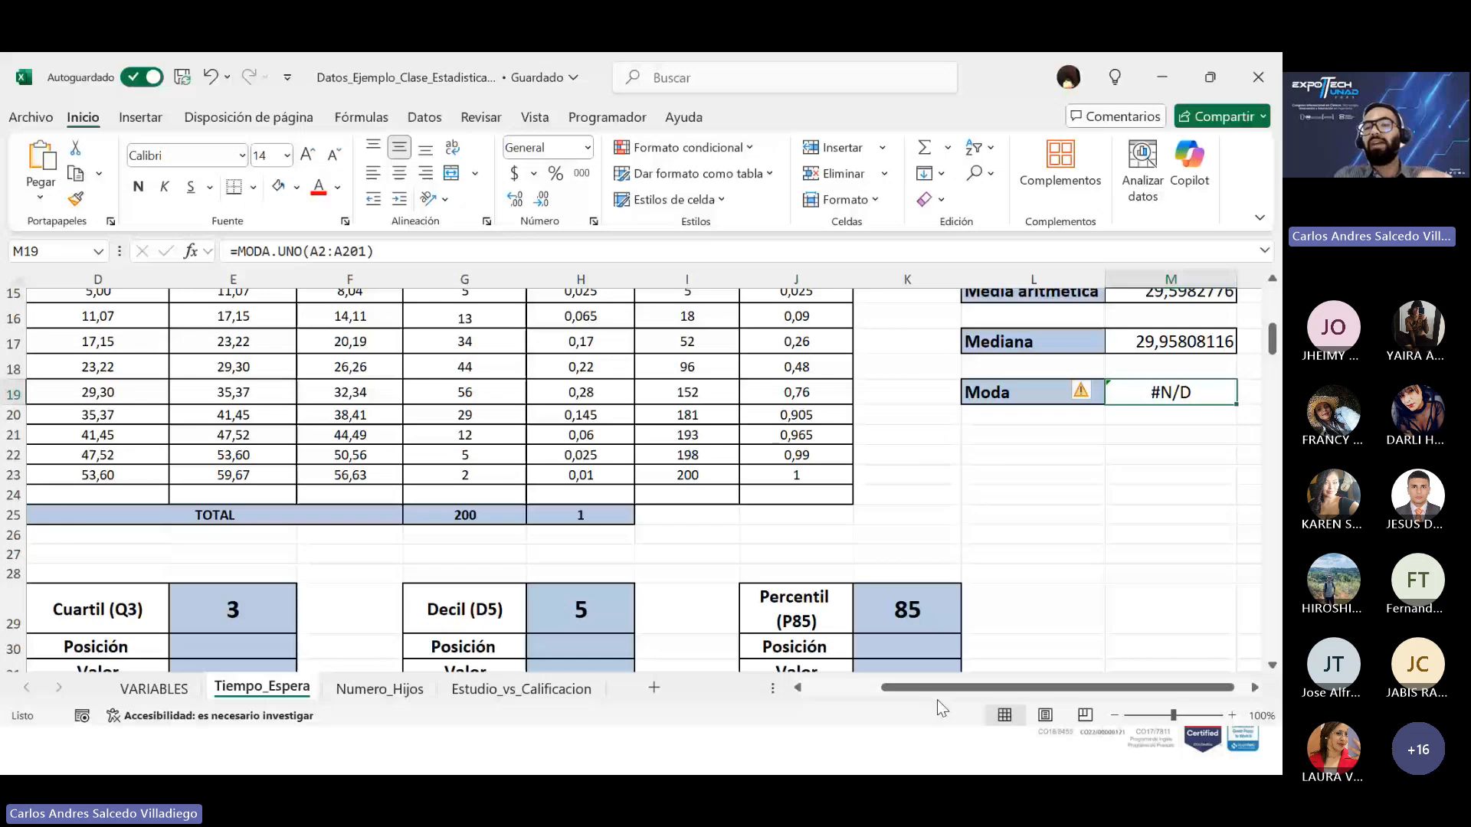
pyautogui.hscroll(-3, 936, 700)
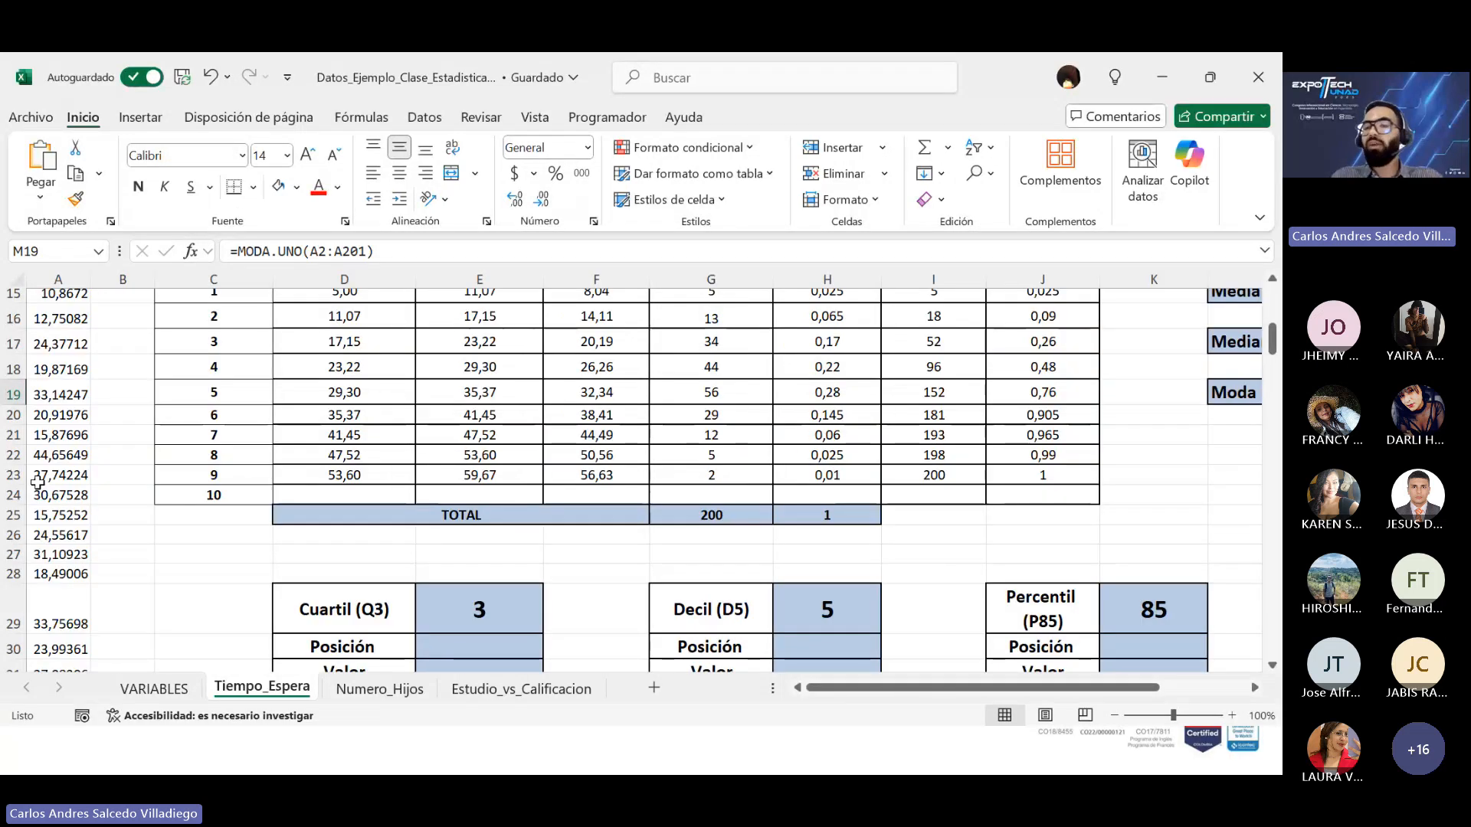
pyautogui.scroll(4, 38, 475)
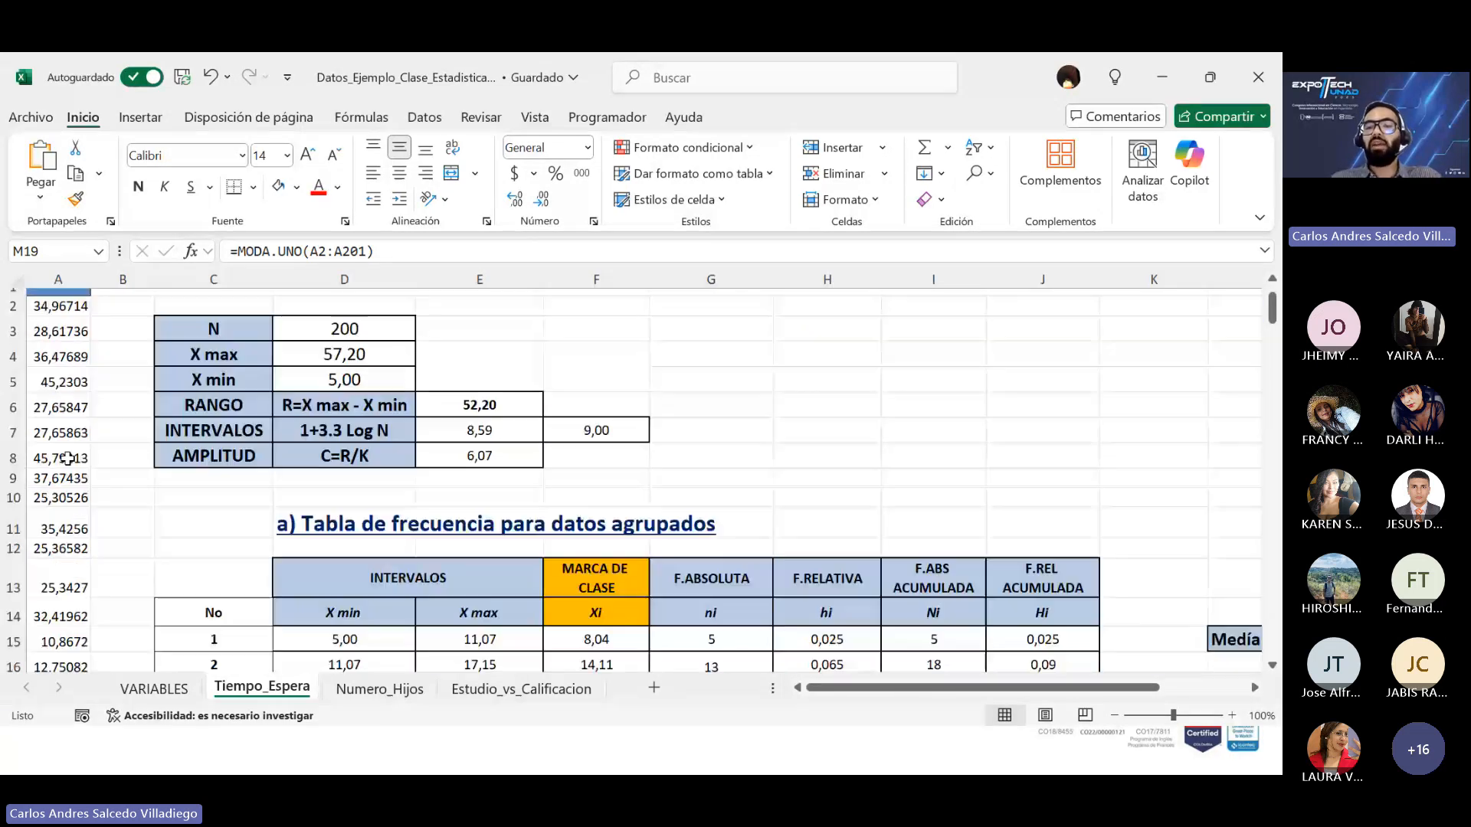
pyautogui.scroll(-2, 66, 433)
pyautogui.scroll(3, 212, 427)
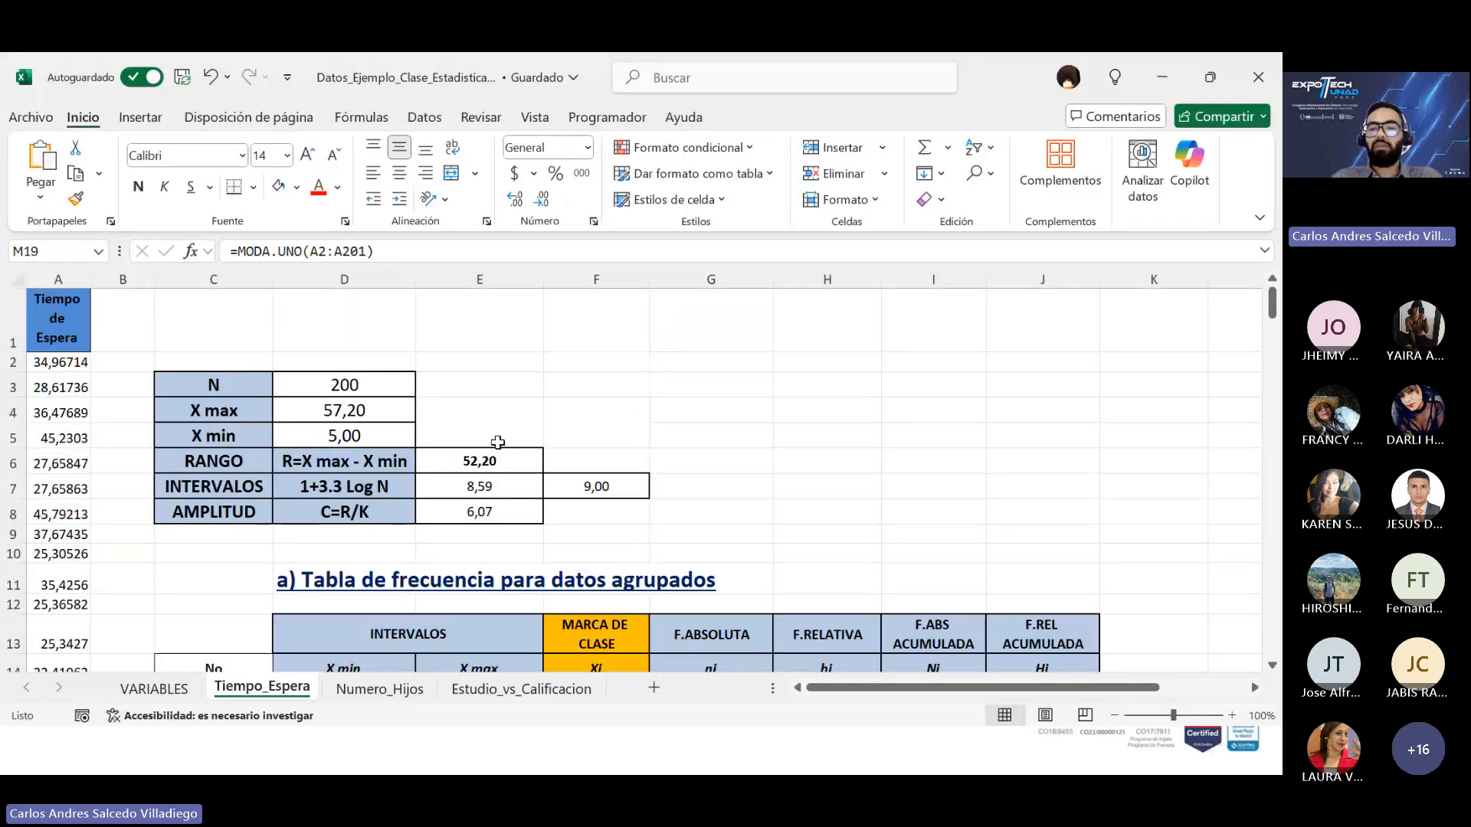
pyautogui.moveTo(845, 688); pyautogui.dragTo(932, 688)
pyautogui.scroll(-3, 985, 581)
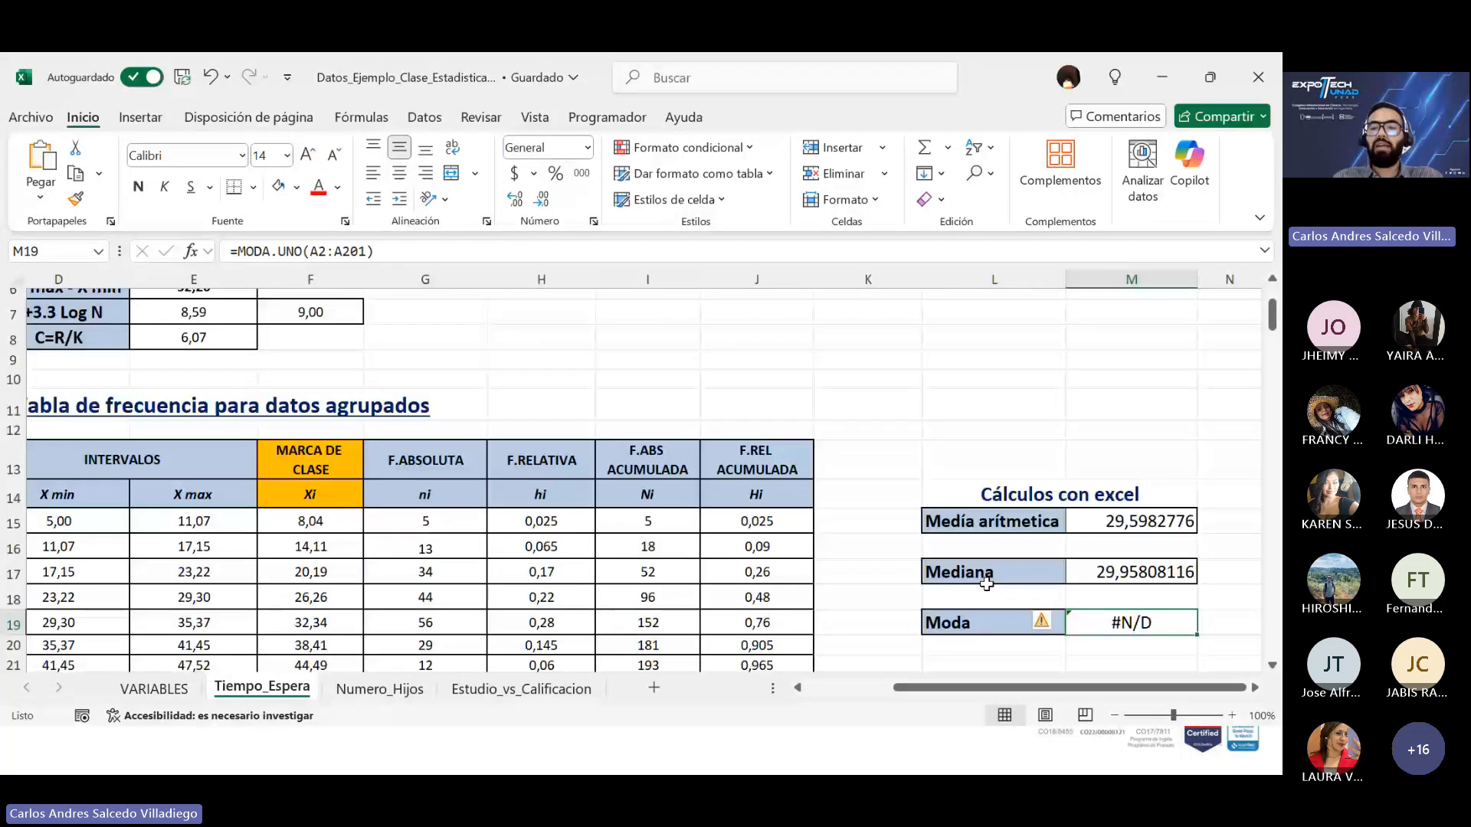
# Step: Replace the mode formula in M19 with the text No tiene
pyautogui.scroll(-1, 1005, 561)
pyautogui.doubleClick(1156, 564)
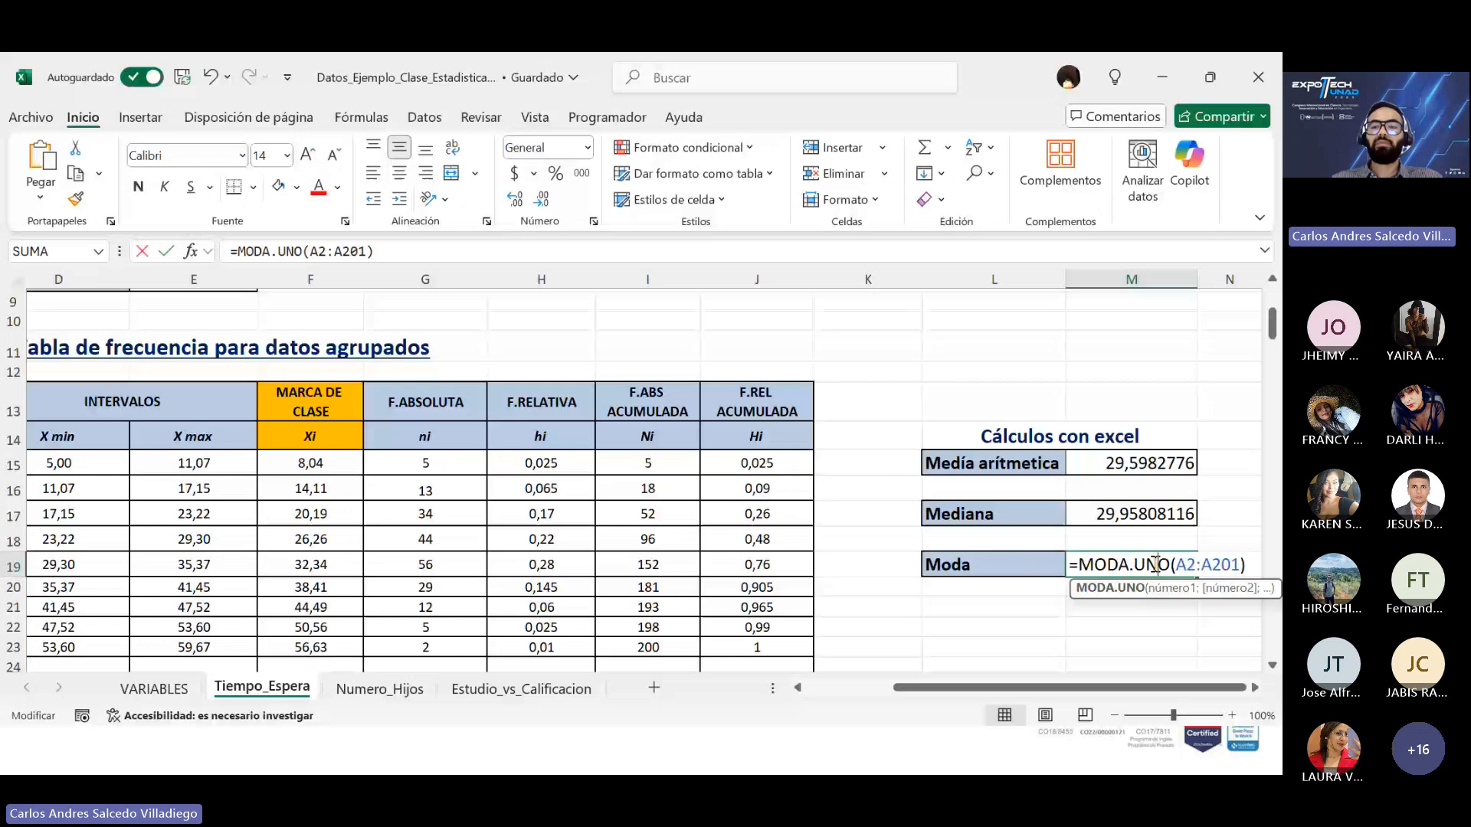
pyautogui.moveTo(1157, 565); pyautogui.dragTo(1136, 571)
pyautogui.press('BackSpace')
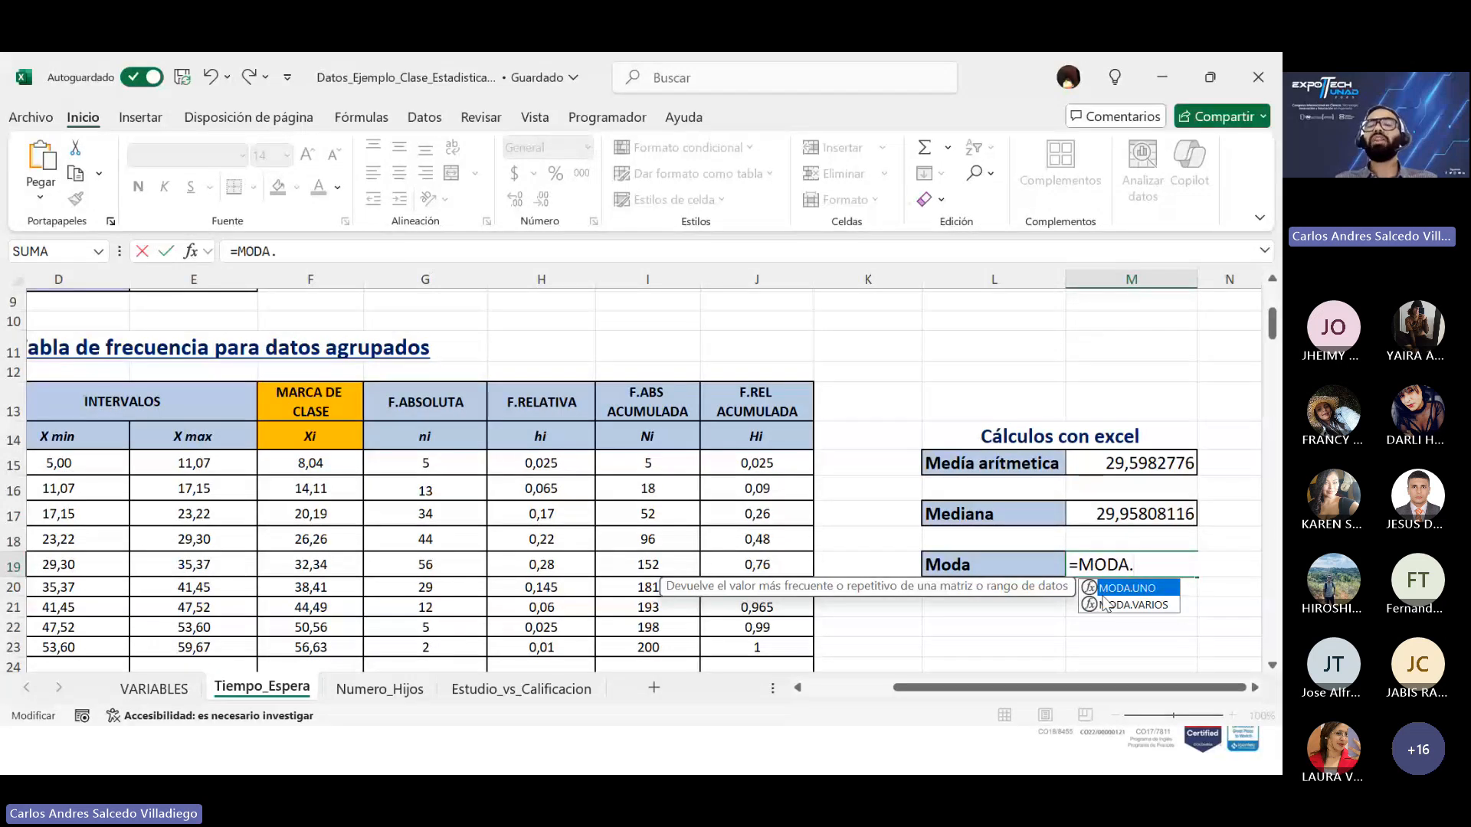
pyautogui.press('BackSpace')
pyautogui.press('BackSpace')
pyautogui.press('BackSpace')
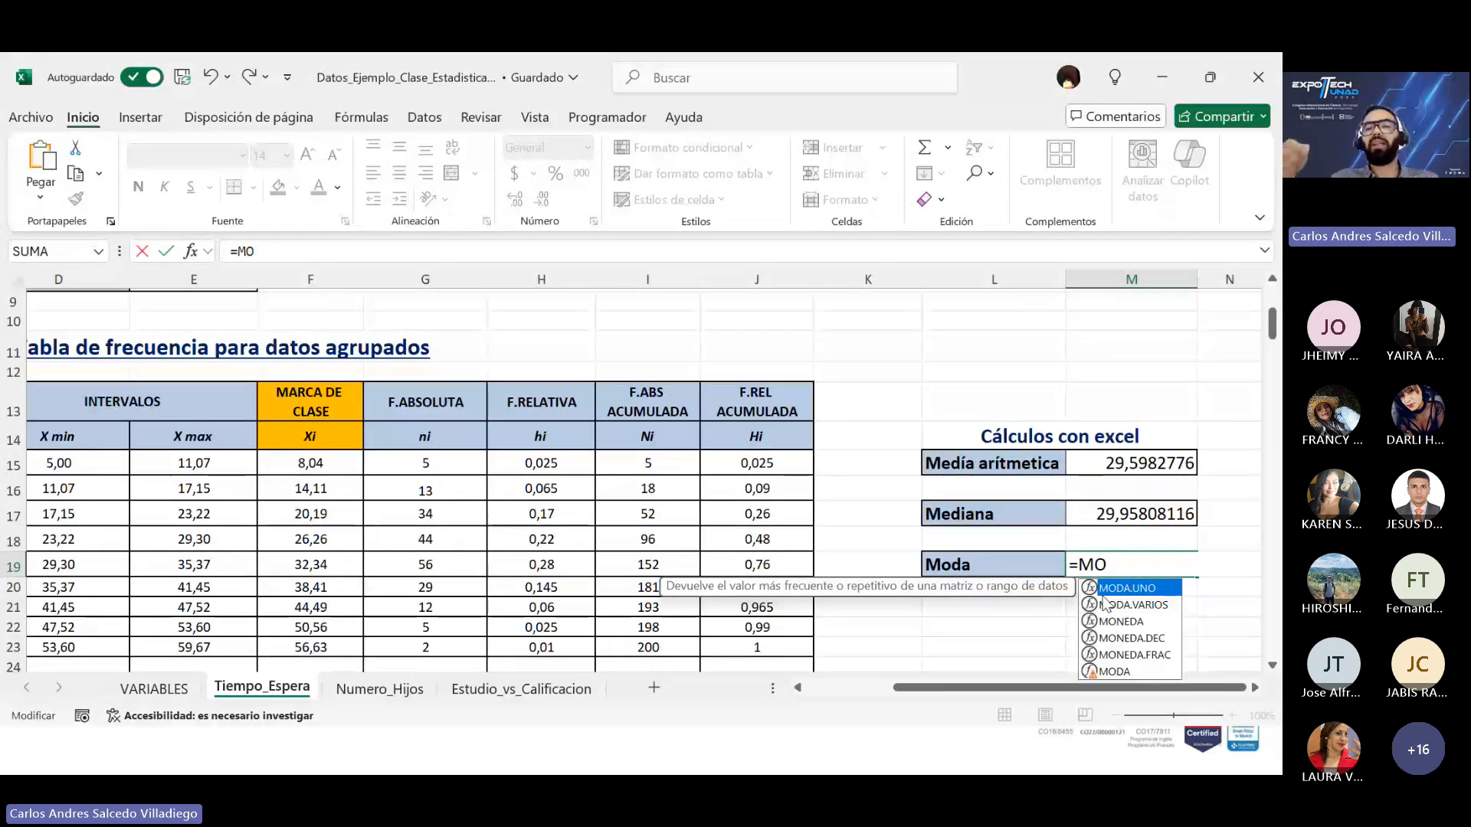
pyautogui.press('Return')
pyautogui.click(1152, 566)
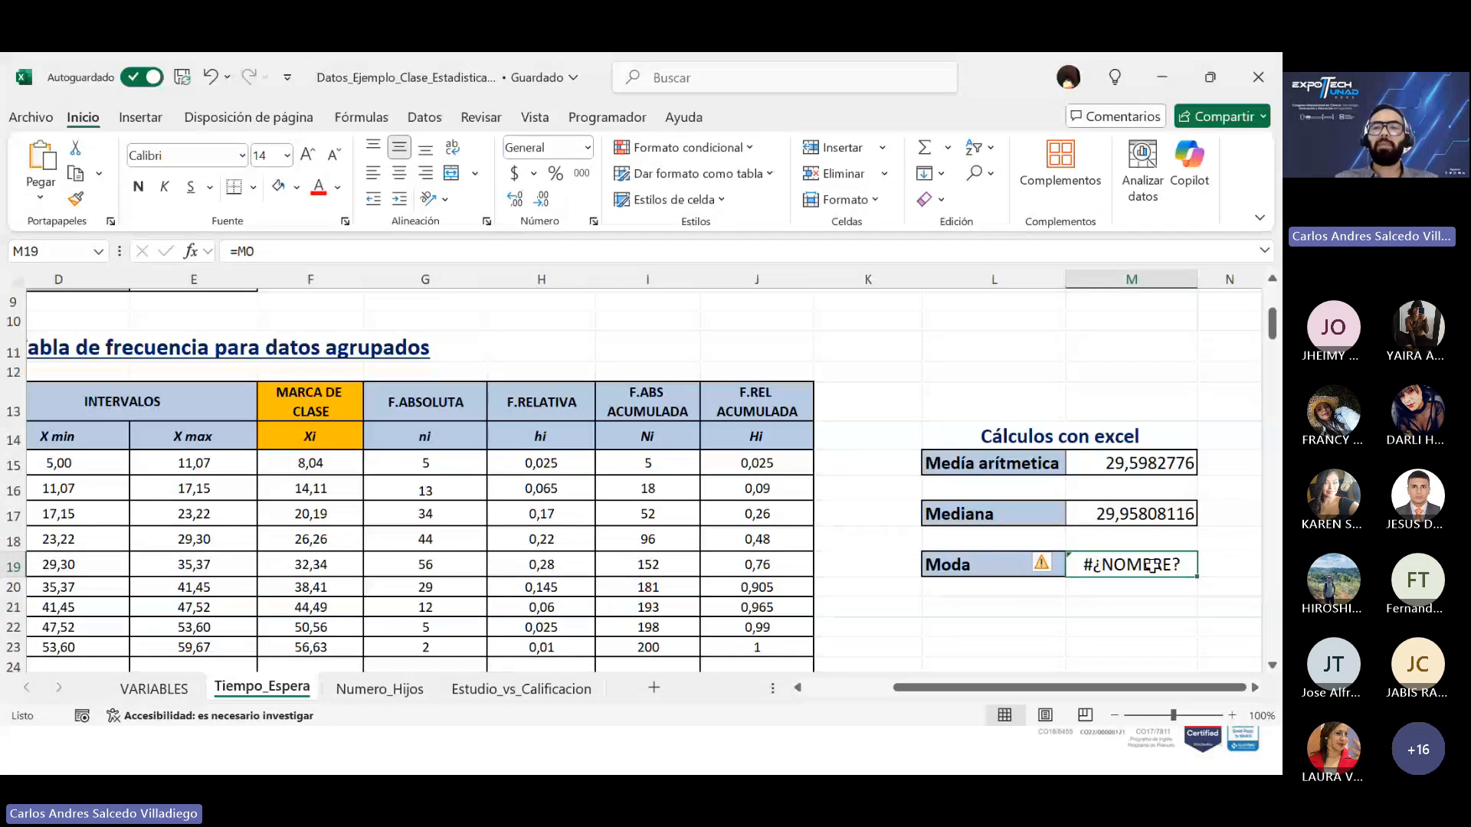
pyautogui.doubleClick(1152, 566)
pyautogui.press('BackSpace')
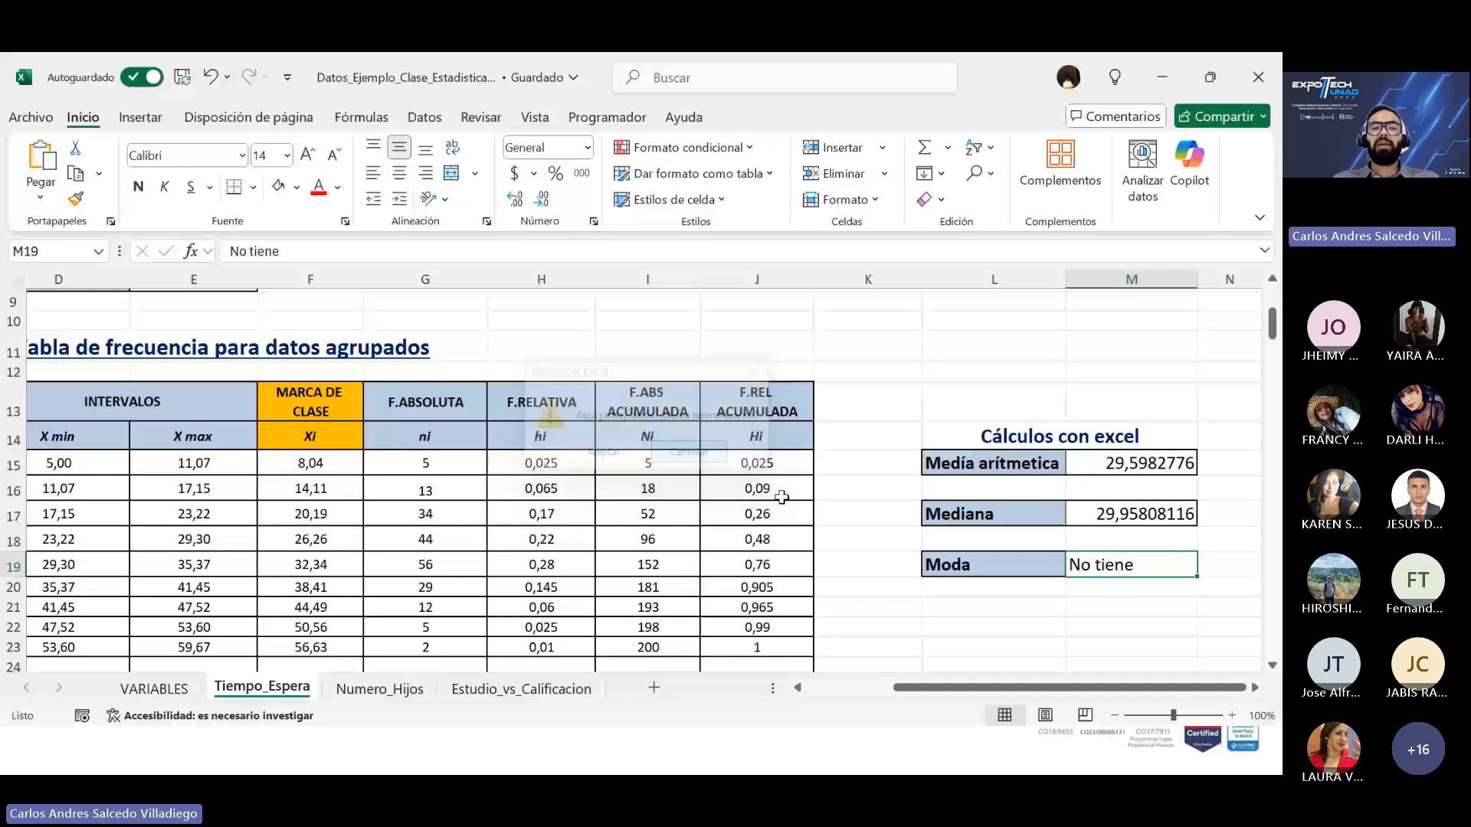
# Step: Switch to the presentation and reveal the ¿Para qué Promedio, Mediana y Moda? explanation on the Medidas de tendencia central slide
pyautogui.hotkey('alt', 'Tab')
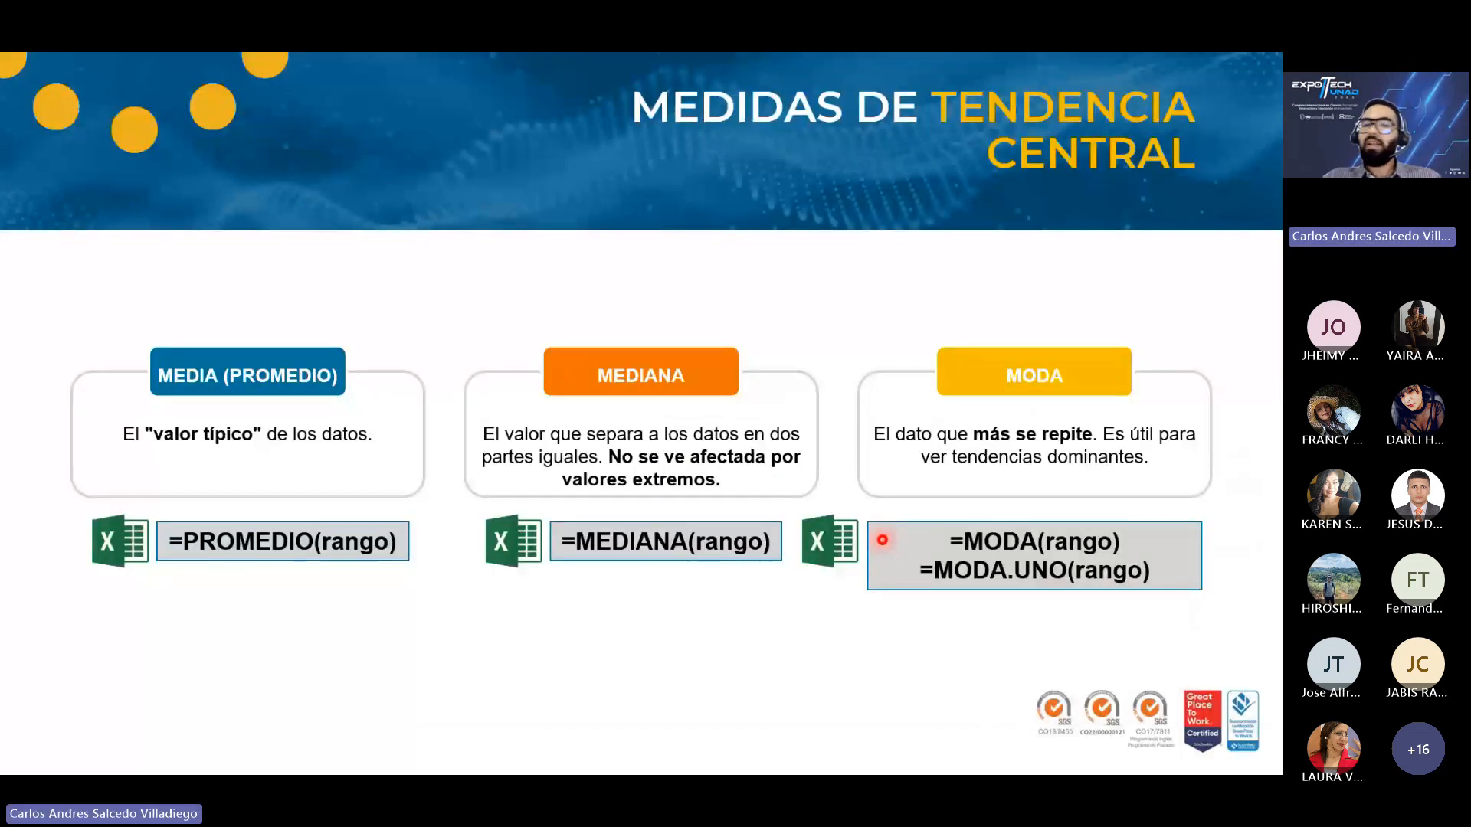
pyautogui.press('Right')
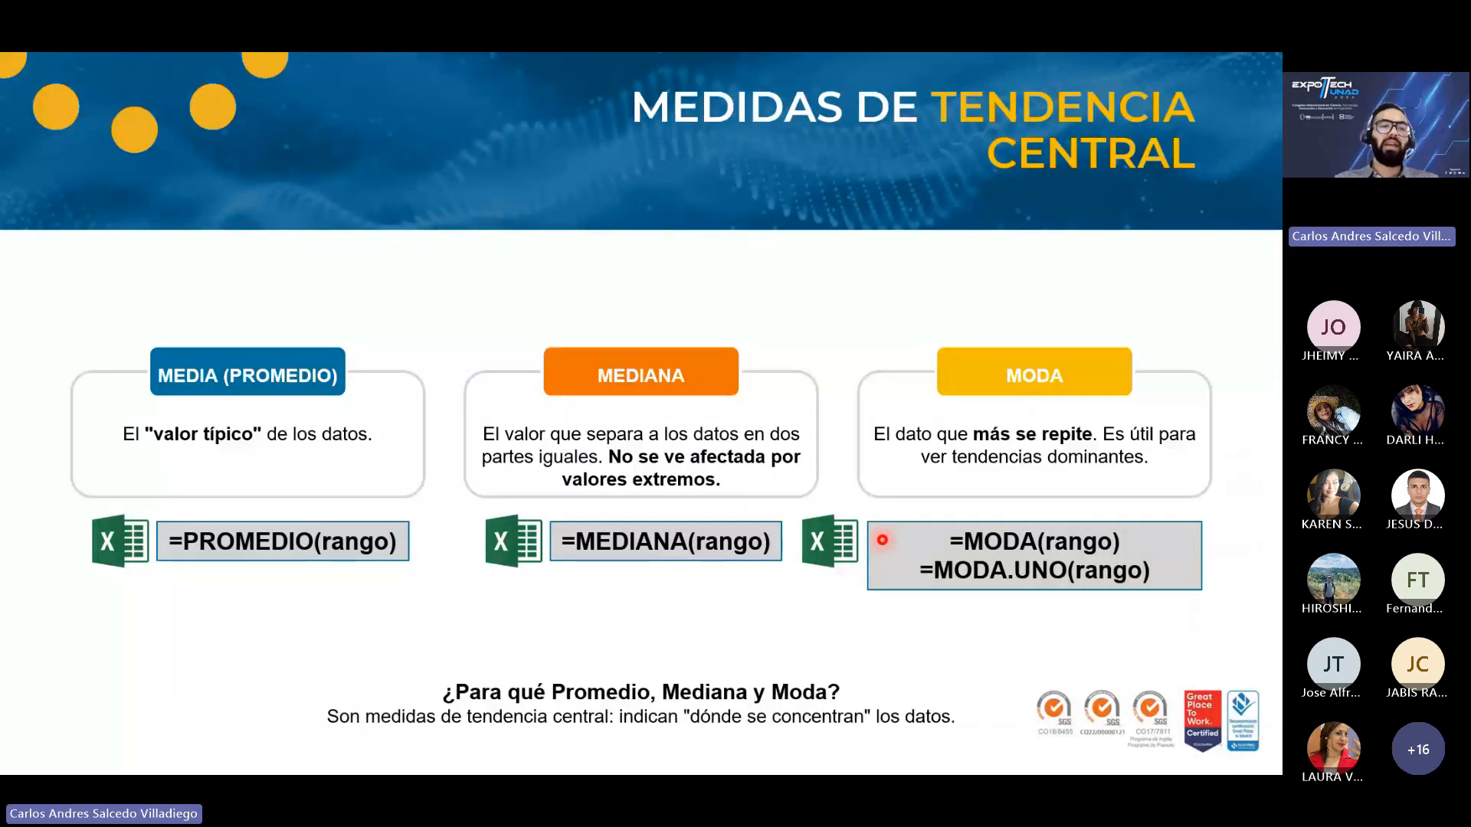
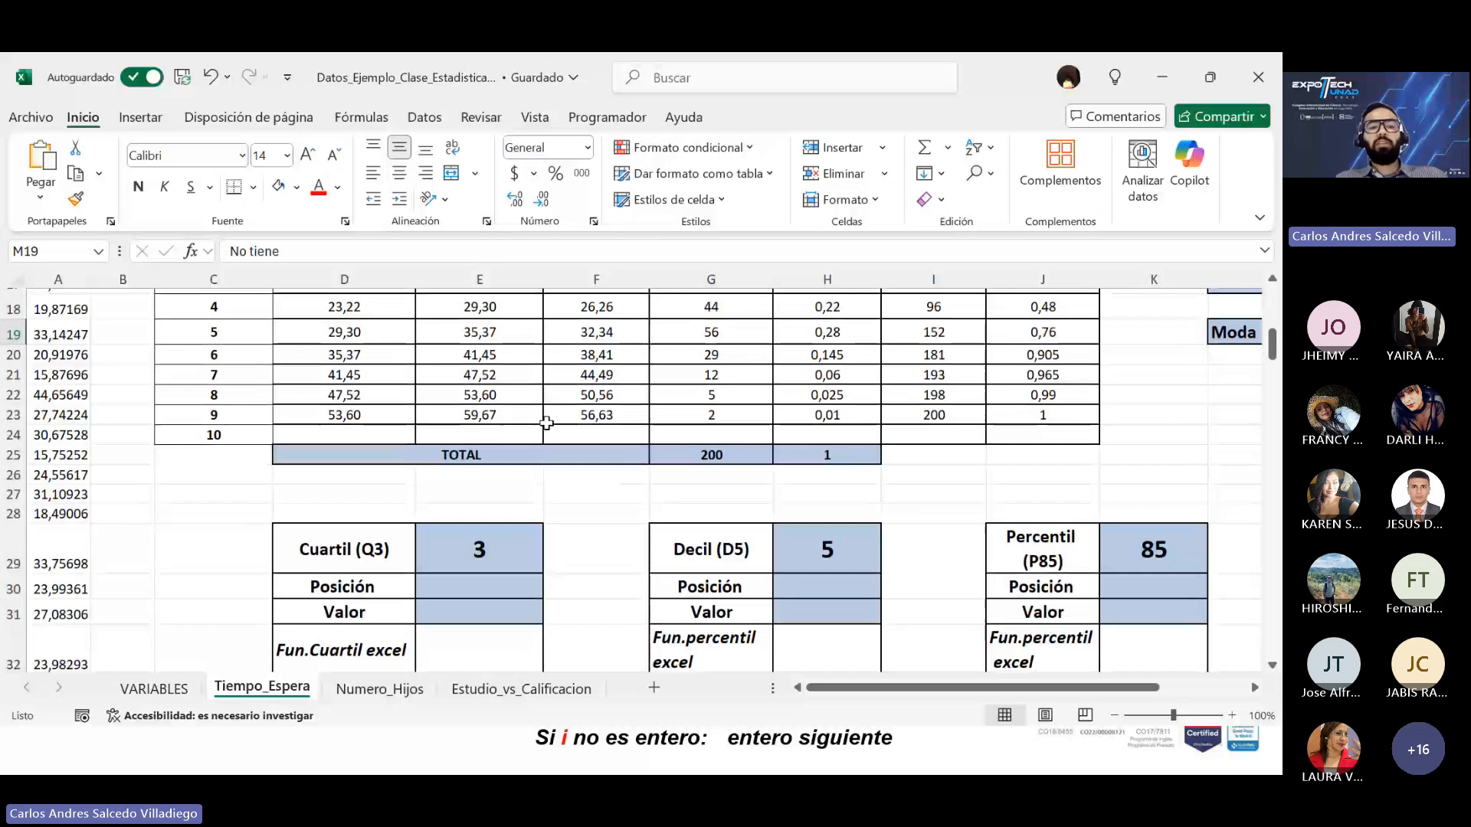
# Step: Select the quartile function result cell E32, then check the CUARTIL.EXC syntax on the Medidas de posición slide and return to the Excel workbook
pyautogui.scroll(-1, 546, 422)
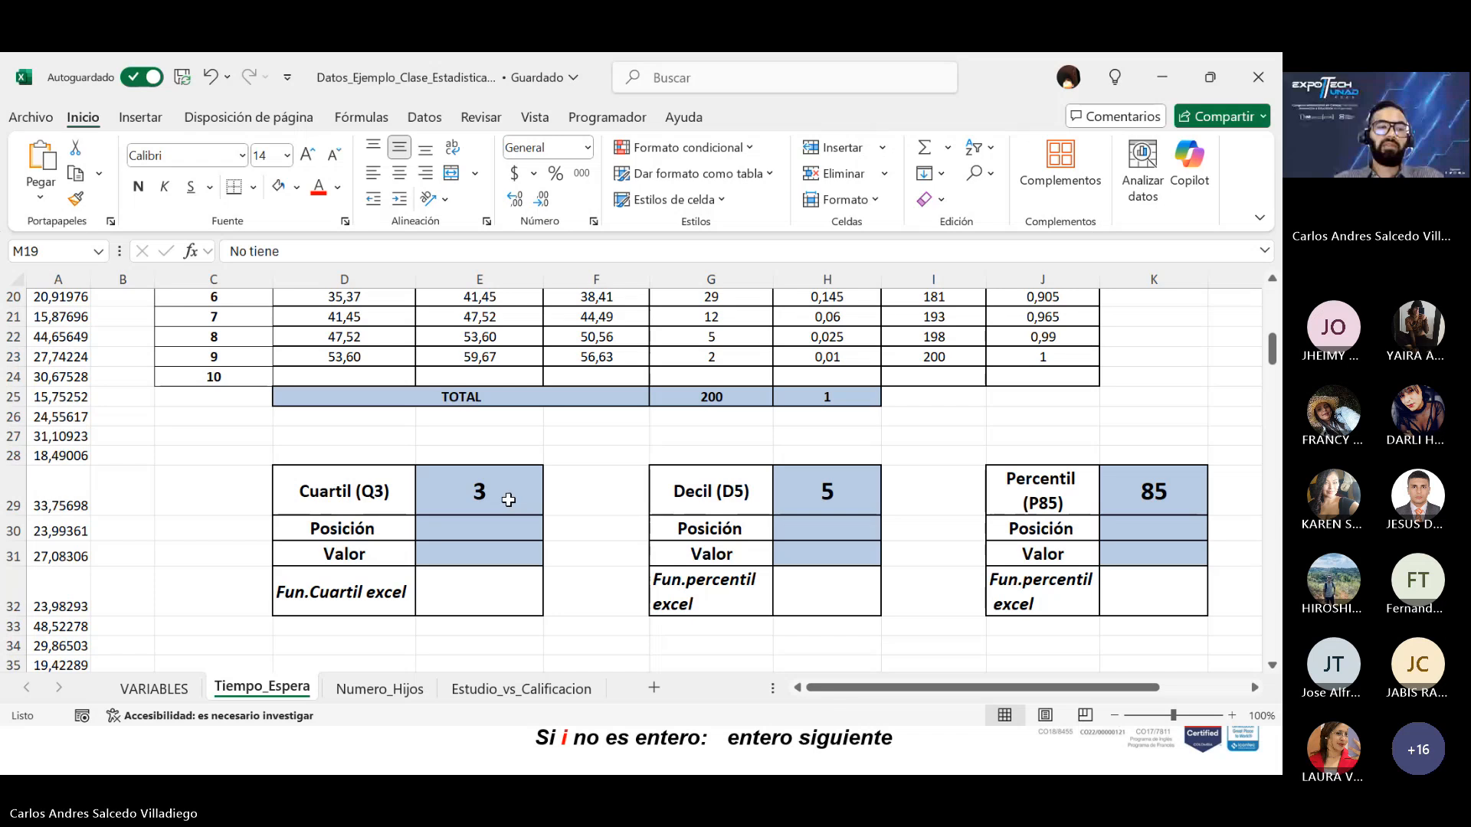
pyautogui.click(494, 595)
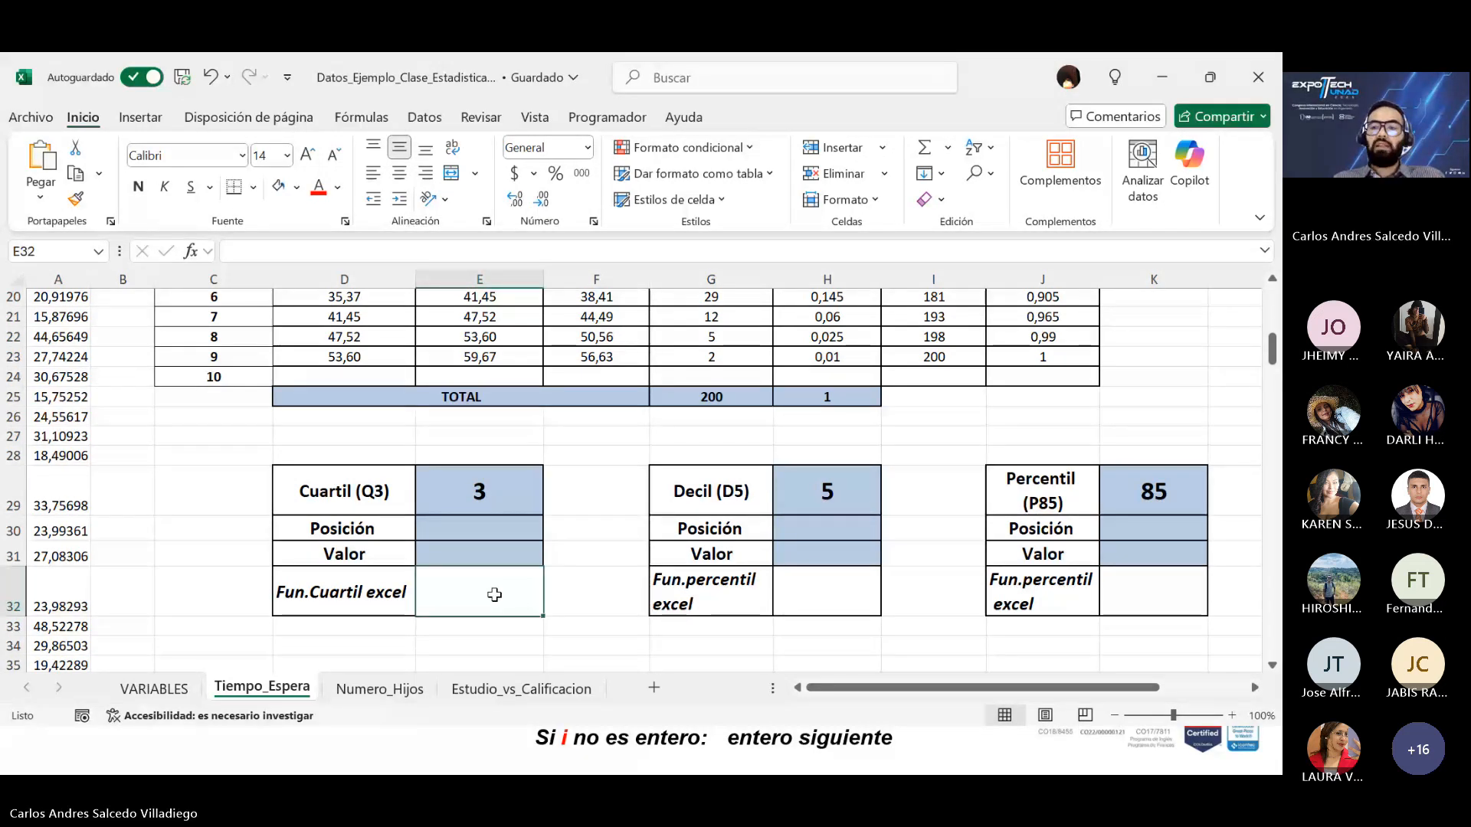
pyautogui.hotkey('alt', 'Tab')
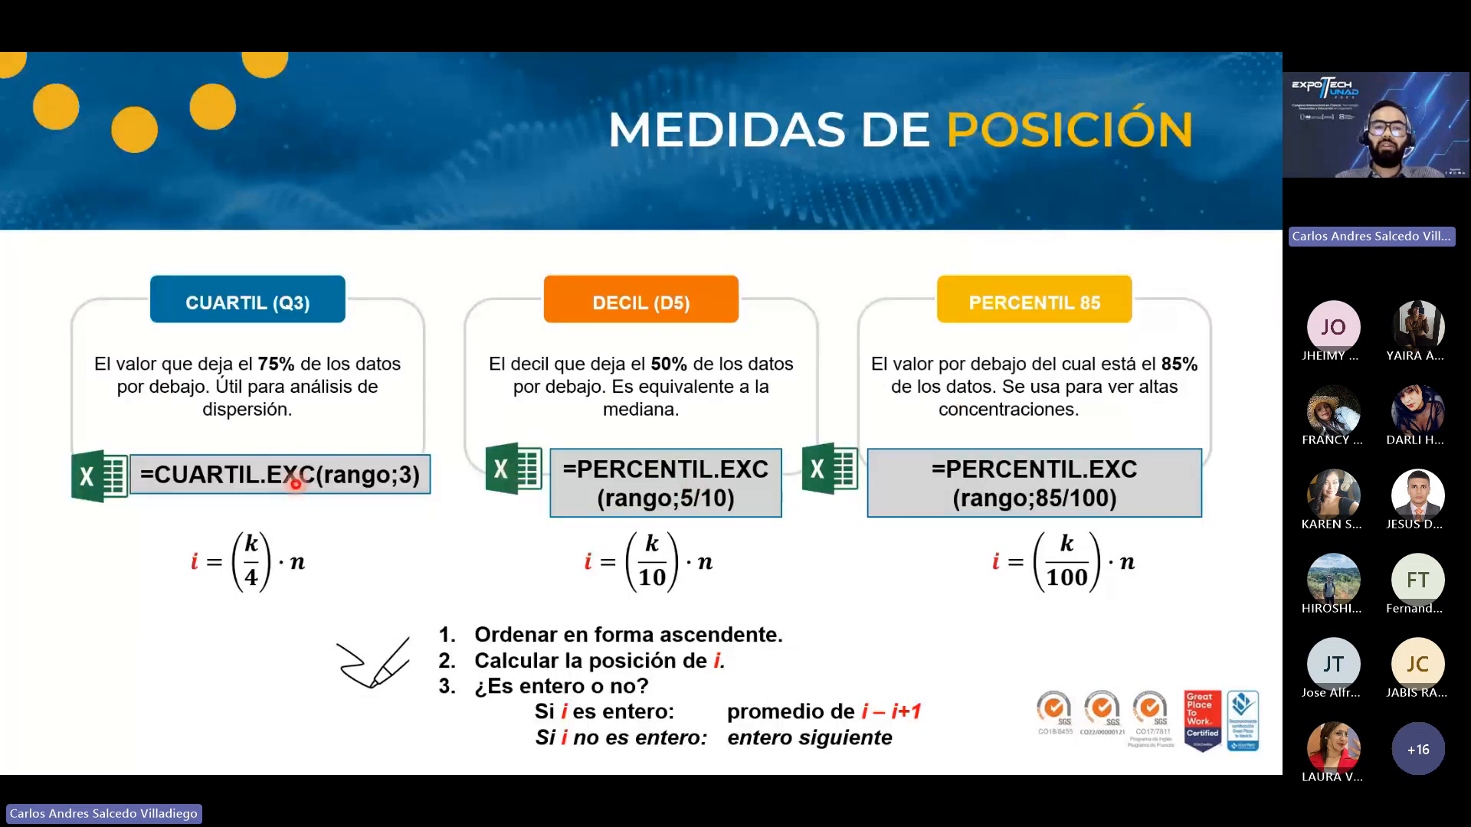
pyautogui.hotkey('alt', 'Tab')
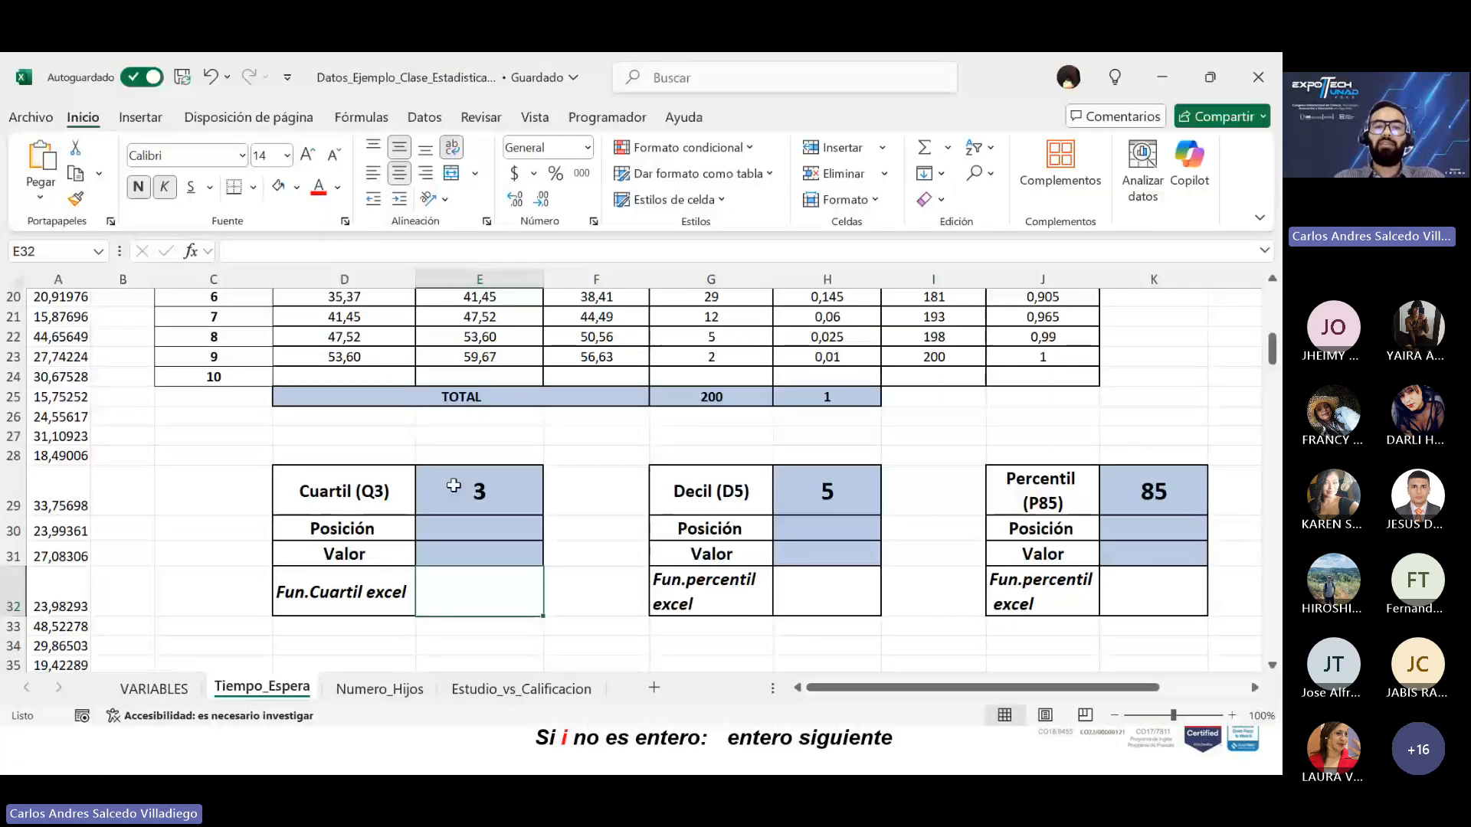
# Step: Calculate the third quartile in E32 with CUARTIL.EXC over A2:A201 and quartile 3
pyautogui.write('=cuar')
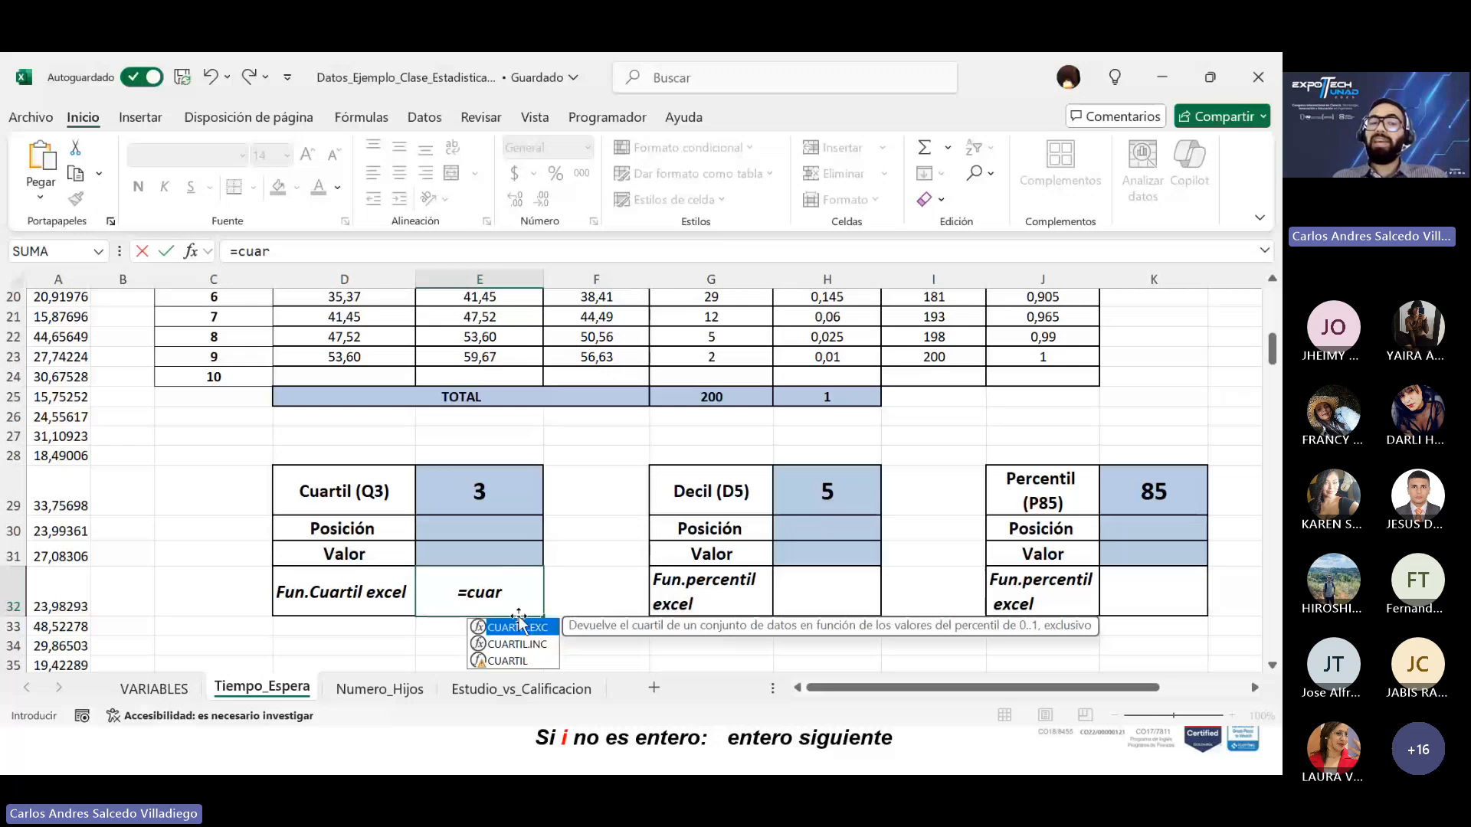
pyautogui.doubleClick(518, 627)
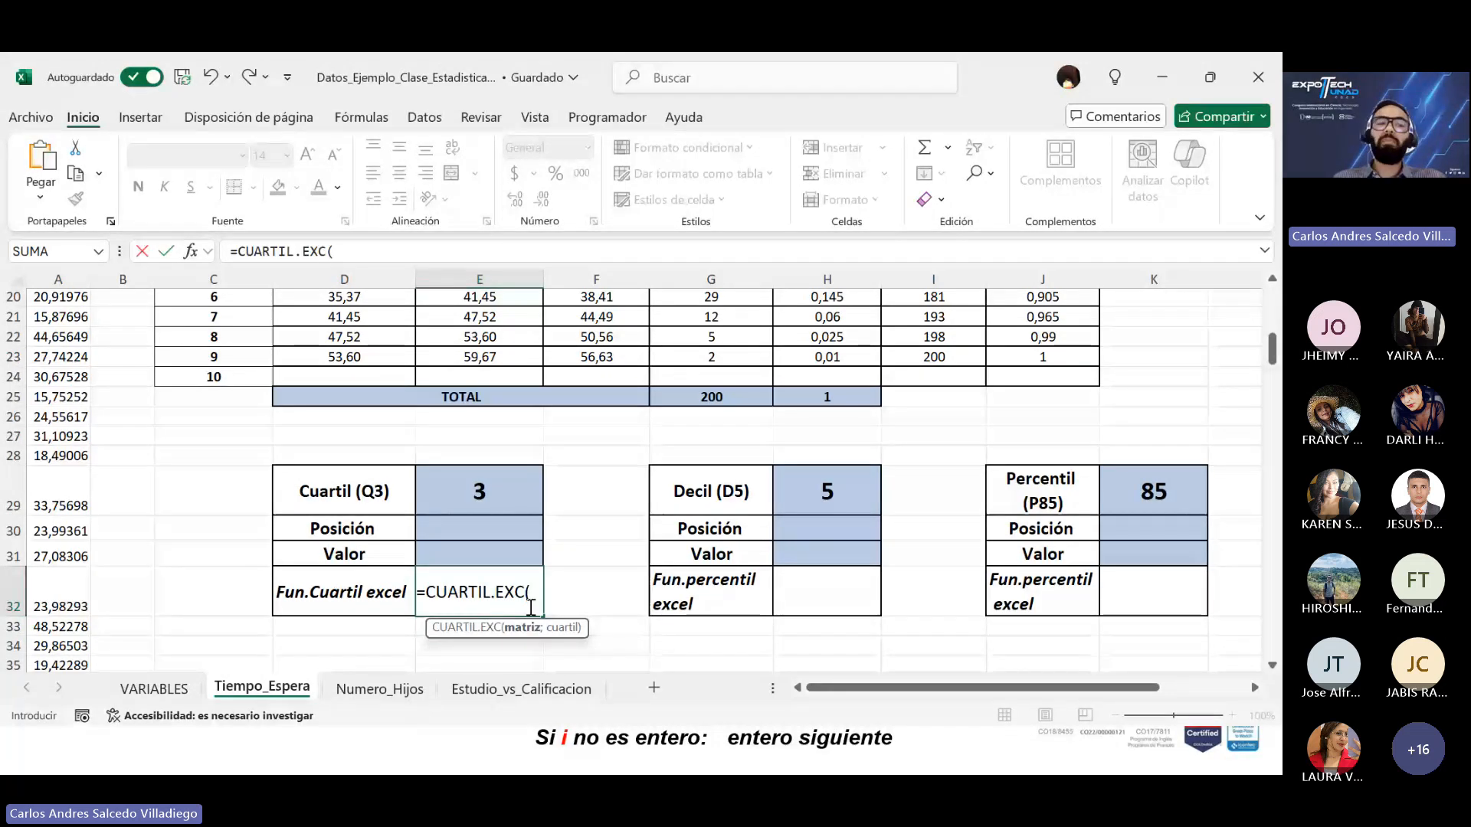
pyautogui.scroll(7, 530, 607)
pyautogui.moveTo(57, 362); pyautogui.dragTo(61, 691)
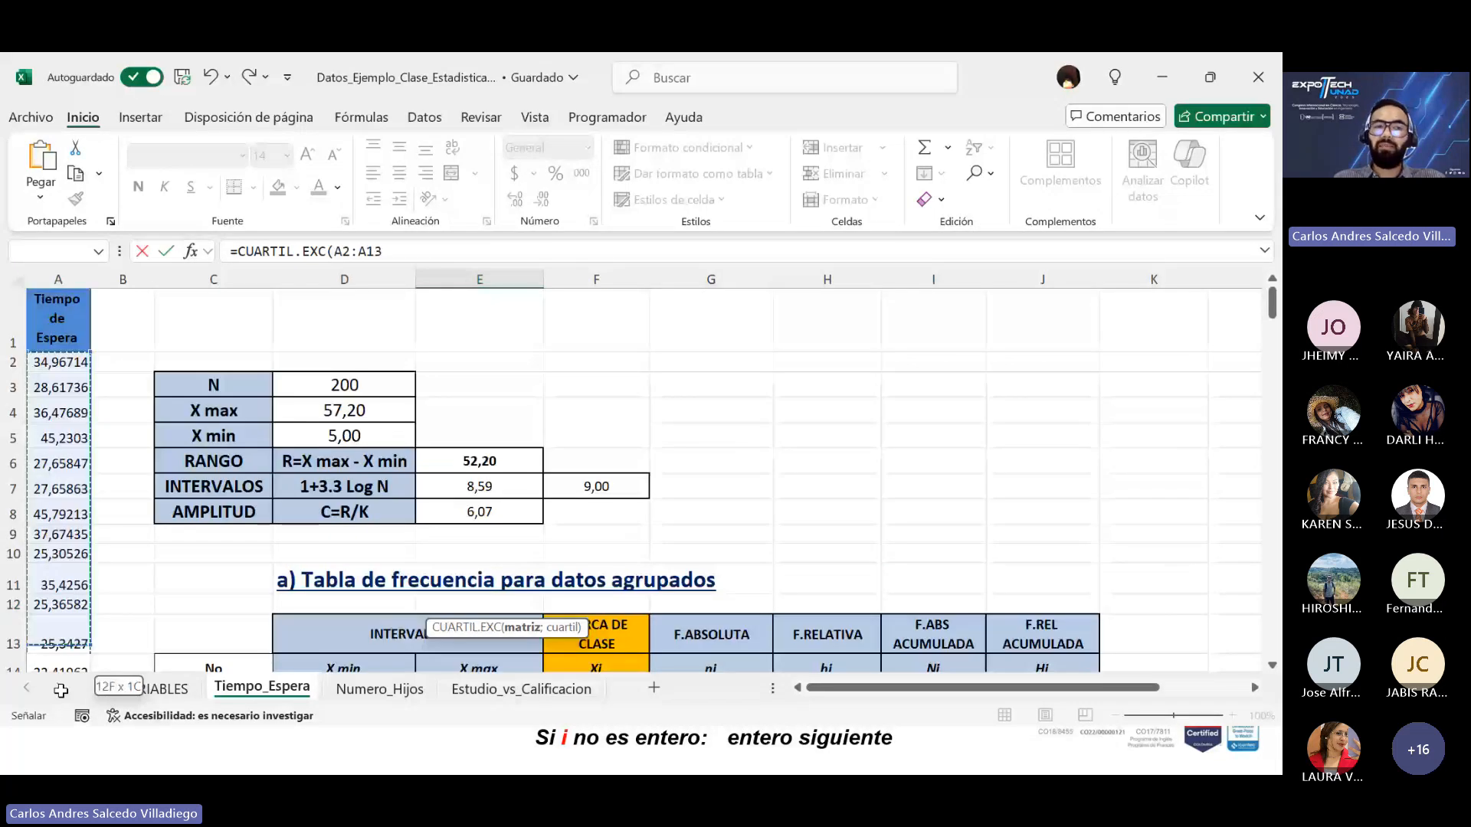
pyautogui.hotkey('ctrl', 'shift', 'Down')
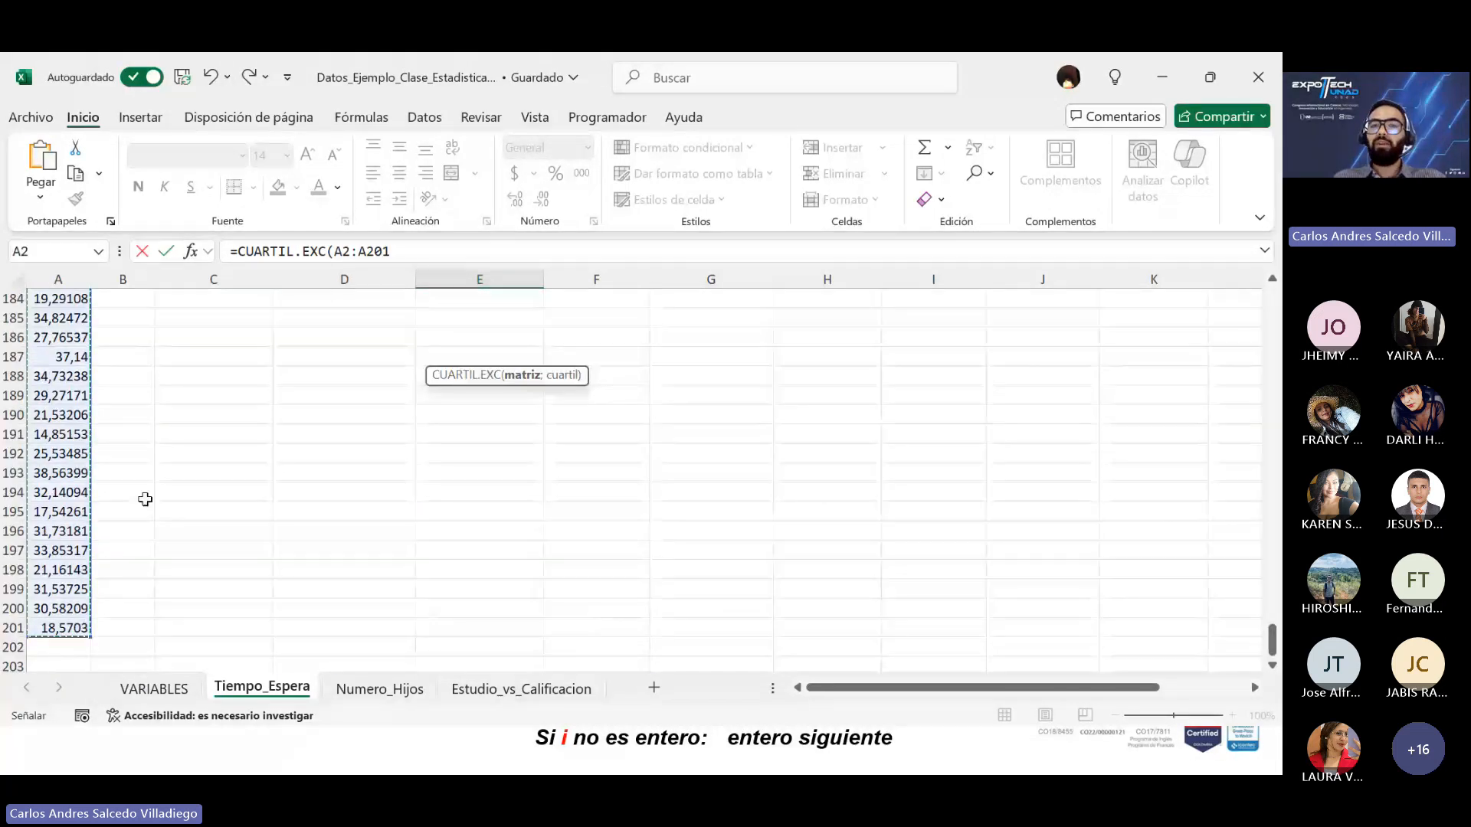
pyautogui.scroll(20, 825, 415)
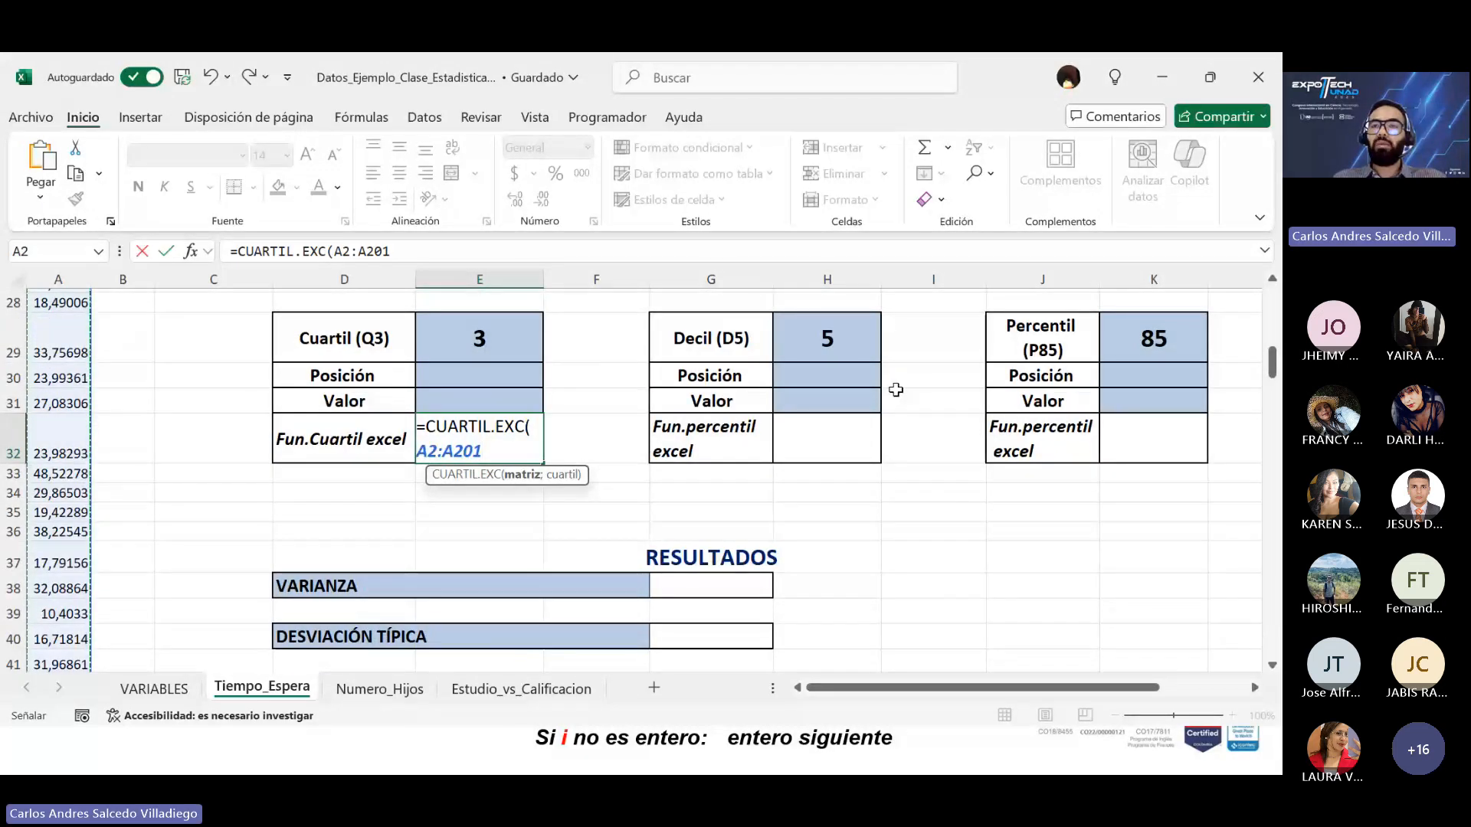
pyautogui.write(';3')
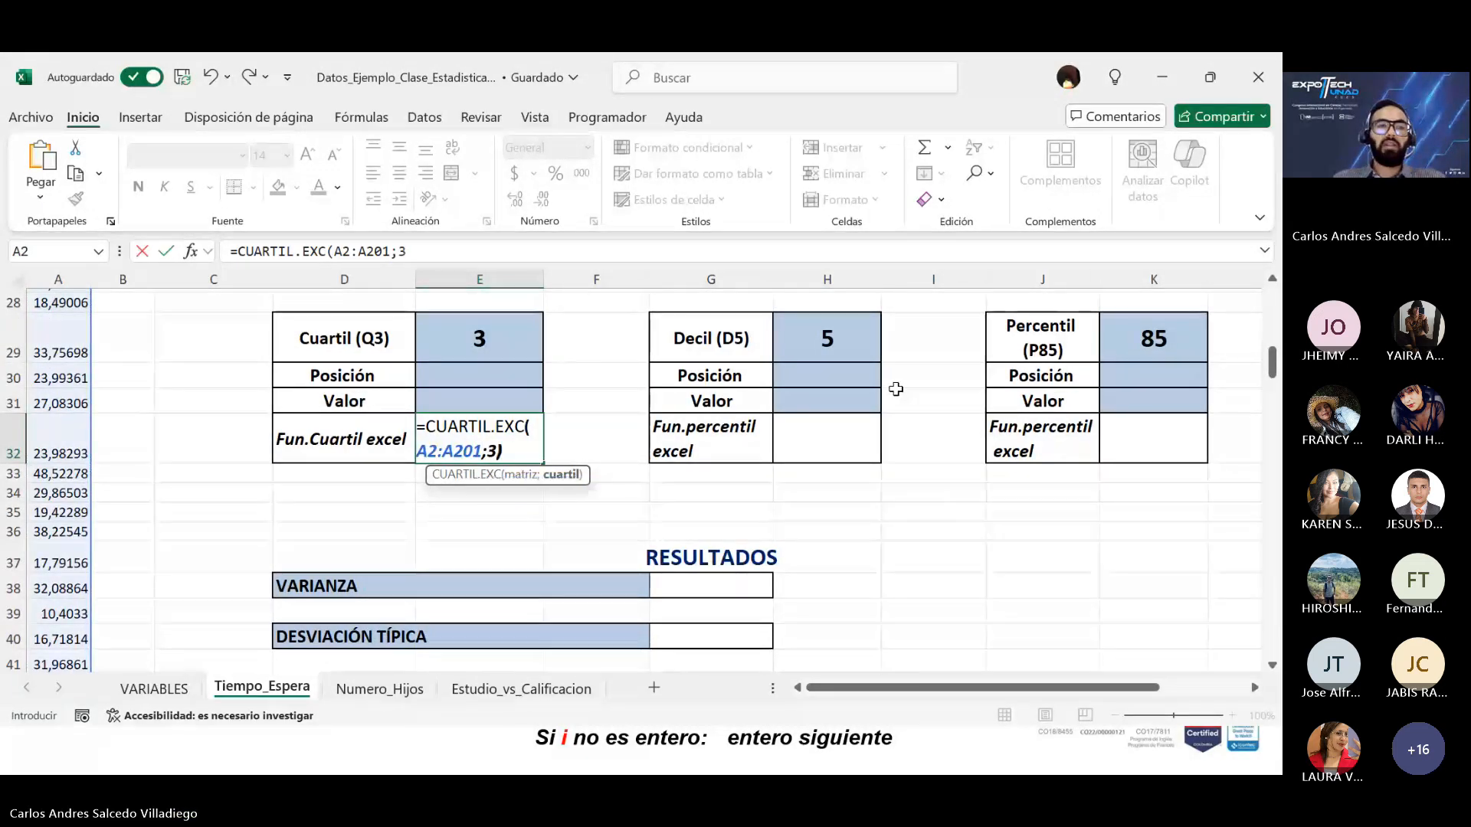
pyautogui.press('Return')
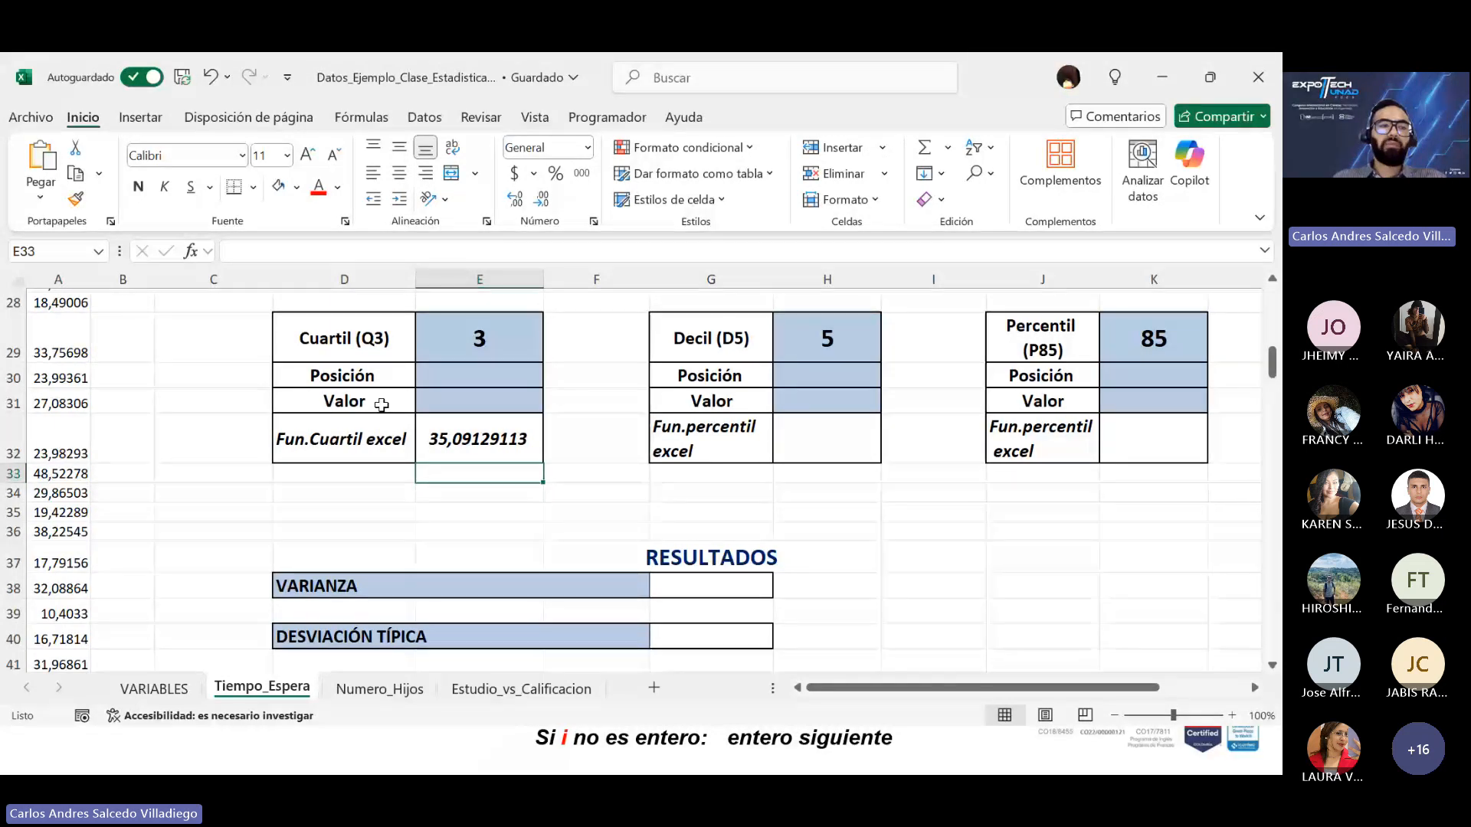
# Step: Sort the Tiempo de Espera values in column A in ascending order
pyautogui.moveTo(1271, 363); pyautogui.dragTo(1273, 322)
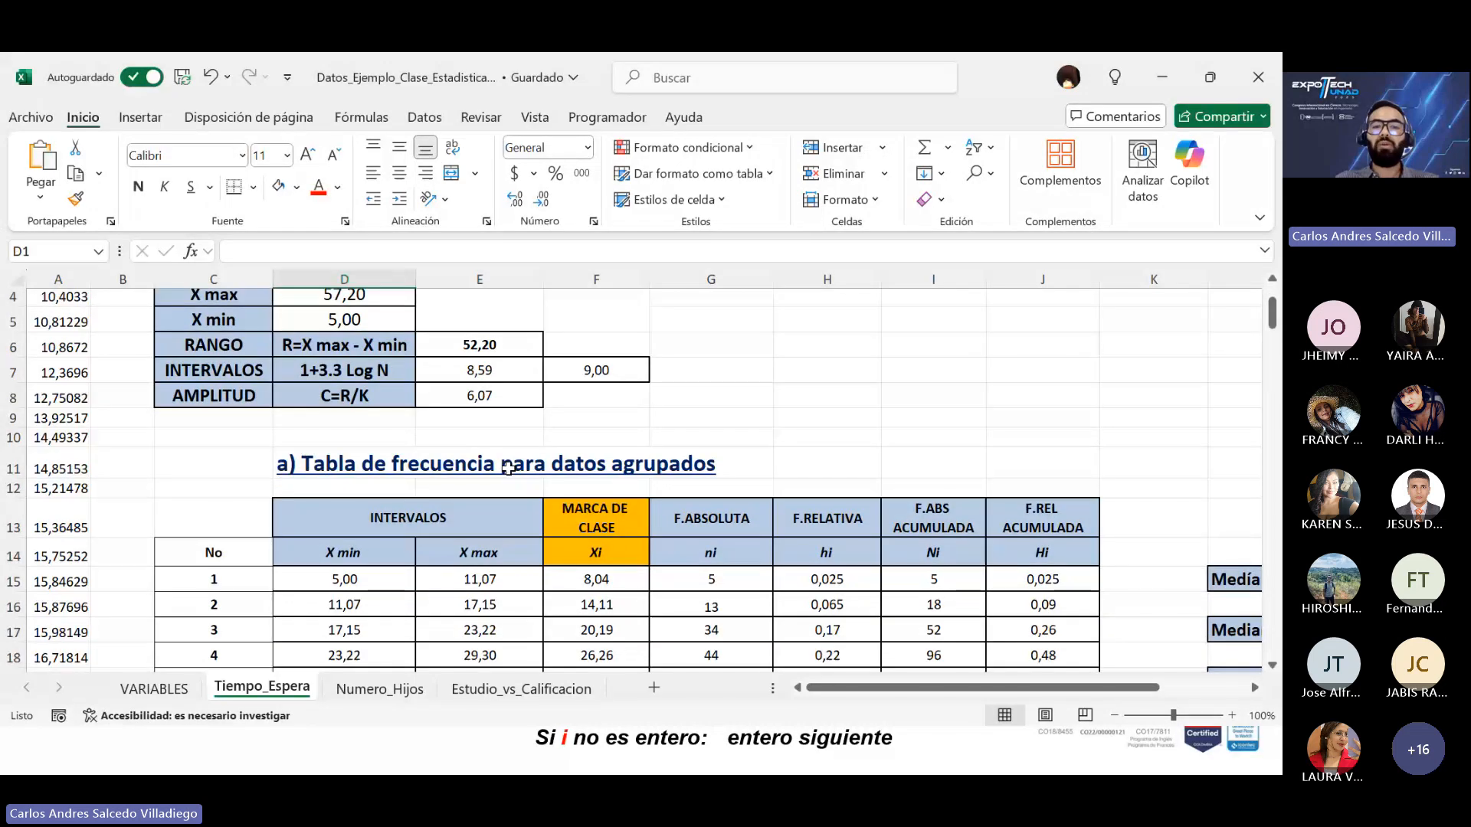
# Step: Enter the formula =E29/4 in the Posición cell E30 of the Cuartil (Q3) table
pyautogui.scroll(-2, 520, 463)
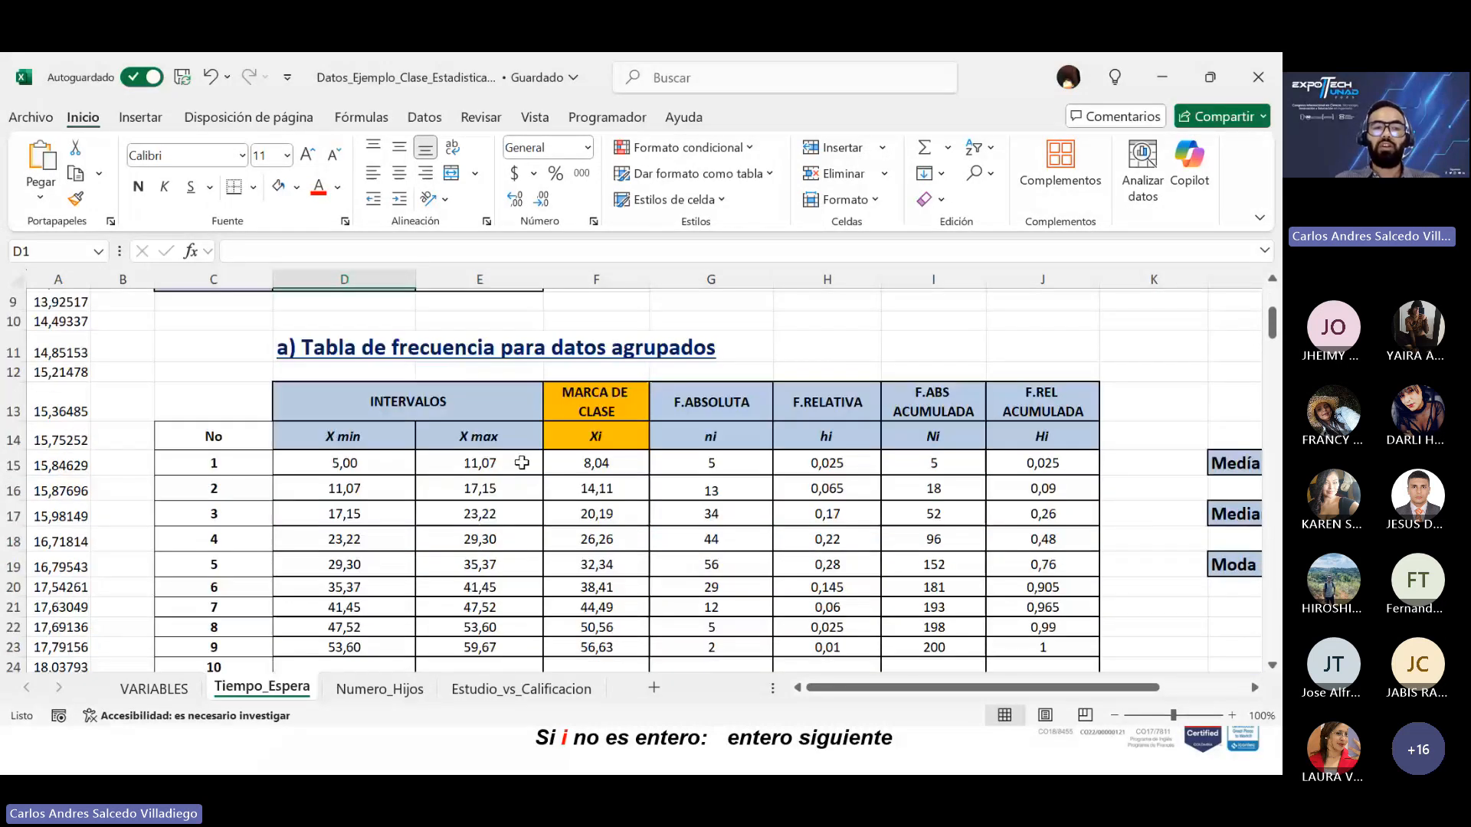
pyautogui.scroll(-2, 522, 463)
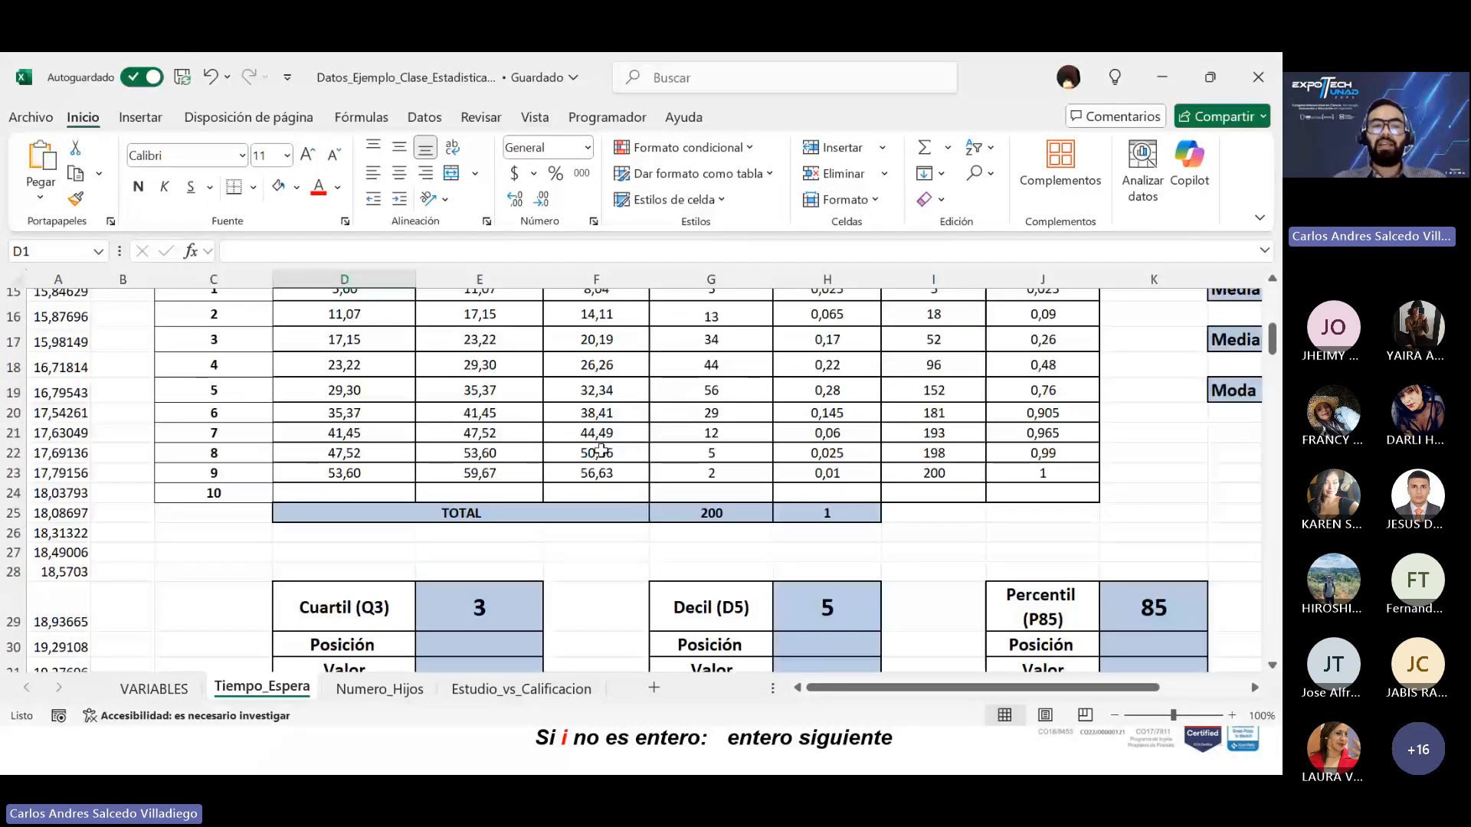
pyautogui.scroll(-2, 552, 491)
pyautogui.click(502, 526)
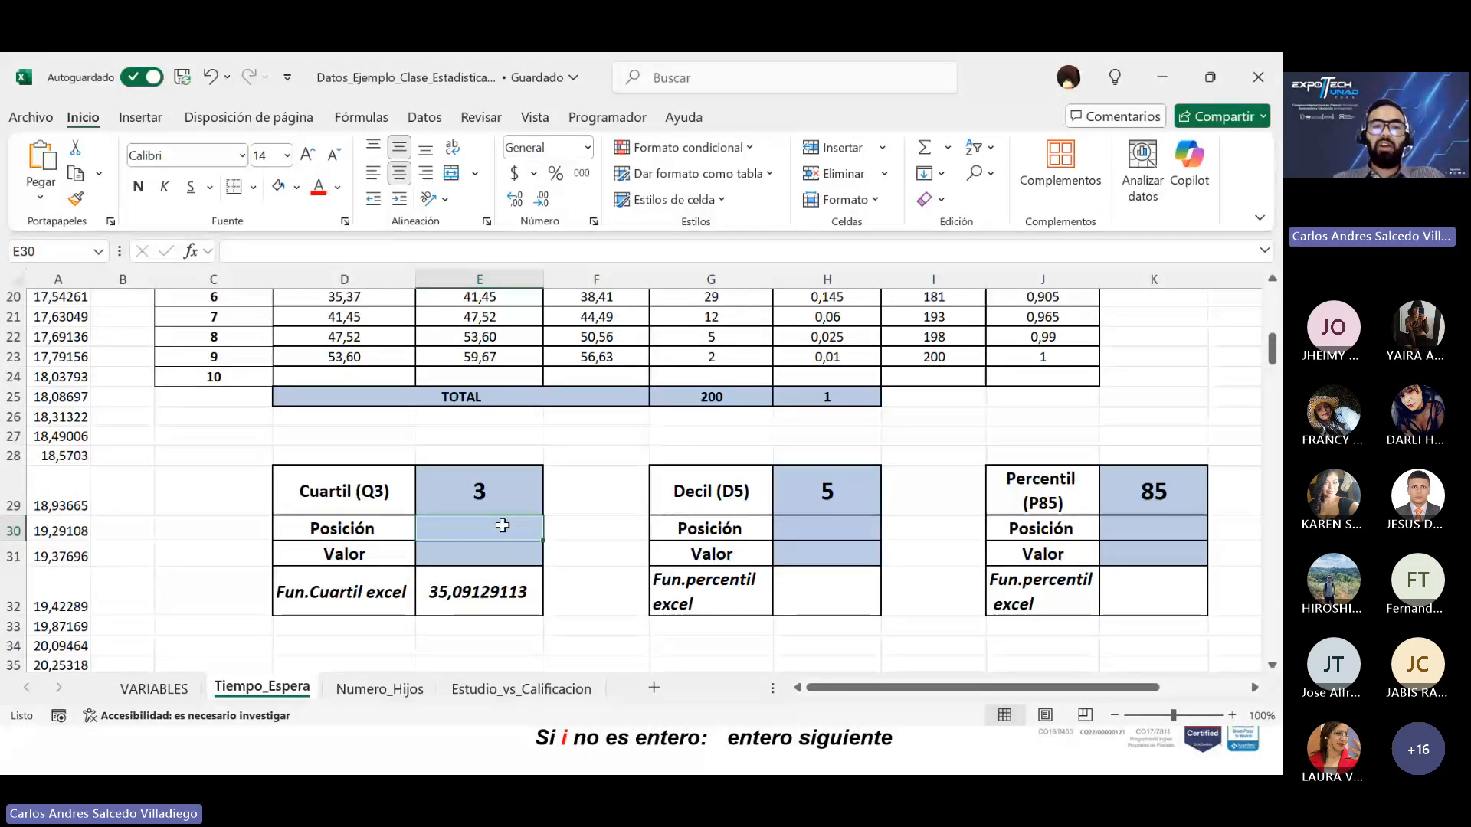
pyautogui.doubleClick(503, 525)
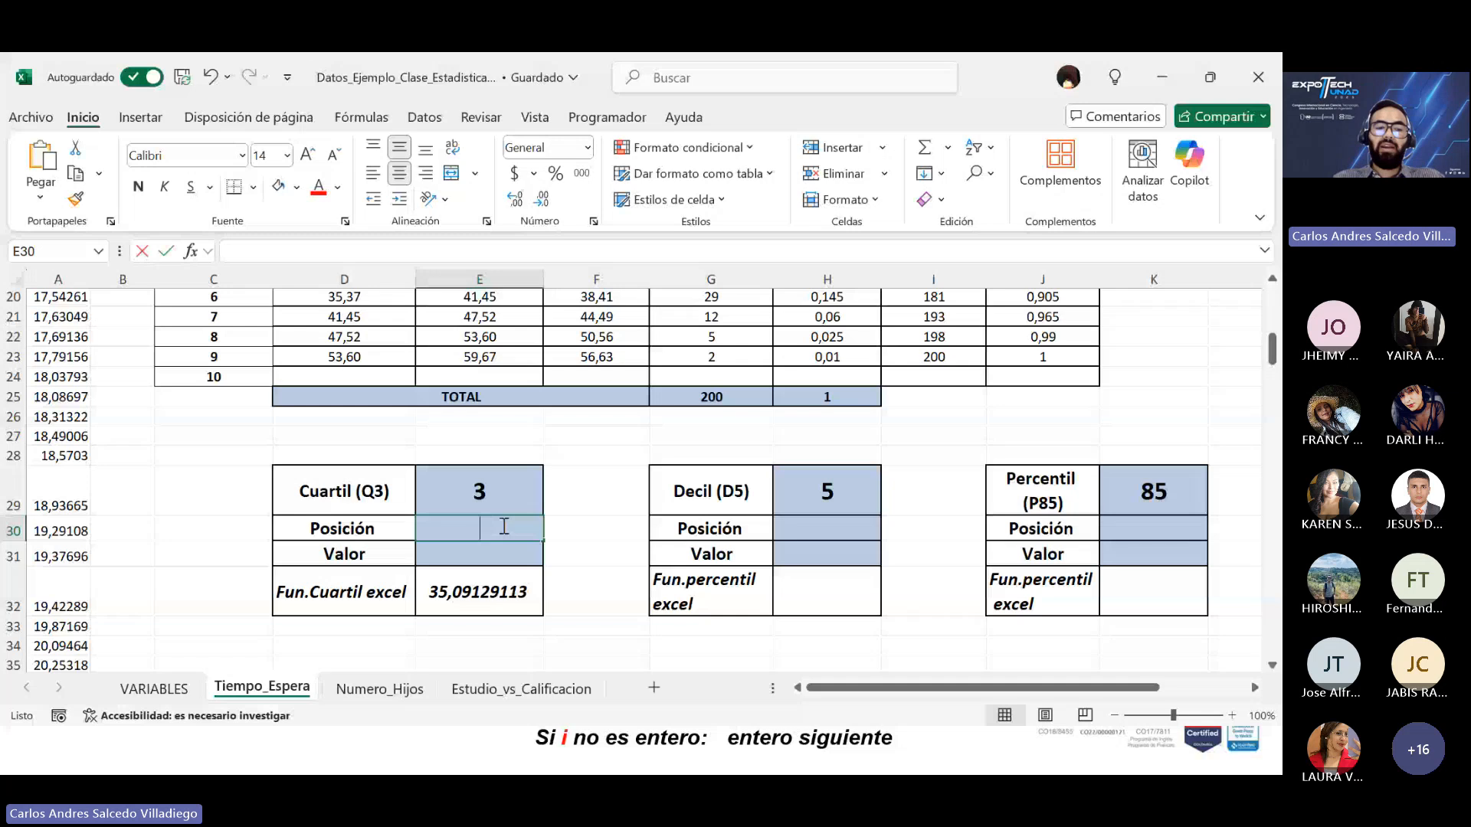
pyautogui.write('=')
pyautogui.press('Up')
pyautogui.write('/')
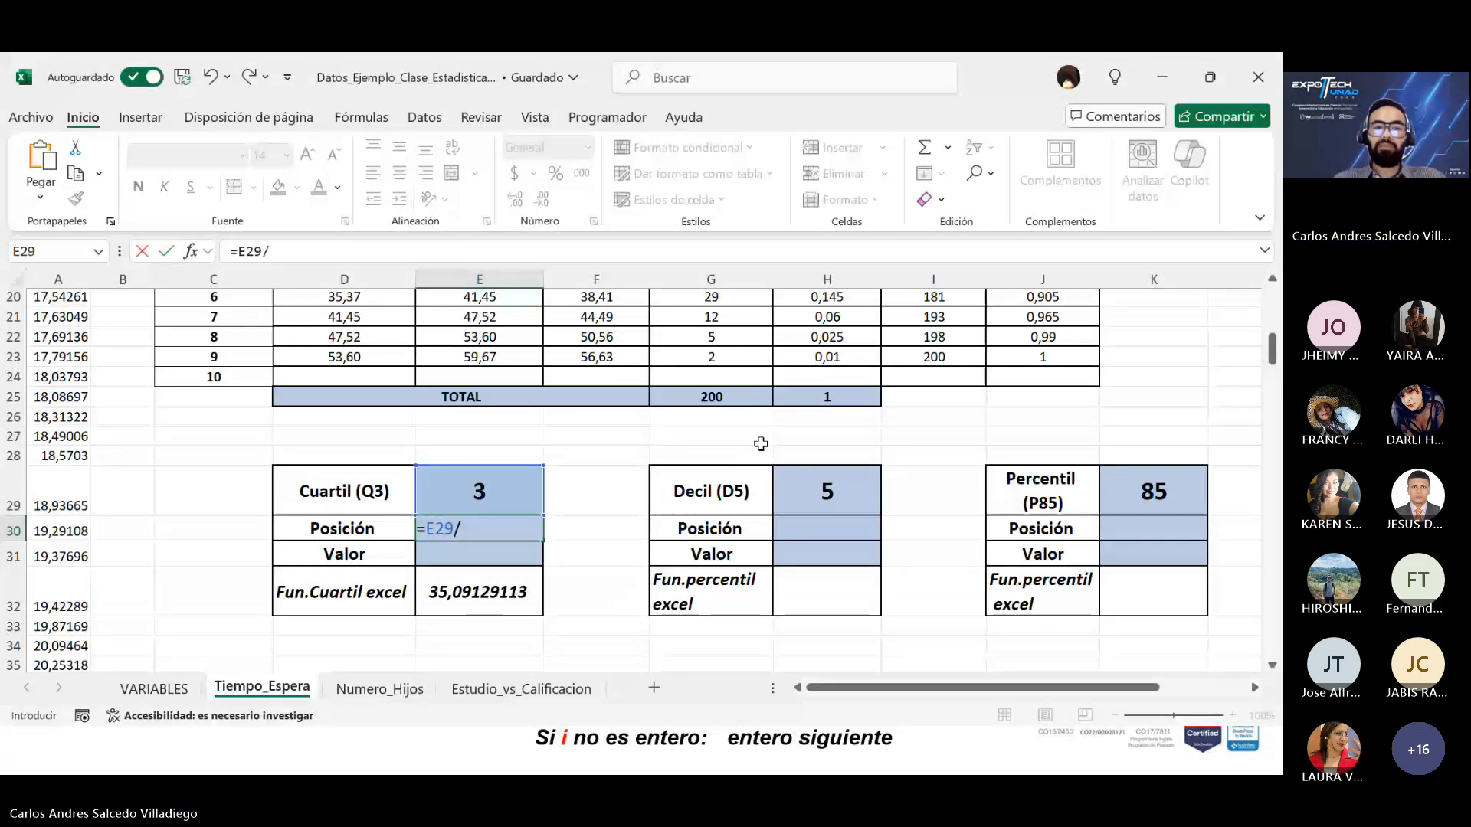
pyautogui.write('4')
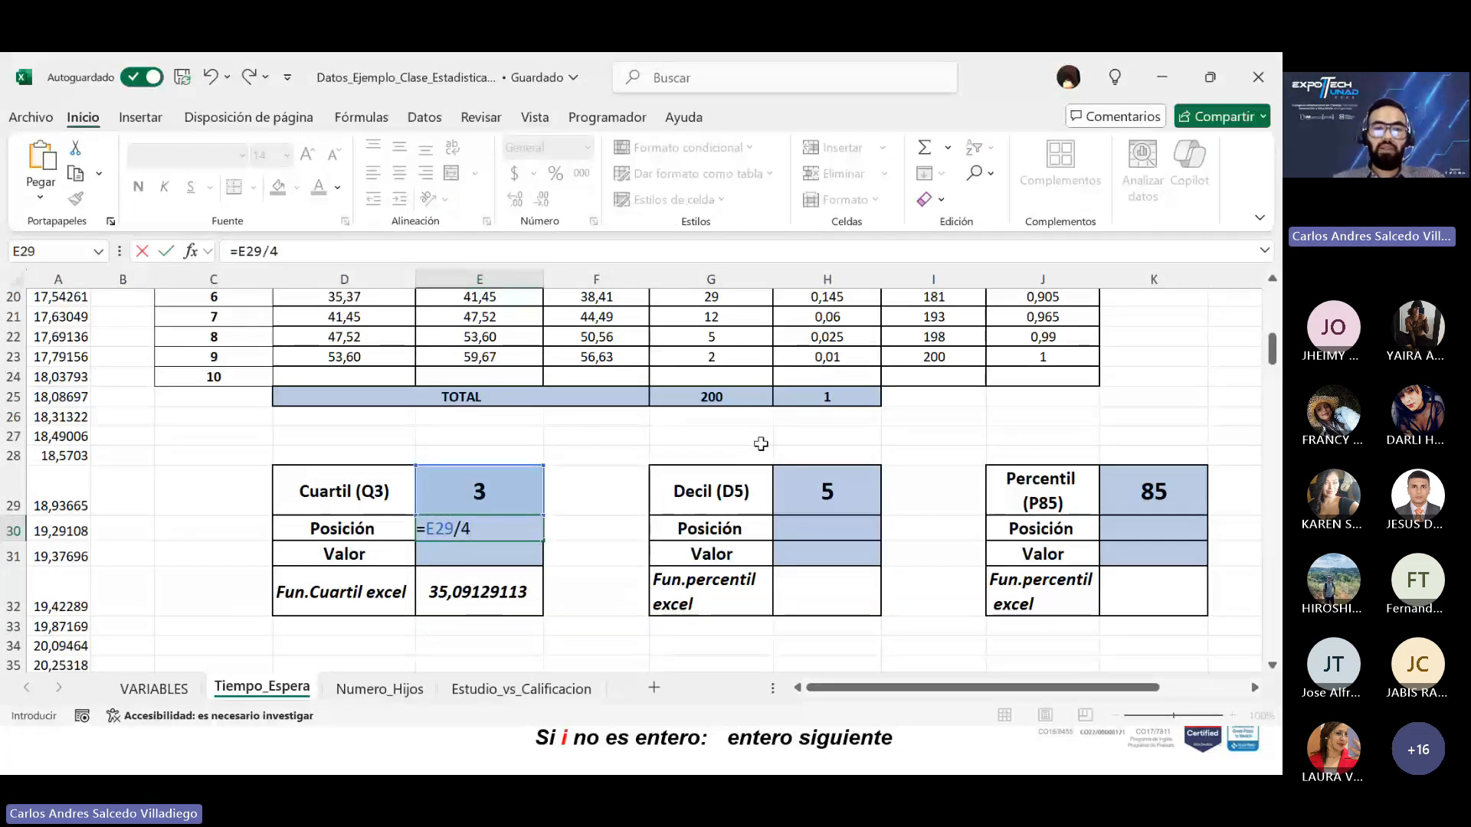
pyautogui.press('Left')
pyautogui.press('Left')
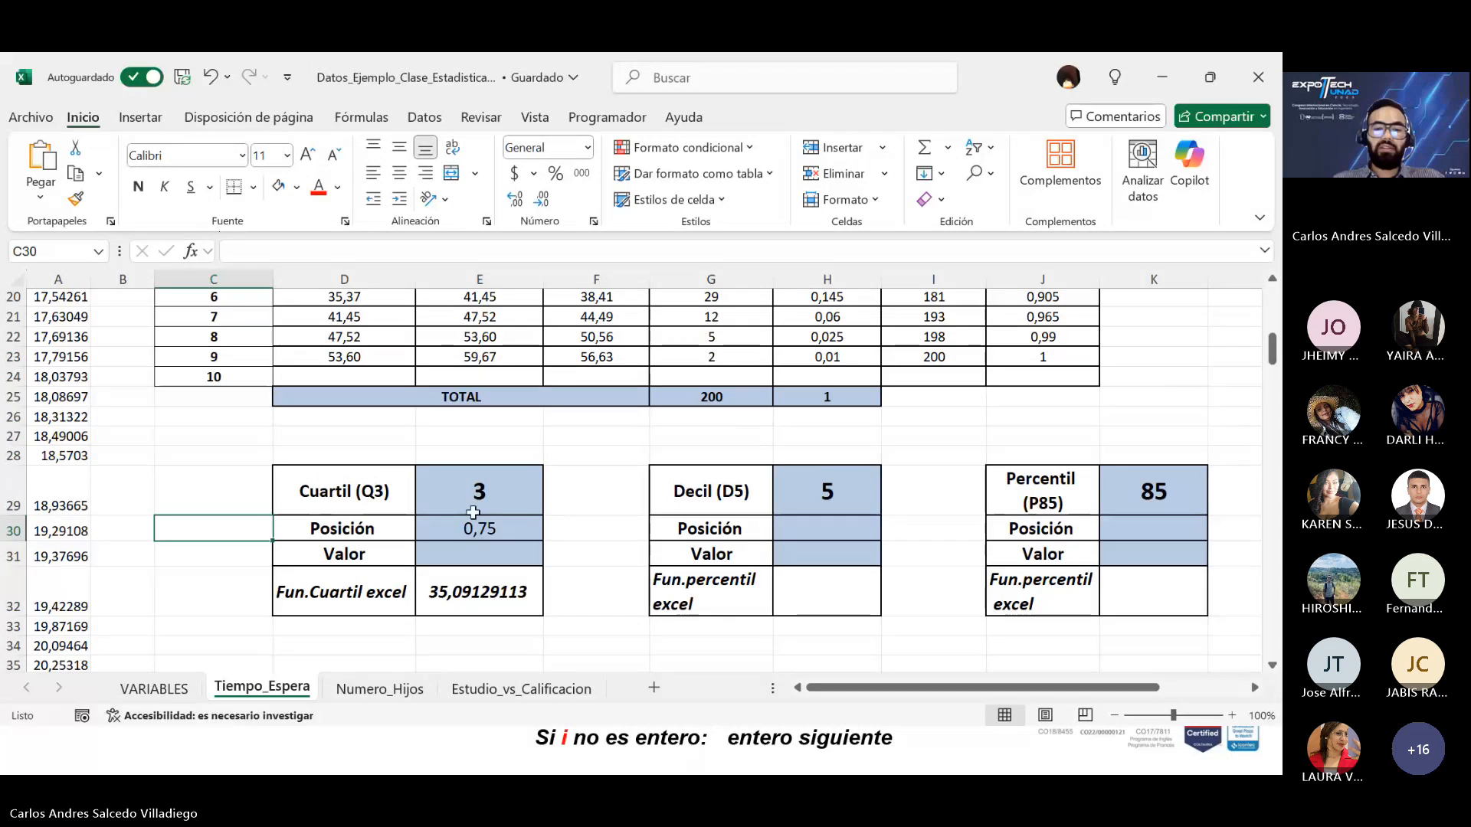
# Step: Extend the quartile position formula in E30 to =(E29/4)*200
pyautogui.doubleClick(482, 535)
pyautogui.doubleClick(482, 534)
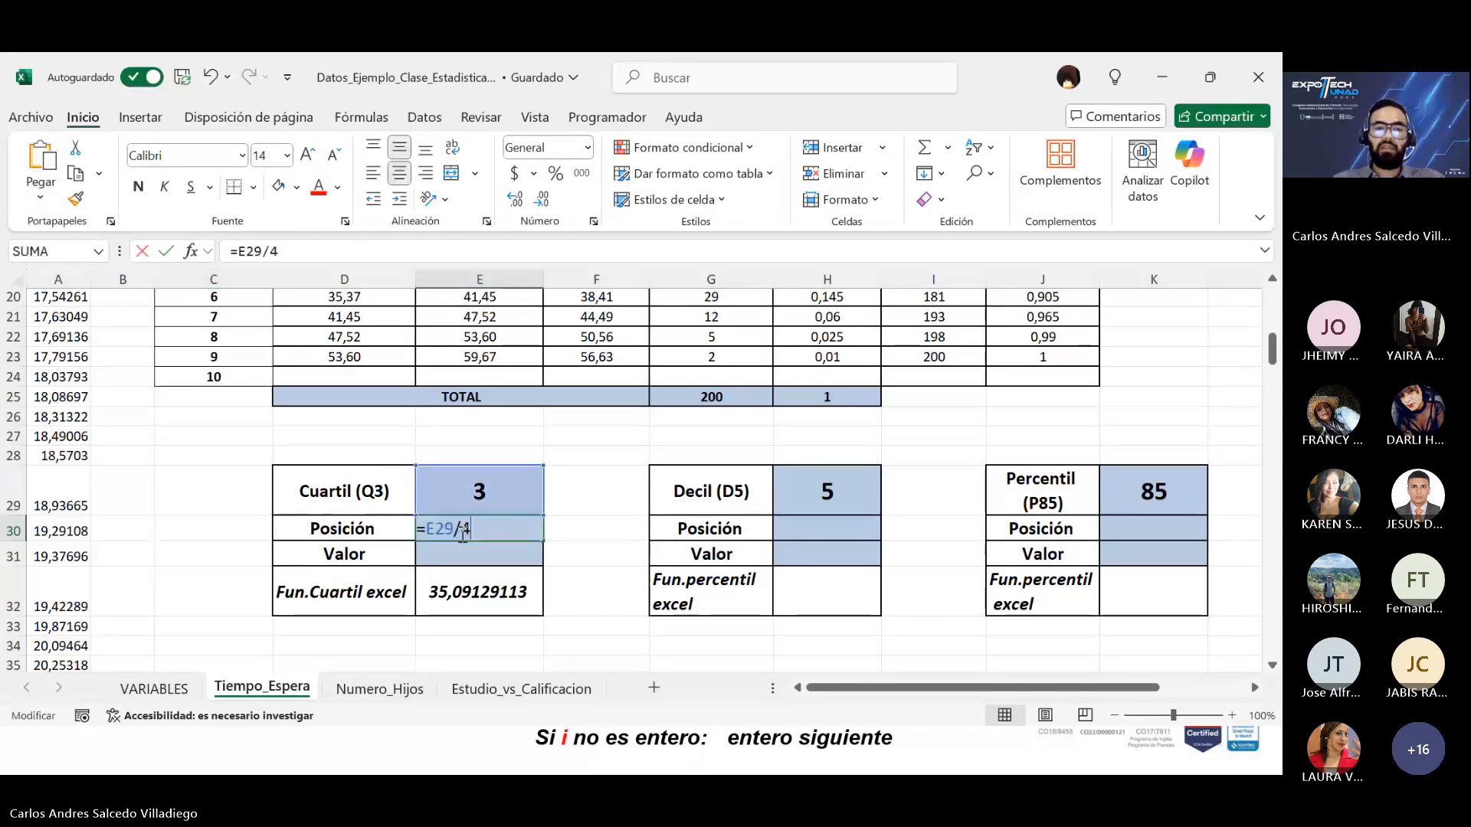
pyautogui.click(425, 534)
pyautogui.write('(E29/4')
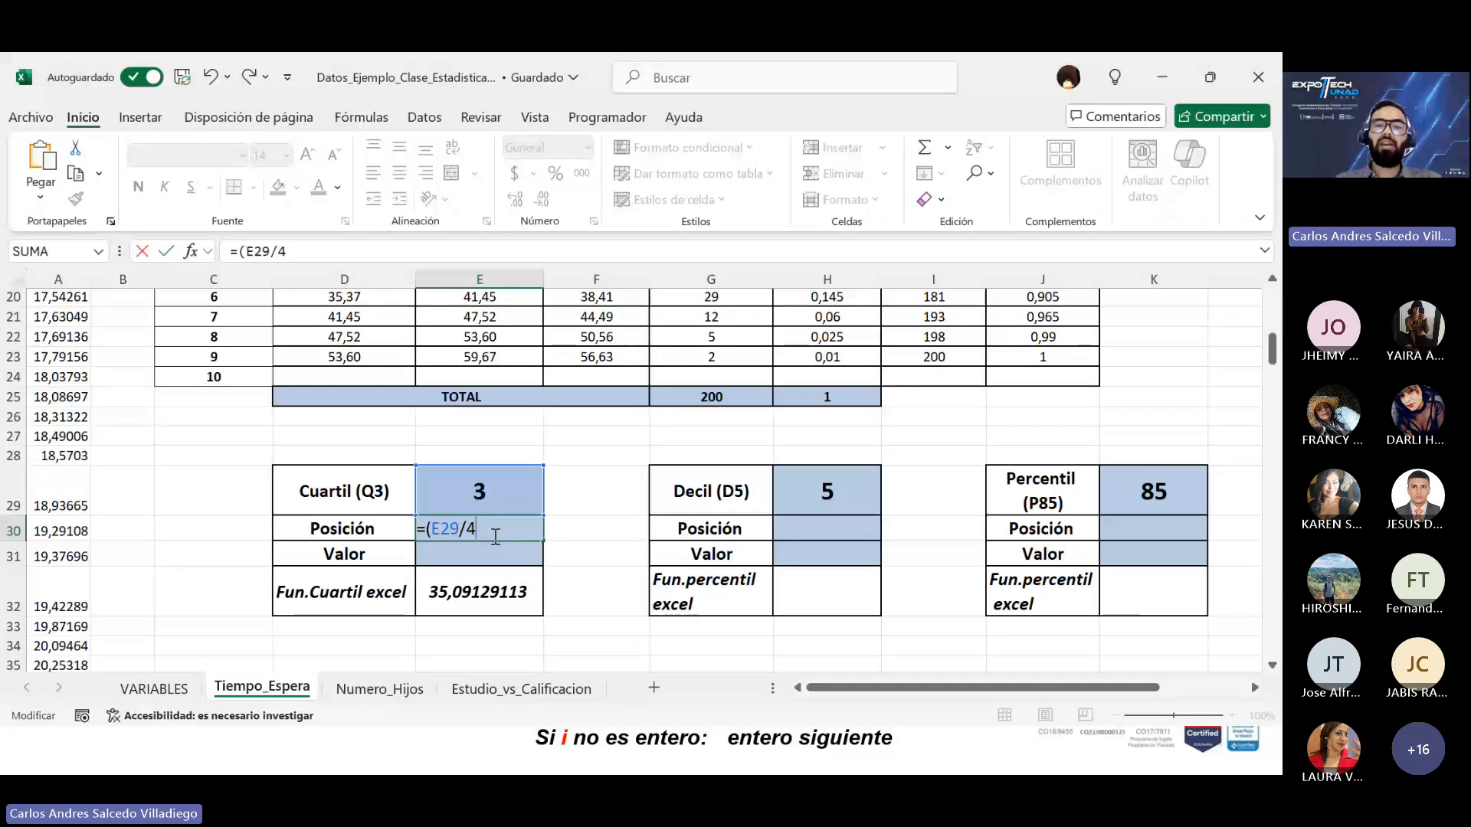
pyautogui.write(')*')
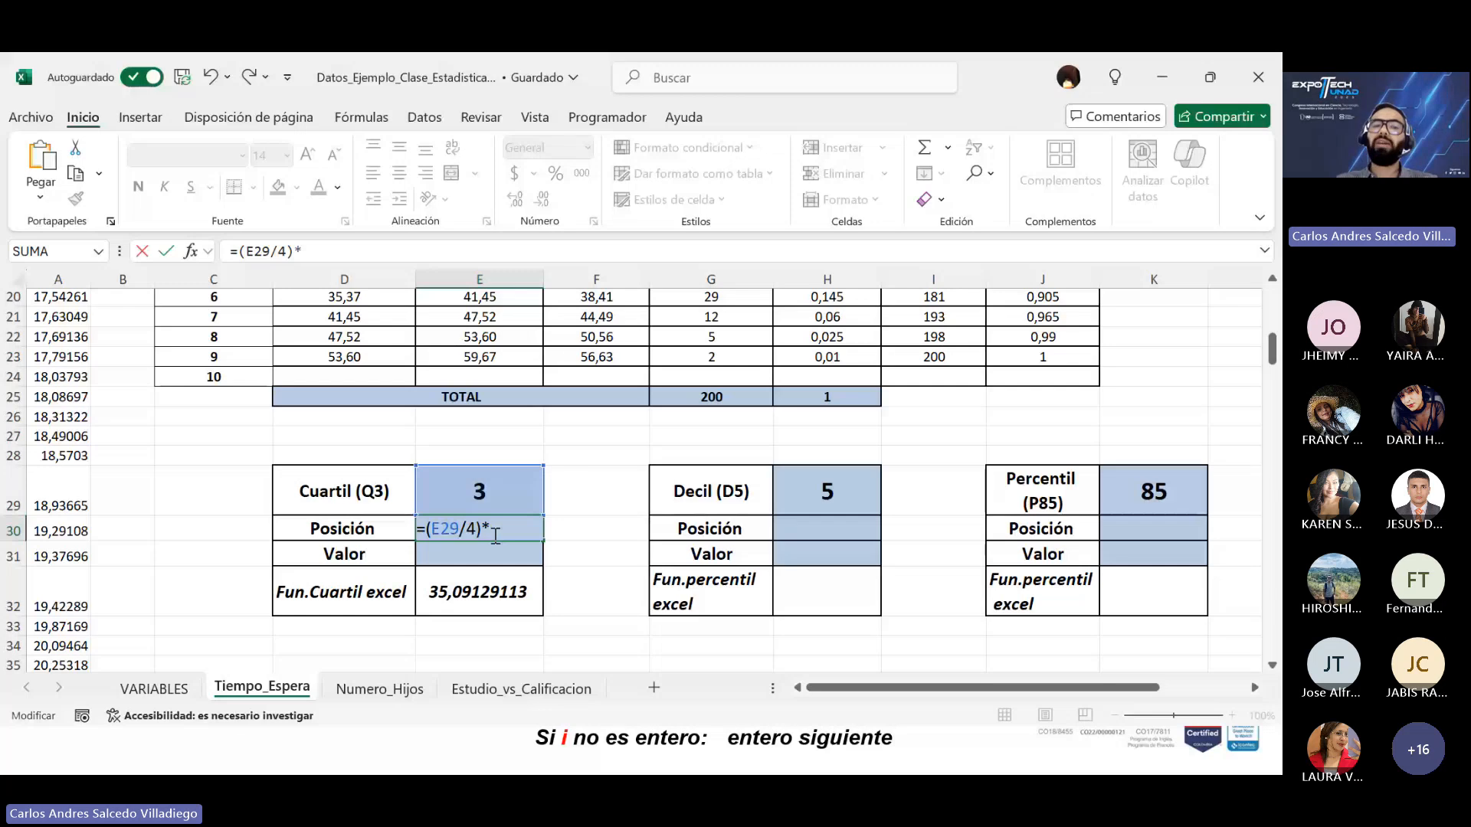
pyautogui.write('200')
pyautogui.press('Return')
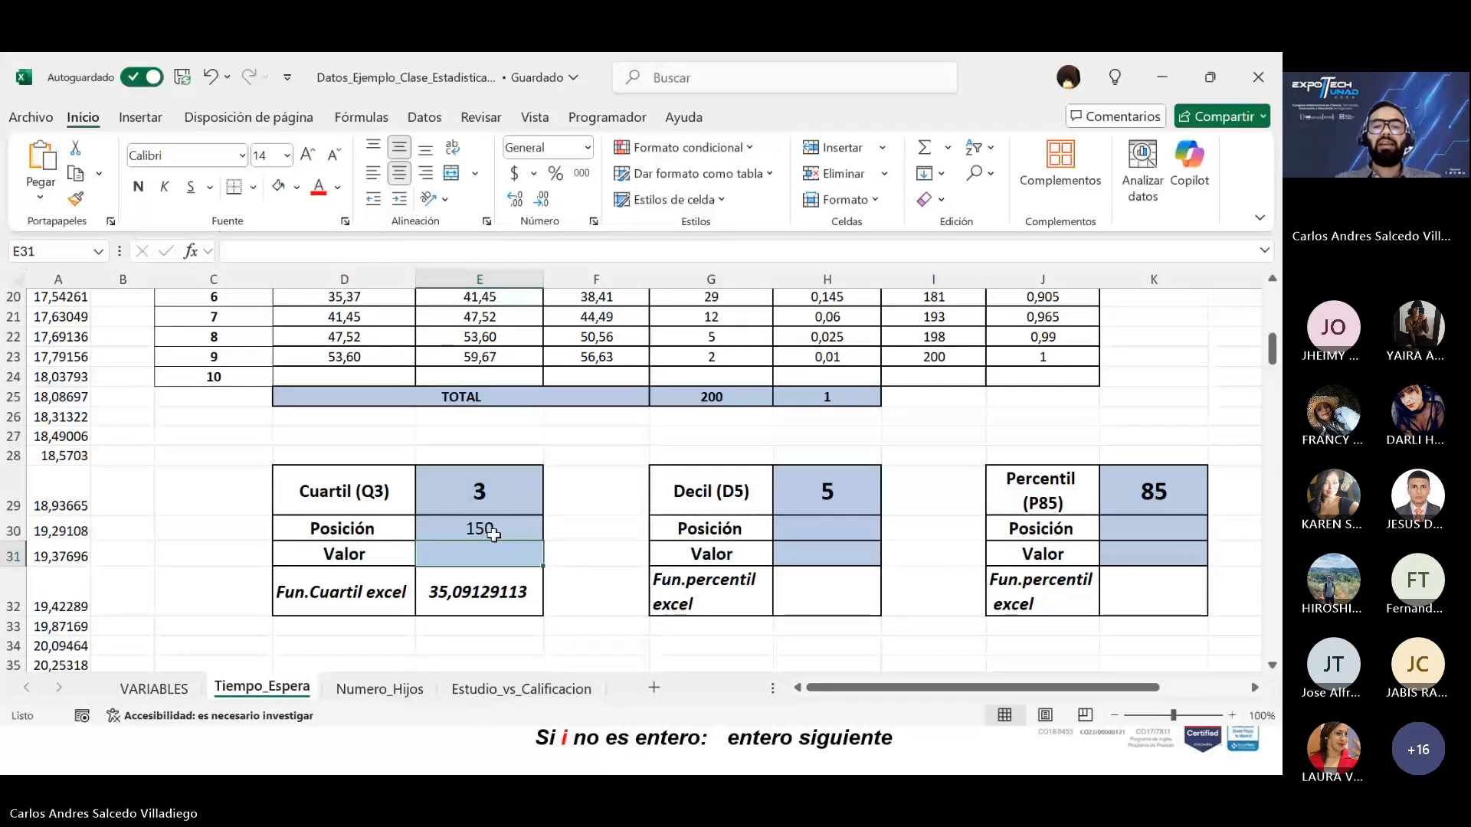
# Step: Check the quartile position in E30 and locate the 150th sorted waiting time, in cell A151
pyautogui.click(519, 521)
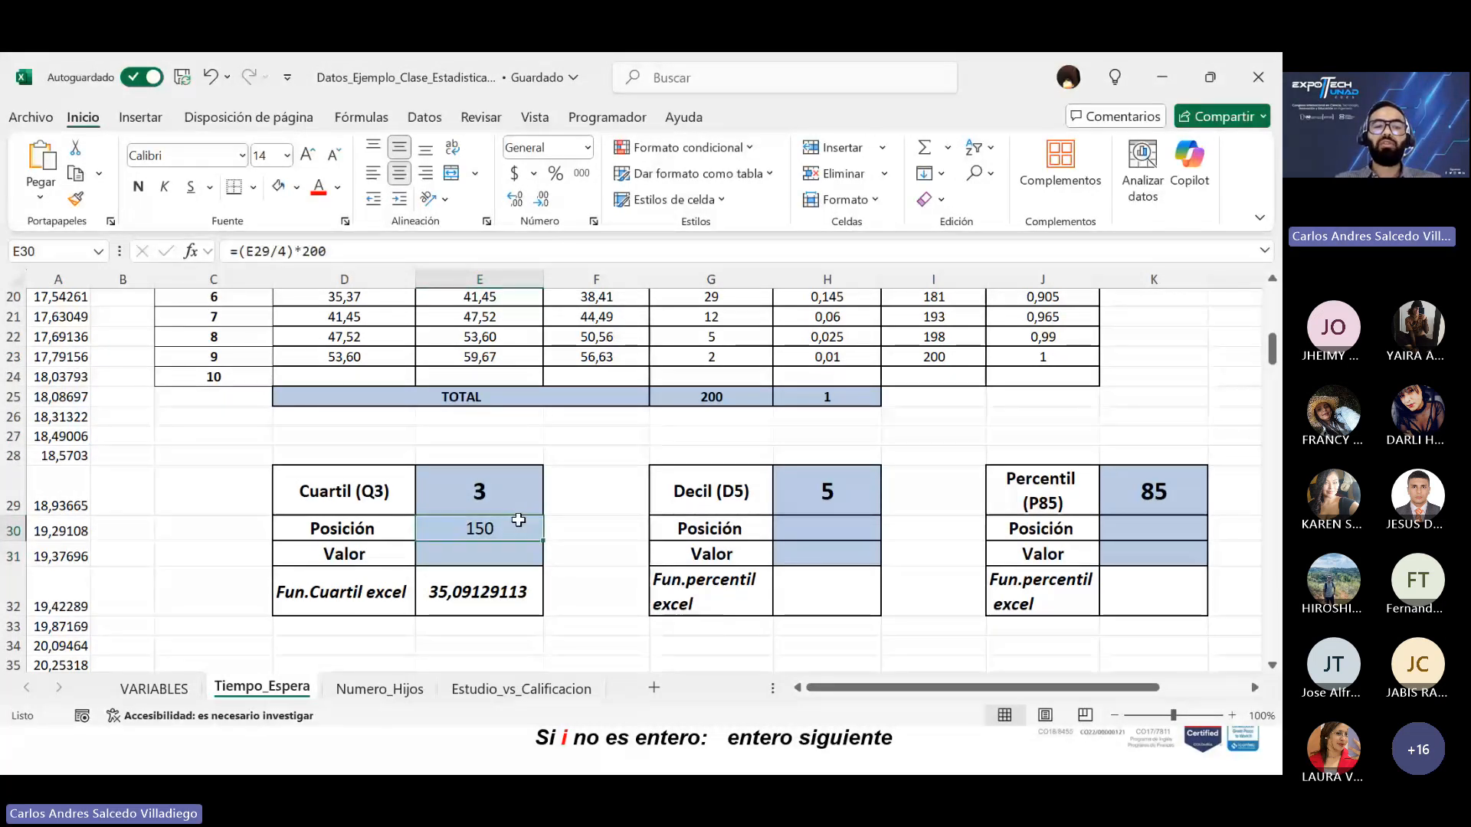
pyautogui.press('Up')
pyautogui.press('Right')
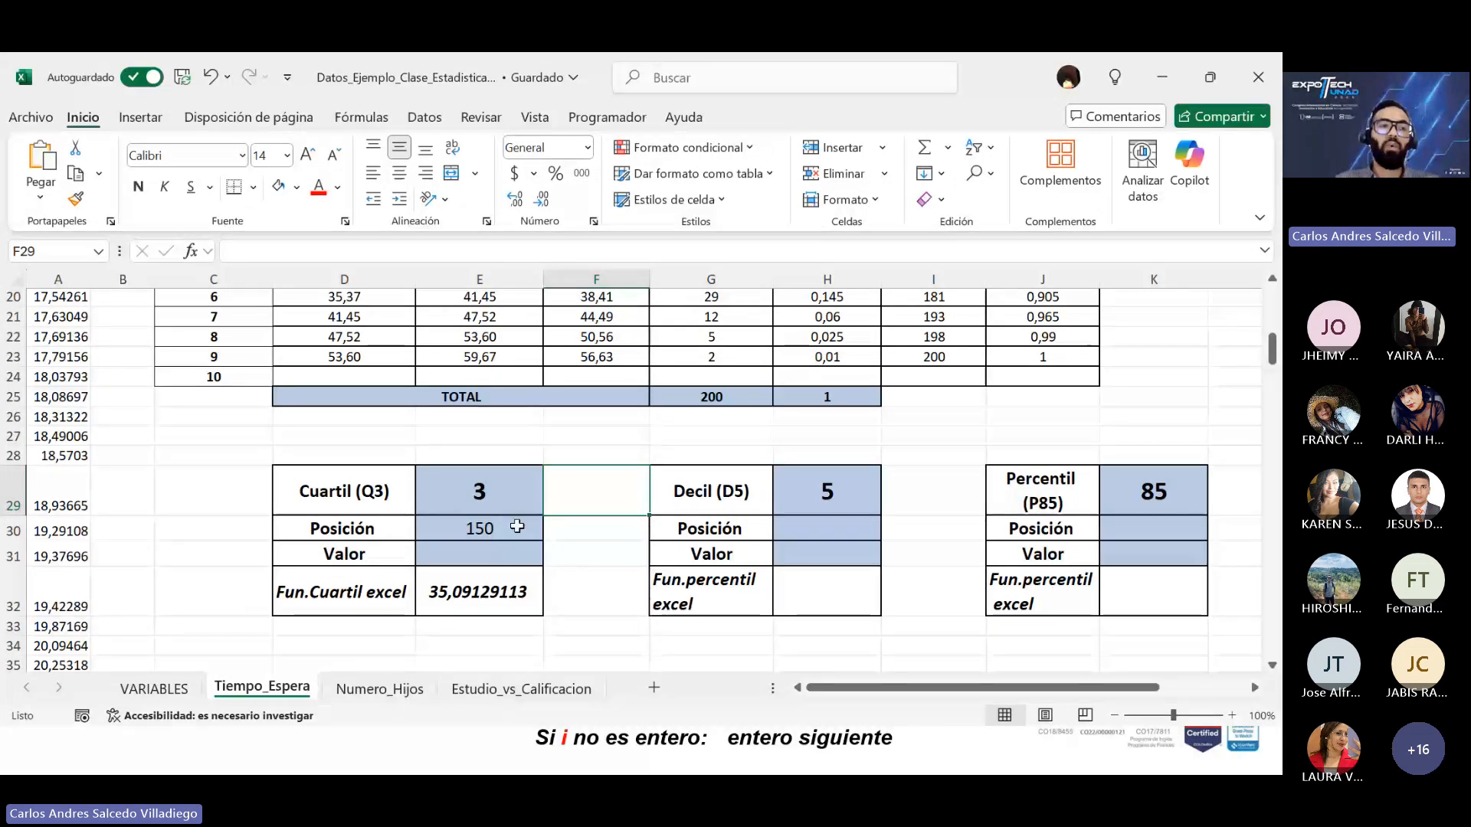
pyautogui.scroll(3, 517, 527)
pyautogui.scroll(5, 54, 381)
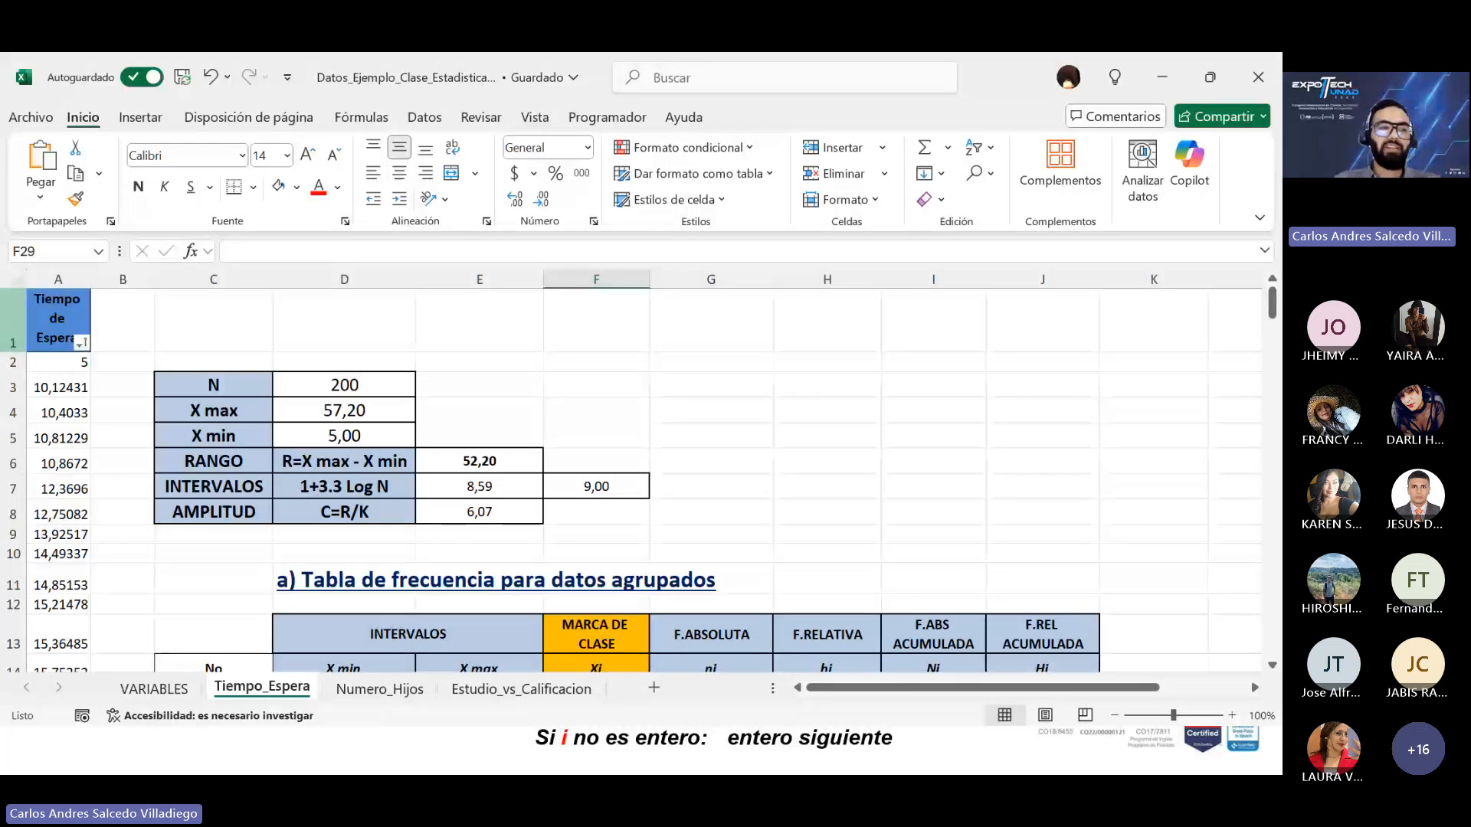
pyautogui.moveTo(1271, 303); pyautogui.dragTo(1191, 576)
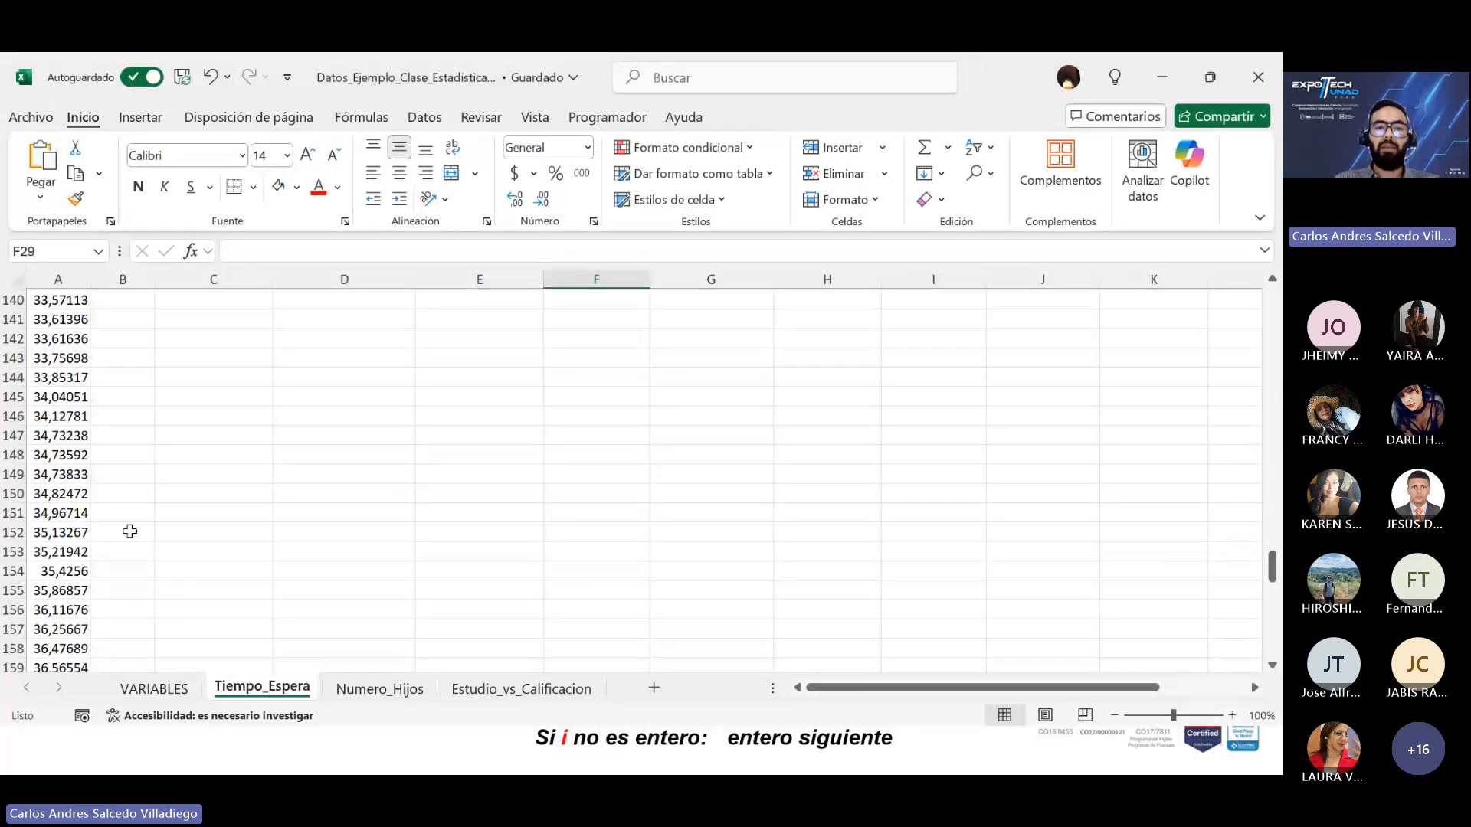
pyautogui.click(71, 518)
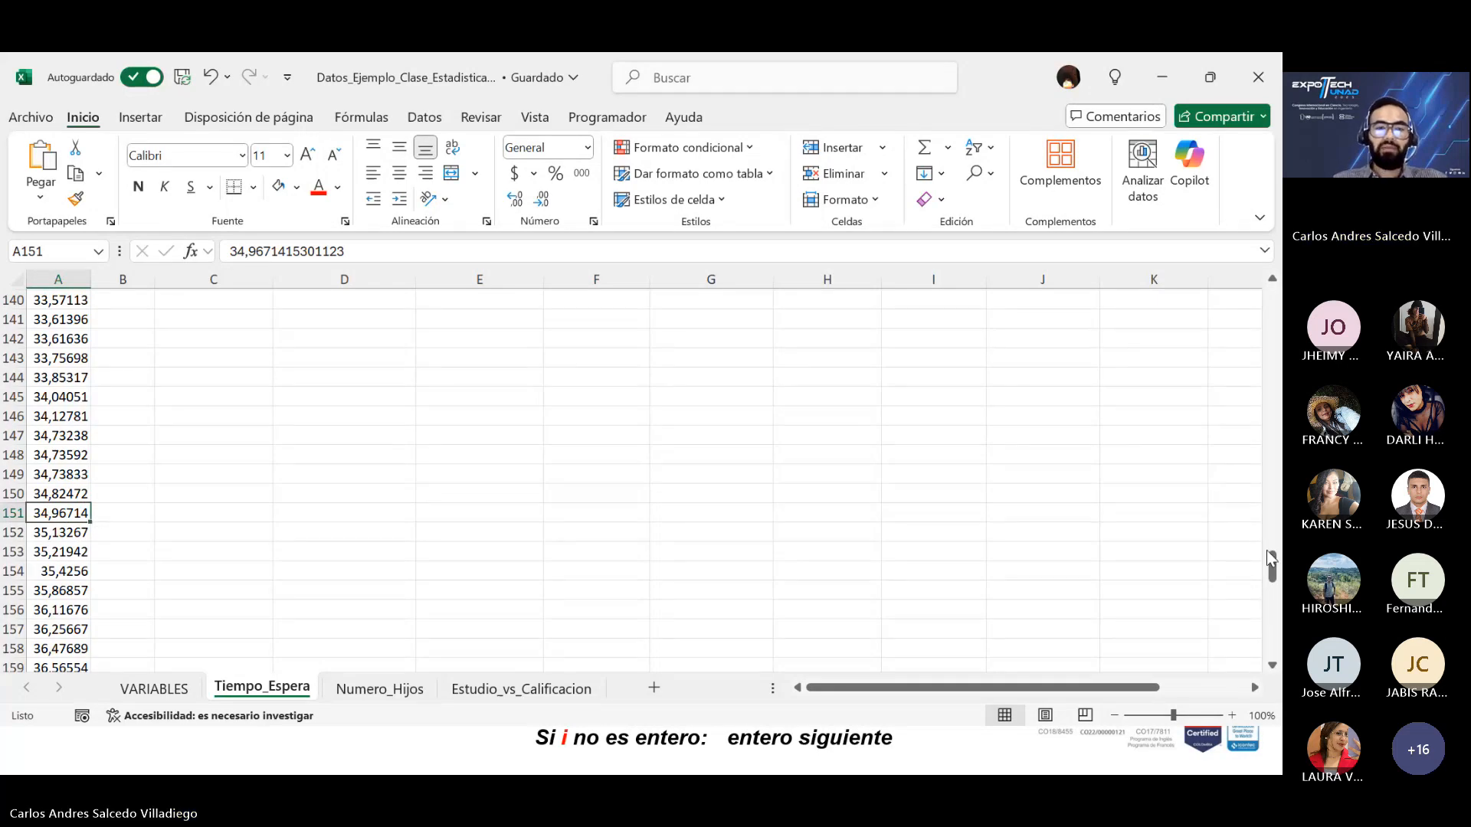
# Step: Calculate the Cuartil (Q3) Valor in E31 with PROMEDIO over the waiting times in A151:A152
pyautogui.moveTo(1266, 550); pyautogui.dragTo(1237, 357)
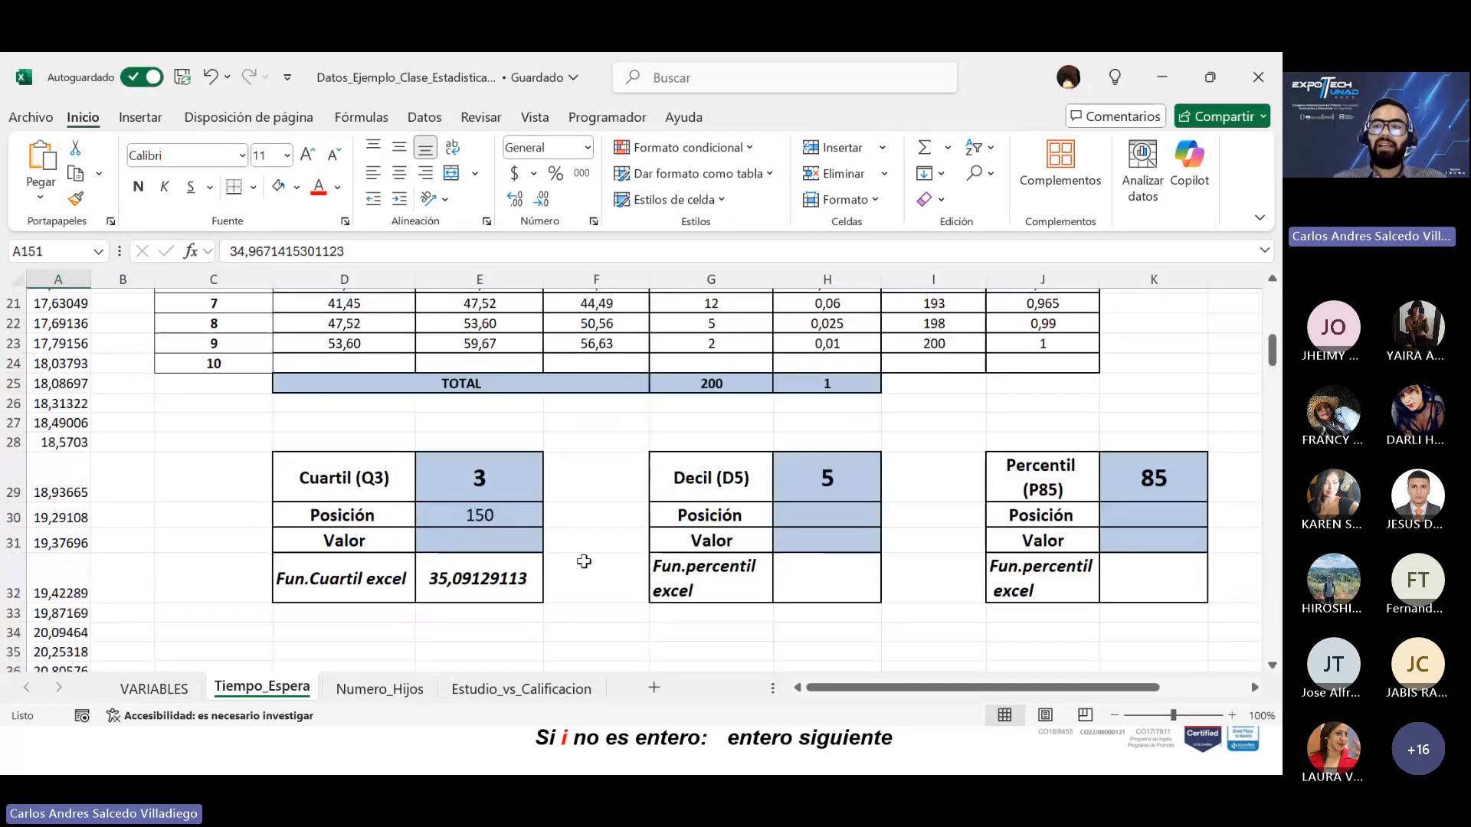
pyautogui.click(475, 543)
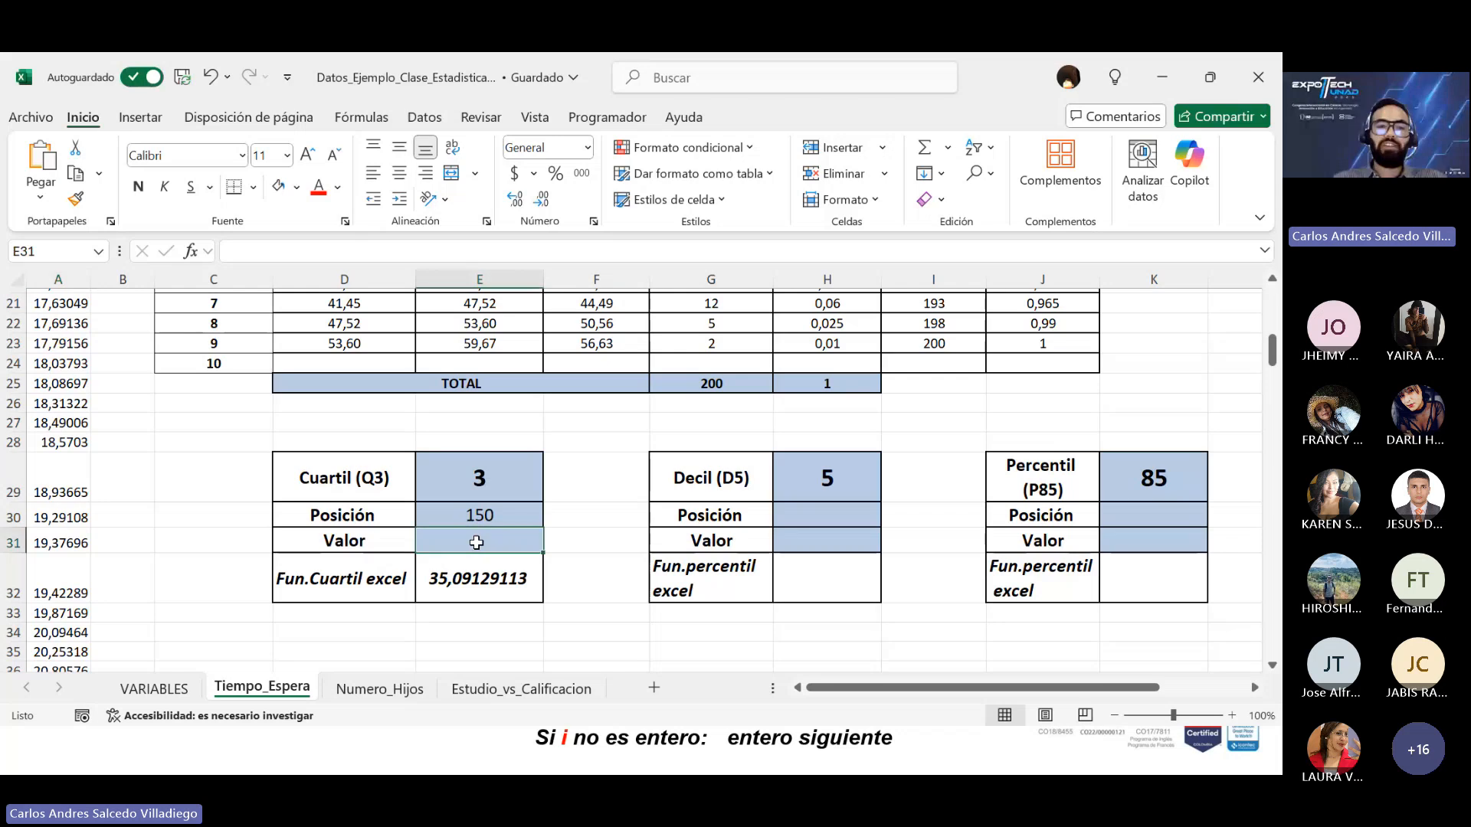
pyautogui.write('=')
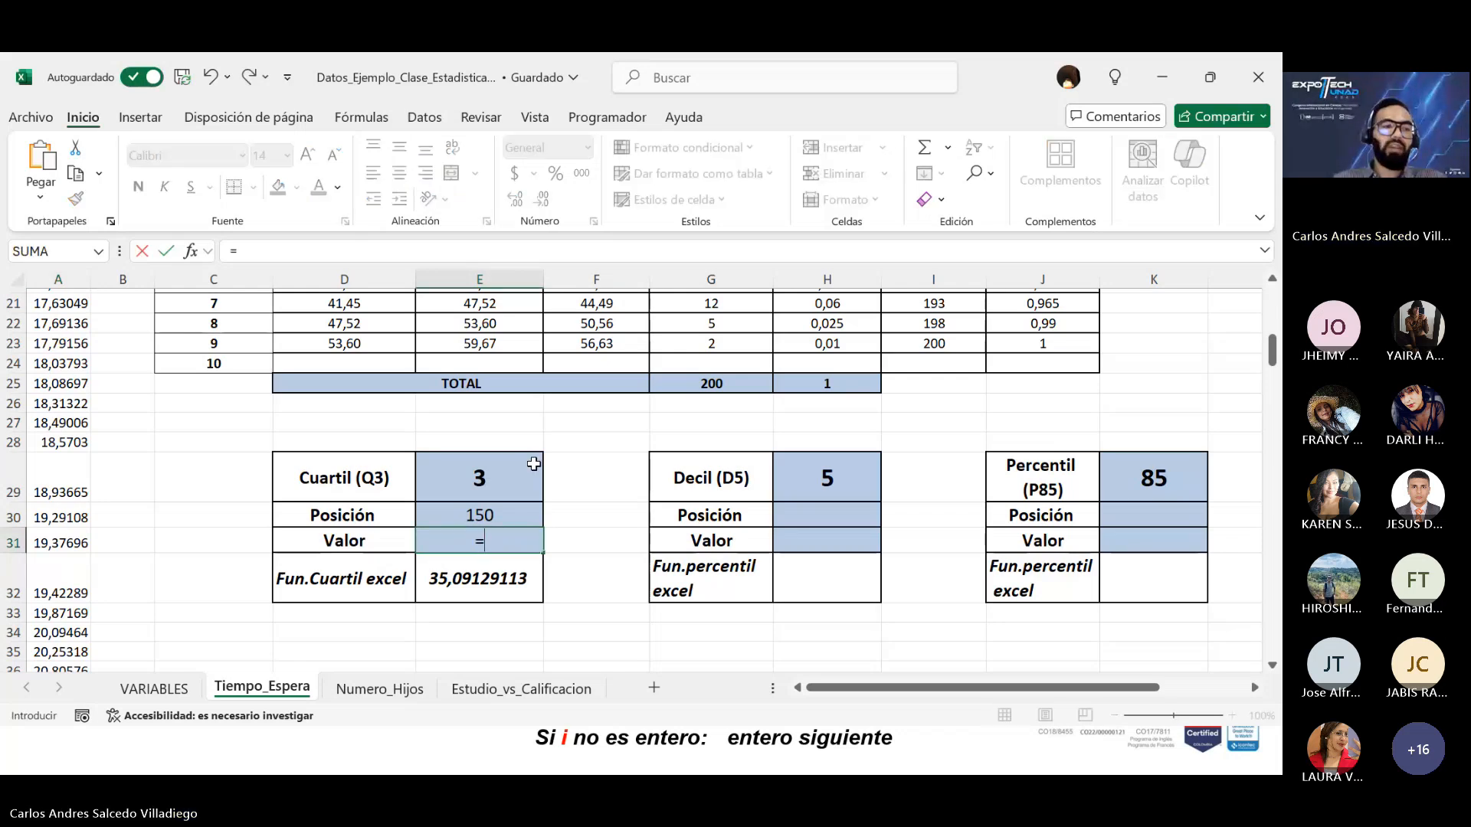
pyautogui.write('prom')
pyautogui.press('Tab')
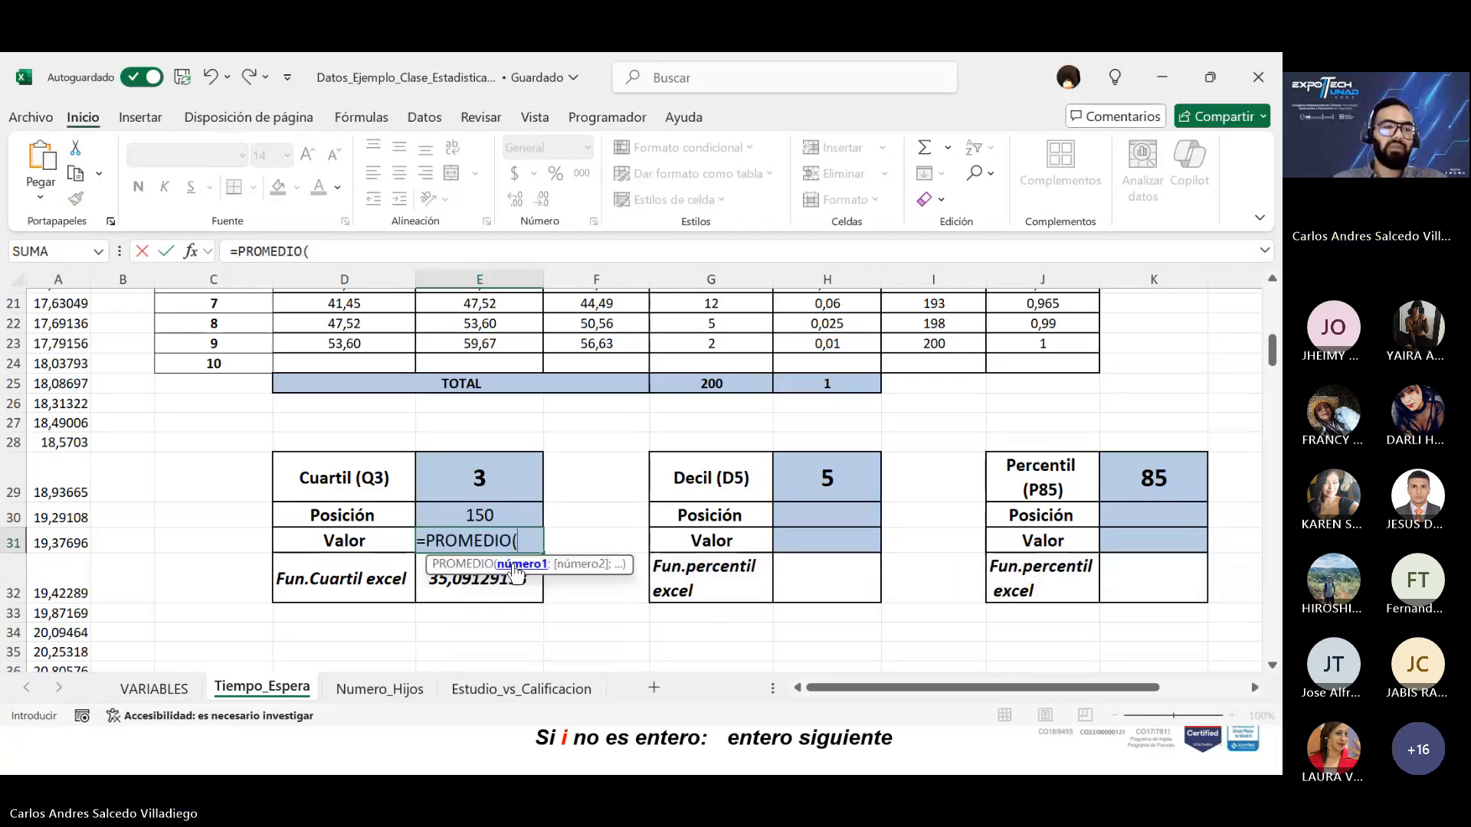
pyautogui.moveTo(1275, 364); pyautogui.dragTo(1274, 580)
pyautogui.moveTo(49, 509); pyautogui.dragTo(50, 522)
pyautogui.press('Return')
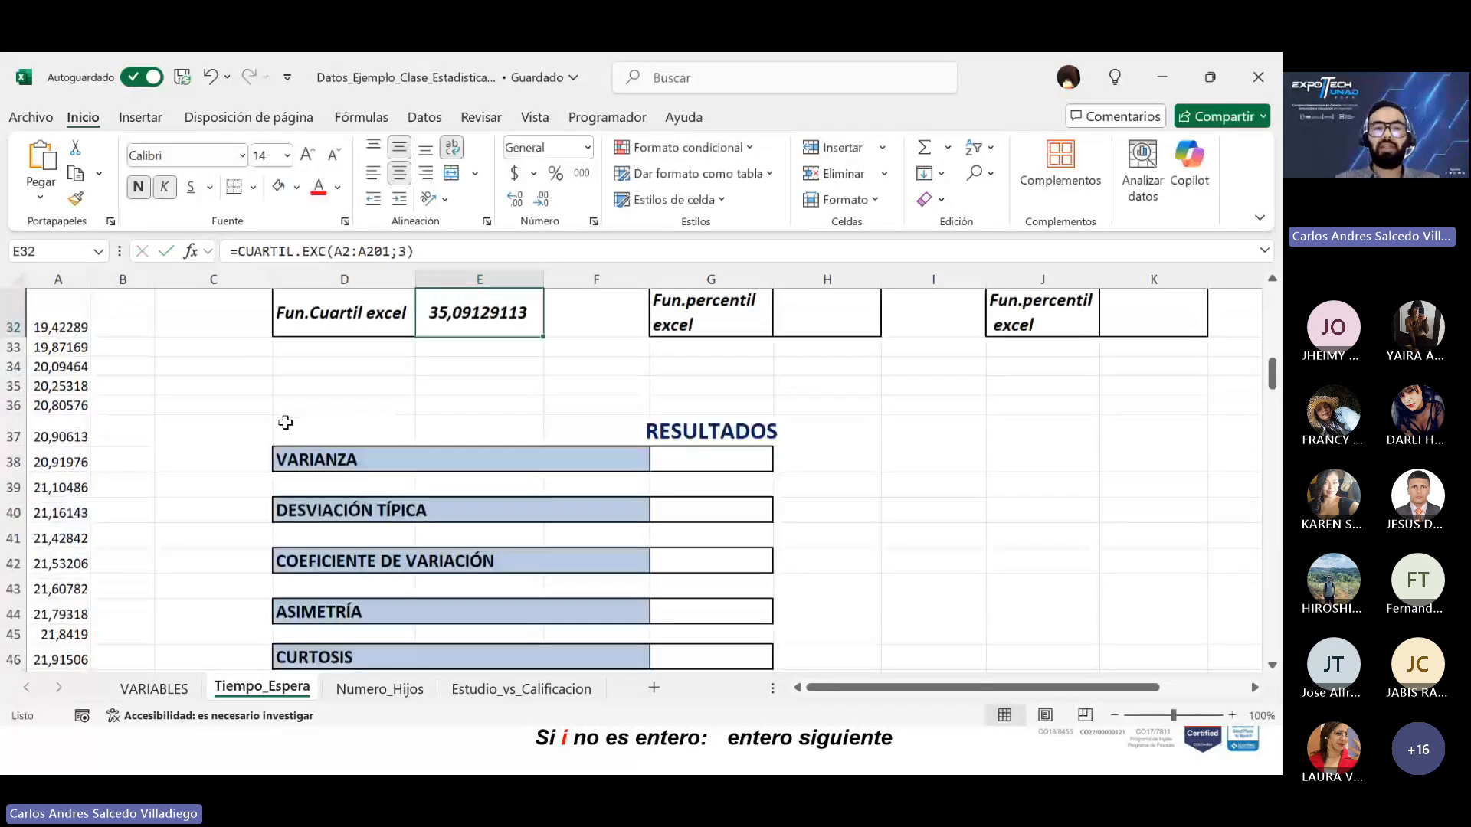
# Step: Compare the third quartile calculated in E31 with the CUARTIL.EXC function result in E32
pyautogui.scroll(1, 375, 406)
pyautogui.scroll(1, 375, 405)
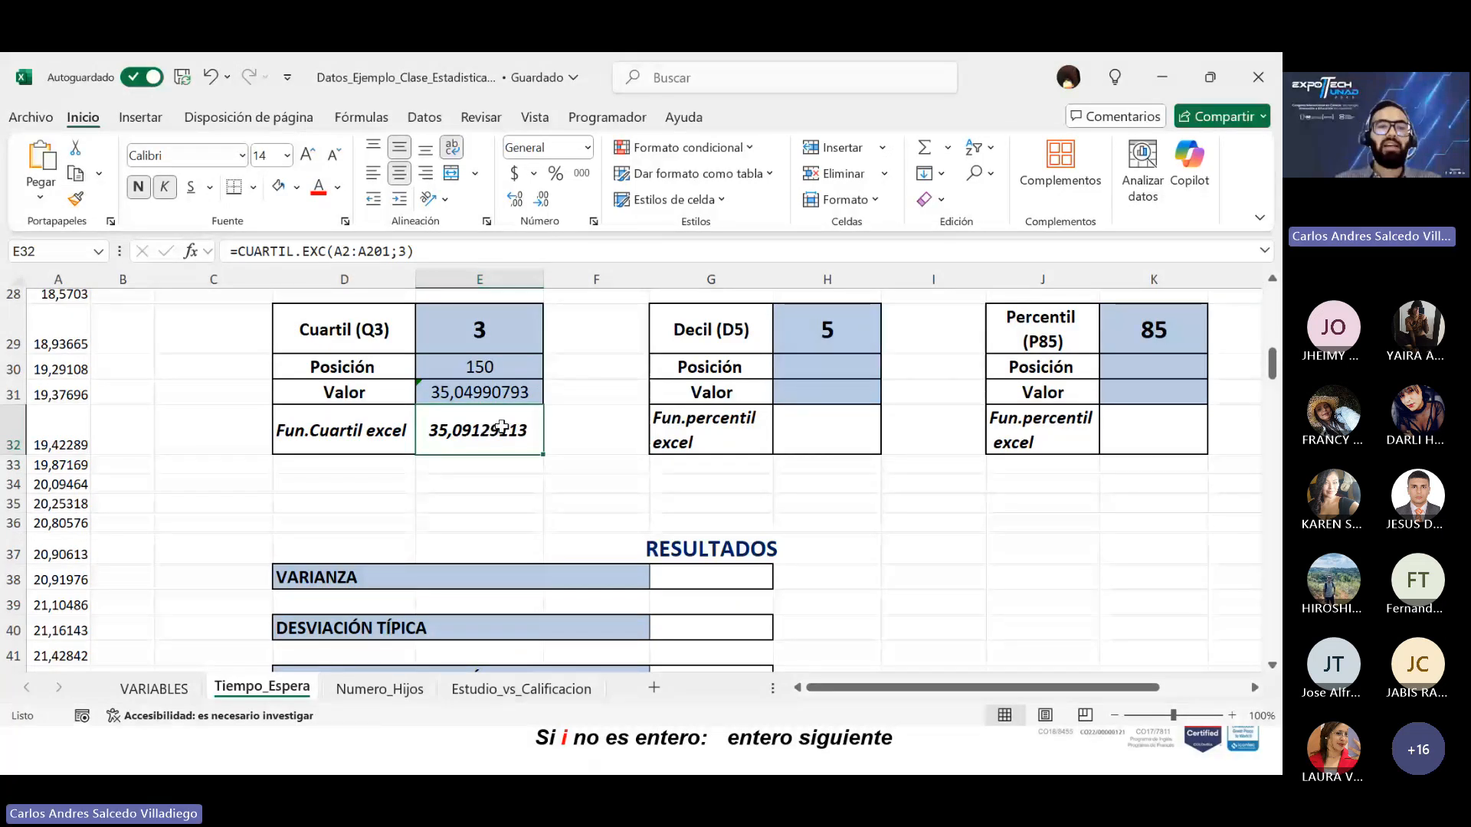
pyautogui.moveTo(497, 420); pyautogui.dragTo(494, 394)
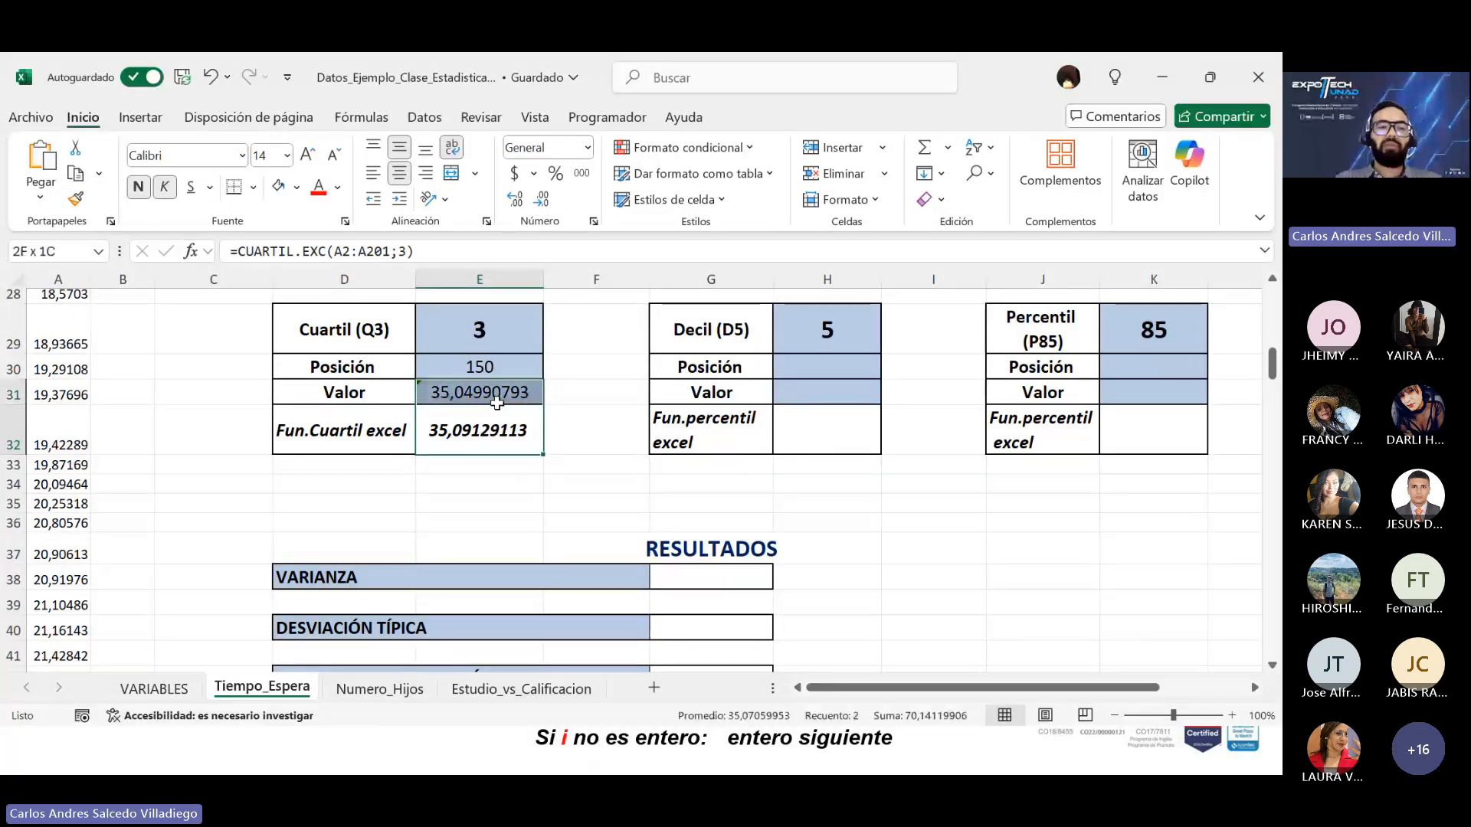
pyautogui.press('Right')
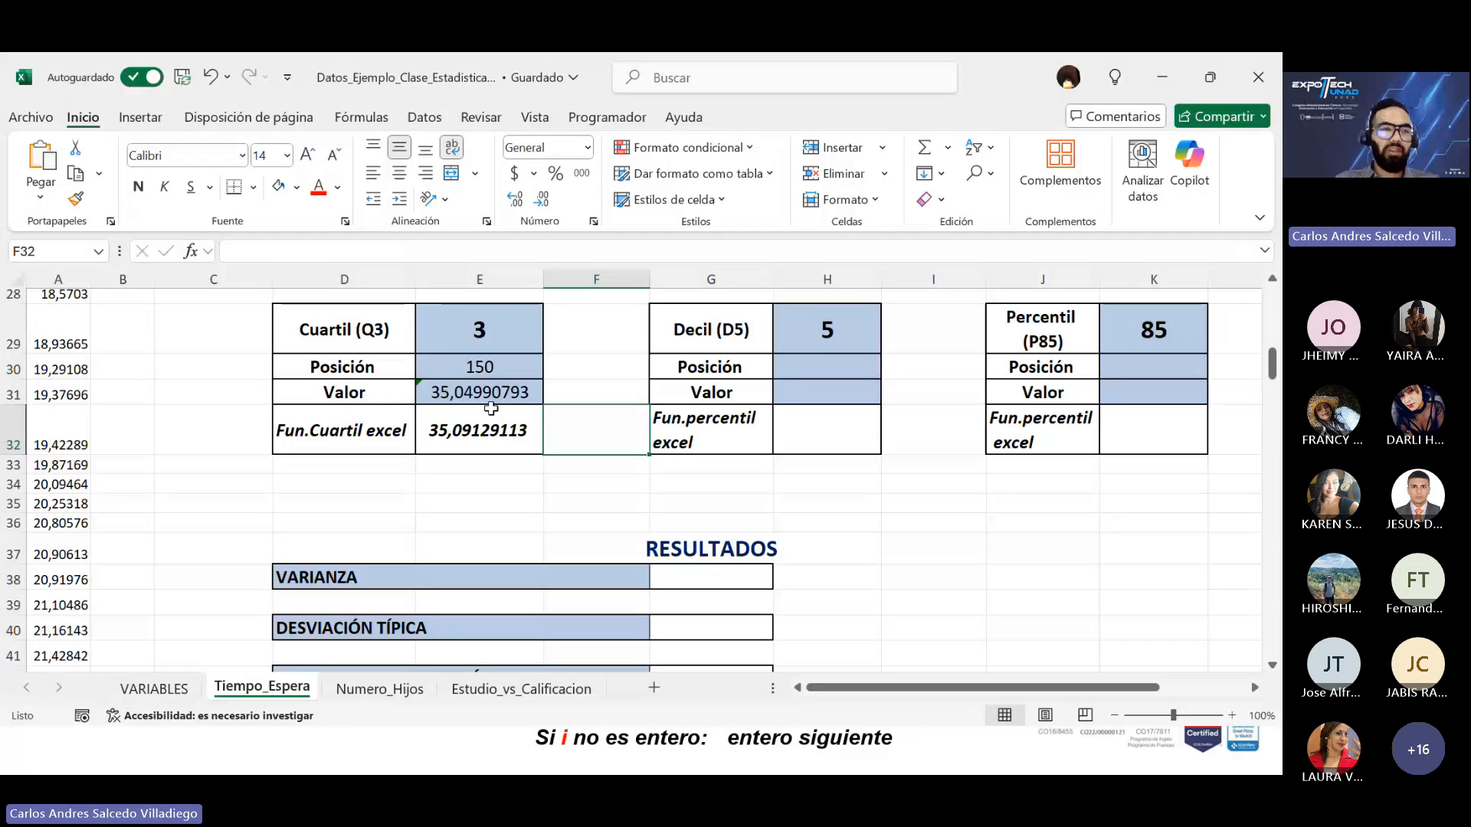
pyautogui.click(593, 391)
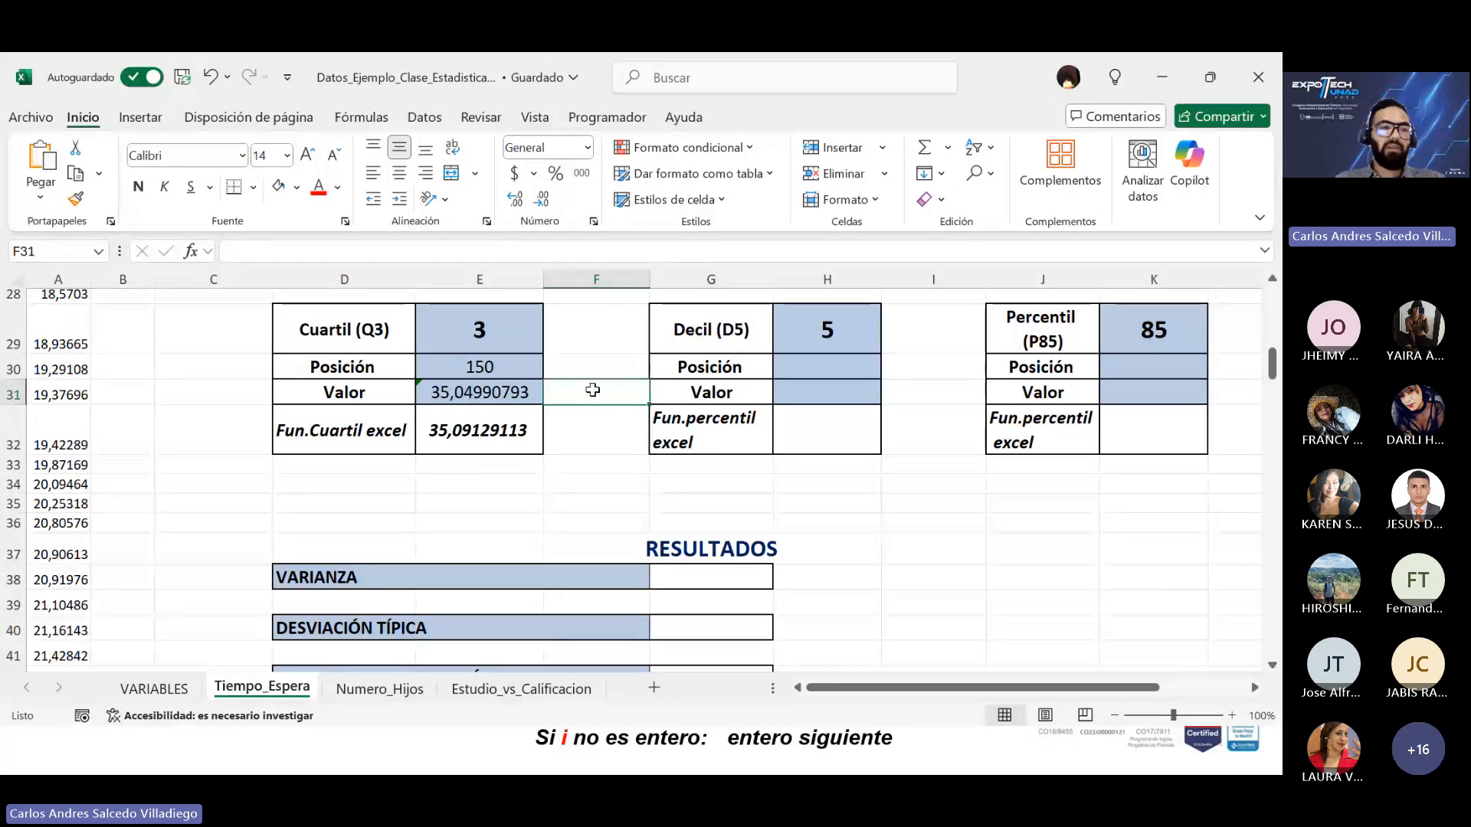
# Step: Number the sorted waiting times from 1 to 200 in B2:B201, filling the series down from 1, 2 and 3
pyautogui.scroll(3, 536, 406)
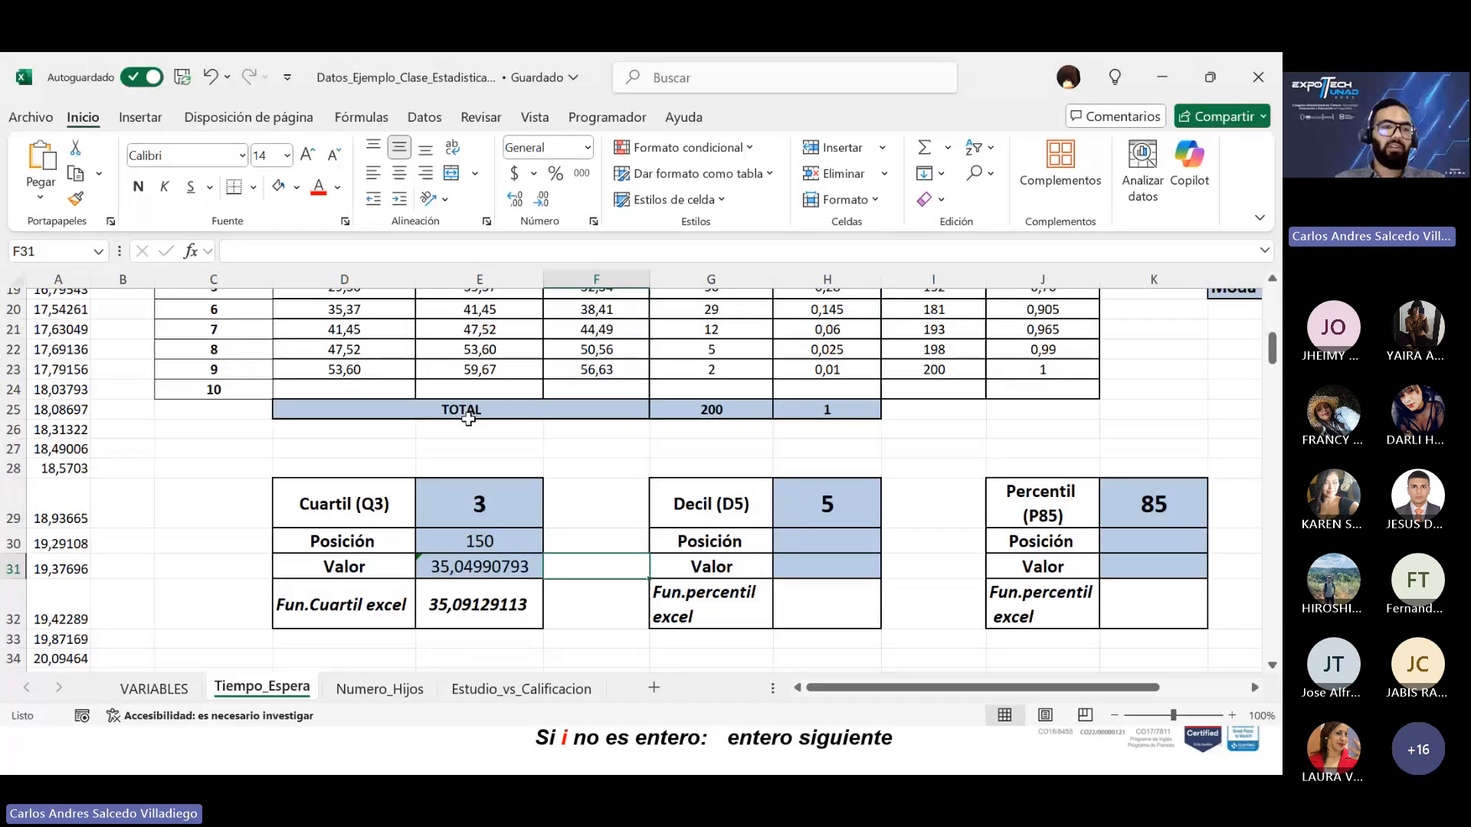
pyautogui.scroll(-1, 493, 414)
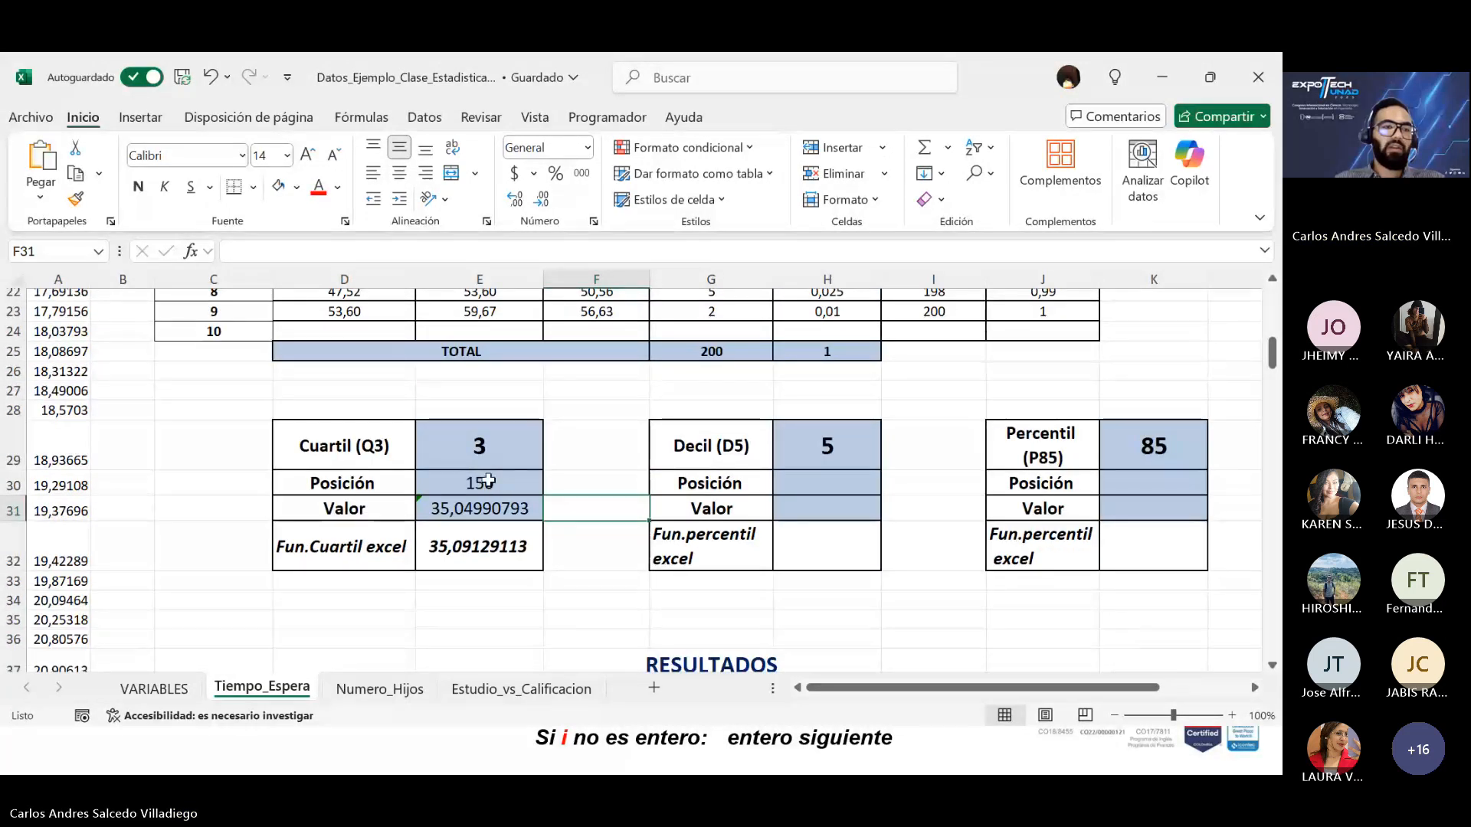
pyautogui.scroll(2, 113, 454)
pyautogui.scroll(6, 113, 454)
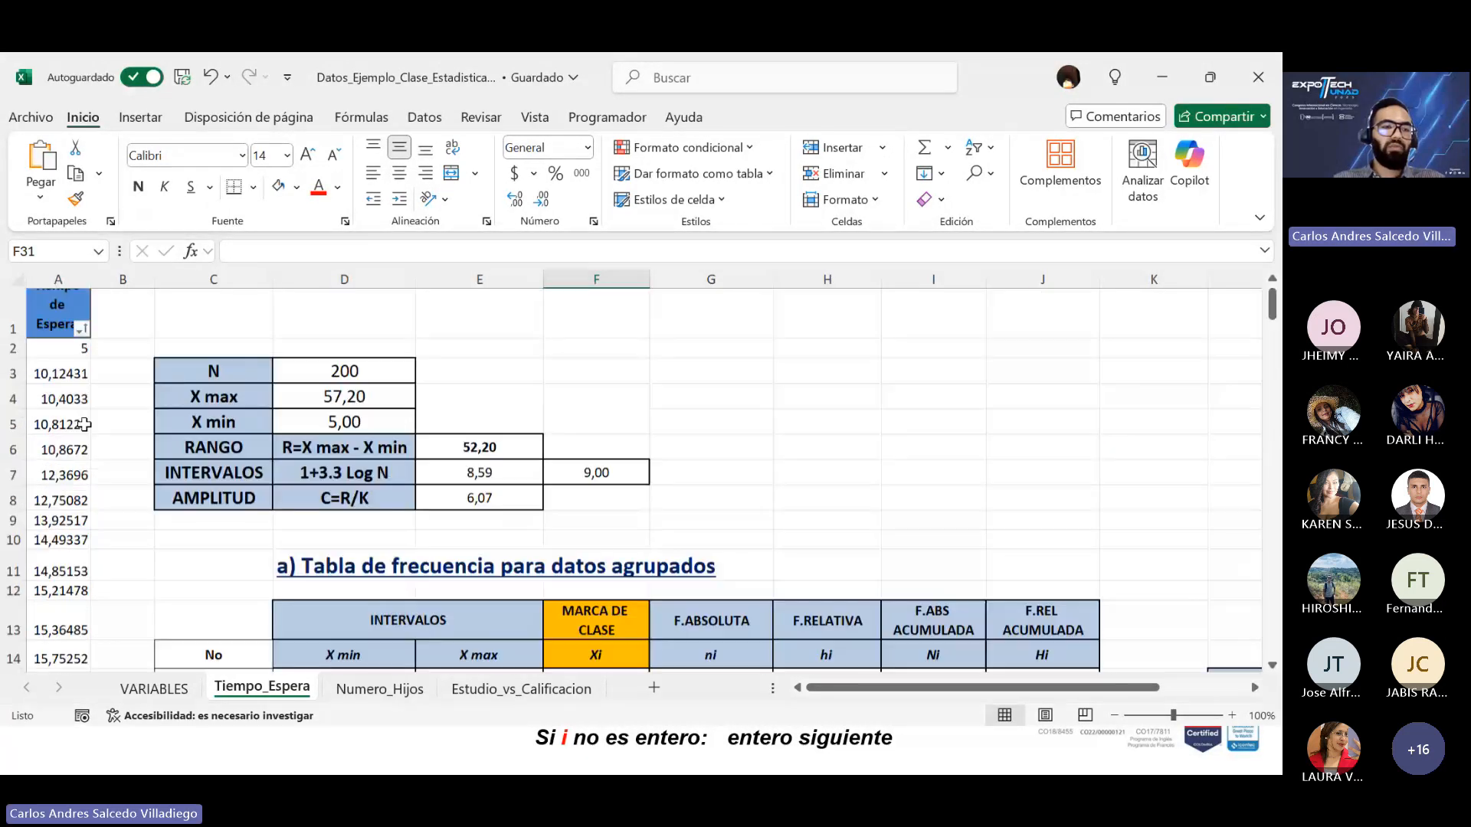
pyautogui.click(121, 363)
pyautogui.write('1')
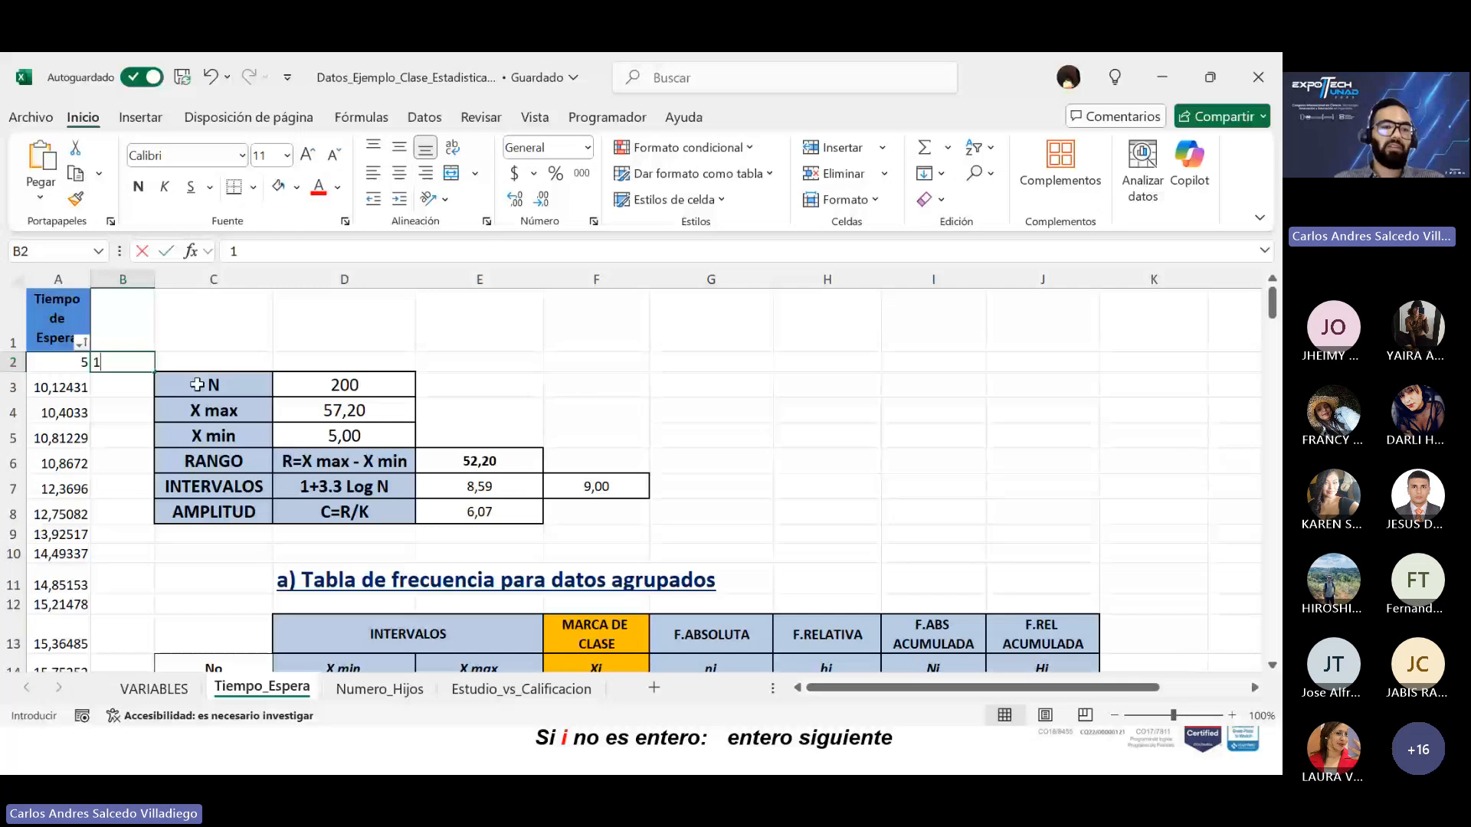
pyautogui.doubleClick(131, 389)
pyautogui.write('2')
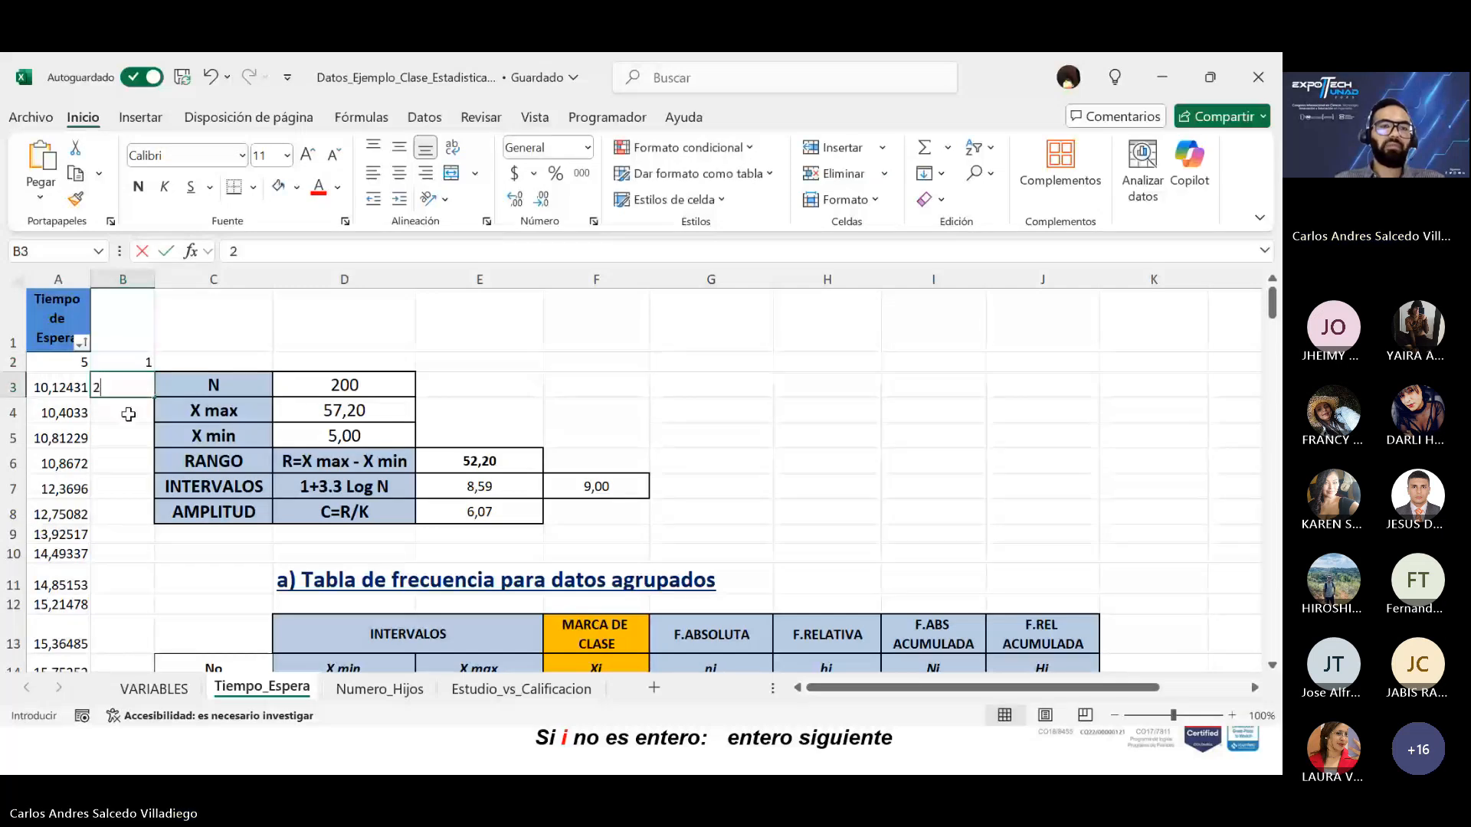
pyautogui.press('Return')
pyautogui.write('3')
pyautogui.press('Return')
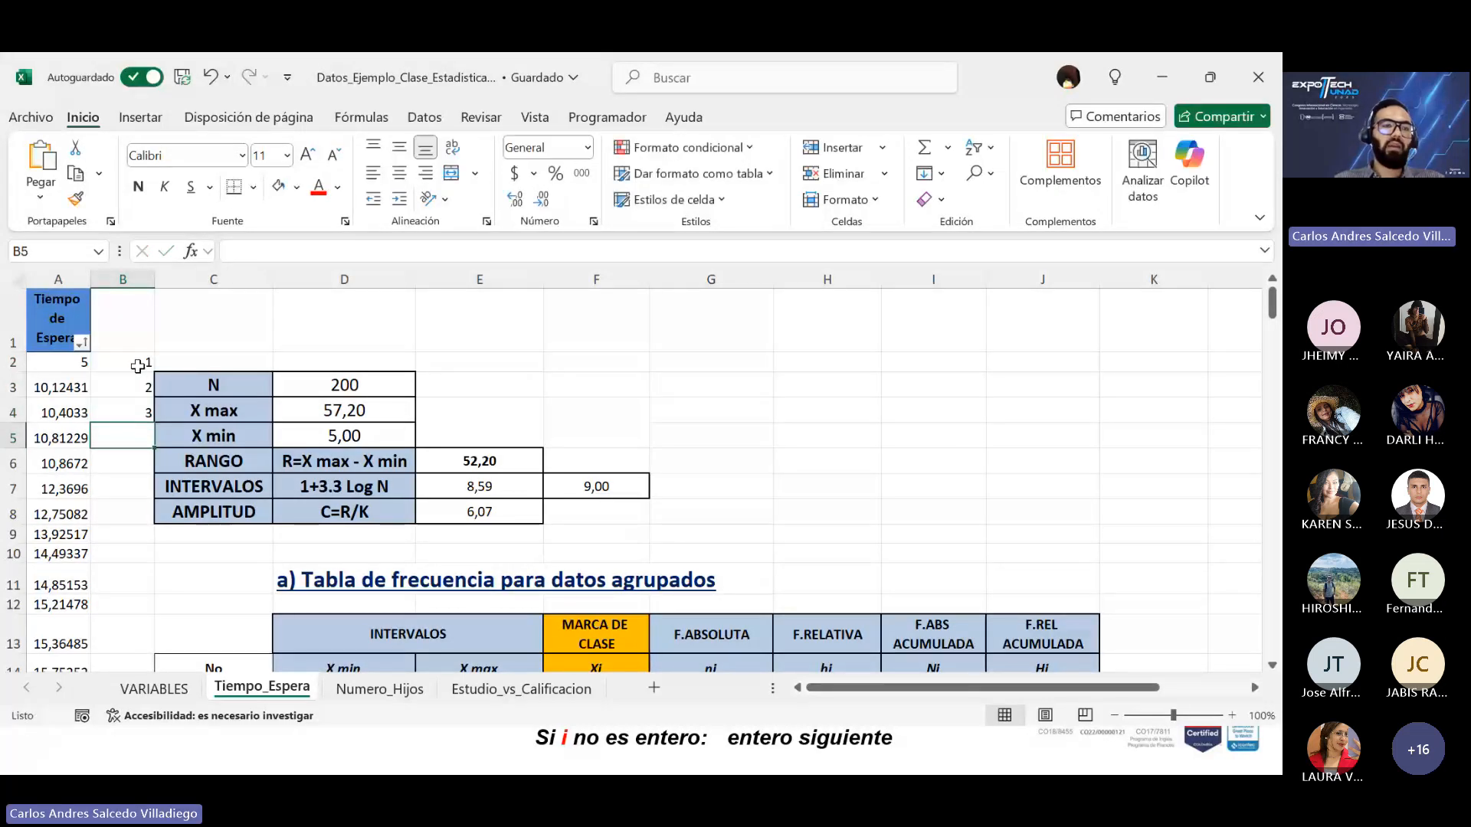
pyautogui.moveTo(123, 362); pyautogui.dragTo(123, 412)
pyautogui.moveTo(154, 423); pyautogui.dragTo(121, 655)
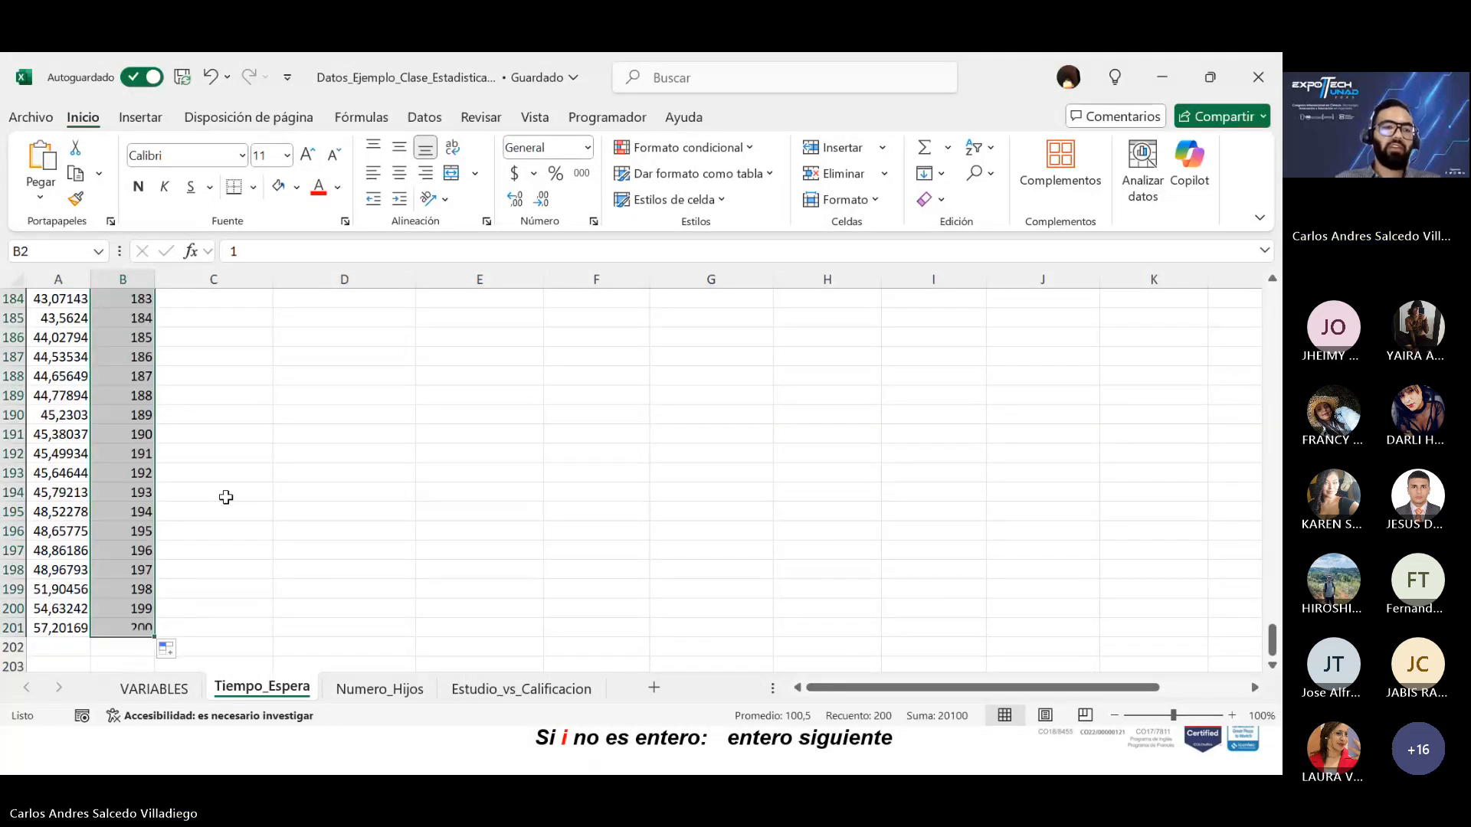
# Step: Colour the position numbers in B2:B201 red and review the numbering beside the sorted waiting times
pyautogui.scroll(5, 230, 498)
pyautogui.scroll(20, 247, 491)
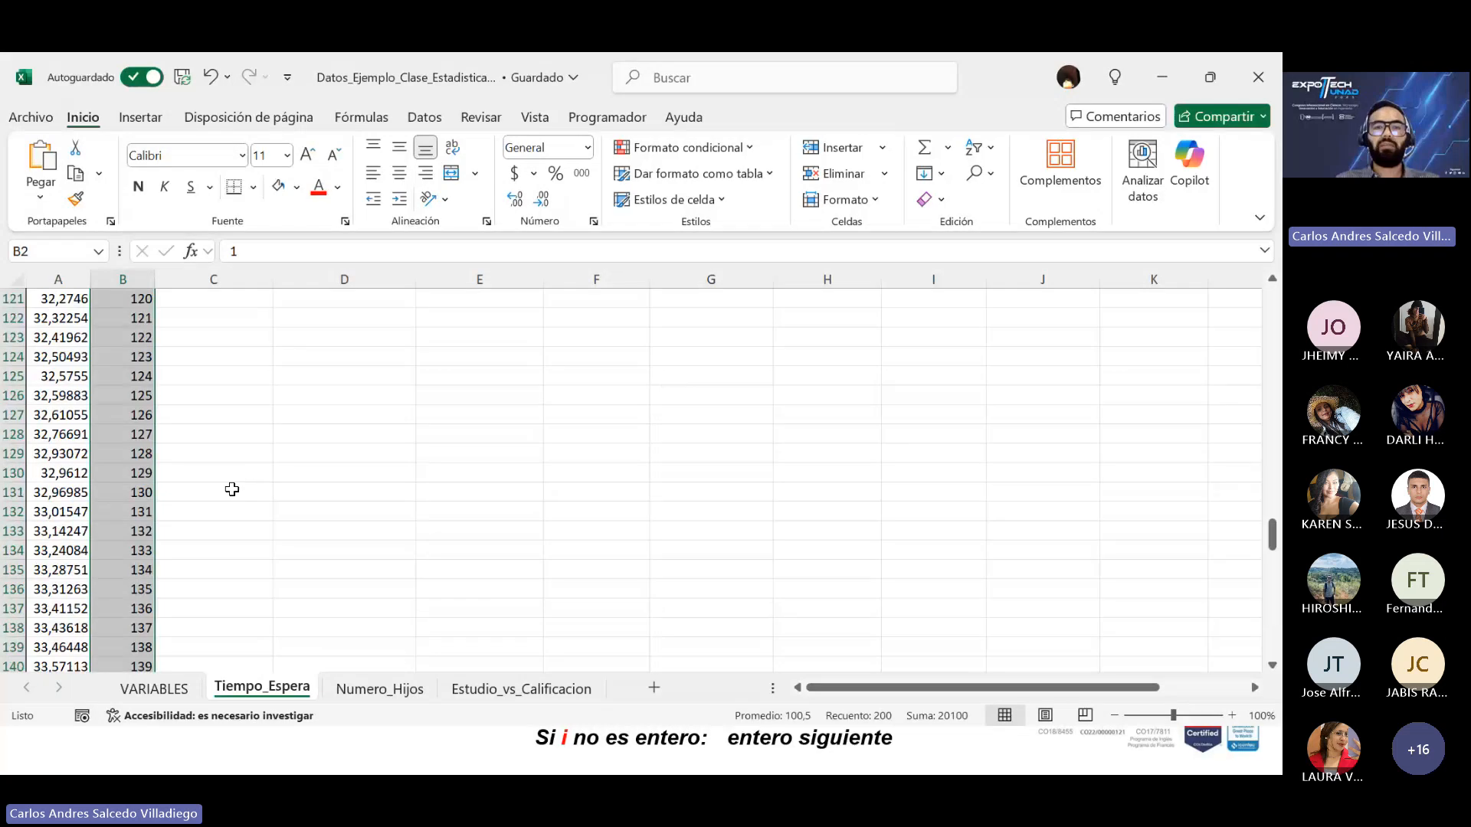
pyautogui.click(318, 187)
pyautogui.scroll(20, 217, 421)
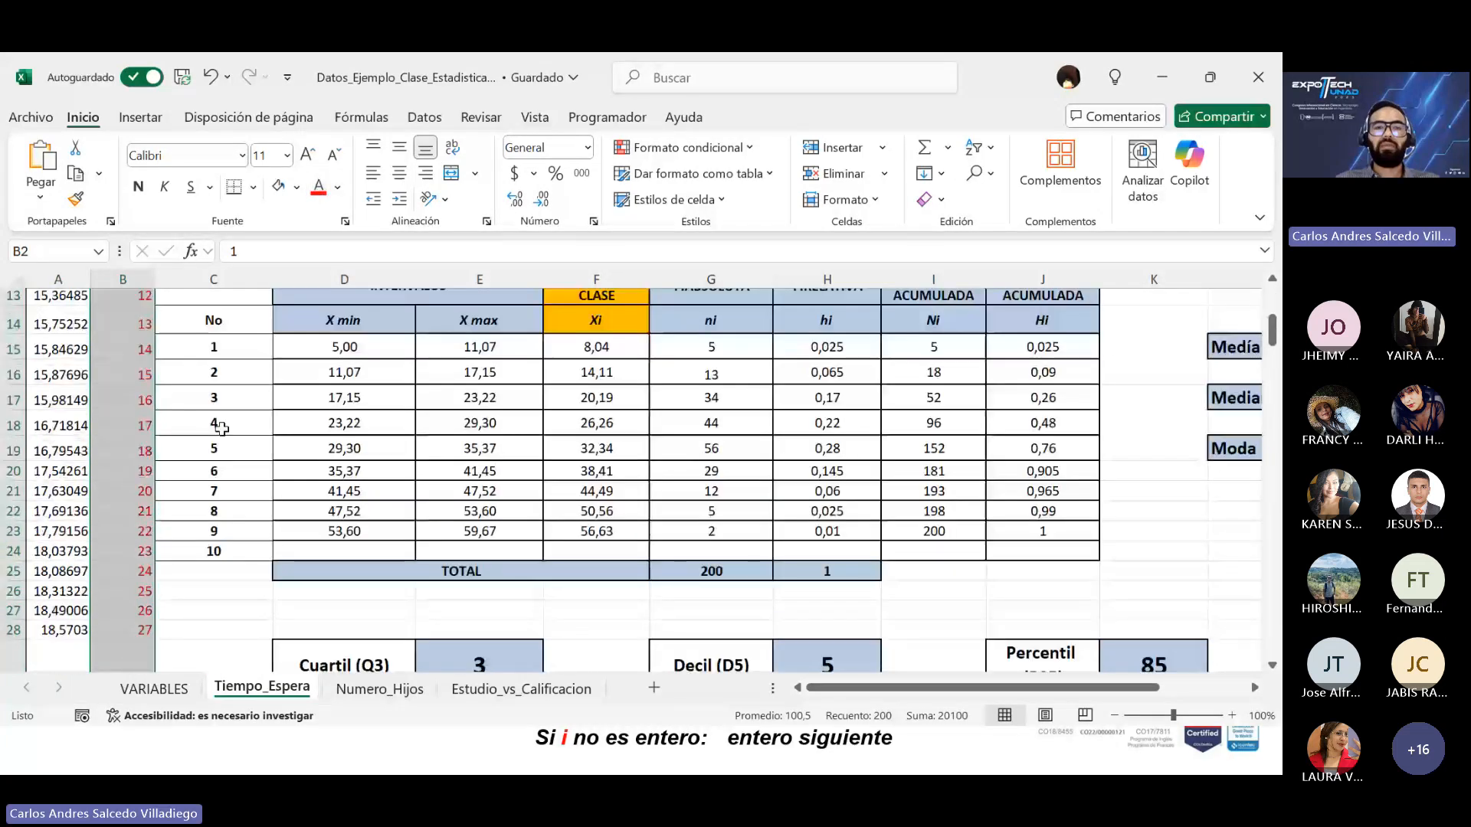
pyautogui.scroll(-18, 328, 469)
pyautogui.scroll(-6, 198, 454)
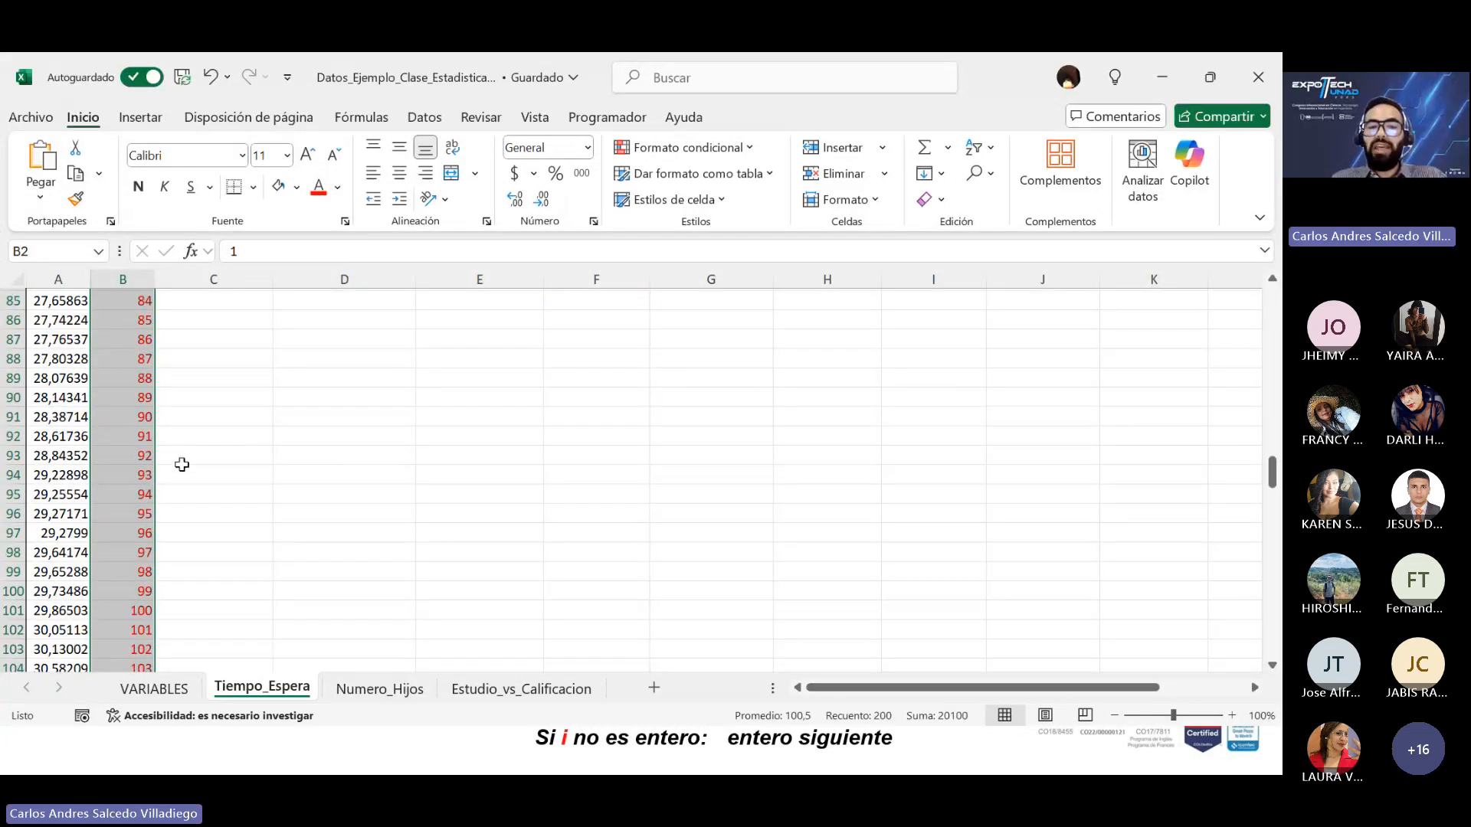
# Step: Examine the sorted waiting times at positions 150 and 151, in A151:A152, behind the third-quartile value
pyautogui.scroll(-15, 182, 465)
pyautogui.scroll(-12, 209, 473)
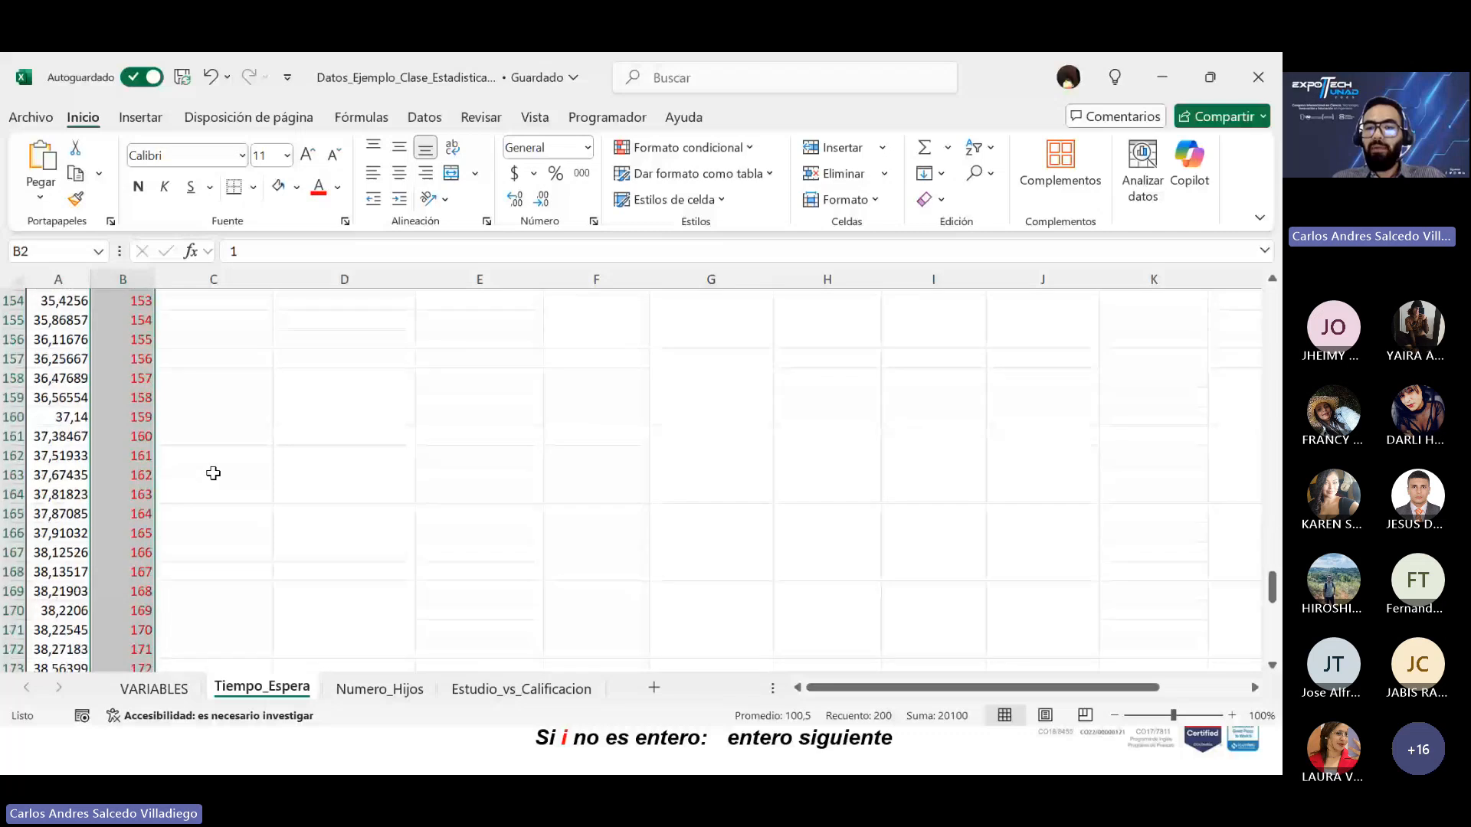
pyautogui.scroll(8, 219, 481)
pyautogui.click(215, 472)
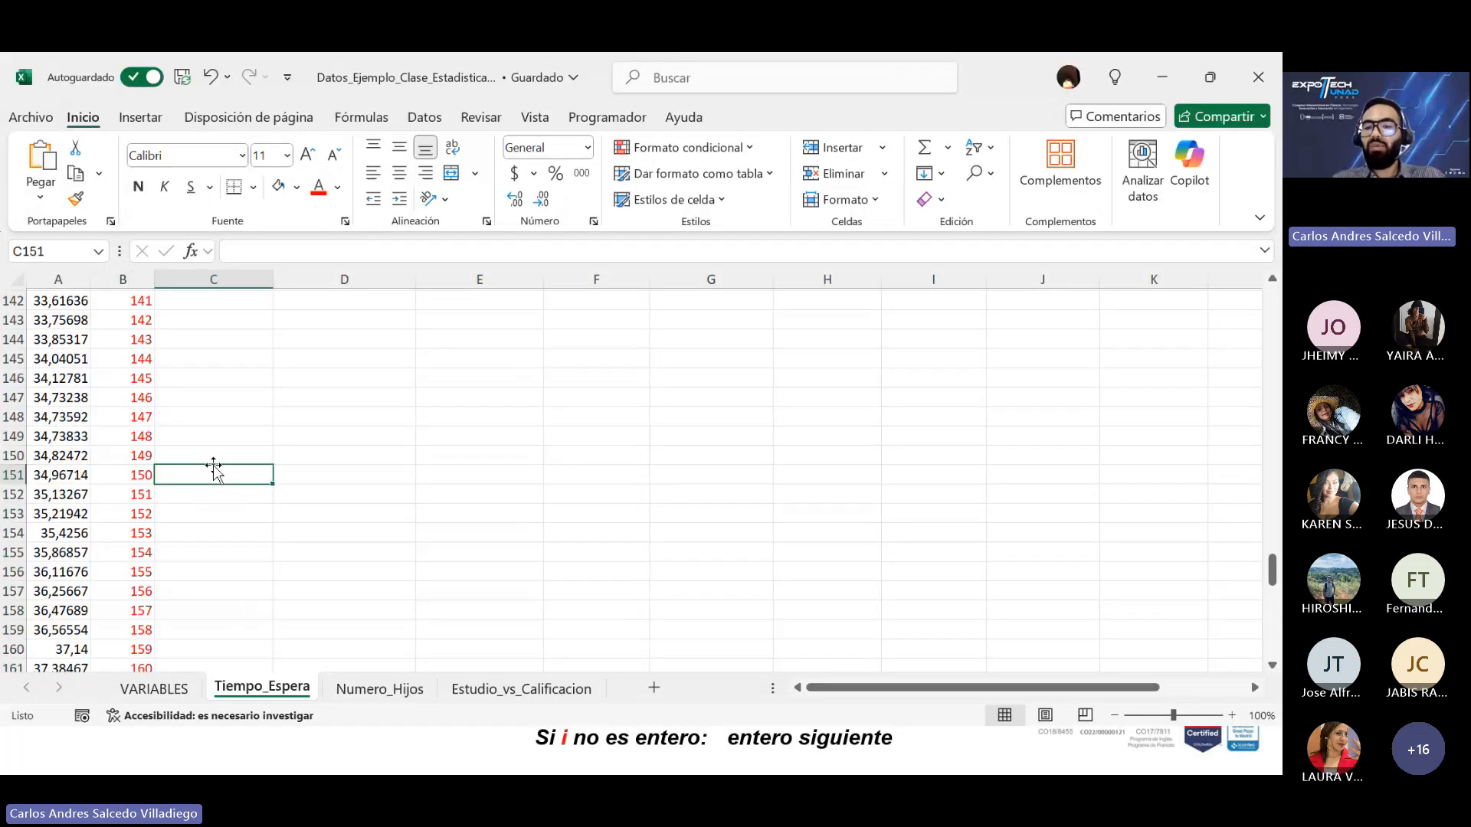
pyautogui.moveTo(80, 471); pyautogui.dragTo(76, 496)
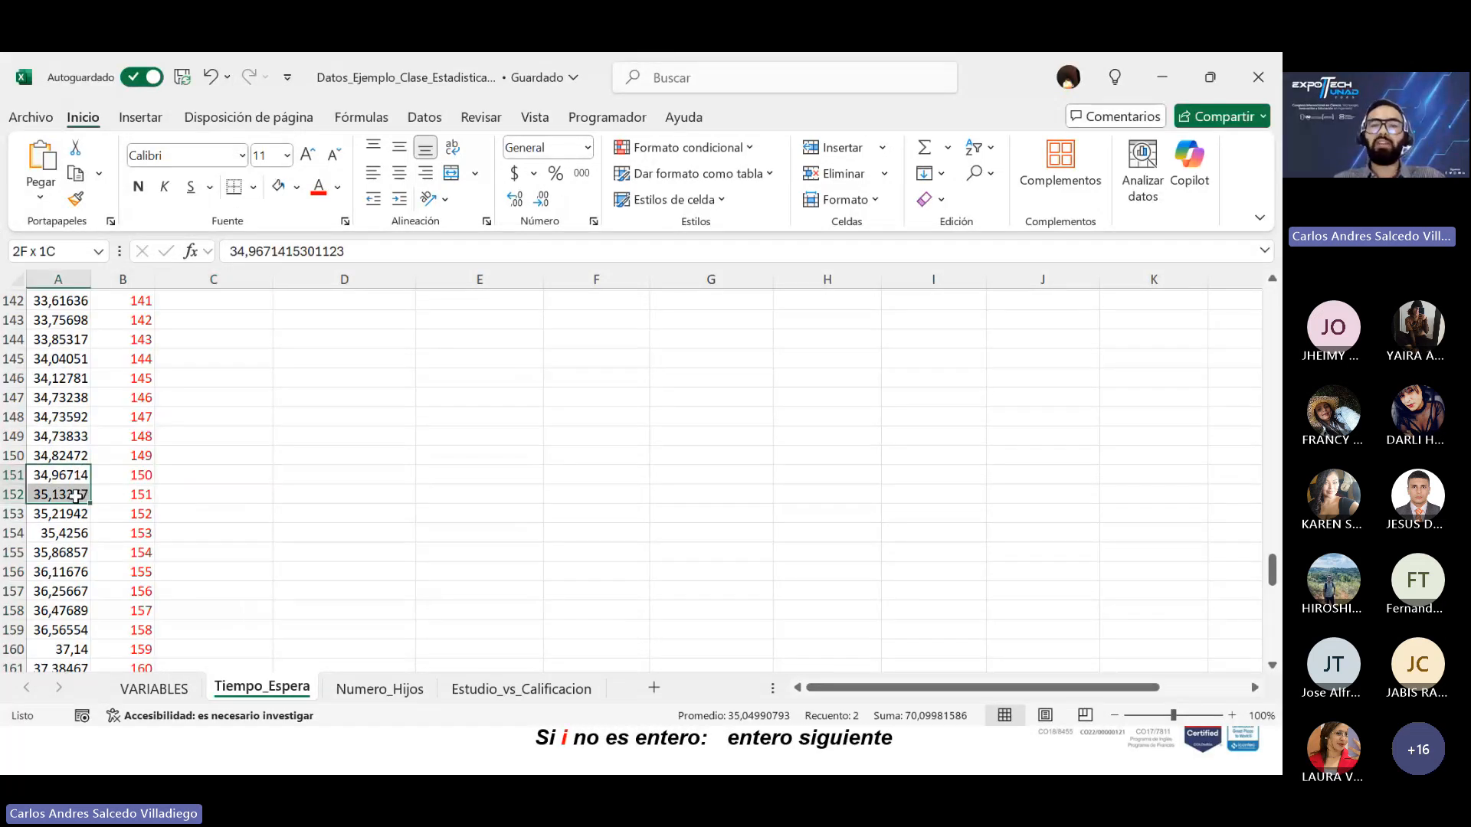
pyautogui.click(380, 481)
pyautogui.scroll(20, 429, 460)
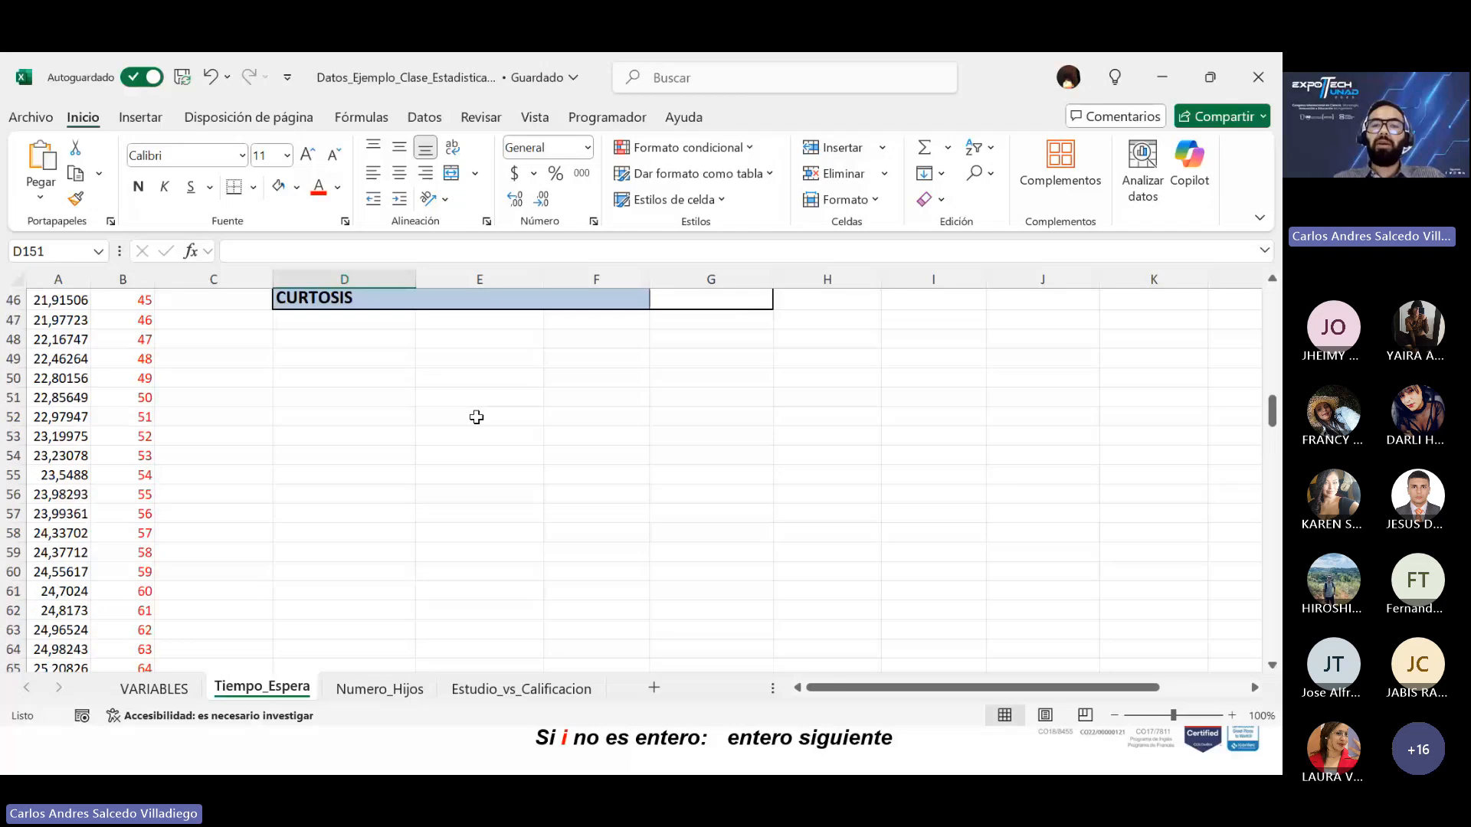
# Step: Check the decile formula on the slide and calculate the Decil (D5) in H32 with =PERCENTIL.EXC(A2:A201;5/10)
pyautogui.hotkey('alt', 'Tab')
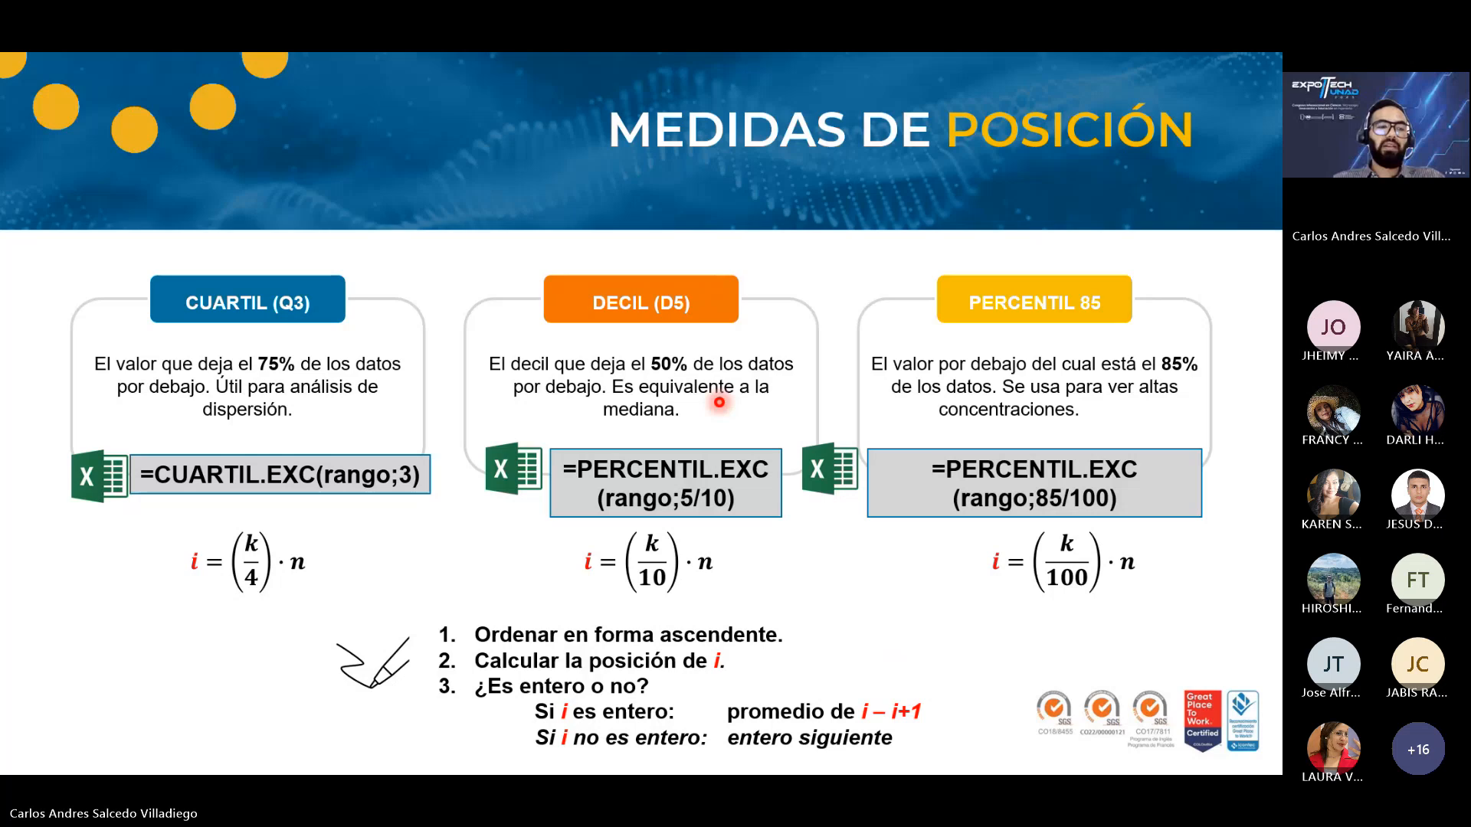
pyautogui.hotkey('alt', 'Tab')
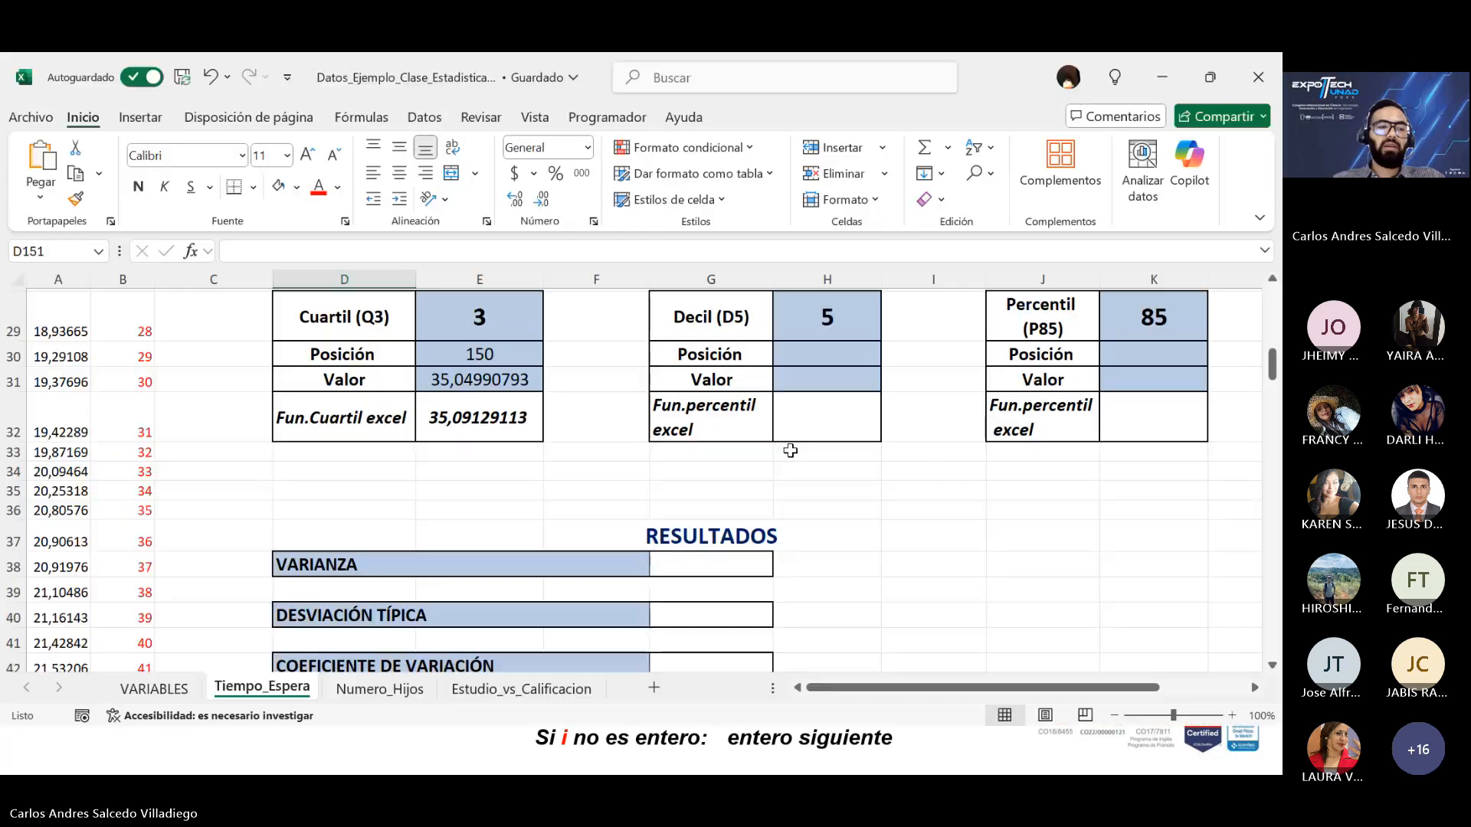
pyautogui.click(814, 415)
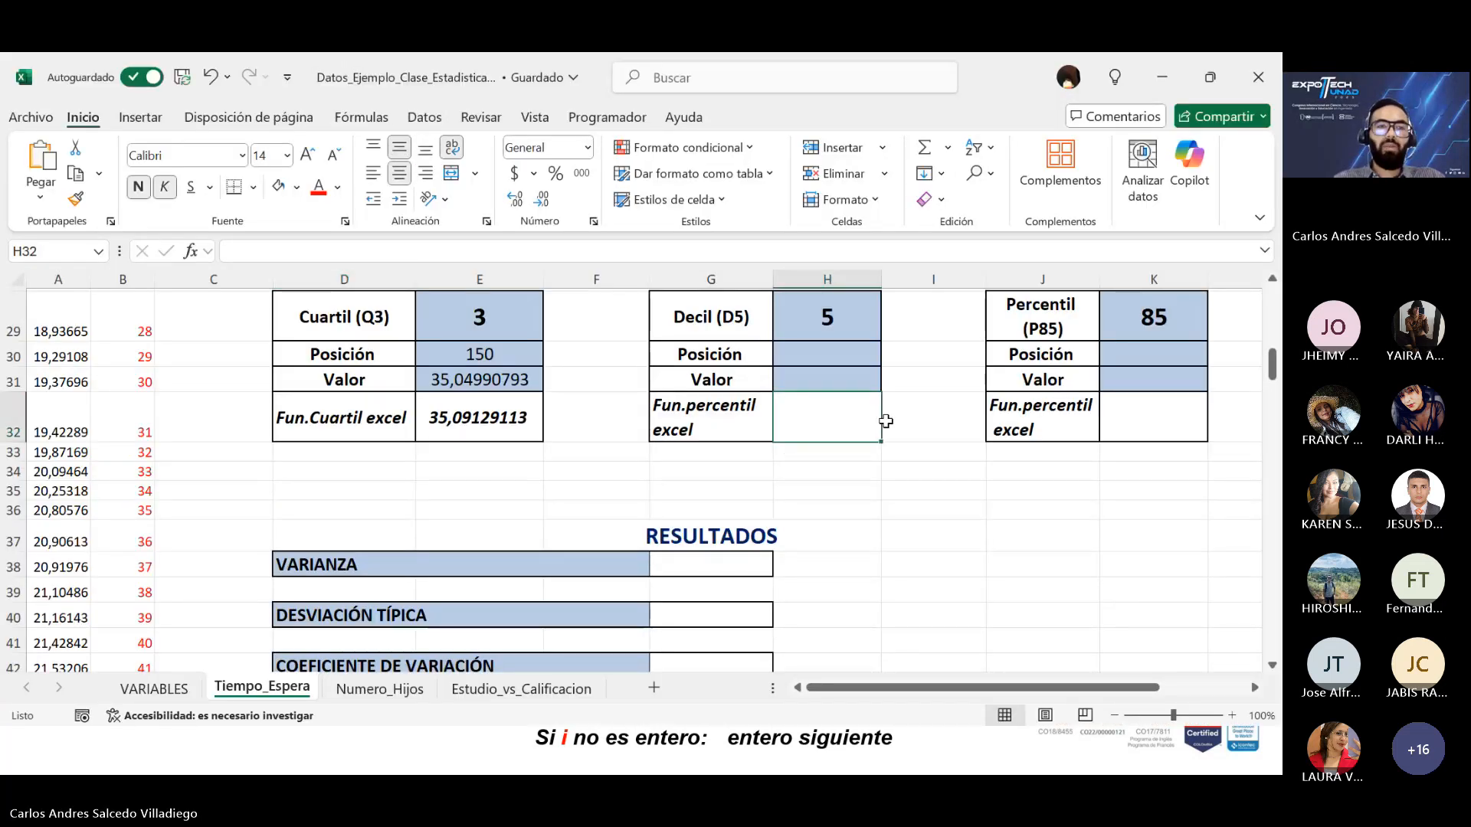
pyautogui.hotkey('alt', 'Tab')
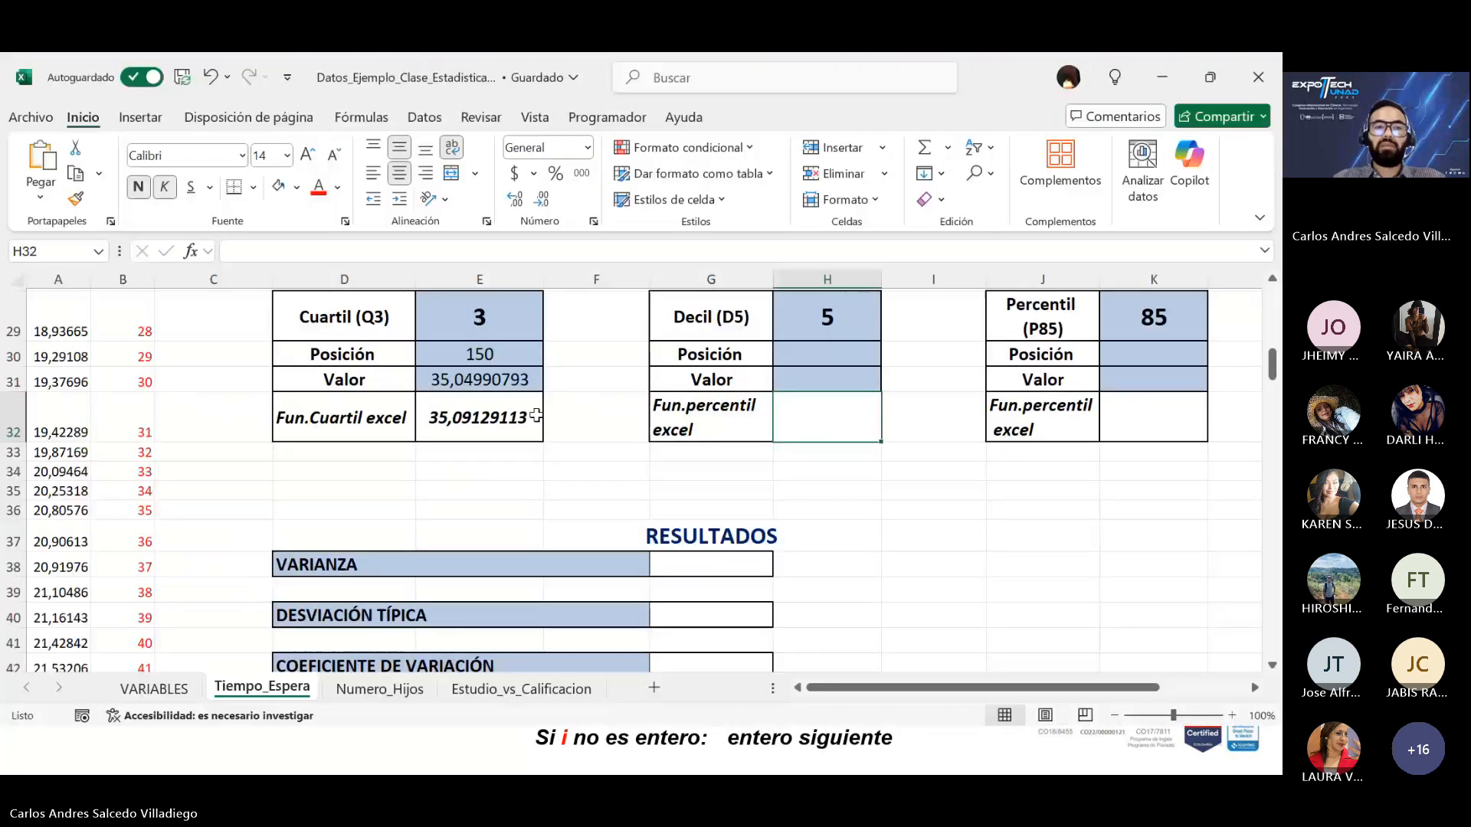
pyautogui.write('=perce')
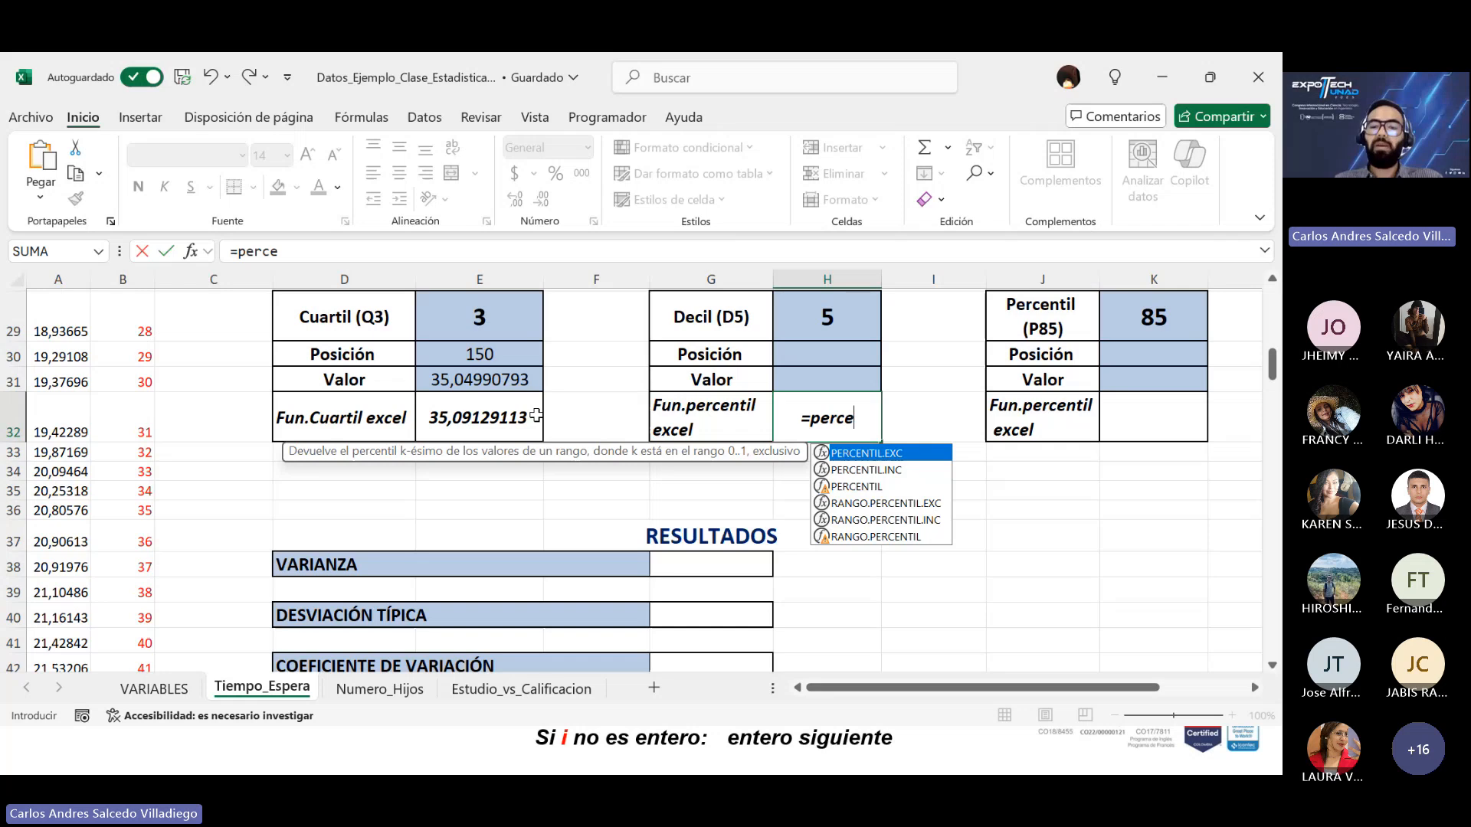
pyautogui.write('nt')
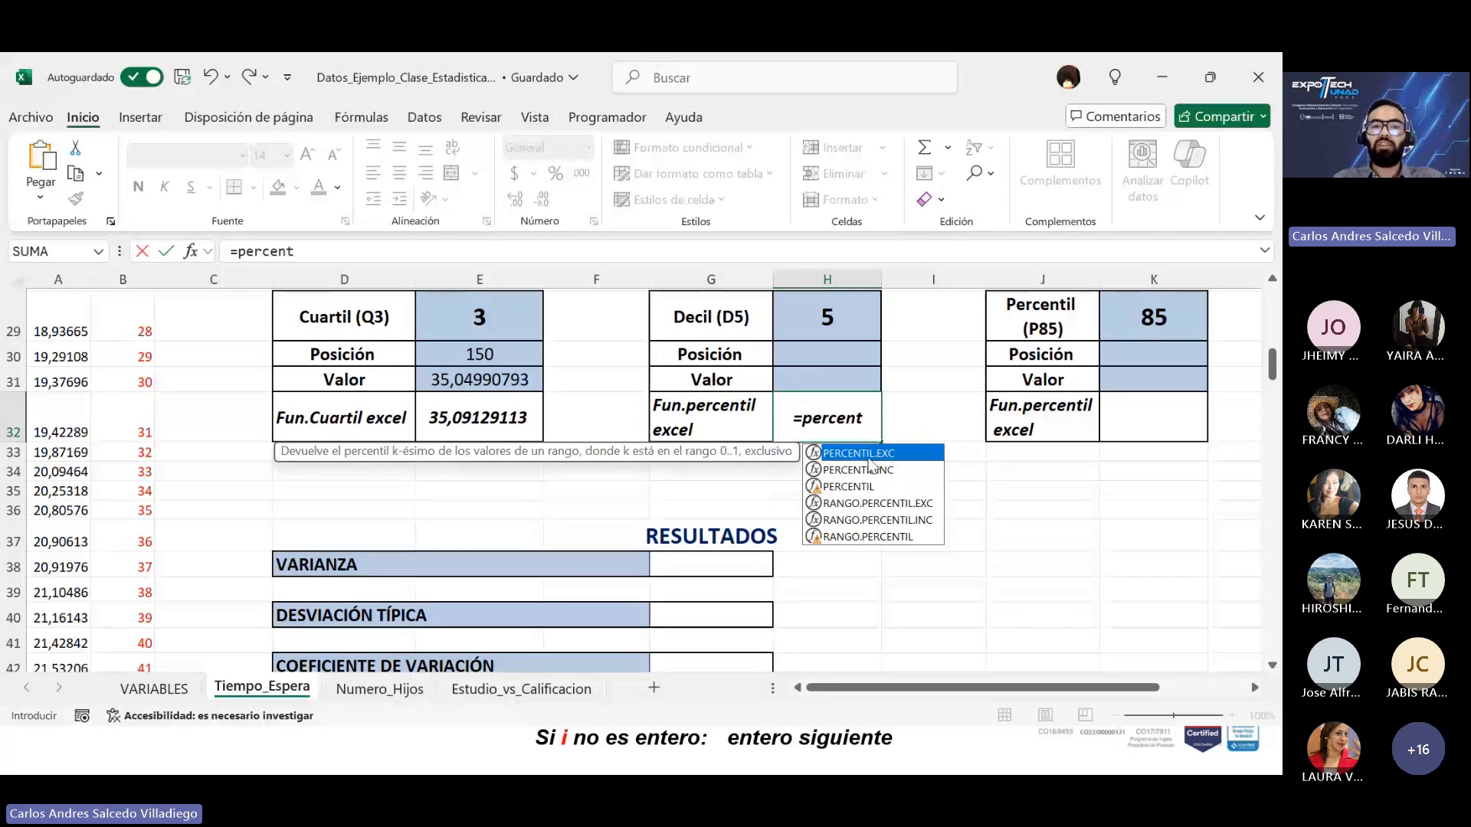
pyautogui.press('Tab')
pyautogui.scroll(10, 286, 471)
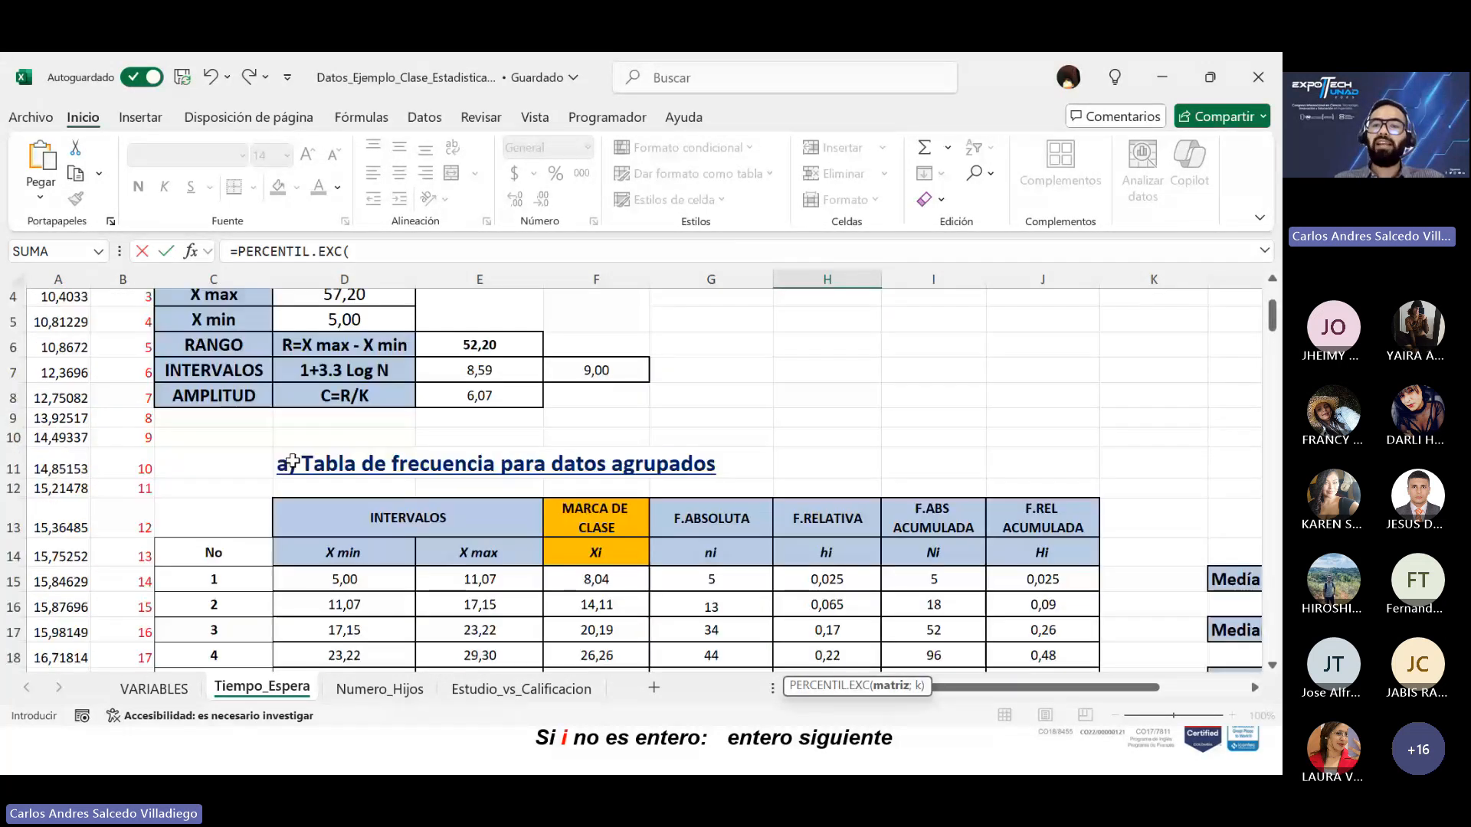
pyautogui.moveTo(73, 362); pyautogui.dragTo(51, 592)
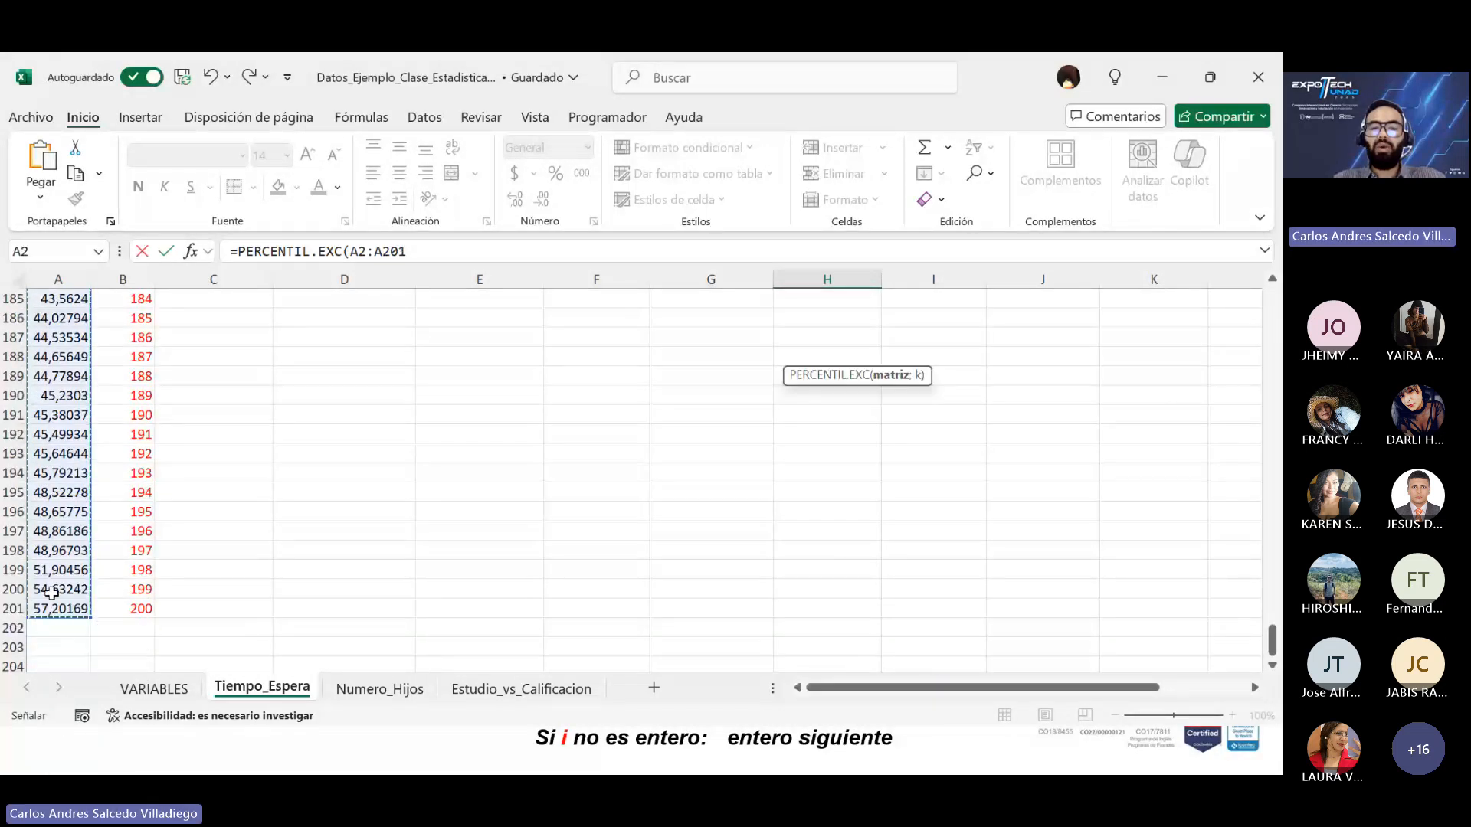
pyautogui.write(';')
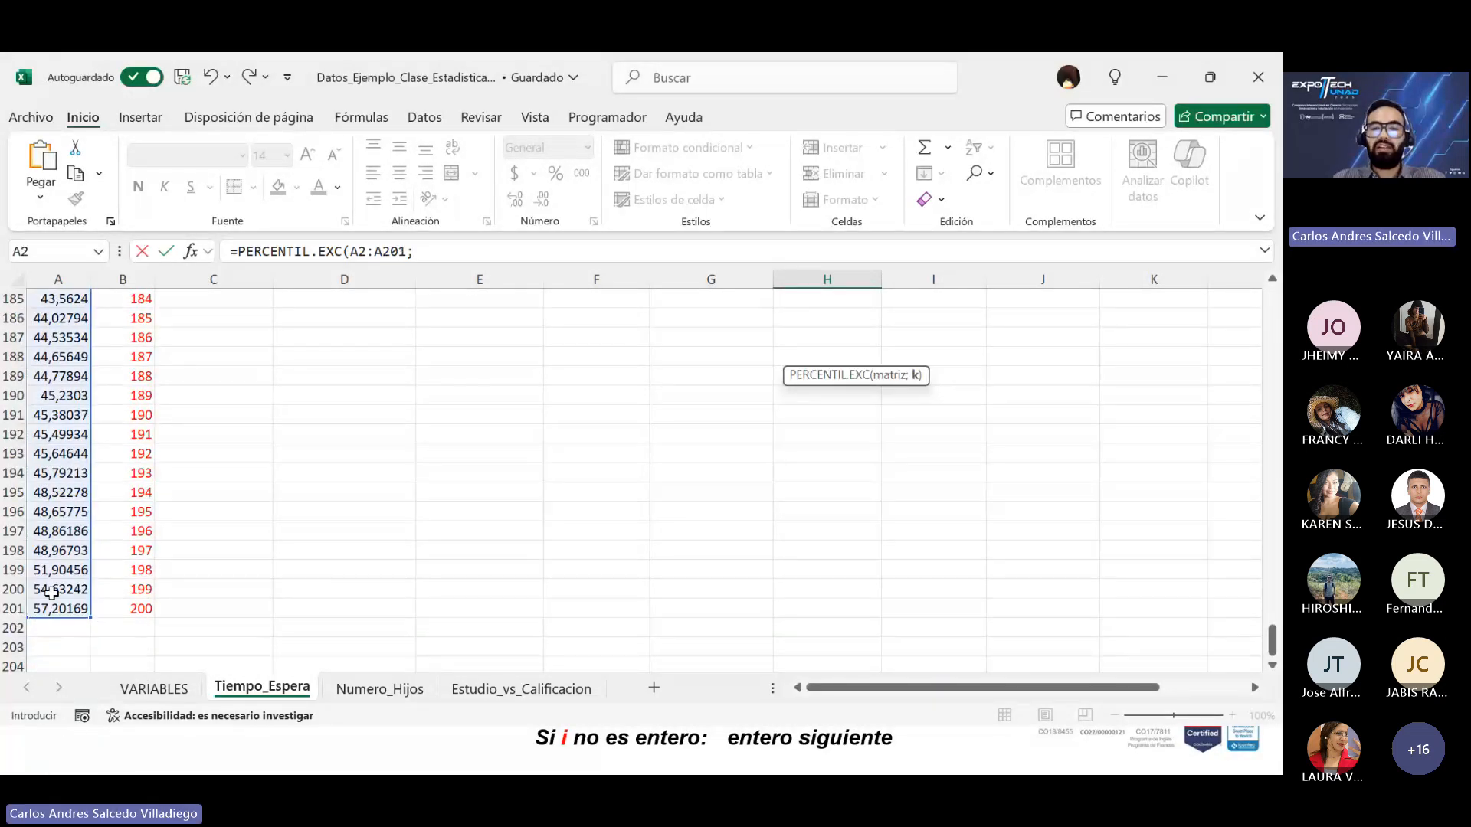
pyautogui.write('5/10')
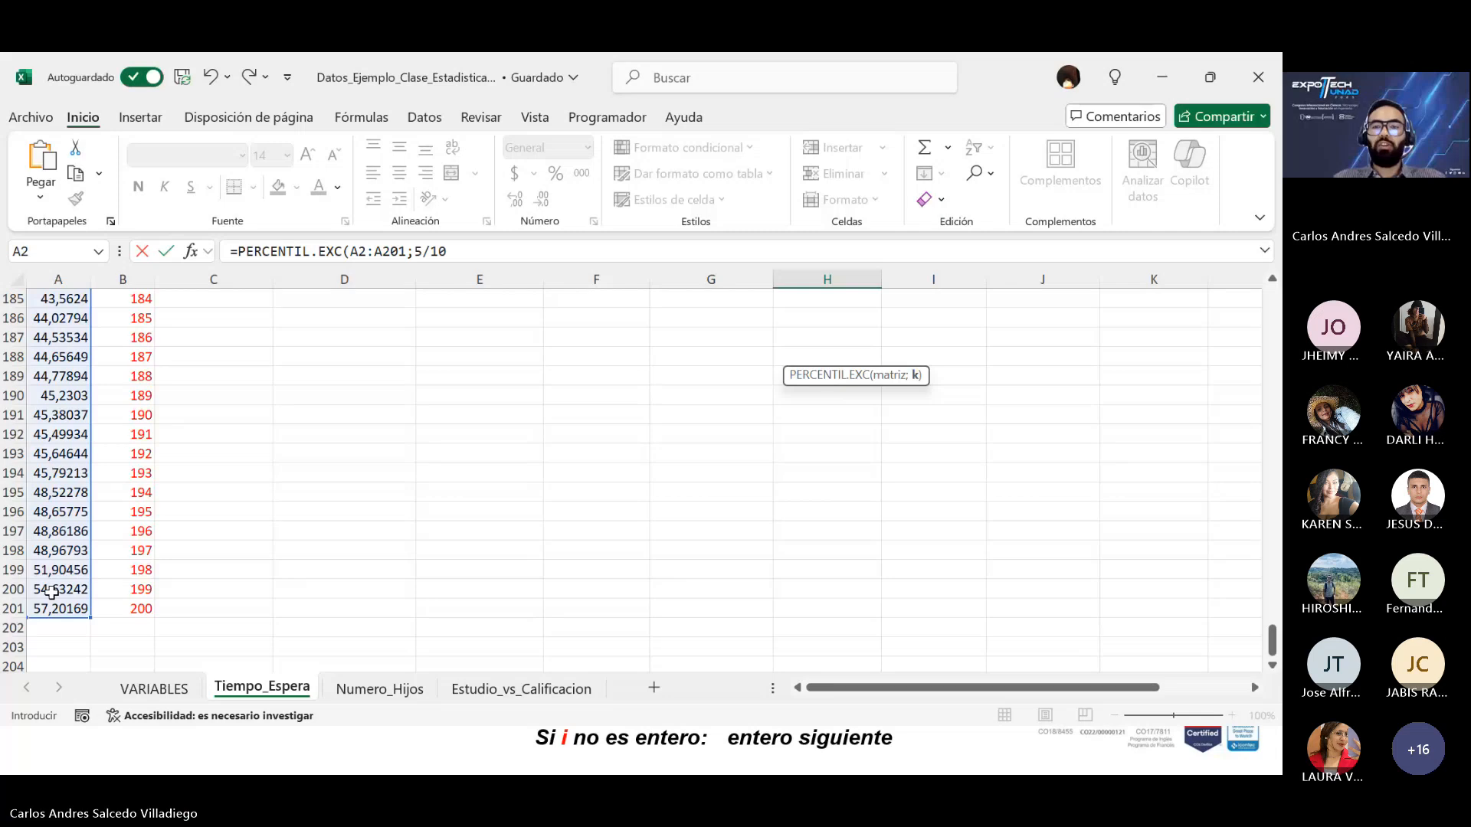
pyautogui.press('Return')
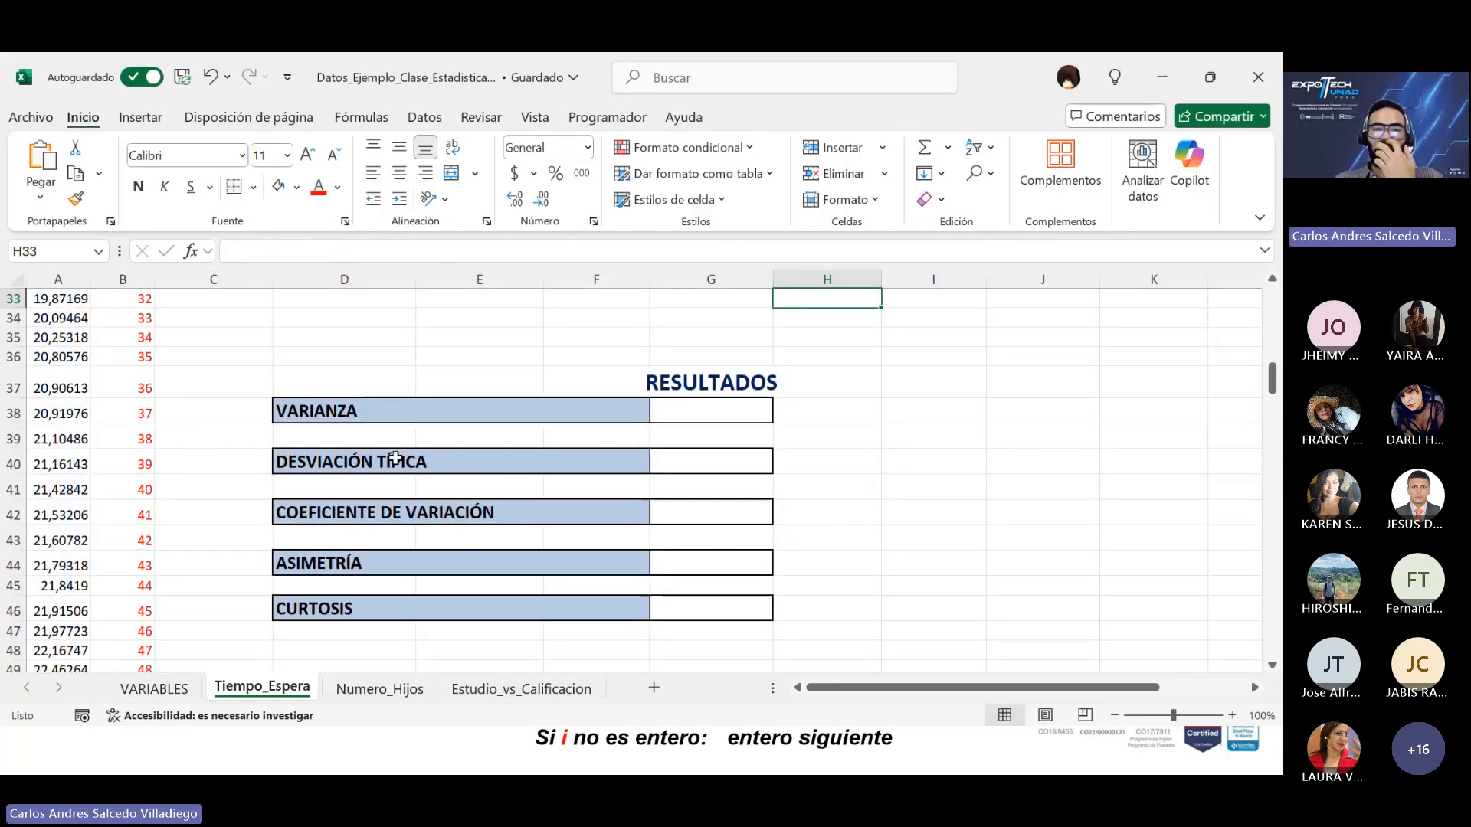
# Step: Calculate the Decil (D5) Posición in H30 with =(5/10)*200
pyautogui.scroll(2, 394, 458)
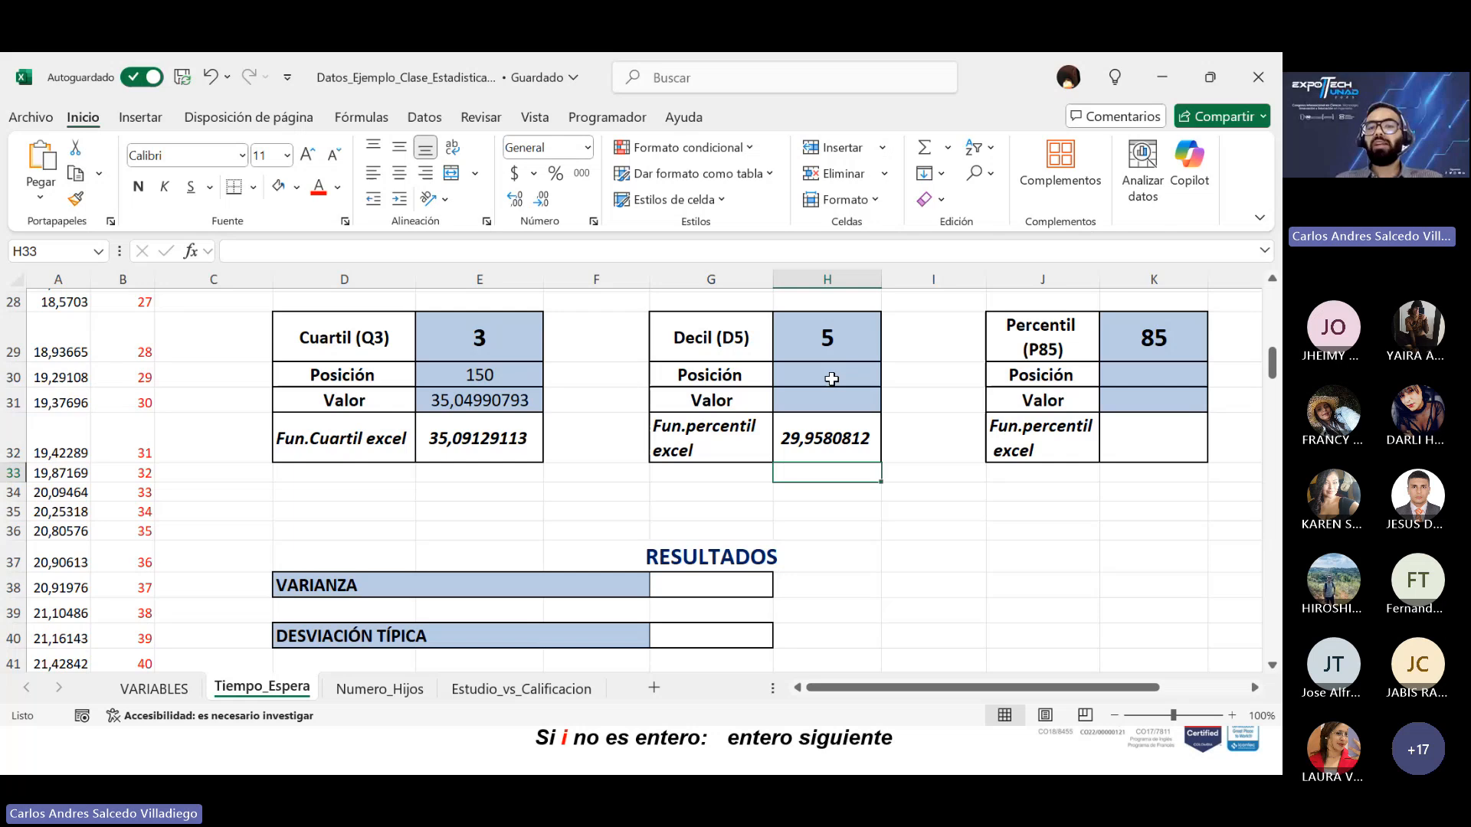
pyautogui.click(818, 370)
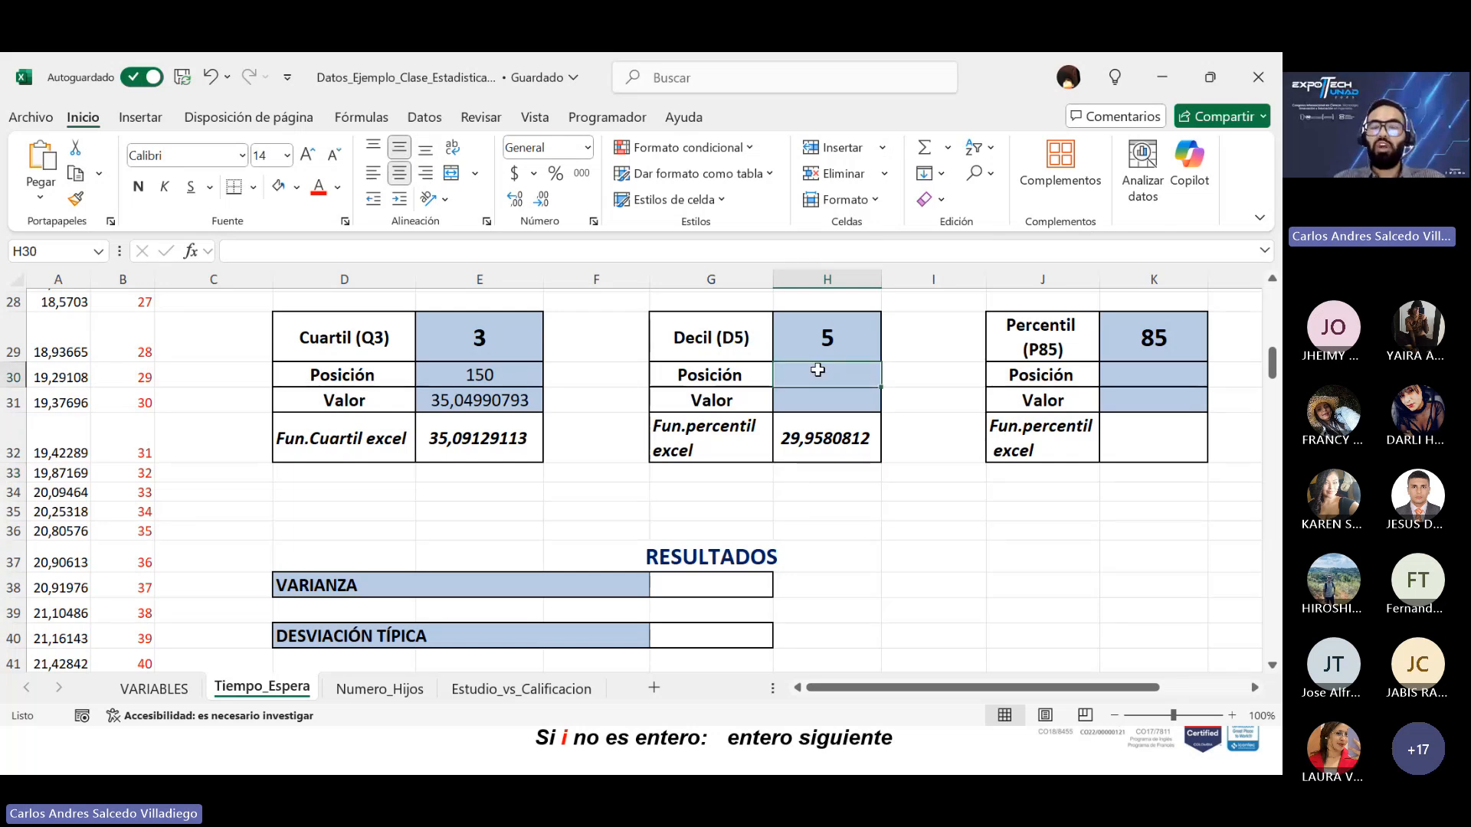
pyautogui.write('=')
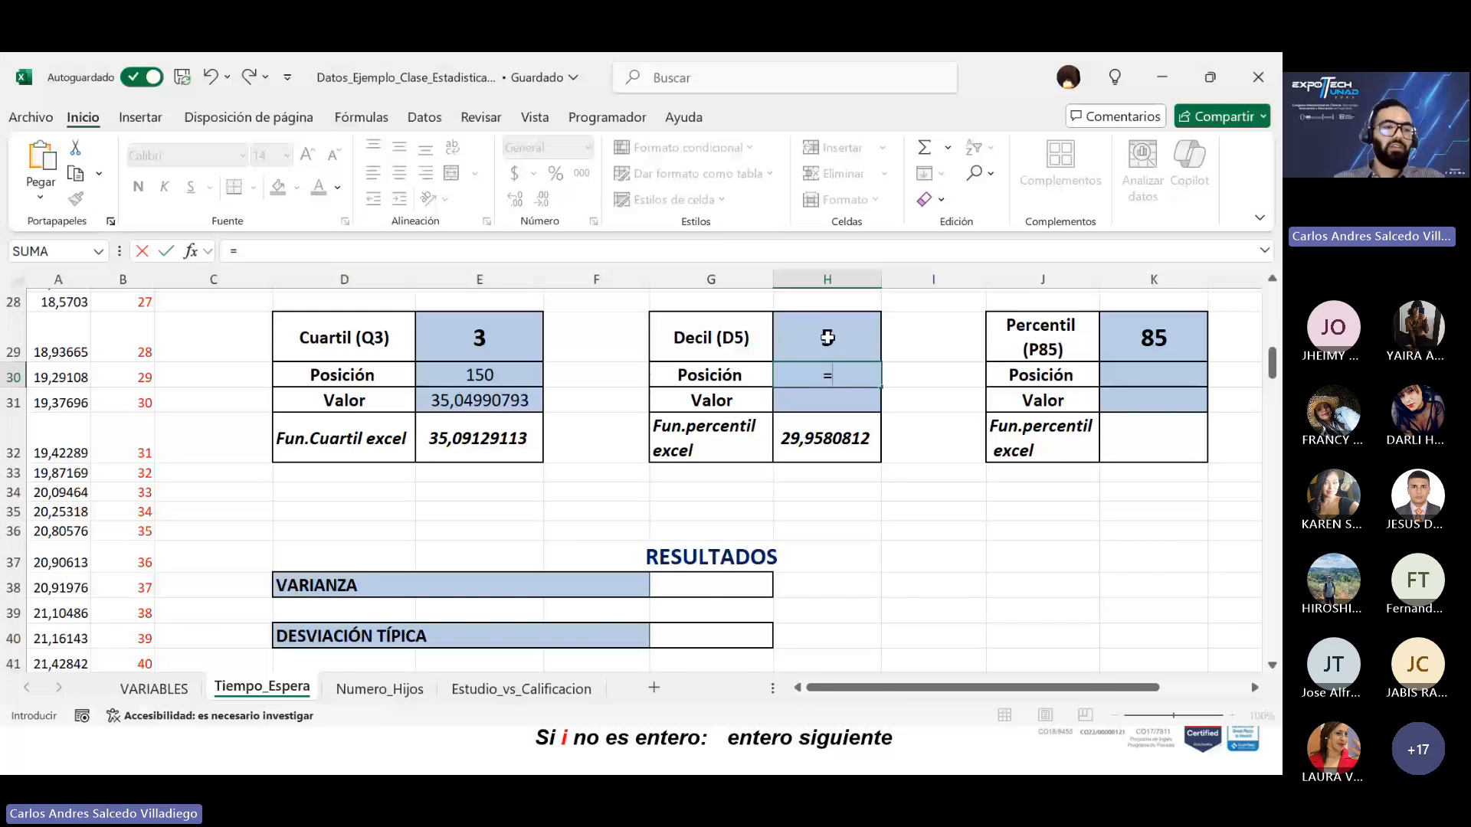
pyautogui.write('(5')
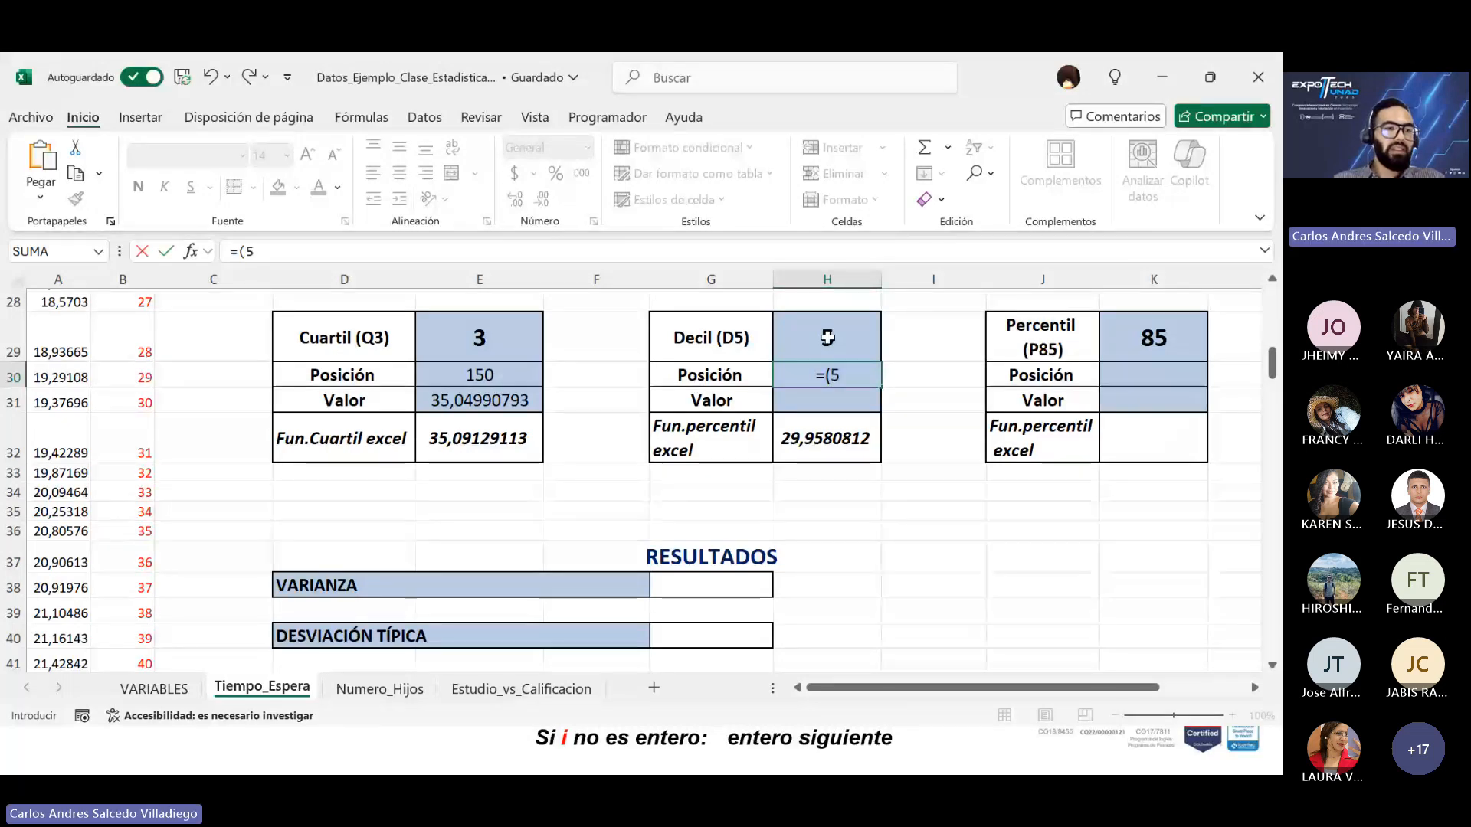
pyautogui.write('/10)*200')
pyautogui.press('Return')
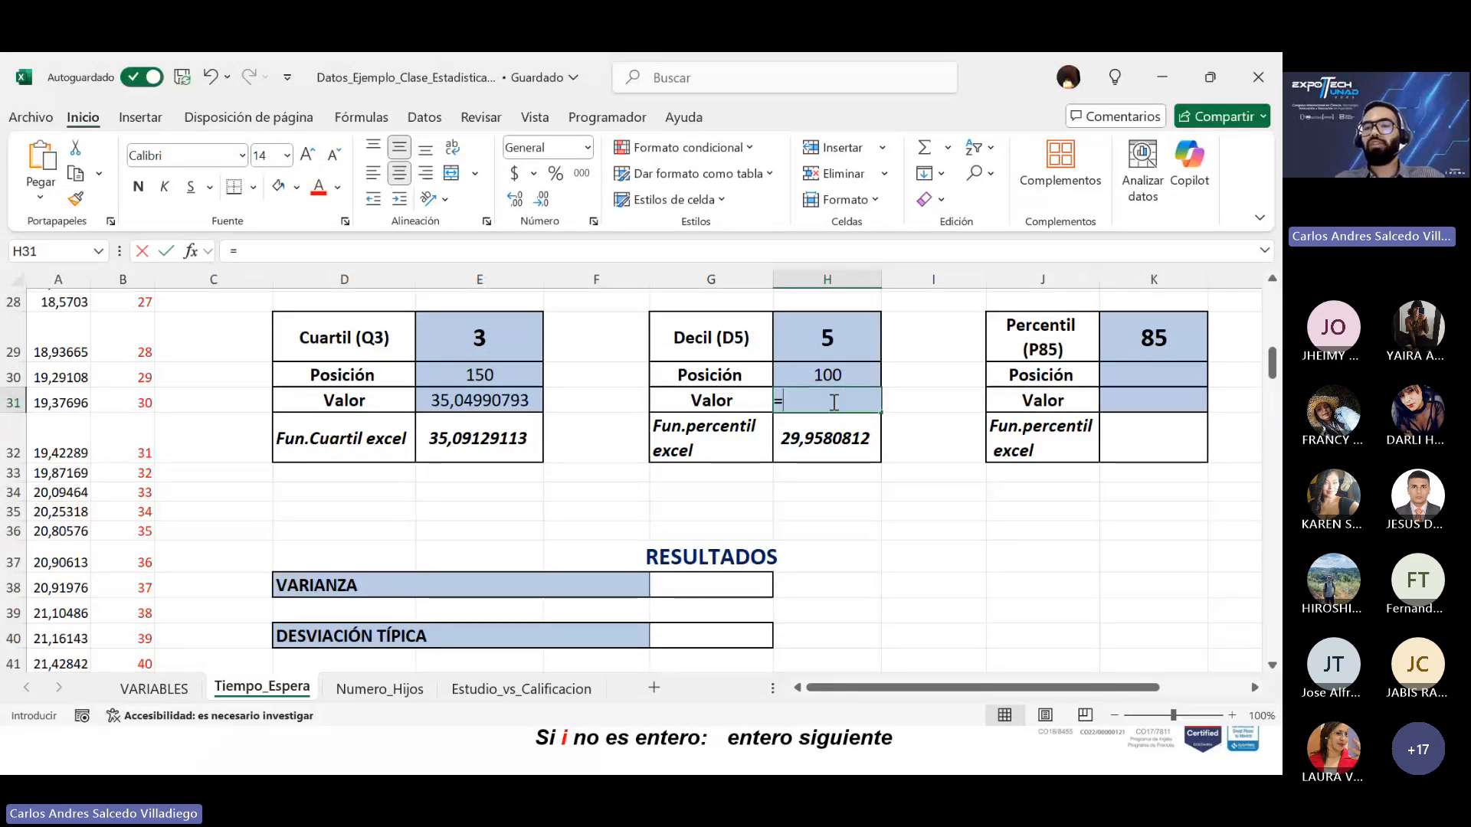
# Step: Calculate the Decil (D5) Valor in H31 with PROMEDIO over the waiting times in A100:A101
pyautogui.write('=p')
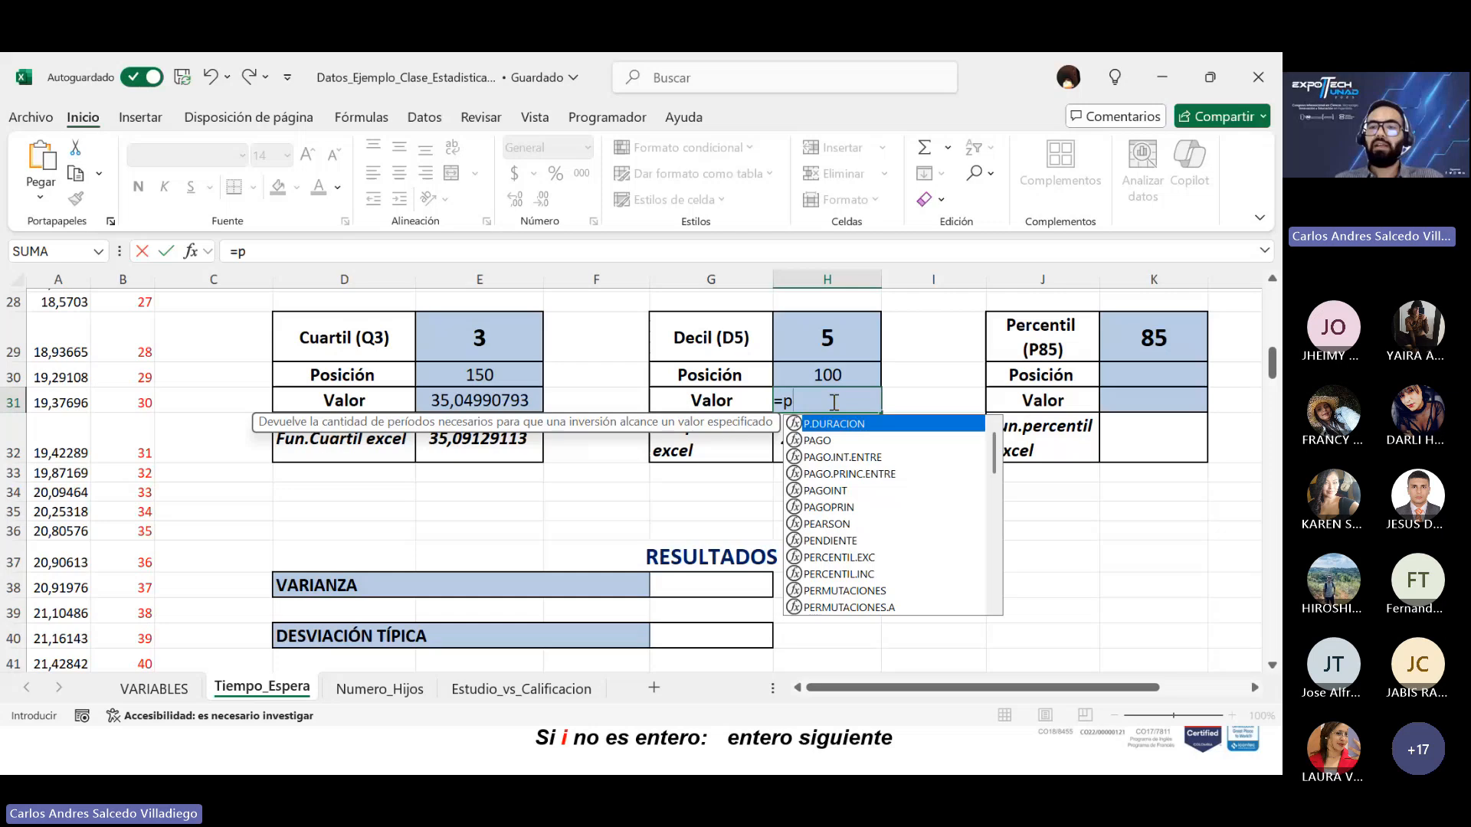
pyautogui.write('romedio(')
pyautogui.scroll(-20, 76, 498)
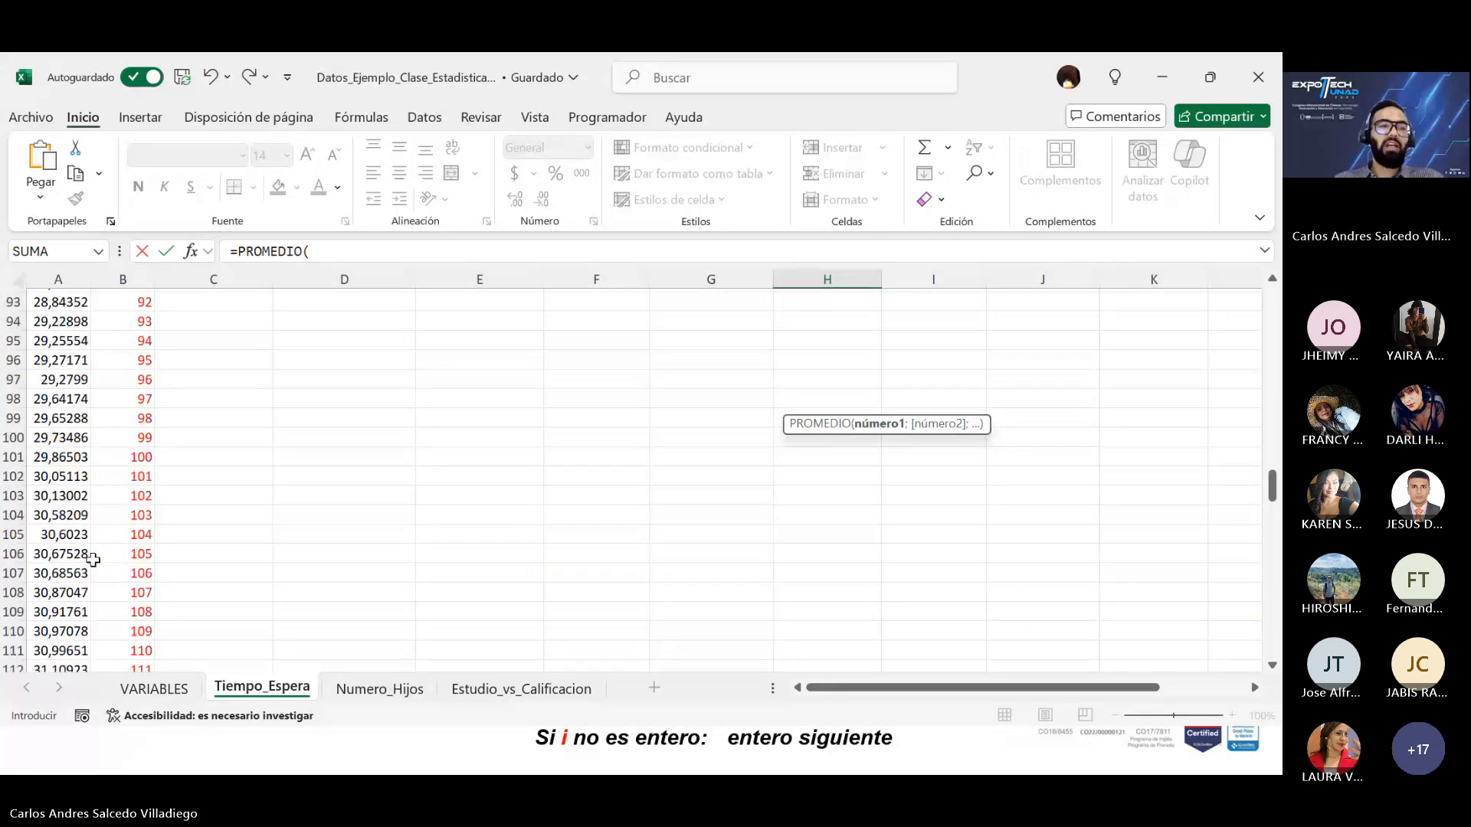
pyautogui.moveTo(60, 452); pyautogui.dragTo(84, 459)
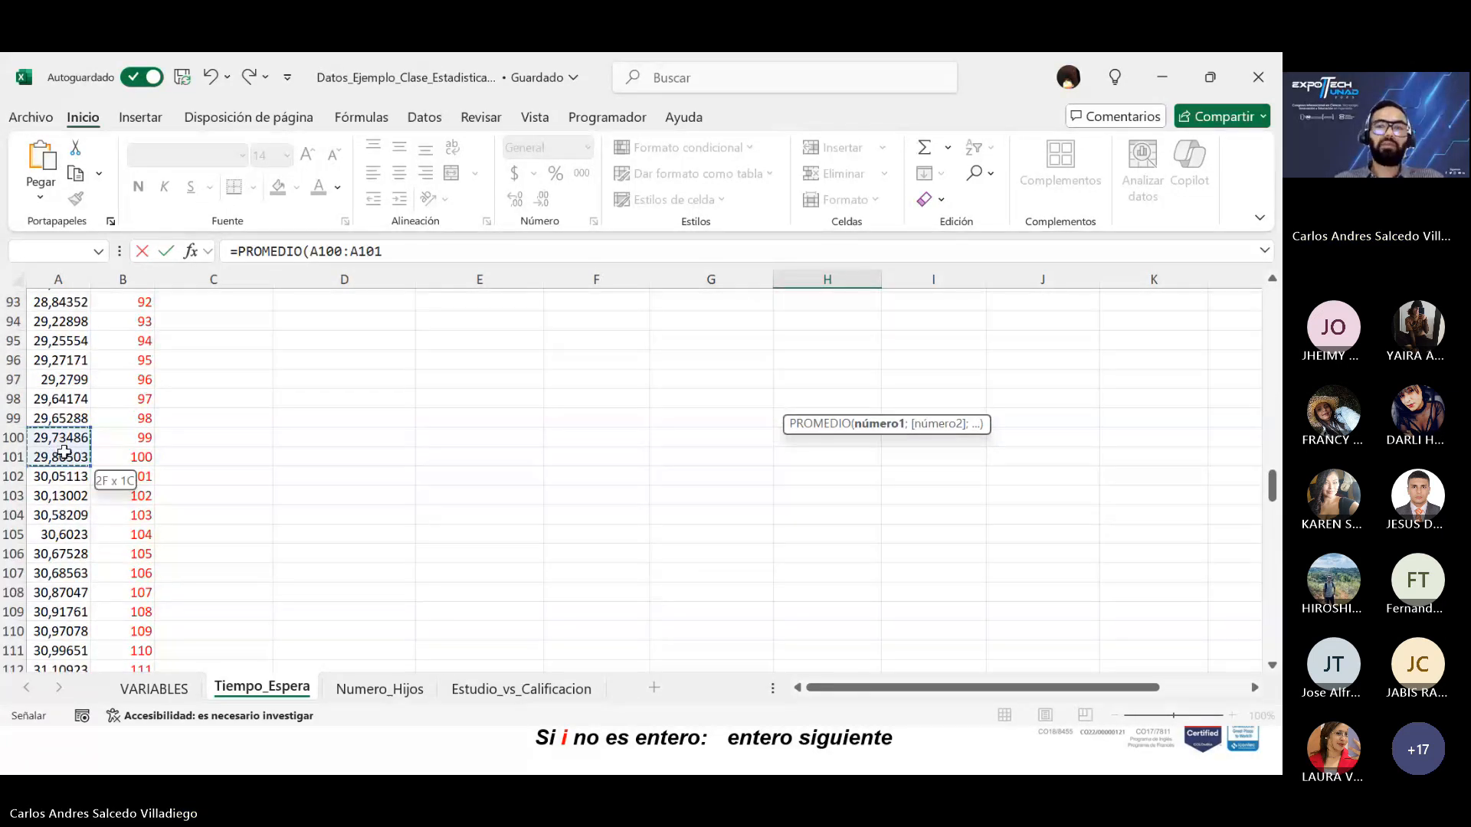
pyautogui.press('Escape')
# Step: Calculate the Percentil (P85) function result in K32 with =PERCENTIL.EXC(A2:A201;85/100)
pyautogui.scroll(2, 504, 452)
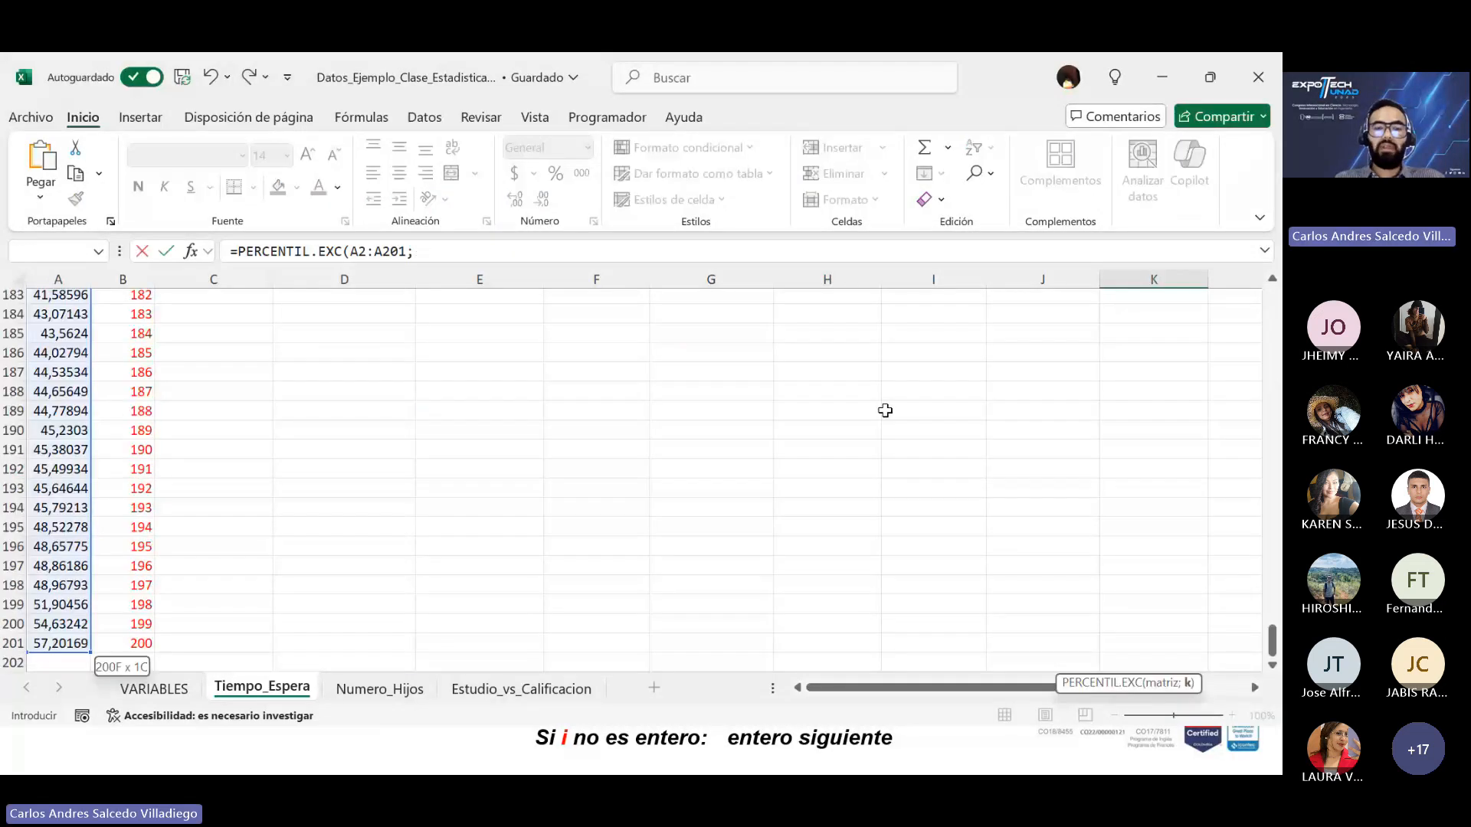
pyautogui.write('85/100')
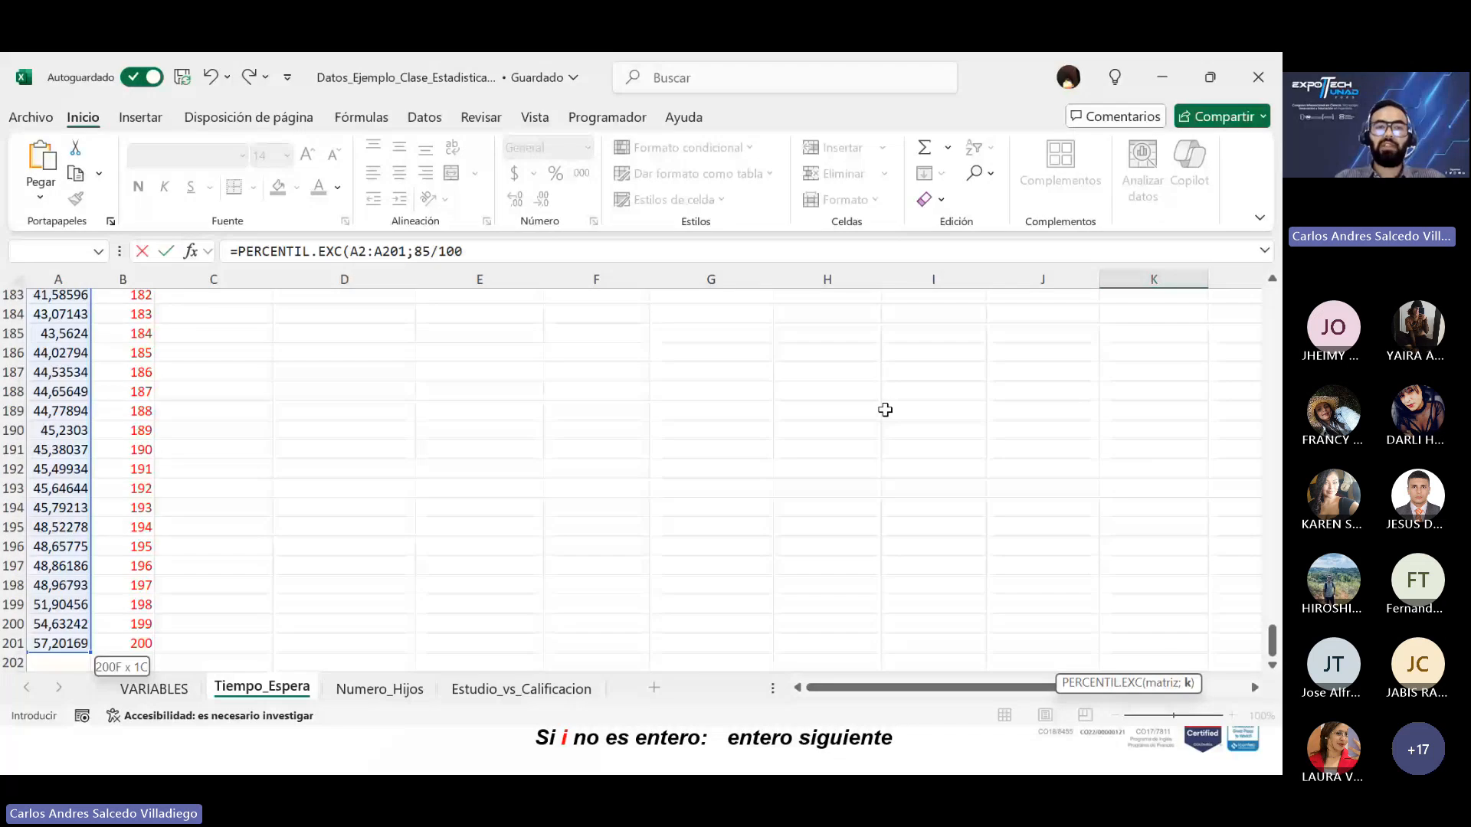
pyautogui.write(')')
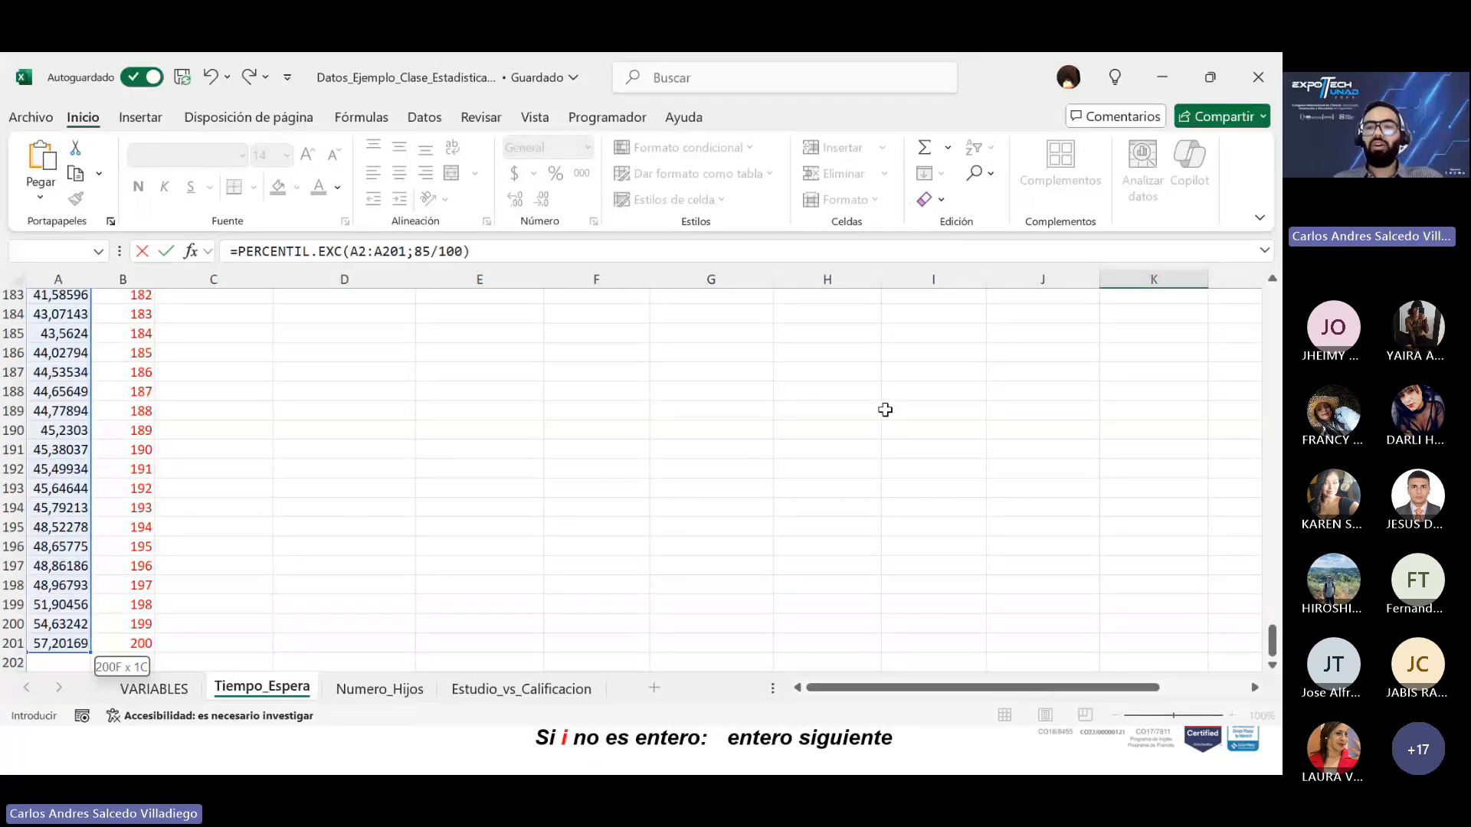
pyautogui.press('Return')
# Step: Calculate the Percentil (P85) Posición in K30 with =(85/100)*200
pyautogui.scroll(1, 1092, 296)
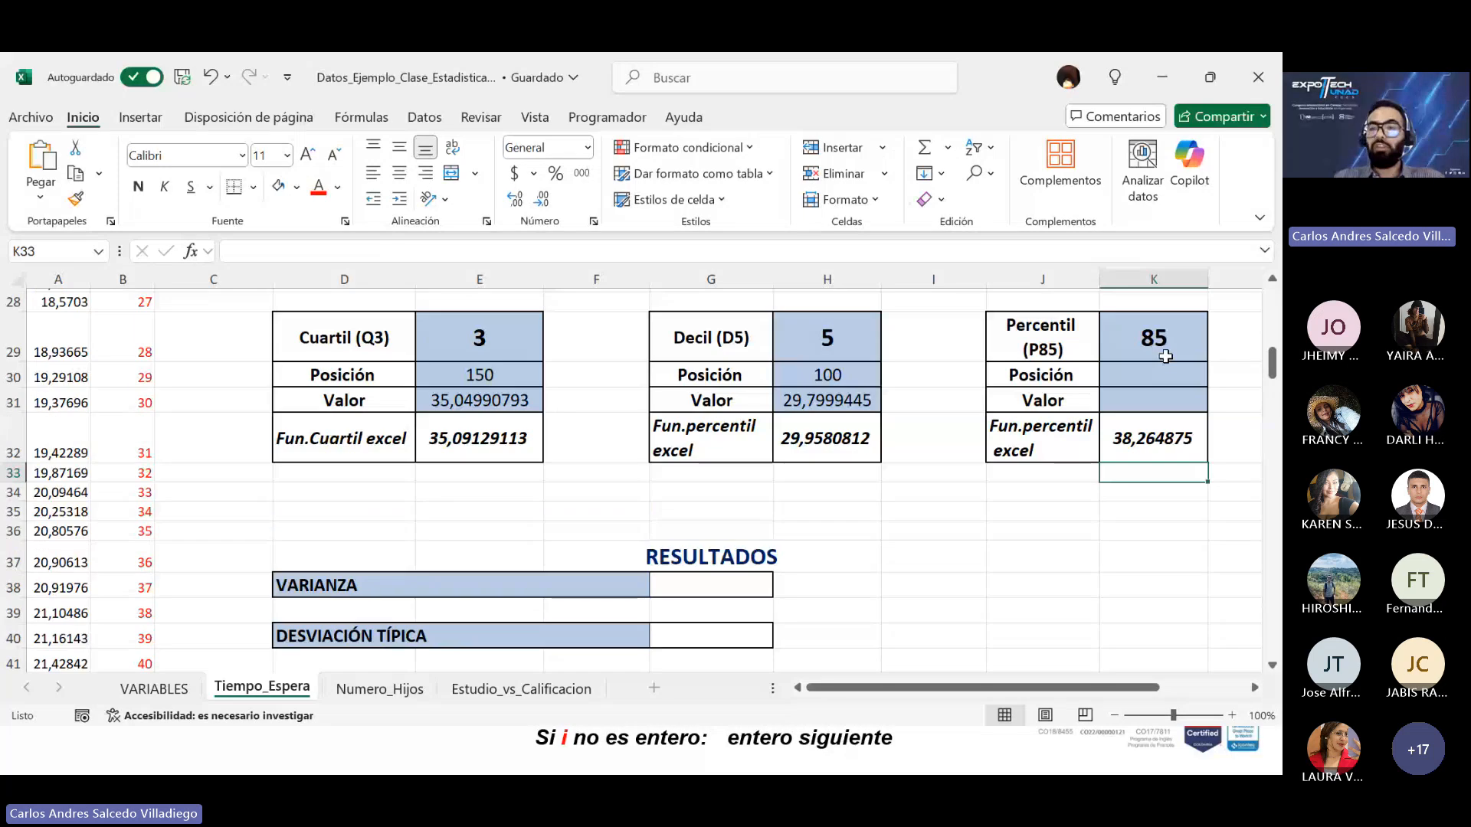
pyautogui.click(1146, 369)
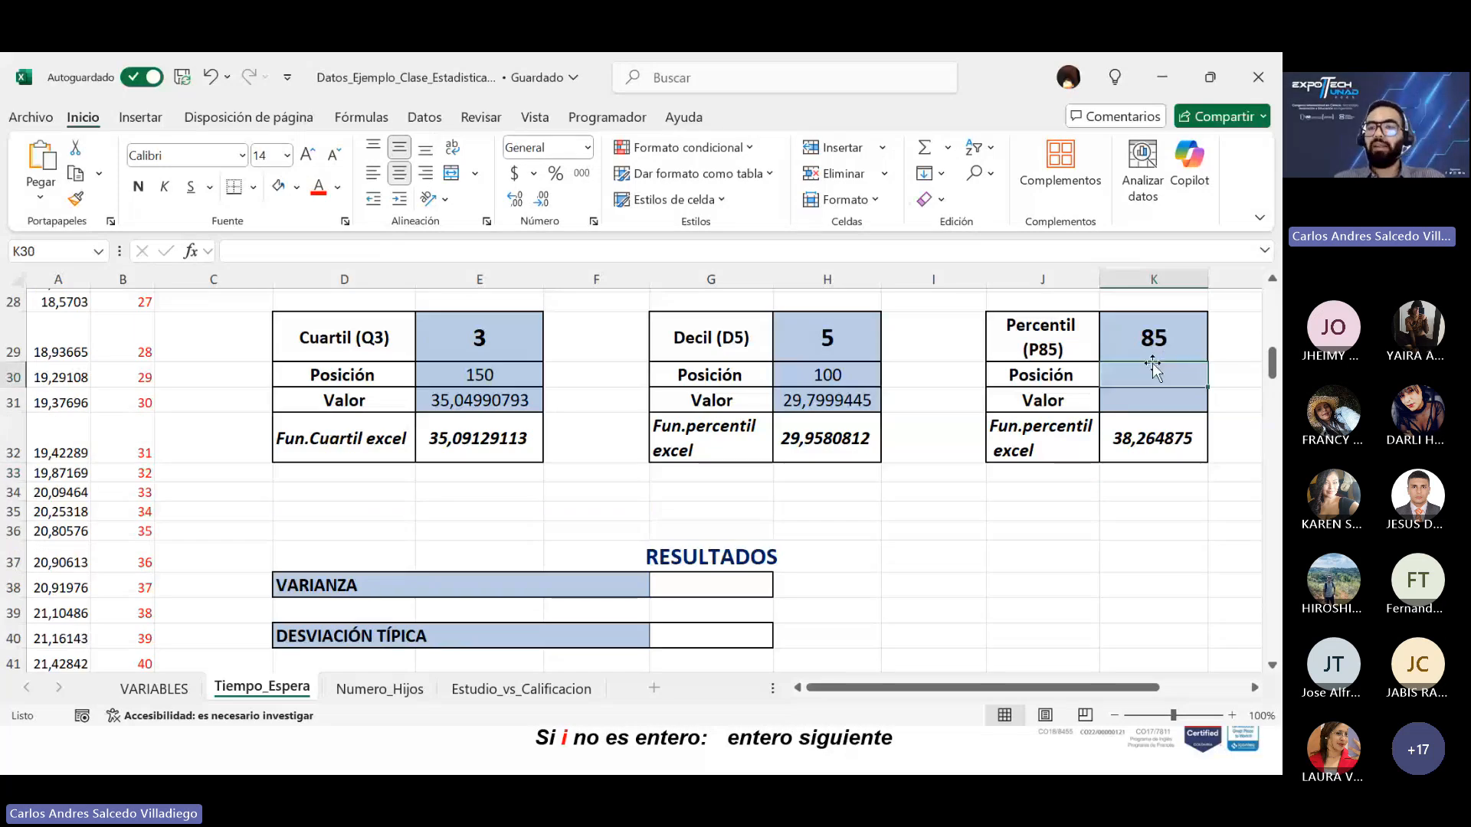
pyautogui.write('=')
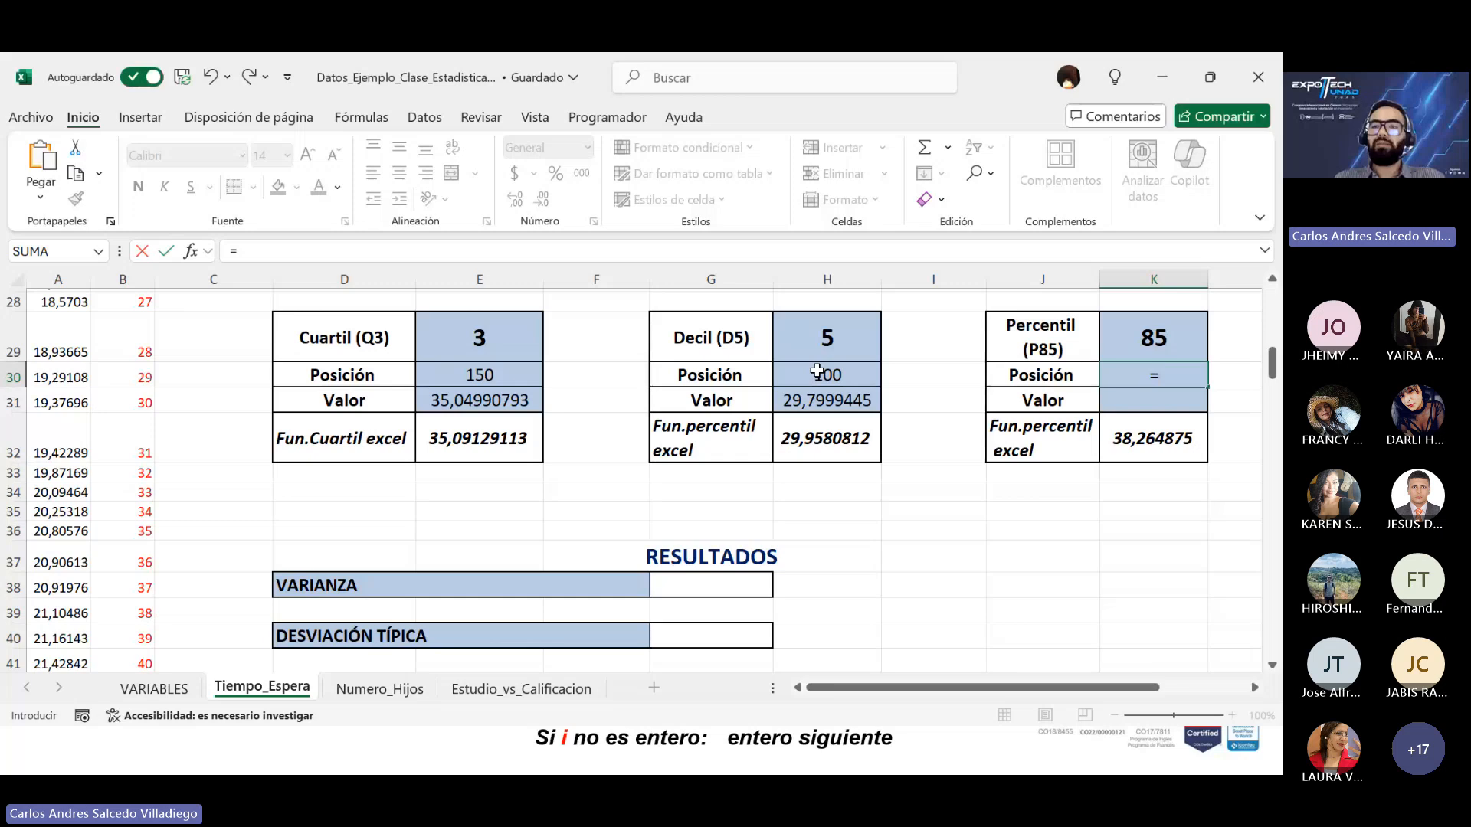
pyautogui.write('(')
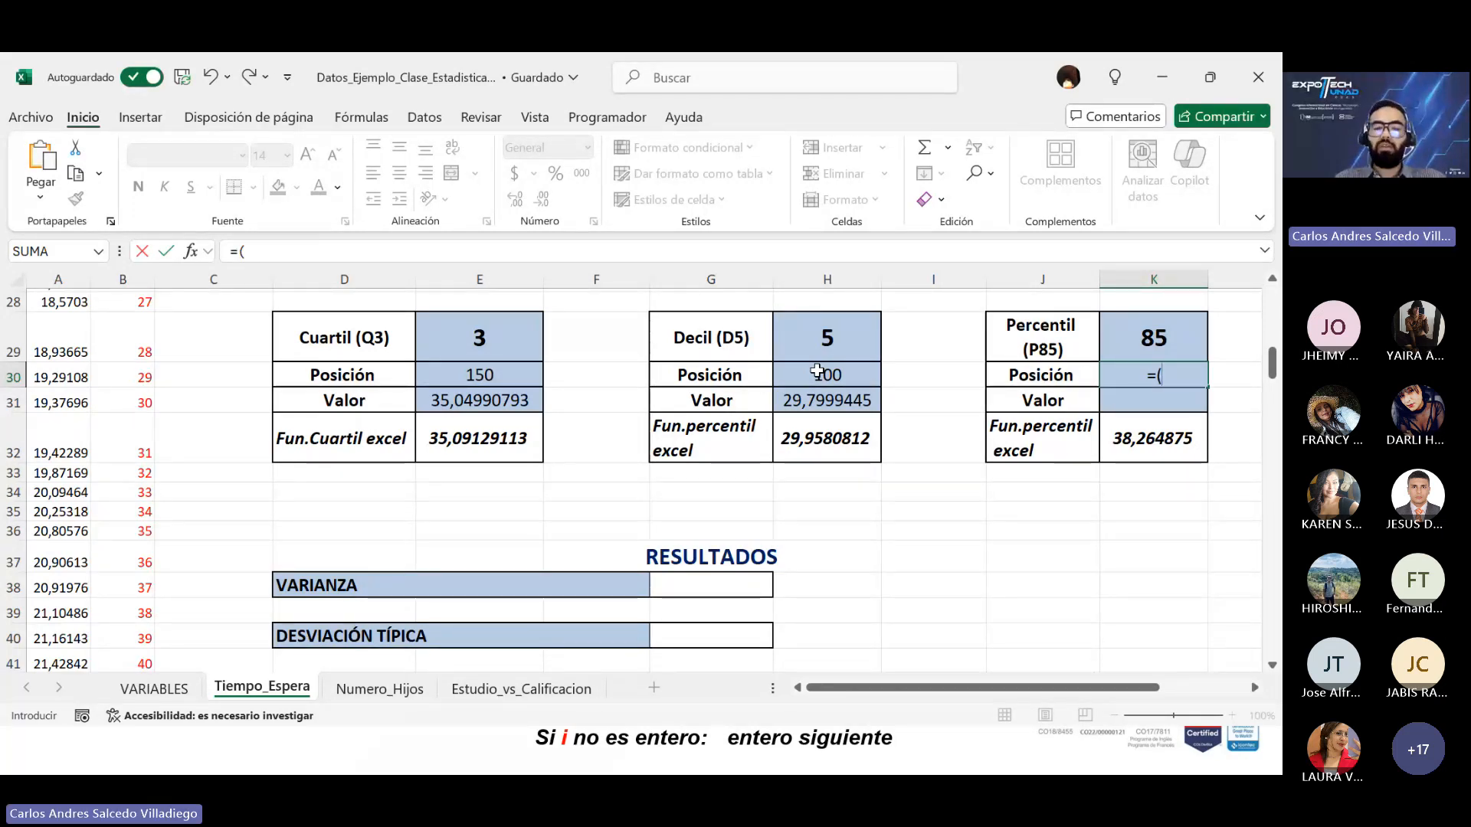
pyautogui.write('85')
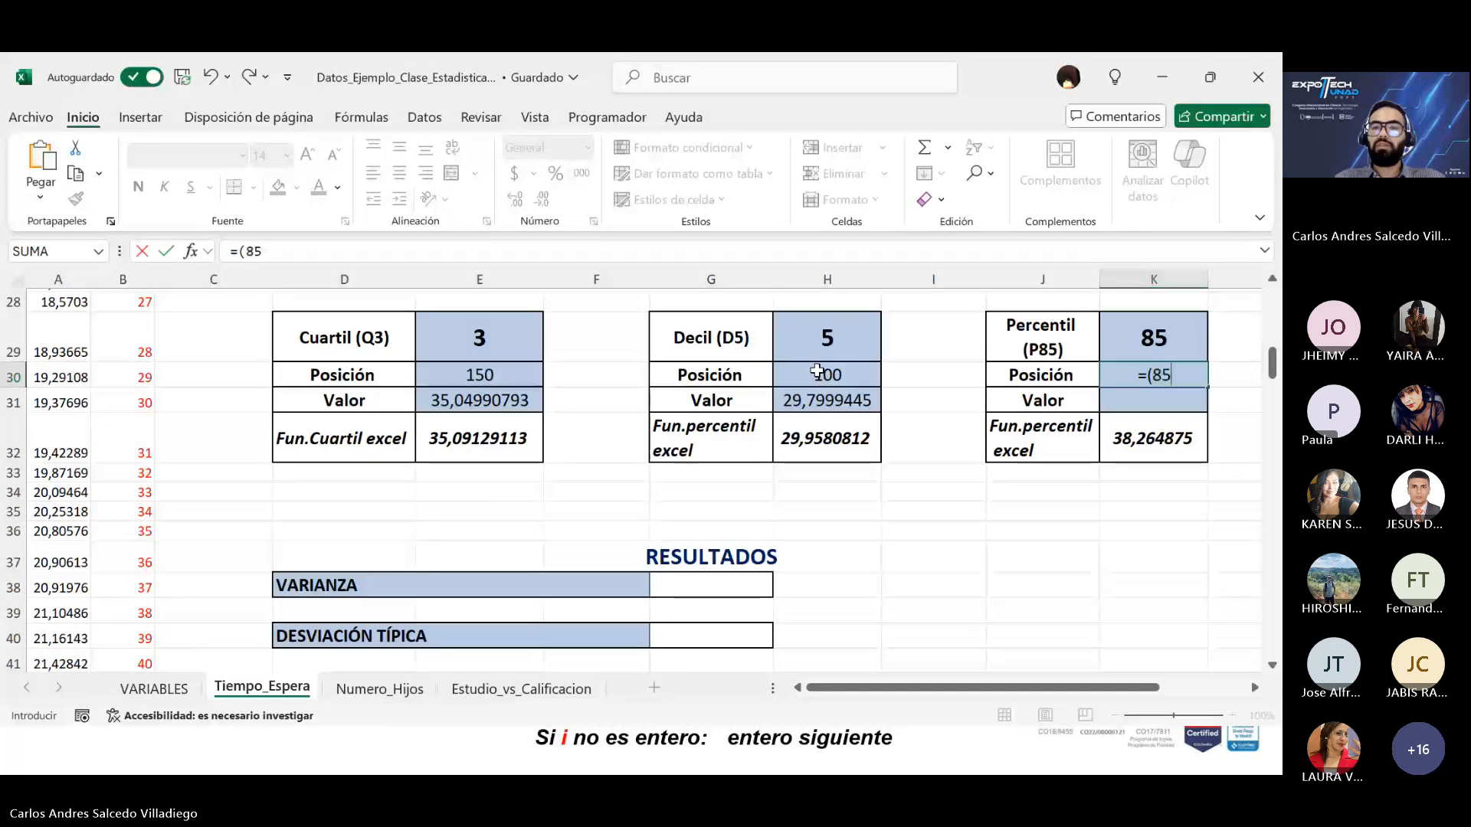
pyautogui.write('/100)*')
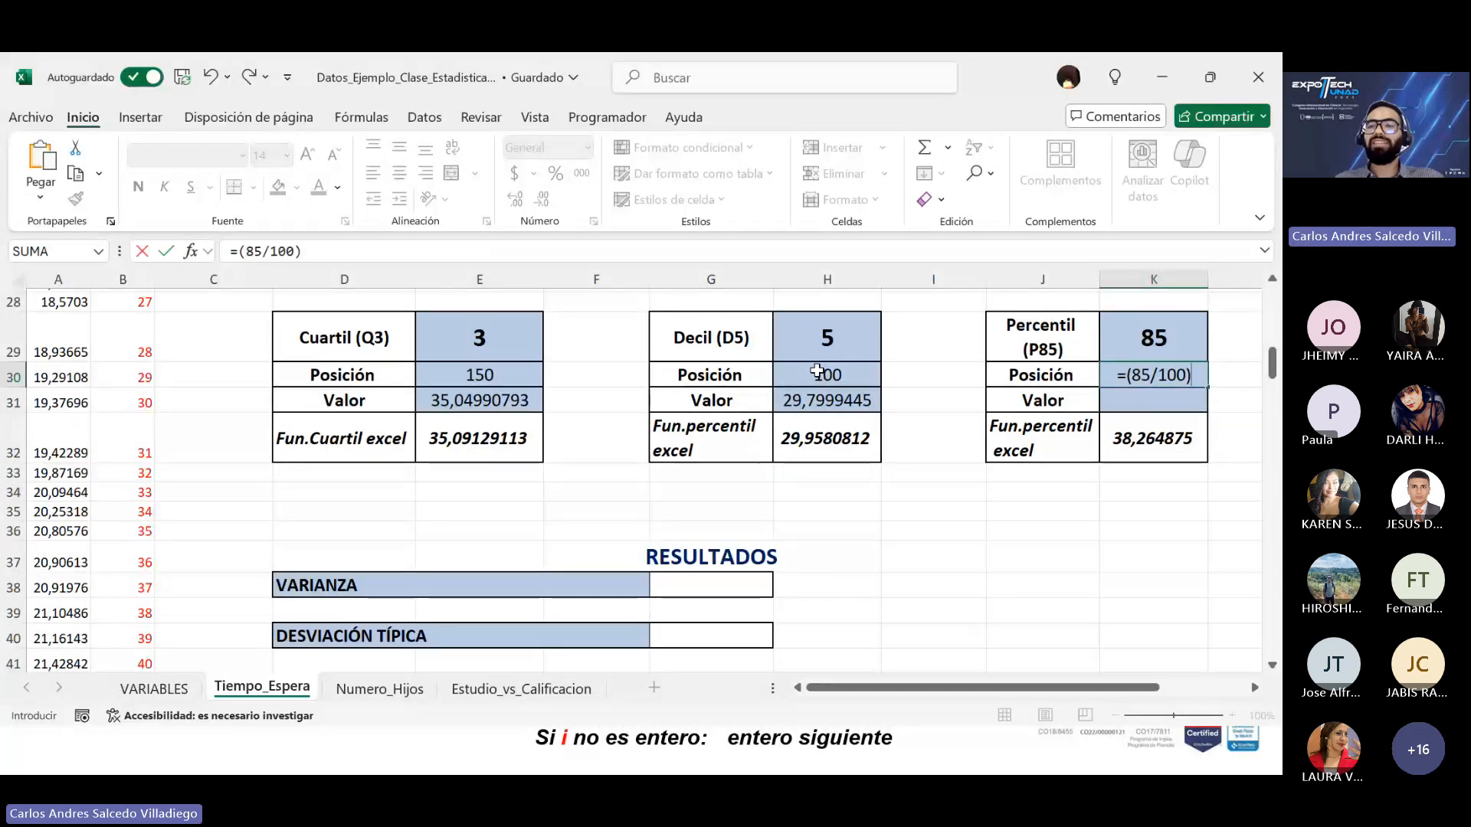
pyautogui.write('200')
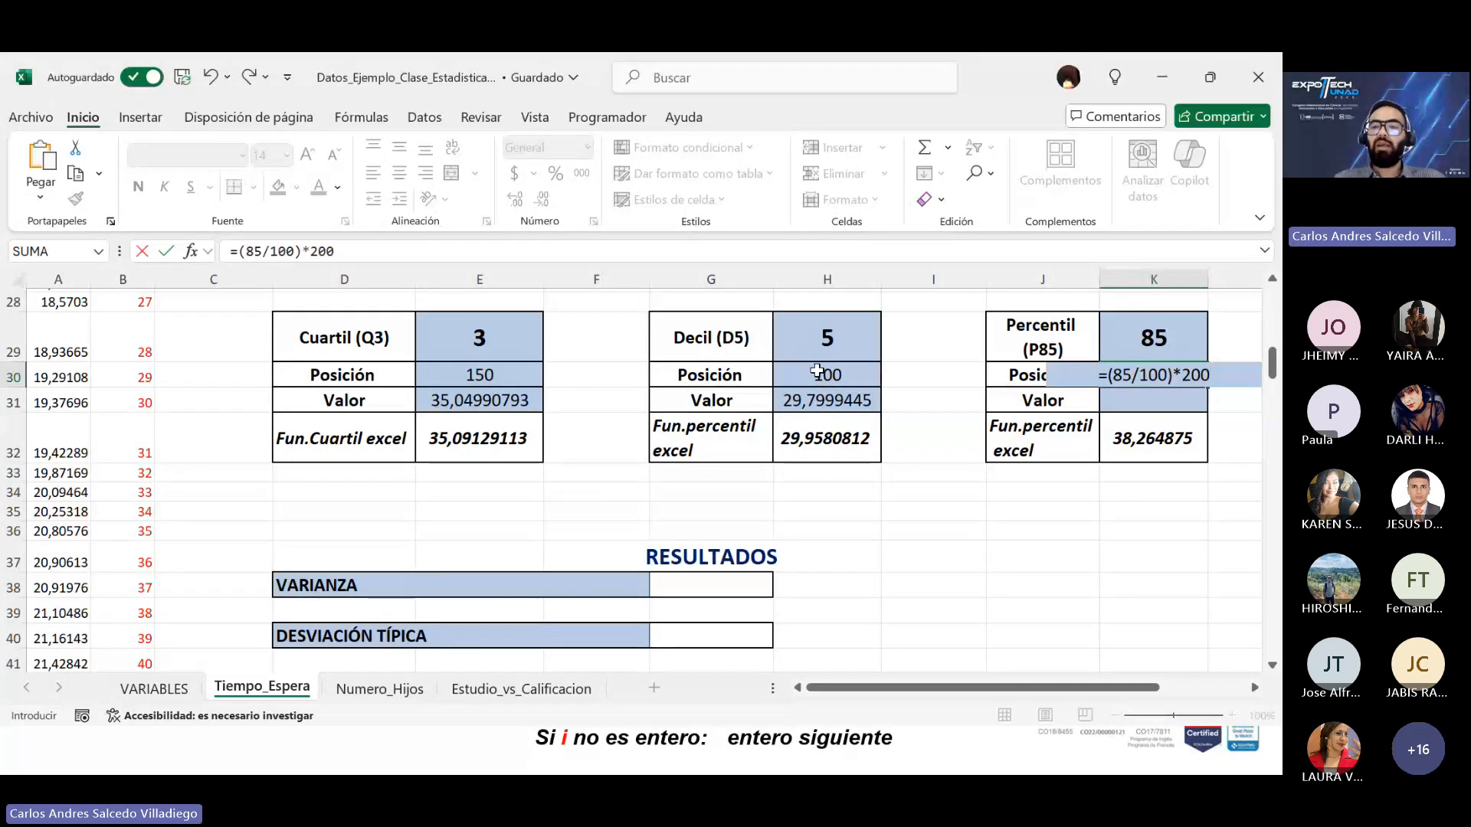
pyautogui.press('Return')
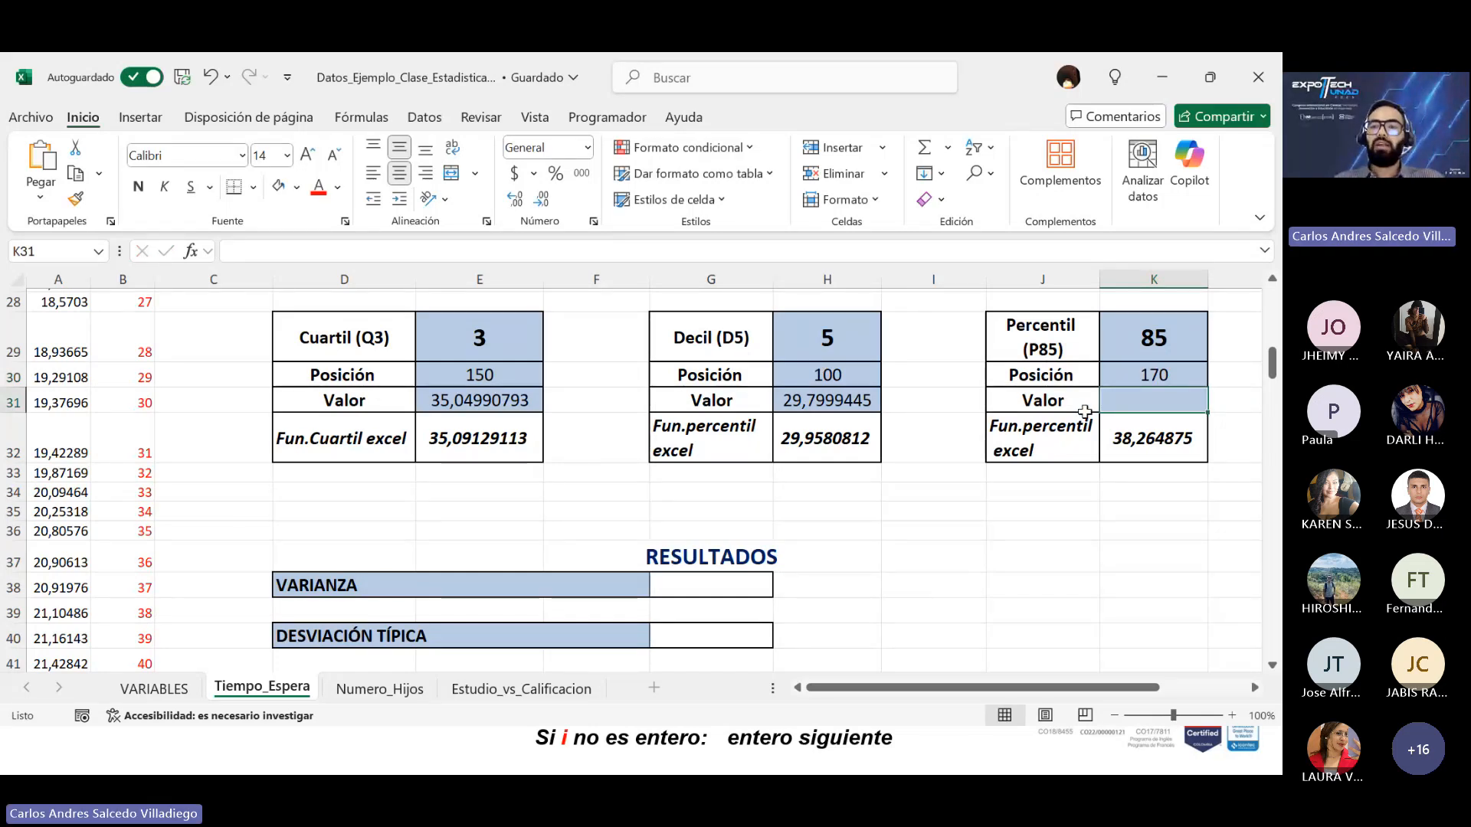
# Step: Calculate the Percentil (P85) Valor in K31 with PROMEDIO over the waiting times in A171:A172
pyautogui.doubleClick(1164, 395)
pyautogui.write('=pr')
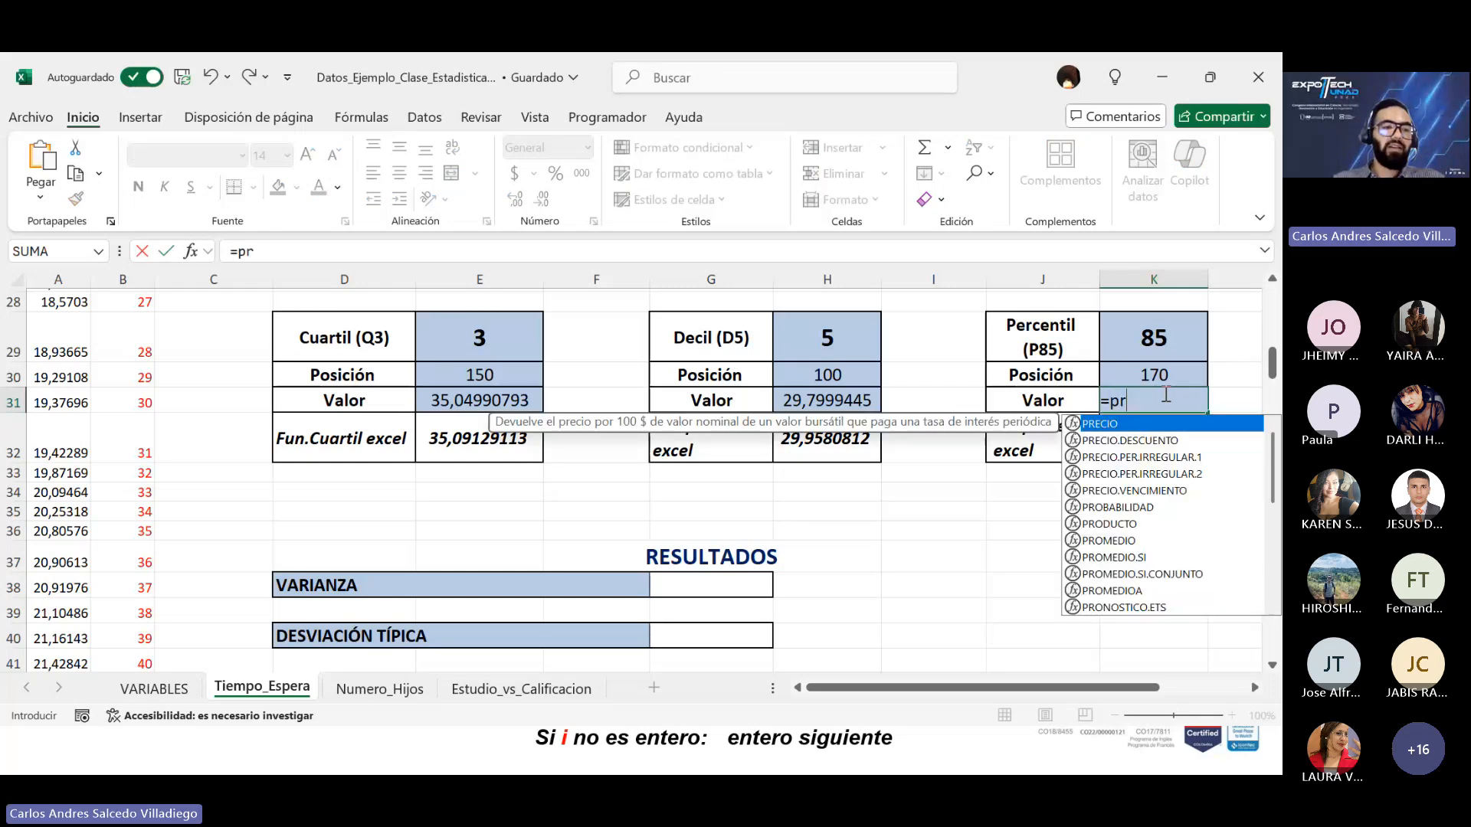
pyautogui.write('om')
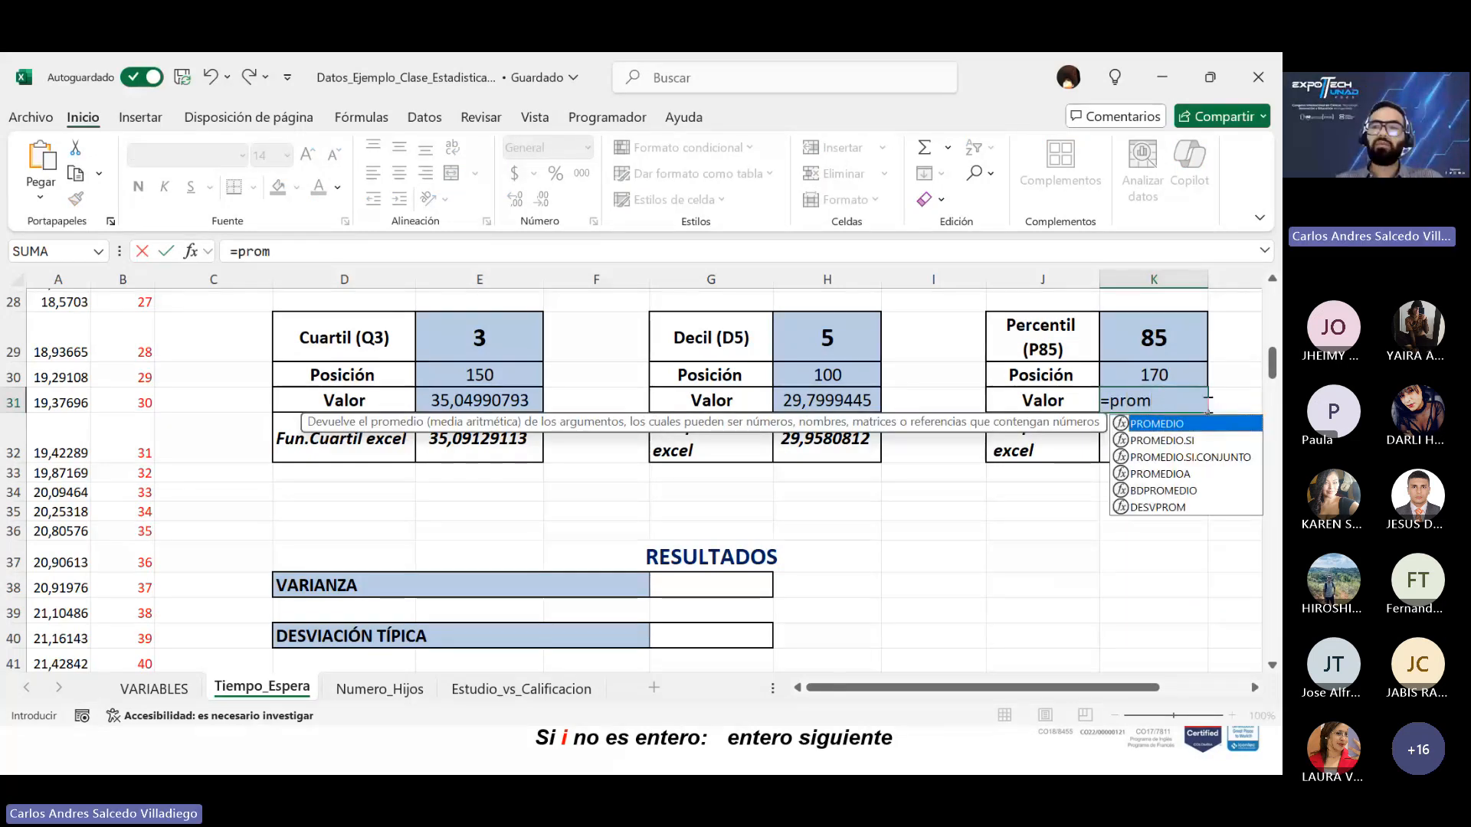
pyautogui.press('Tab')
pyautogui.moveTo(1271, 360); pyautogui.dragTo(1261, 605)
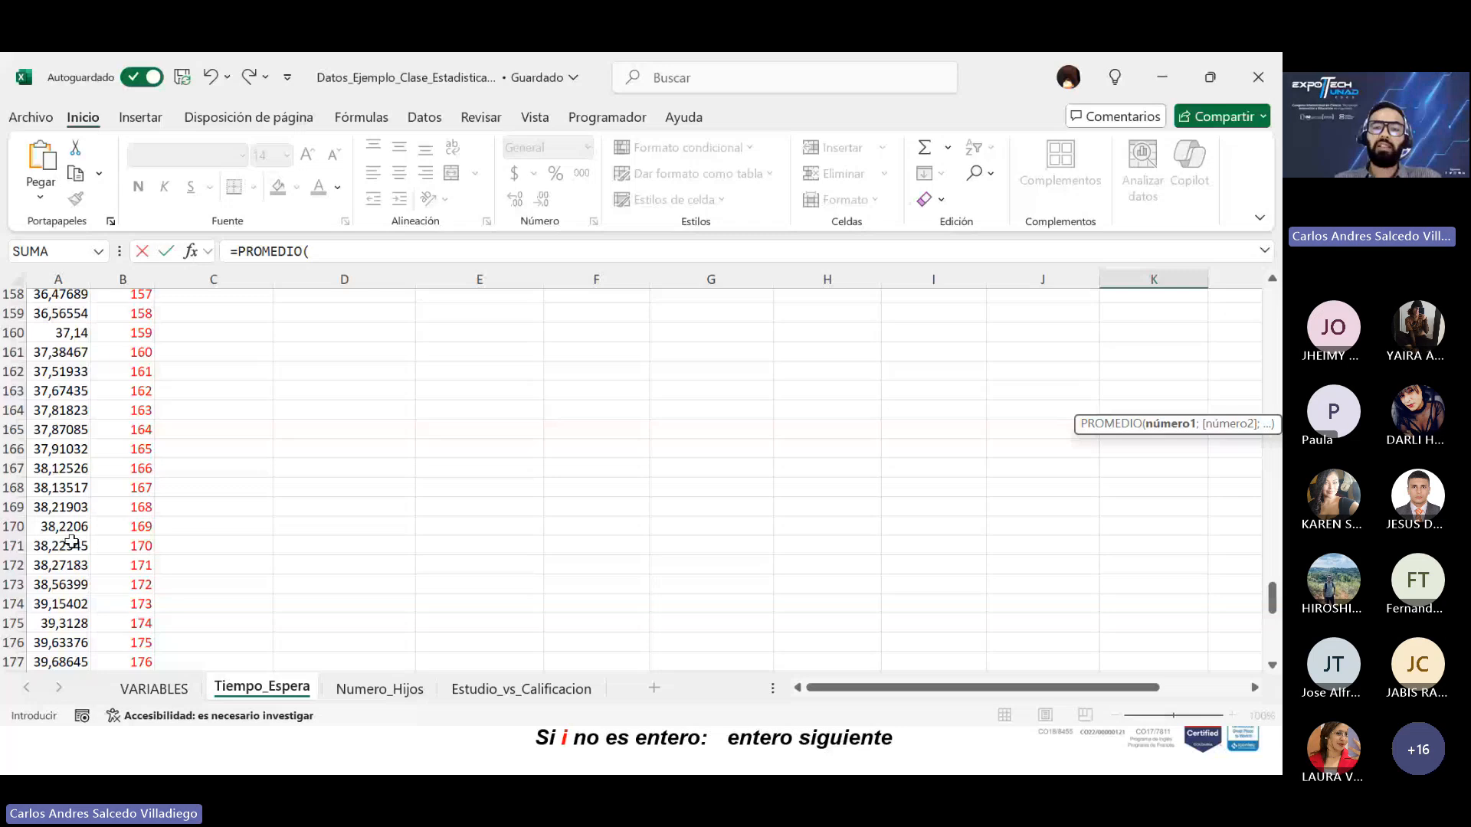
pyautogui.moveTo(71, 541); pyautogui.dragTo(73, 565)
pyautogui.press('Return')
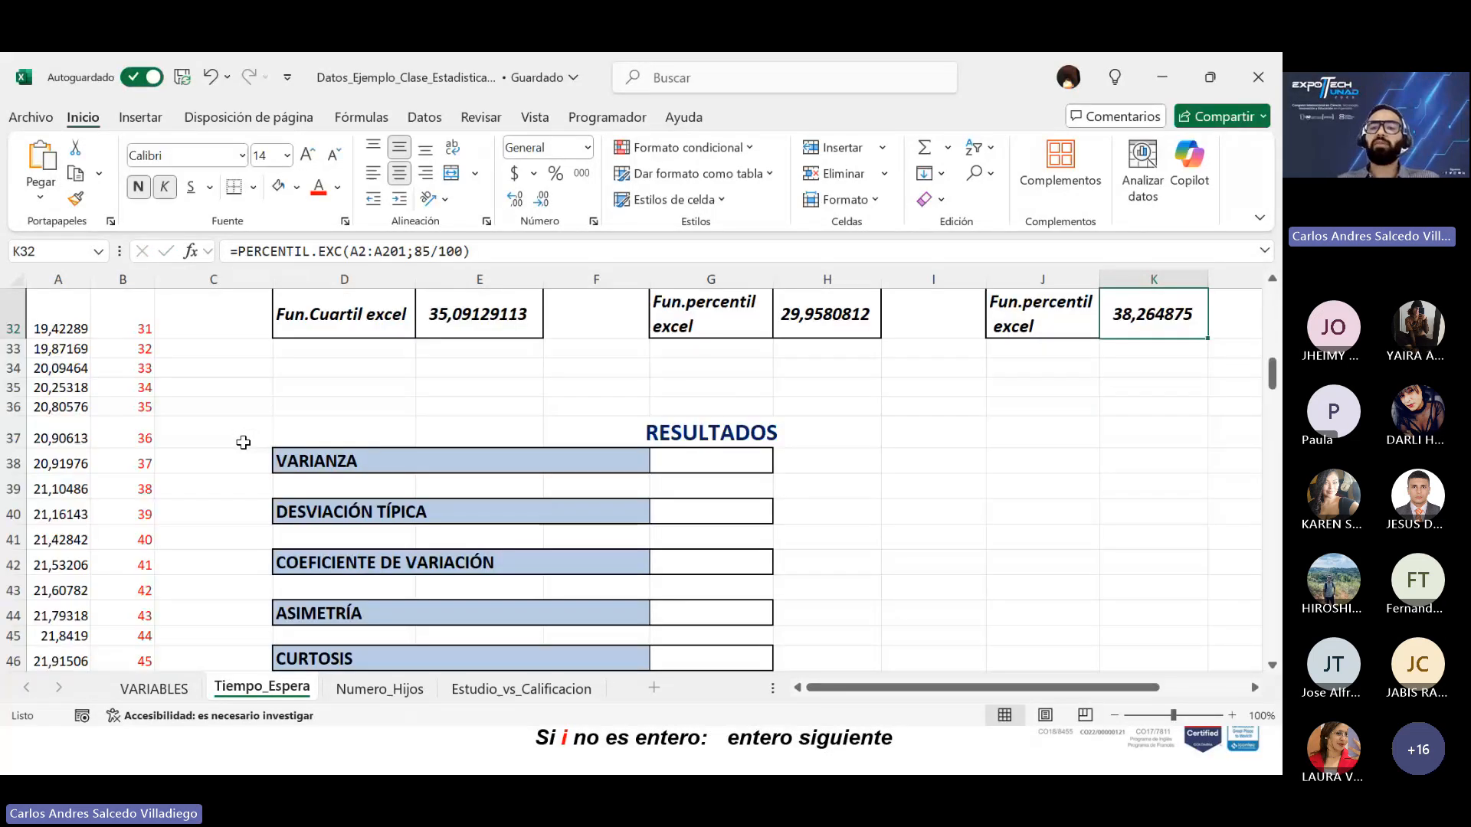
# Step: Review the quartile, decile and percentile tables, then switch to the slide presentation and reveal what these position measures are for
pyautogui.scroll(1, 536, 405)
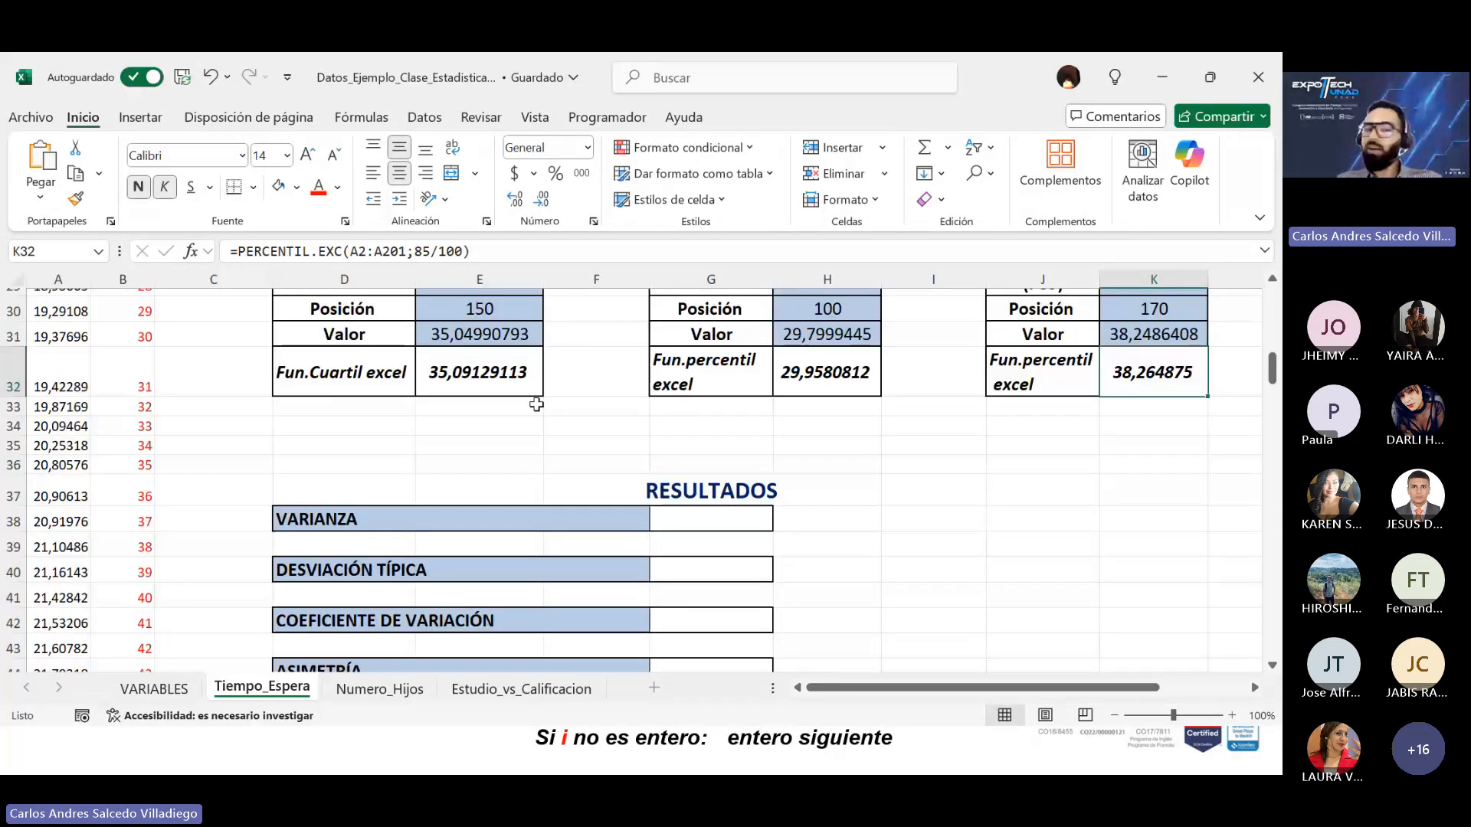
pyautogui.scroll(1, 536, 404)
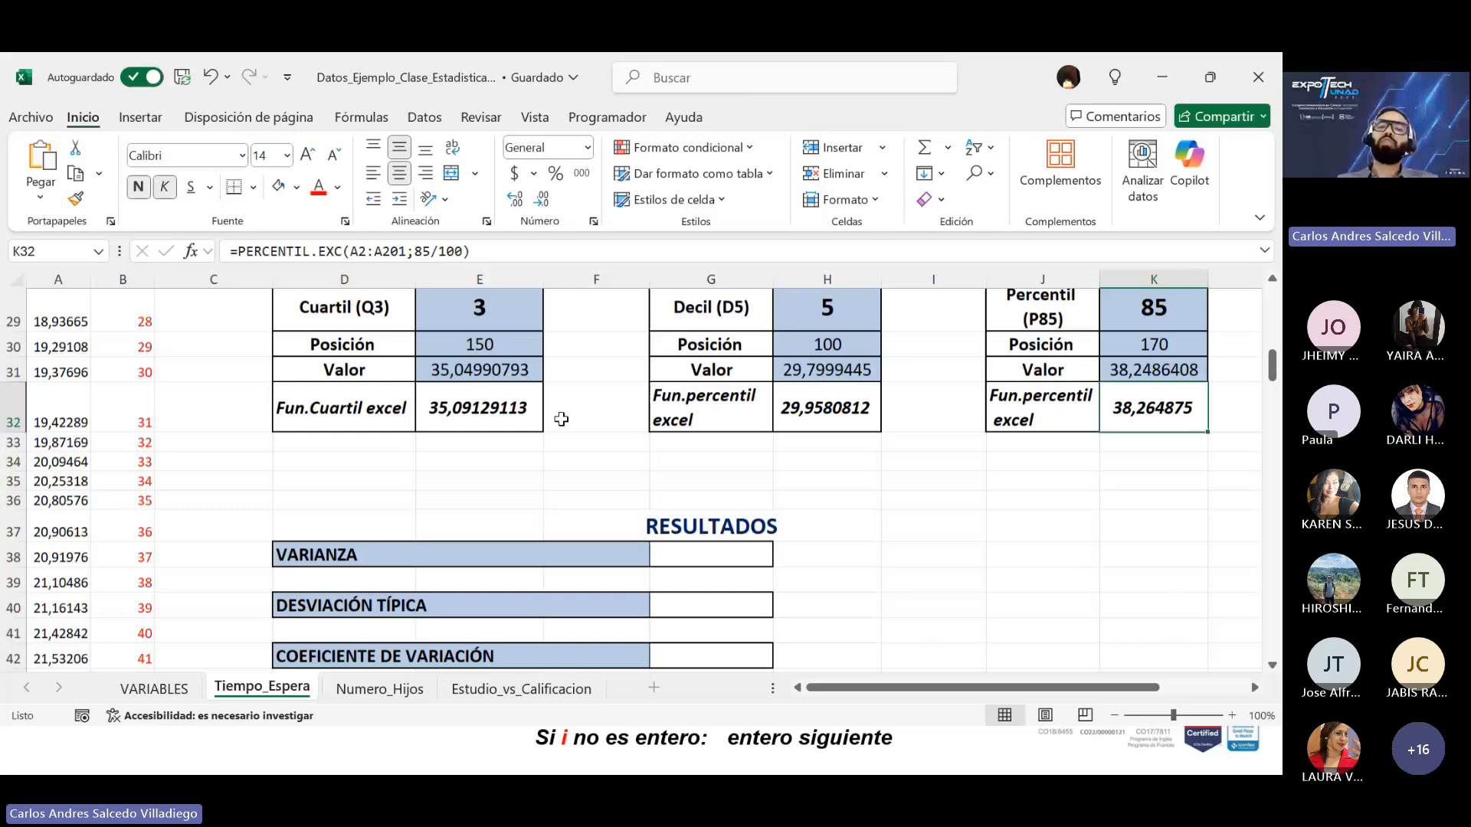
pyautogui.scroll(1, 561, 419)
pyautogui.click(1053, 521)
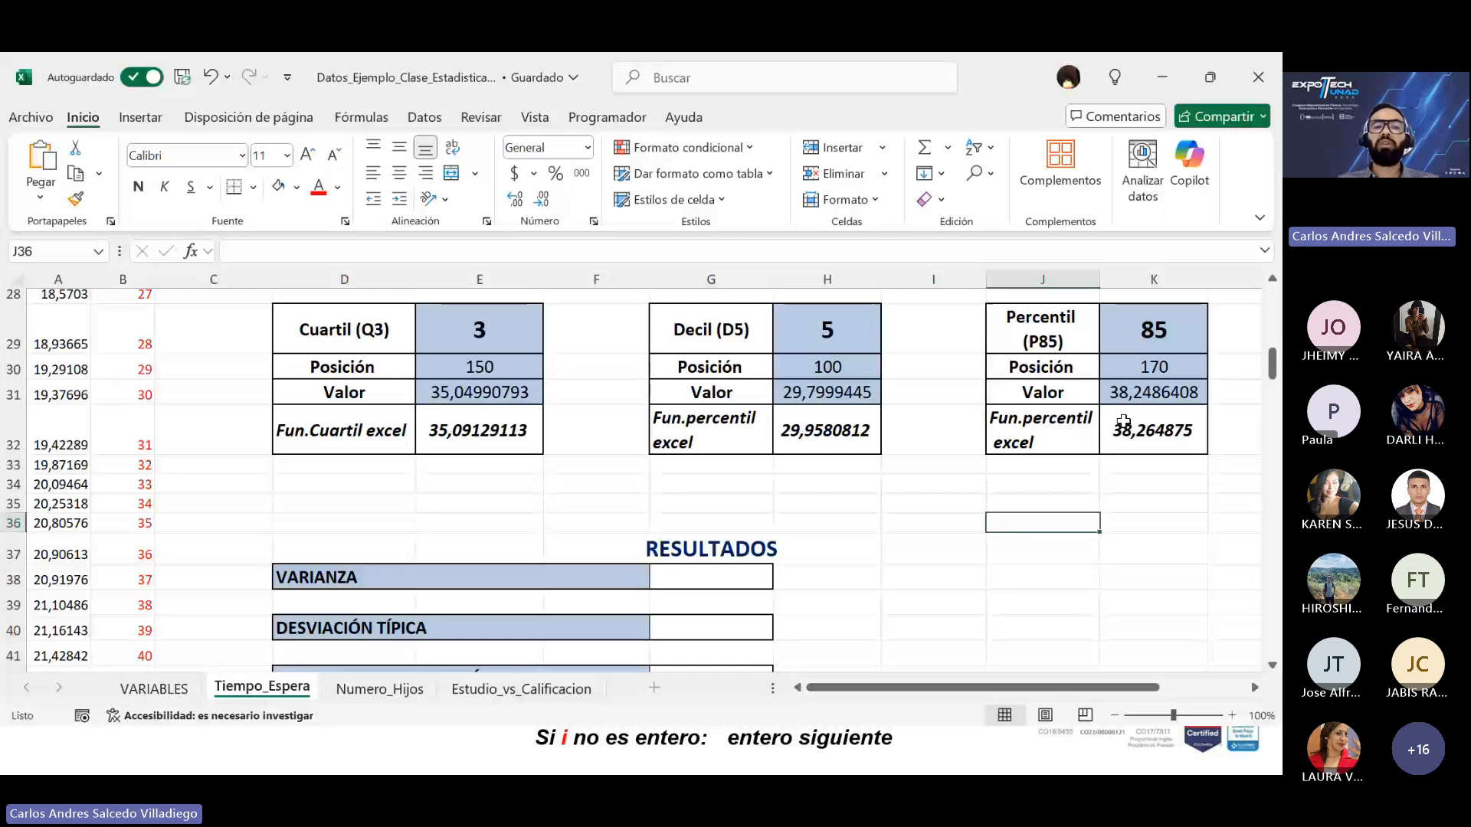
pyautogui.scroll(2, 1123, 420)
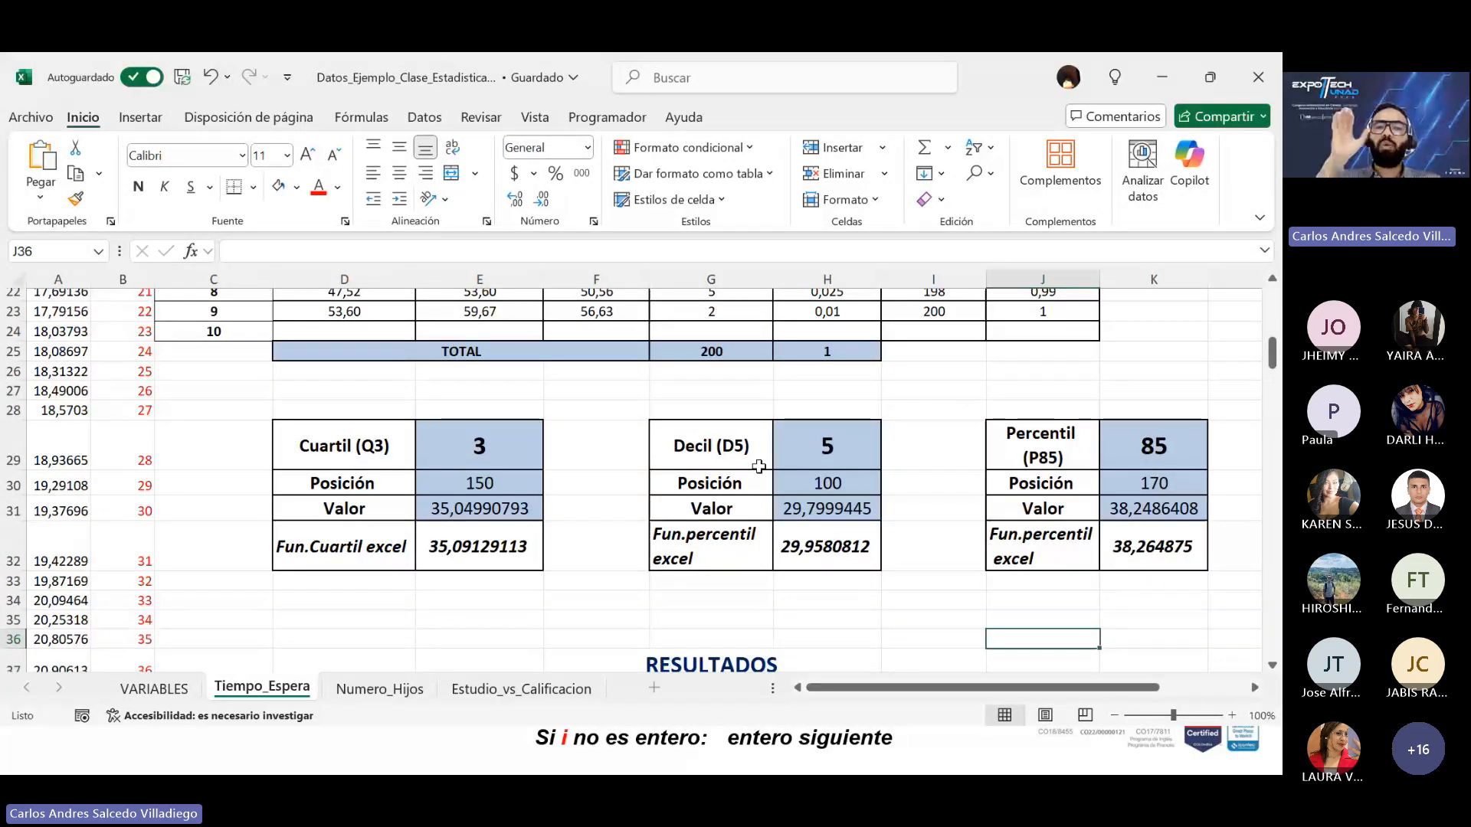
pyautogui.hotkey('alt', 'Tab')
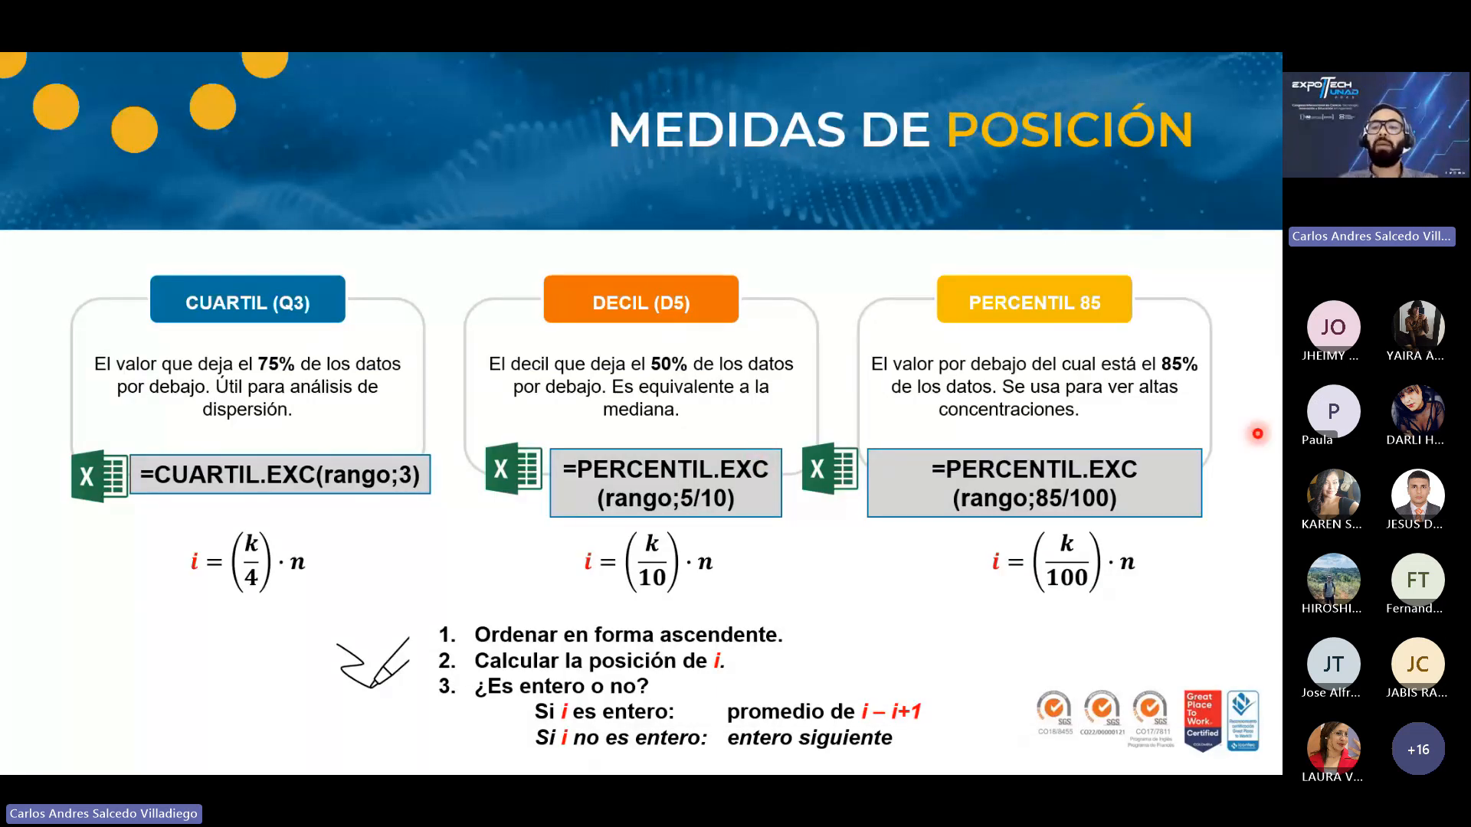
pyautogui.press('Right')
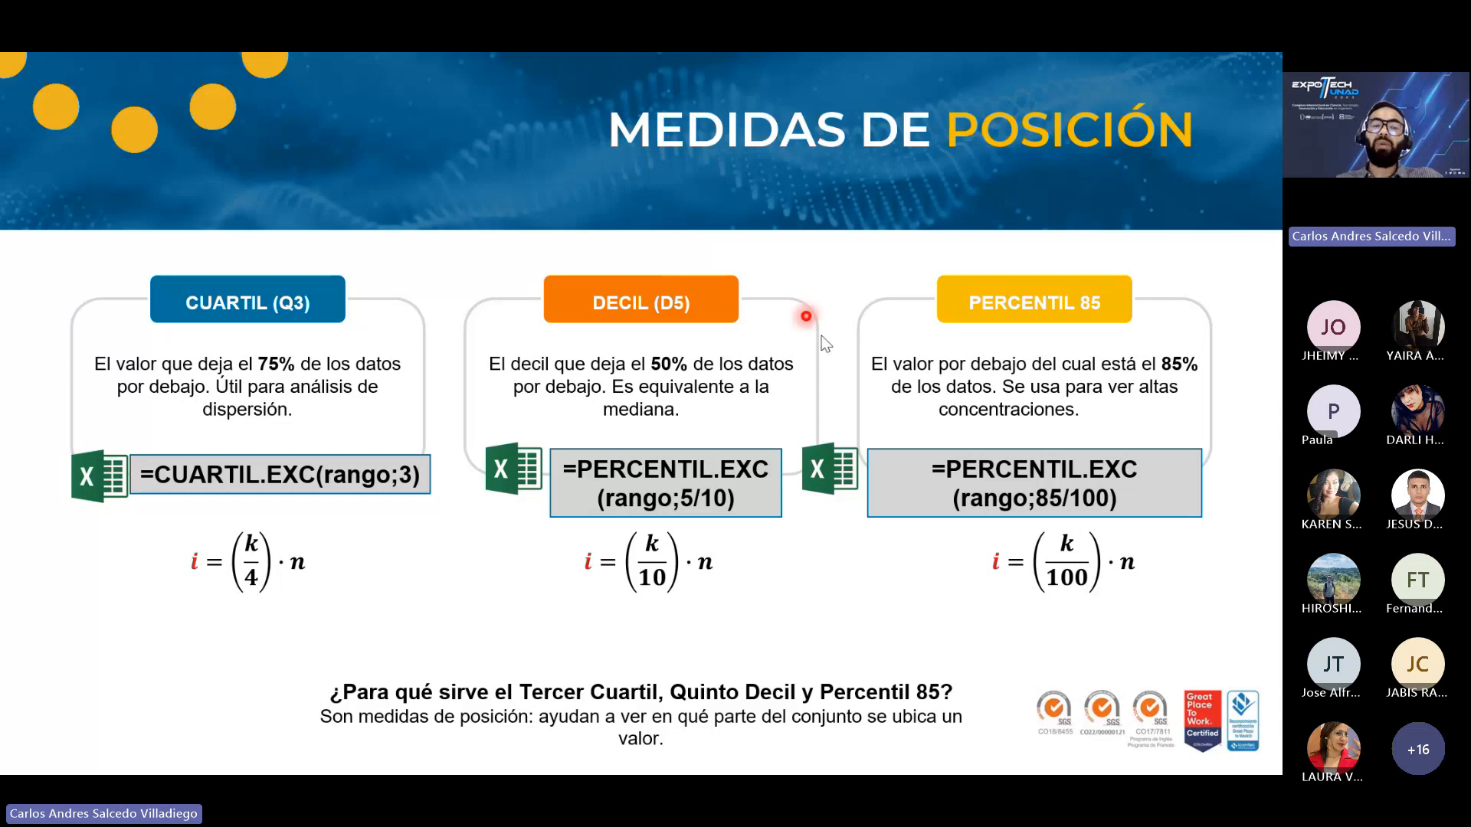
# Step: Return to the Excel workbook and compare the frequency table and the Mediana with the quartile, decile and percentile results
pyautogui.hotkey('alt', 'Tab')
pyautogui.scroll(5, 815, 398)
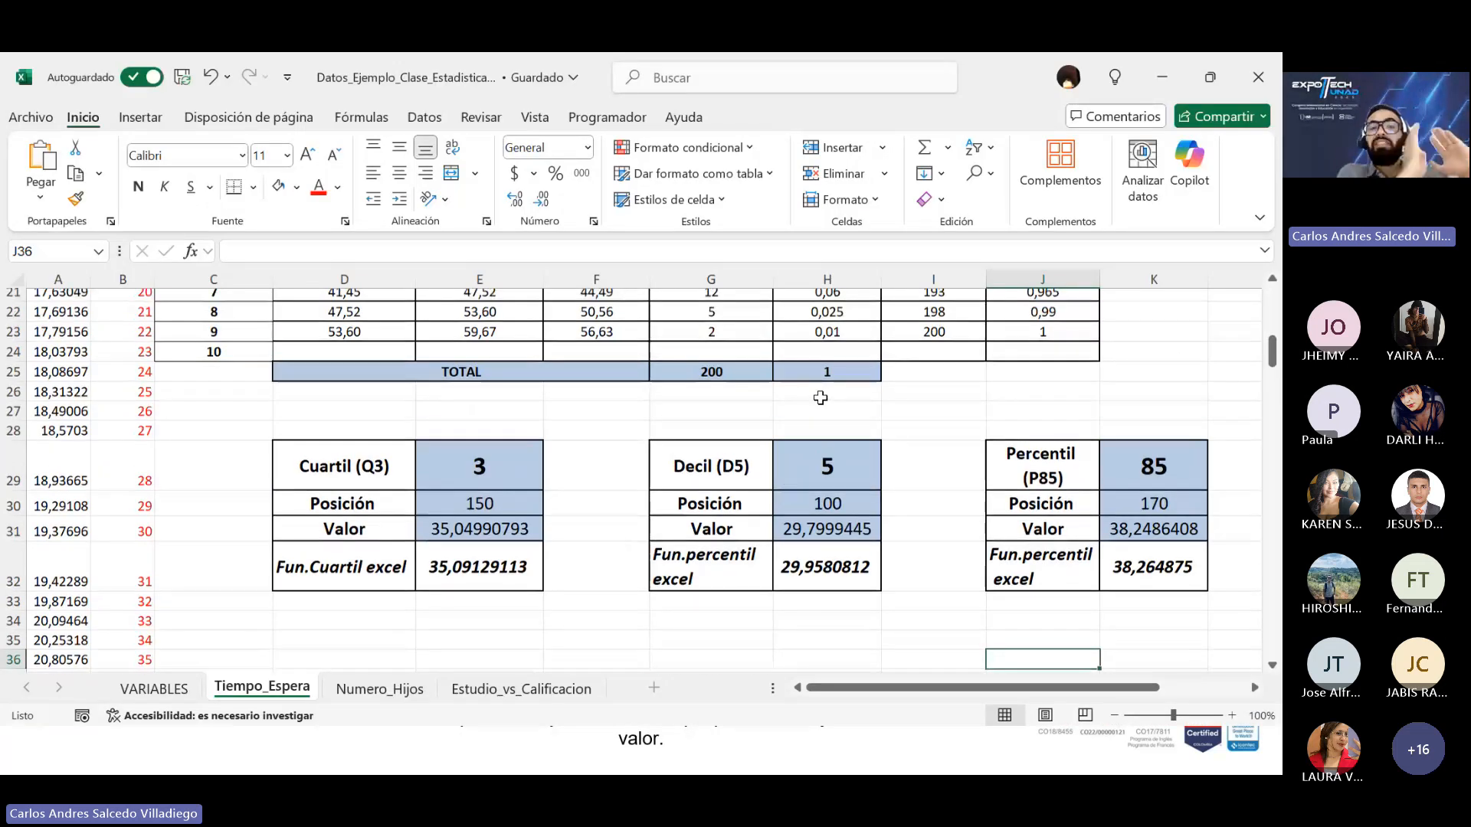
pyautogui.scroll(-1, 834, 398)
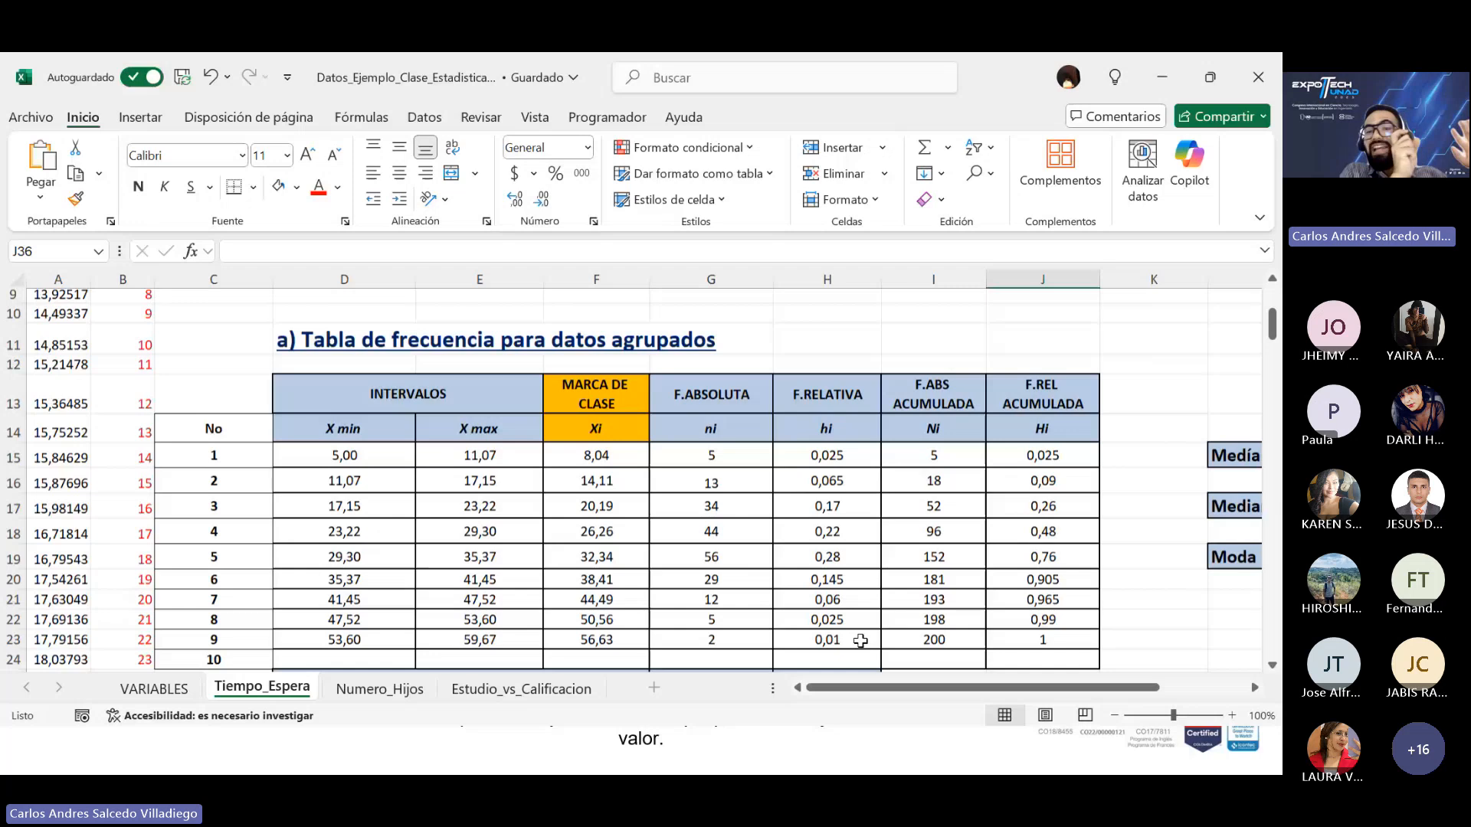
pyautogui.scroll(-3, 928, 524)
pyautogui.hscroll(3, 927, 524)
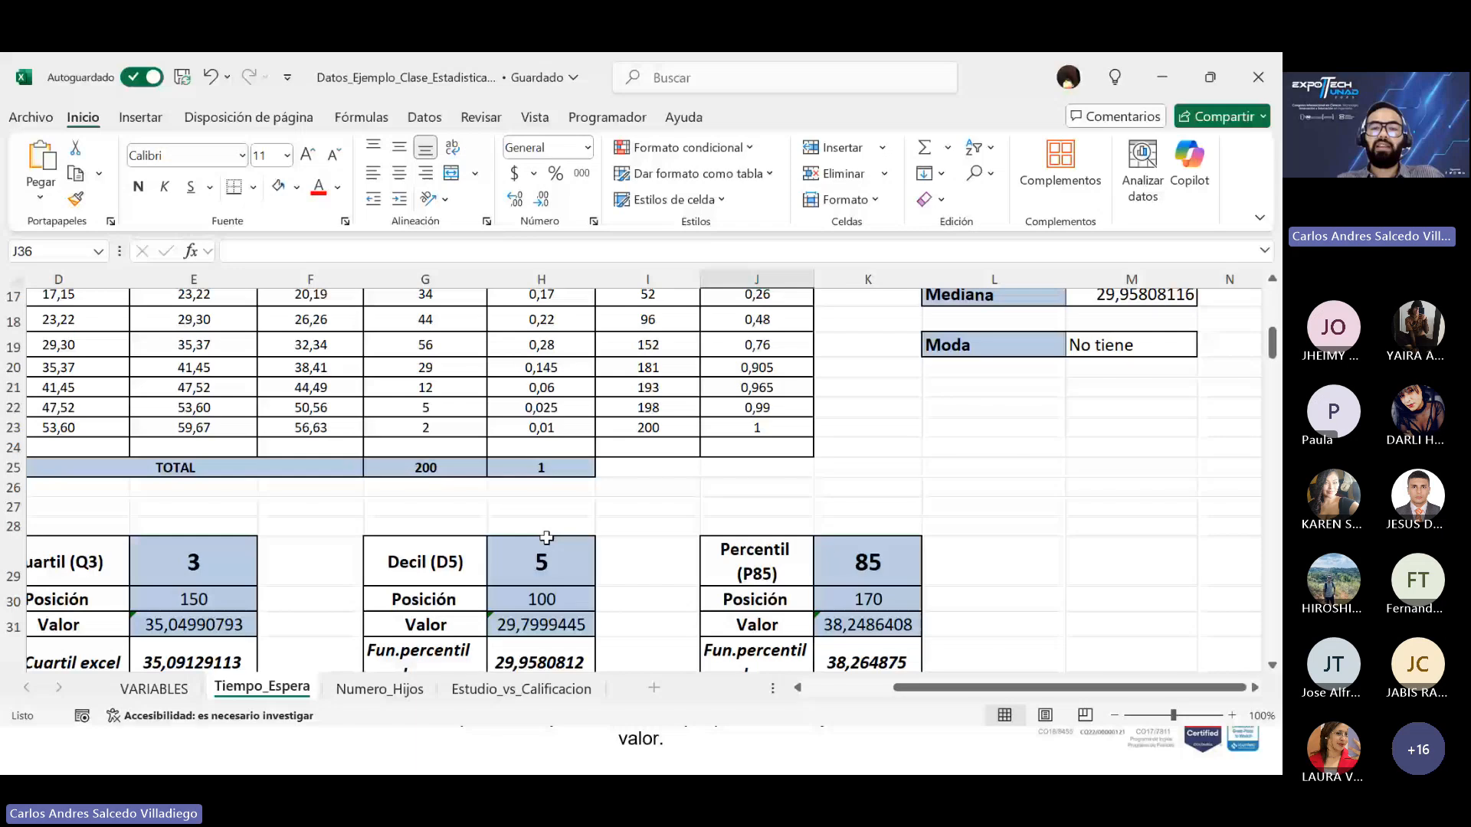
pyautogui.scroll(1, 546, 537)
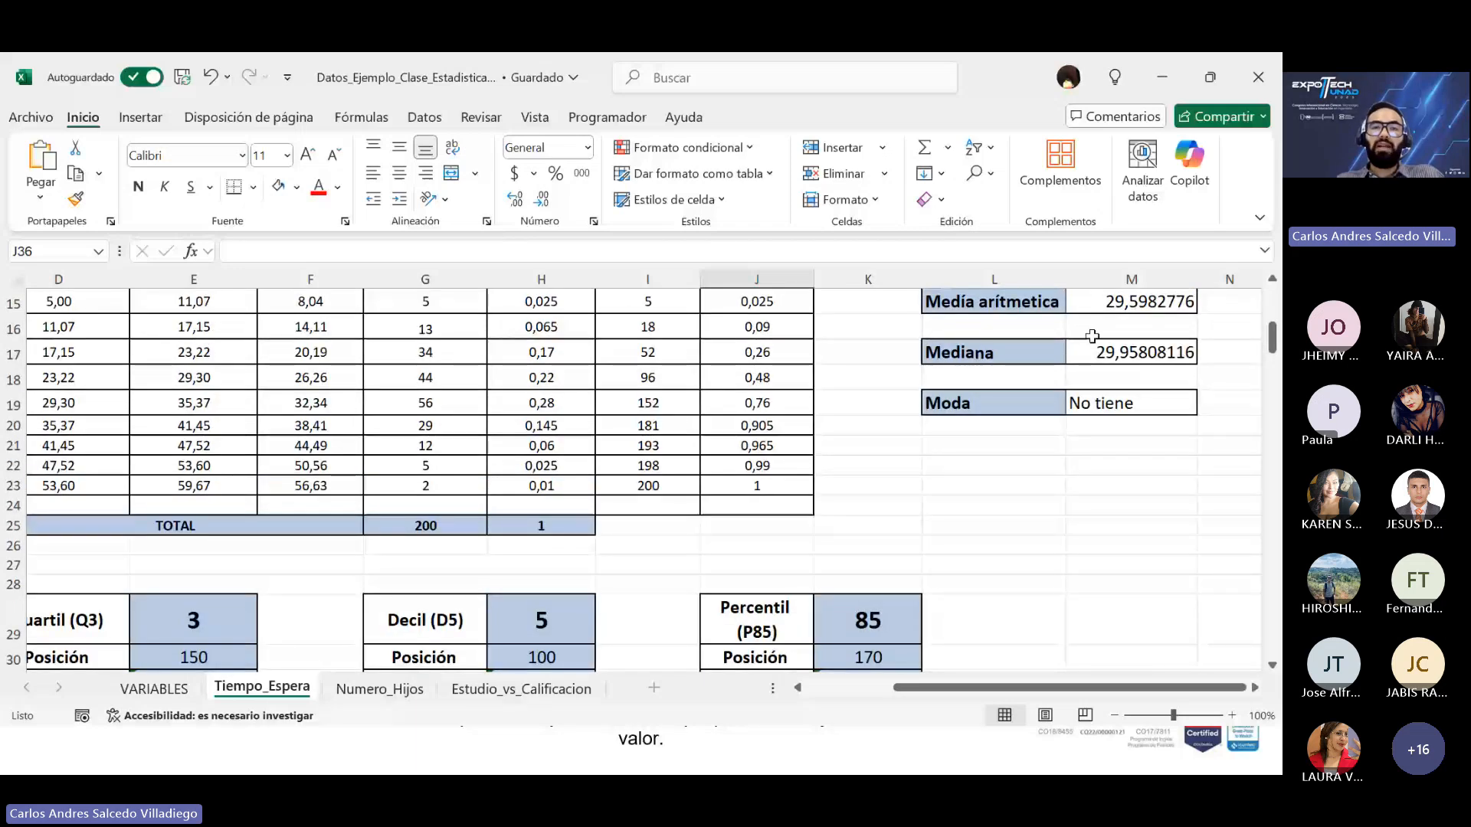
pyautogui.scroll(-2, 495, 531)
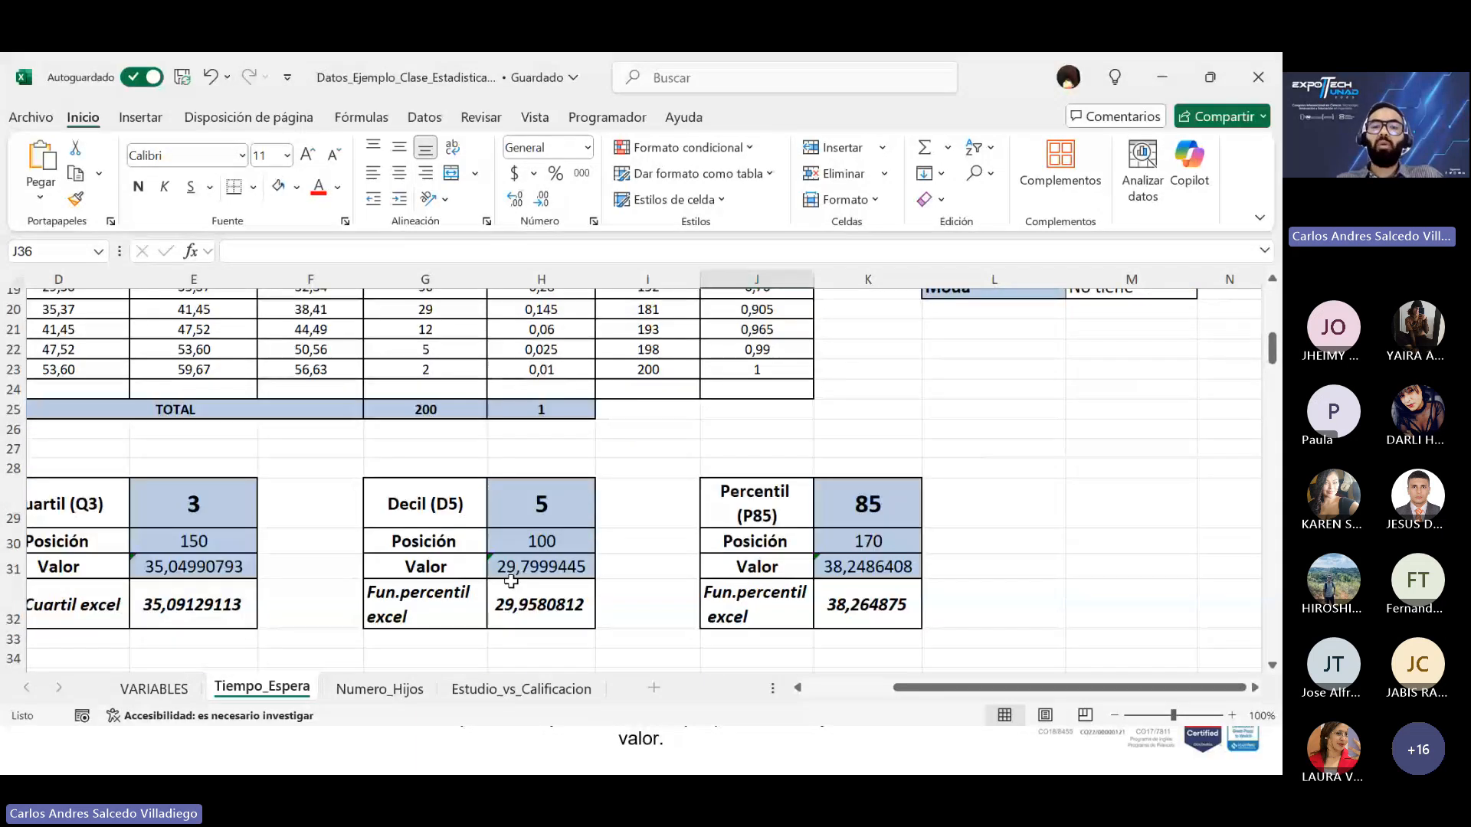
pyautogui.scroll(1, 495, 532)
pyautogui.scroll(-2, 495, 531)
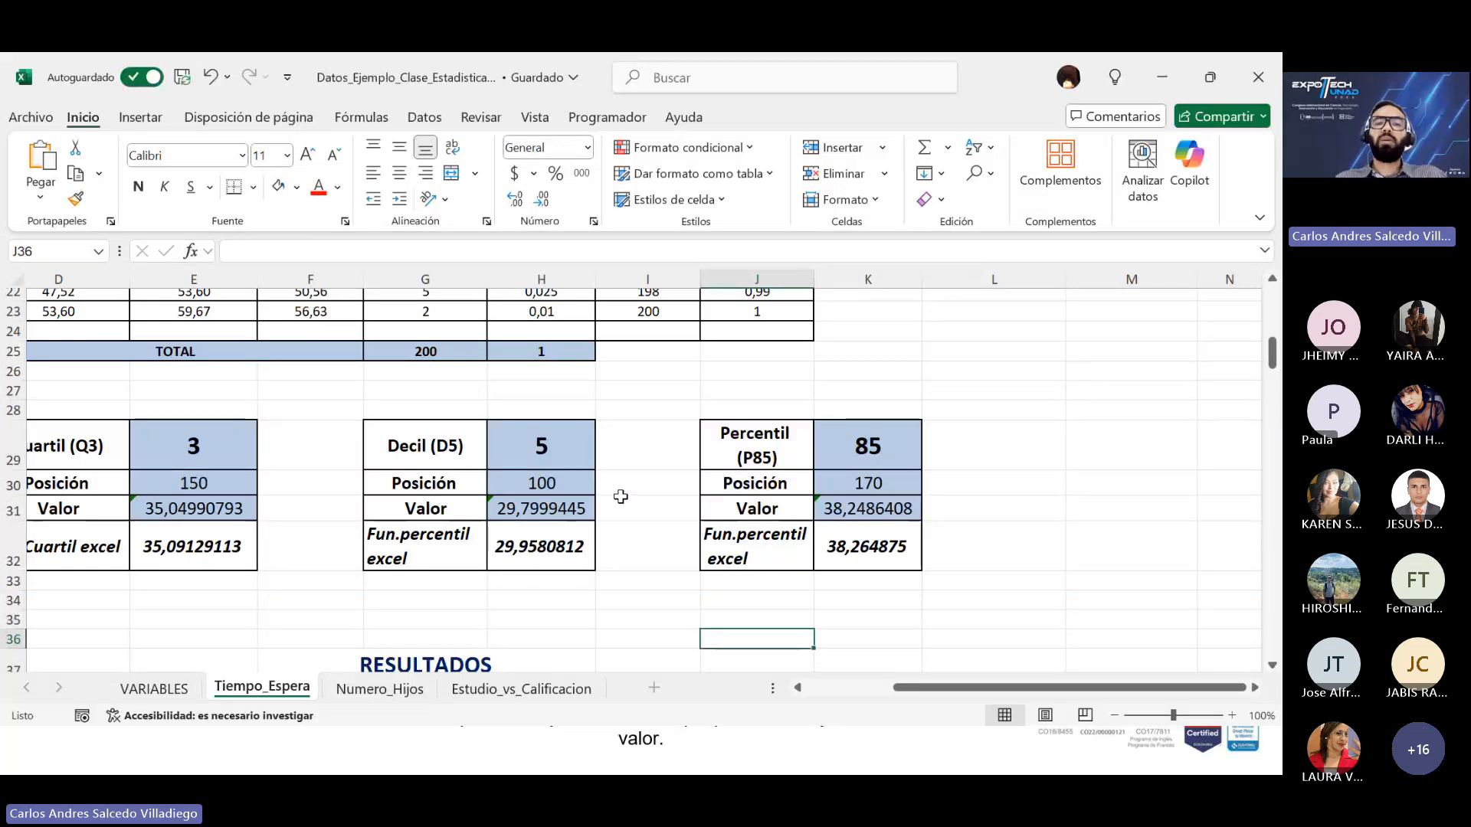
pyautogui.moveTo(911, 689); pyautogui.dragTo(825, 689)
pyautogui.scroll(-3, 642, 513)
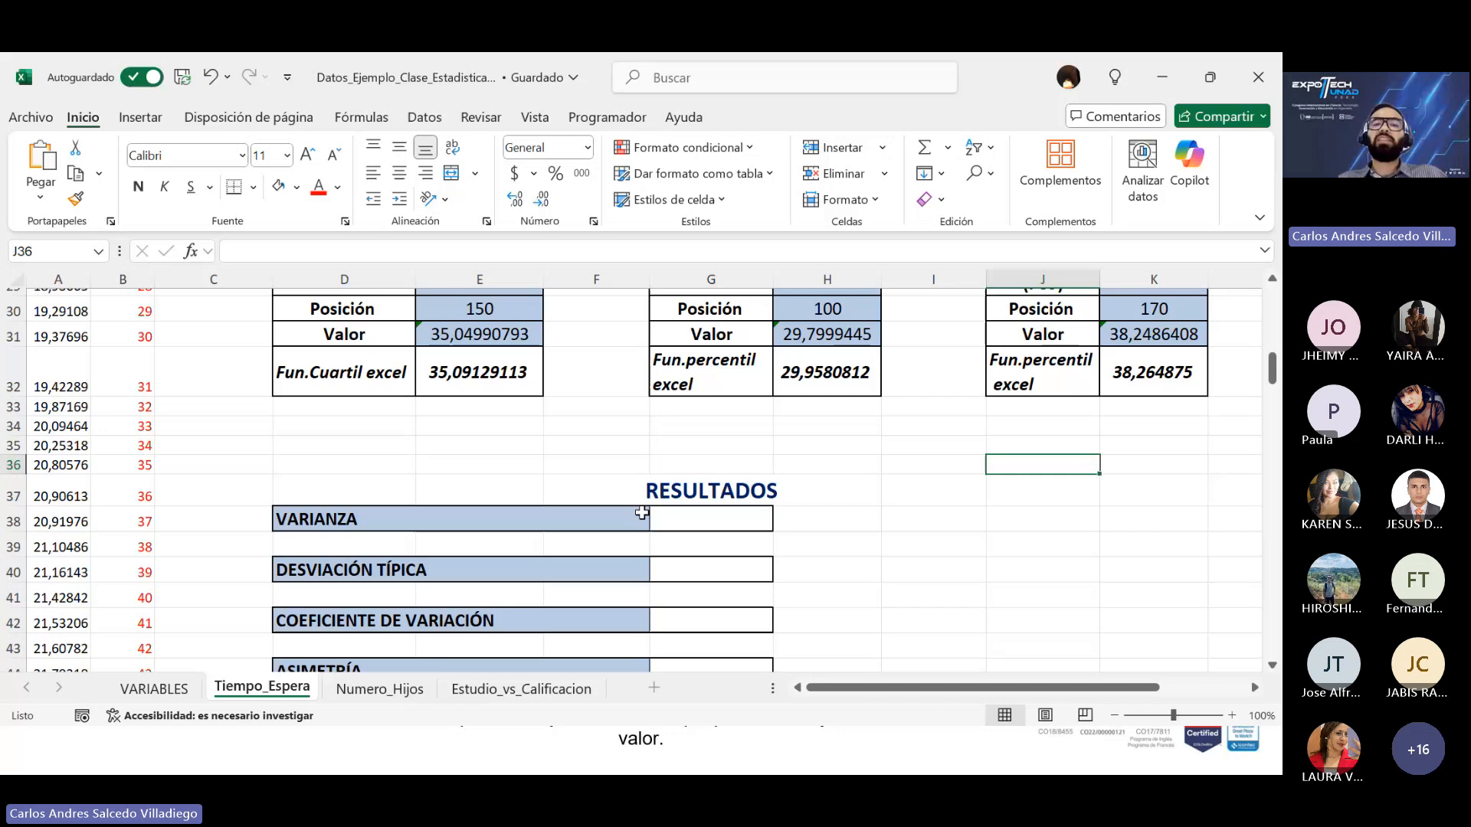
# Step: Switch to the slide presentation and reveal the dispersion formulas for variance, standard deviation and coefficient of variation
pyautogui.hotkey('alt', 'Tab')
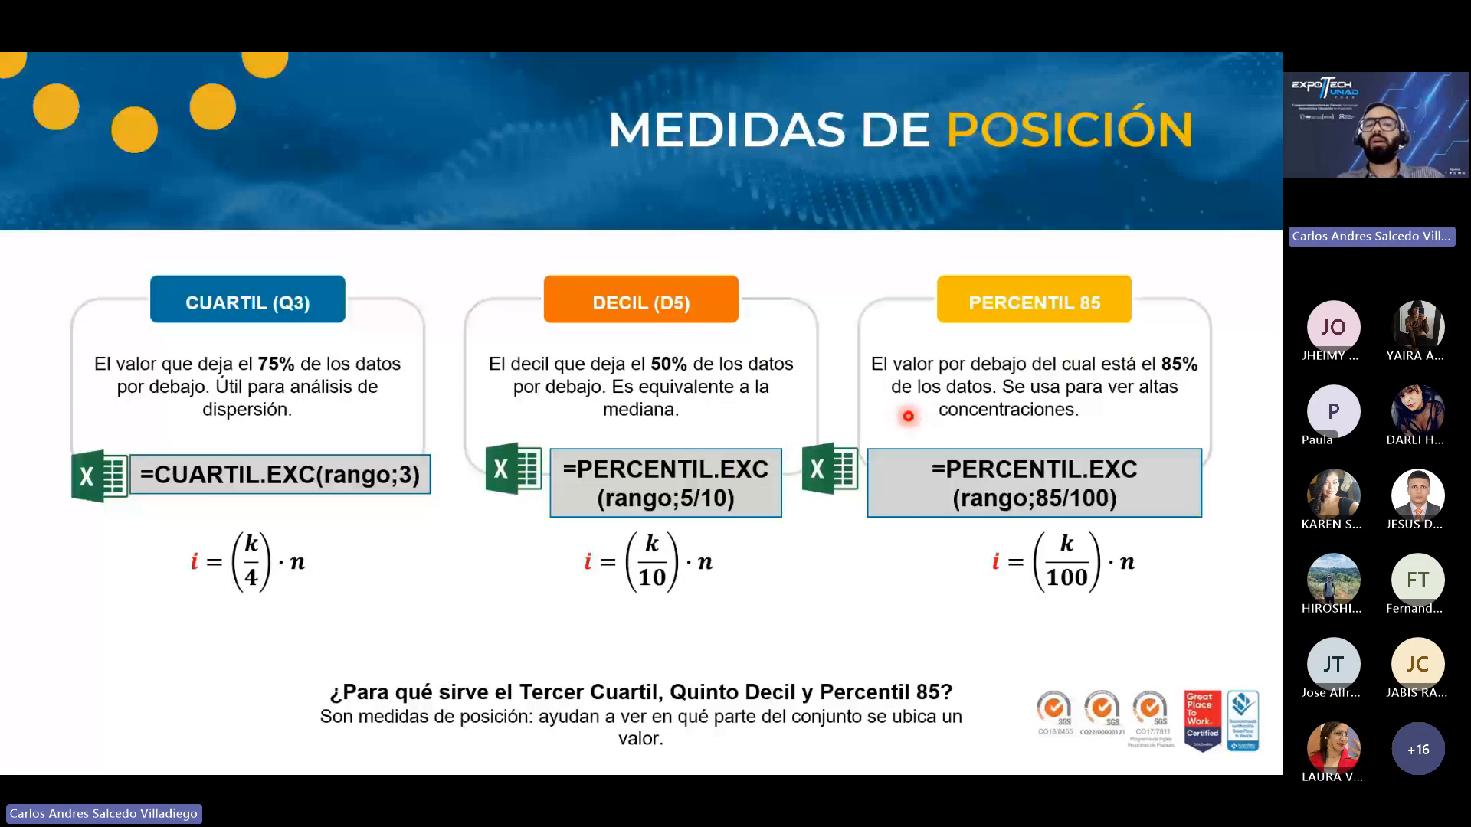
pyautogui.press('Right')
pyautogui.press('Left')
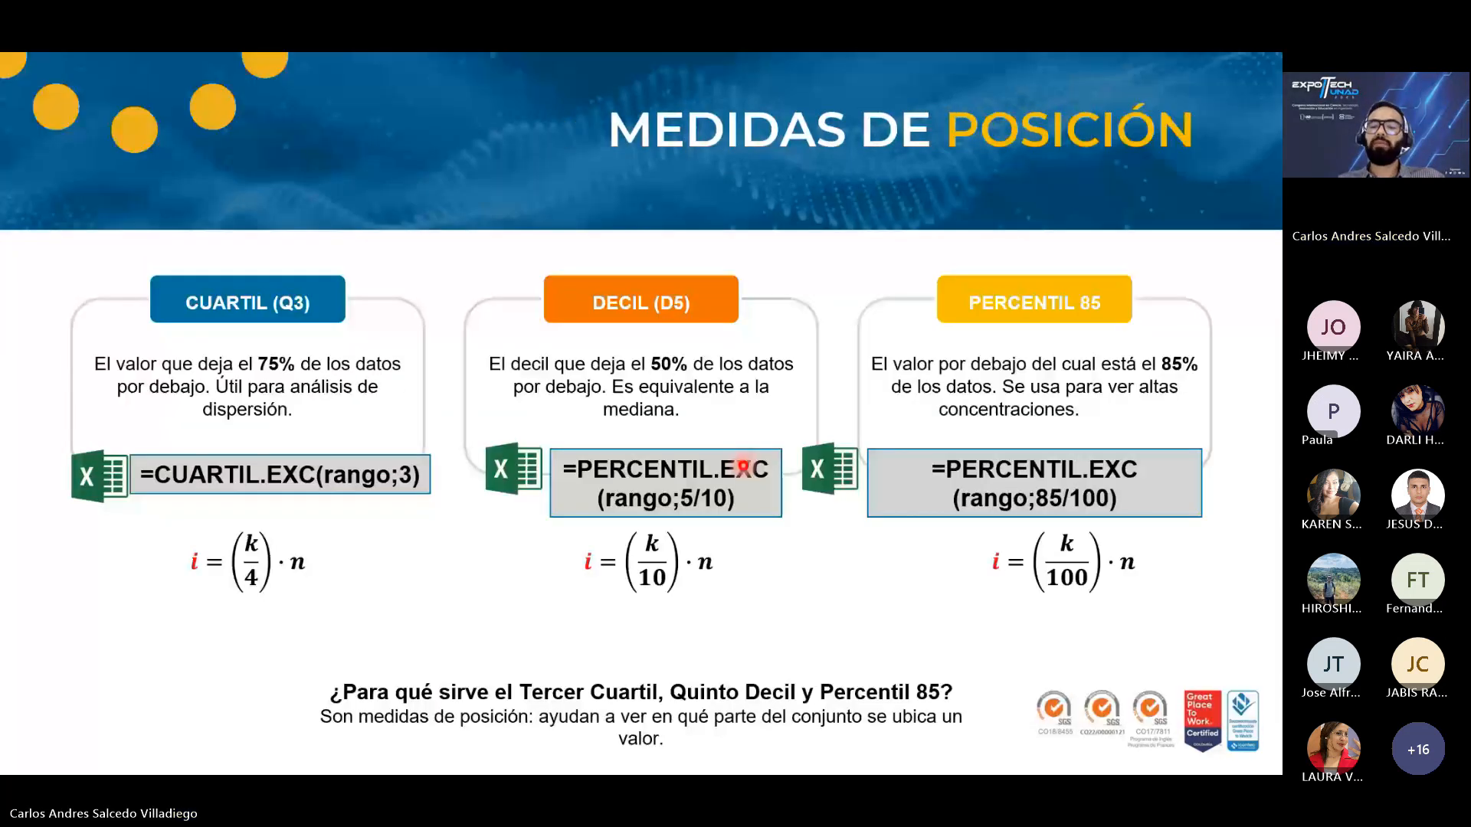
pyautogui.press('Right')
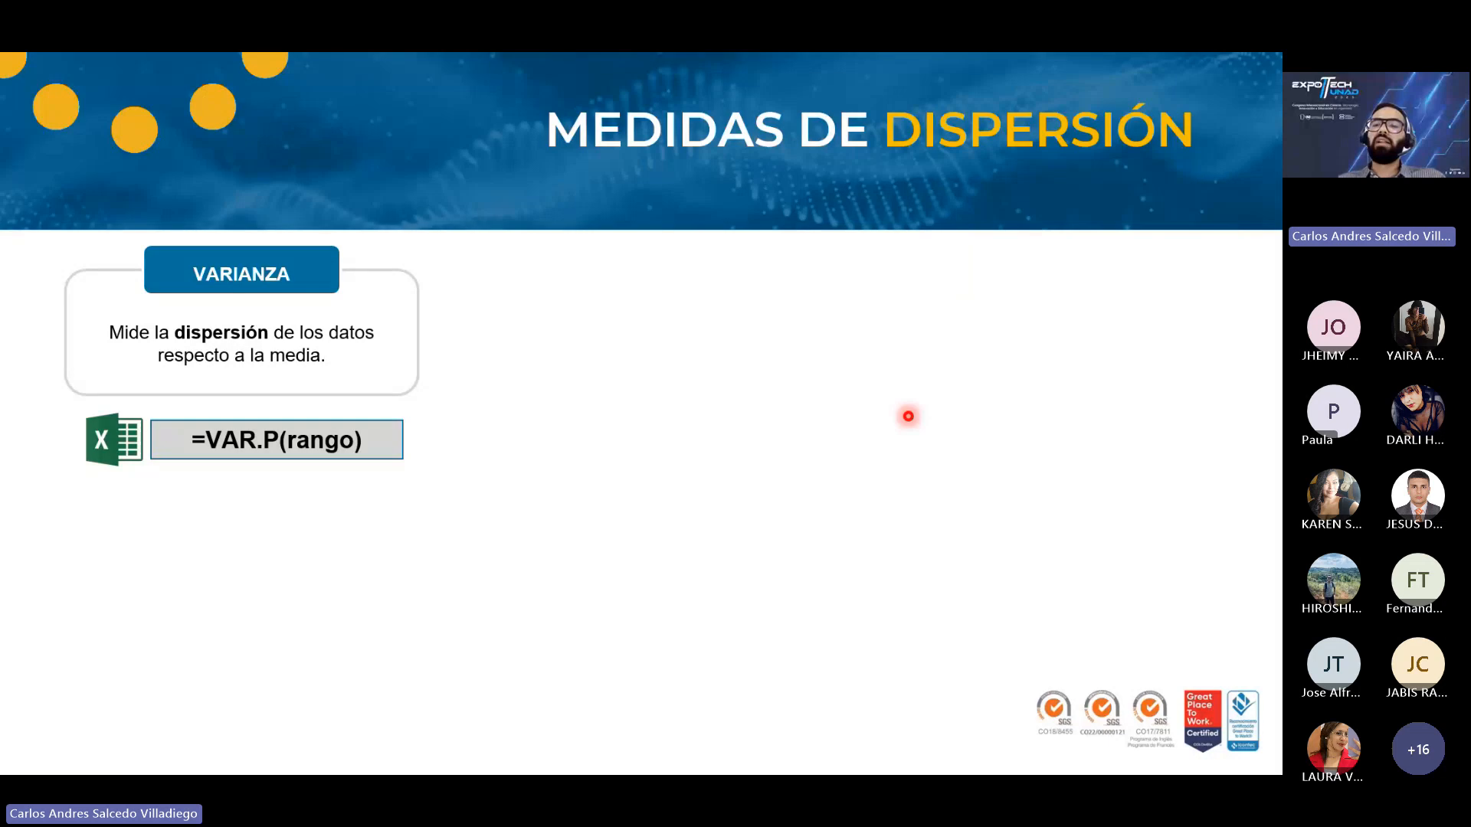
pyautogui.press('Right')
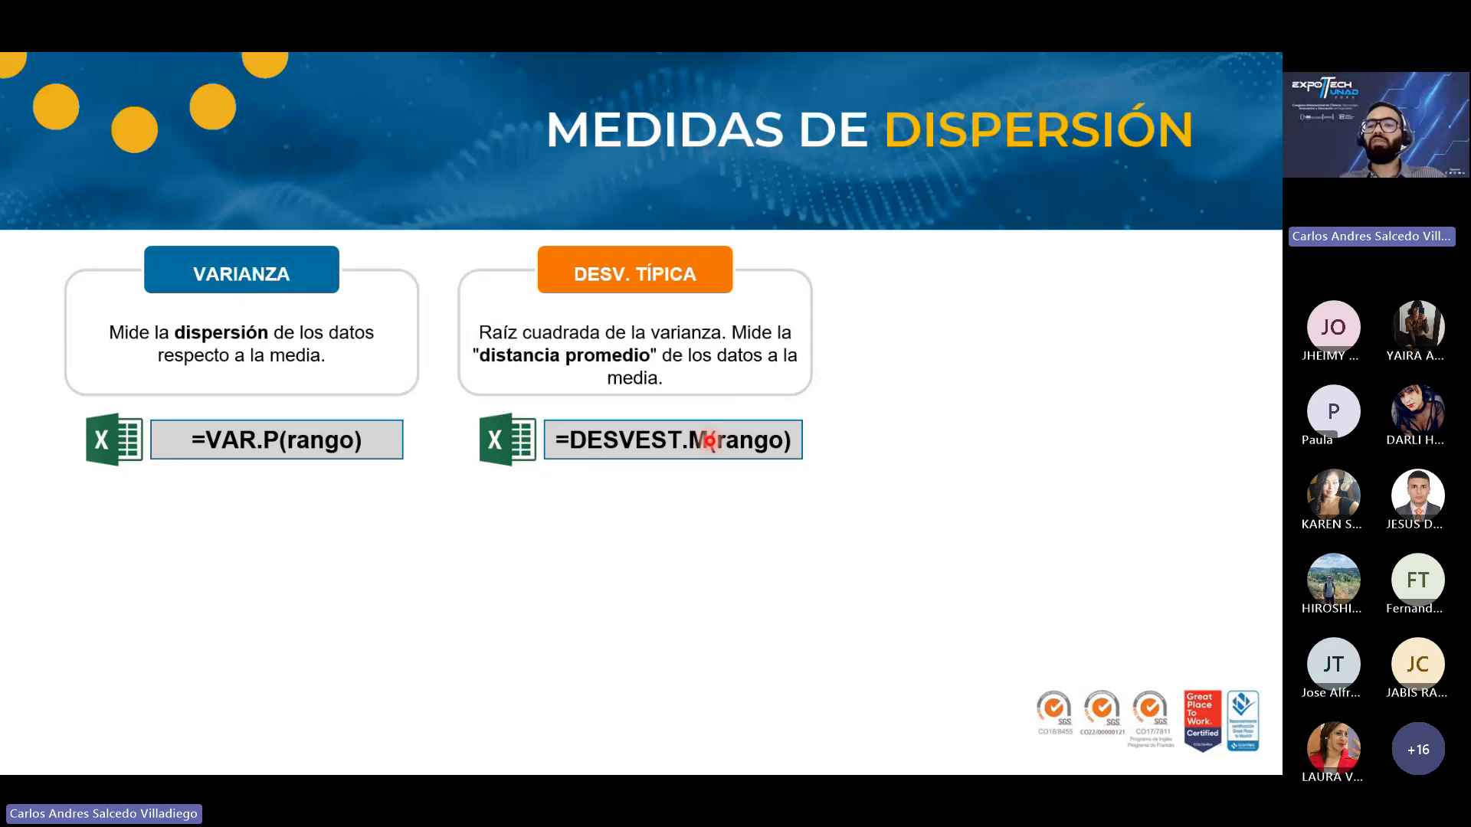
pyautogui.press('Right')
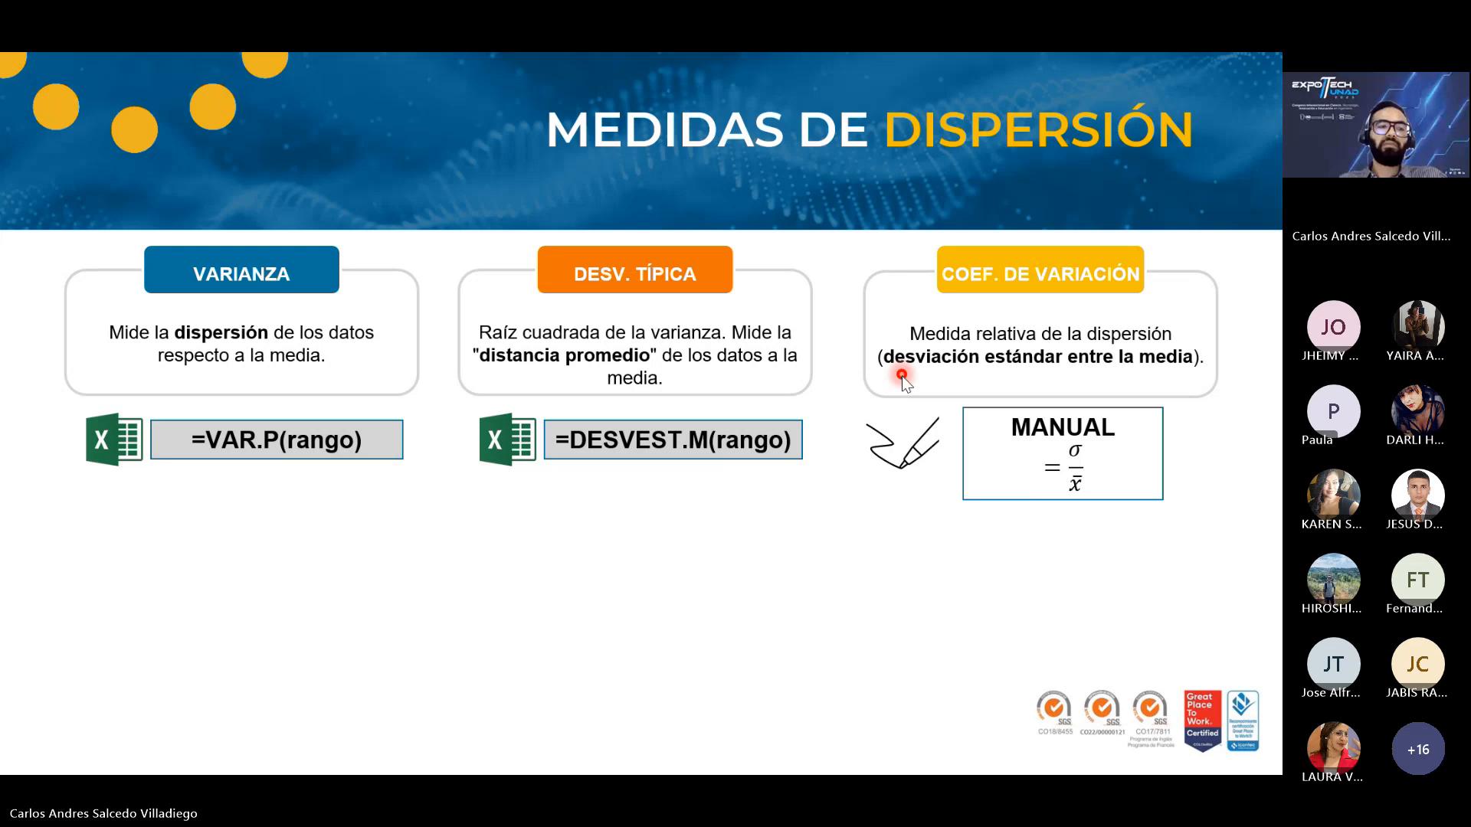
# Step: Return to the Excel workbook and calculate the VARIANZA in G38 with VAR.P over the waiting times in A2:A201
pyautogui.hotkey('alt', 'Tab')
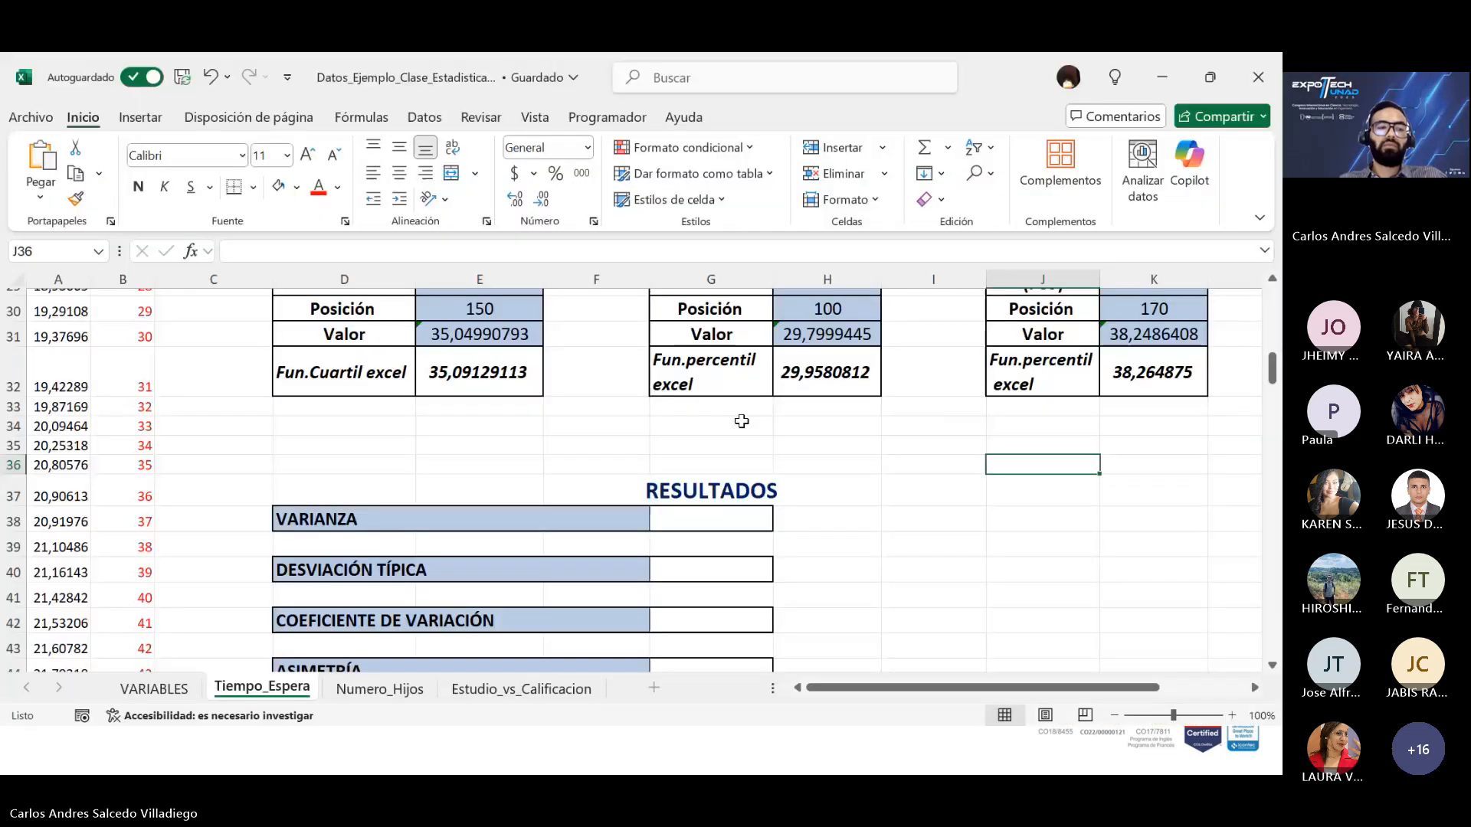
pyautogui.click(758, 517)
pyautogui.write('=')
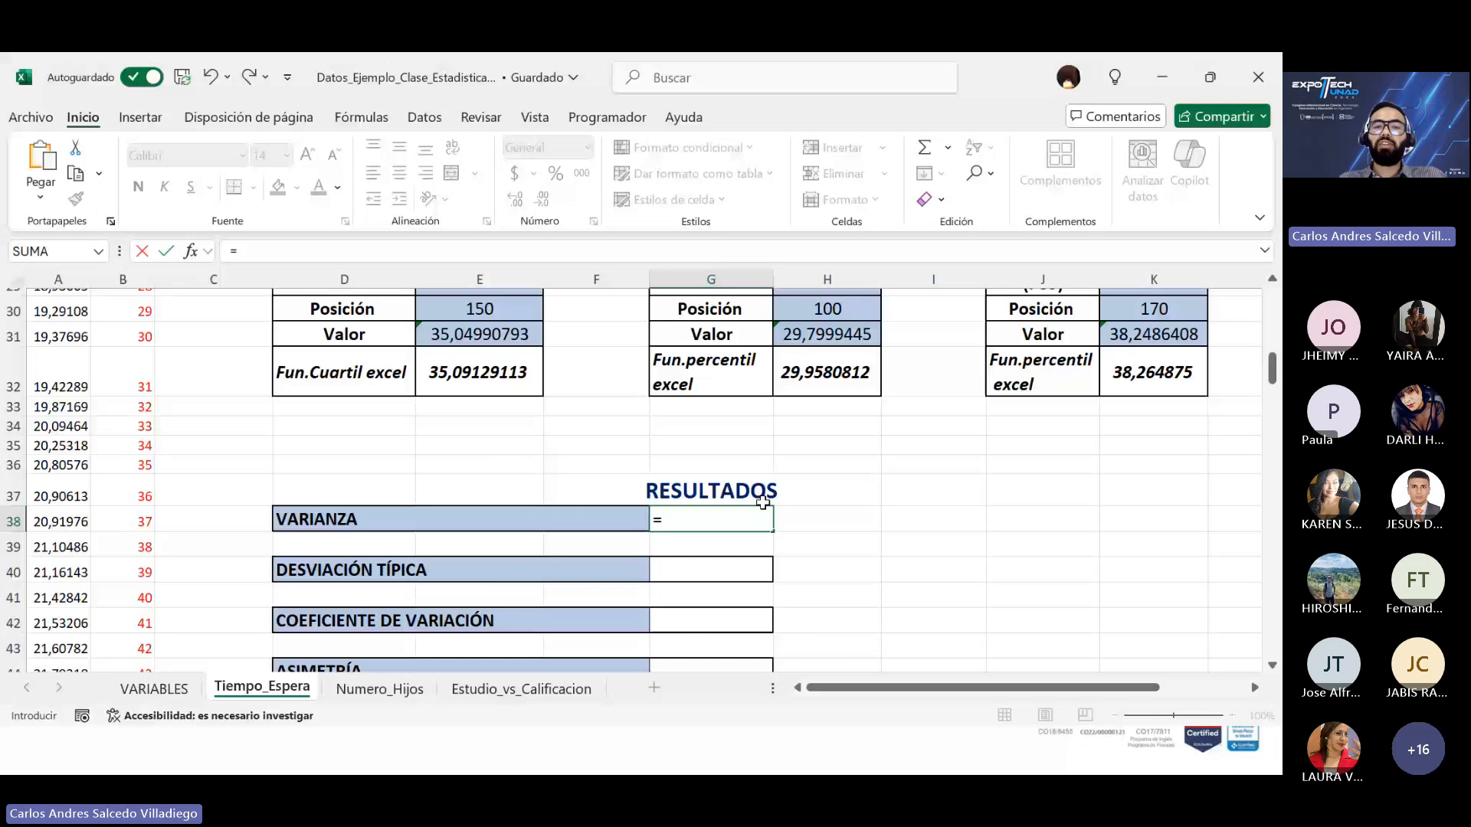
pyautogui.write('VAR.P(')
pyautogui.moveTo(1267, 389); pyautogui.dragTo(1255, 309)
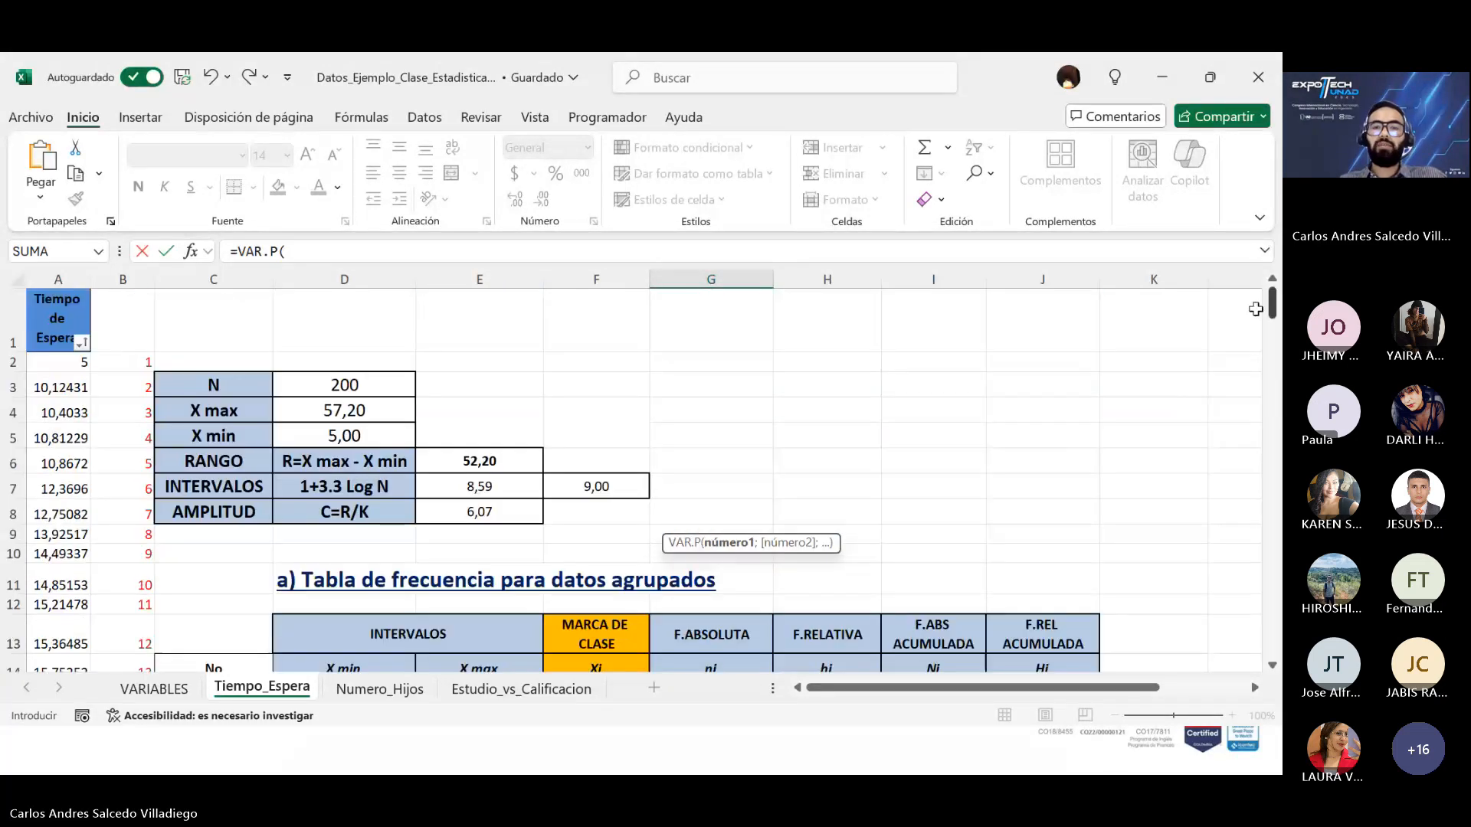
pyautogui.moveTo(61, 362); pyautogui.dragTo(84, 657)
pyautogui.press('Return')
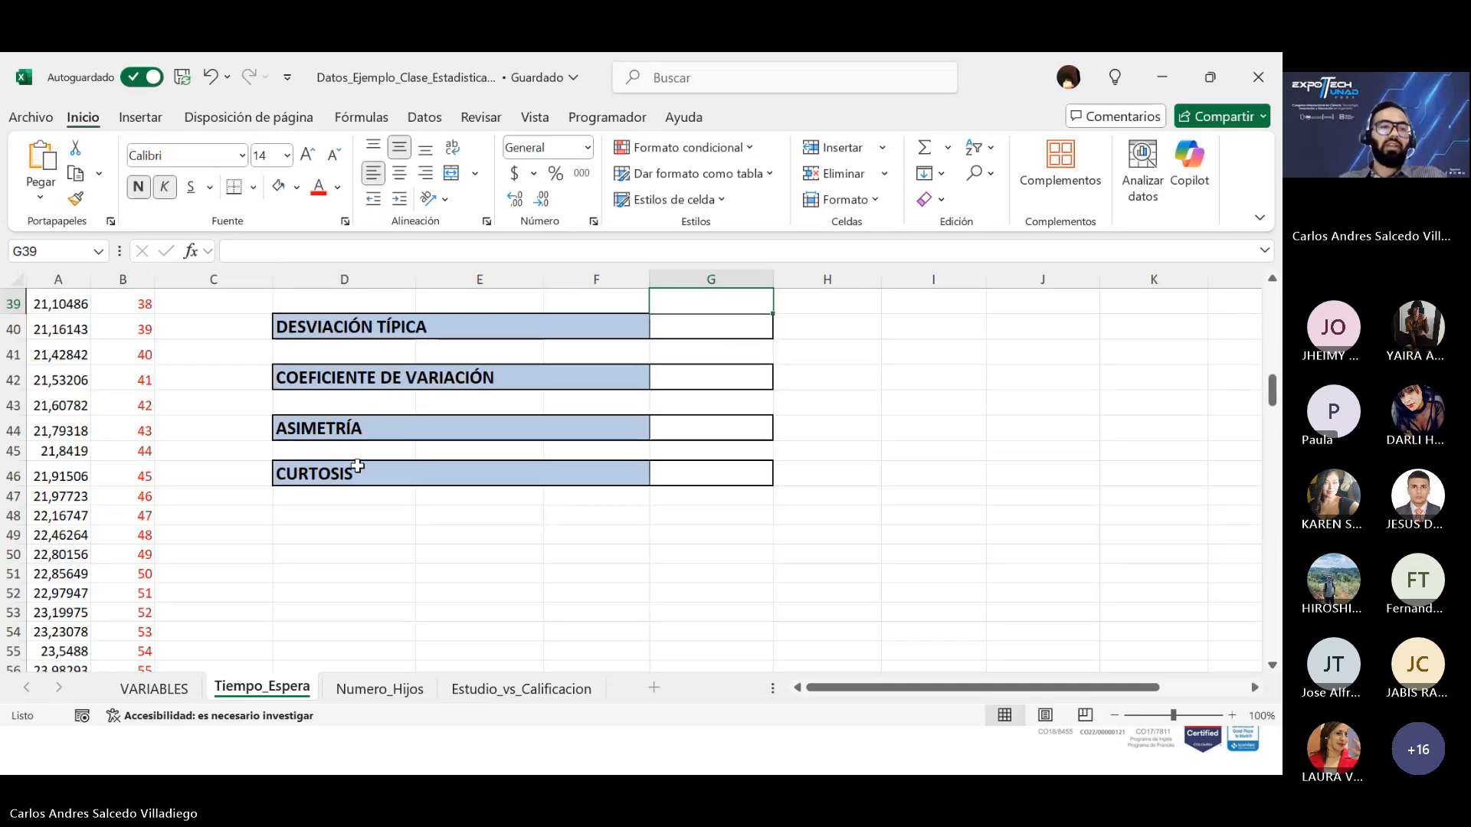
# Step: Calculate the DESVIACIÓN TÍPICA in G40 with DESVEST.M over the waiting times in A2:A201
pyautogui.scroll(1, 537, 429)
pyautogui.click(716, 378)
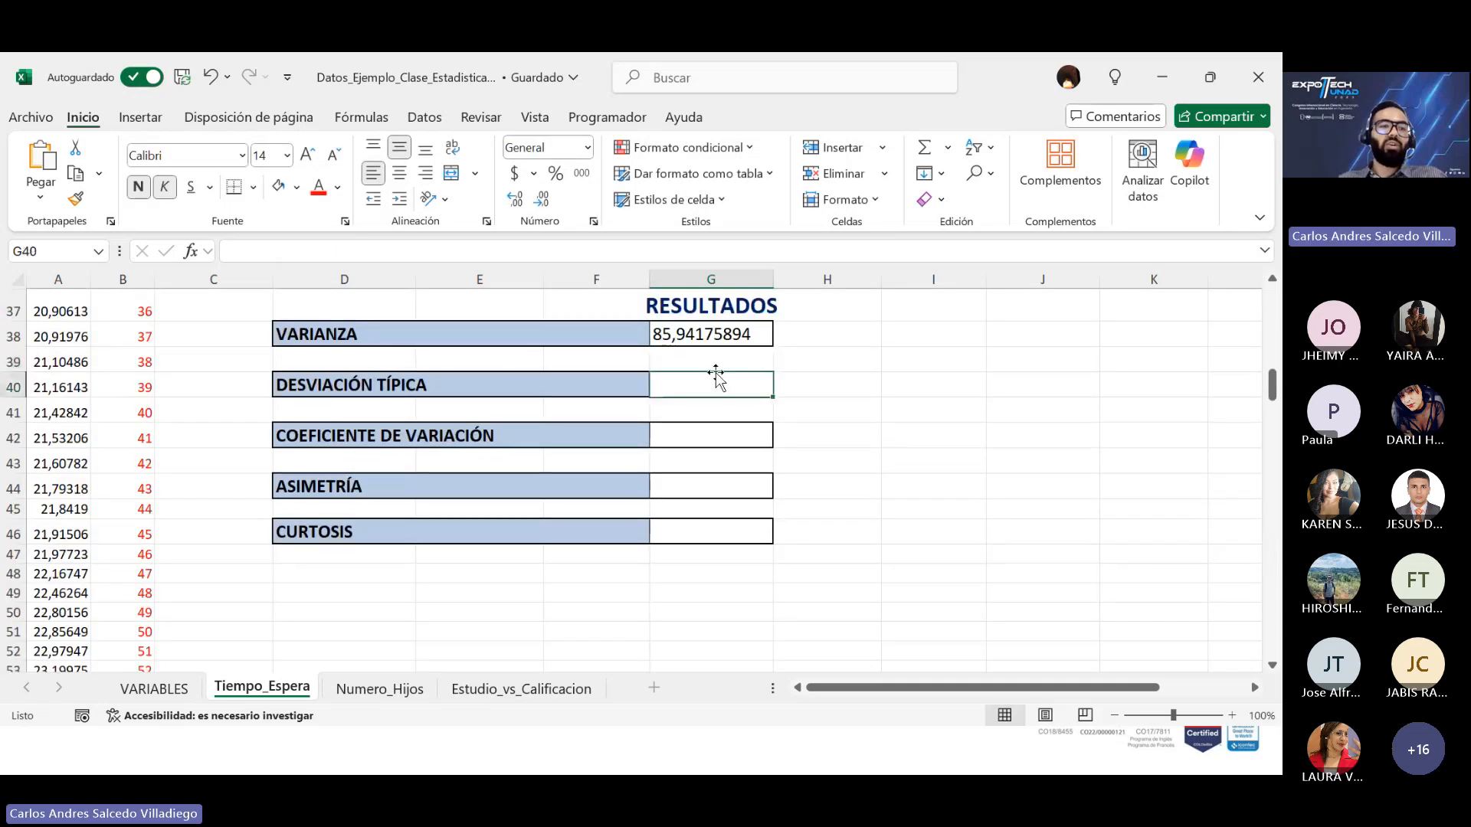
pyautogui.write('=des')
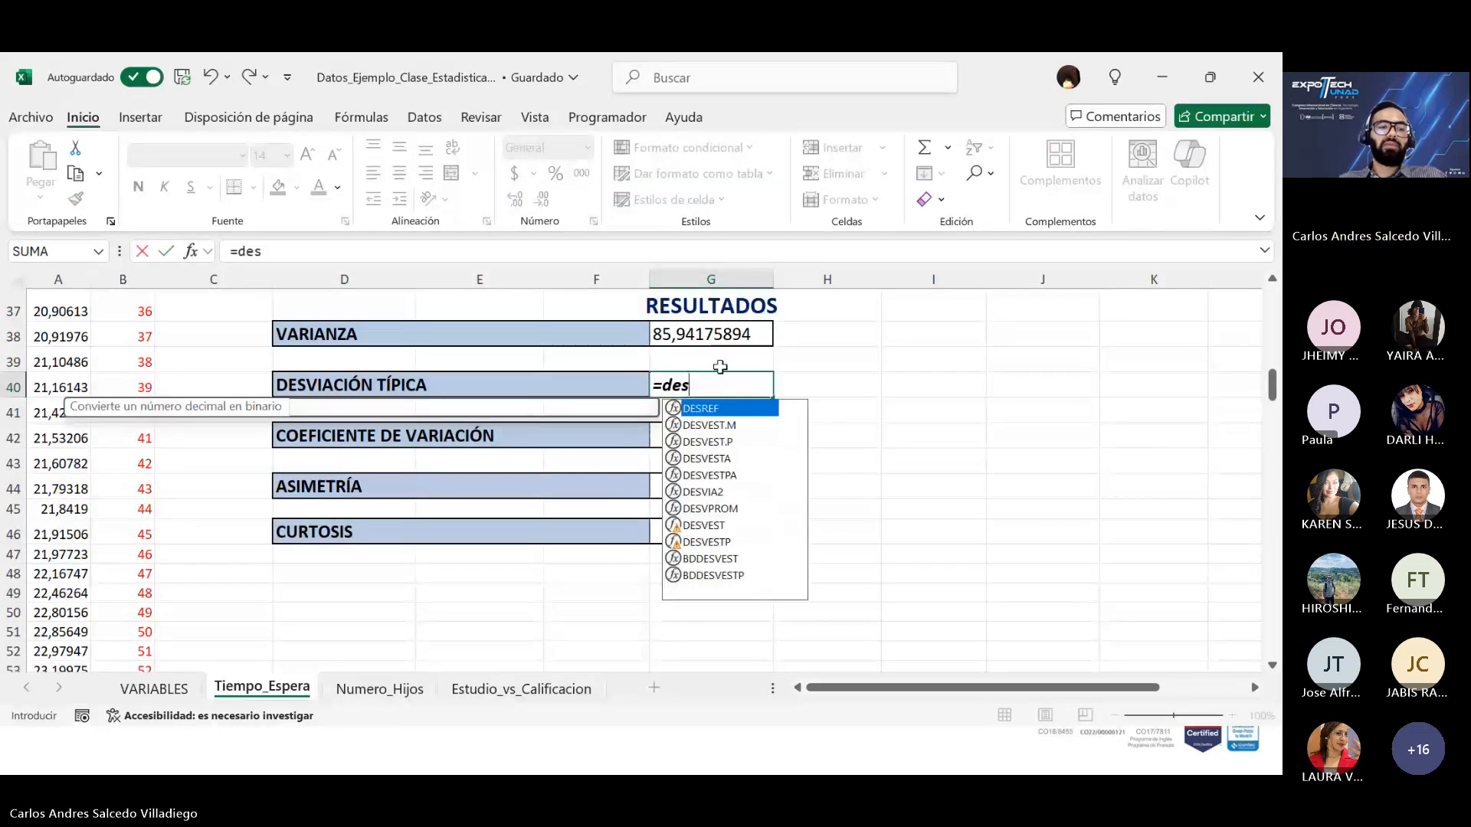
pyautogui.hotkey('alt', 'Tab')
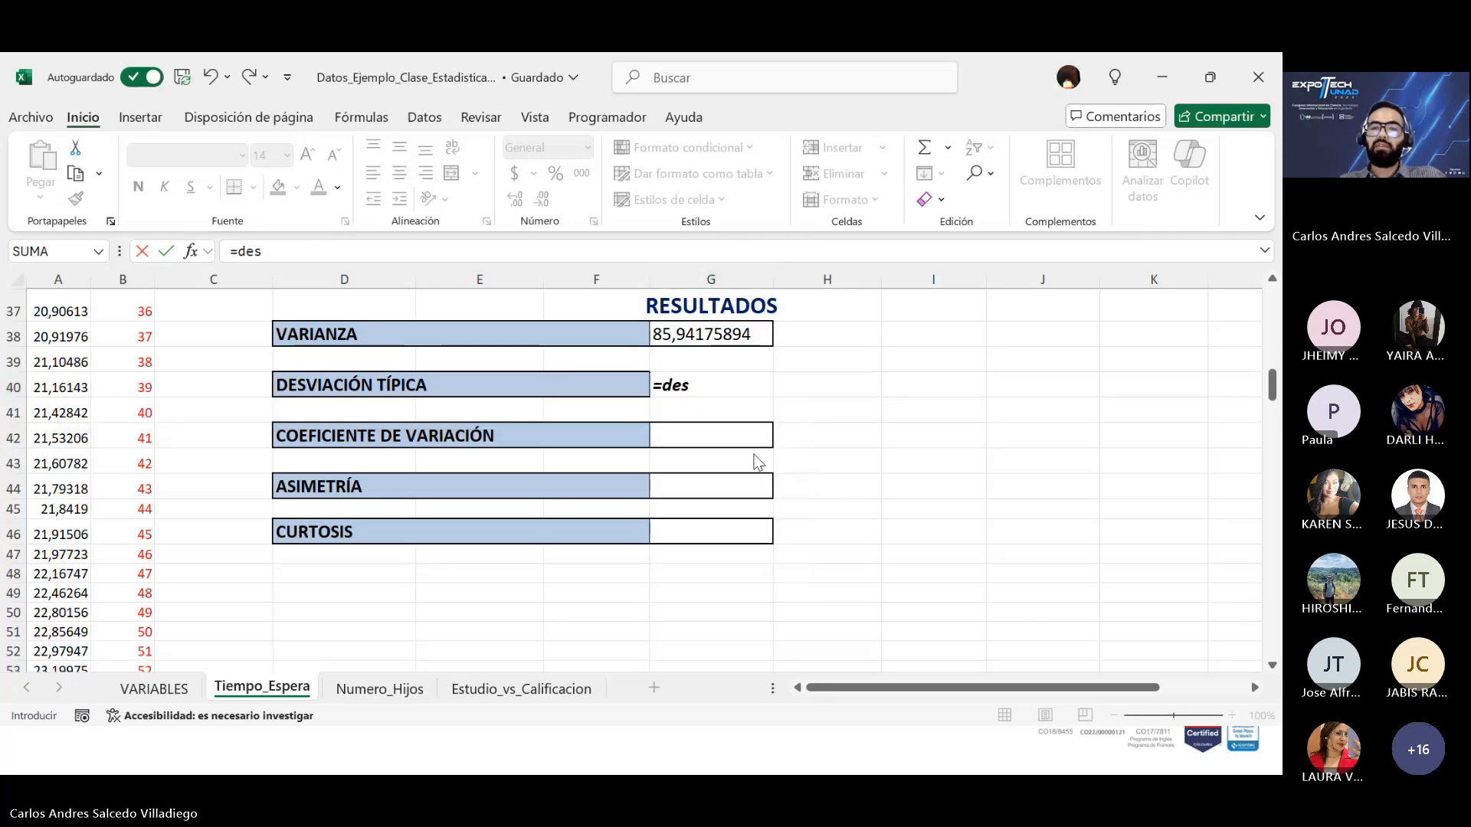
pyautogui.hotkey('alt', 'Tab')
pyautogui.doubleClick(707, 469)
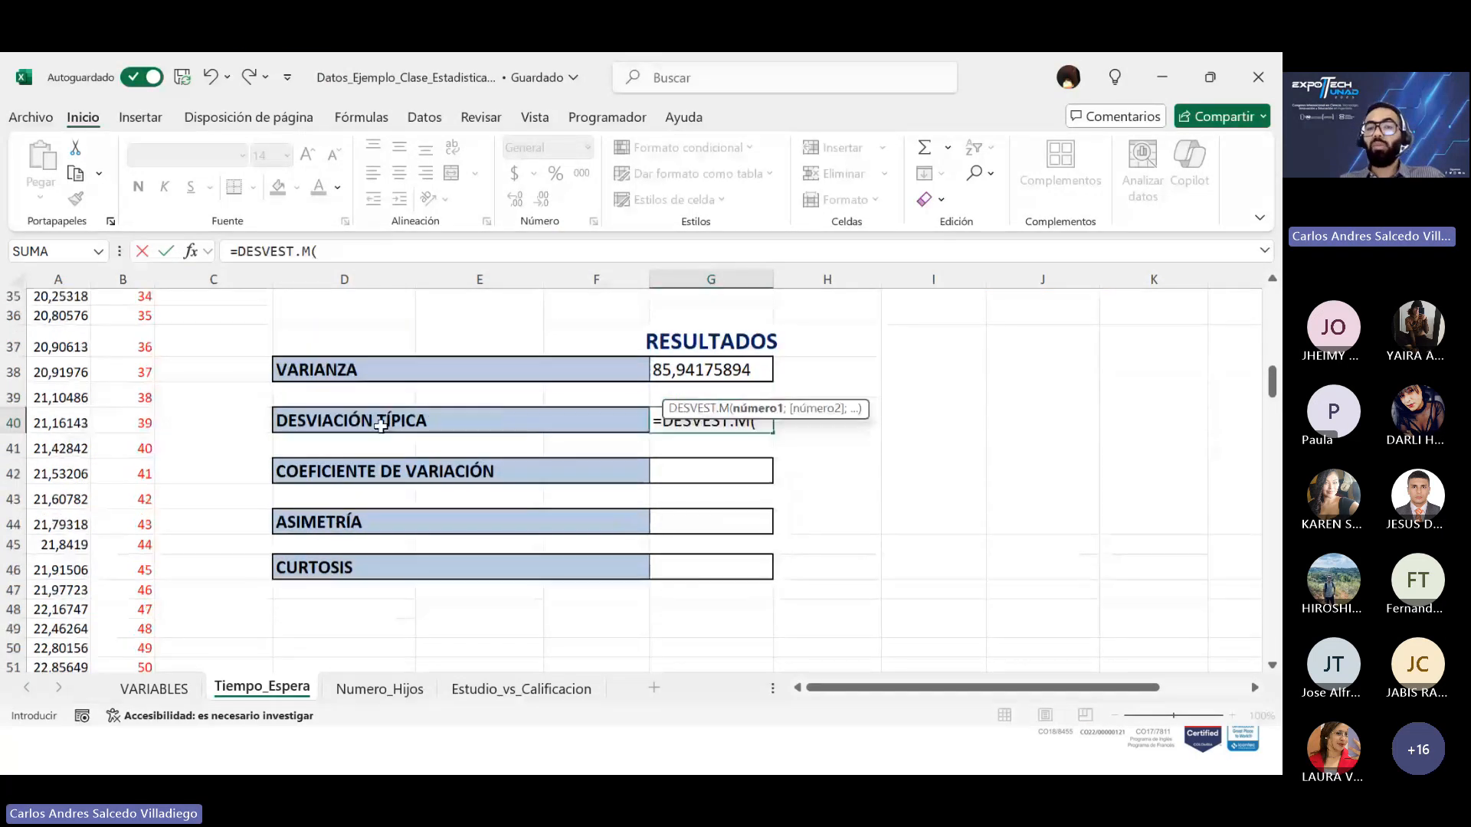
pyautogui.scroll(12, 68, 338)
pyautogui.moveTo(68, 362); pyautogui.dragTo(61, 669)
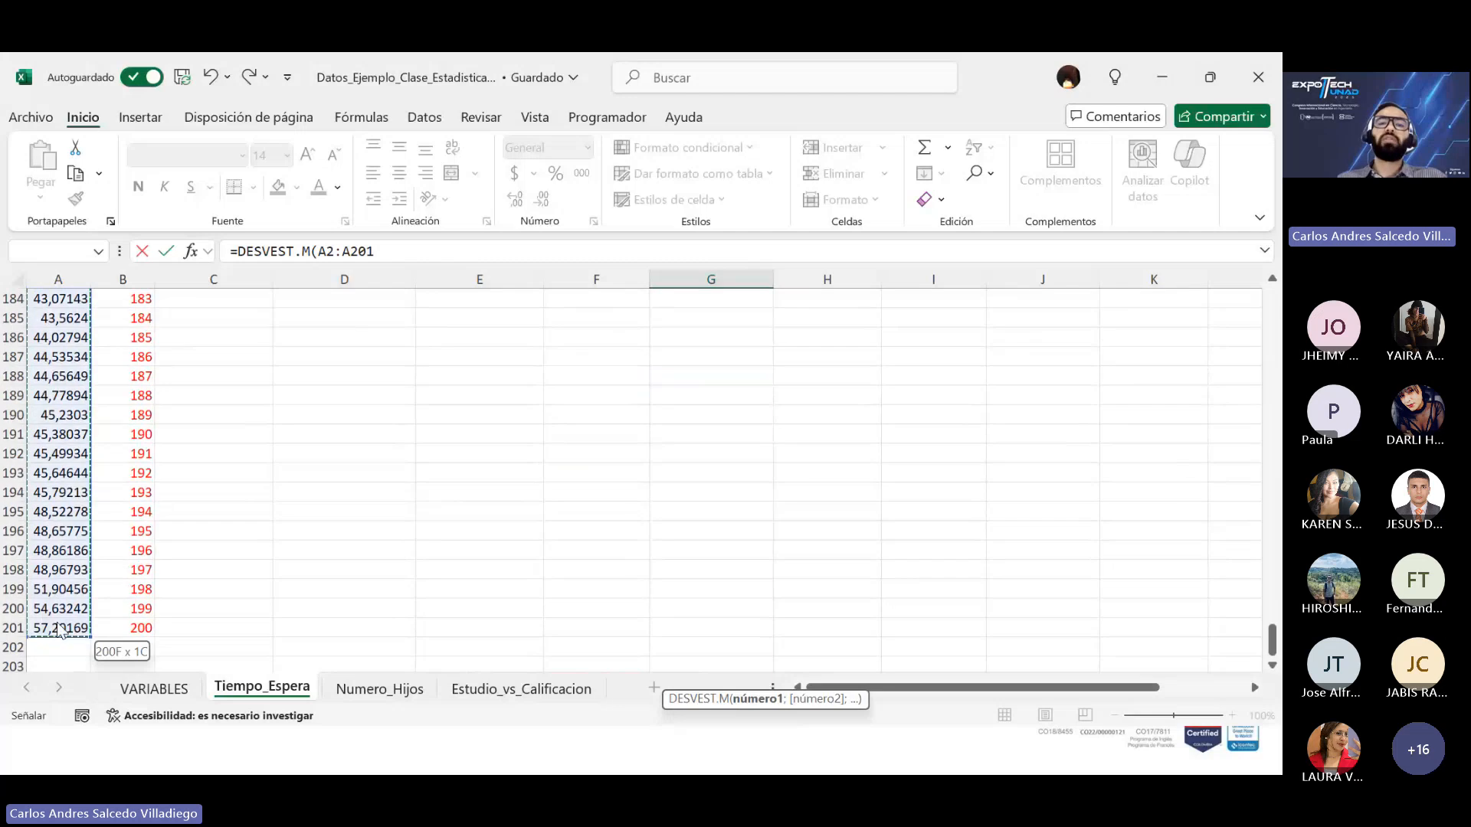
pyautogui.press('Return')
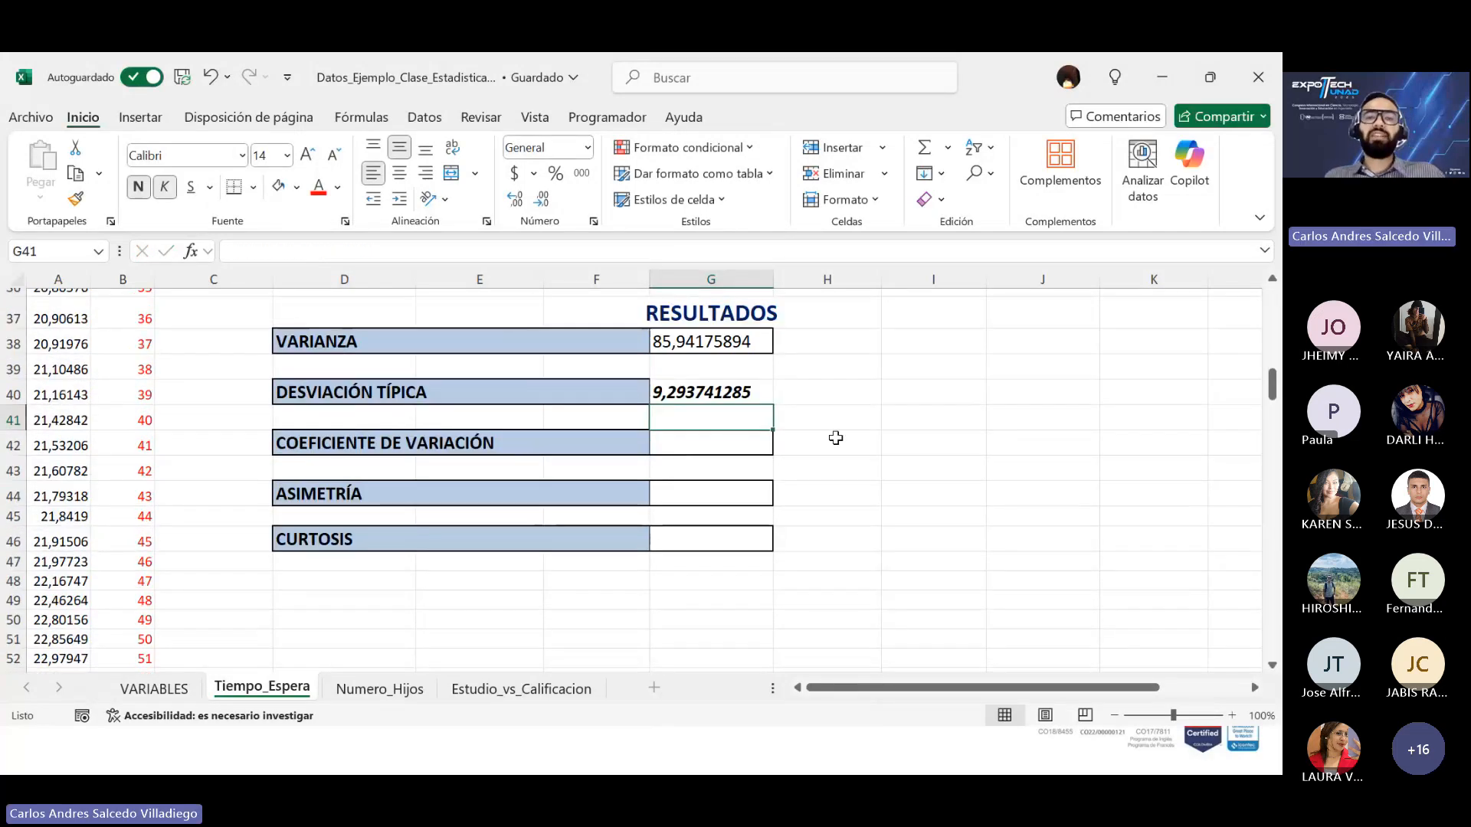
# Step: Begin the COEFICIENTE DE VARIACIÓN formula in G42 with the DESVIACIÓN TÍPICA in G40, checking the manual formula on the dispersion slide
pyautogui.click(850, 417)
pyautogui.click(730, 437)
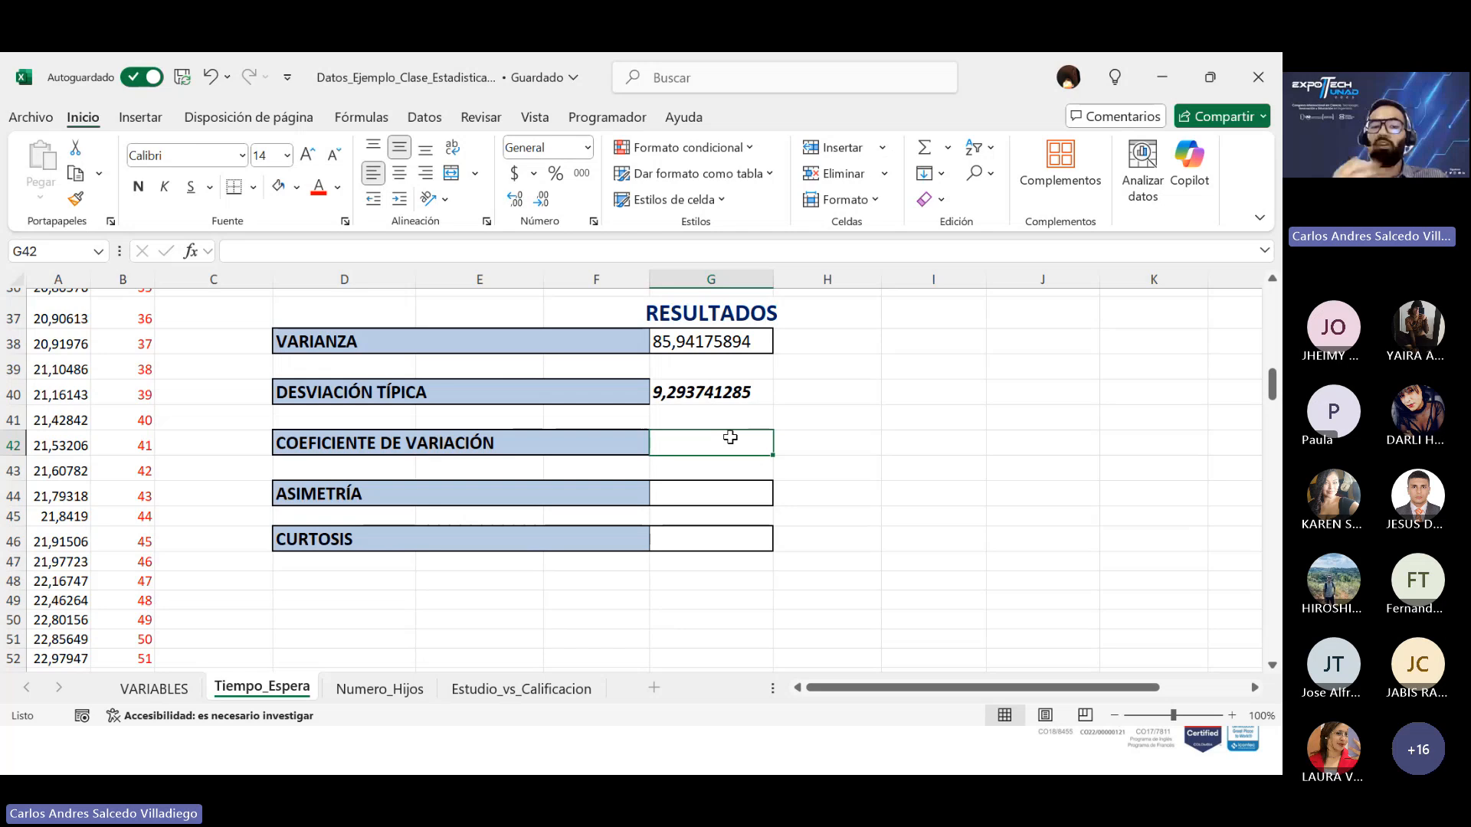
pyautogui.doubleClick(731, 438)
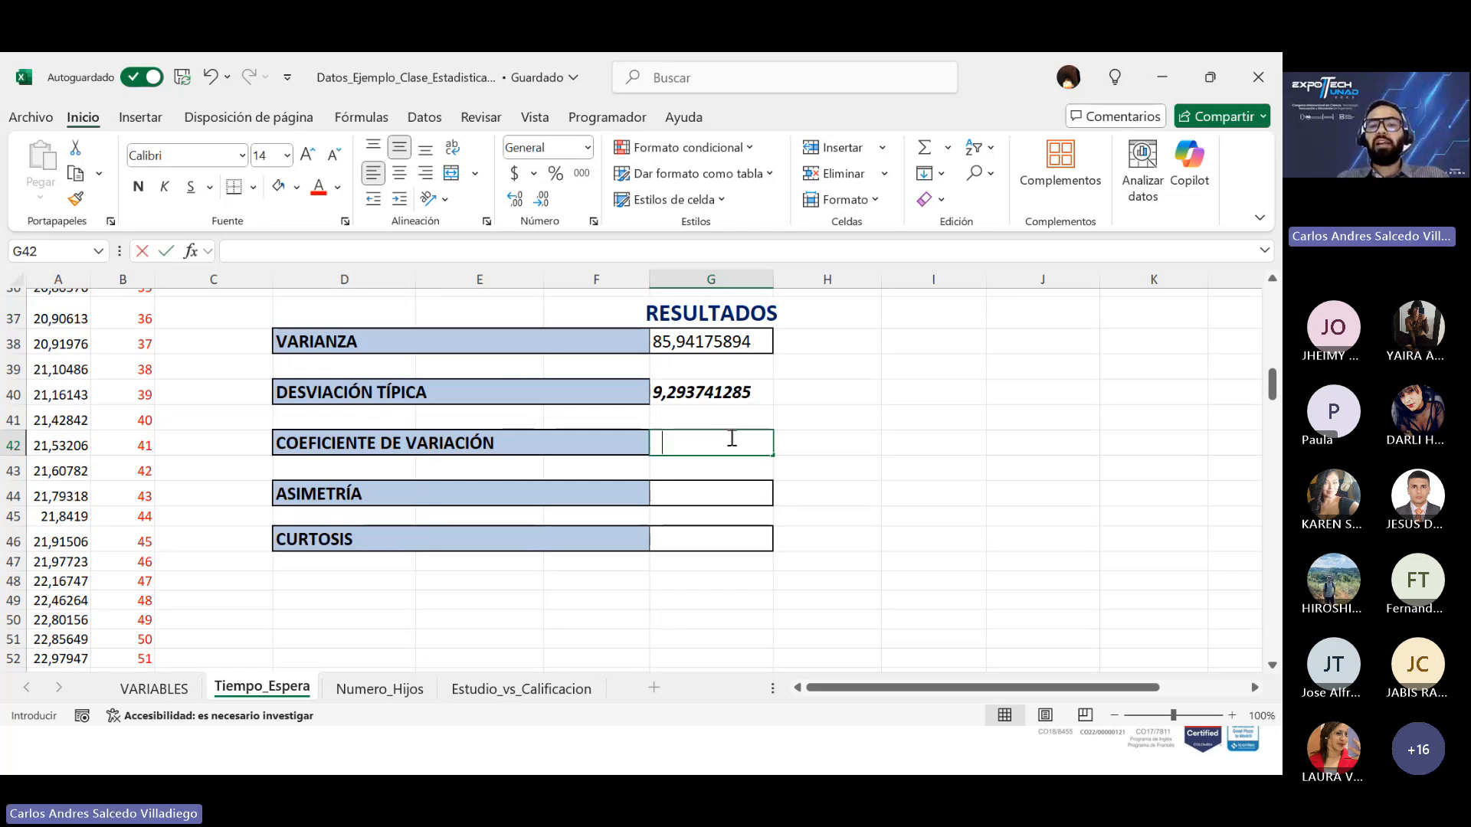
pyautogui.write('=')
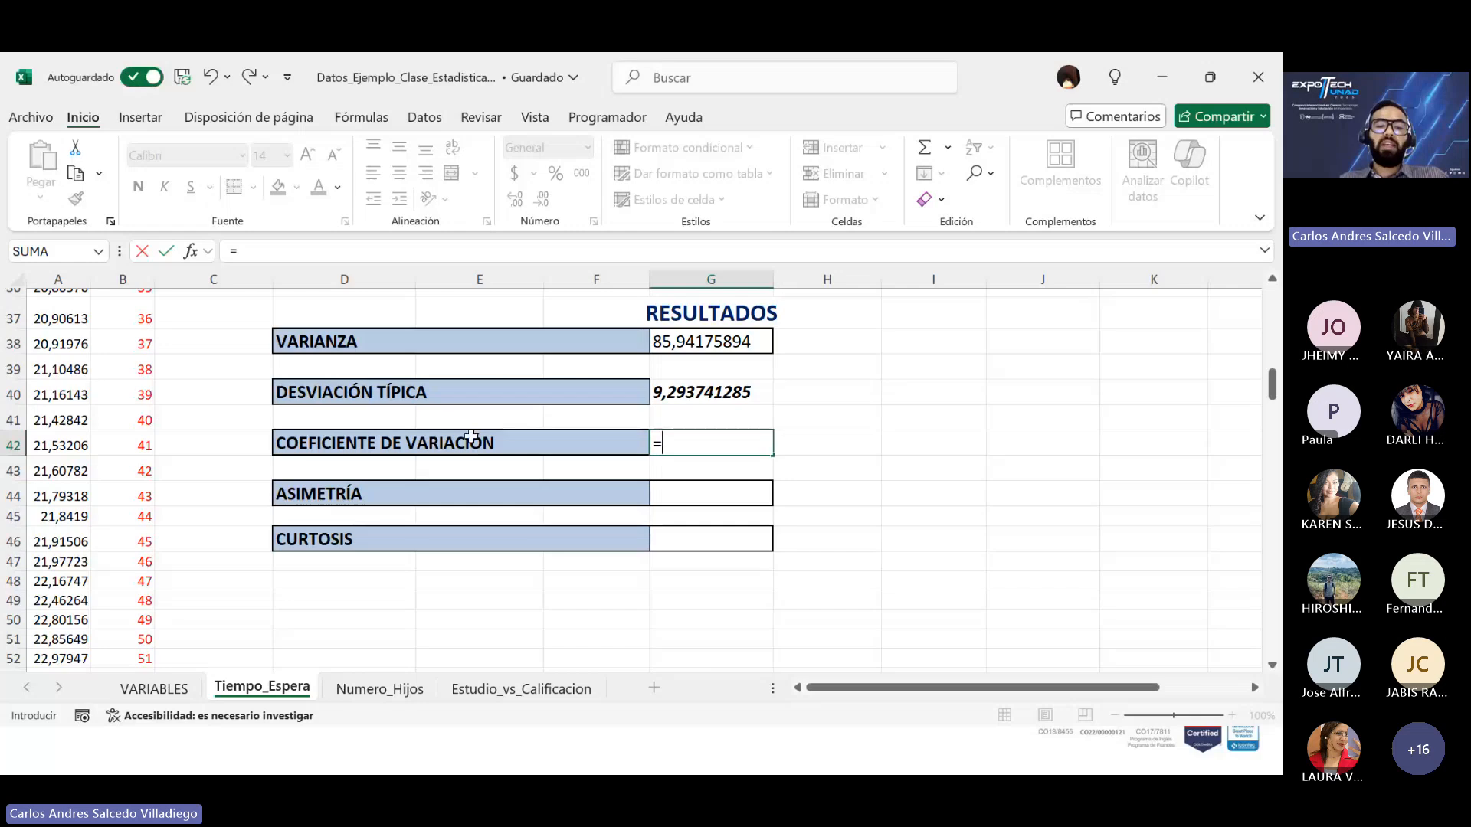
pyautogui.hotkey('alt', 'Tab')
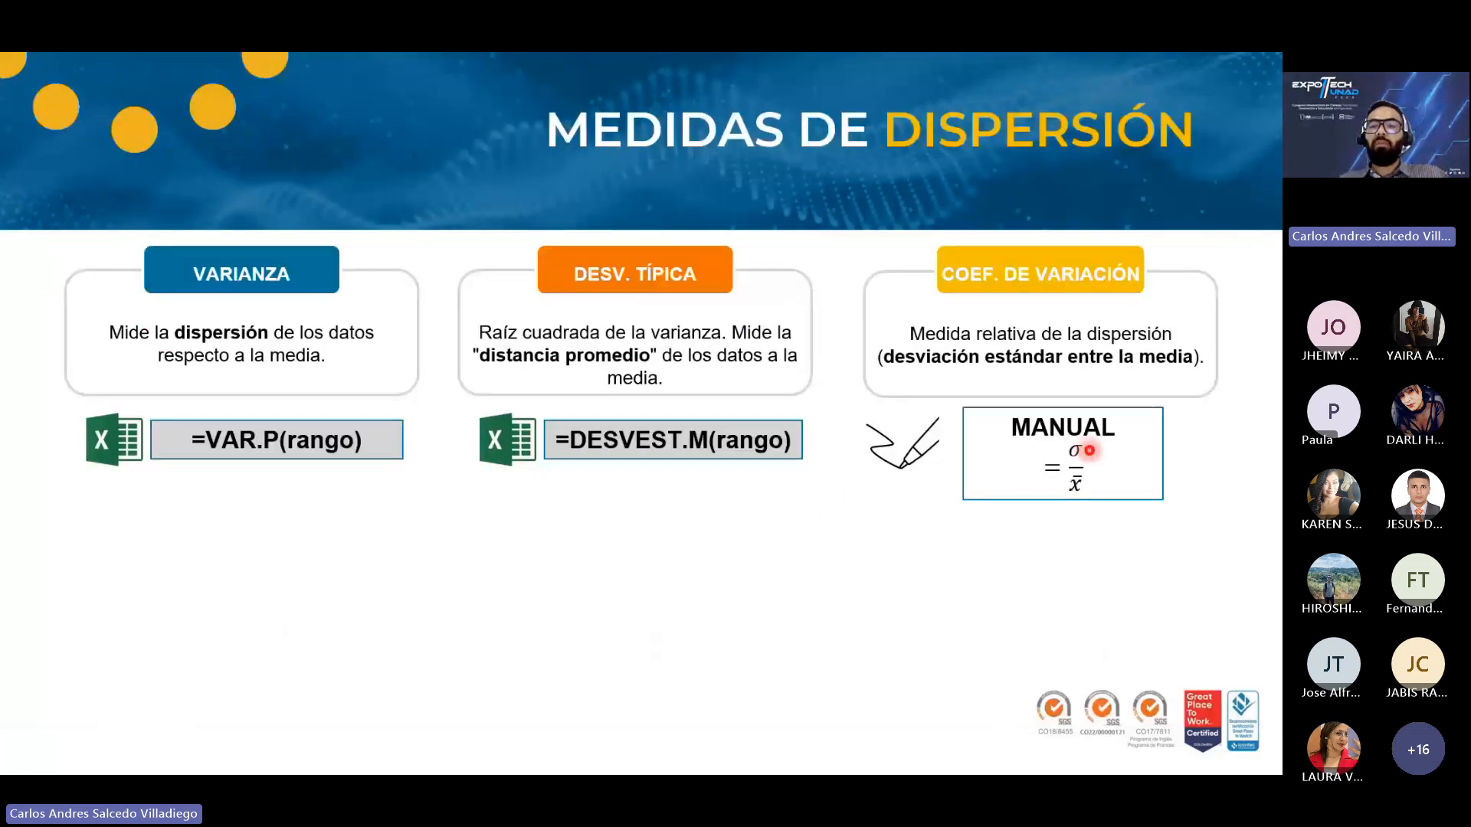
pyautogui.hotkey('alt', 'Tab')
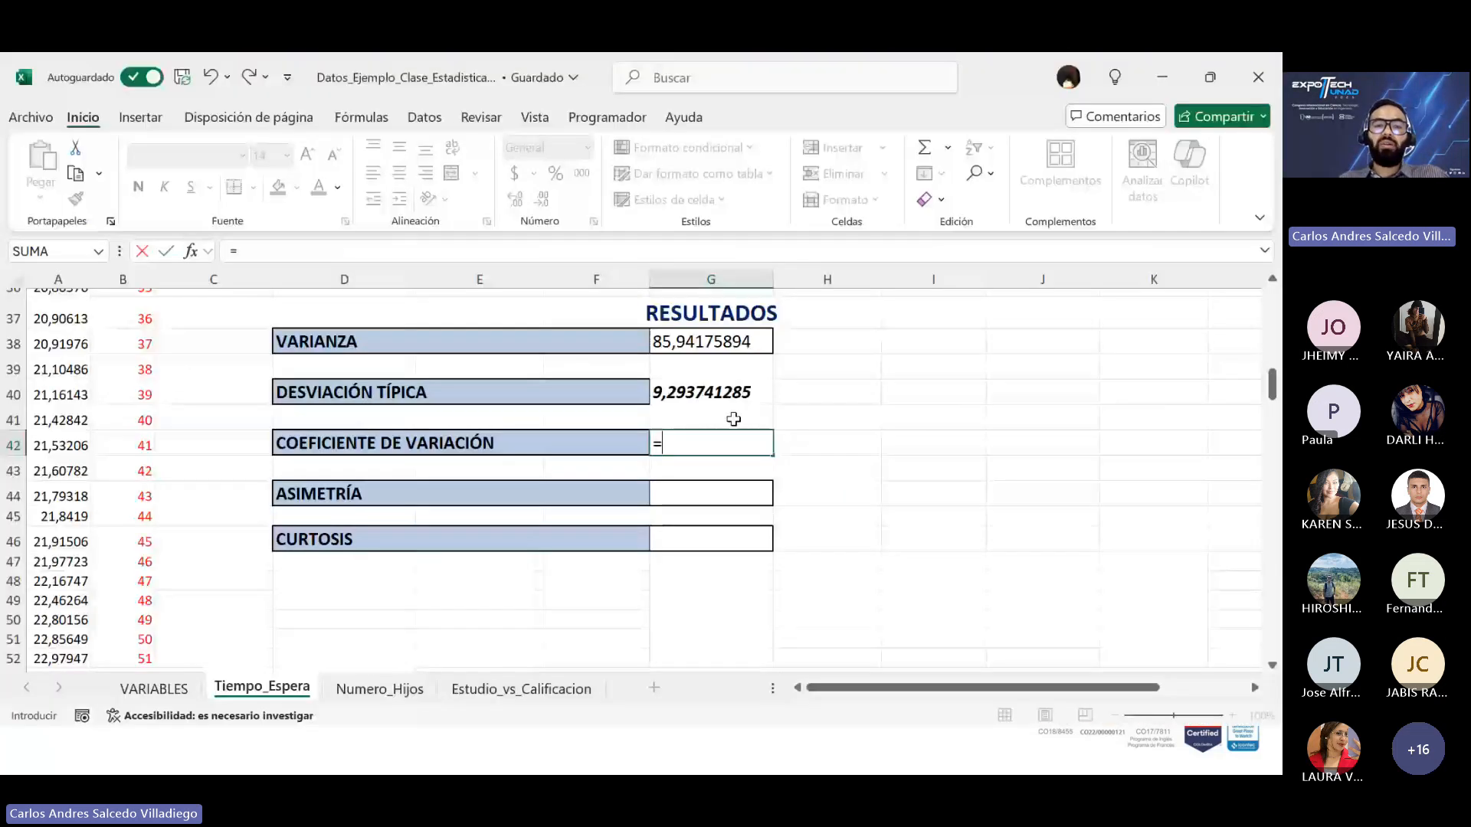
pyautogui.click(714, 395)
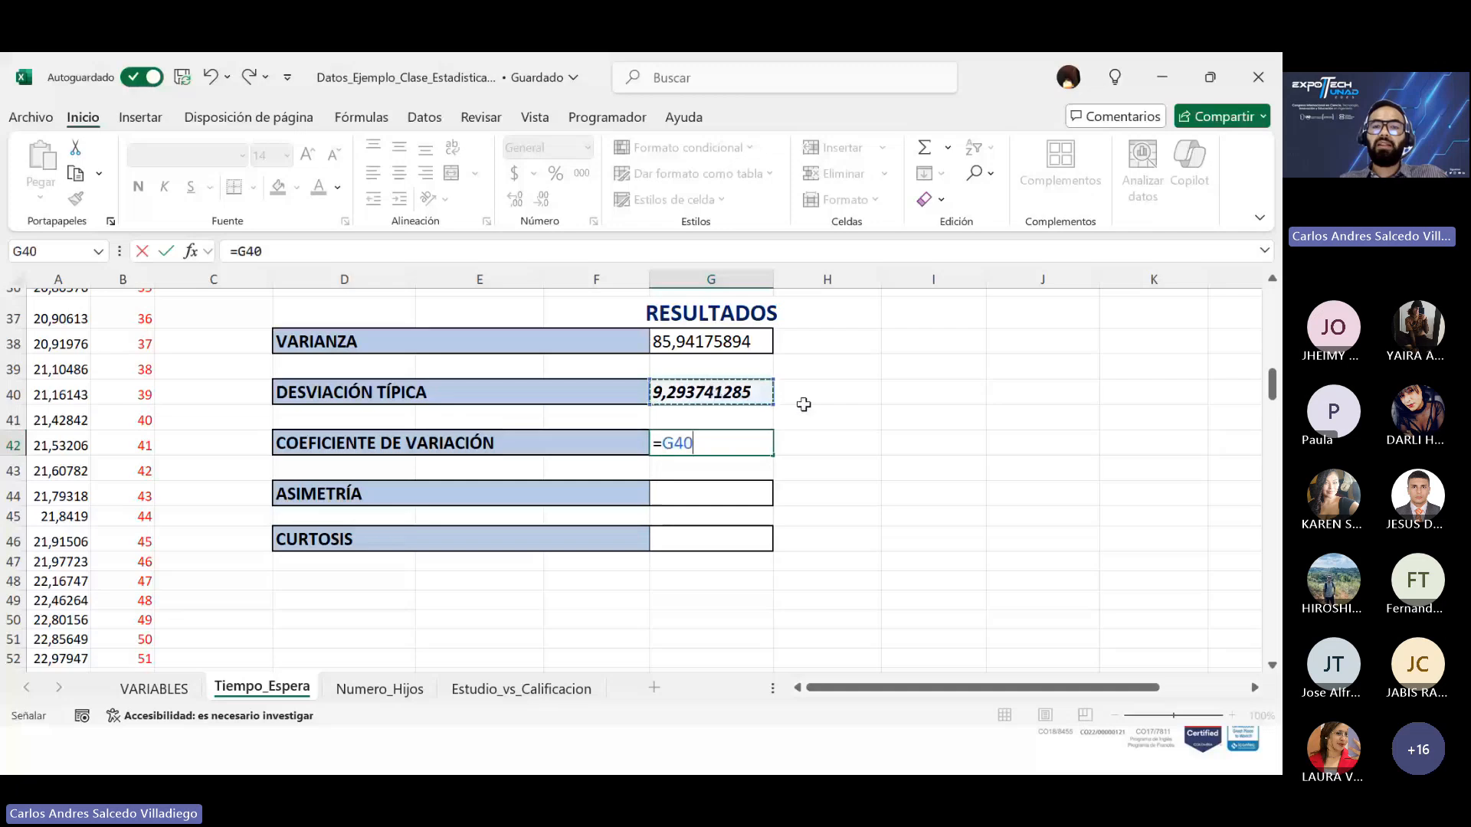
pyautogui.hotkey('alt', 'Tab')
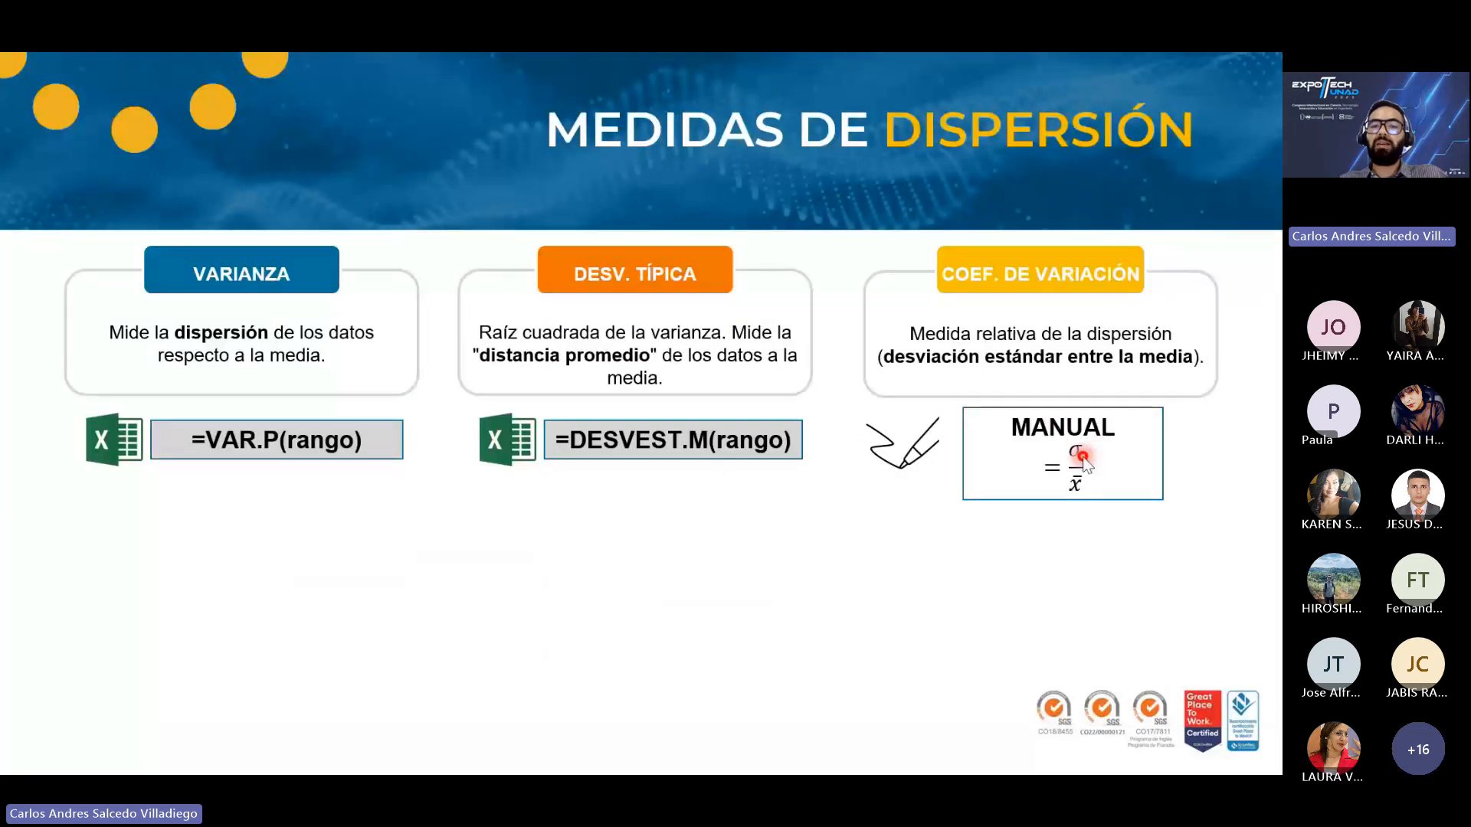
pyautogui.hotkey('alt', 'Tab')
# Step: Complete the G42 formula by dividing G40 by the Media value beside the frequency table
pyautogui.write('/')
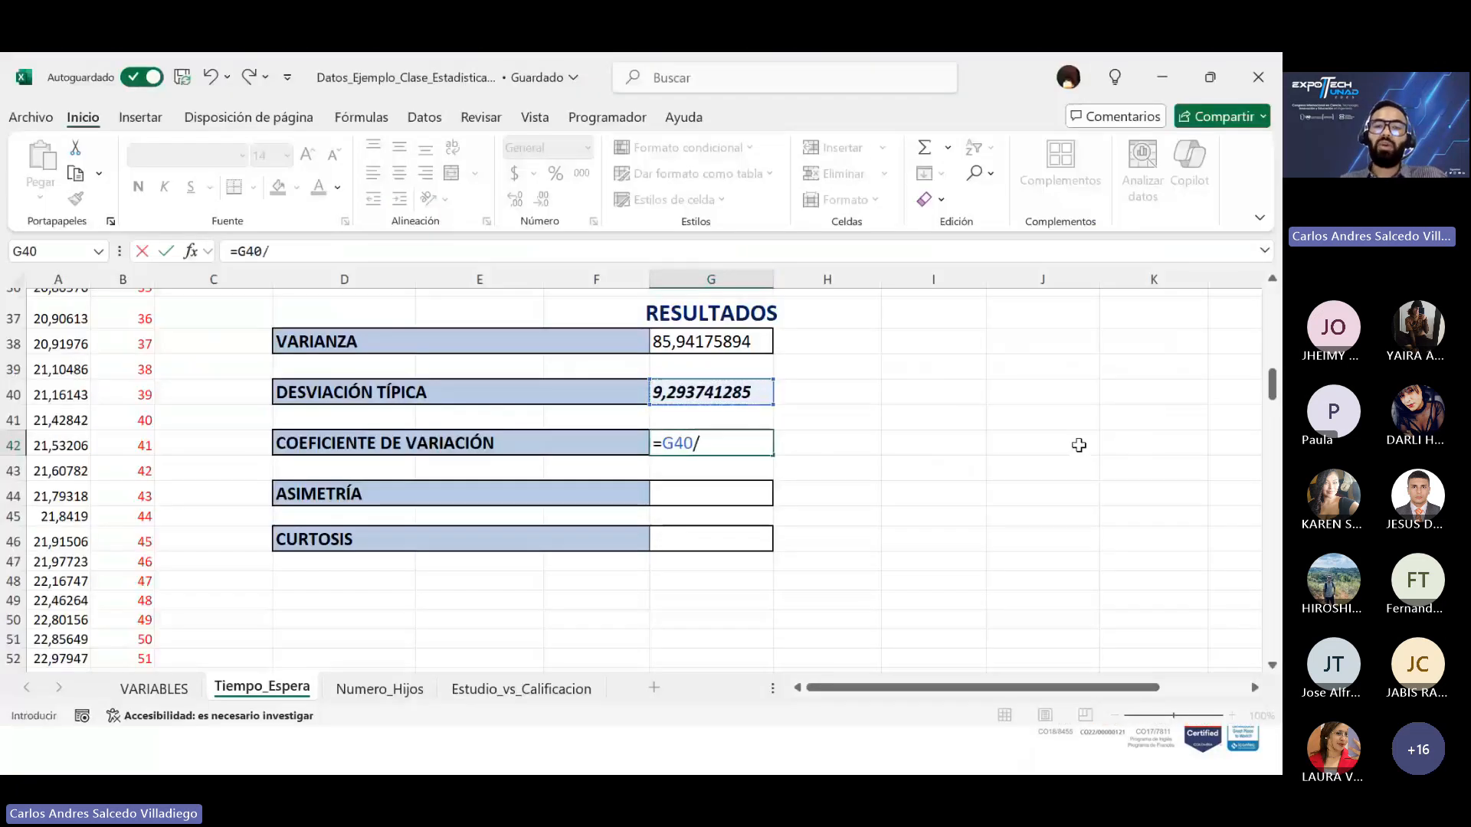
pyautogui.scroll(3, 790, 540)
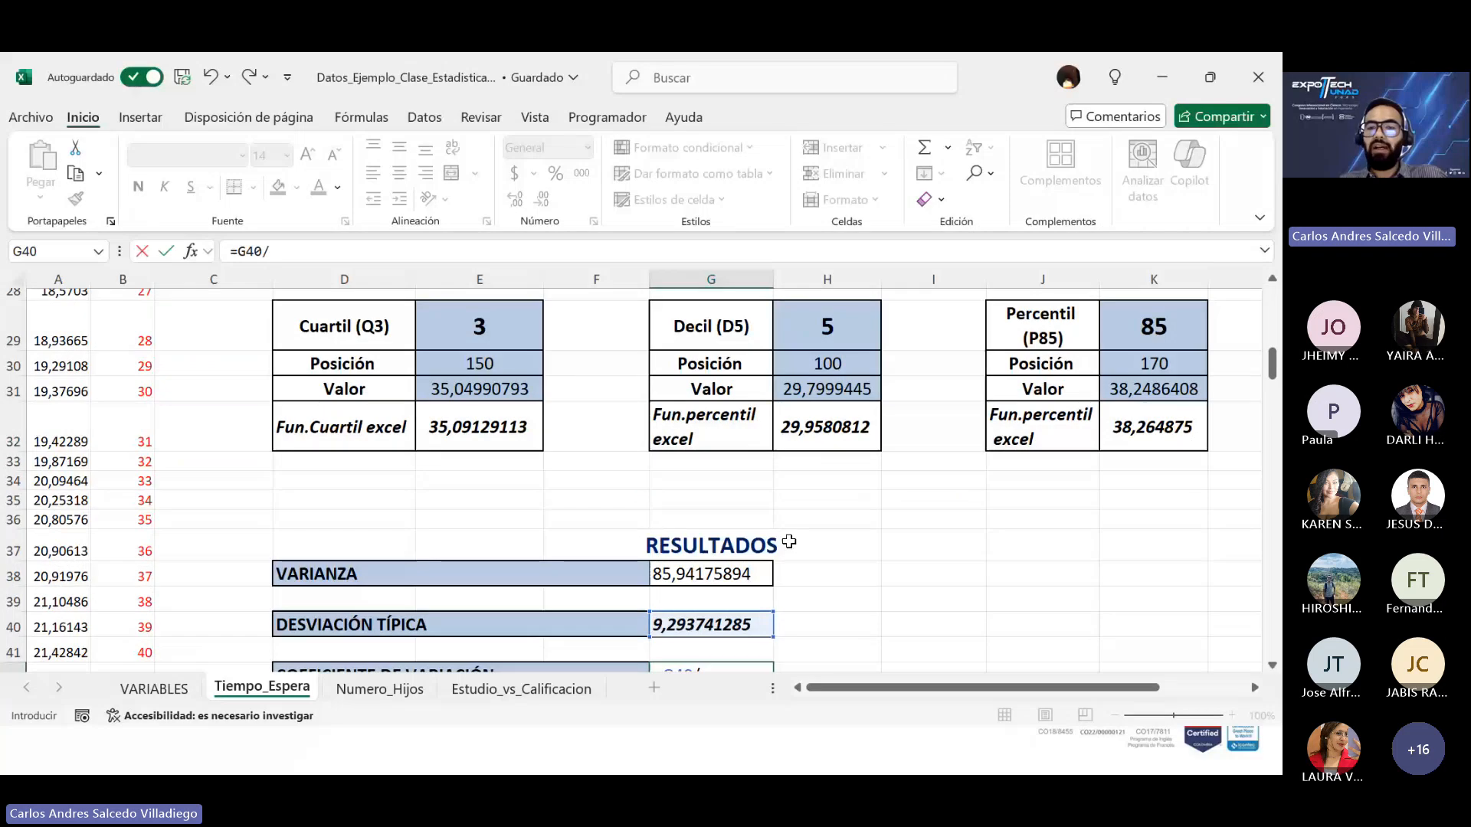
pyautogui.scroll(6, 788, 543)
pyautogui.scroll(1, 789, 542)
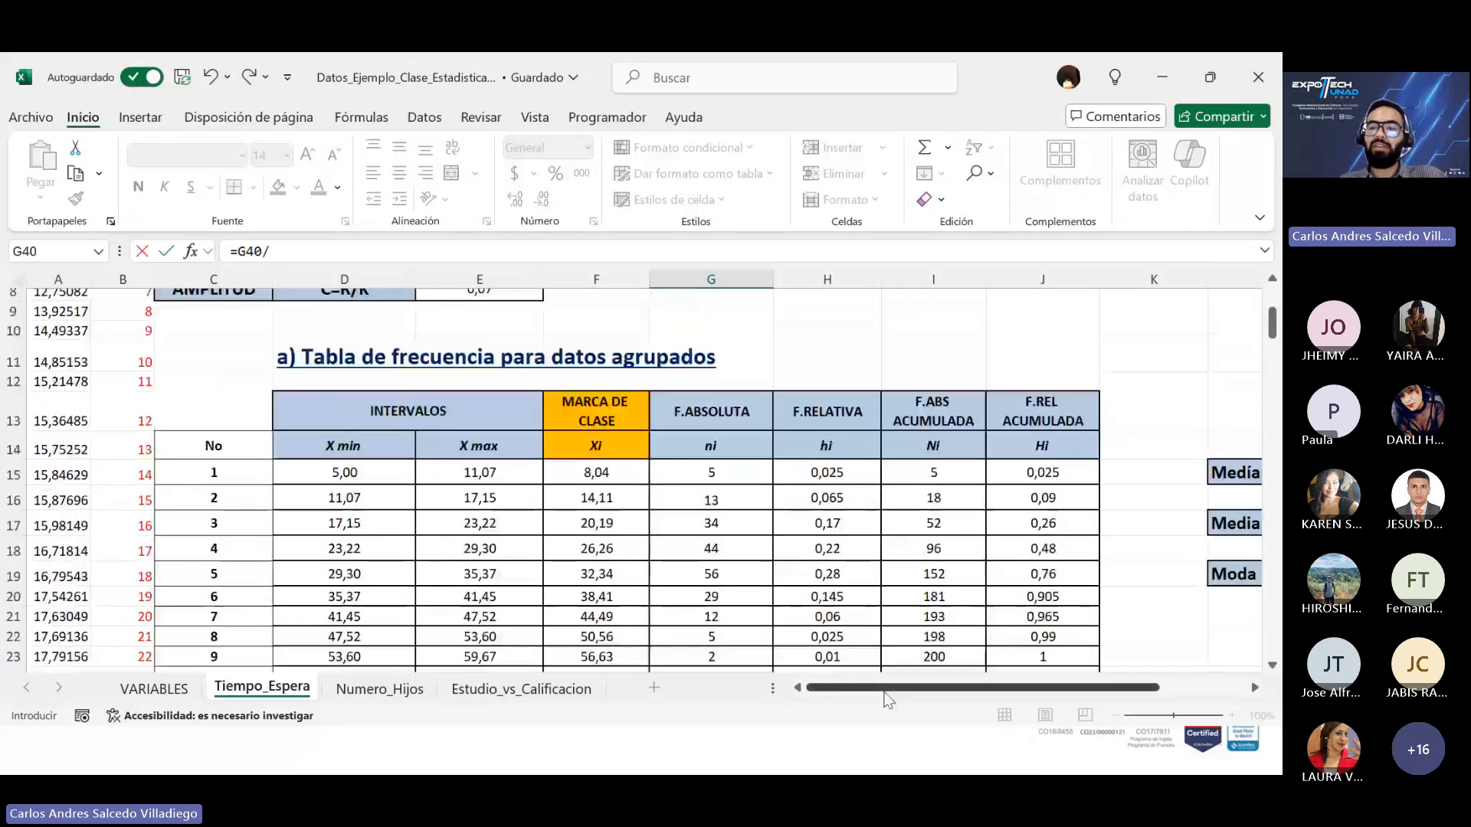
pyautogui.hscroll(3, 789, 543)
pyautogui.click(1141, 475)
pyautogui.press('Return')
pyautogui.scroll(-1, 766, 519)
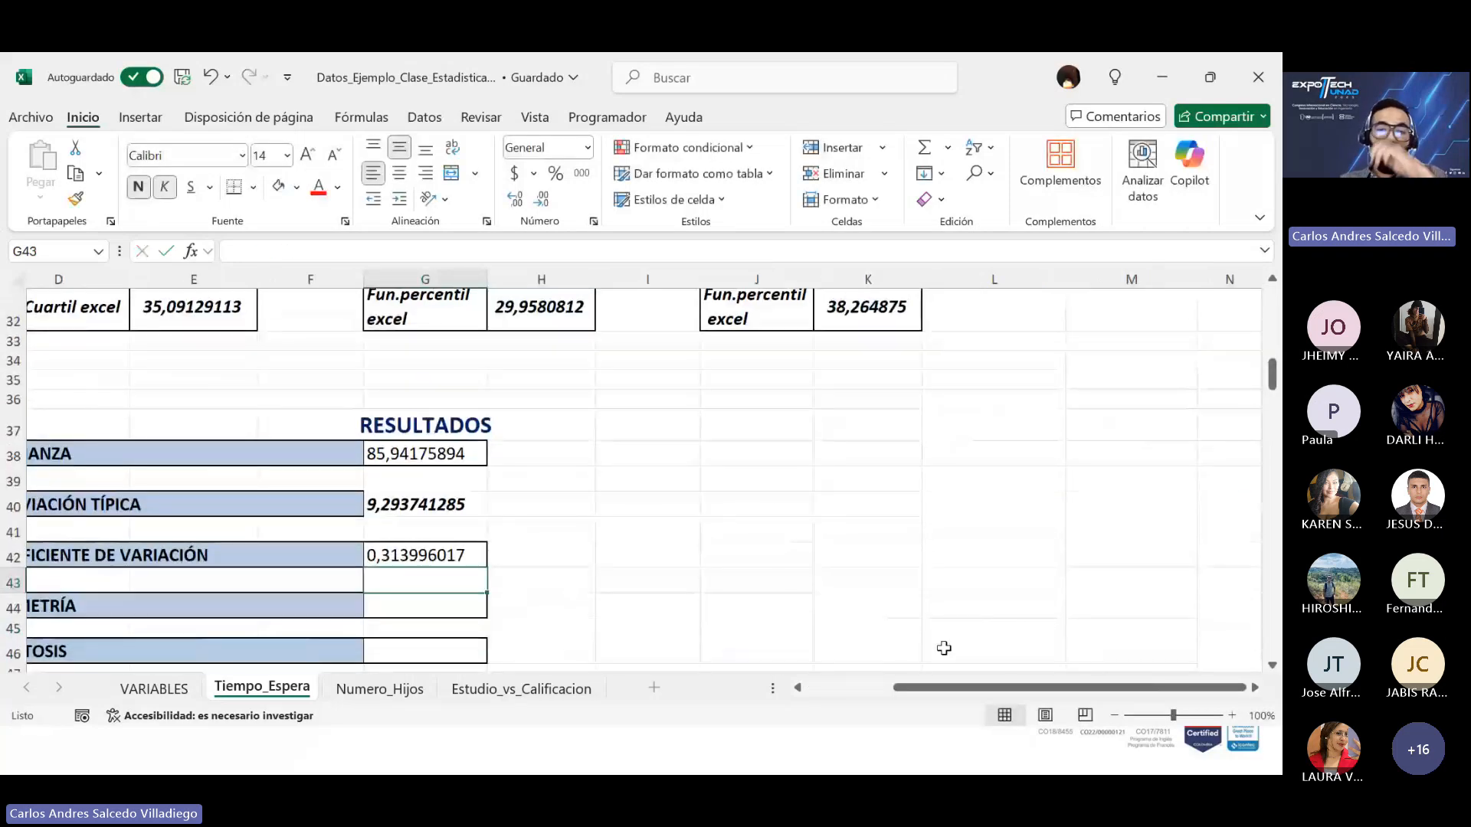
pyautogui.moveTo(1034, 693); pyautogui.dragTo(976, 690)
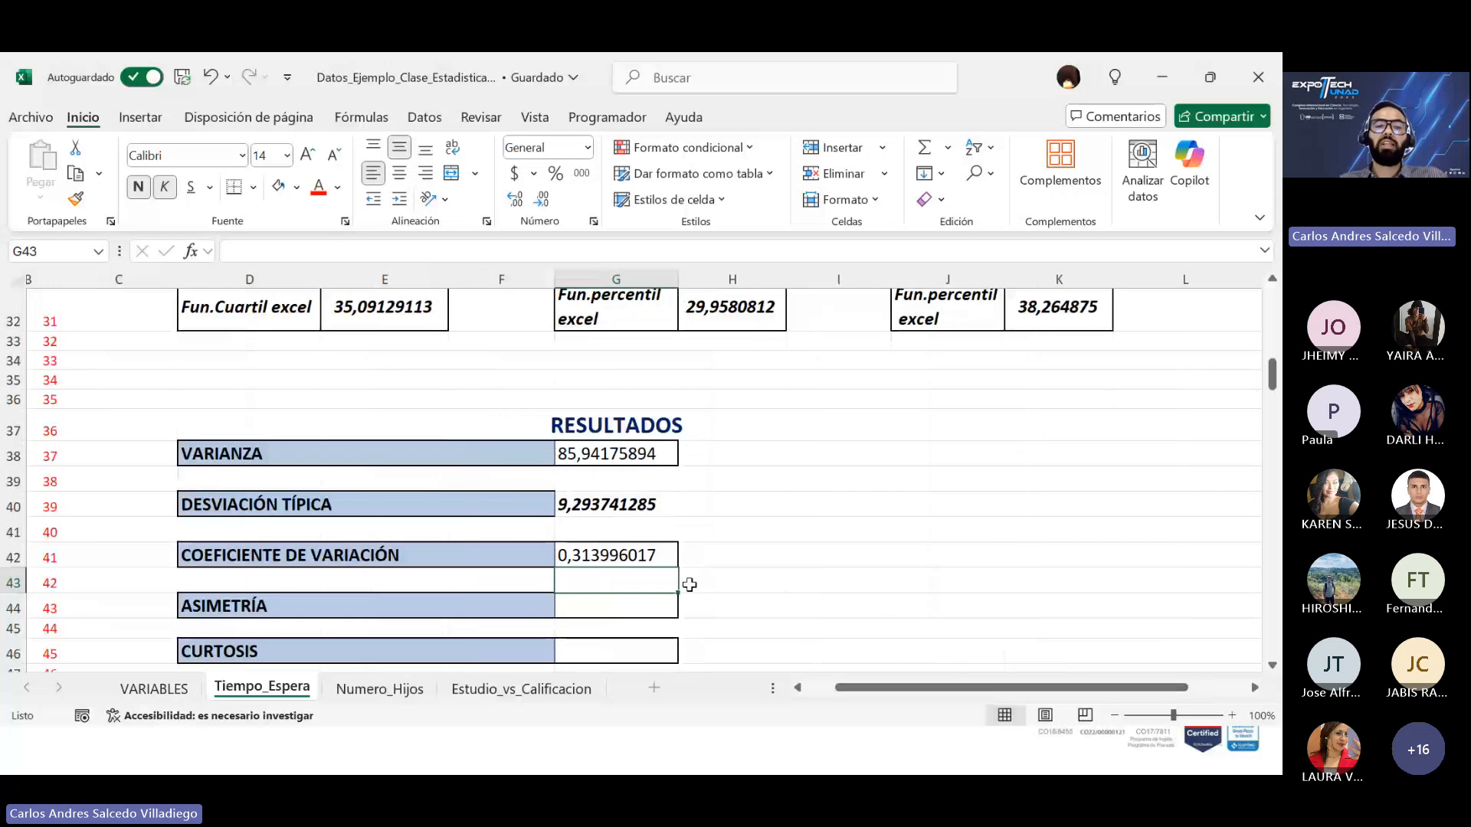
# Step: Switch to the slide presentation and reveal the ASIMETRÍA and CURTOSIS formulas
pyautogui.hotkey('alt', 'Tab')
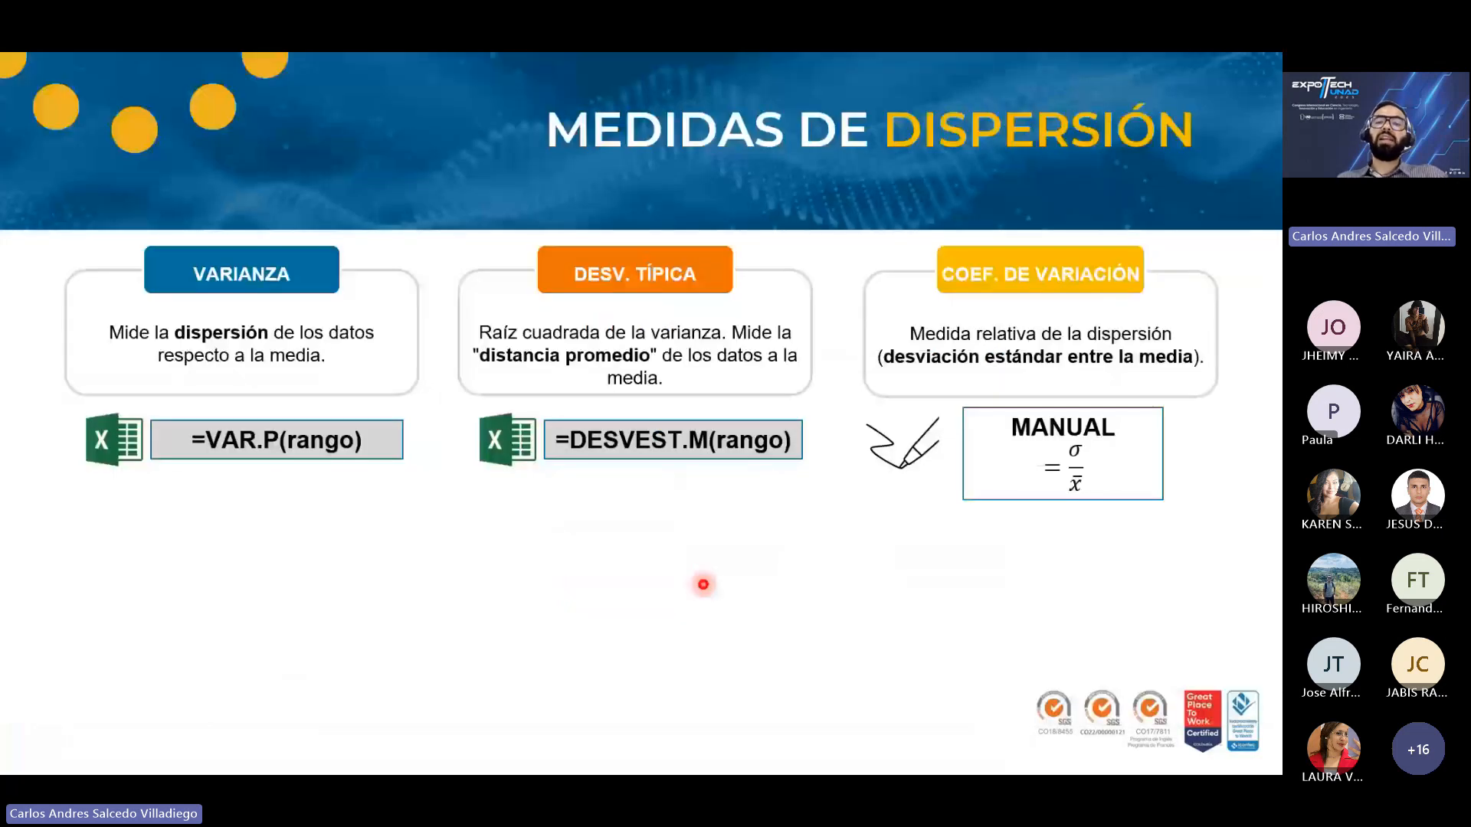
pyautogui.click(703, 574)
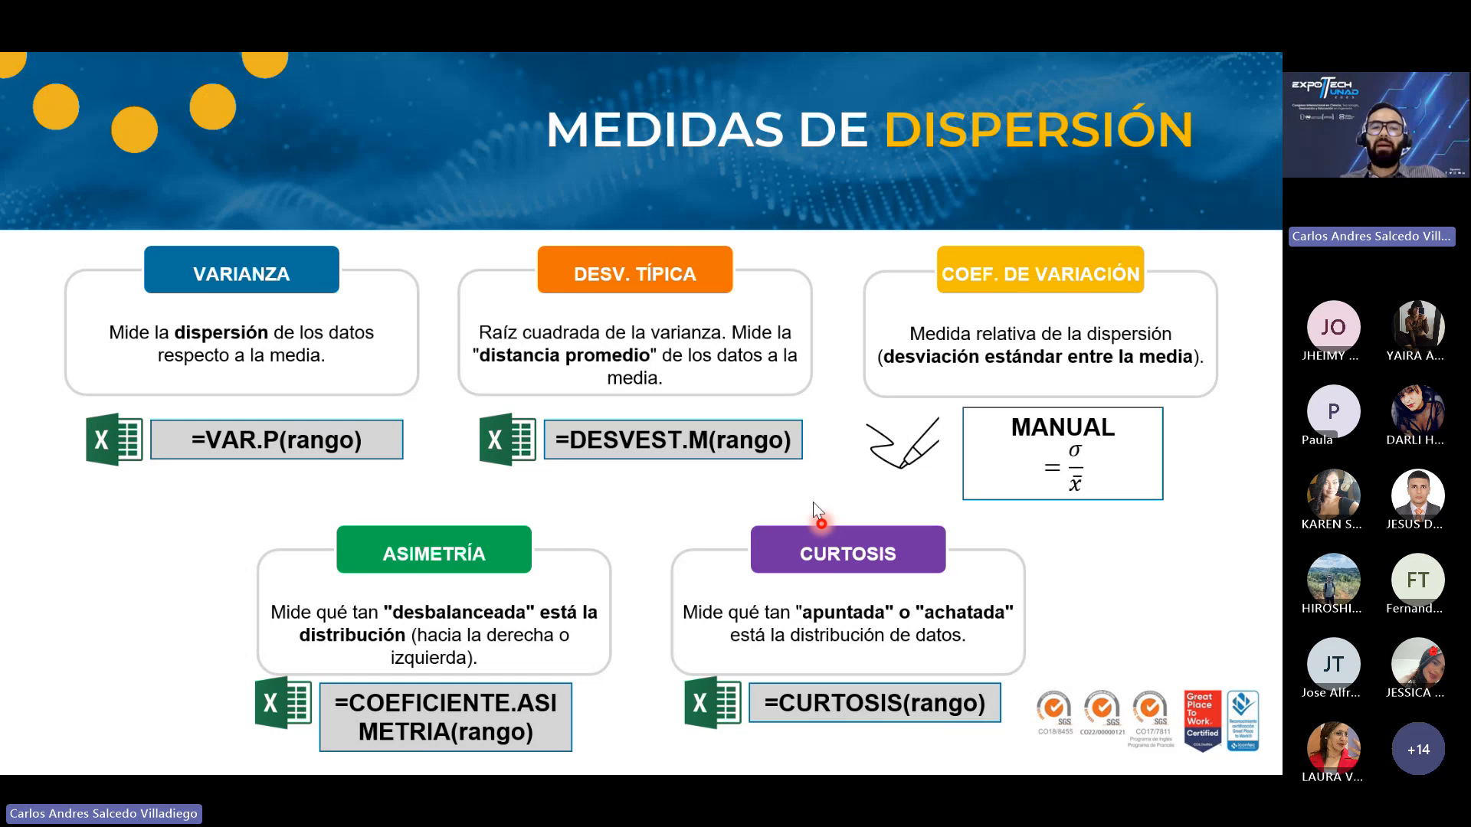
# Step: Return to the Excel workbook and calculate the ASIMETRÍA in G44 with COEFICIENTE.ASIMETRIA over the waiting times in A2:A201
pyautogui.hotkey('alt', 'Tab')
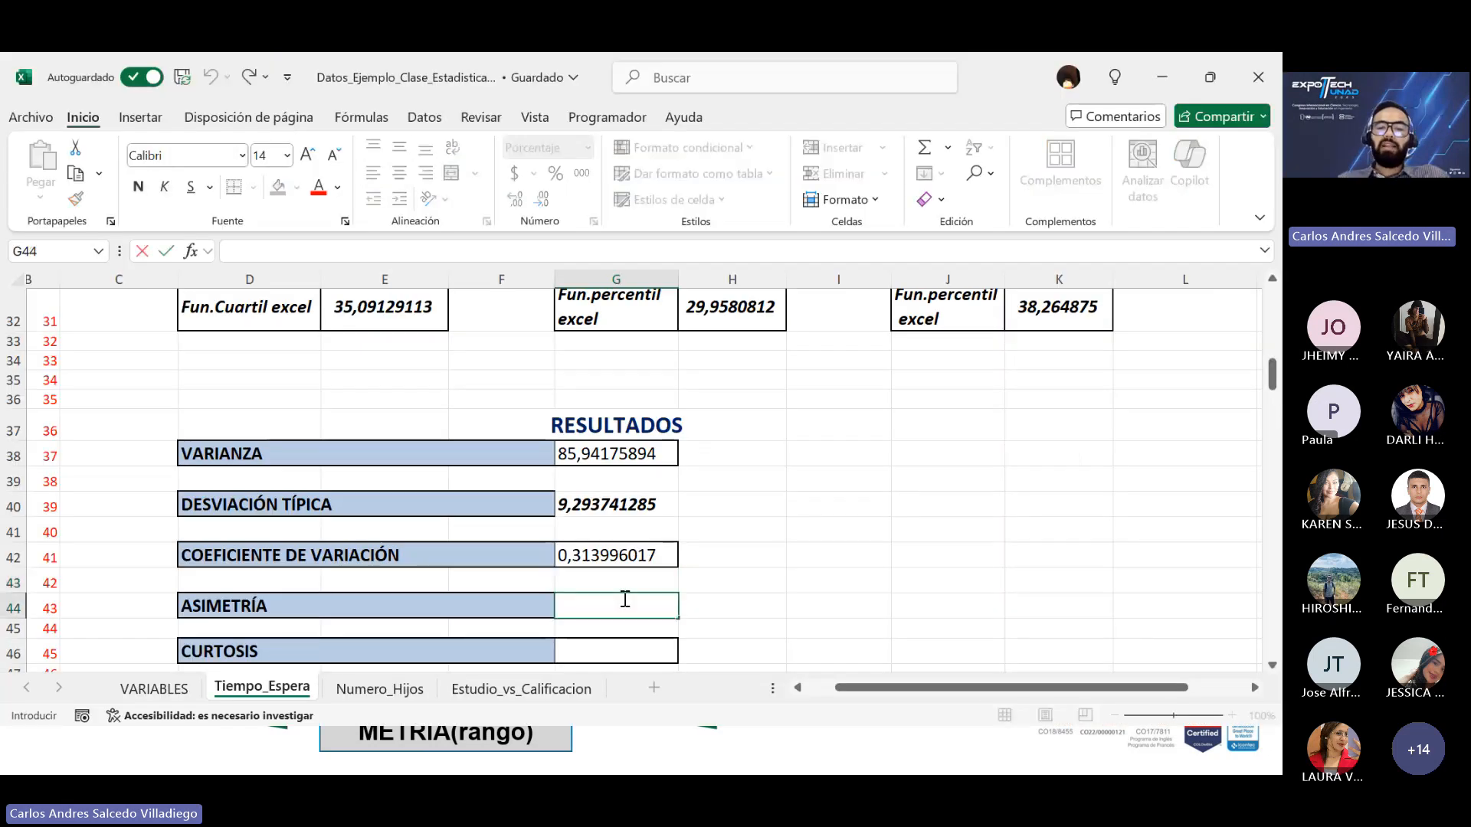
pyautogui.write('=coef')
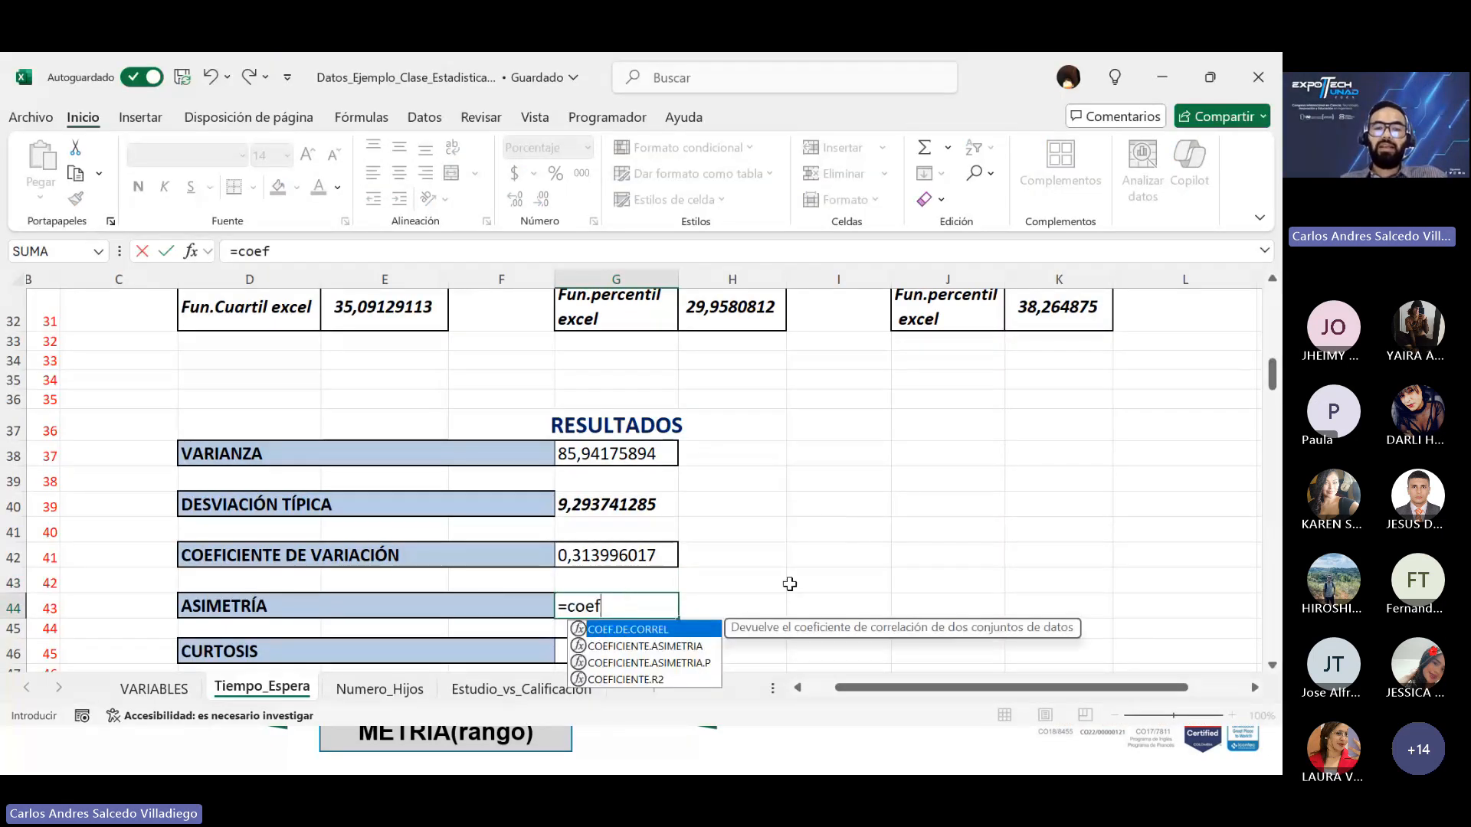
pyautogui.doubleClick(605, 646)
pyautogui.moveTo(909, 693); pyautogui.dragTo(881, 690)
pyautogui.scroll(10, 100, 495)
pyautogui.scroll(1, 99, 495)
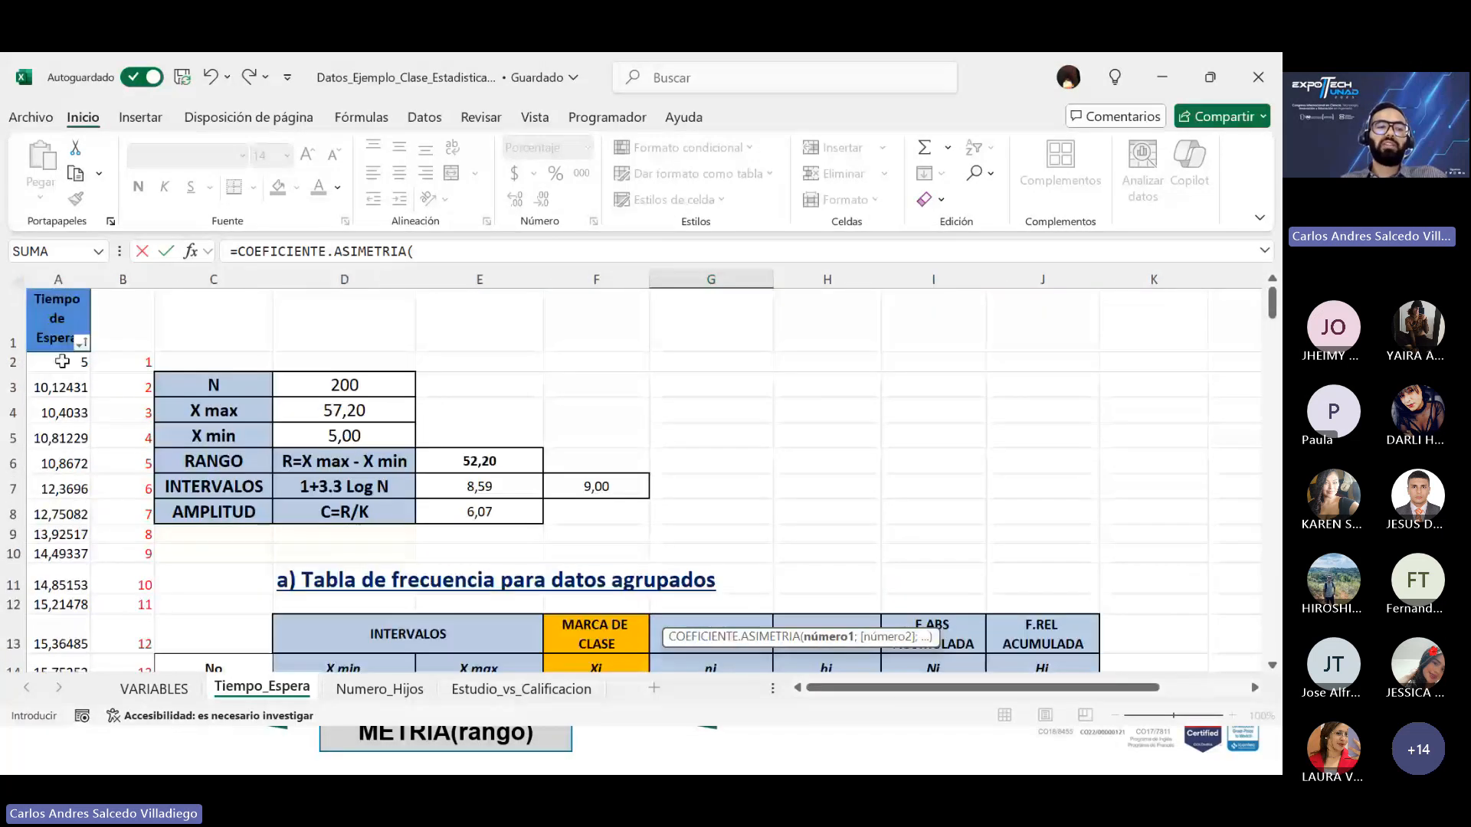
pyautogui.moveTo(60, 330); pyautogui.dragTo(52, 640)
pyautogui.press('Return')
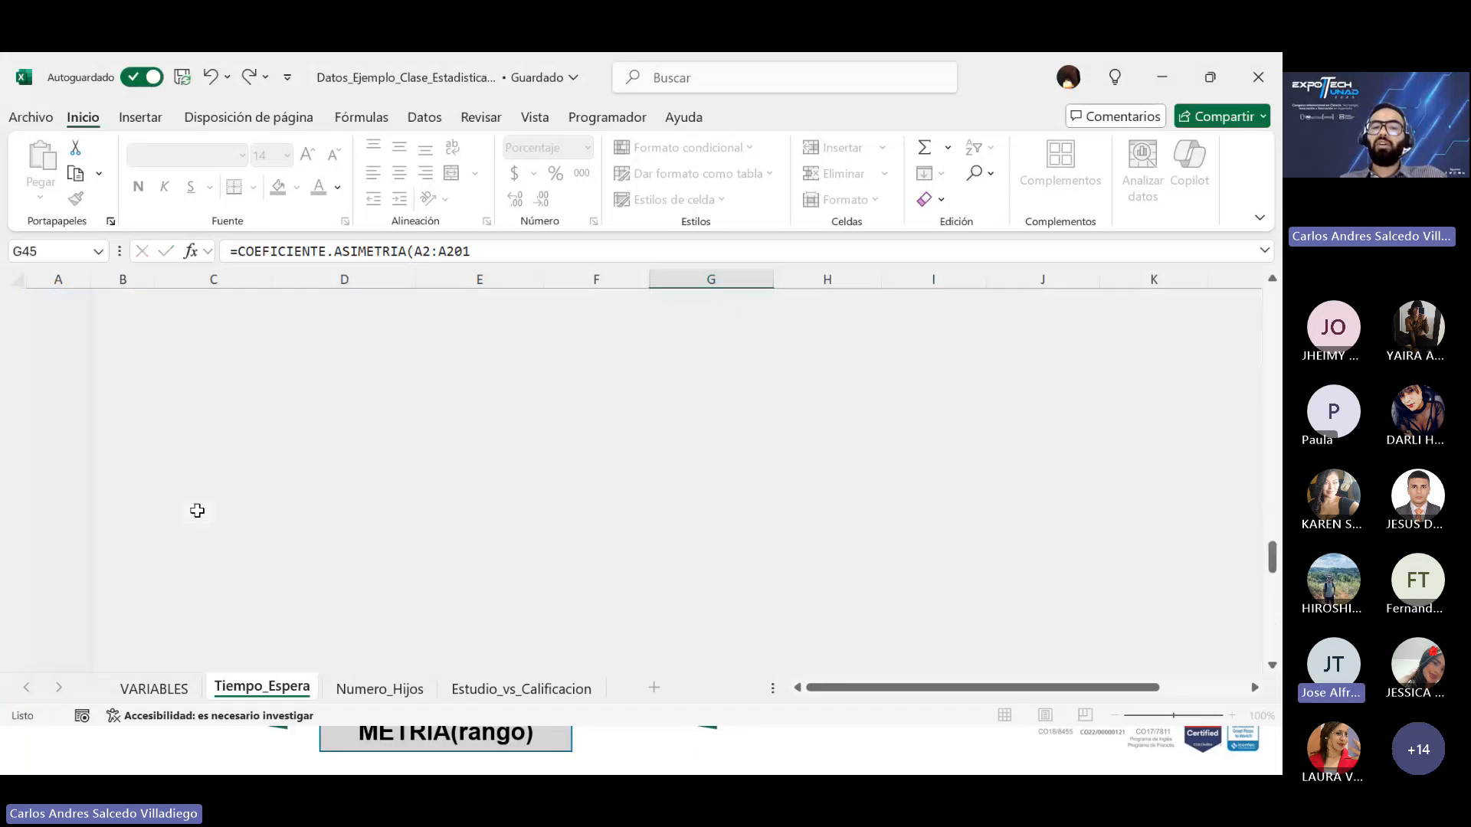
# Step: Calculate the CURTOSIS in G46 with the CURTOSIS function over the waiting times in A2:A201
pyautogui.scroll(2, 490, 475)
pyautogui.click(748, 439)
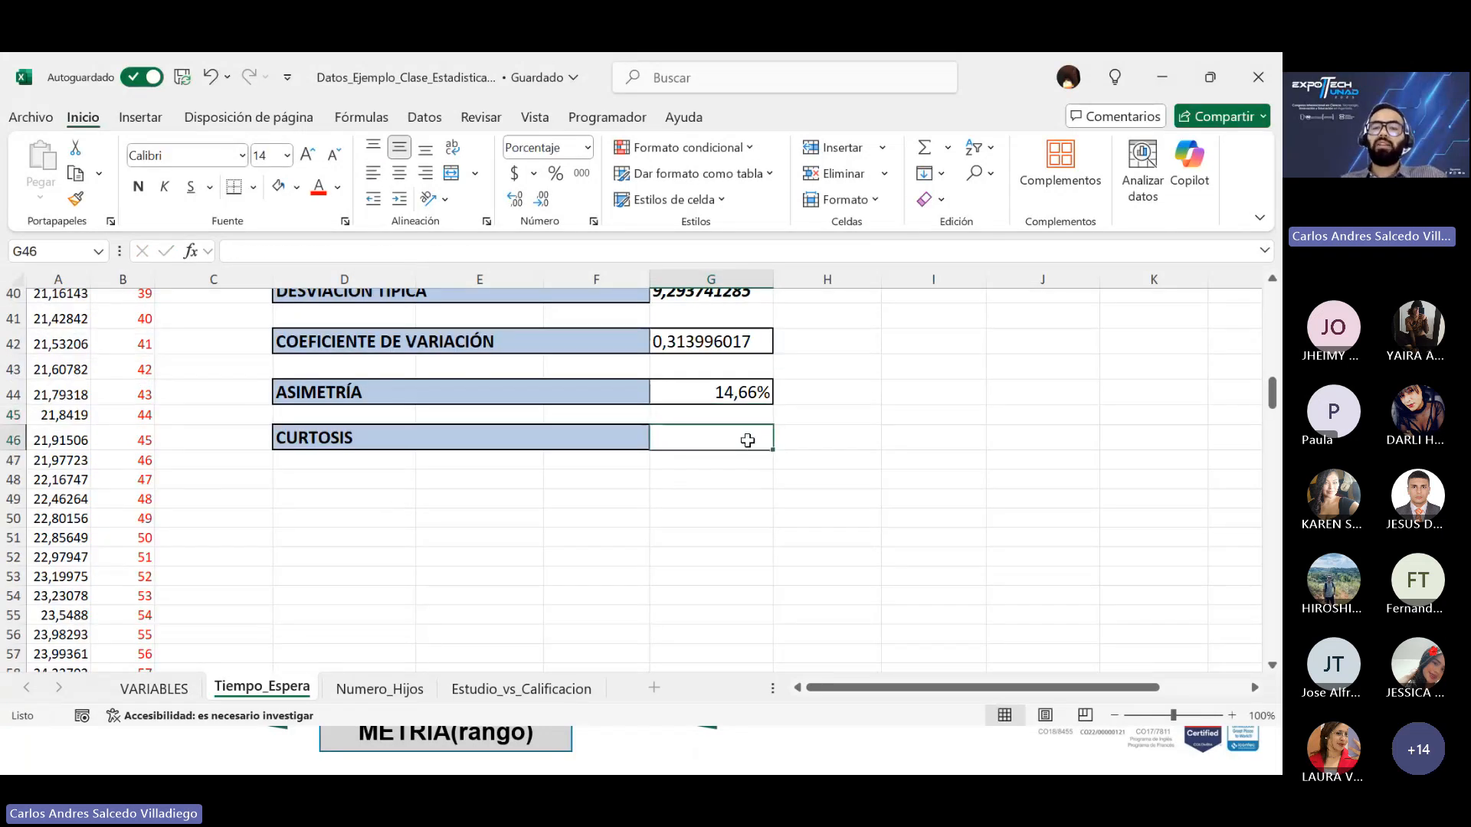
pyautogui.write('=')
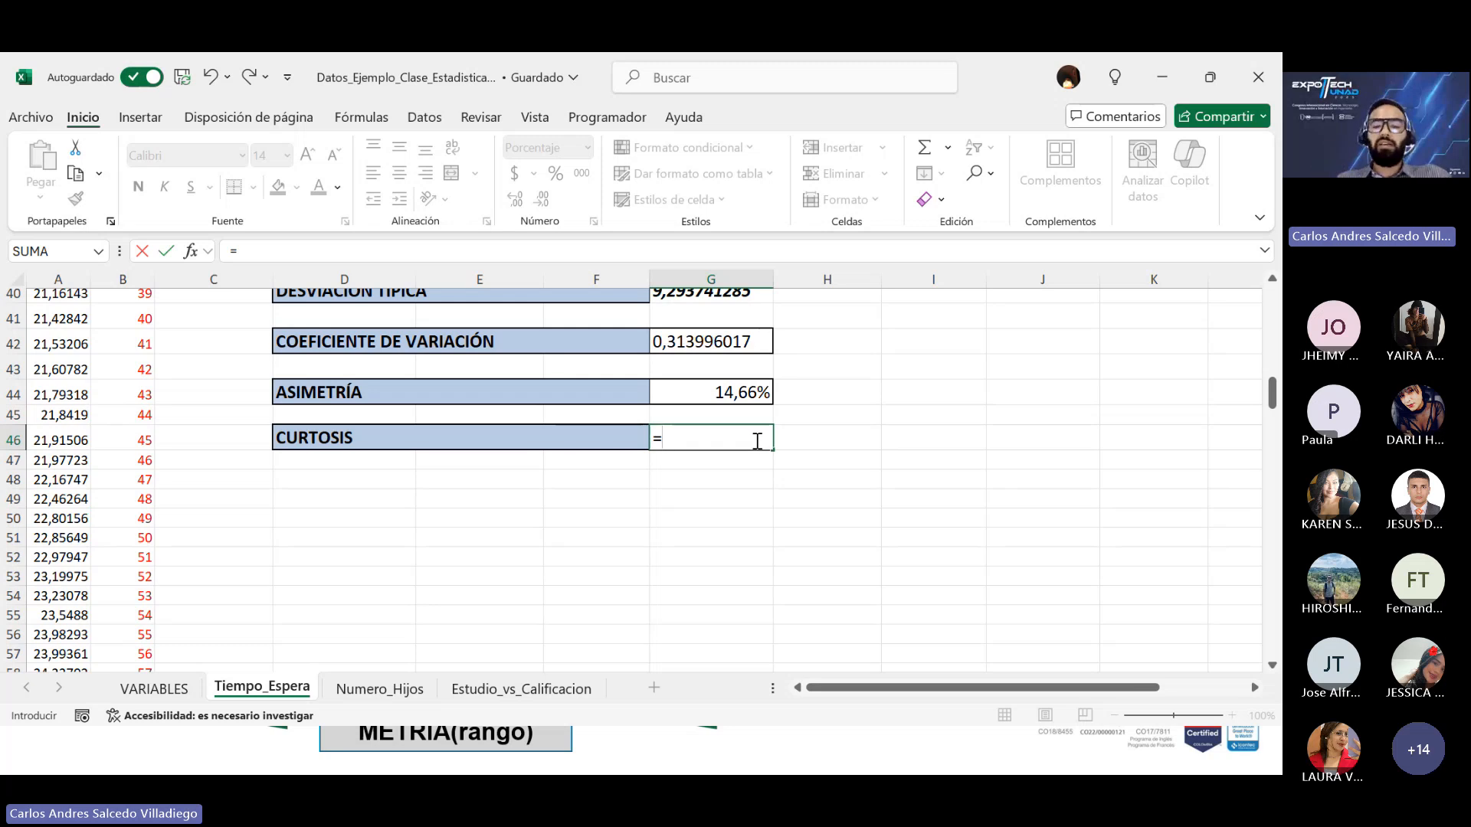
pyautogui.write('cur')
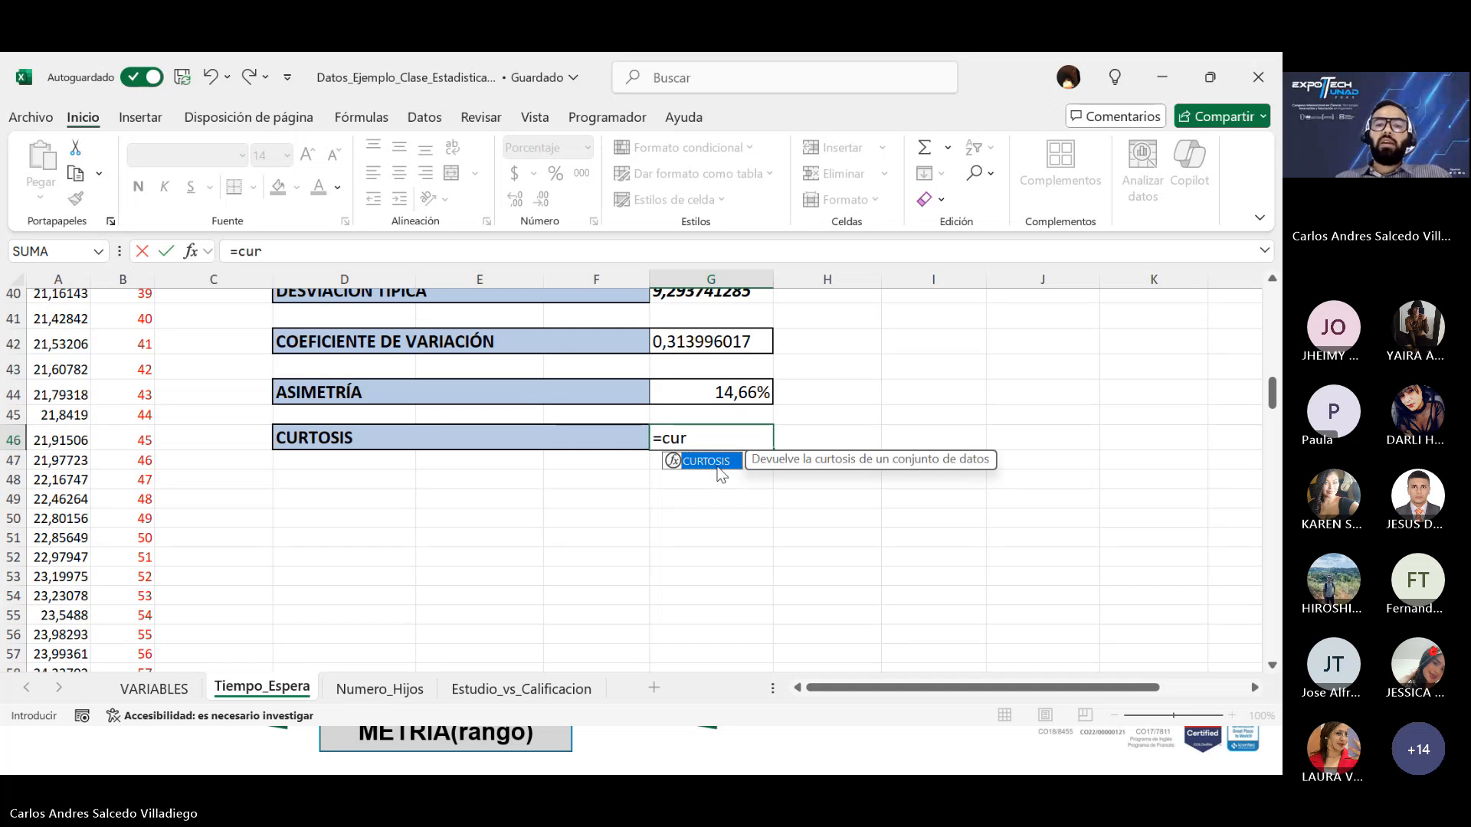
pyautogui.scroll(2, 710, 462)
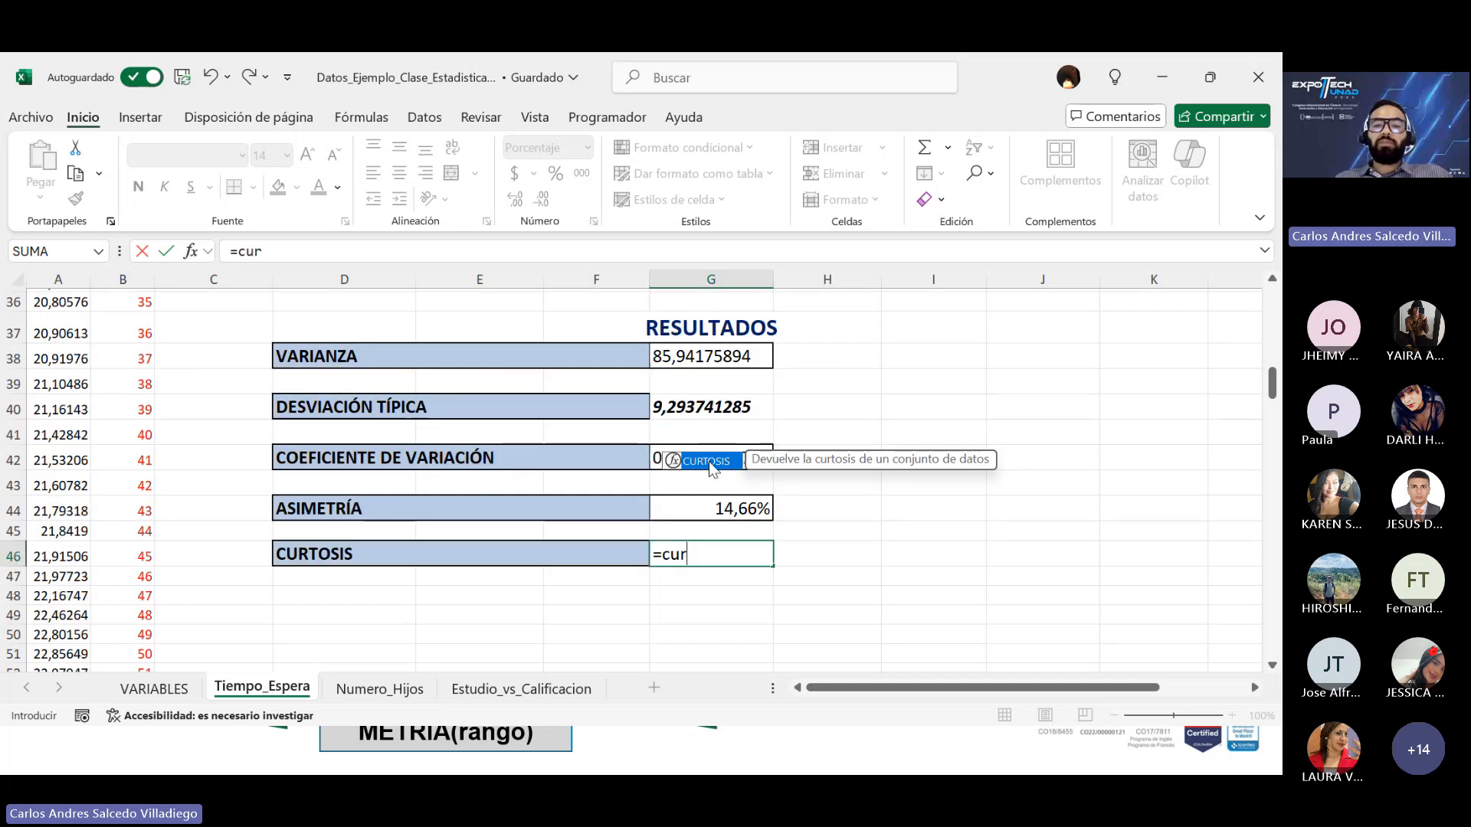
pyautogui.scroll(-1, 709, 461)
pyautogui.doubleClick(709, 575)
pyautogui.scroll(7, 397, 496)
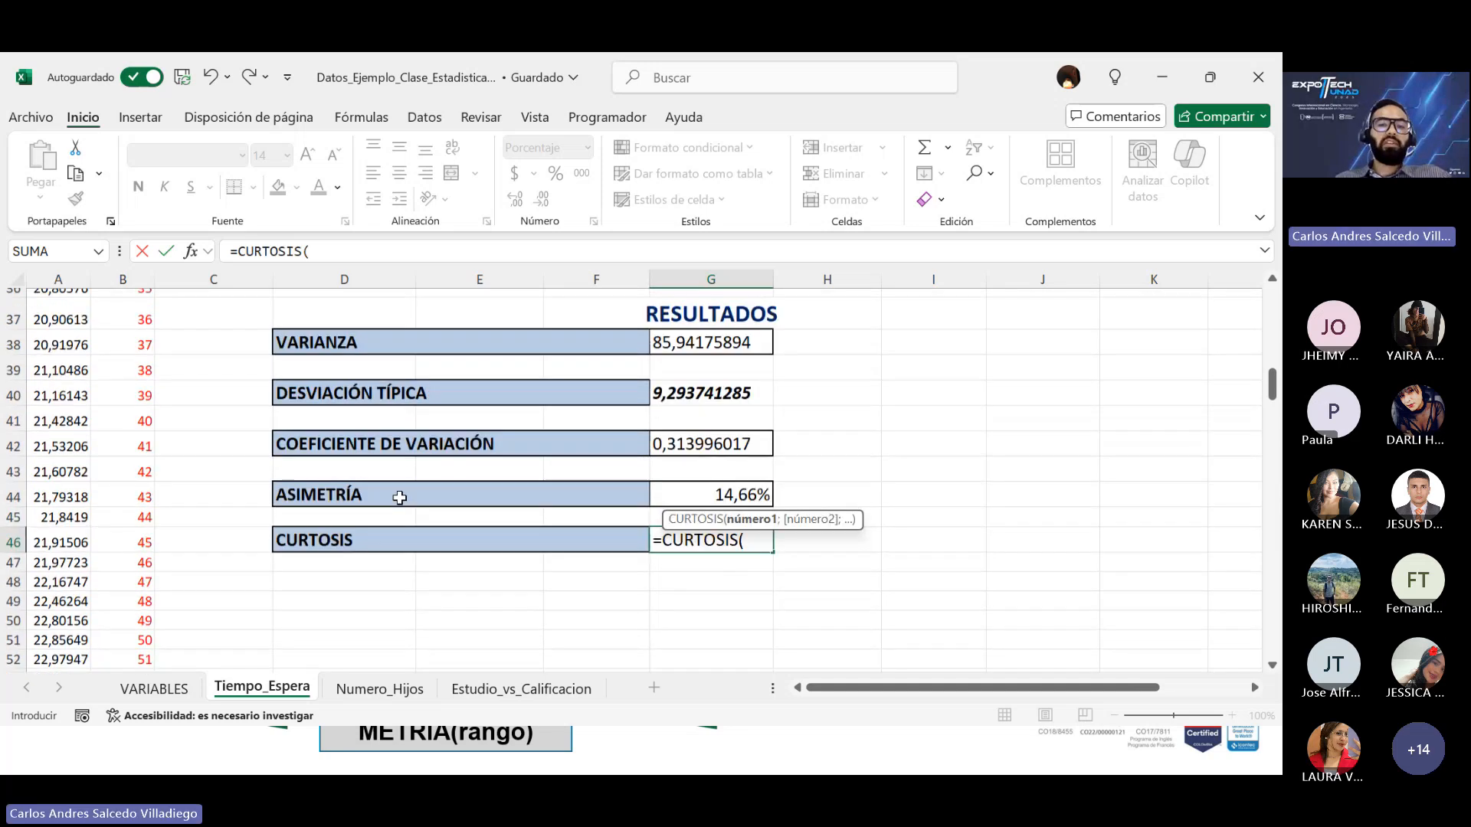
pyautogui.scroll(5, 262, 462)
pyautogui.moveTo(57, 337); pyautogui.dragTo(60, 633)
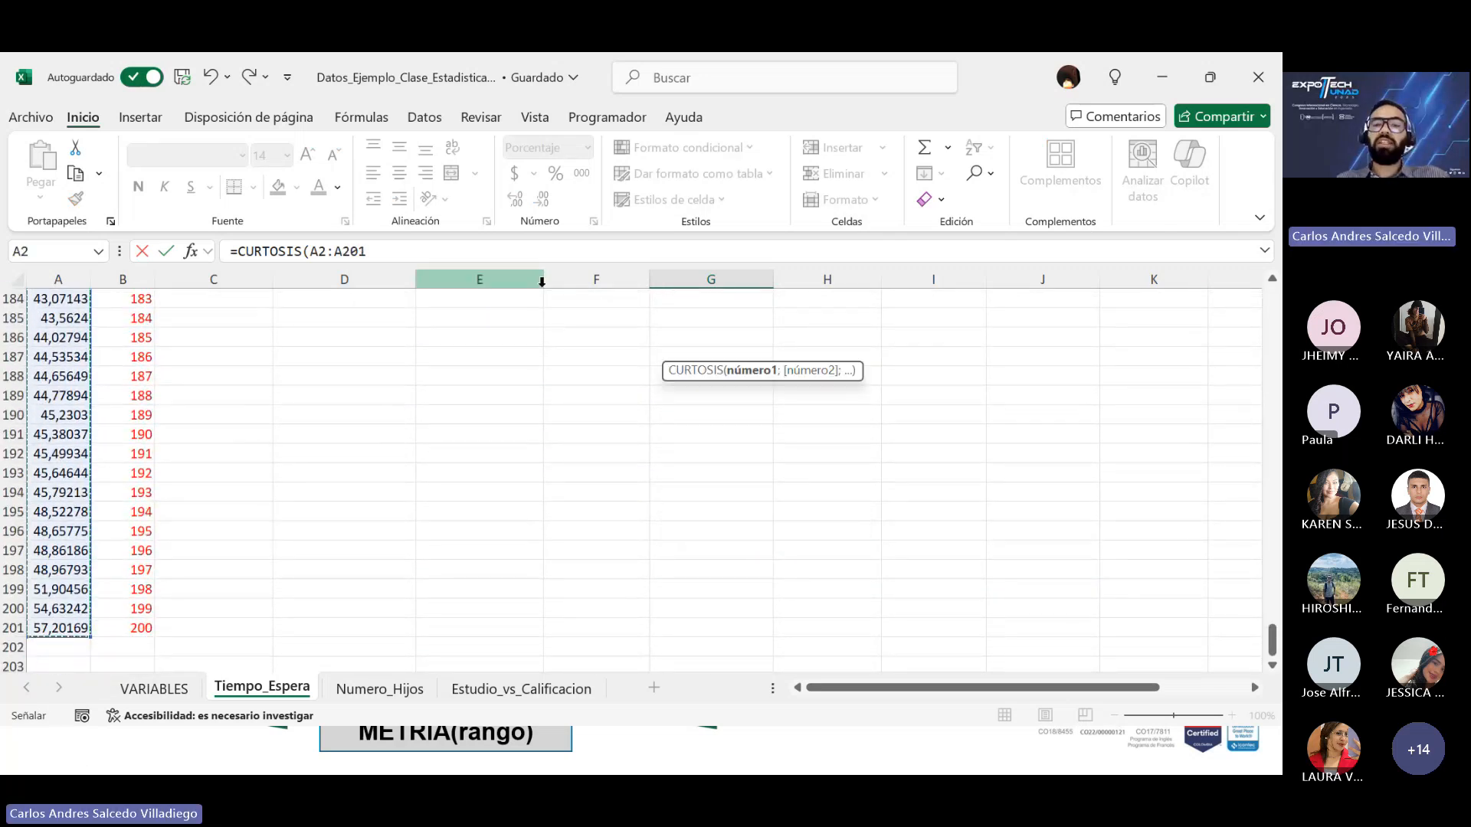
pyautogui.press('Return')
pyautogui.scroll(4, 838, 419)
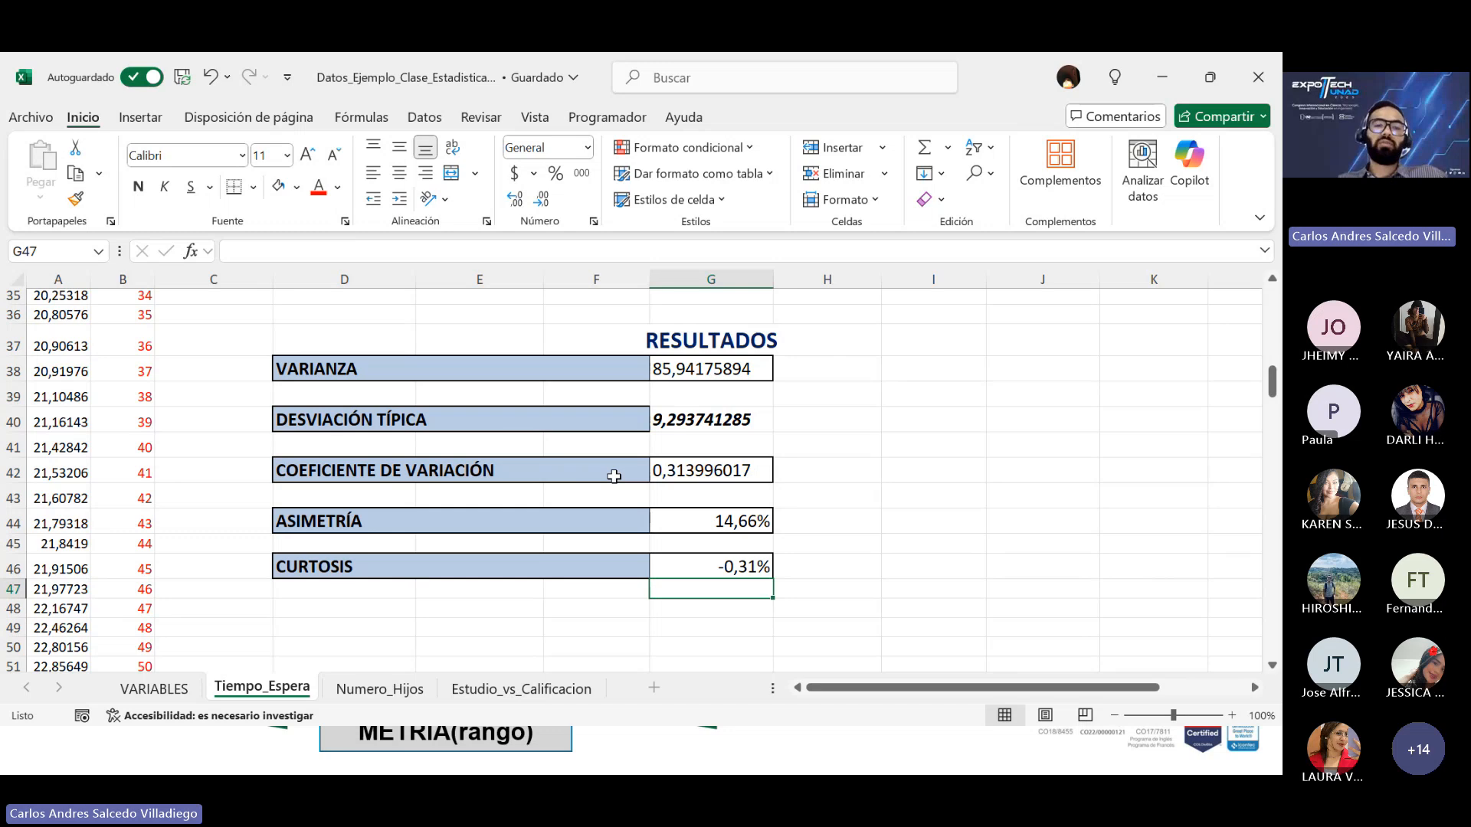
# Step: Switch to the slide presentation, review the position and dispersion measures, and advance to the REGRESIÓN LINEAL slide
pyautogui.scroll(2, 615, 476)
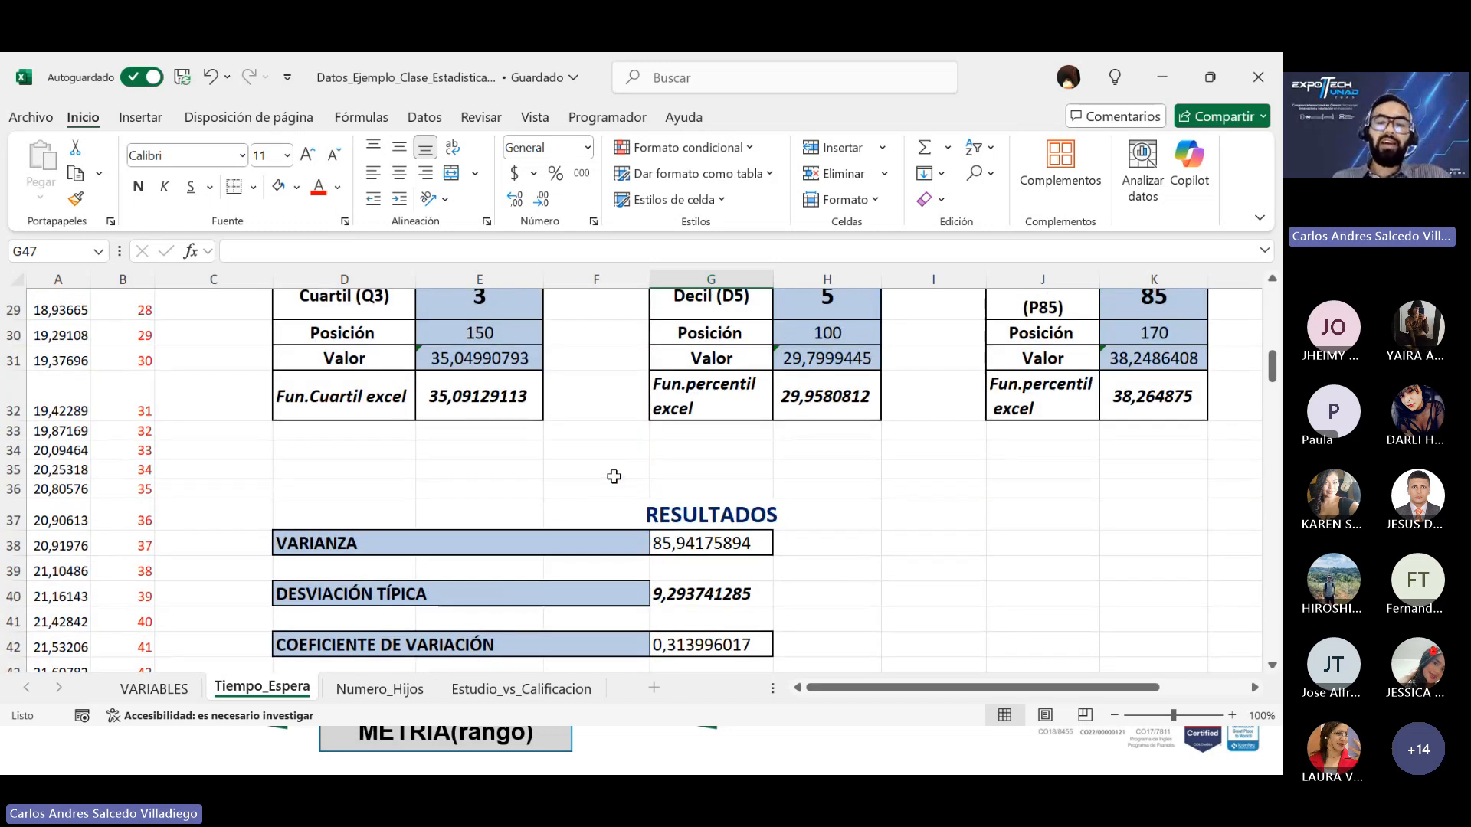
pyautogui.hotkey('alt', 'Tab')
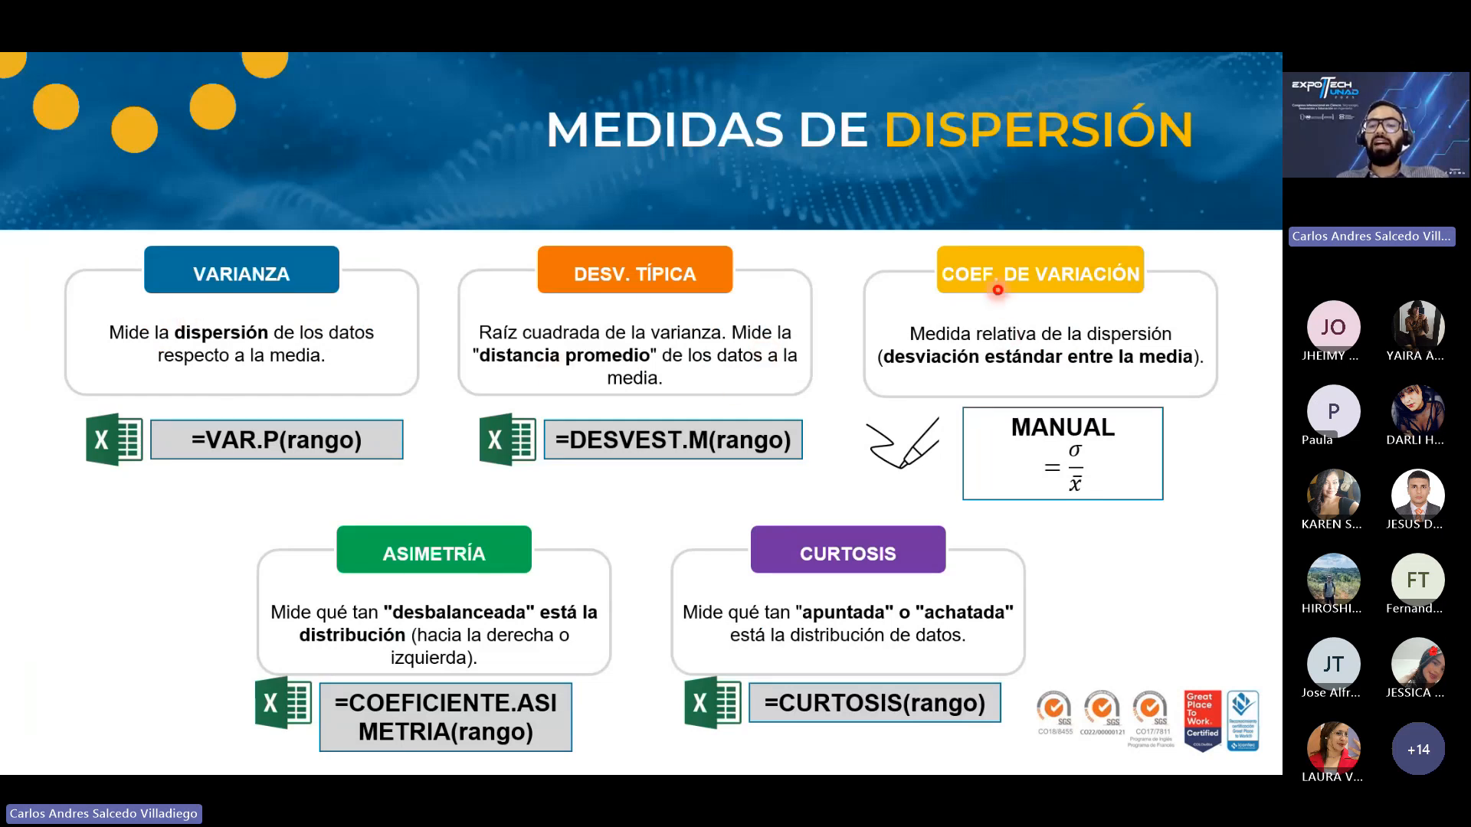
pyautogui.press('Left')
pyautogui.press('Left')
pyautogui.press('Left')
pyautogui.press('Left')
pyautogui.press('Left')
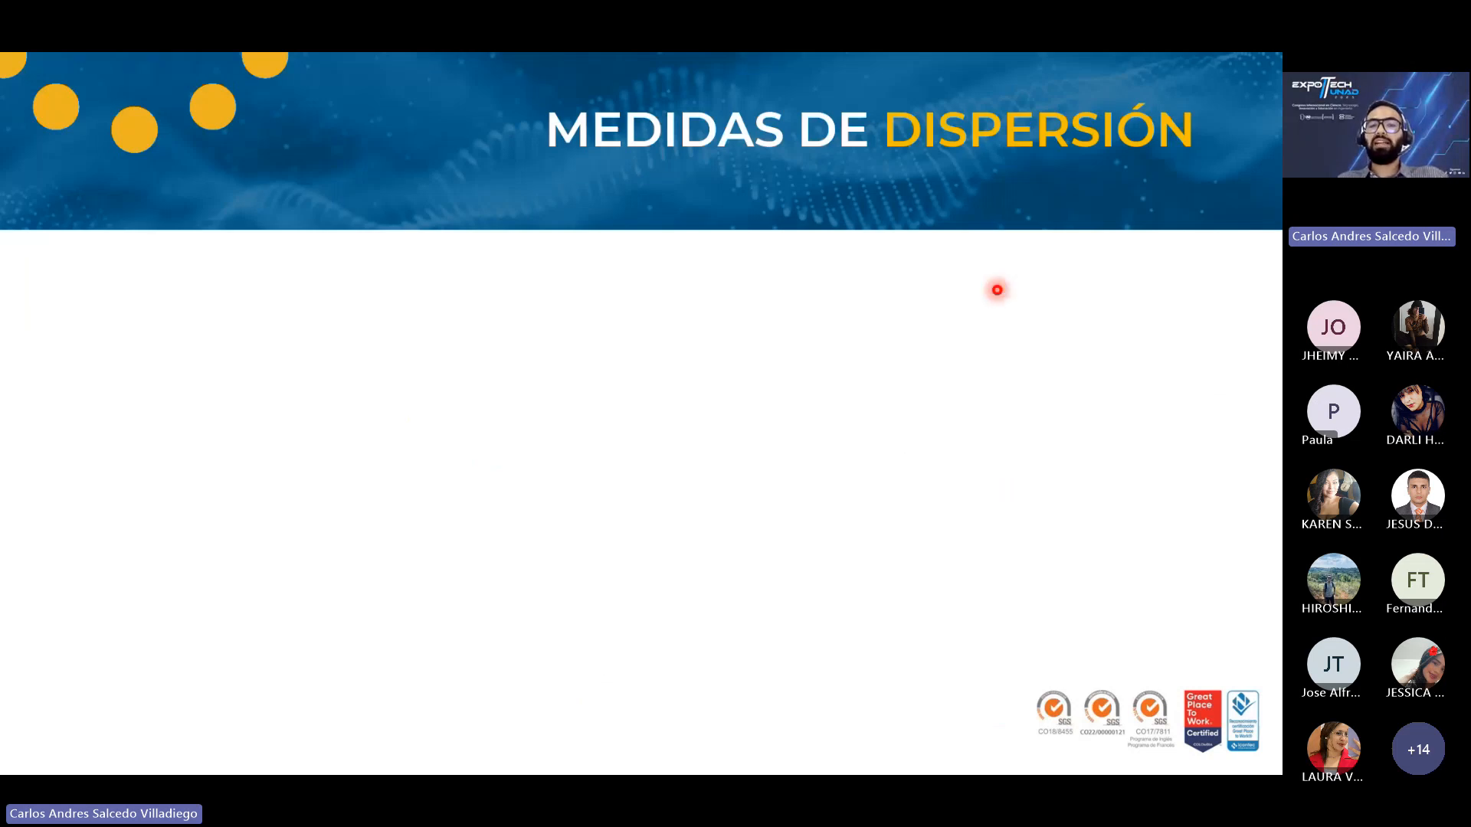
pyautogui.press('Left')
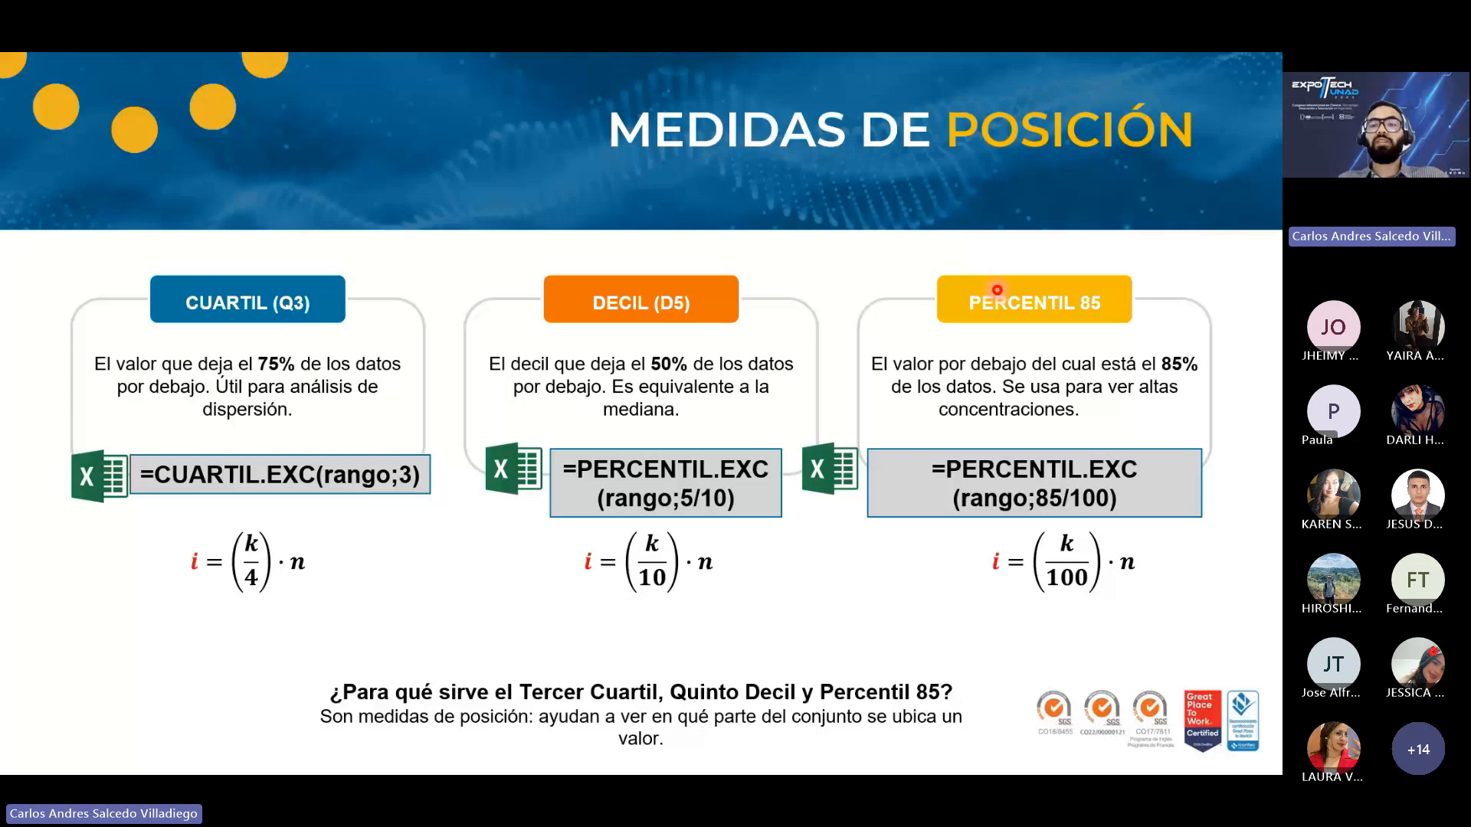
pyautogui.press('Right')
pyautogui.press('Right')
pyautogui.press('Right')
pyautogui.press('Right')
pyautogui.press('Right')
pyautogui.press('Right')
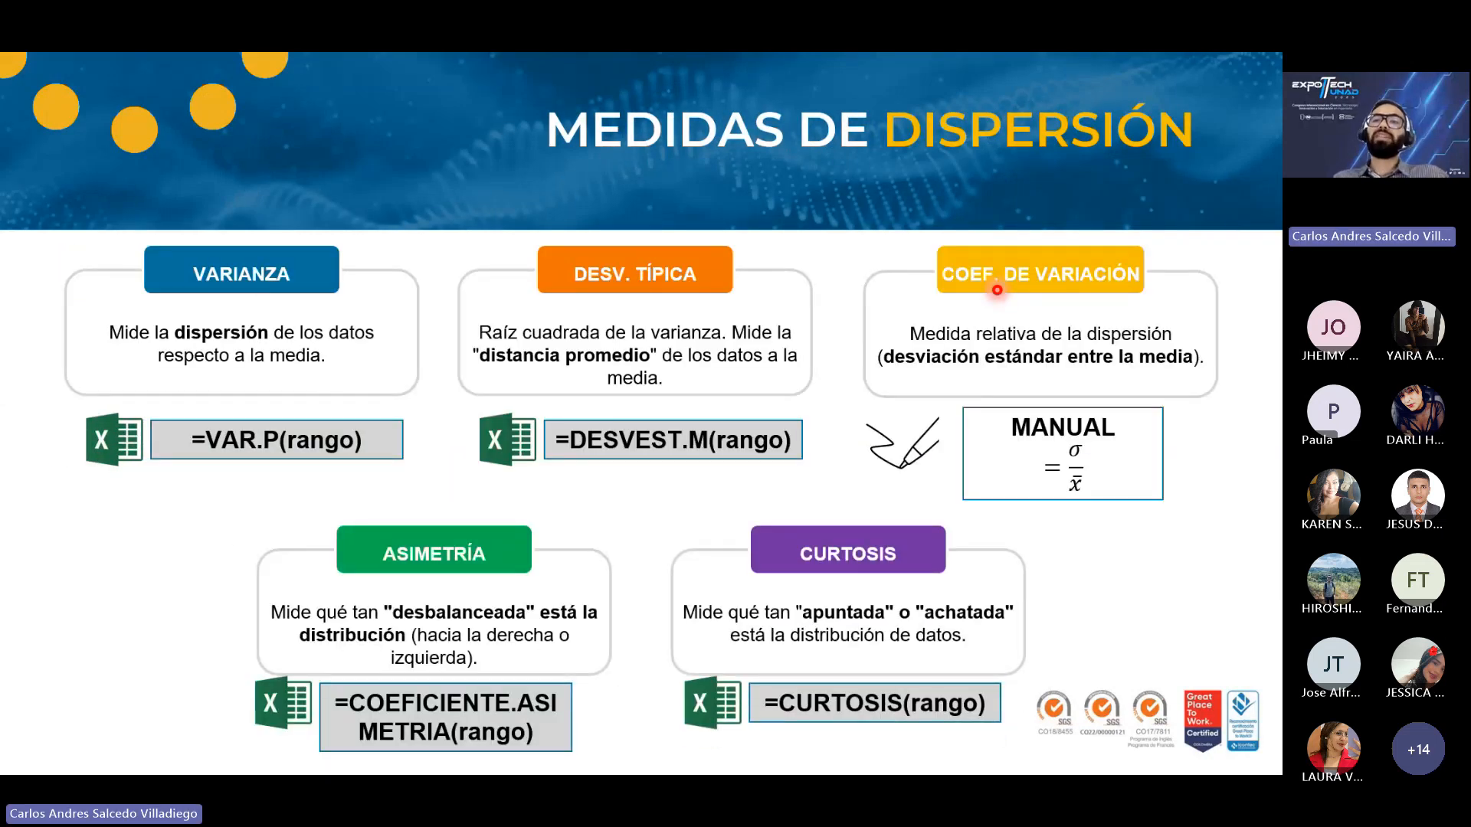
pyautogui.press('Right')
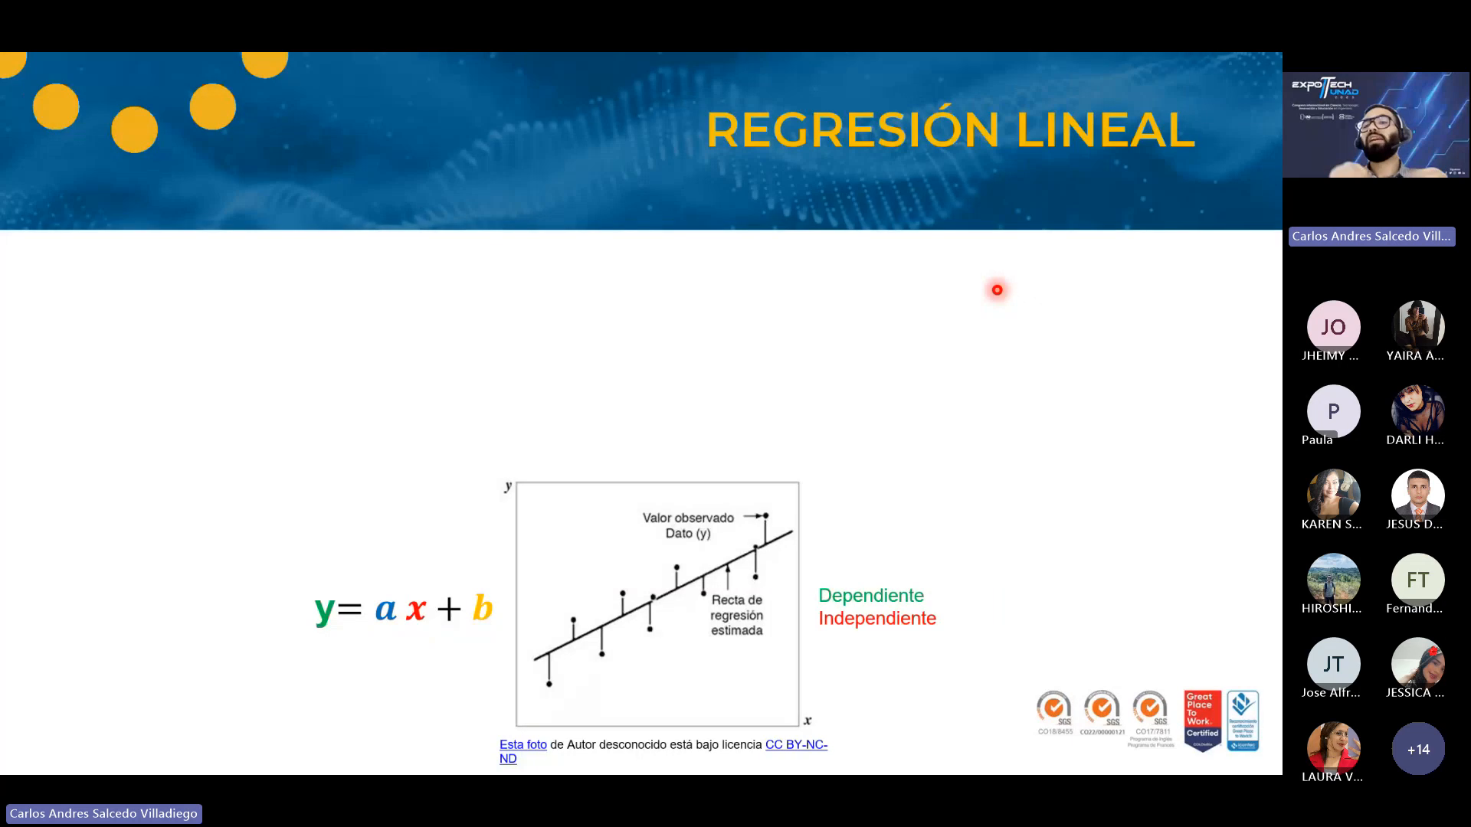
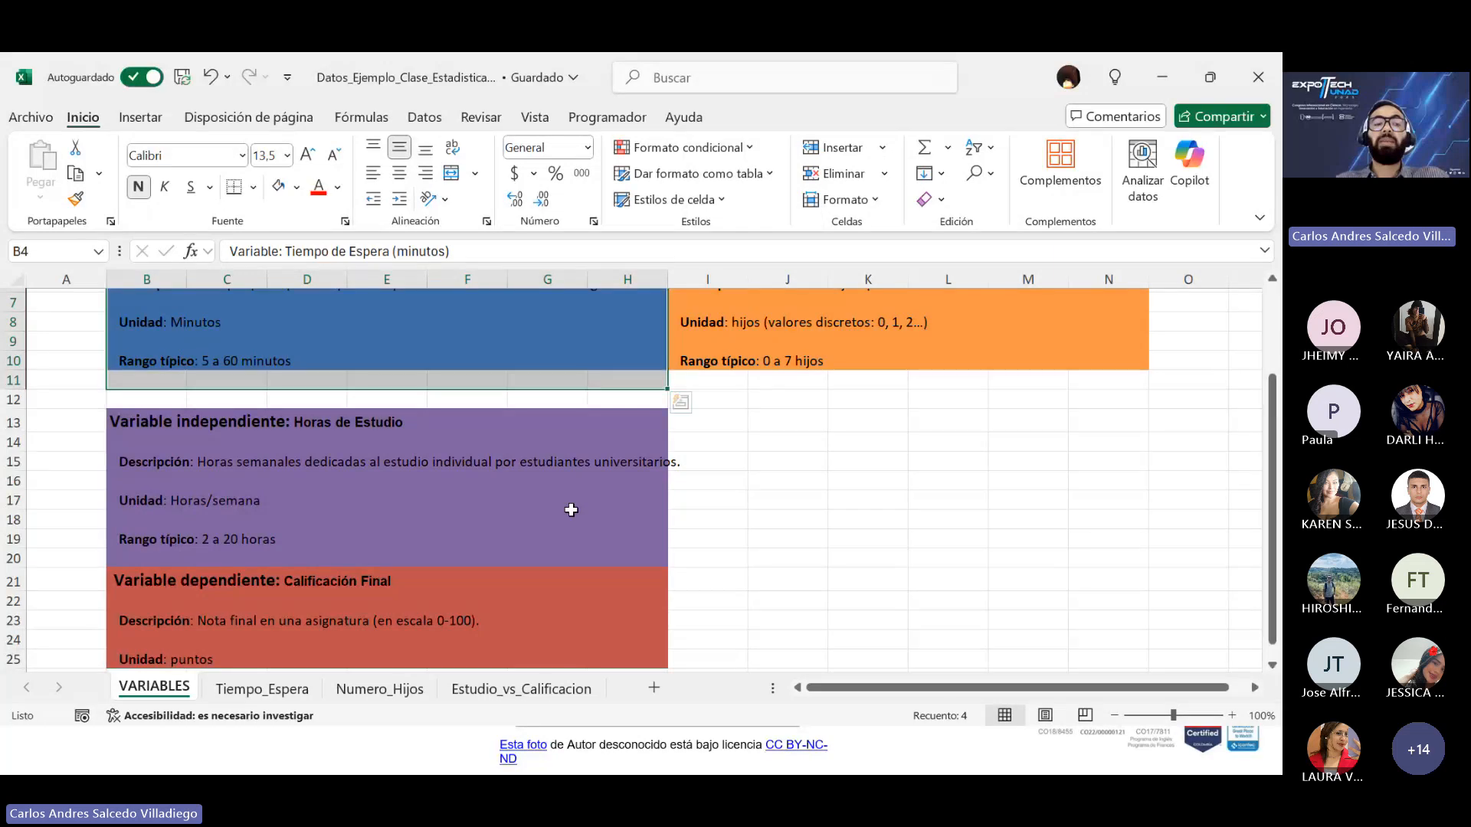
# Step: On the Estudio_vs_Calificacion sheet, calculate slope a in F4 with PENDIENTE, using grades B2:B201 as y and study hours A2:A201 as x
pyautogui.scroll(-1, 582, 475)
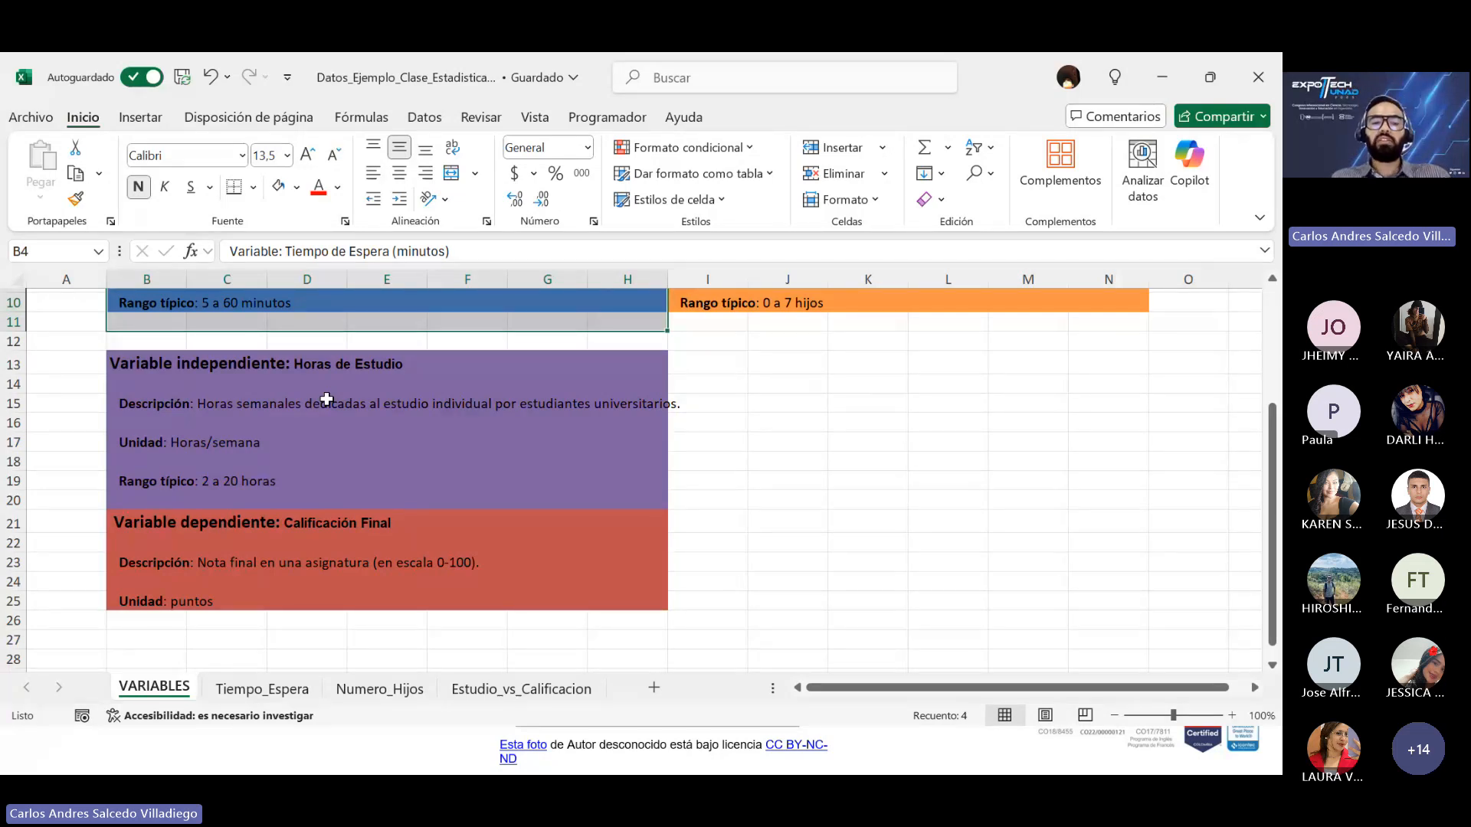
pyautogui.click(531, 693)
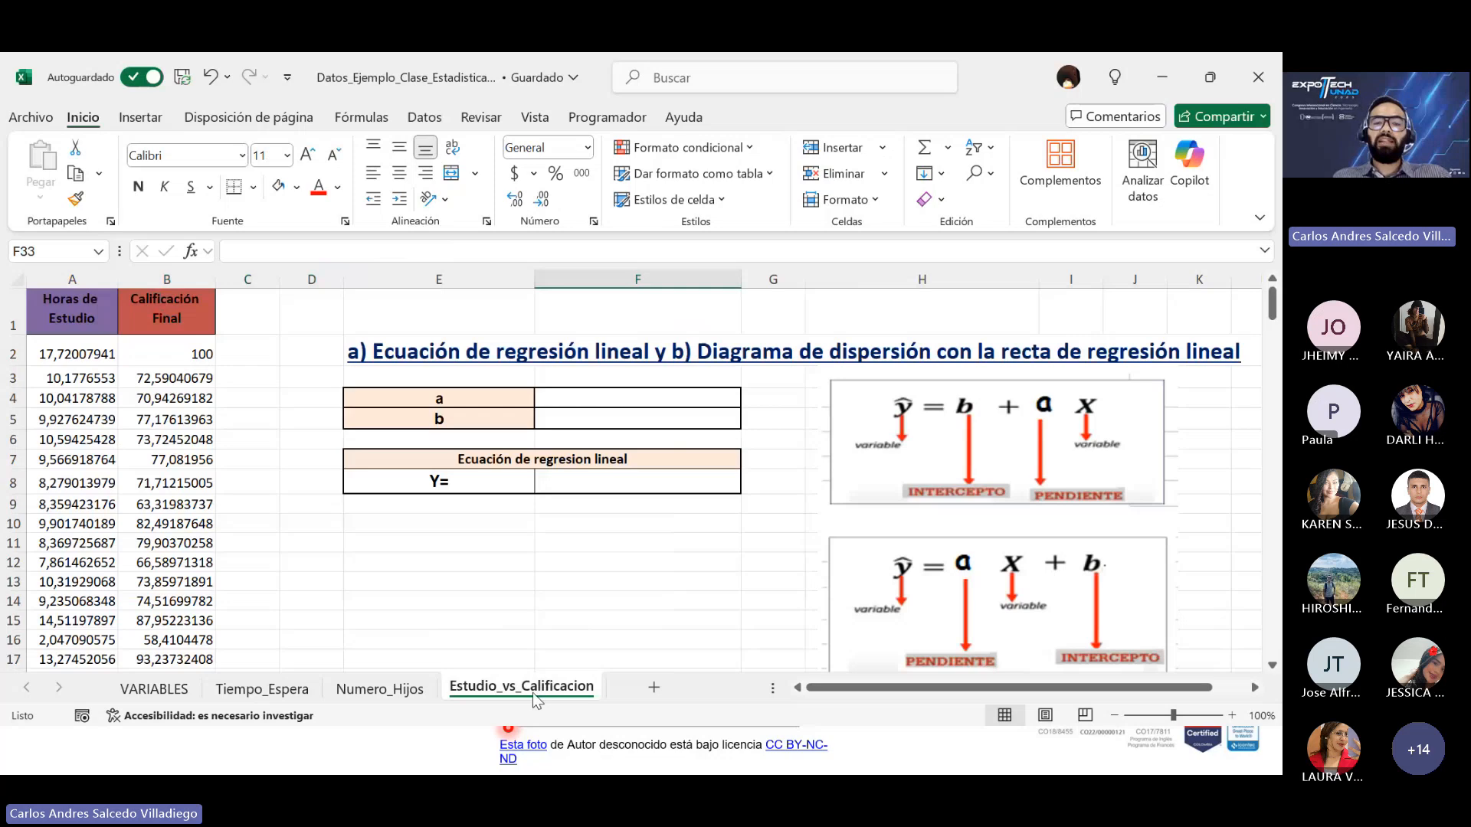
pyautogui.click(582, 399)
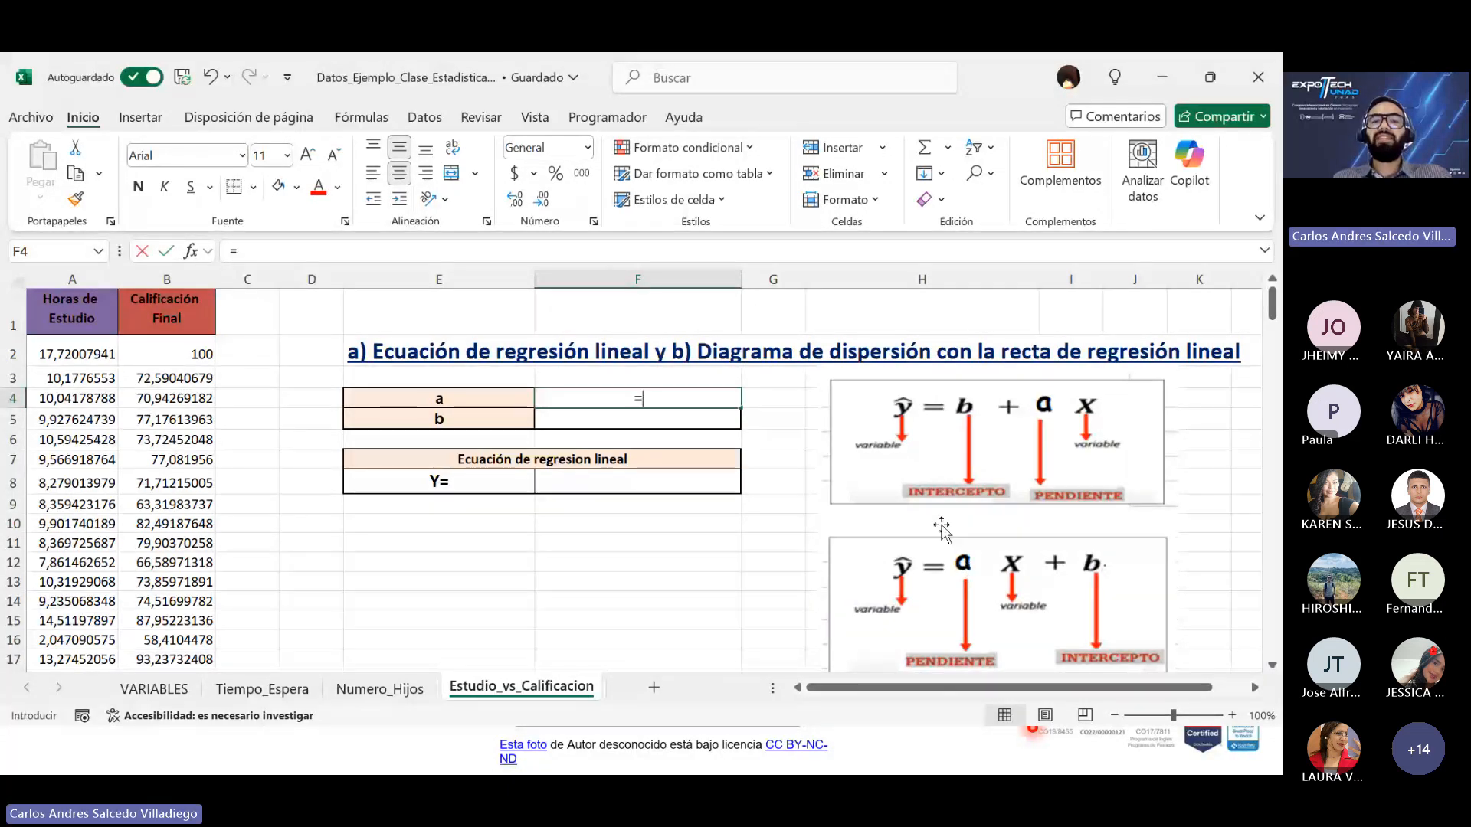
pyautogui.write('=pend')
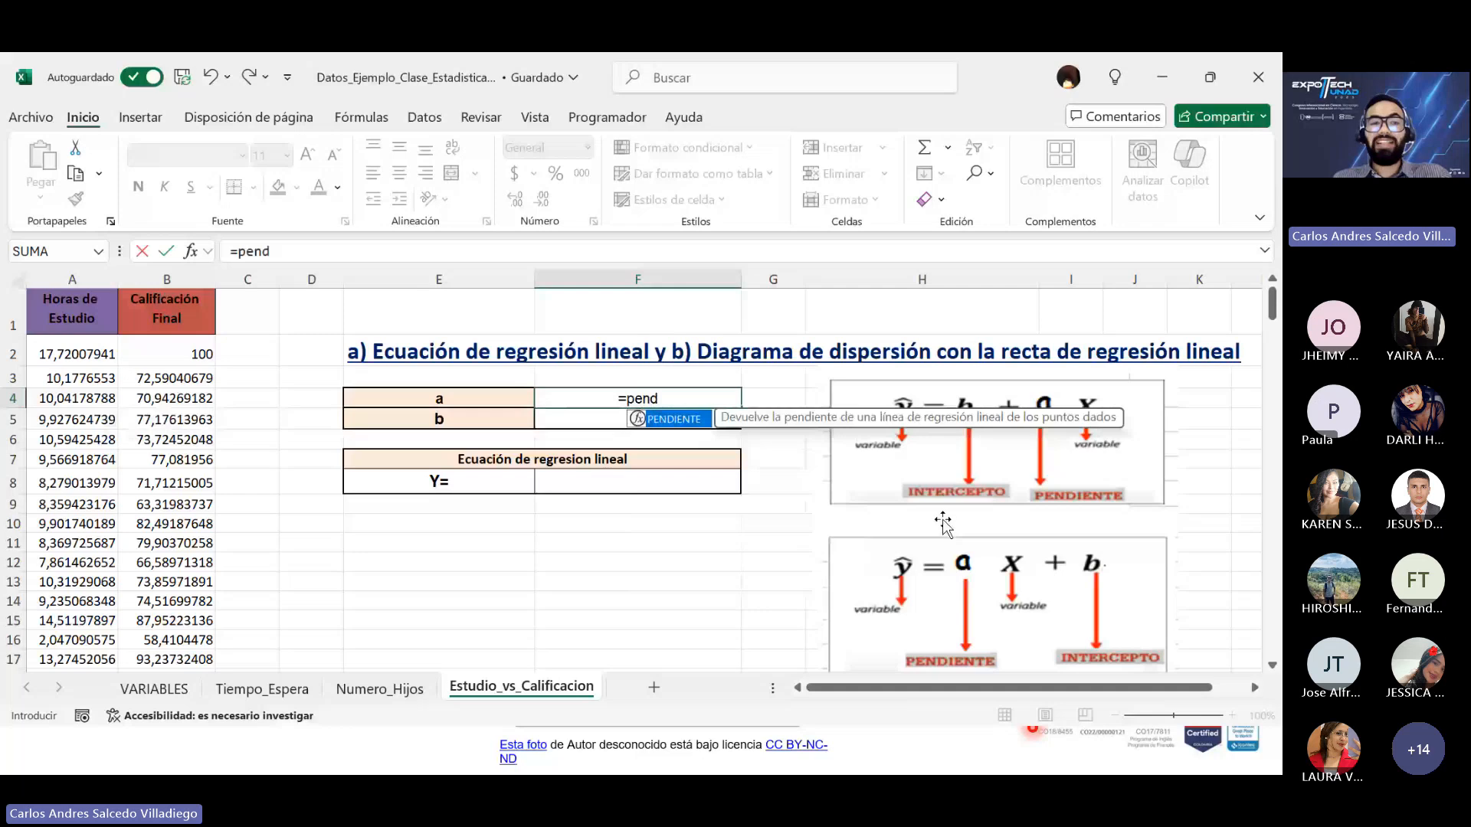
pyautogui.doubleClick(674, 420)
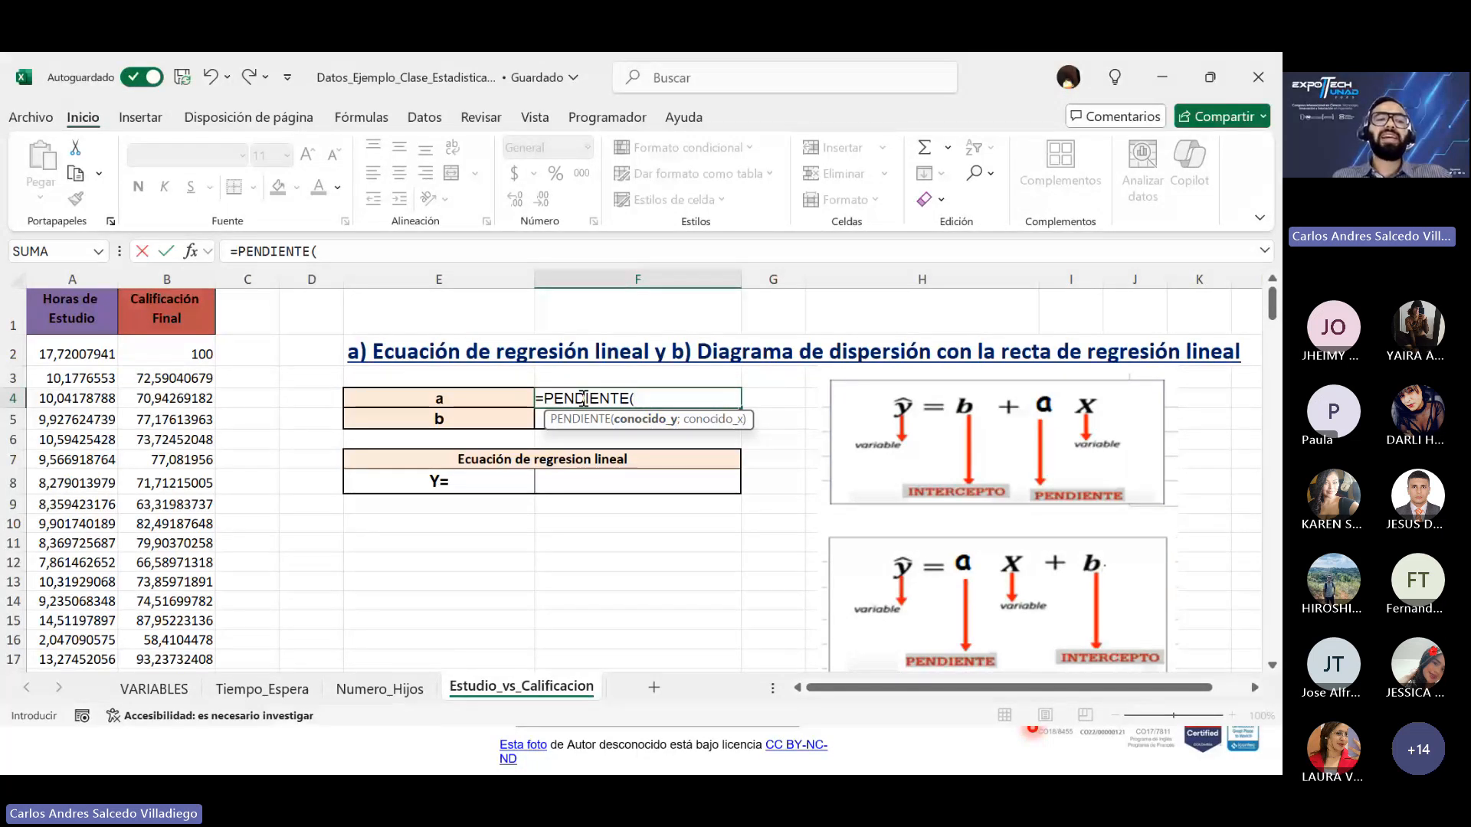
pyautogui.moveTo(167, 354); pyautogui.dragTo(178, 630)
pyautogui.moveTo(195, 774); pyautogui.dragTo(201, 632)
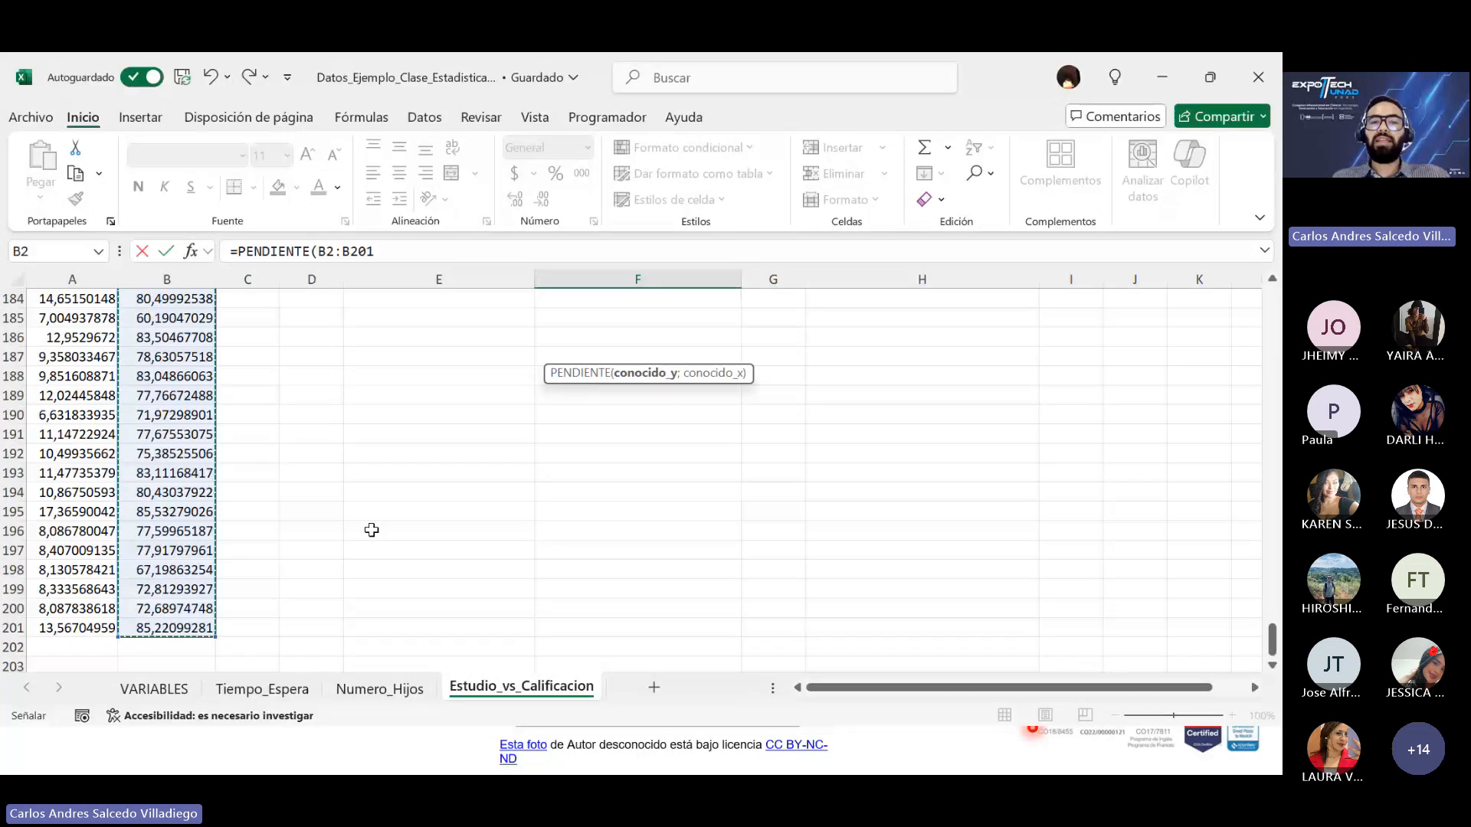
pyautogui.write(';')
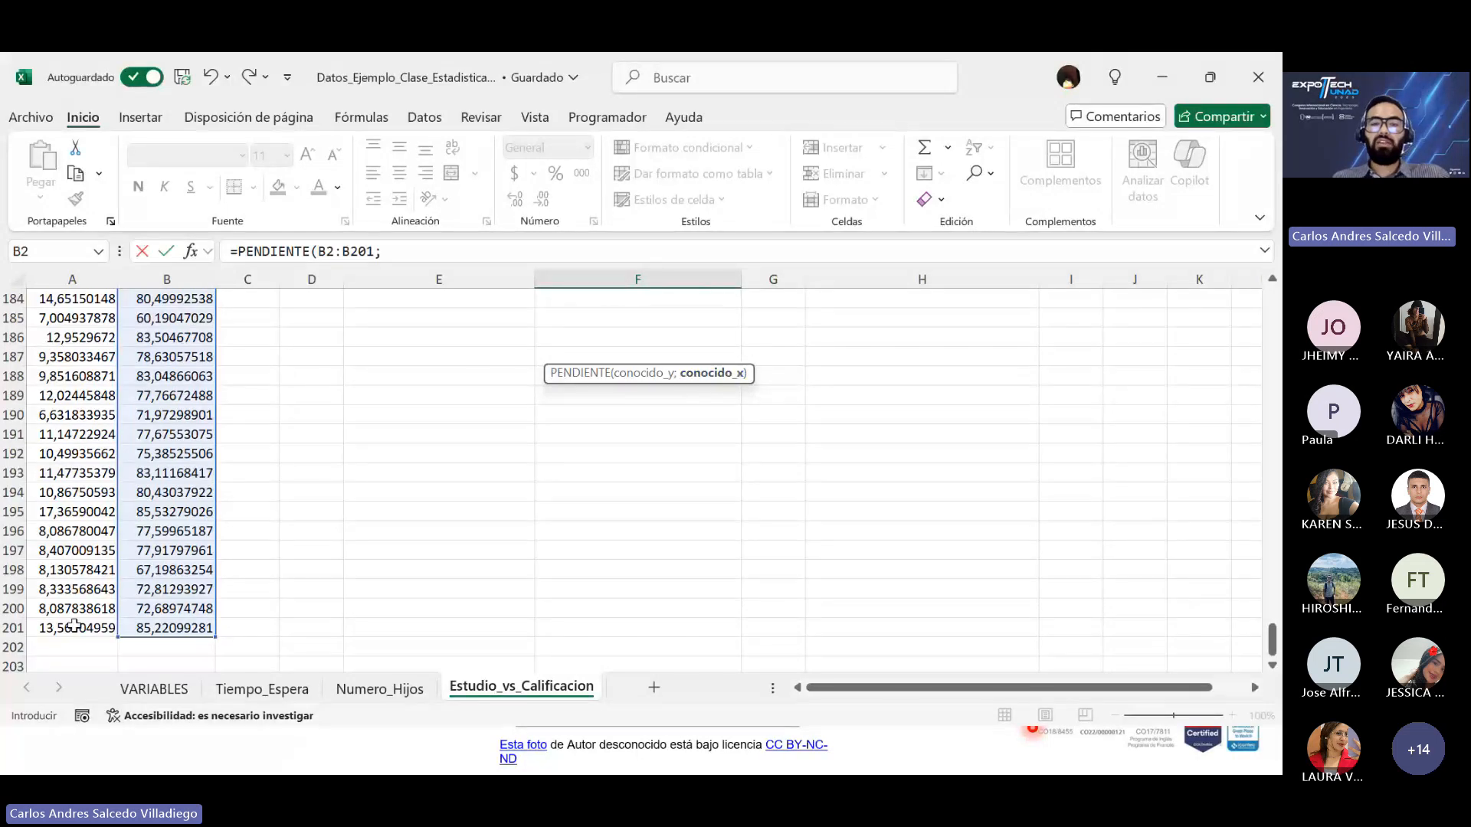
pyautogui.moveTo(75, 629); pyautogui.dragTo(59, 187)
pyautogui.press('Return')
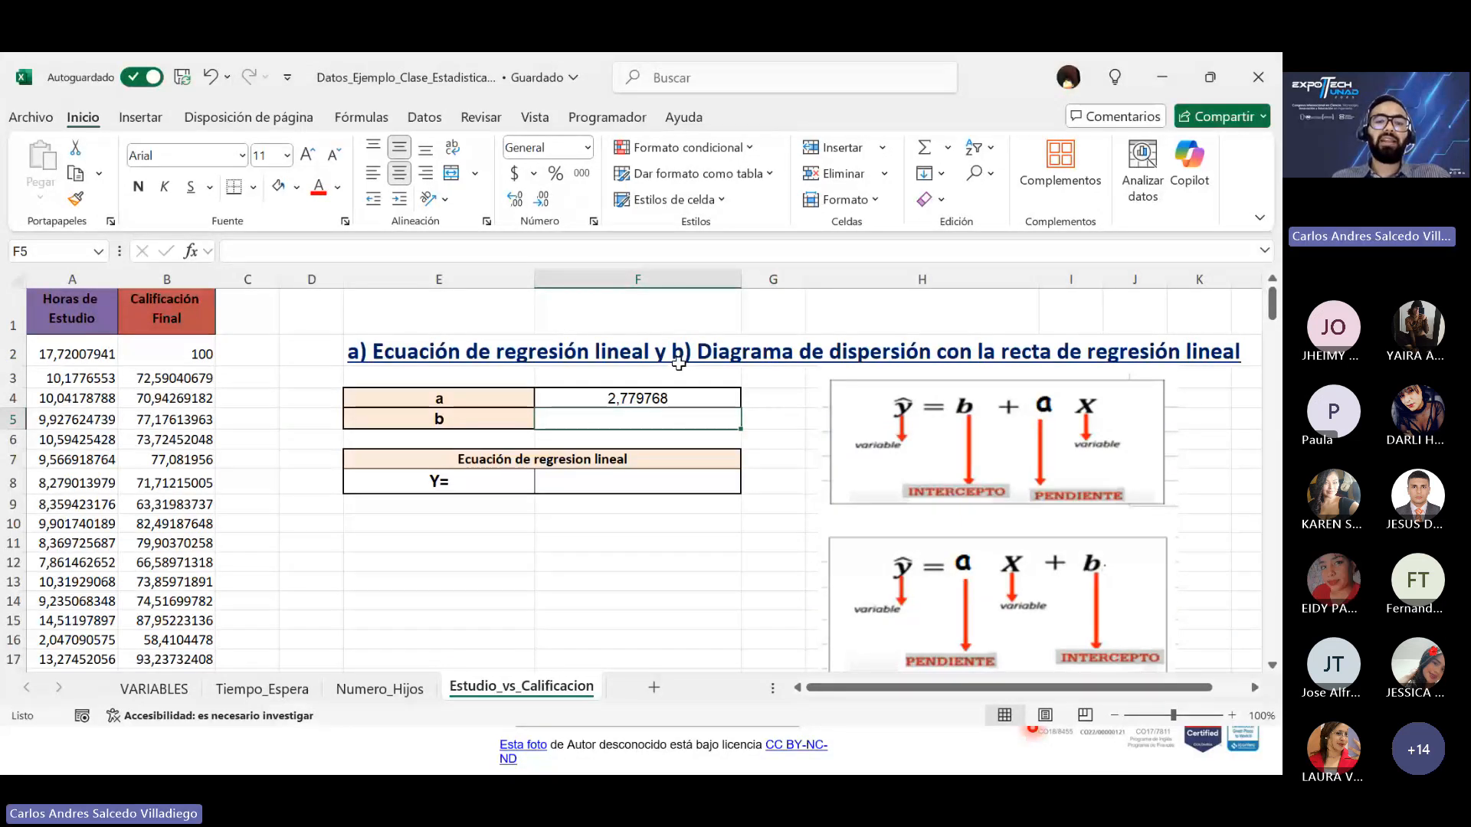
# Step: Calculate intercept b in F5 with INTERSECCION.EJE, using grades B2:B201 as known y and study hours A2:A201 as known x
pyautogui.write('=')
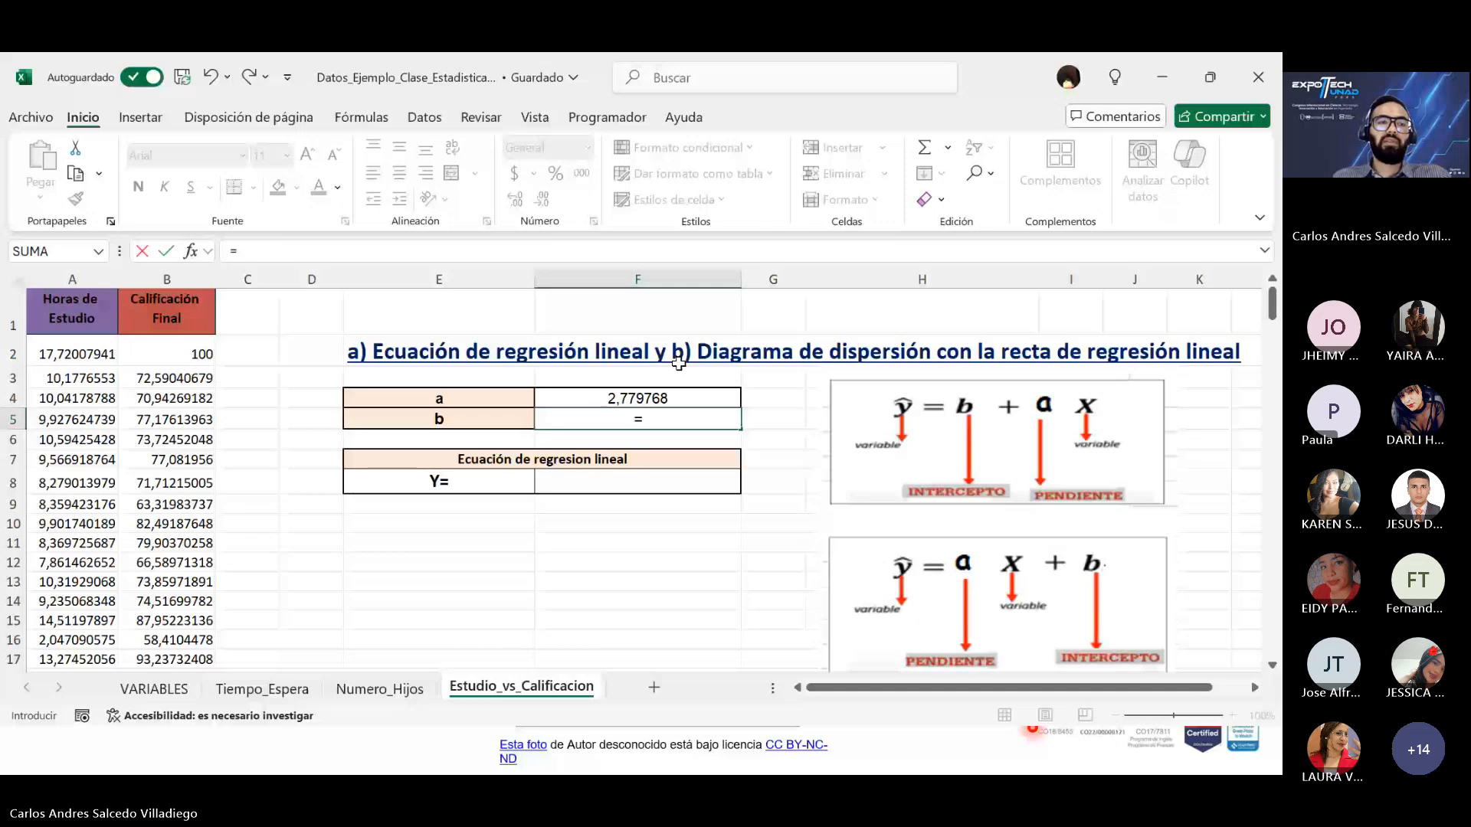
pyautogui.write('int')
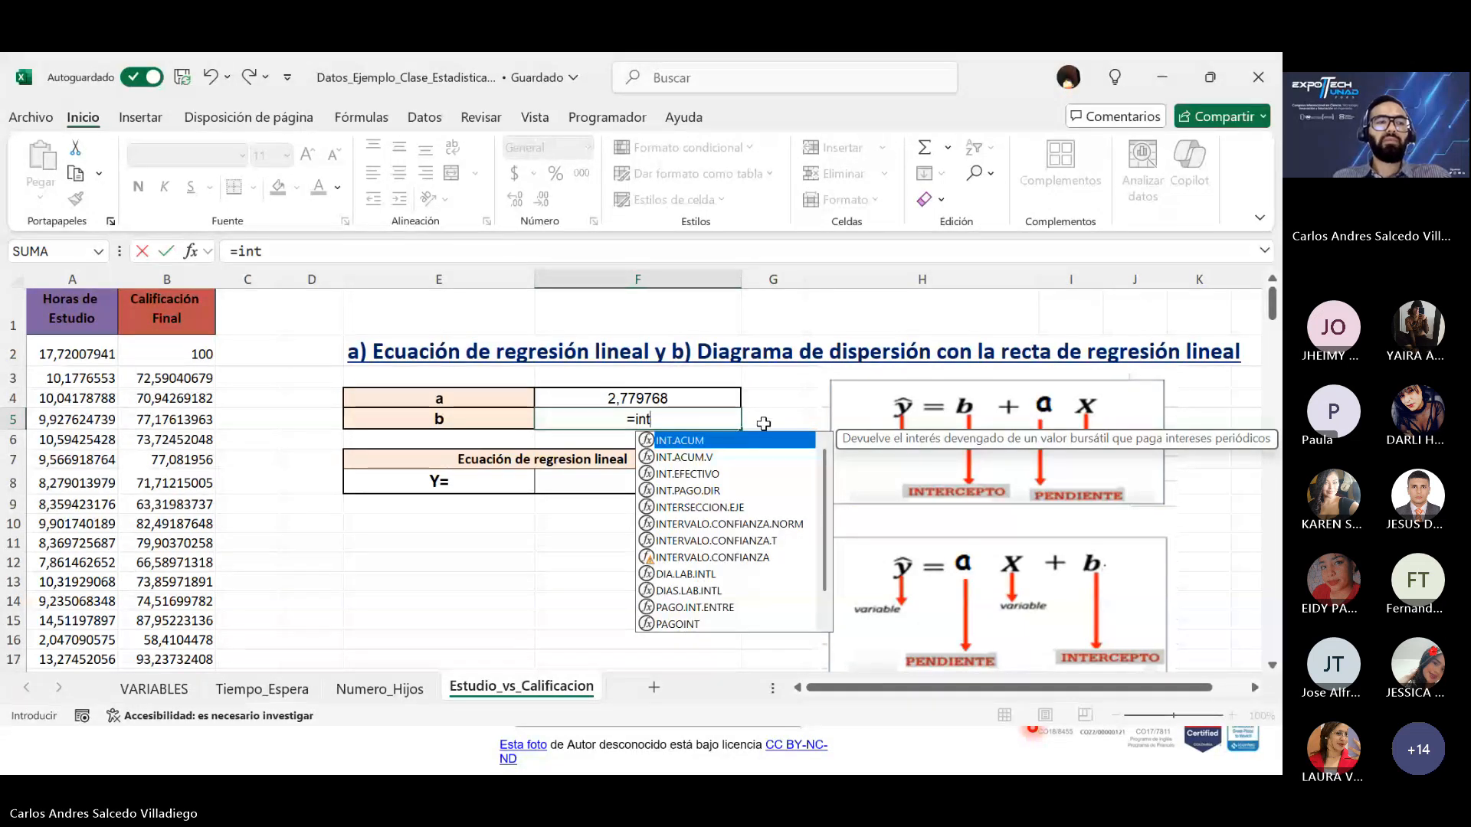
pyautogui.write('ers')
pyautogui.doubleClick(719, 434)
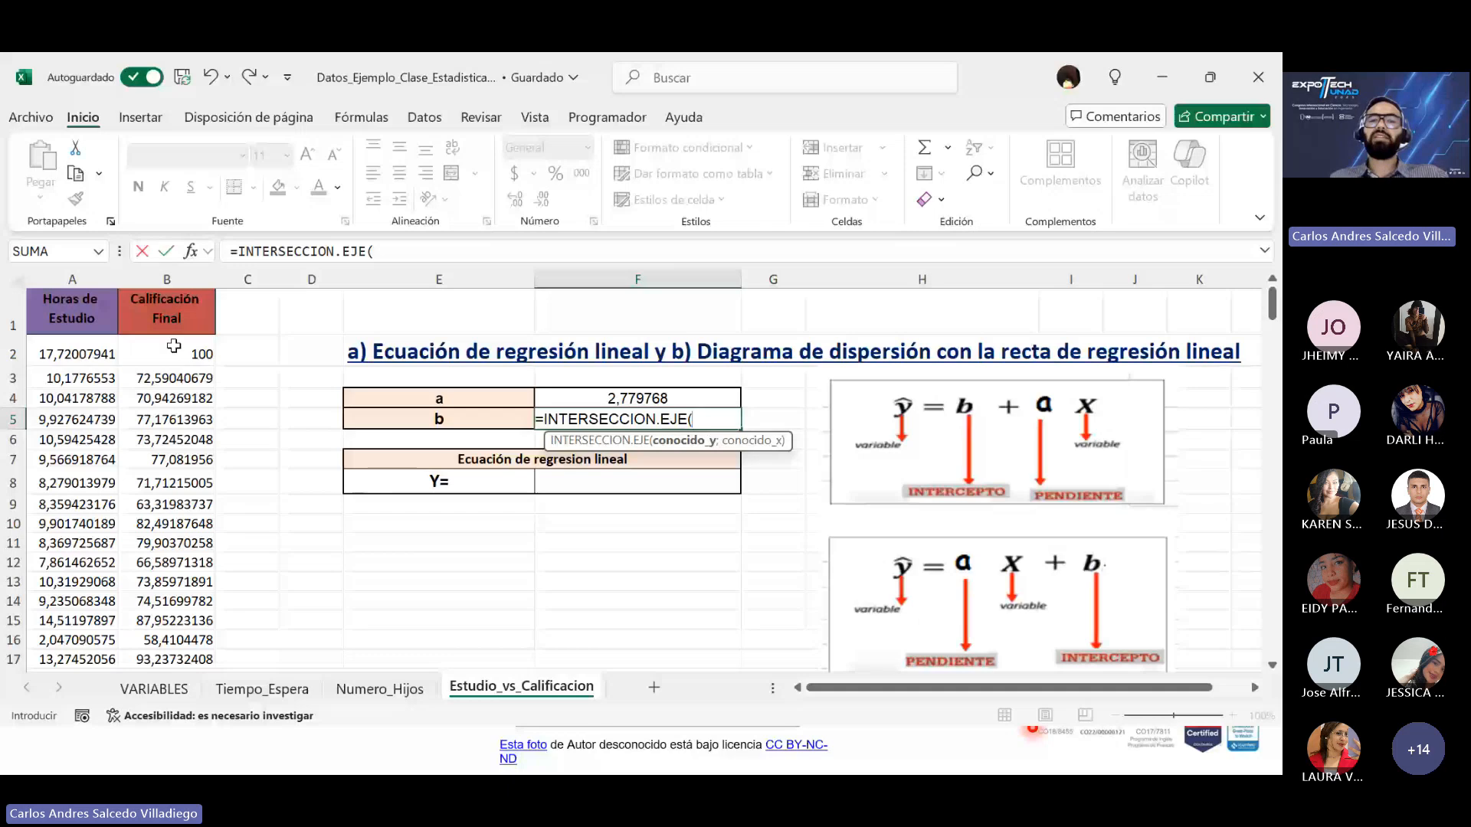
pyautogui.moveTo(174, 346); pyautogui.dragTo(87, 221)
pyautogui.write(';')
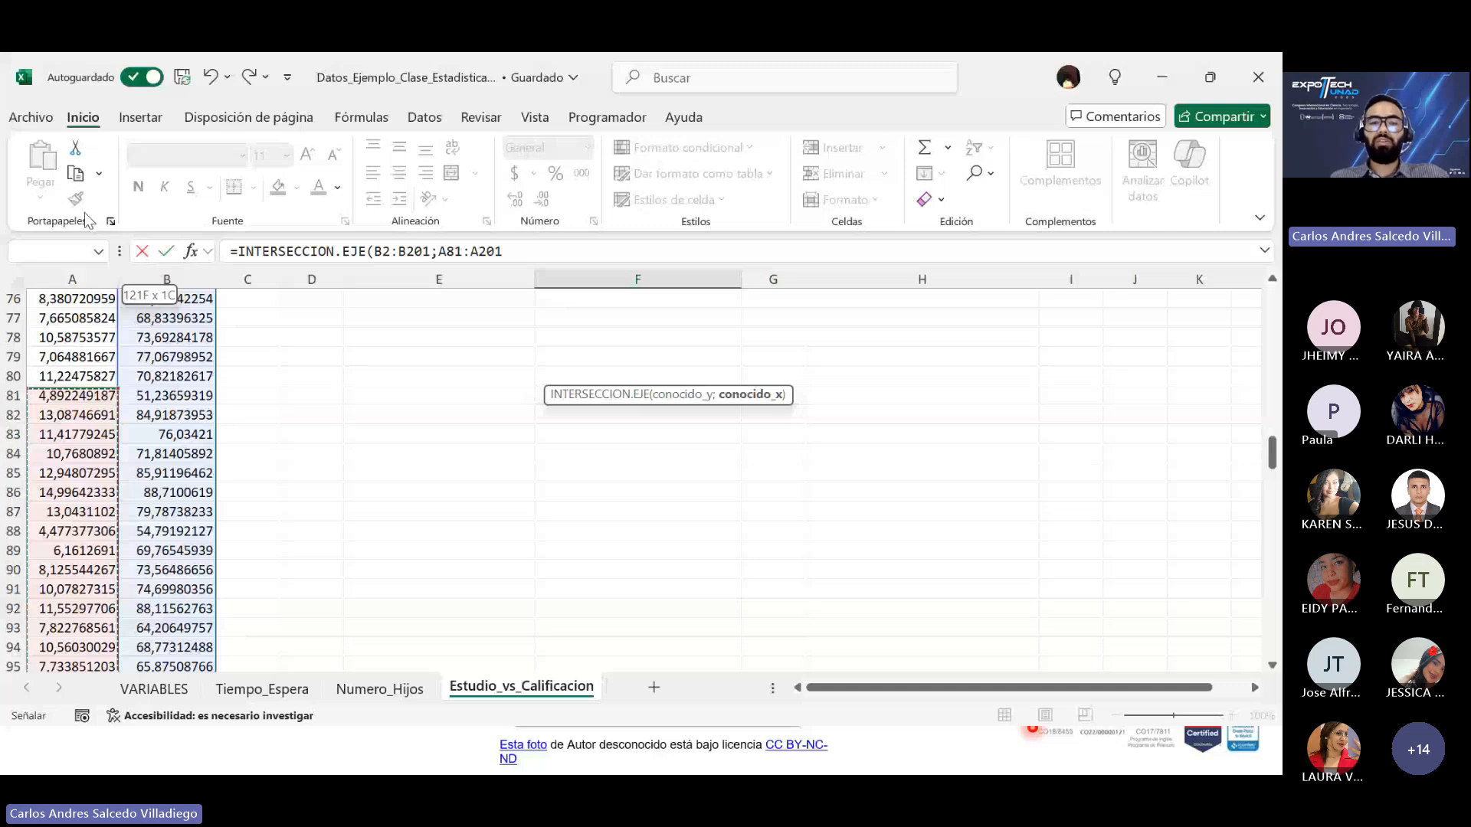
pyautogui.moveTo(87, 220); pyautogui.dragTo(86, 222)
pyautogui.press('Return')
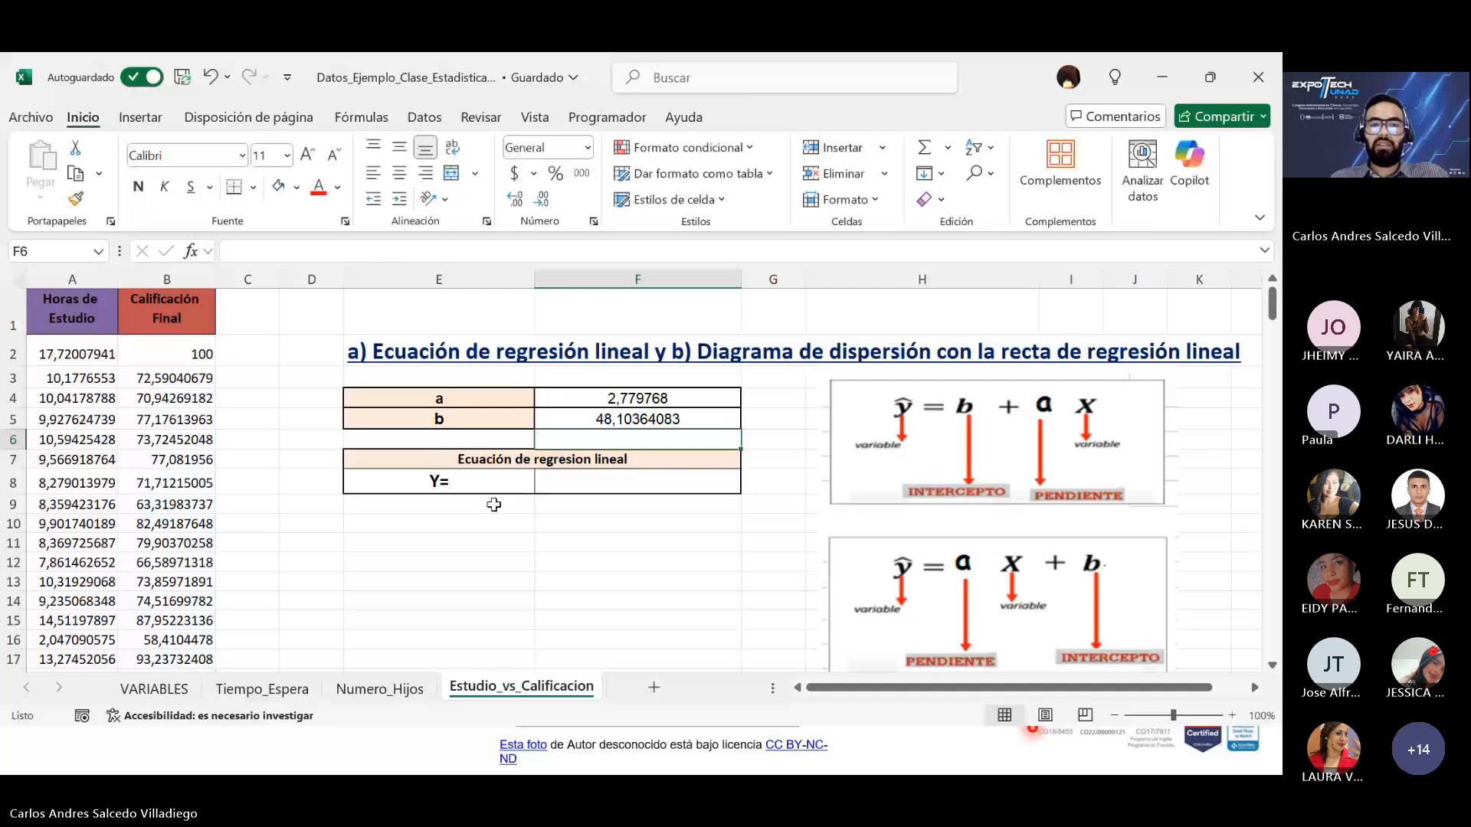
# Step: Enter the regression equation y=2,779768x+48,10364083 as text in F8, beside the Y= label
pyautogui.click(609, 483)
pyautogui.write('Y')
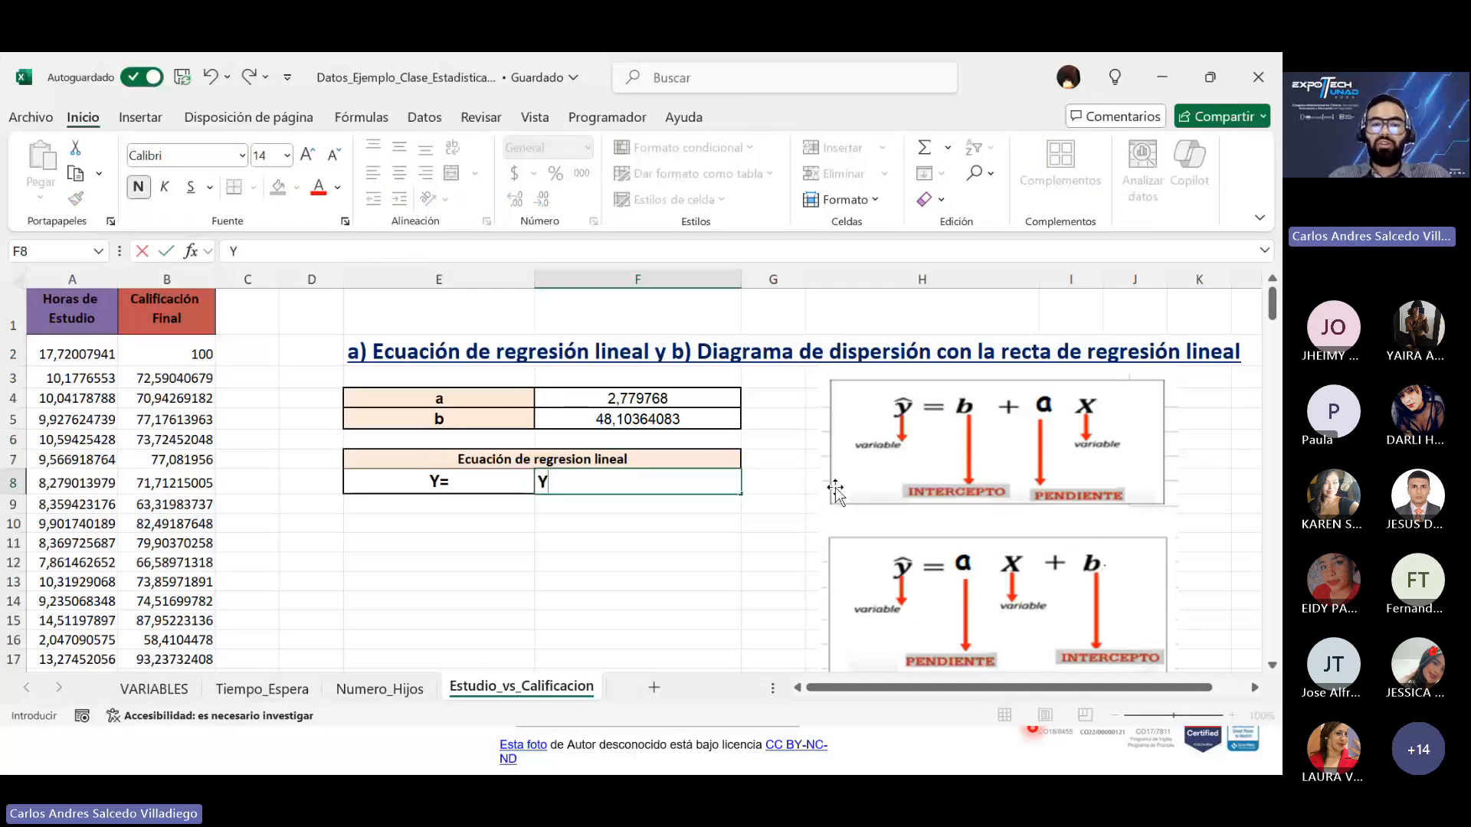
pyautogui.press('BackSpace')
pyautogui.write('y=')
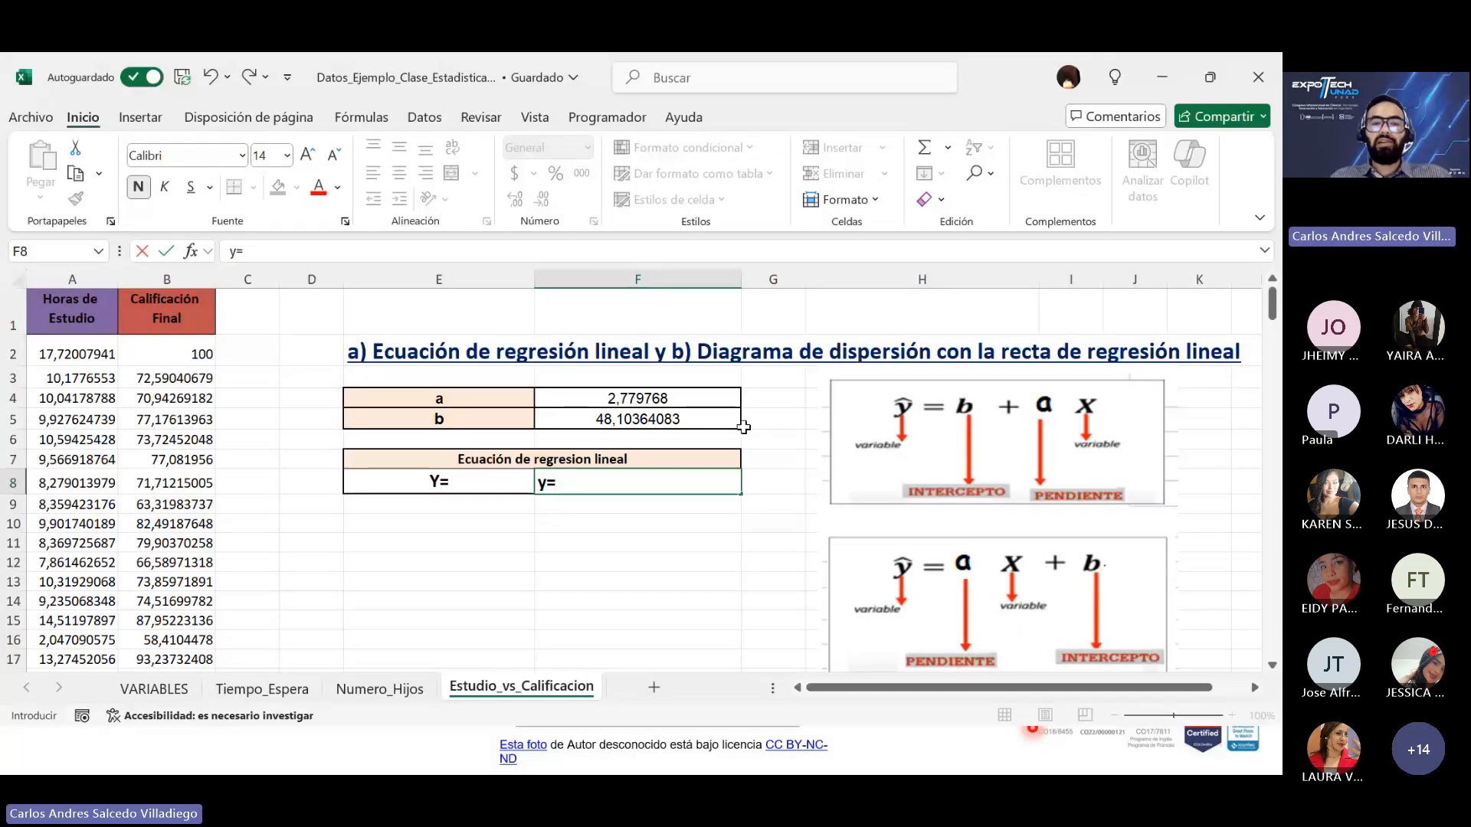
pyautogui.write('2,')
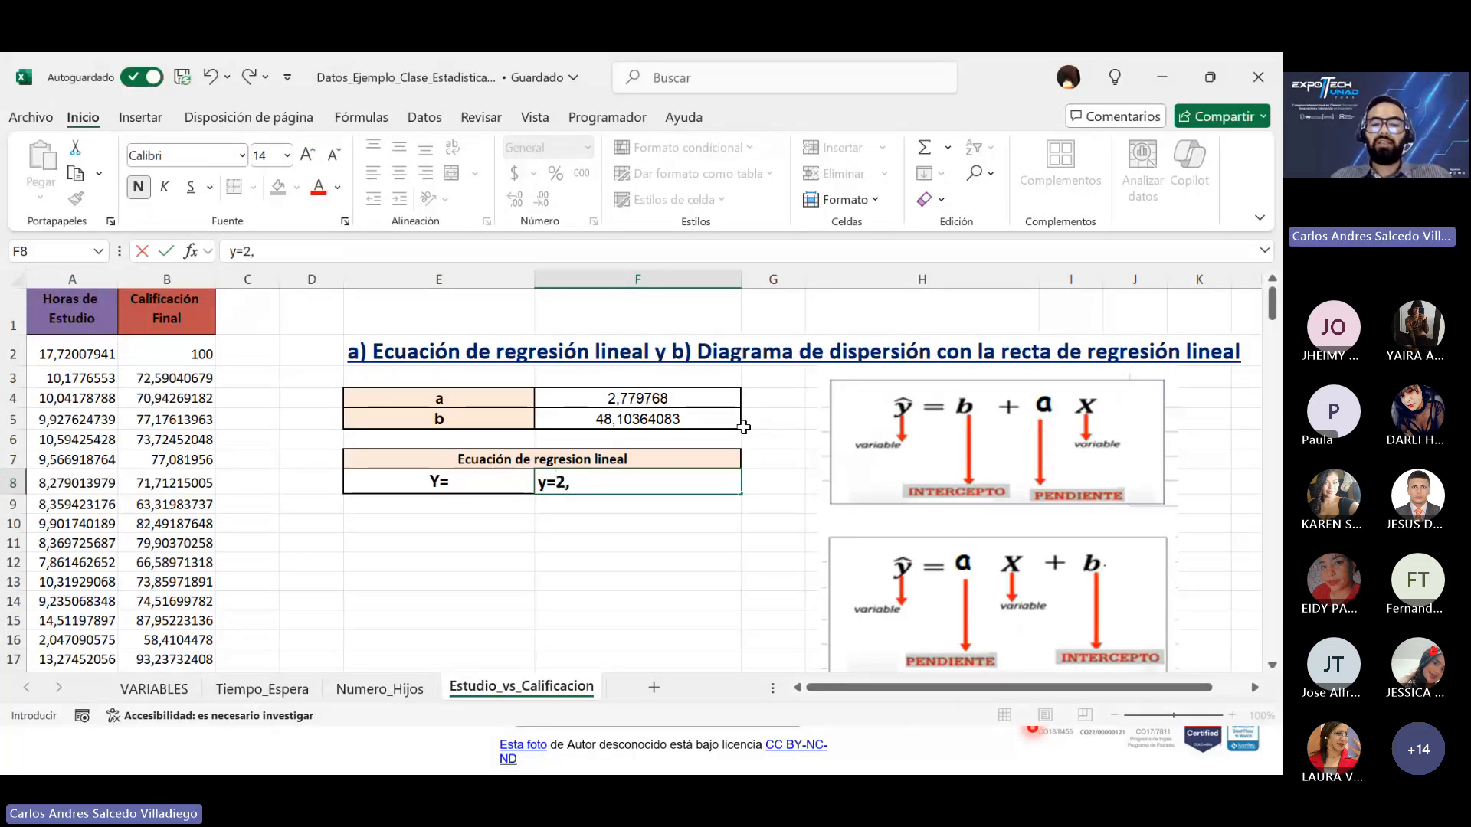
pyautogui.write('77')
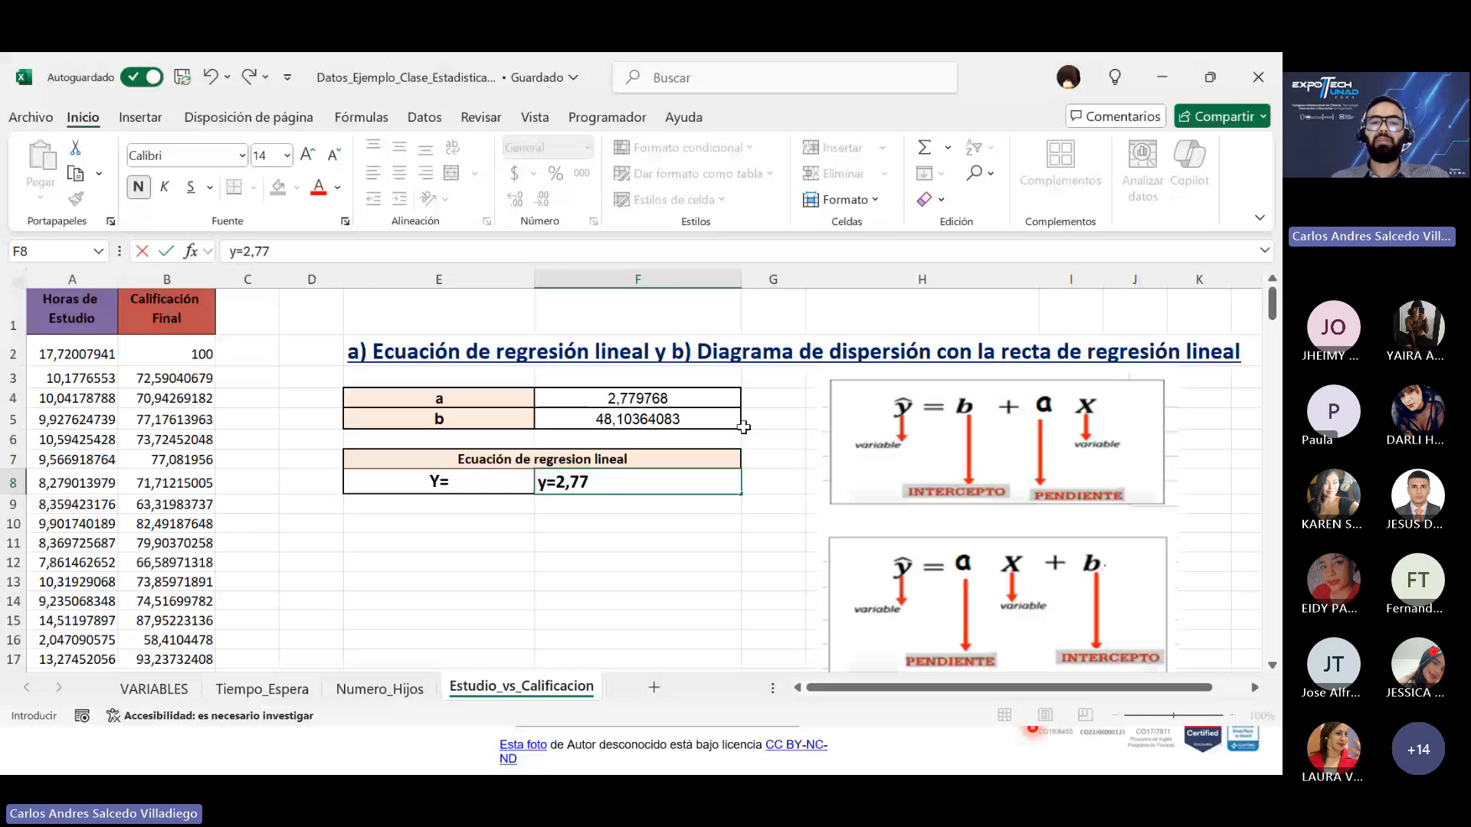
pyautogui.write('97')
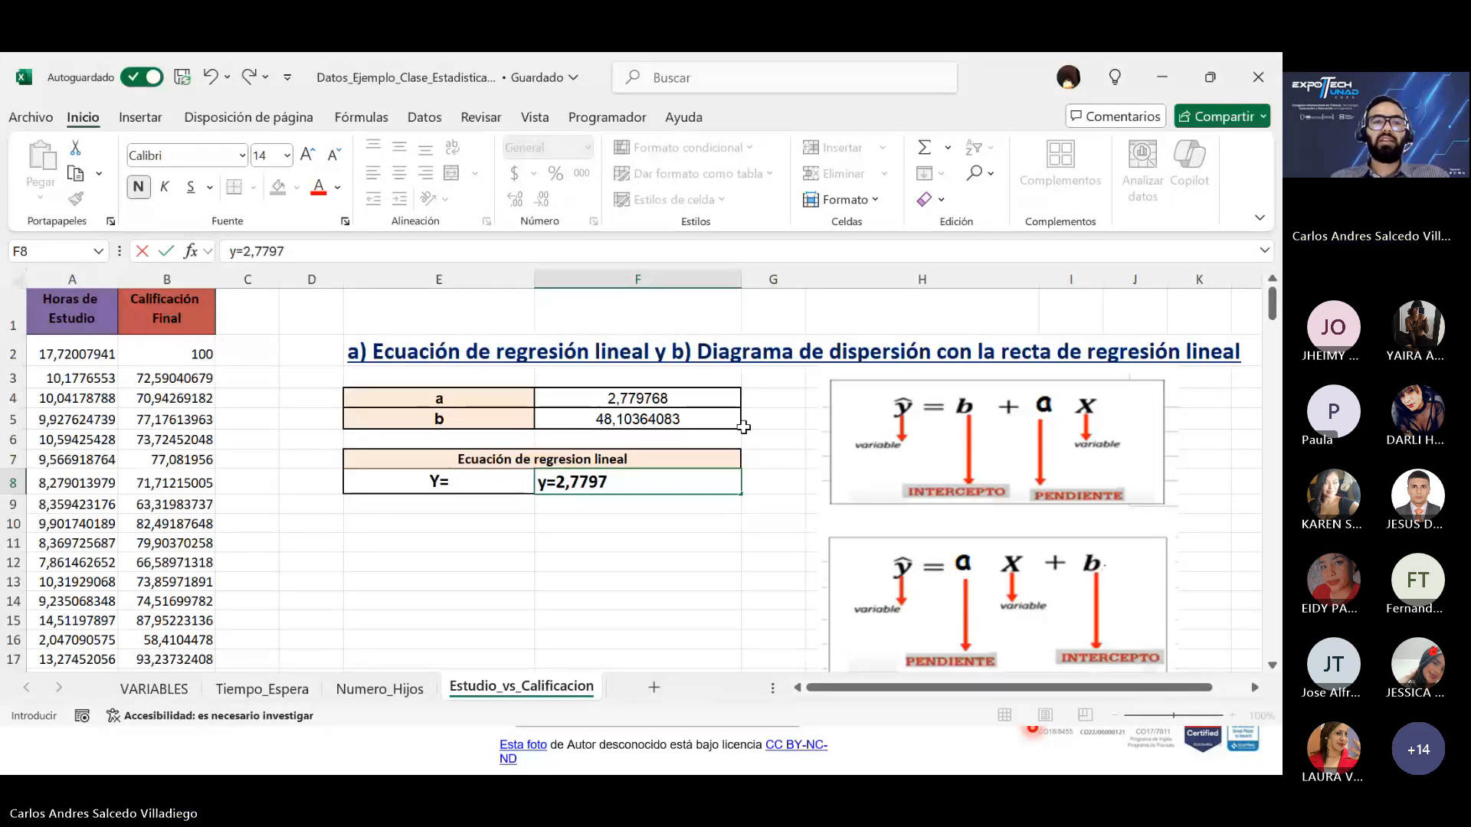
pyautogui.write('68x')
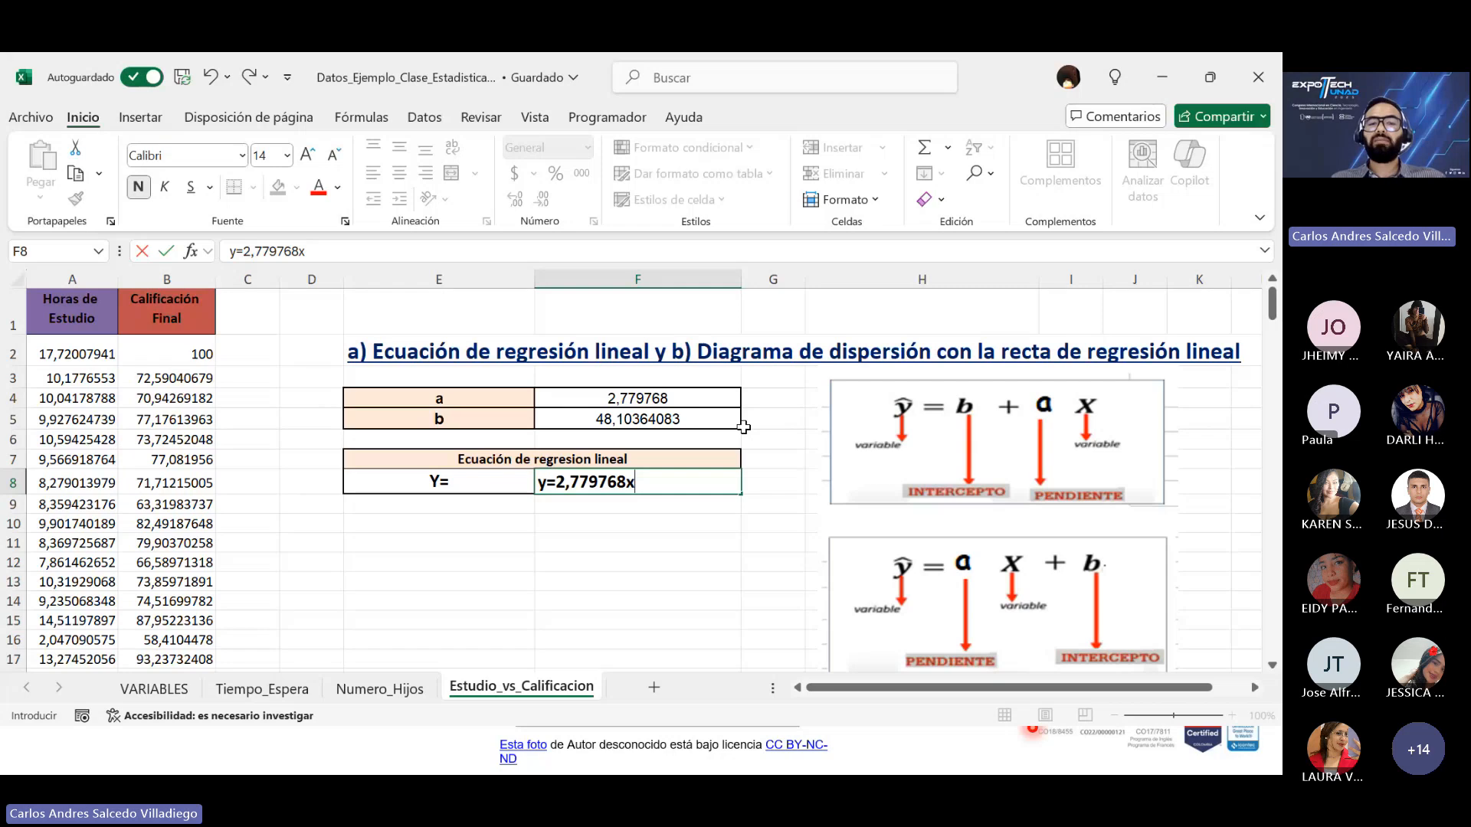
pyautogui.write('+4')
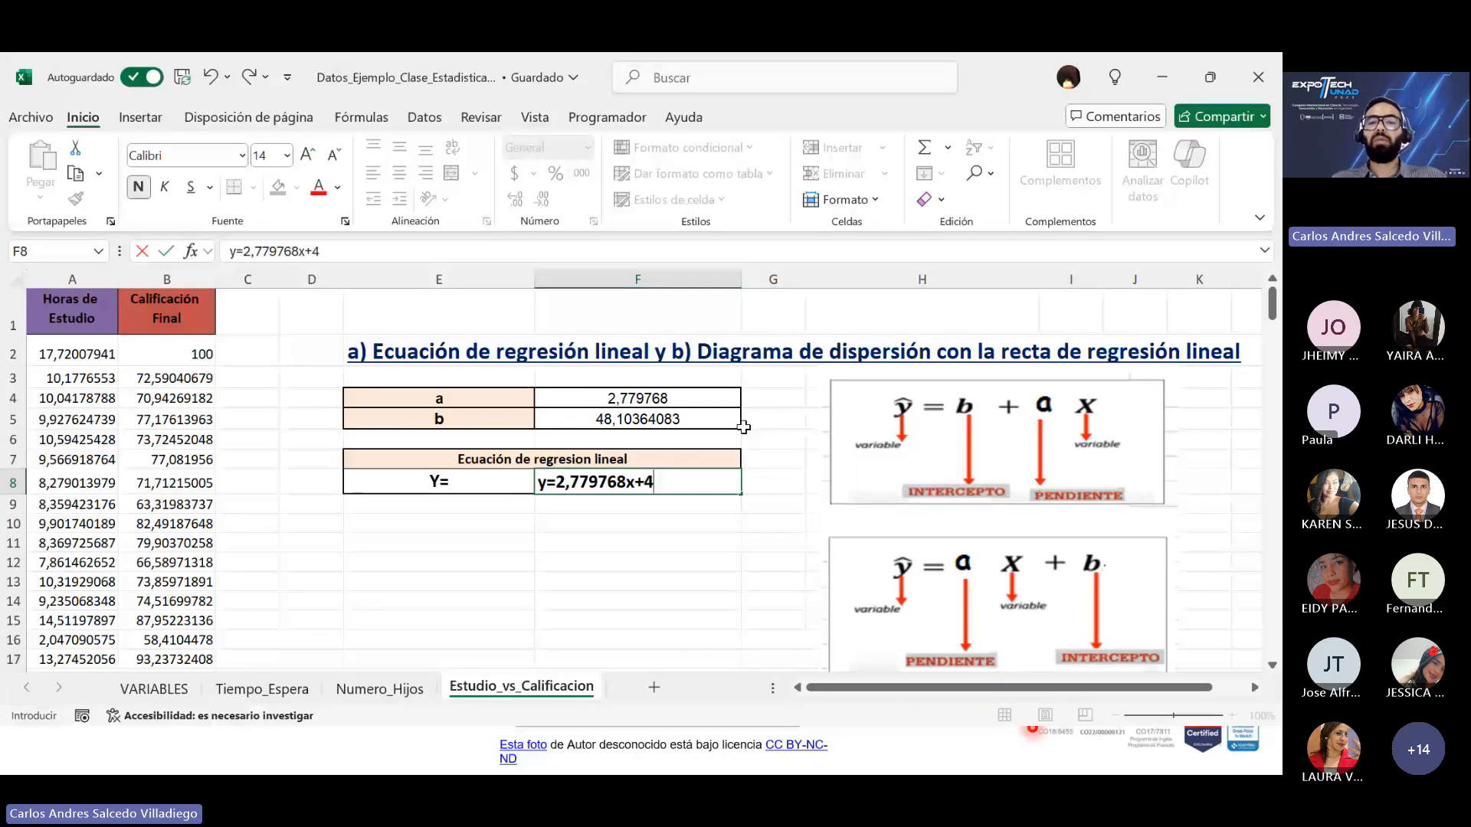
pyautogui.write('8,10')
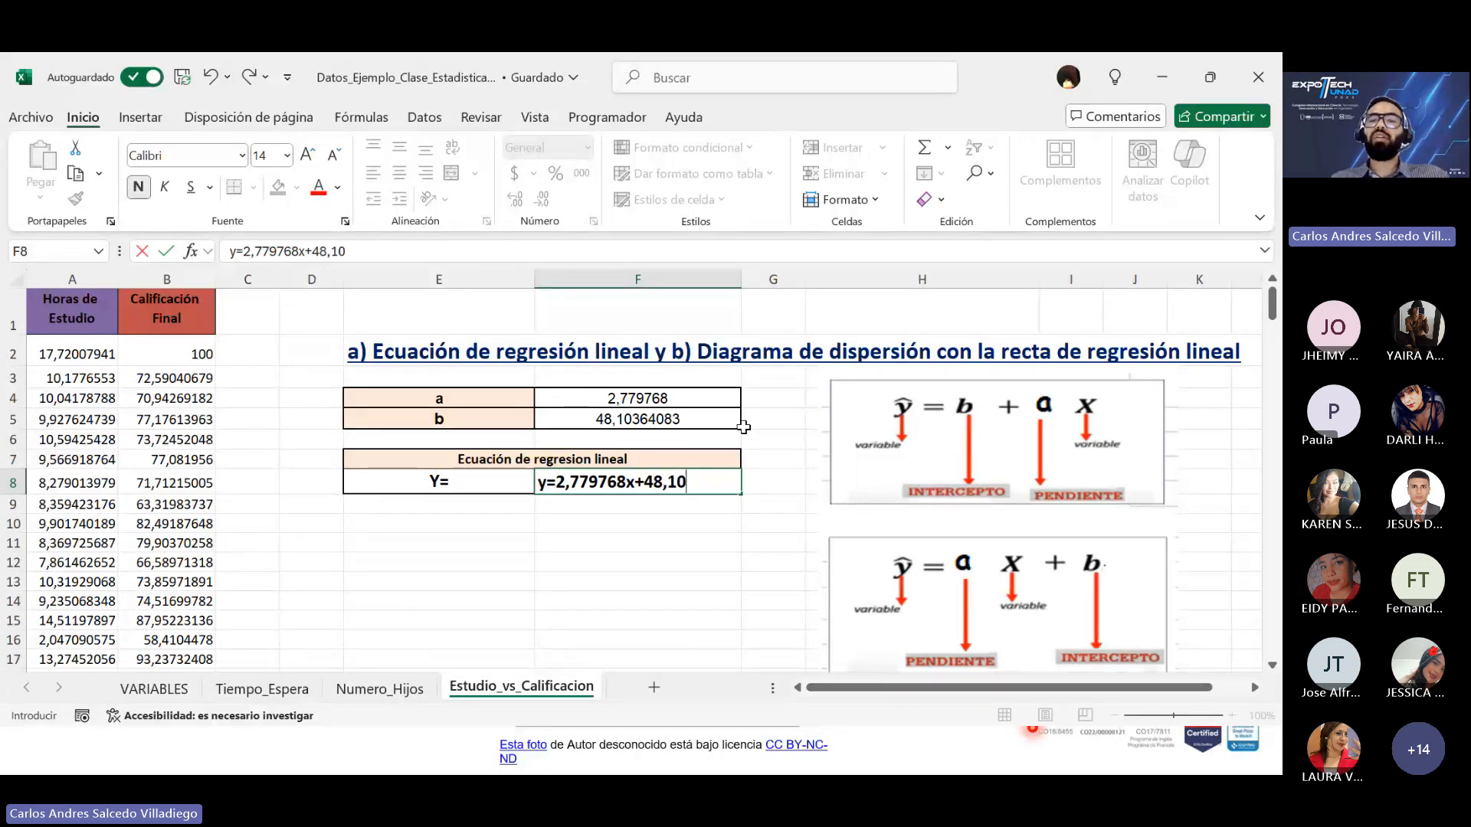
pyautogui.write('2')
pyautogui.write('36')
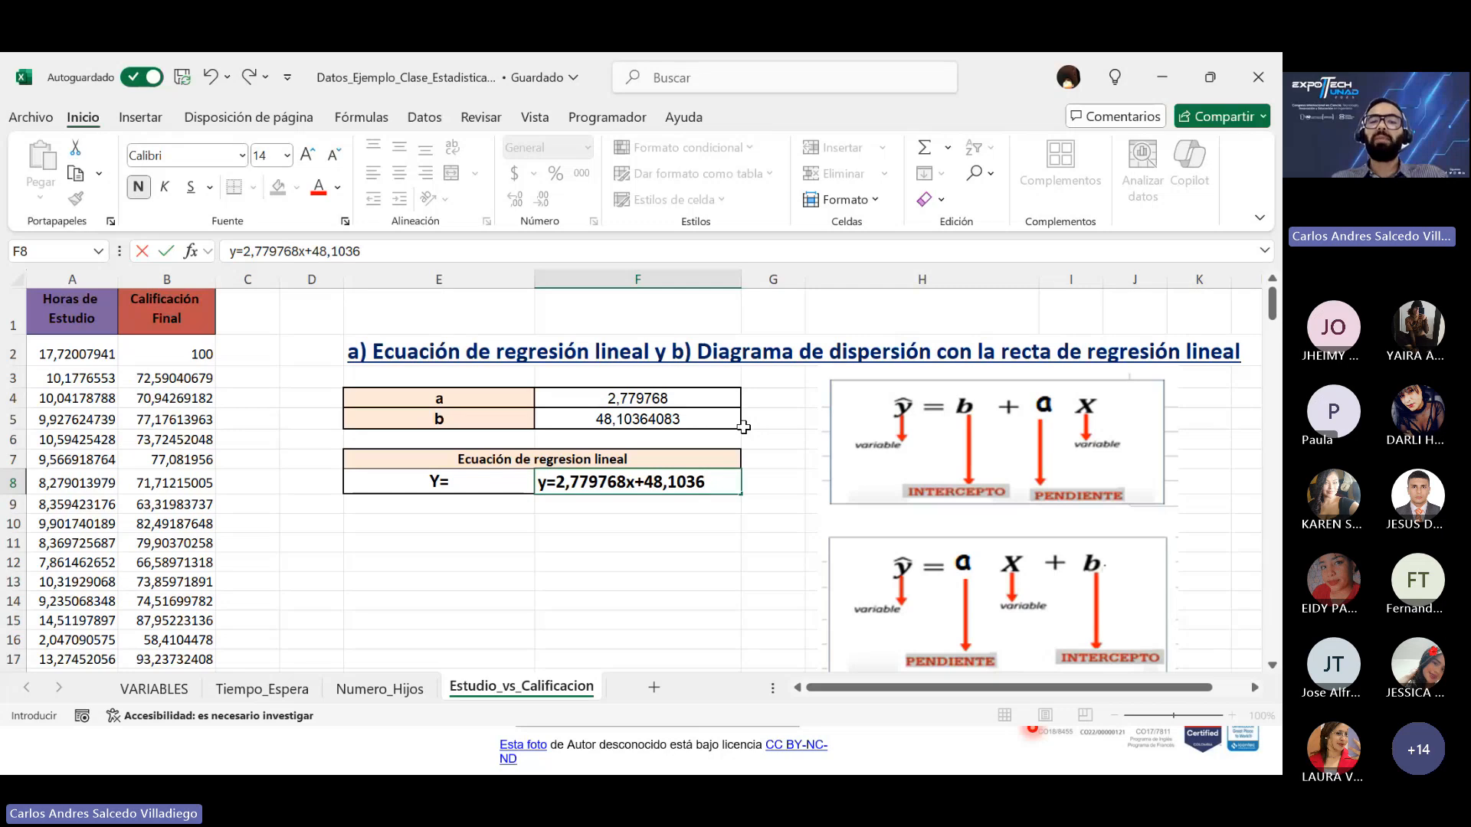
pyautogui.write('40')
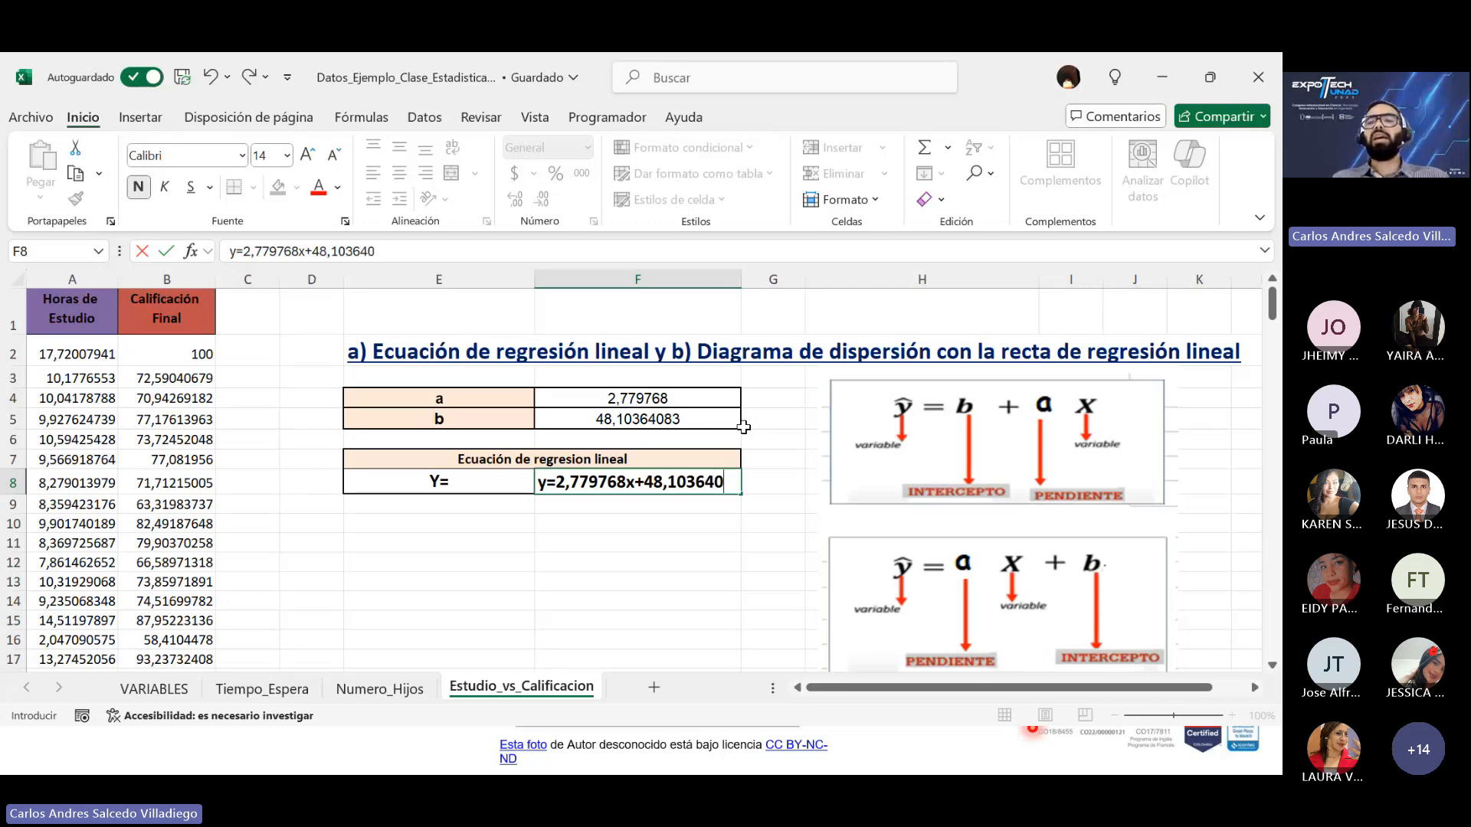
pyautogui.write('83')
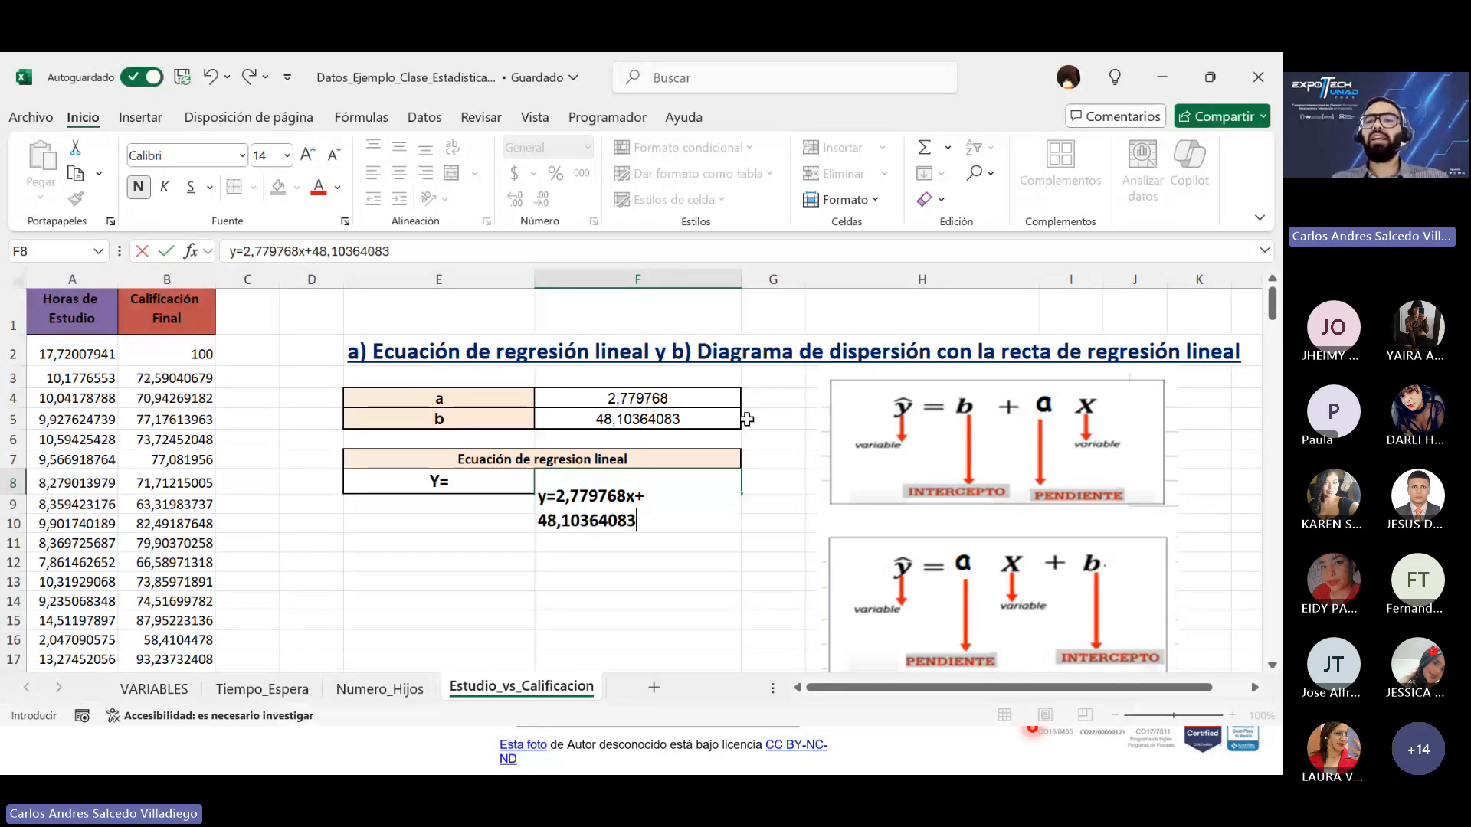
pyautogui.click(683, 582)
# Step: Reduce the font size of the equation in F8 so it fits on one line
pyautogui.click(667, 507)
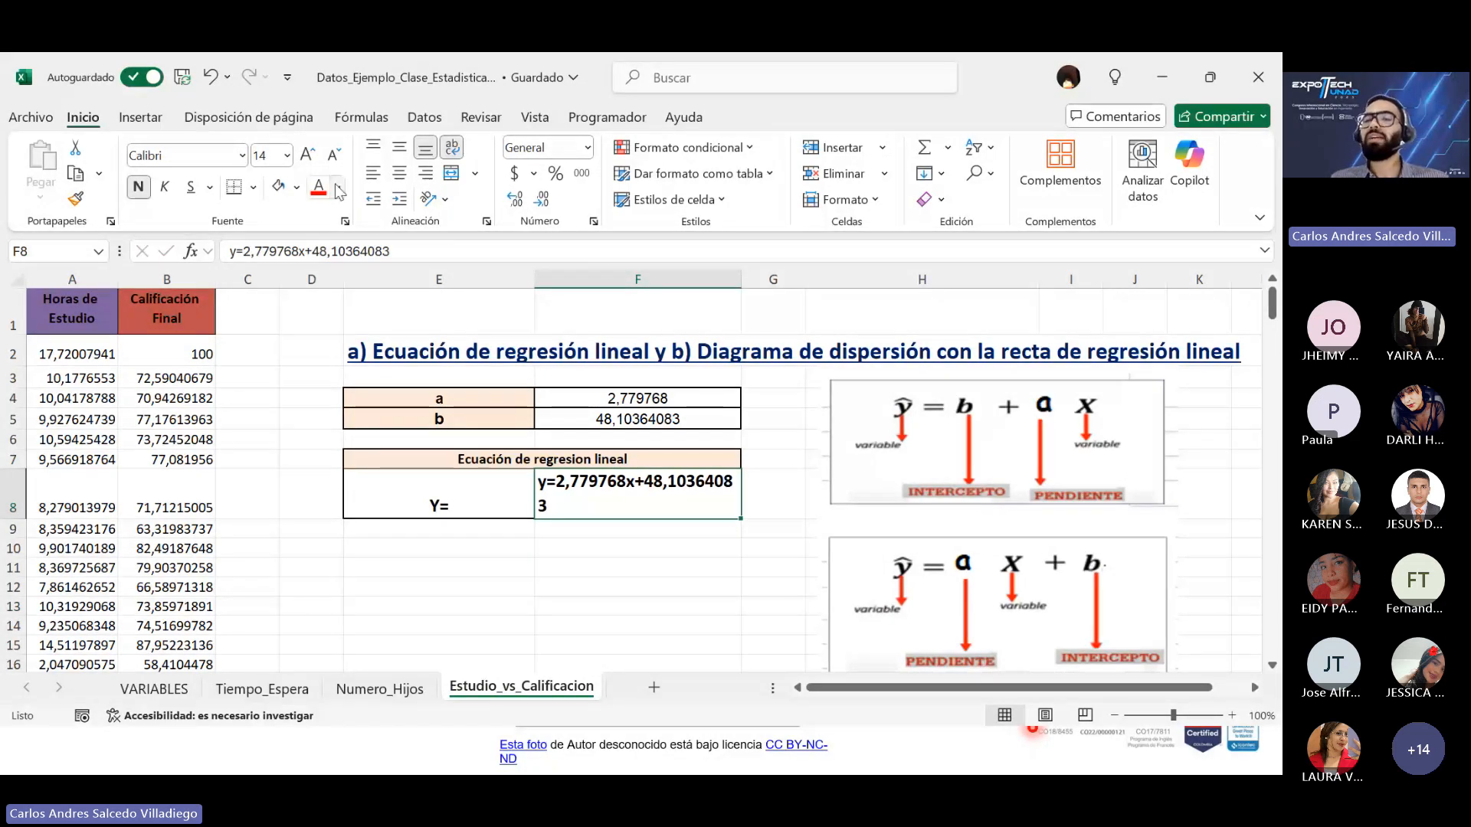
pyautogui.click(335, 155)
pyautogui.click(570, 566)
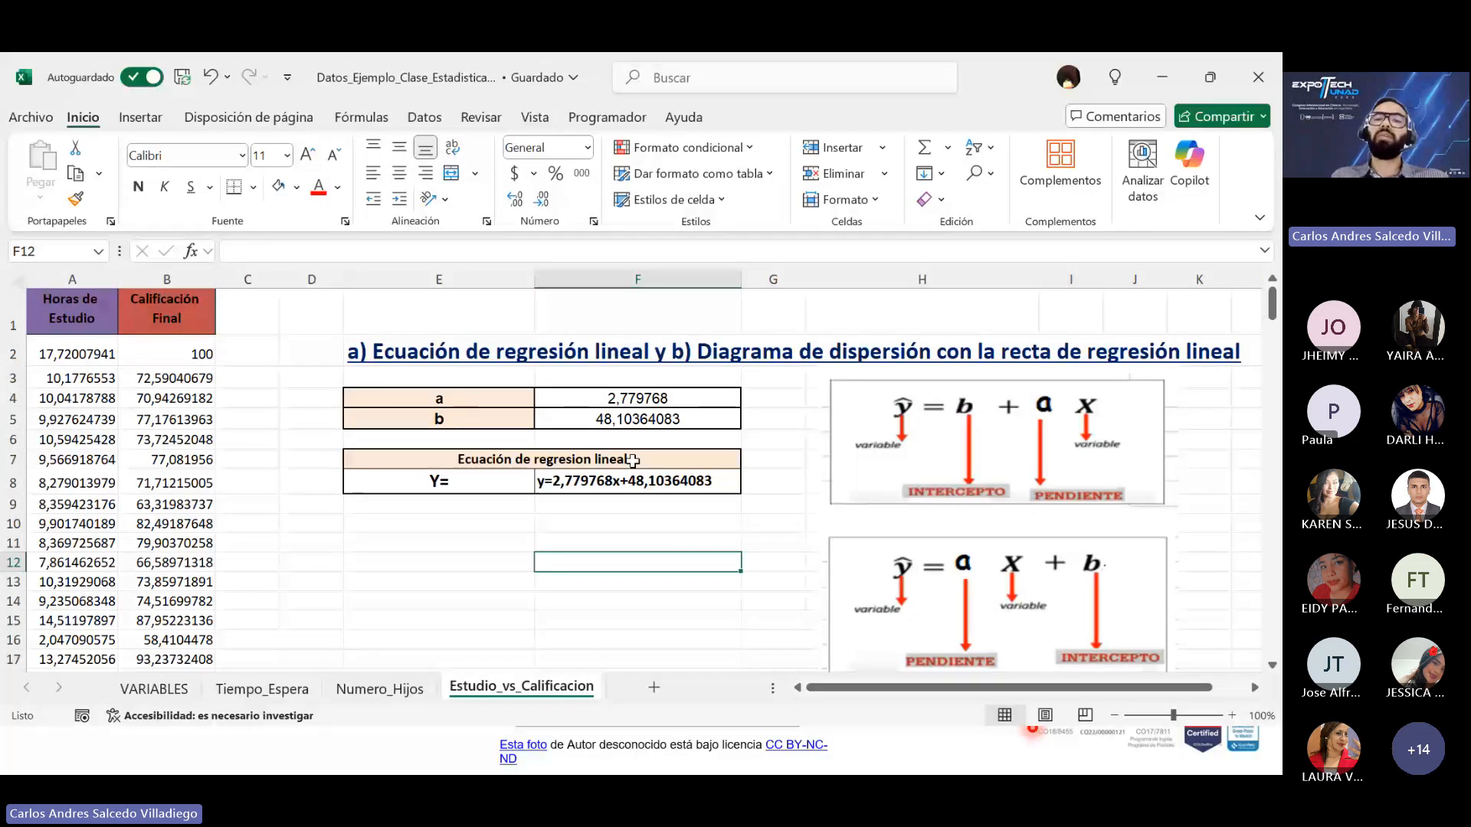
# Step: Look at the R² and Pearson coefficient sections of the sheet, and switch to the REGRESIÓN LINEAL slide to review the COEFICIENTE.R2 formula
pyautogui.scroll(-5, 633, 460)
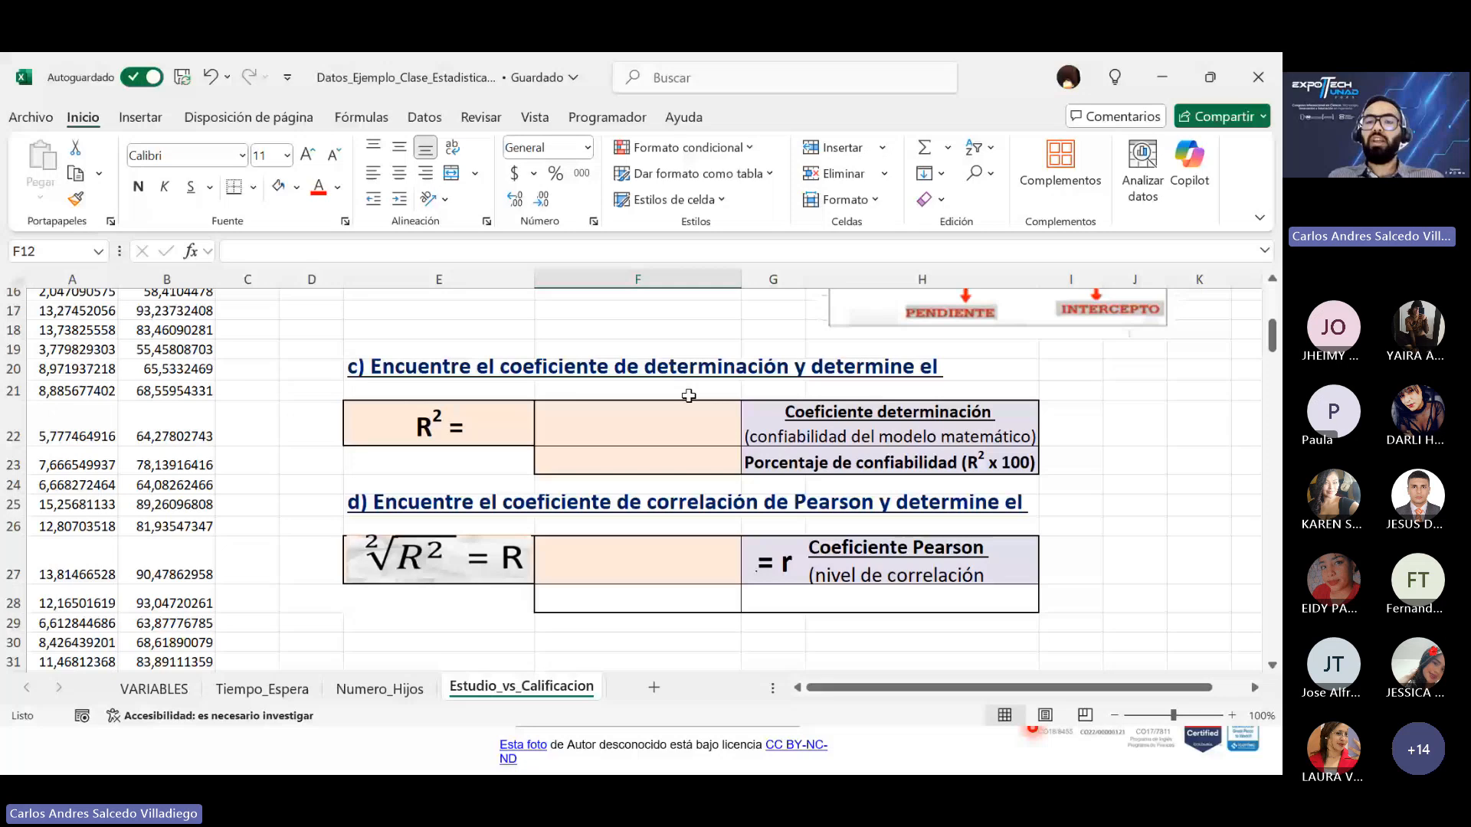
pyautogui.hotkey('alt', 'Tab')
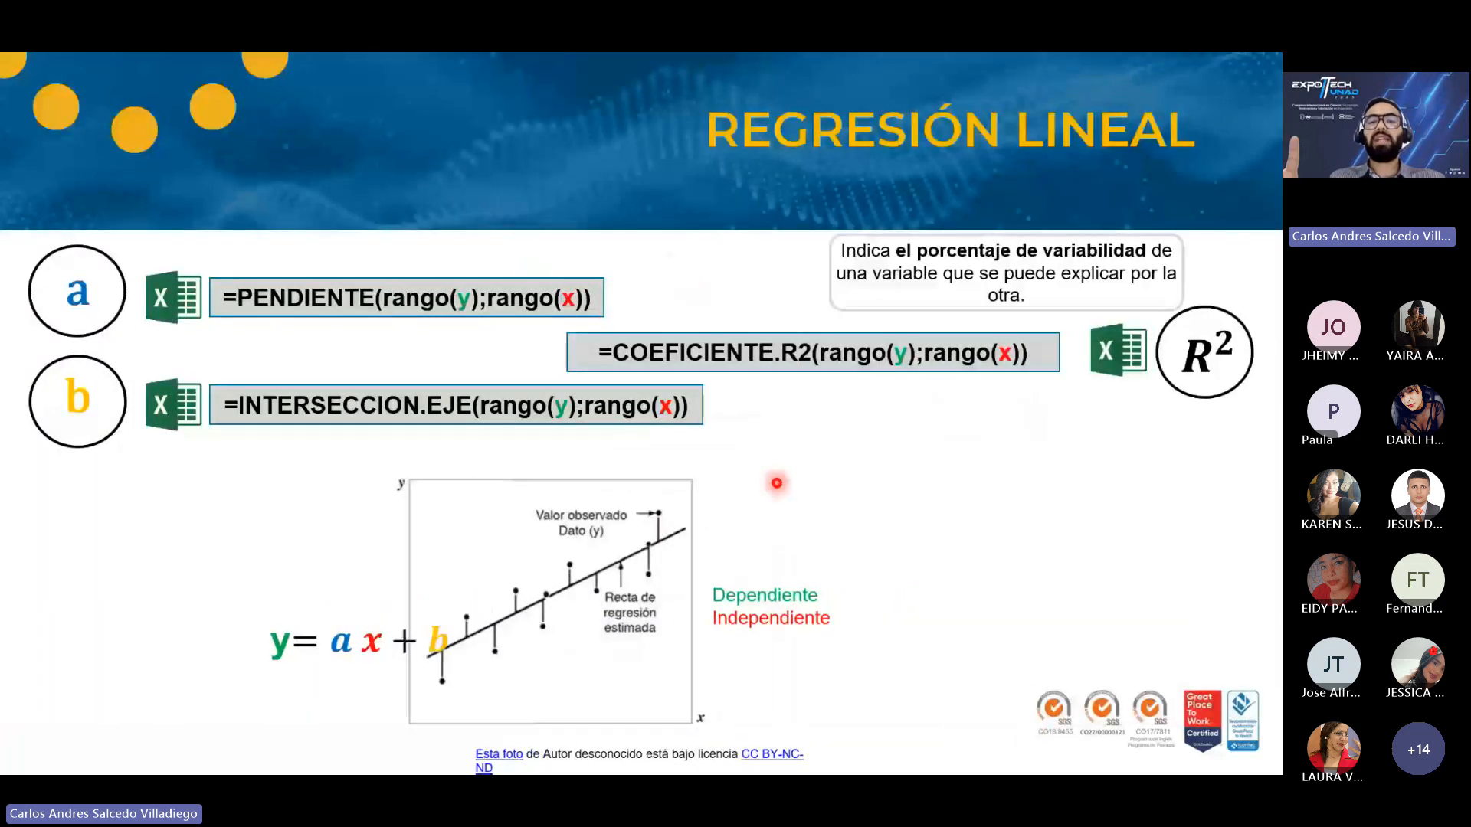